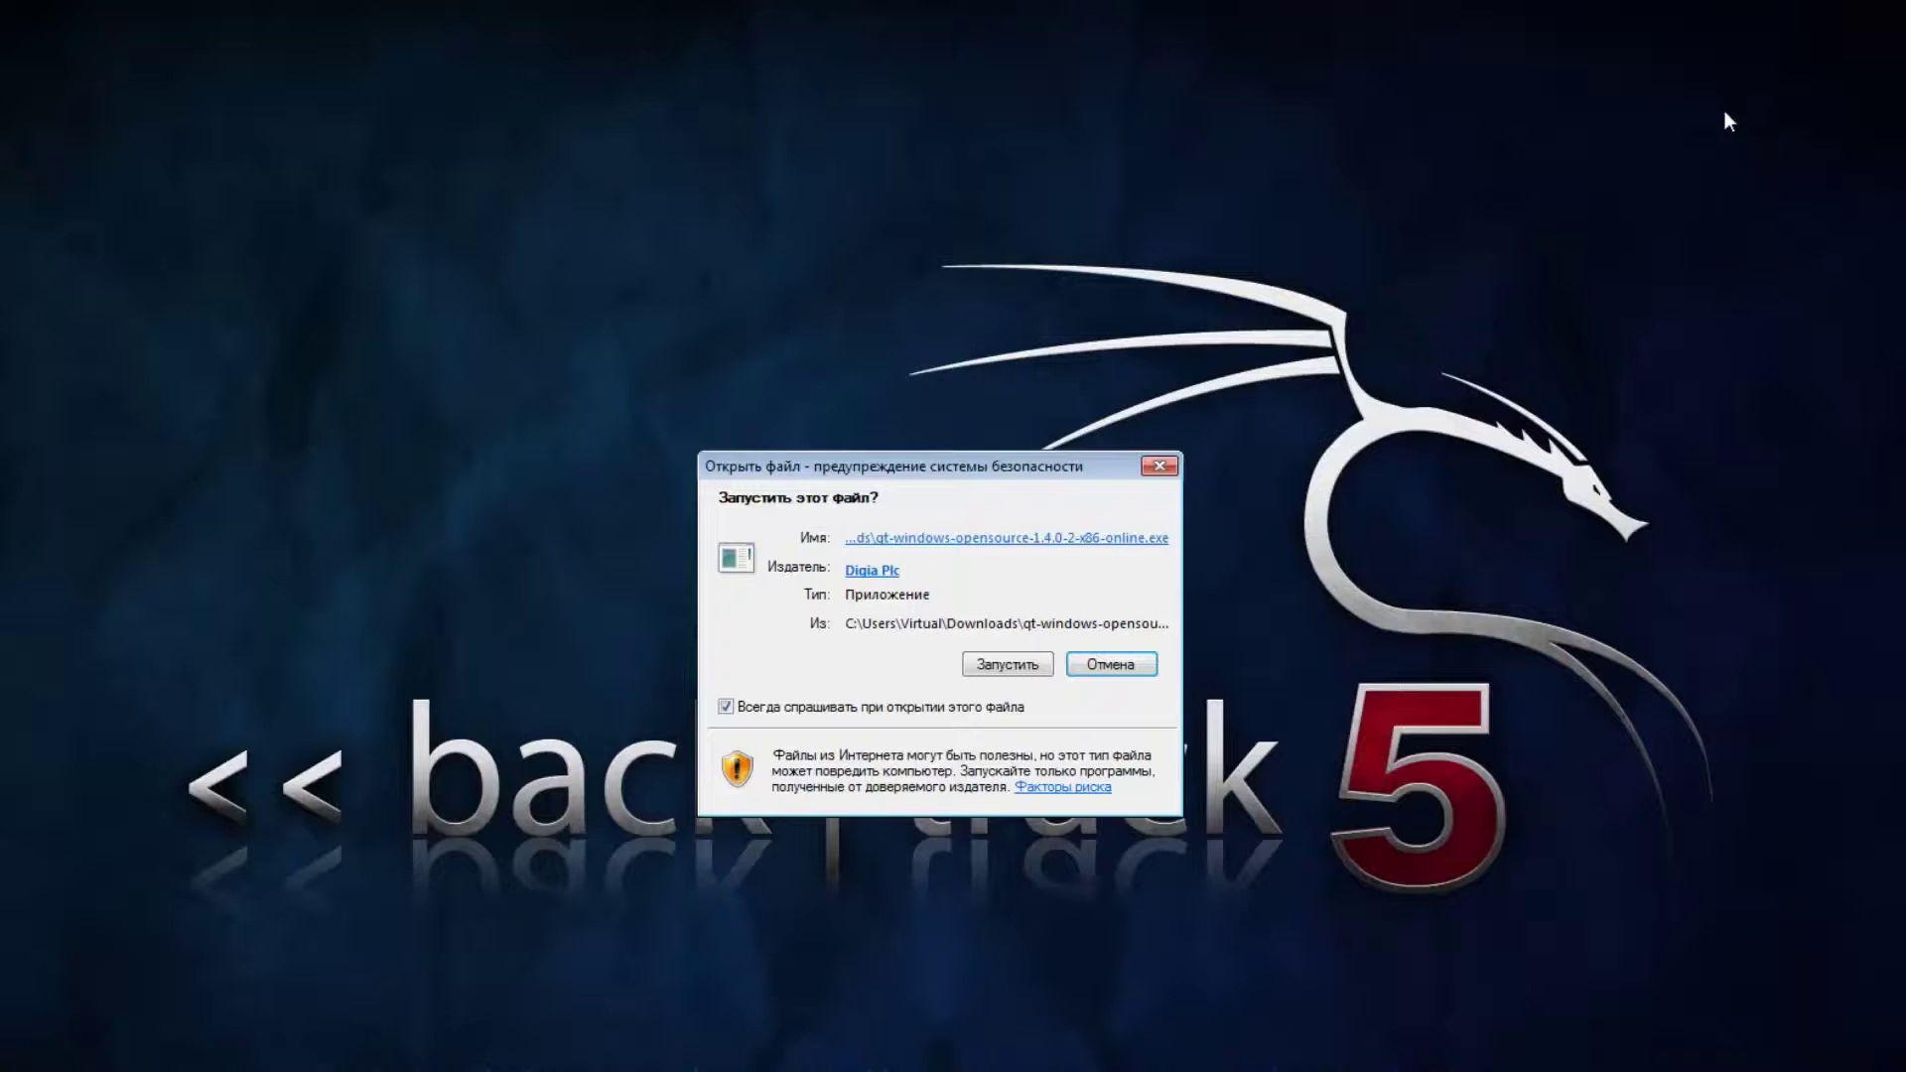
- Run the Qt online installer and proceed to component selection with C:\Qt as the installation folder
{"action": "left_click", "coordinate": [1012, 665]}
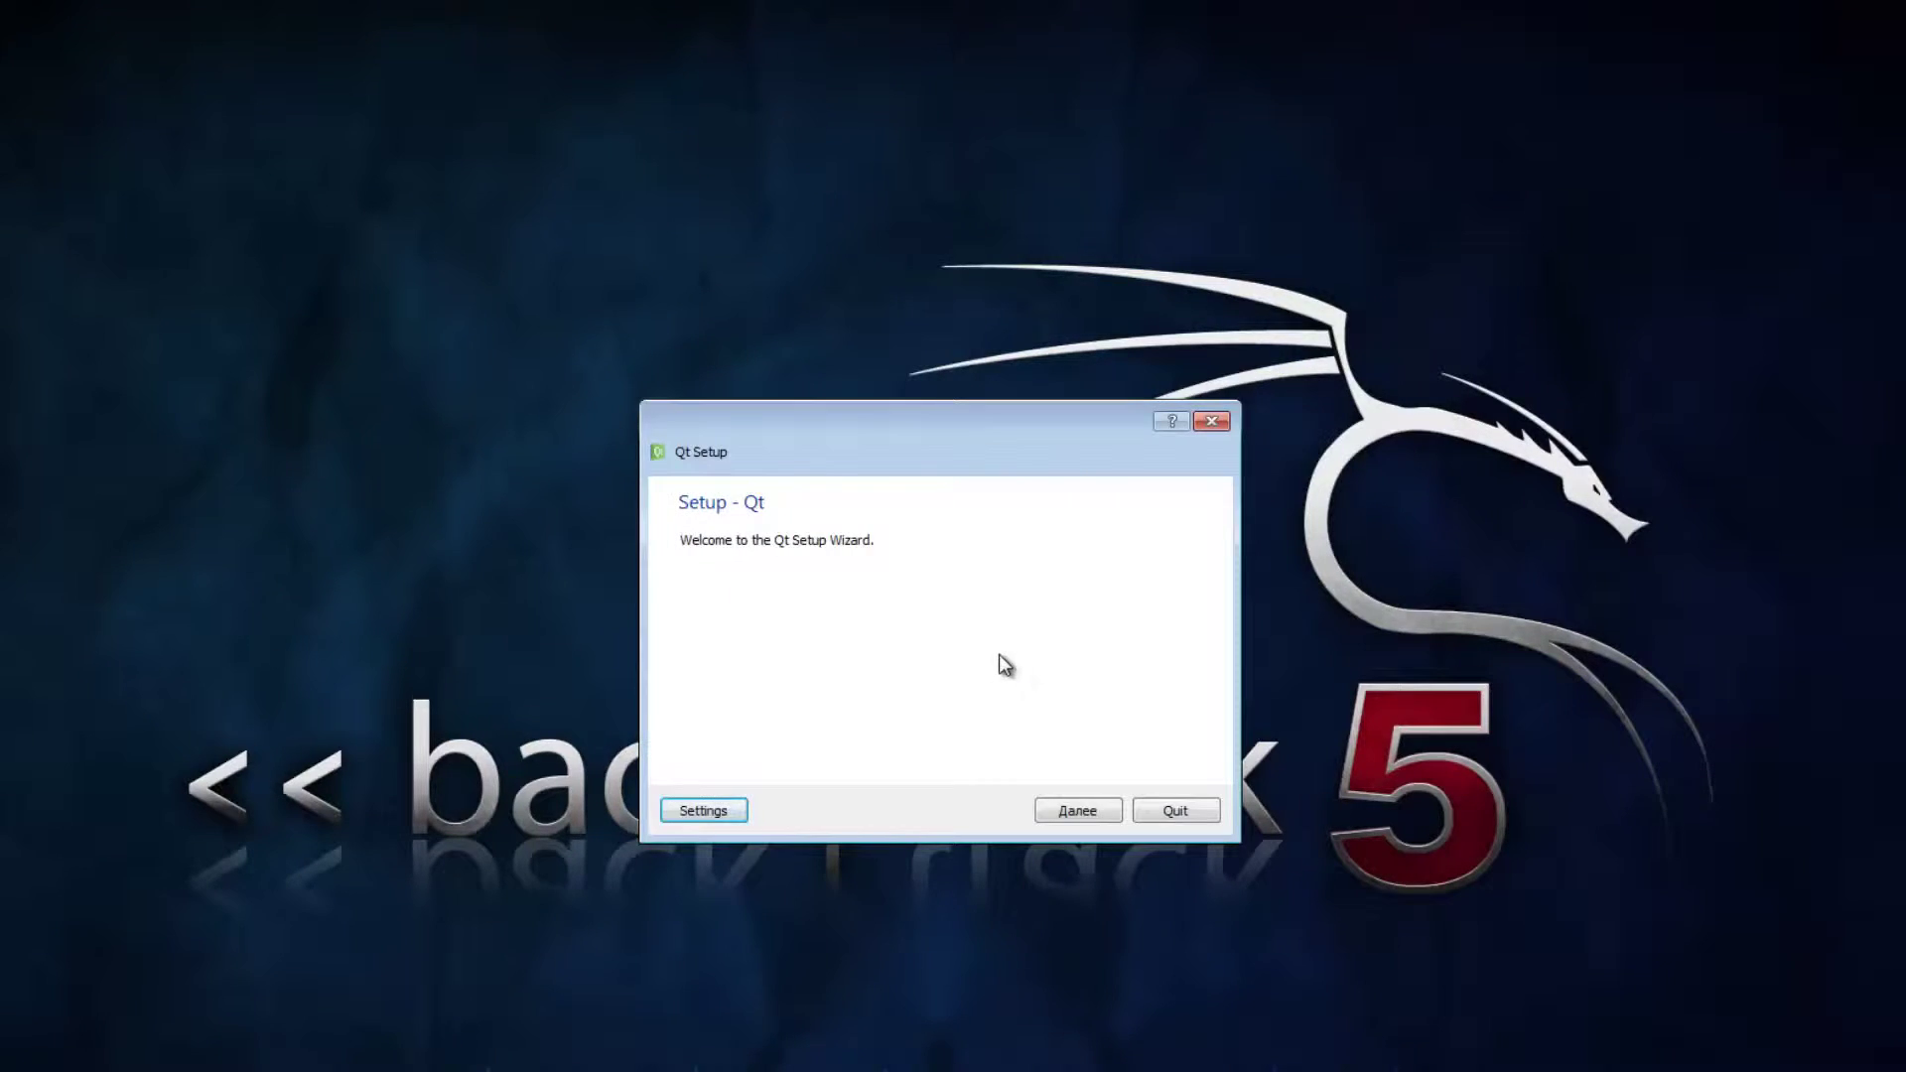
{"action": "left_click", "coordinate": [1077, 806]}
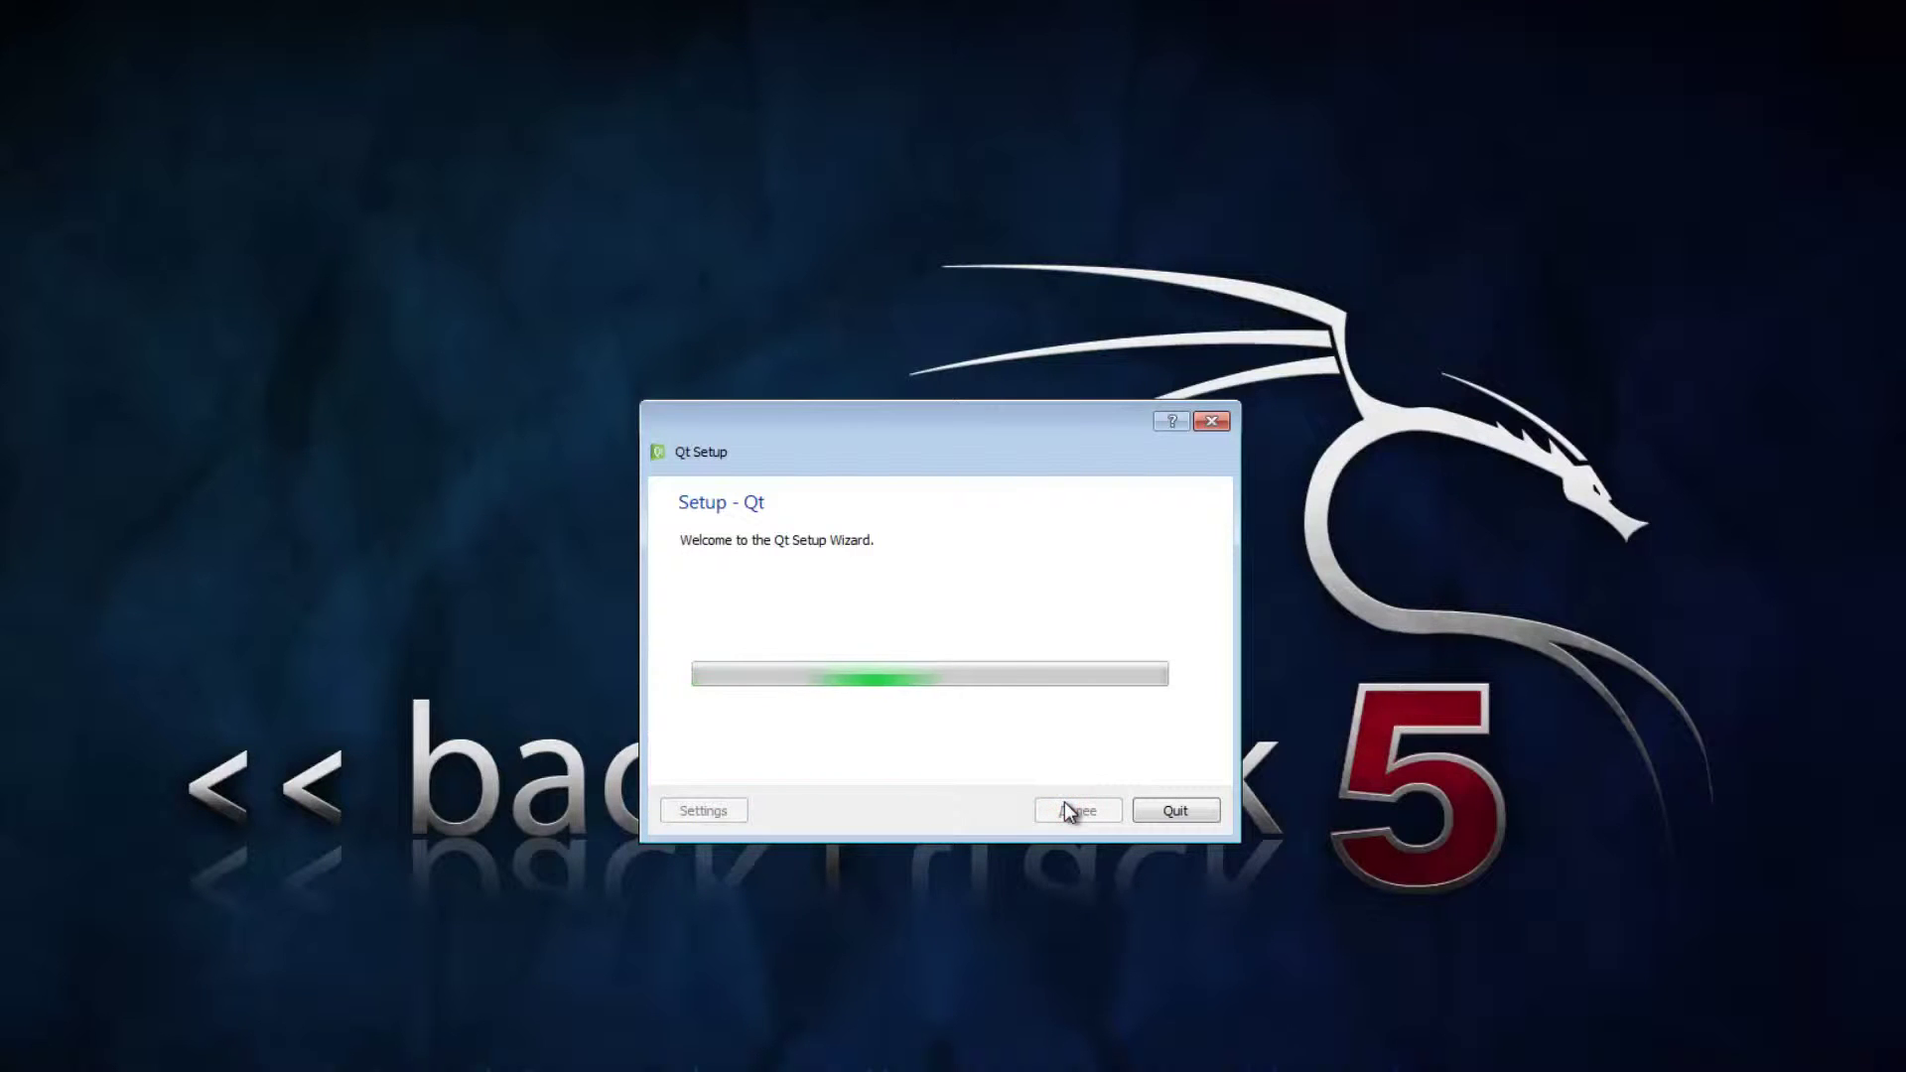
{"action": "left_click_drag", "start_coordinate": [1037, 420], "coordinate": [919, 253]}
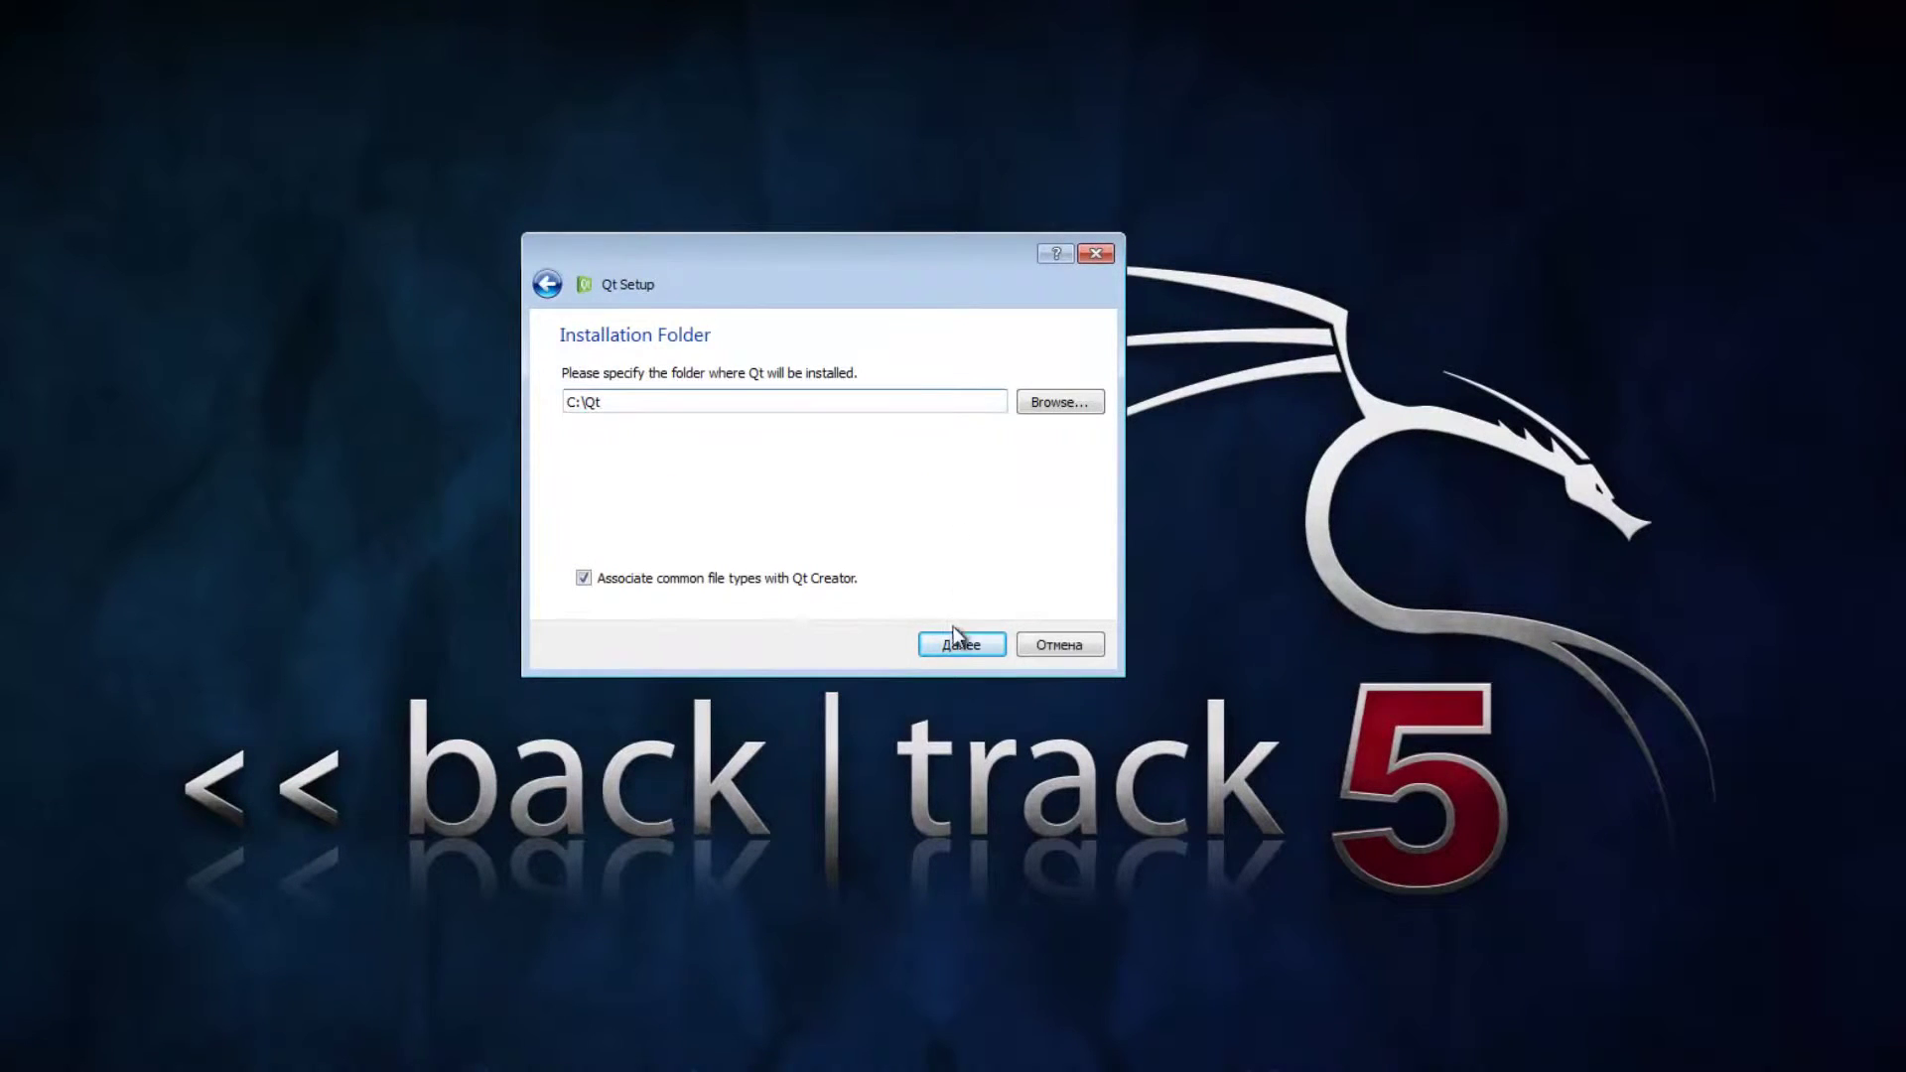
{"action": "left_click", "coordinate": [951, 642]}
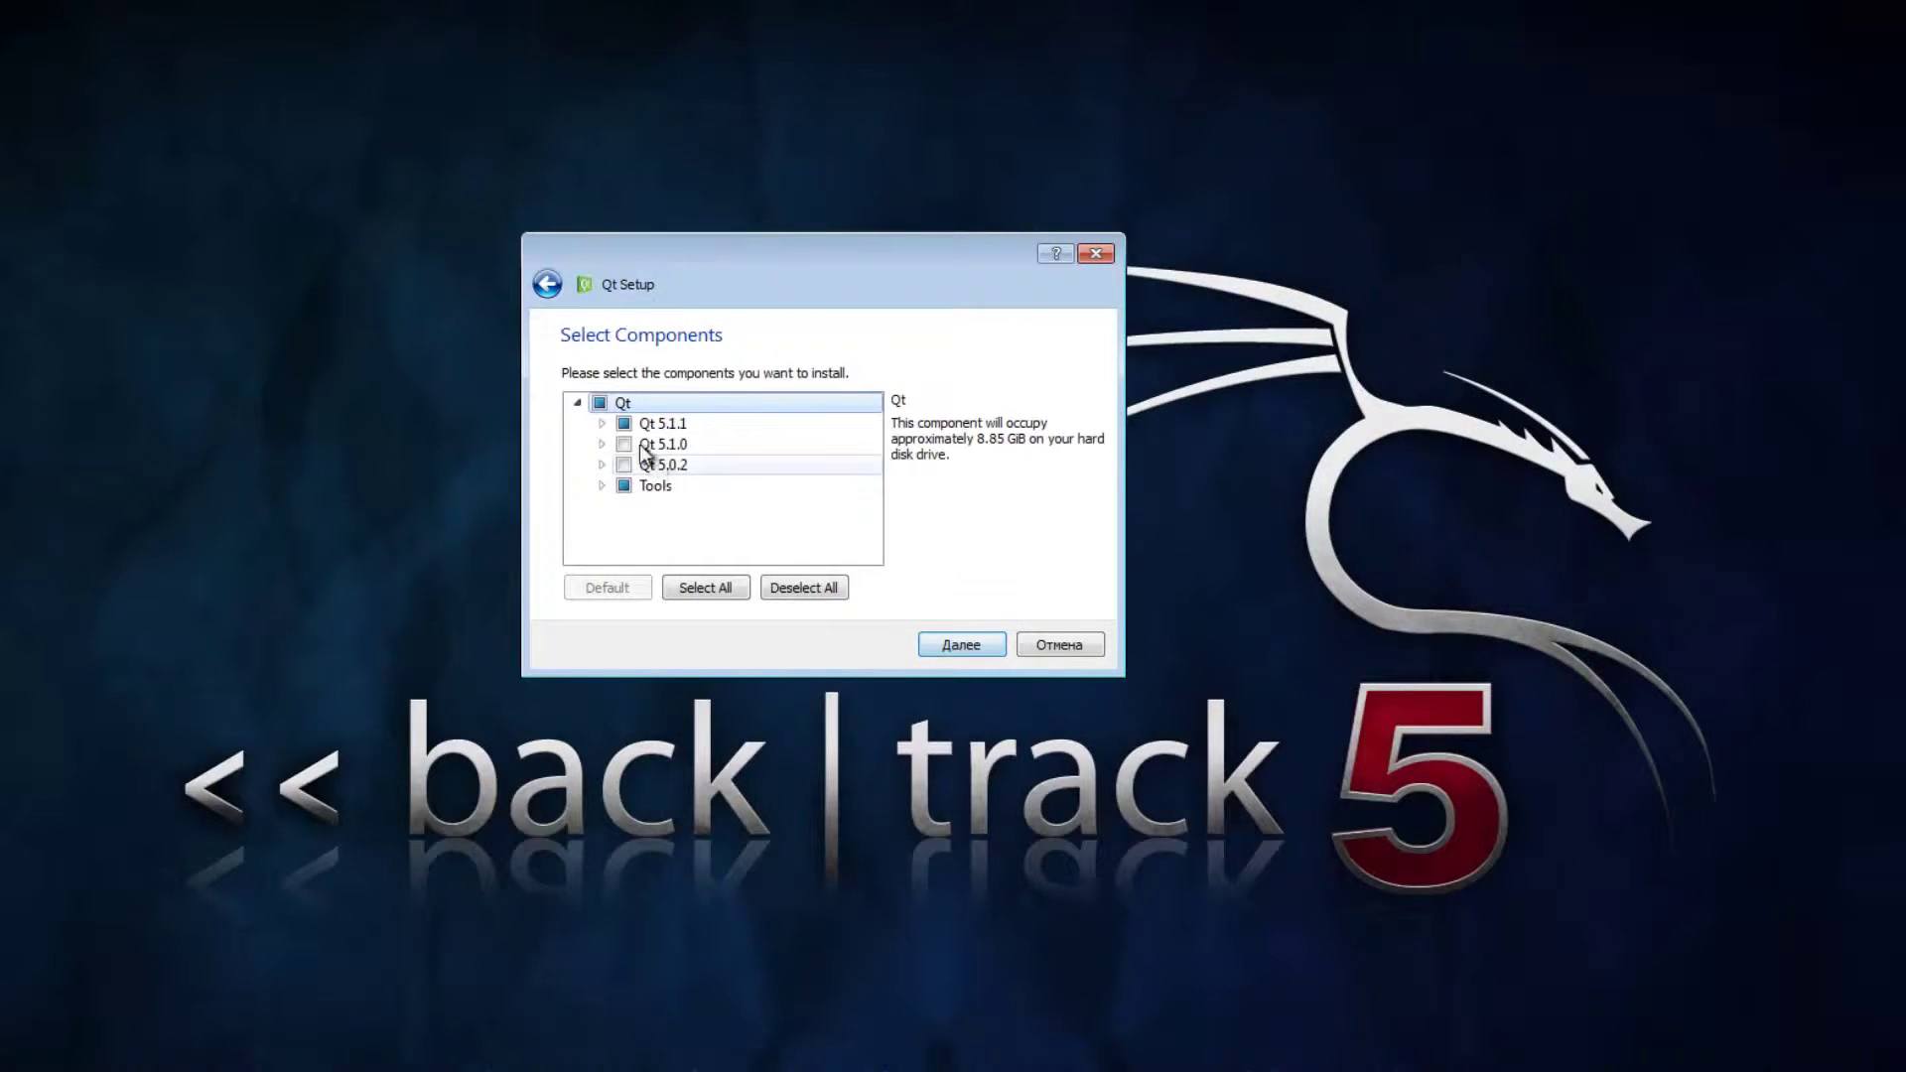
- Exclude all msvc2010 and msvc2012 builds, including the OpenGL variants, from the Qt 5.1.1 components
{"action": "left_click", "coordinate": [600, 423]}
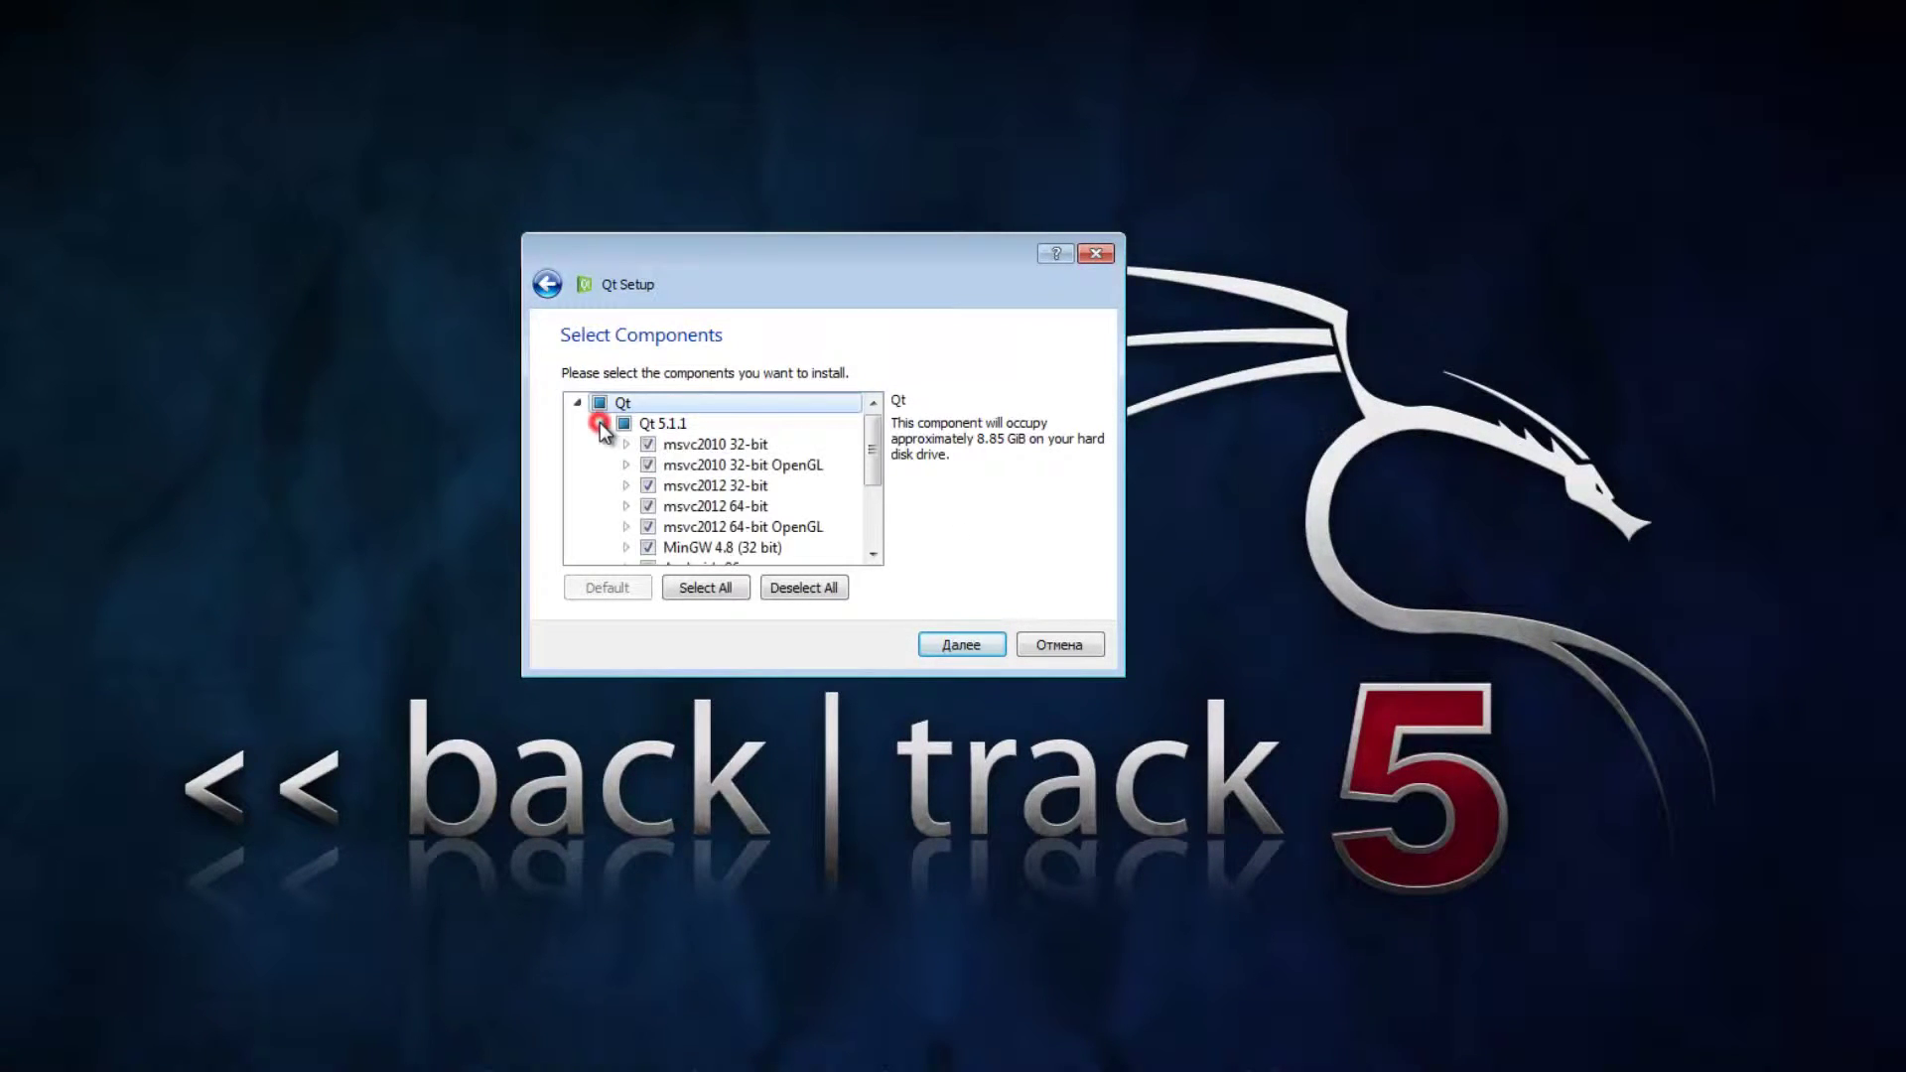
{"action": "left_click", "coordinate": [648, 445]}
{"action": "left_click", "coordinate": [647, 464]}
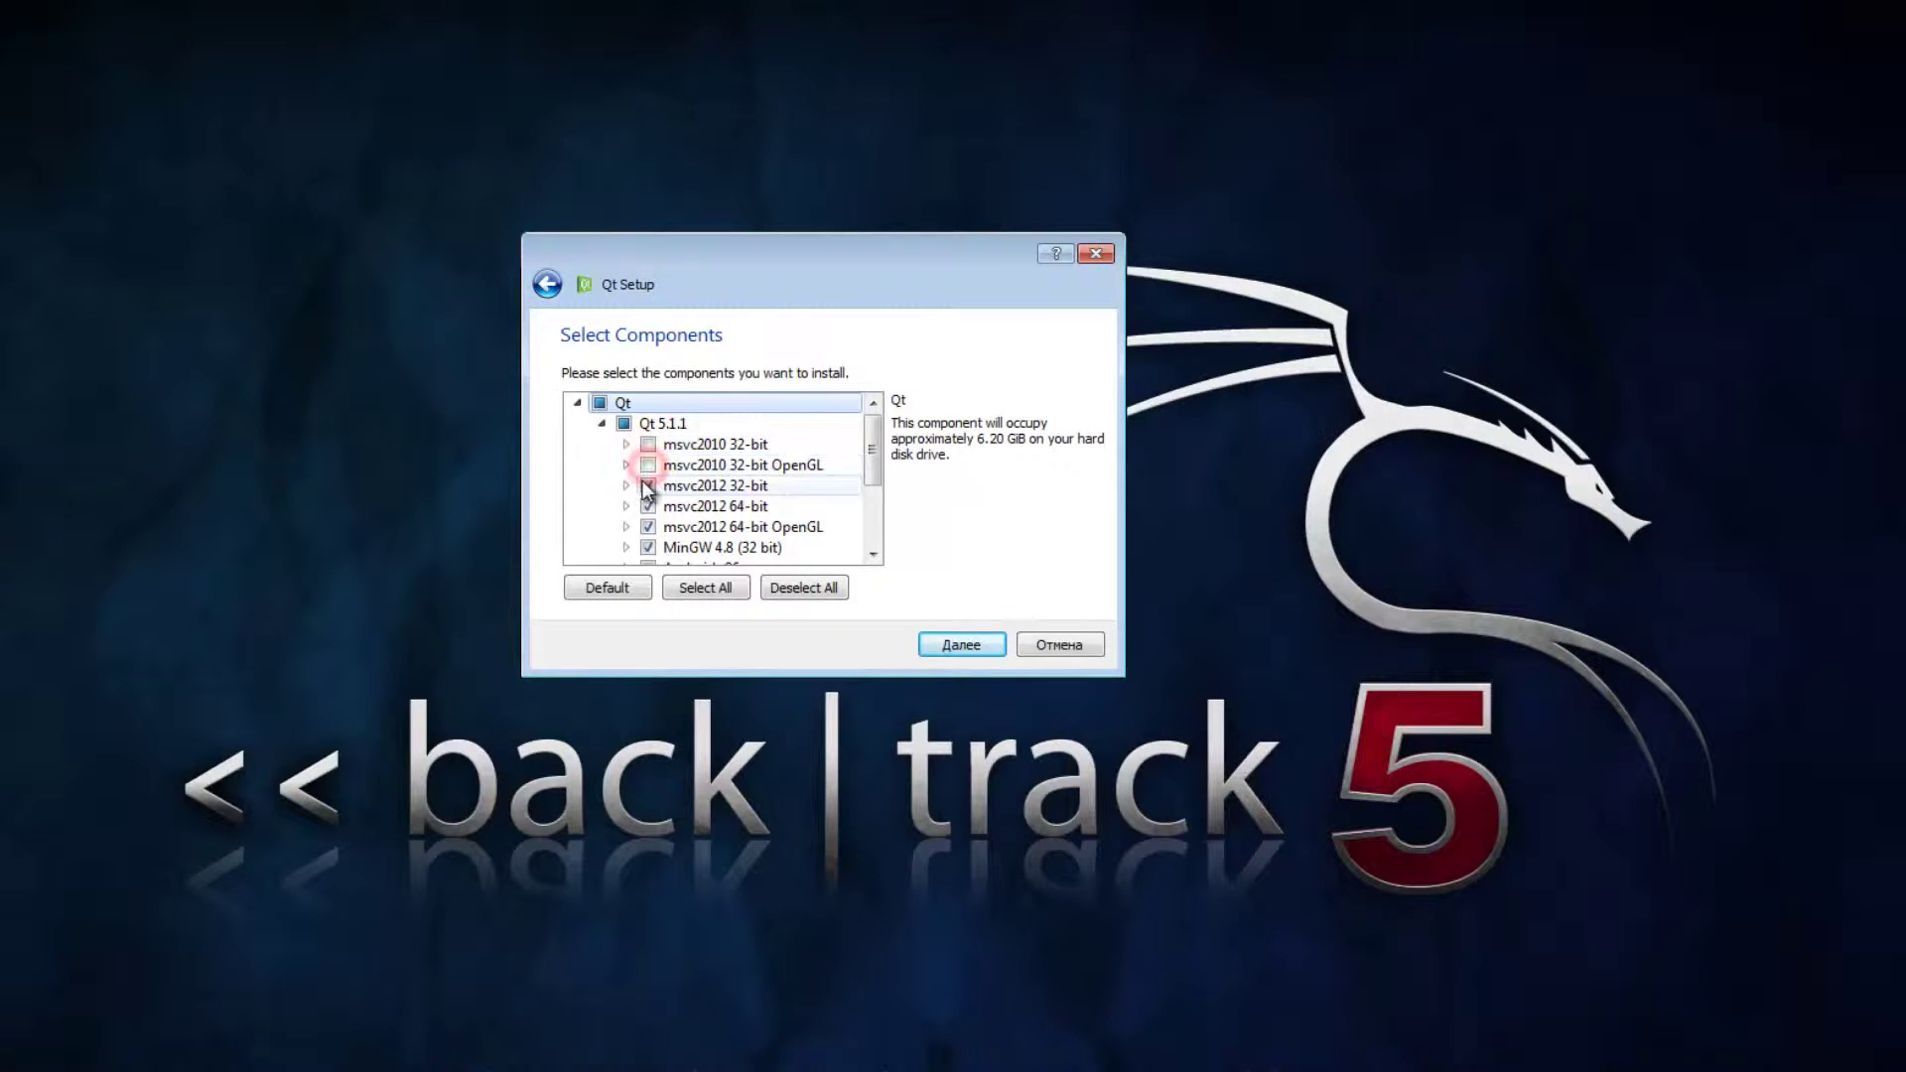
{"action": "left_click", "coordinate": [648, 486]}
{"action": "left_click", "coordinate": [647, 505]}
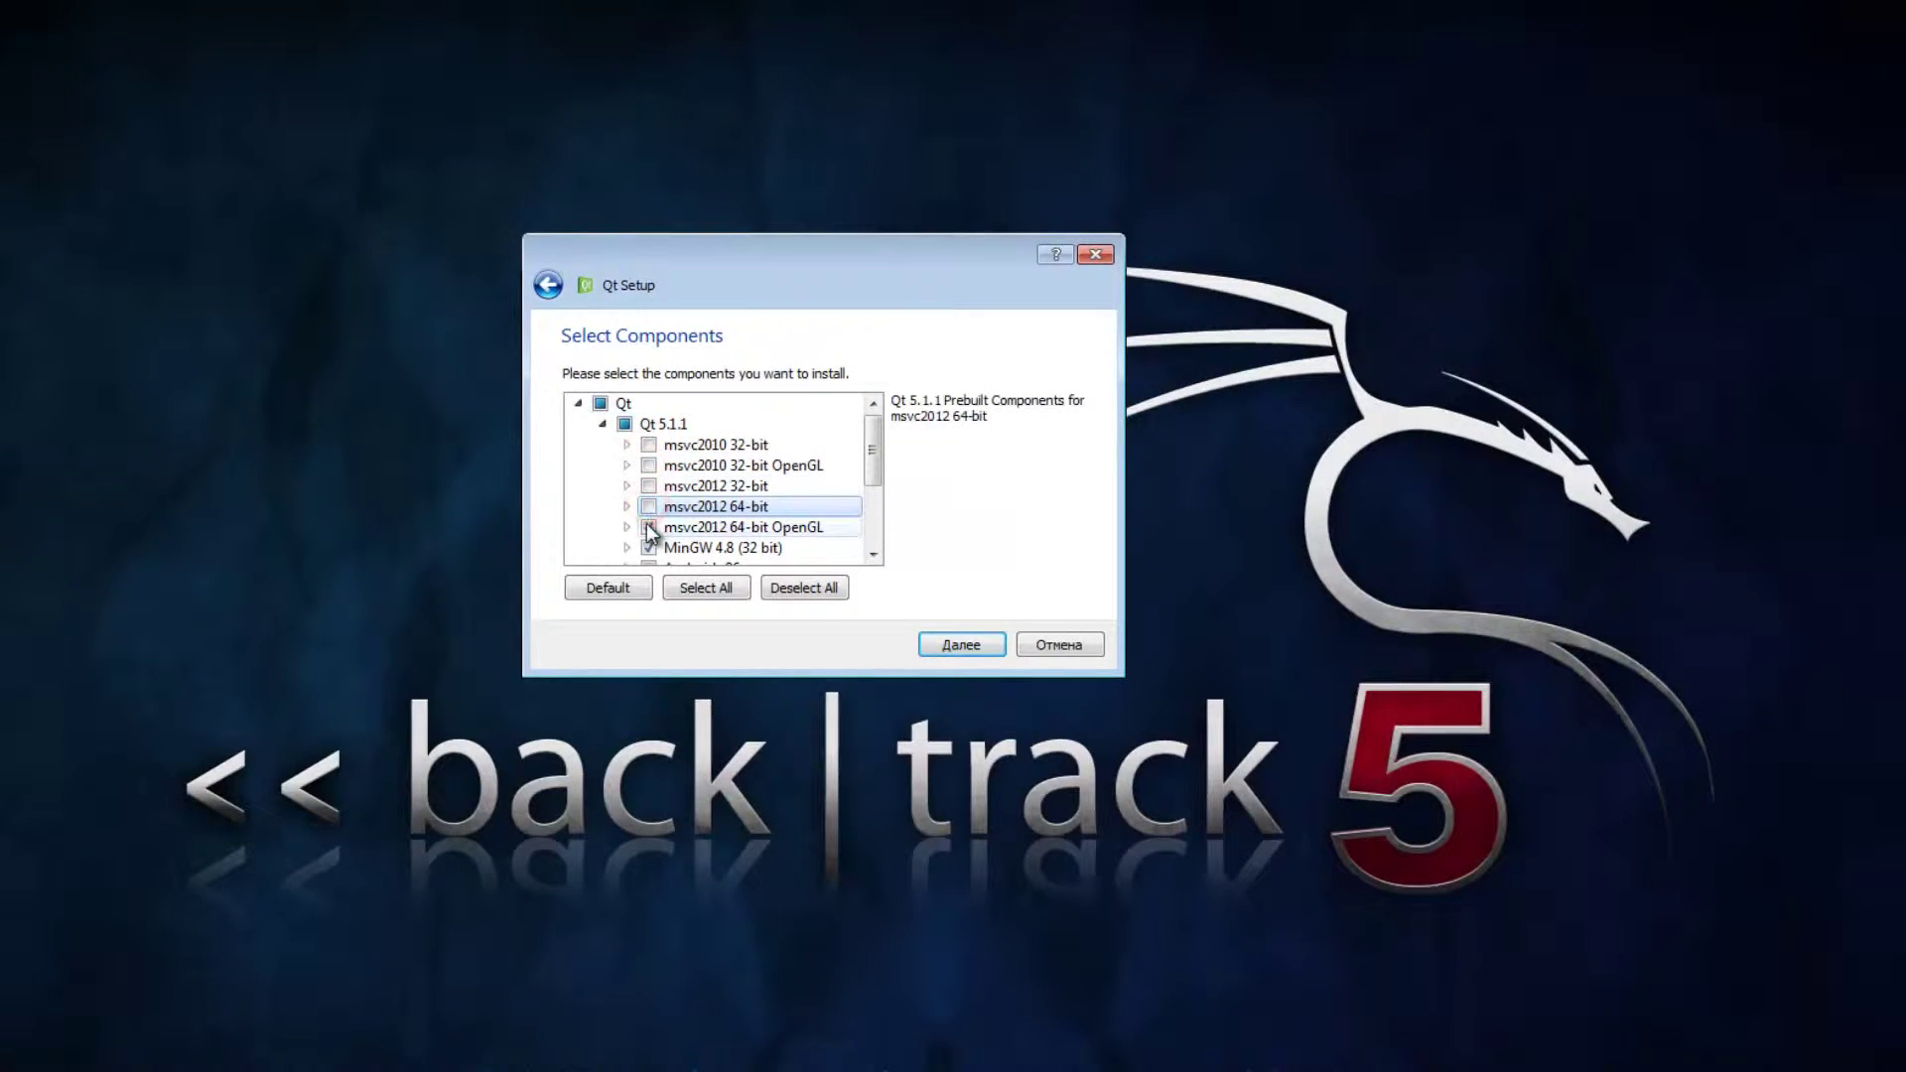
- Include Android x86 and Android armv7 under Qt 5.1.1, check the Tools components, and accept the component selection
{"action": "scroll", "coordinate": [647, 526], "scroll_direction": "down", "scroll_amount": 1}
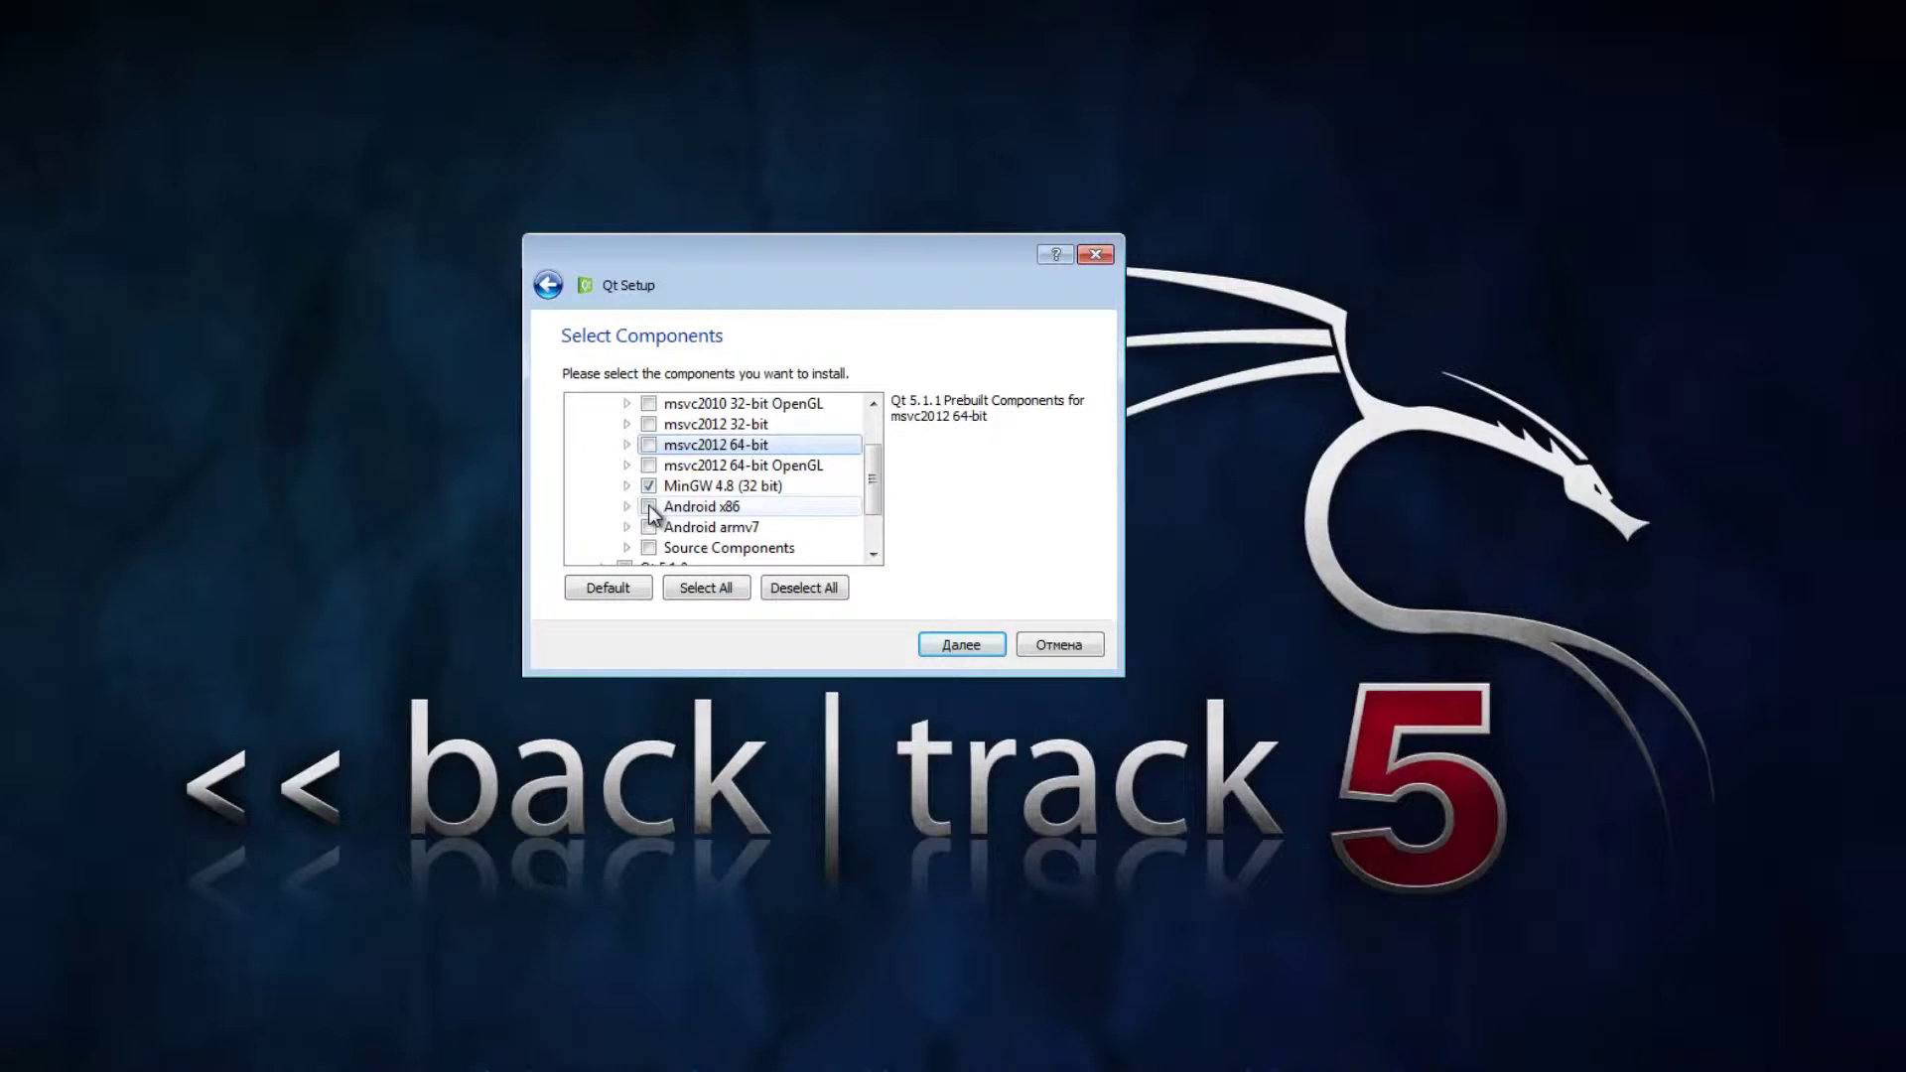
{"action": "left_click", "coordinate": [648, 506]}
{"action": "left_click", "coordinate": [647, 527]}
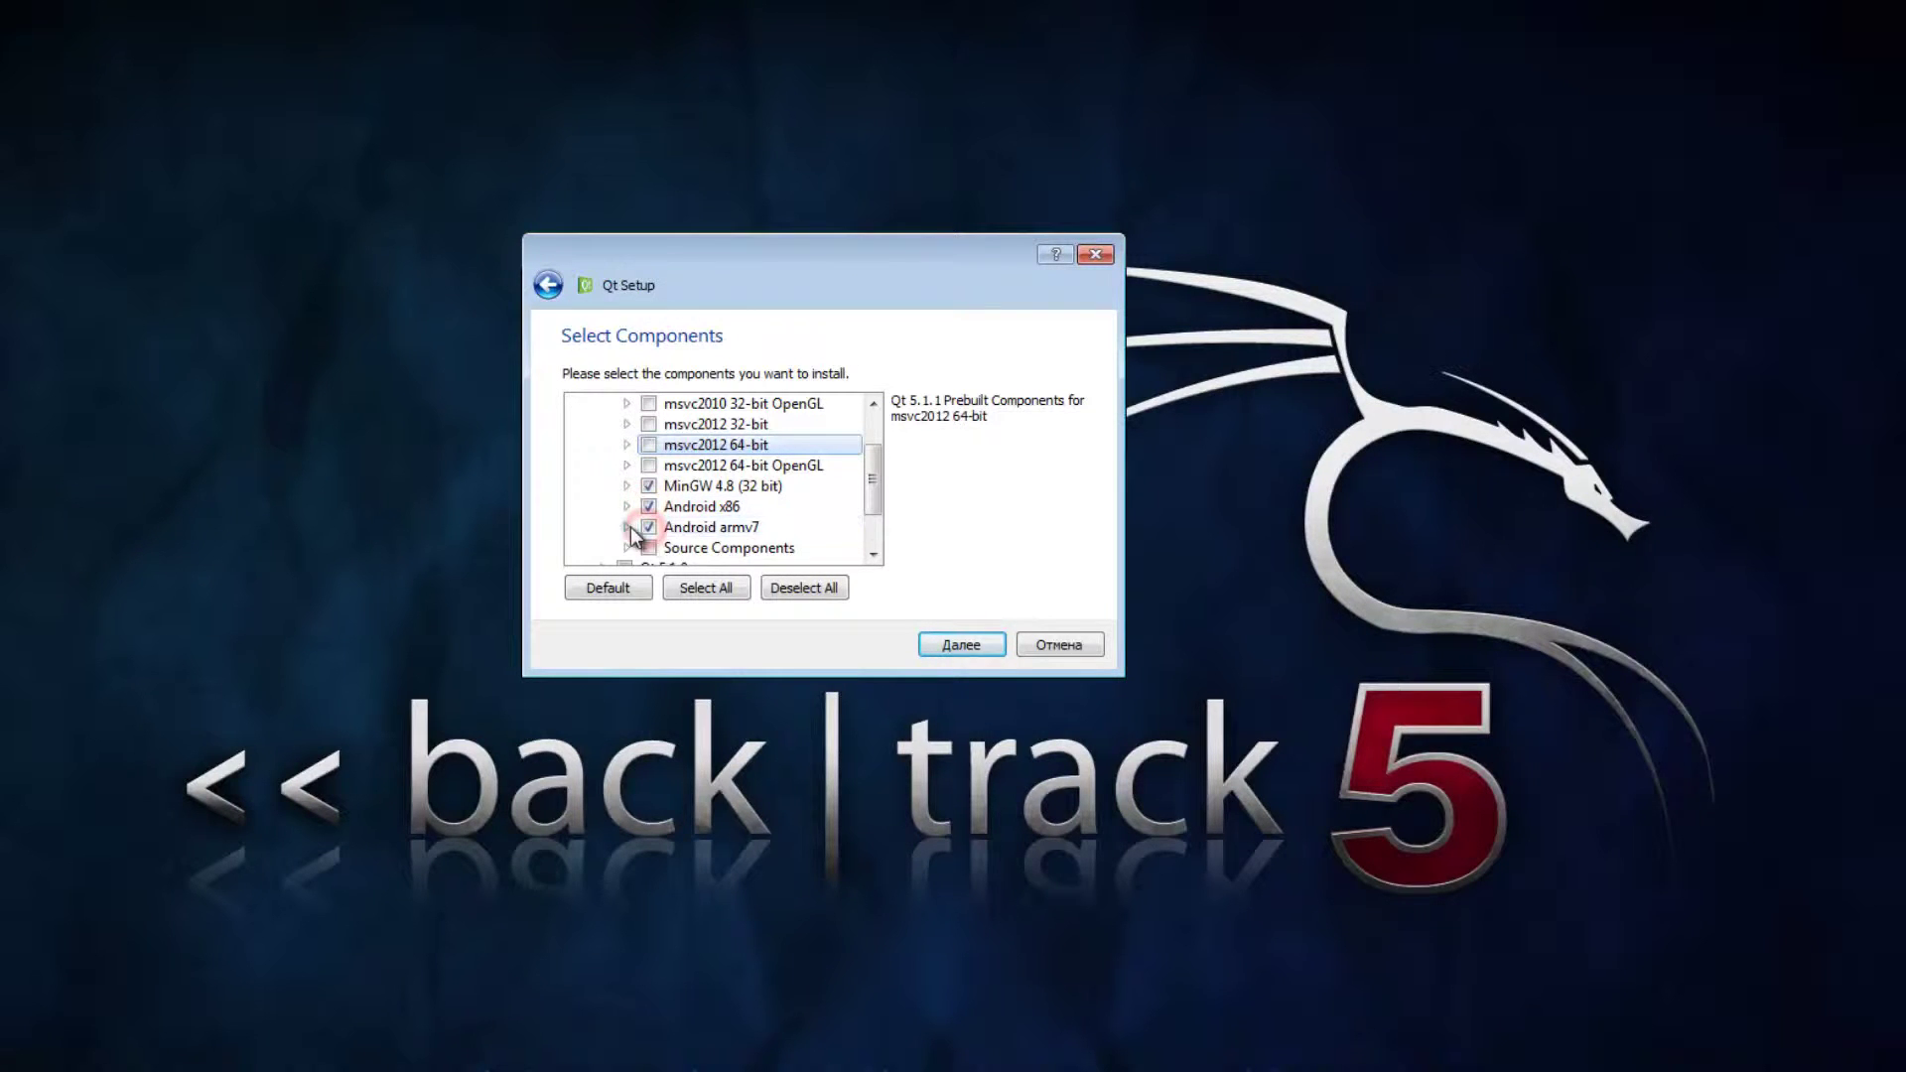
{"action": "scroll", "coordinate": [630, 526], "scroll_direction": "down", "scroll_amount": 1}
{"action": "left_click", "coordinate": [600, 547]}
{"action": "scroll", "coordinate": [600, 541], "scroll_direction": "down", "scroll_amount": 1}
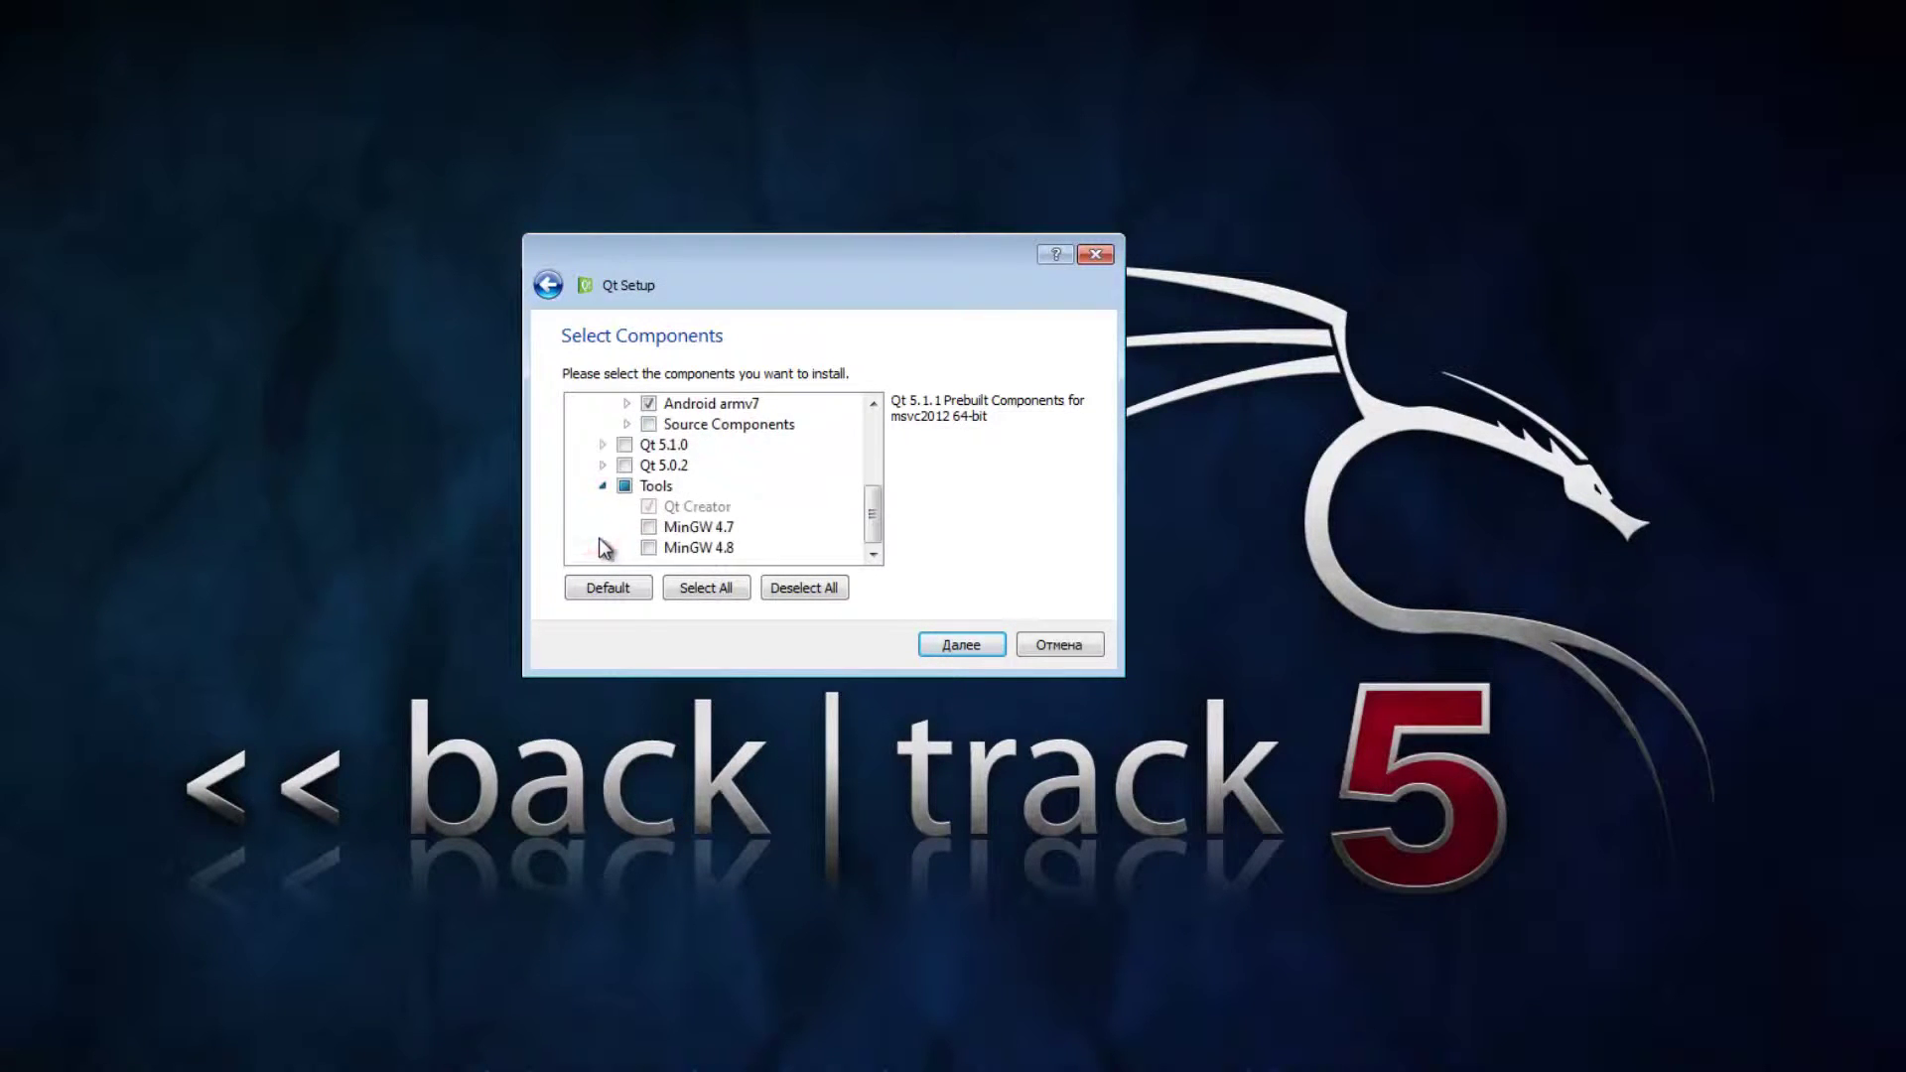
{"action": "scroll", "coordinate": [617, 541], "scroll_direction": "up", "scroll_amount": 1}
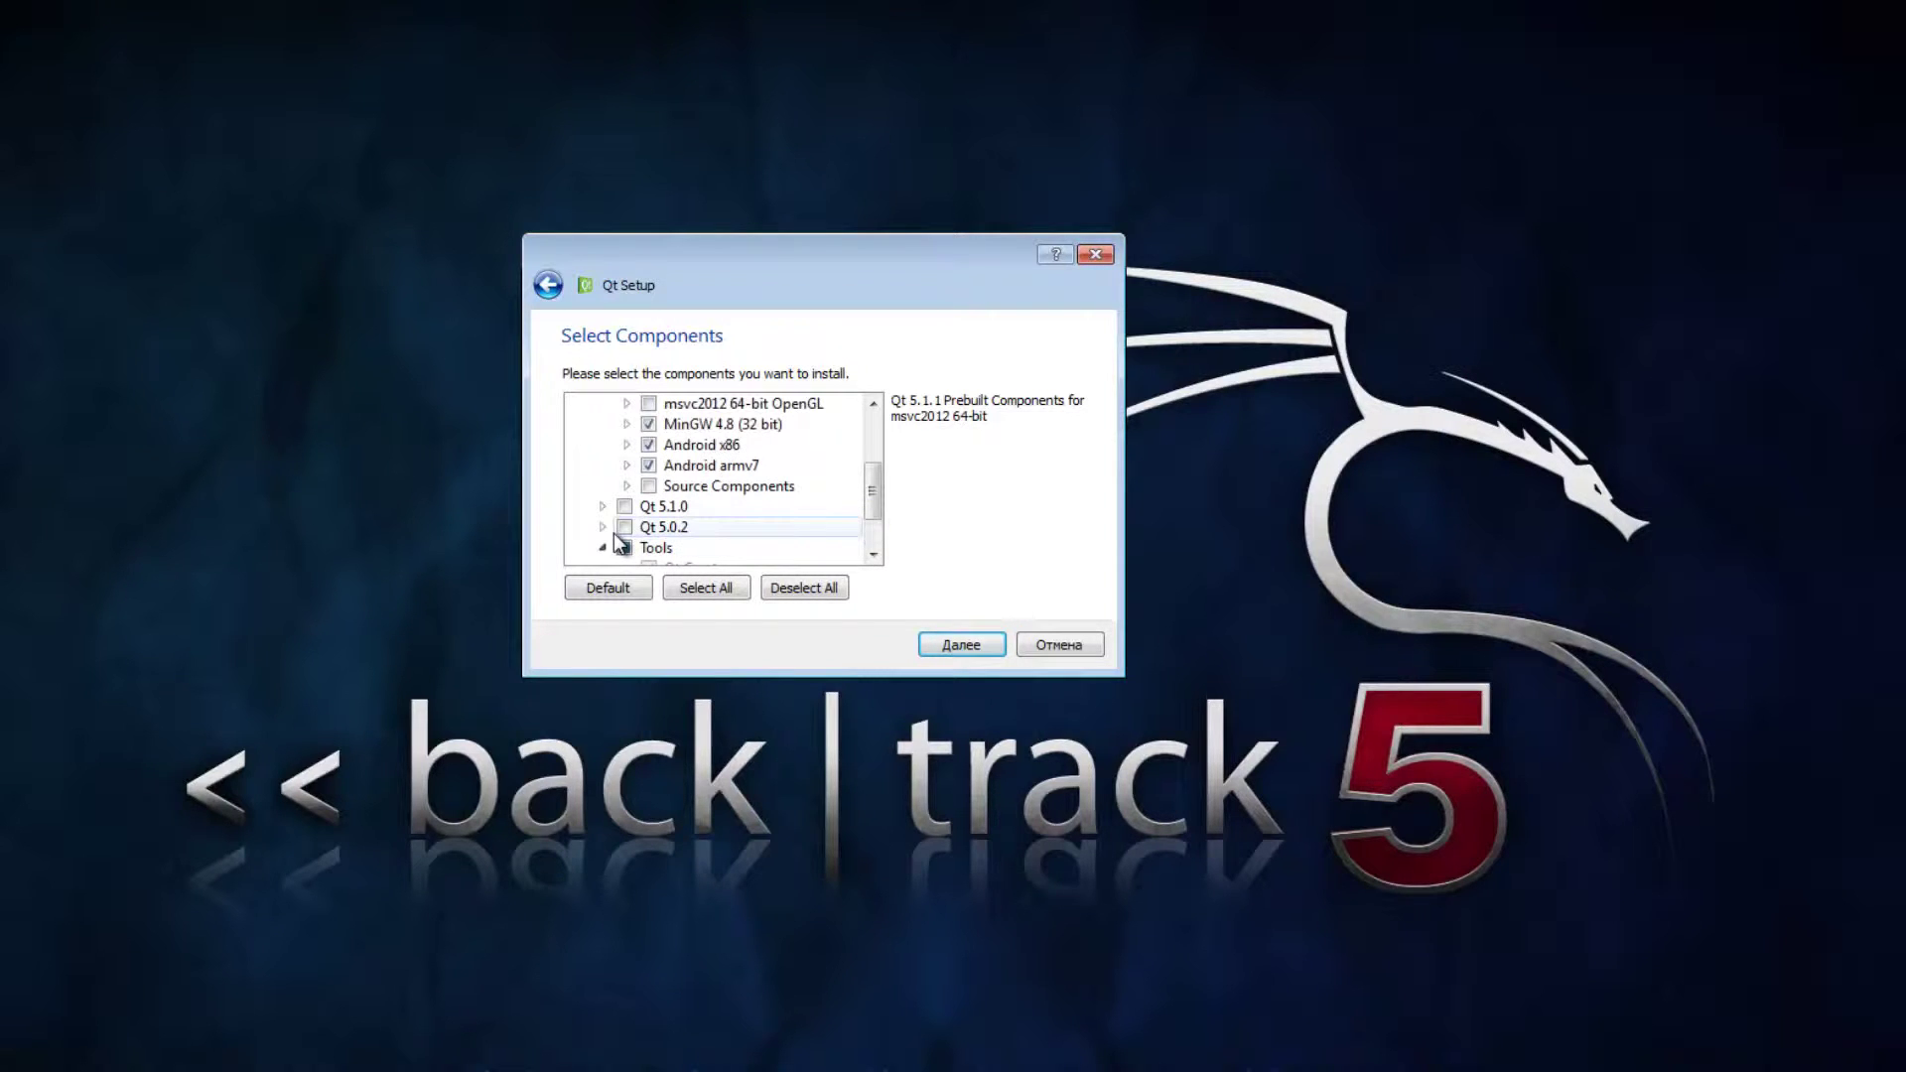
{"action": "scroll", "coordinate": [620, 542], "scroll_direction": "down", "scroll_amount": 1}
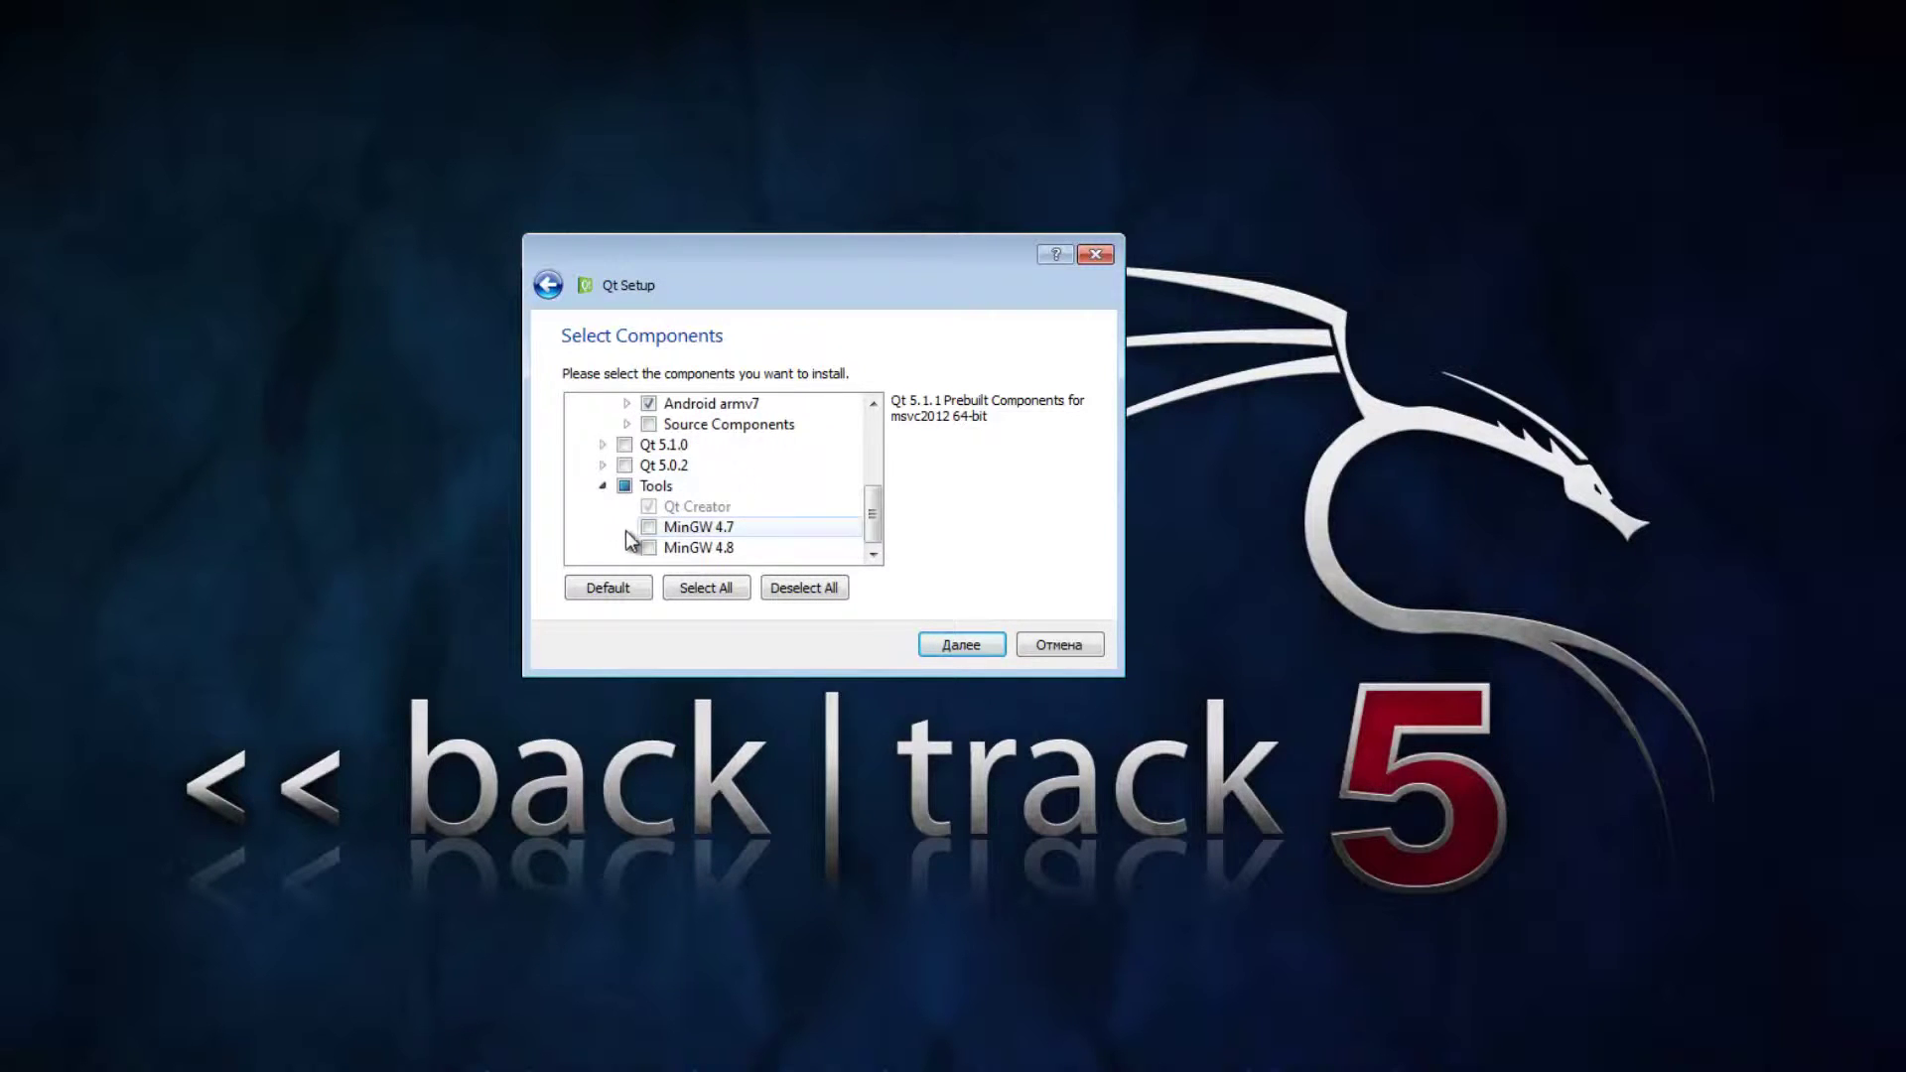
{"action": "scroll", "coordinate": [610, 512], "scroll_direction": "up", "scroll_amount": 3}
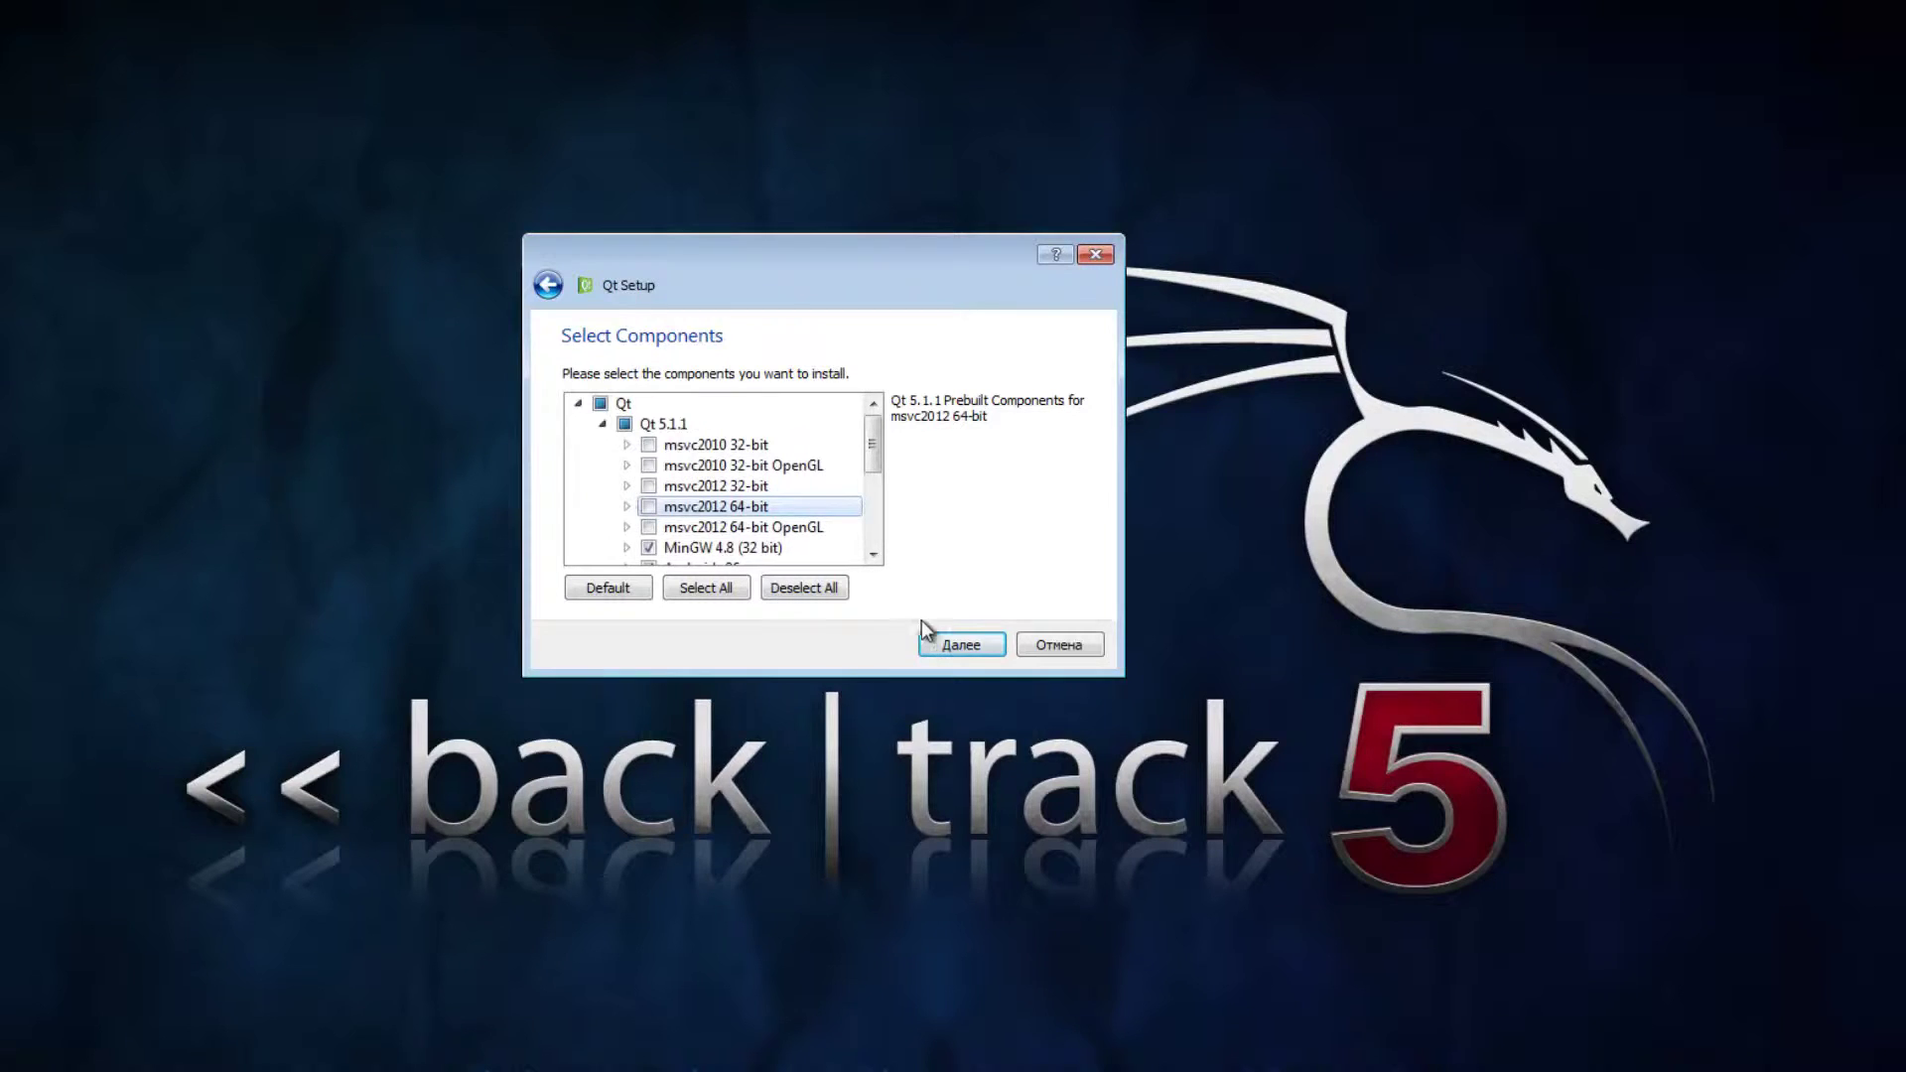
{"action": "left_click", "coordinate": [973, 645]}
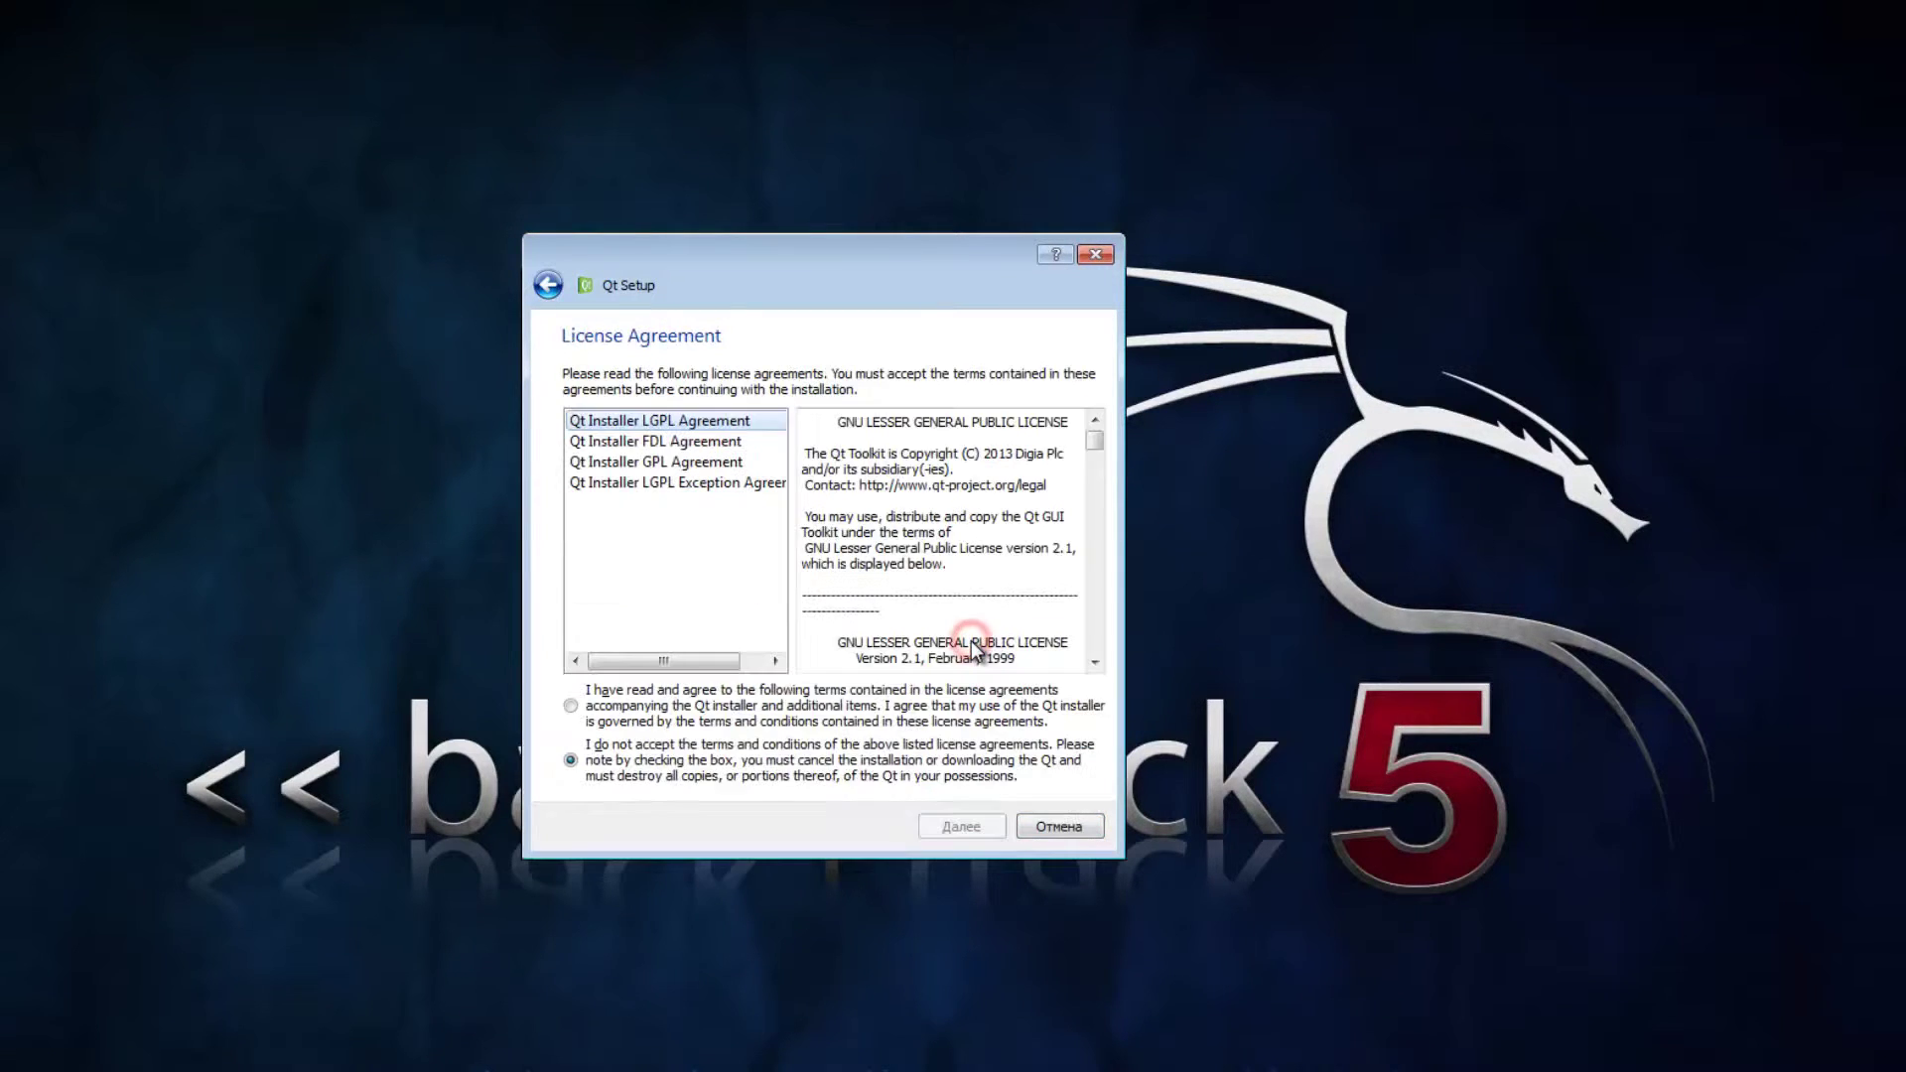
- Agree to the Qt license terms and start the installation
{"action": "left_click", "coordinate": [772, 695]}
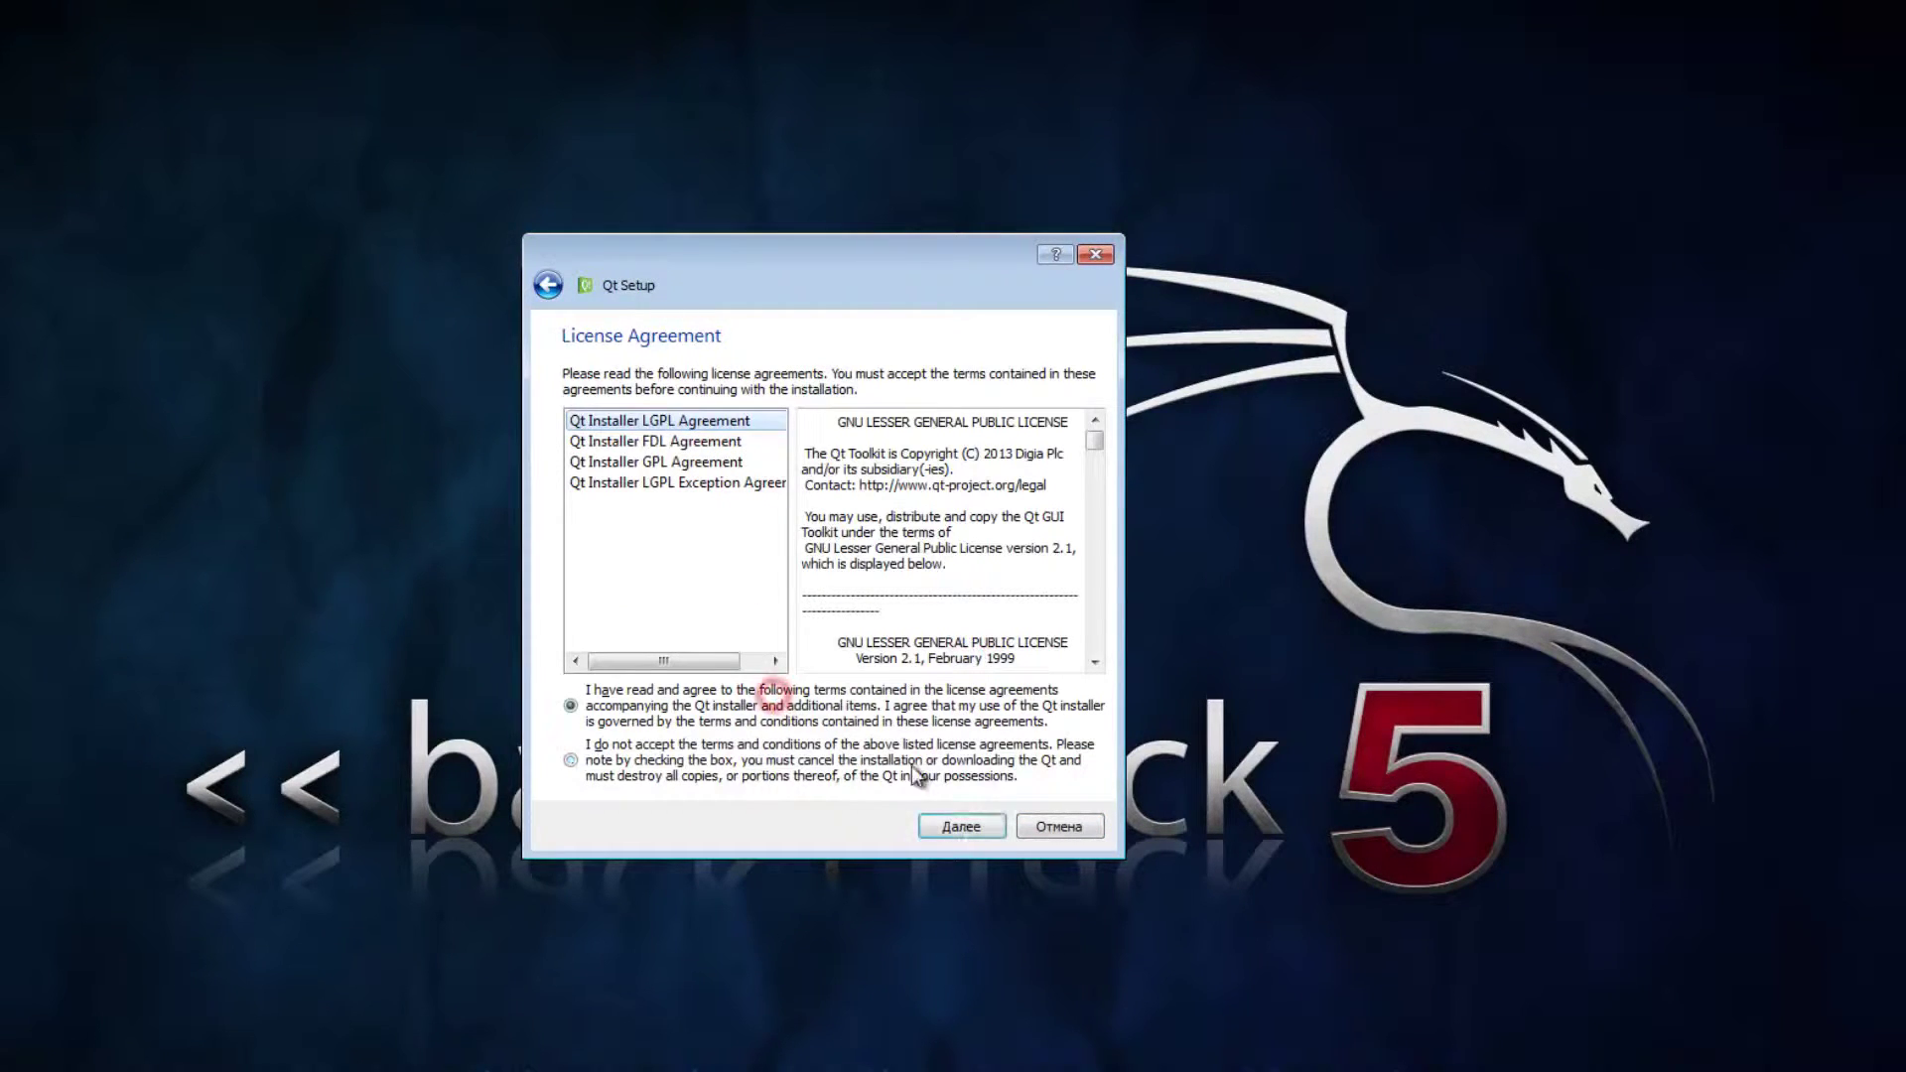
{"action": "left_click", "coordinate": [960, 822]}
{"action": "left_click", "coordinate": [967, 826]}
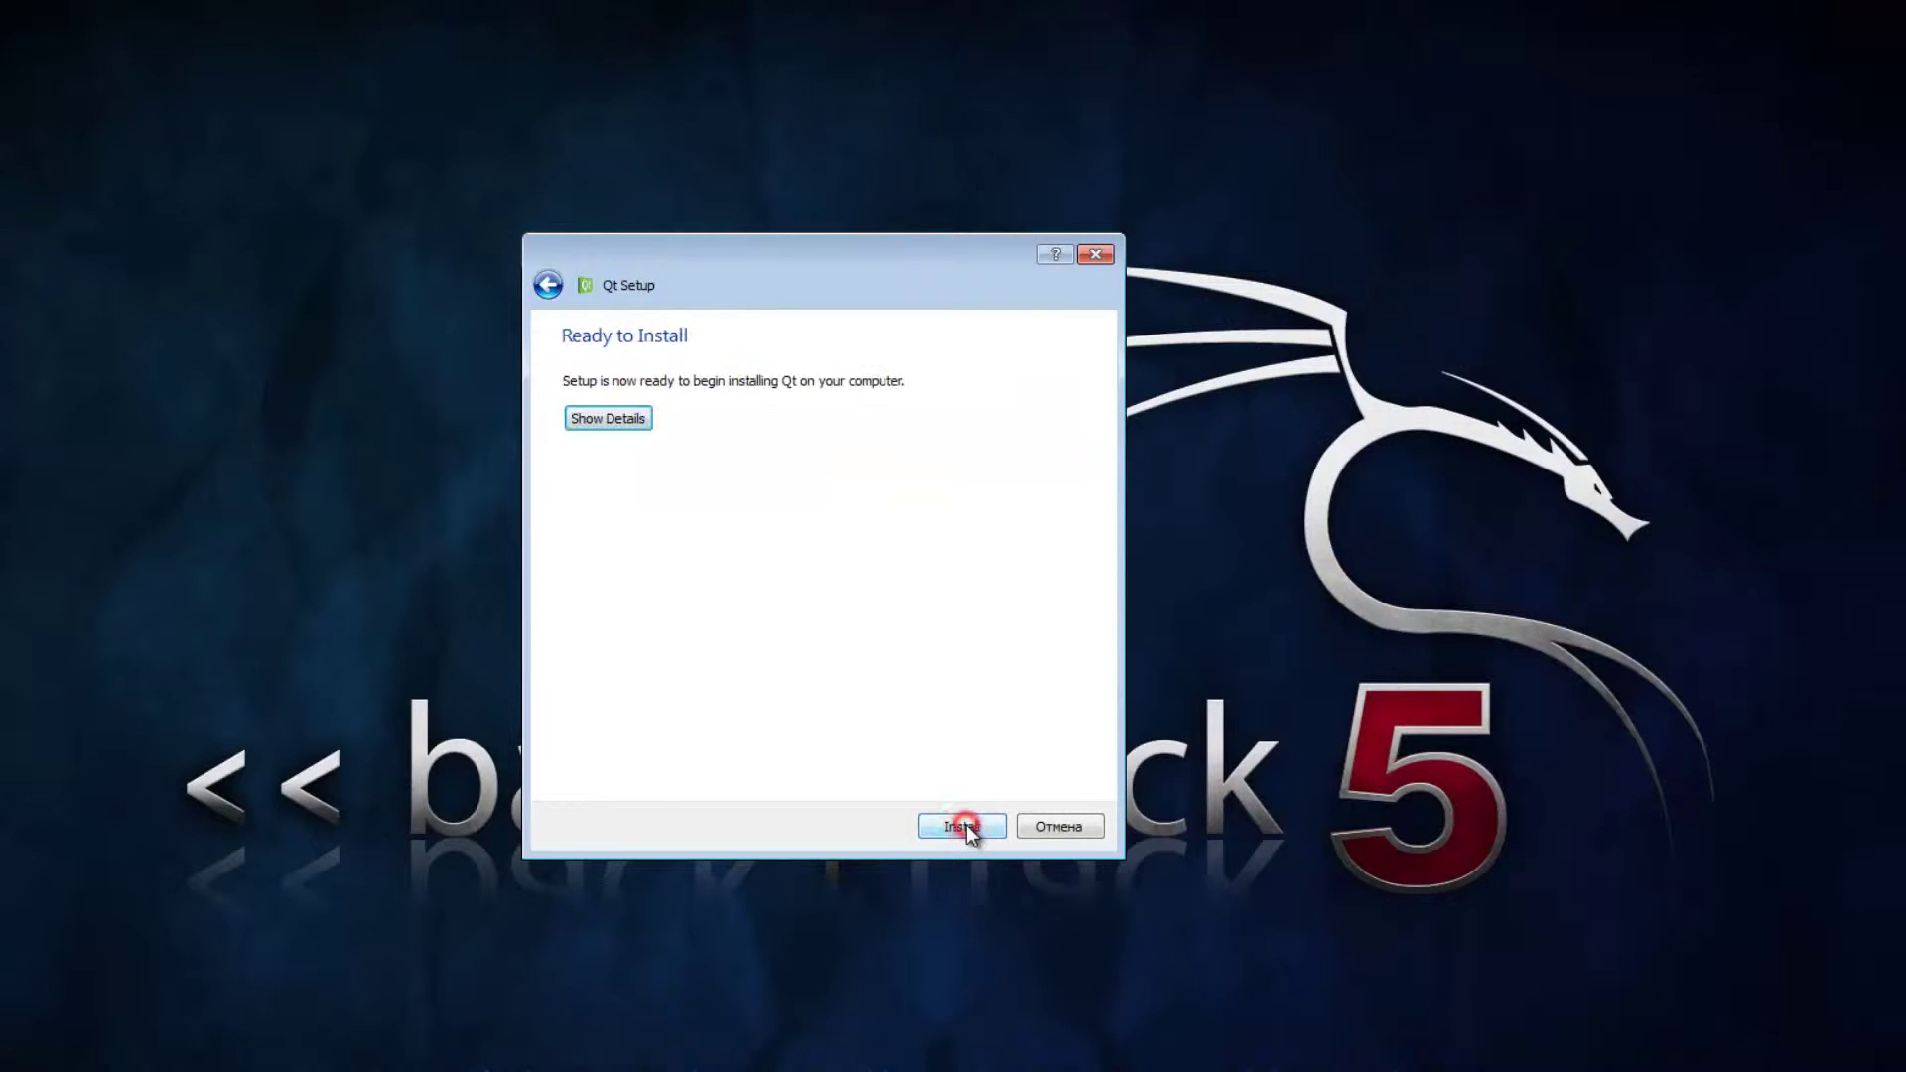
{"action": "left_click", "coordinate": [941, 826]}
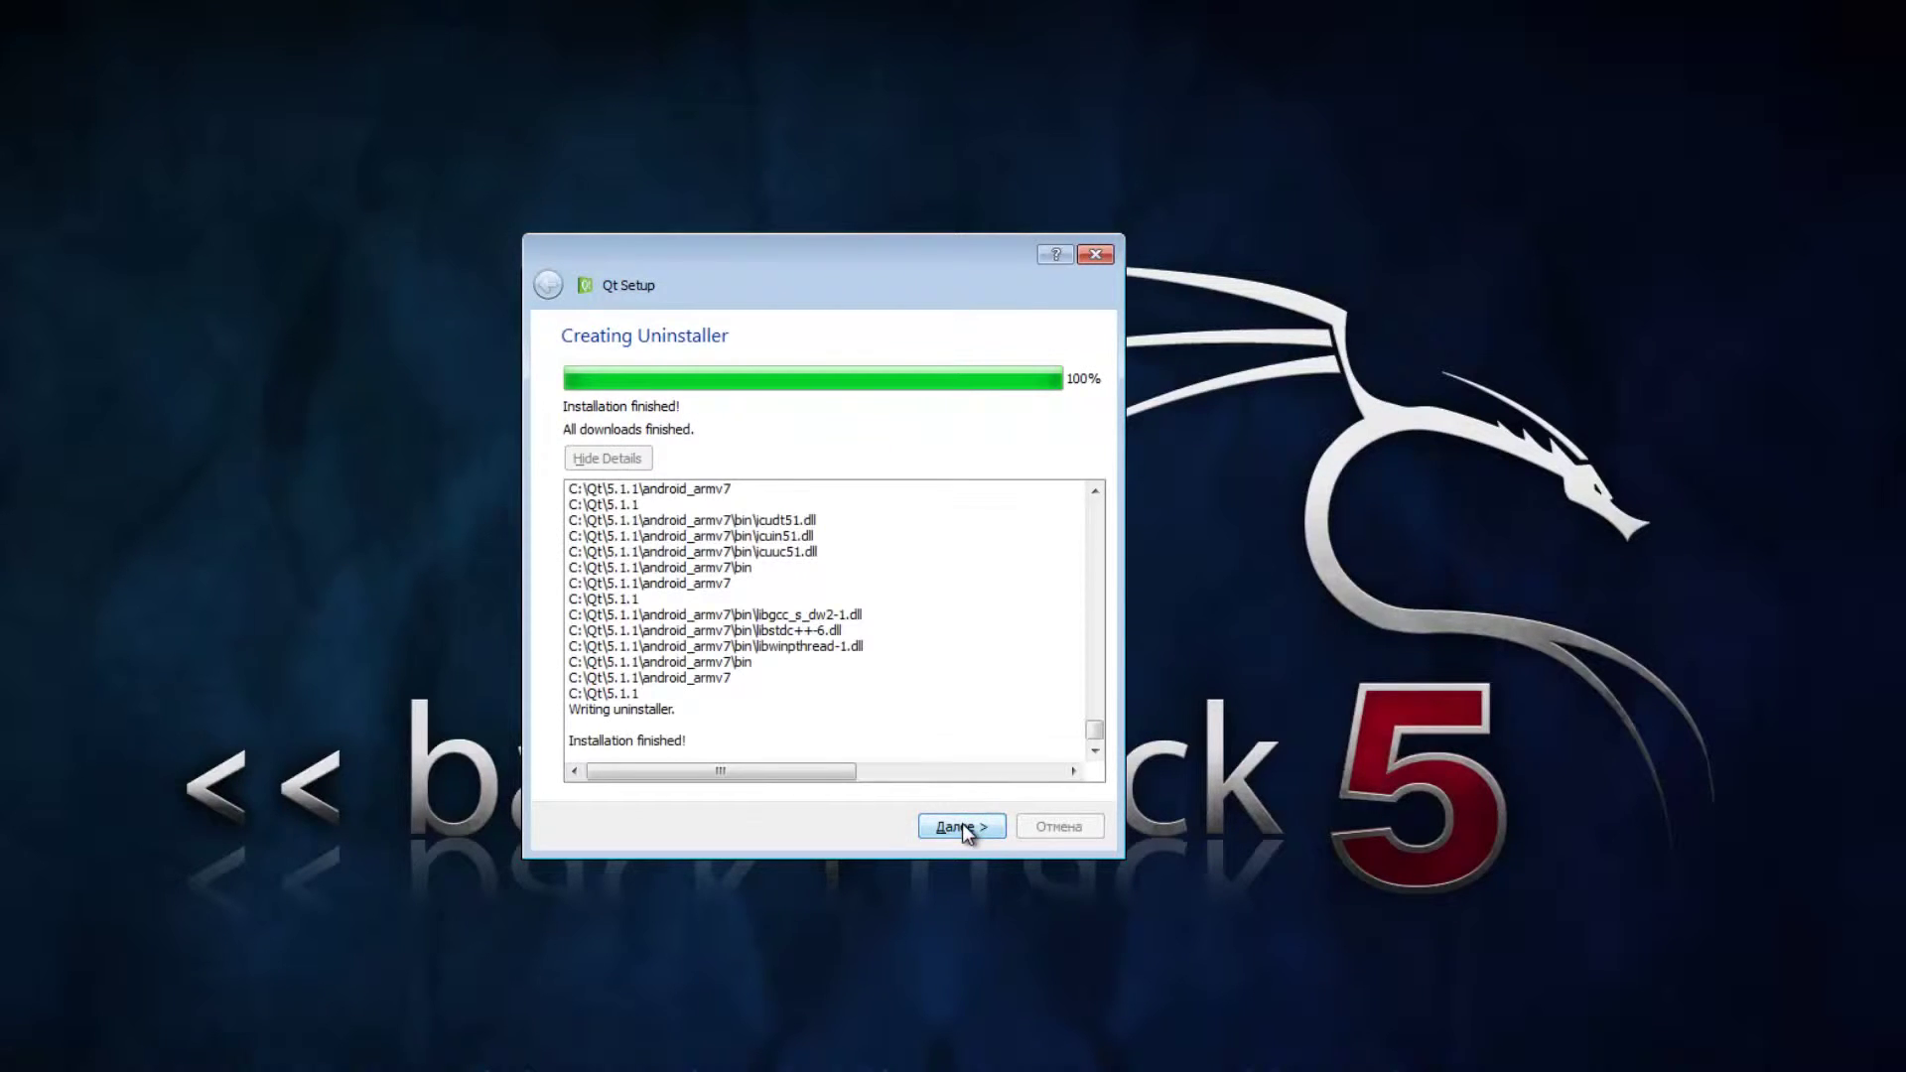
- Finish the Qt setup wizard without opening the Qt ReadMe or launching Qt Creator
{"action": "left_click", "coordinate": [962, 826]}
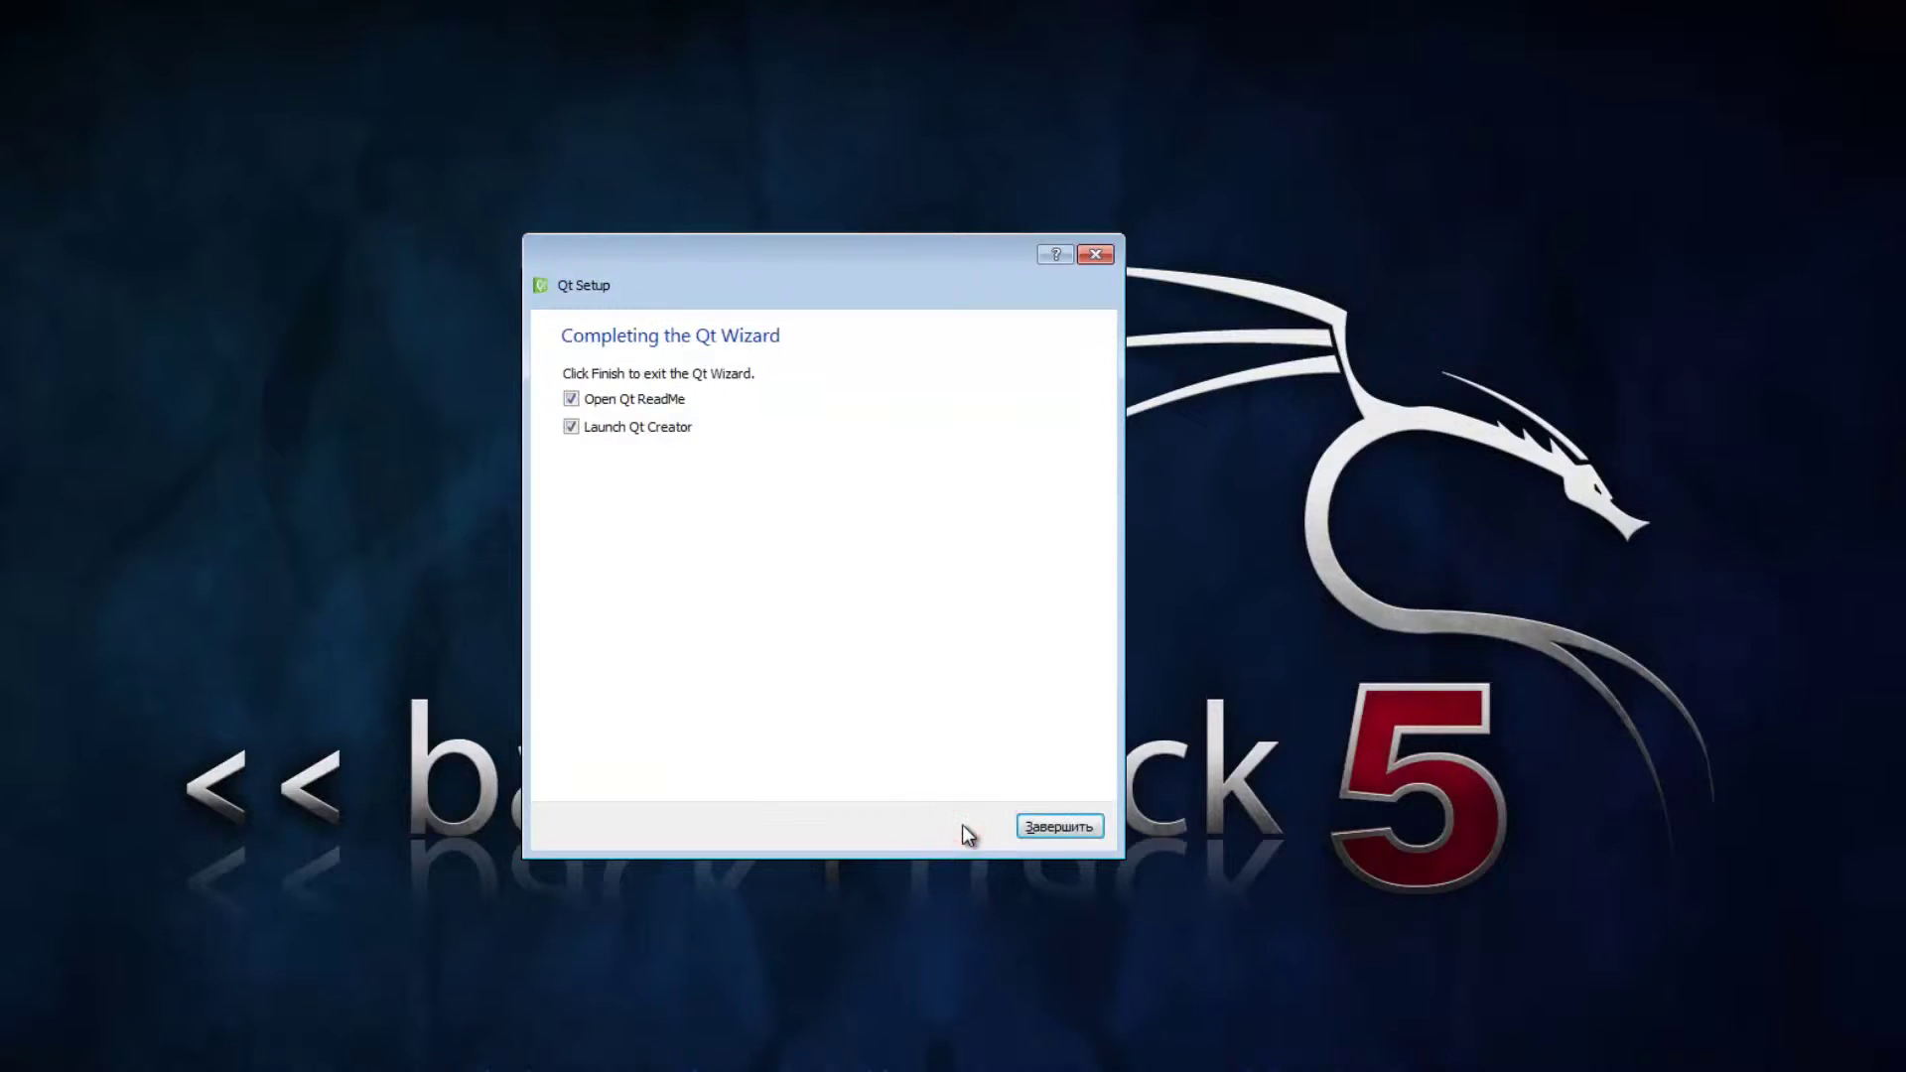
{"action": "left_click", "coordinate": [679, 358]}
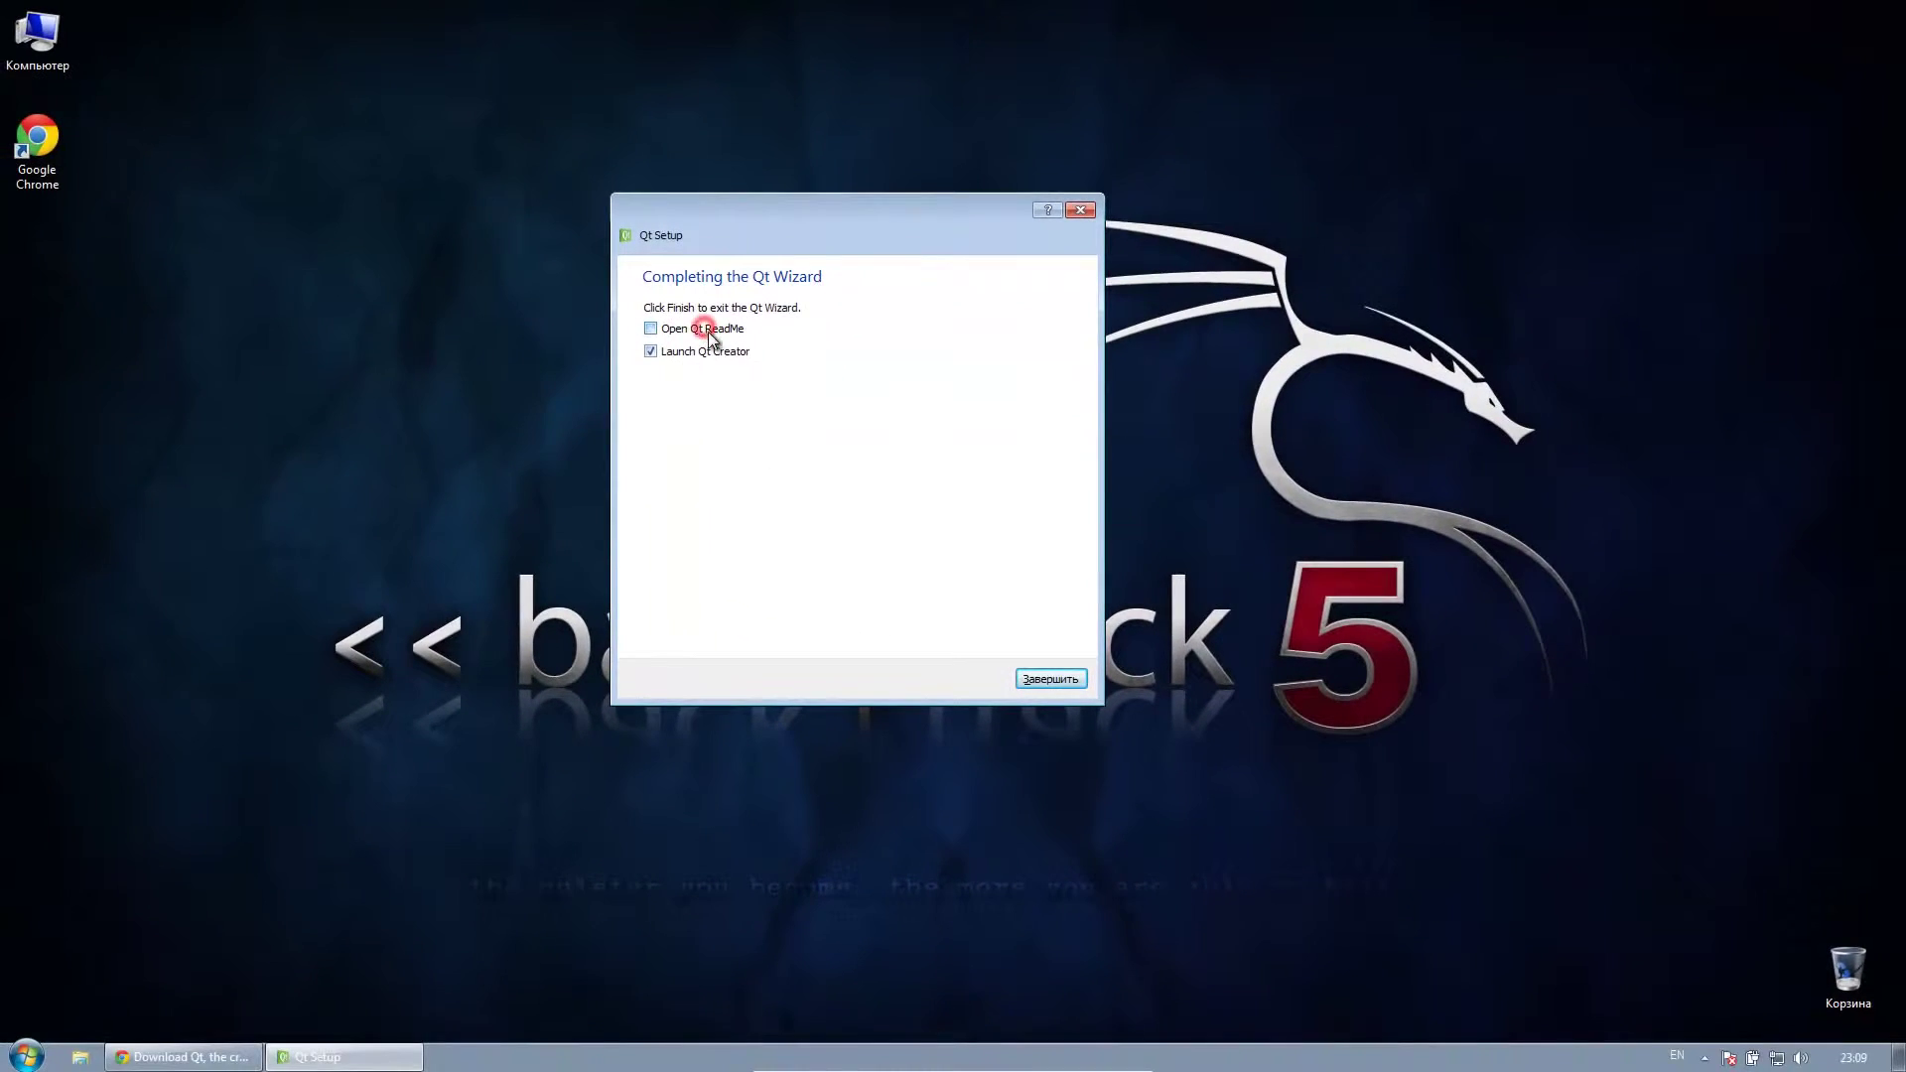
{"action": "left_click", "coordinate": [651, 351]}
{"action": "left_click", "coordinate": [1040, 675]}
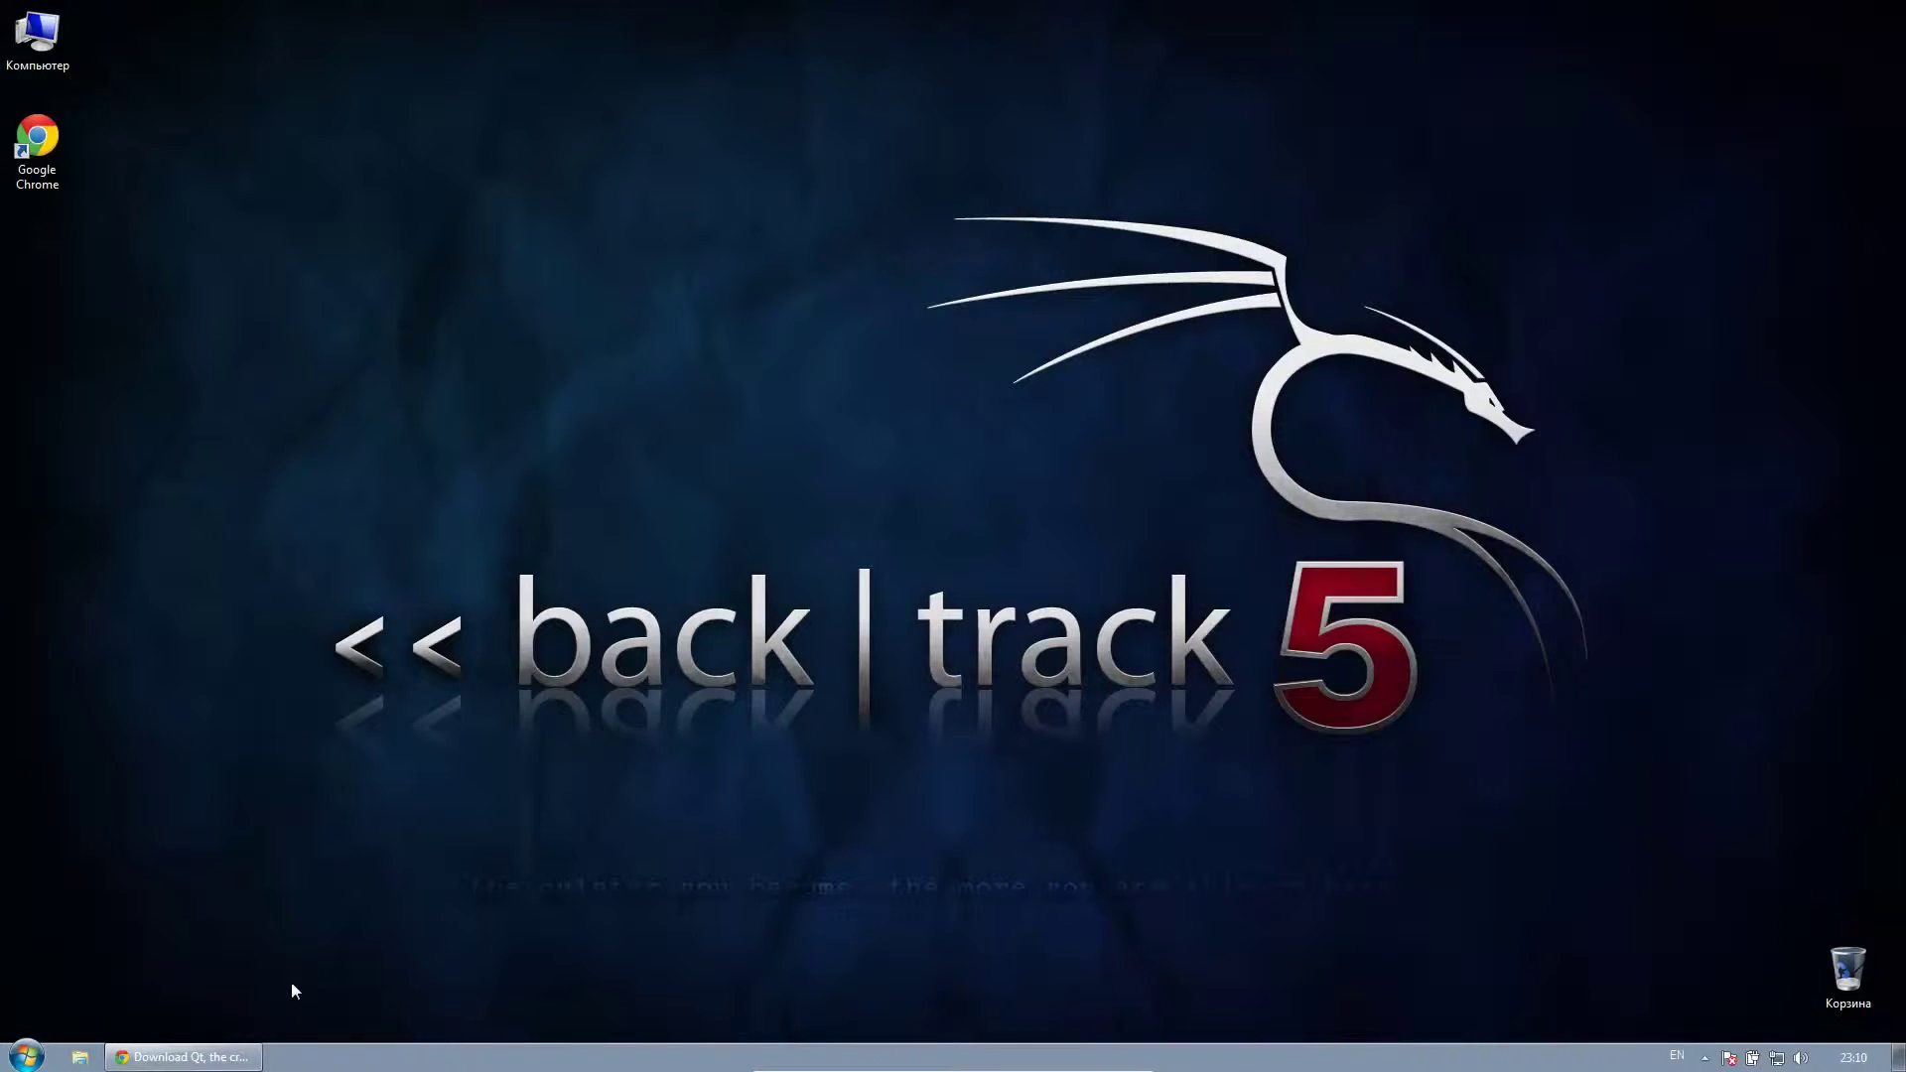
- Switch to Chrome, close the Qt download and search pages, and open the Google home page in a new tab
{"action": "left_click", "coordinate": [213, 1056]}
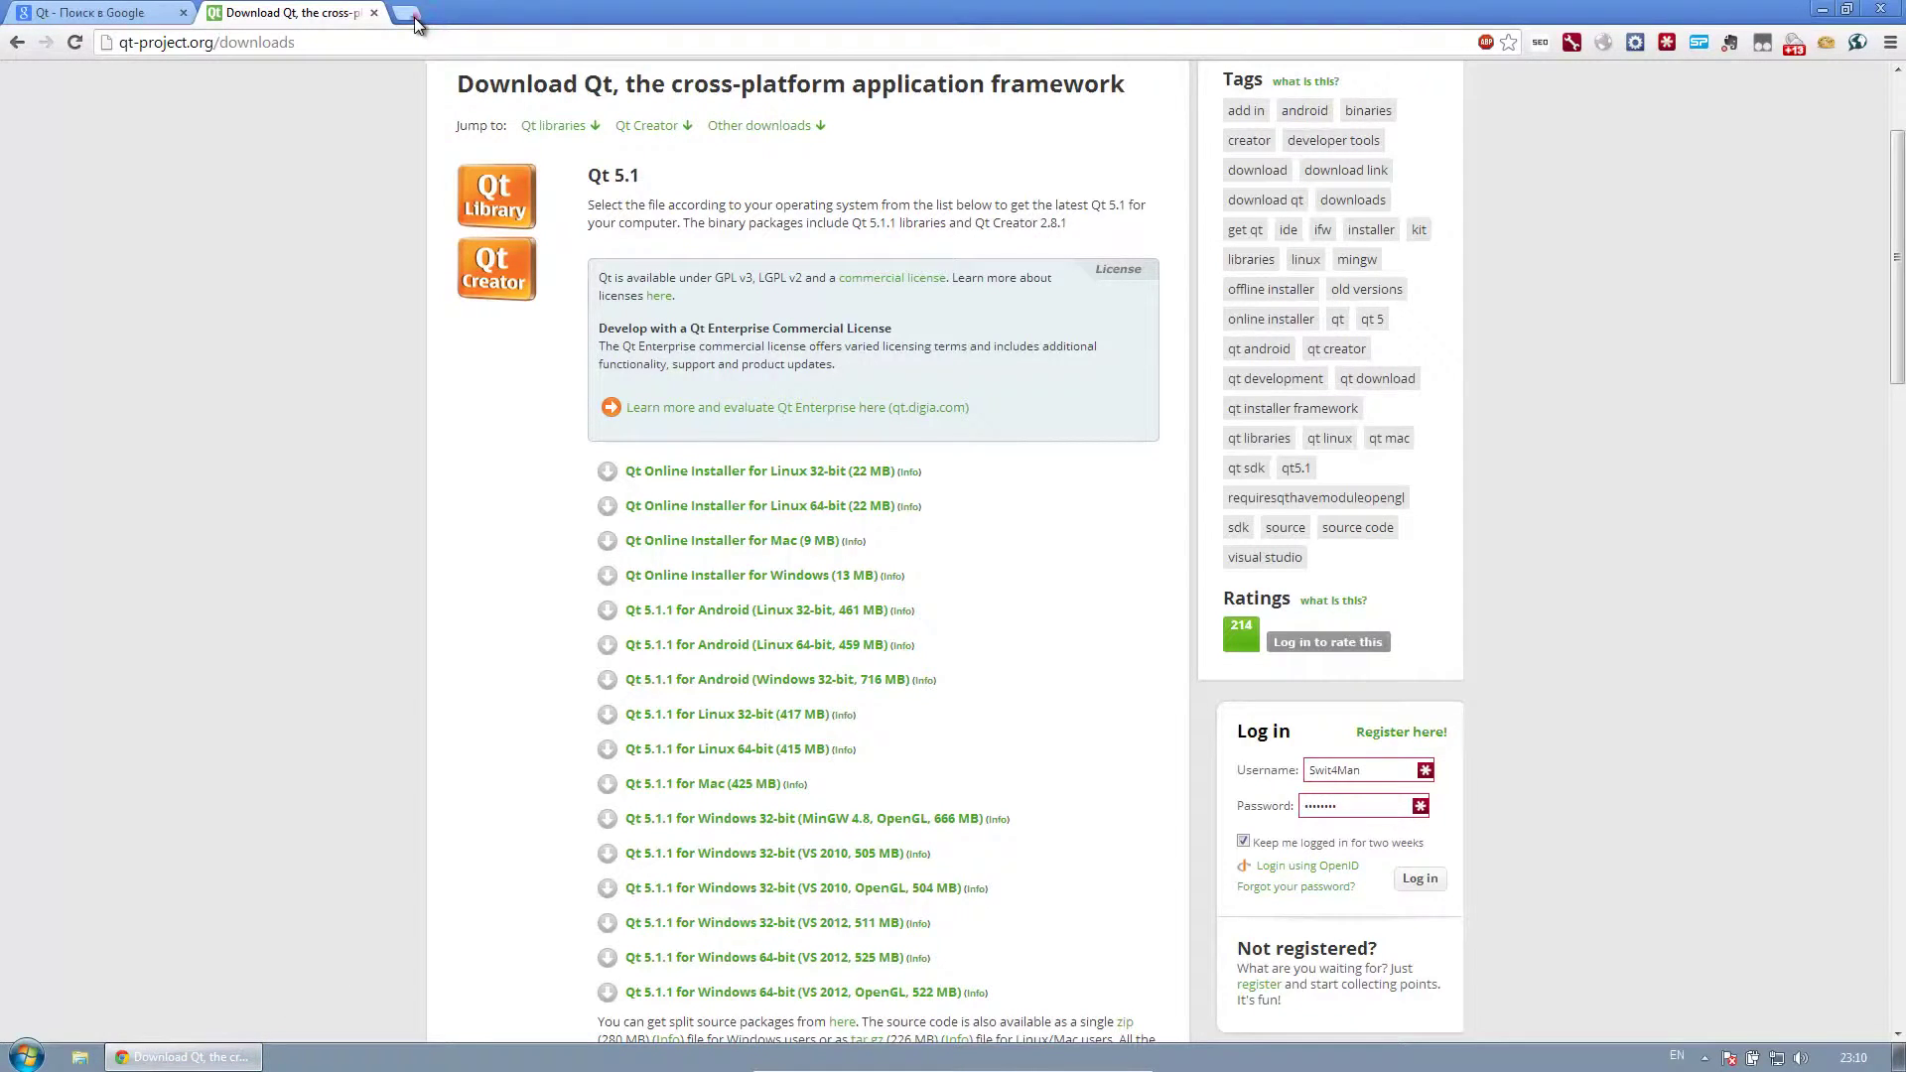
{"action": "left_click", "coordinate": [409, 16]}
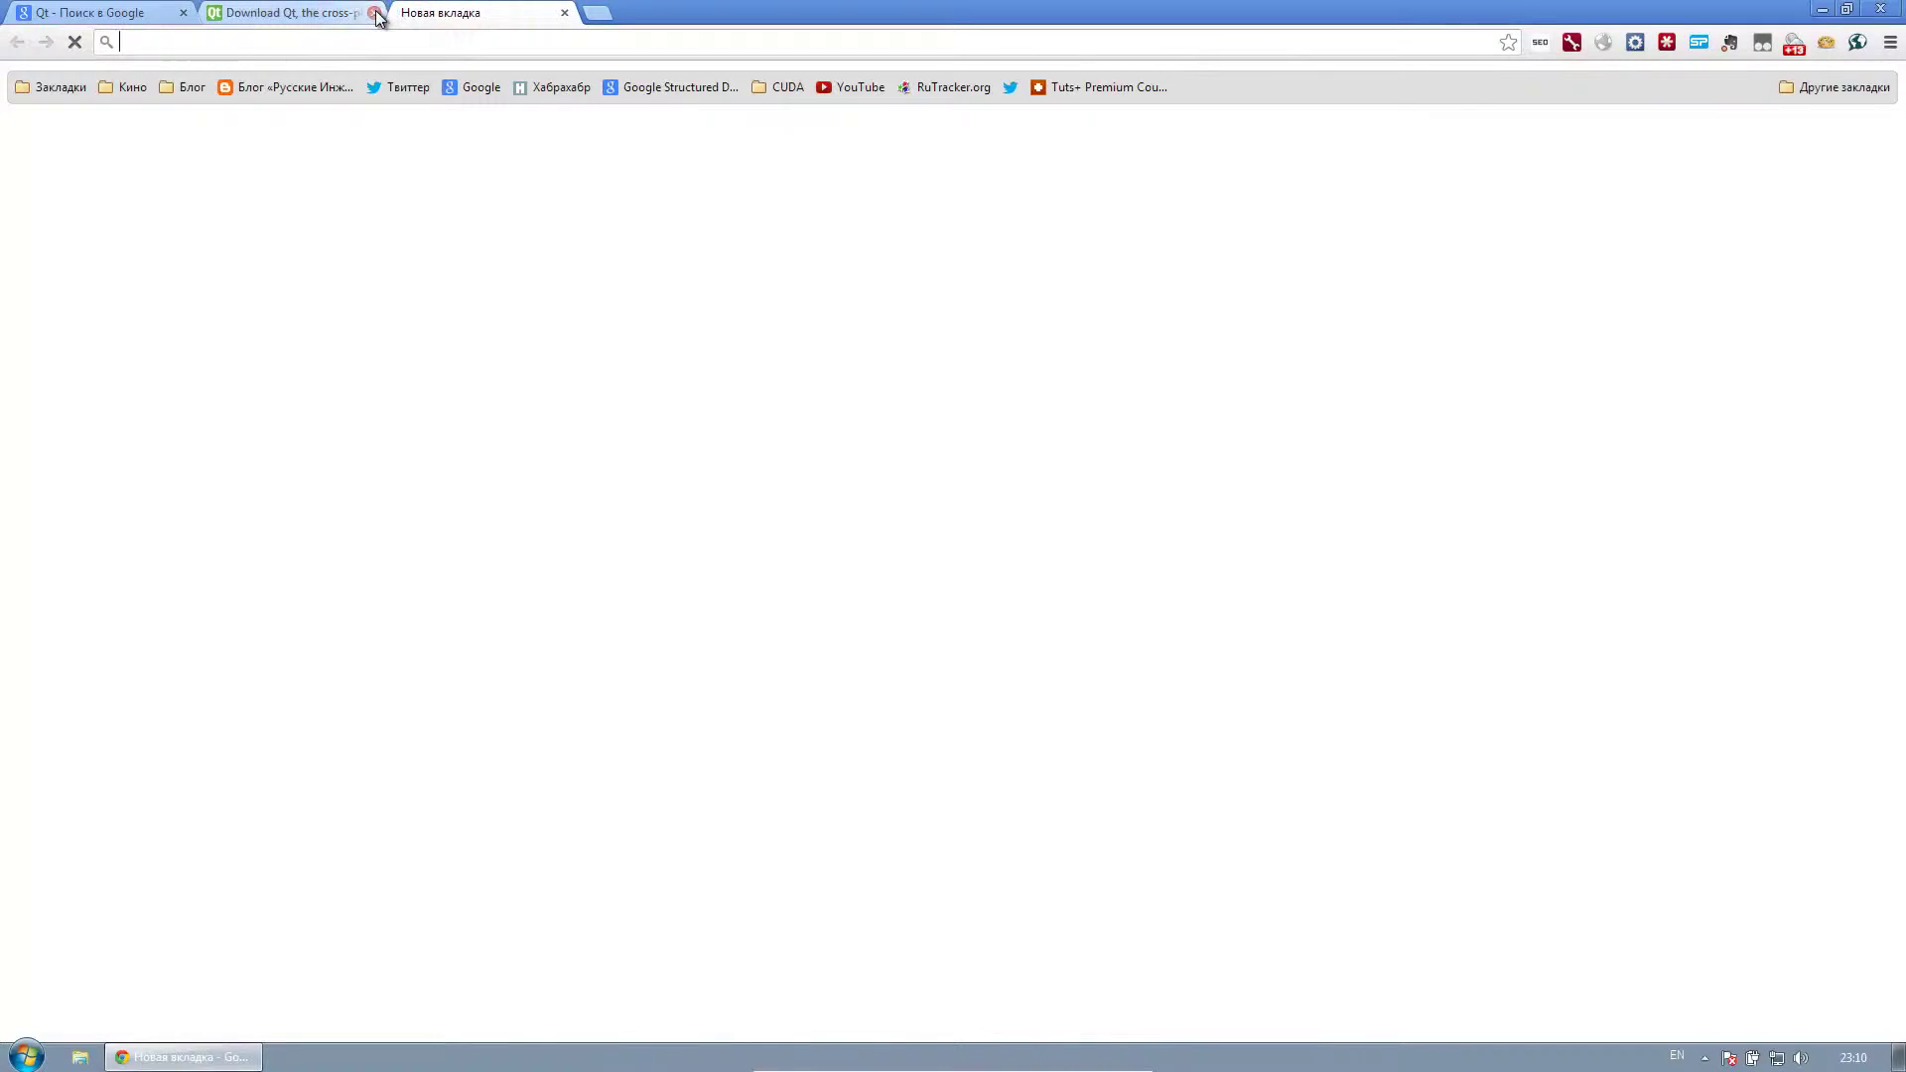
{"action": "left_click", "coordinate": [376, 13]}
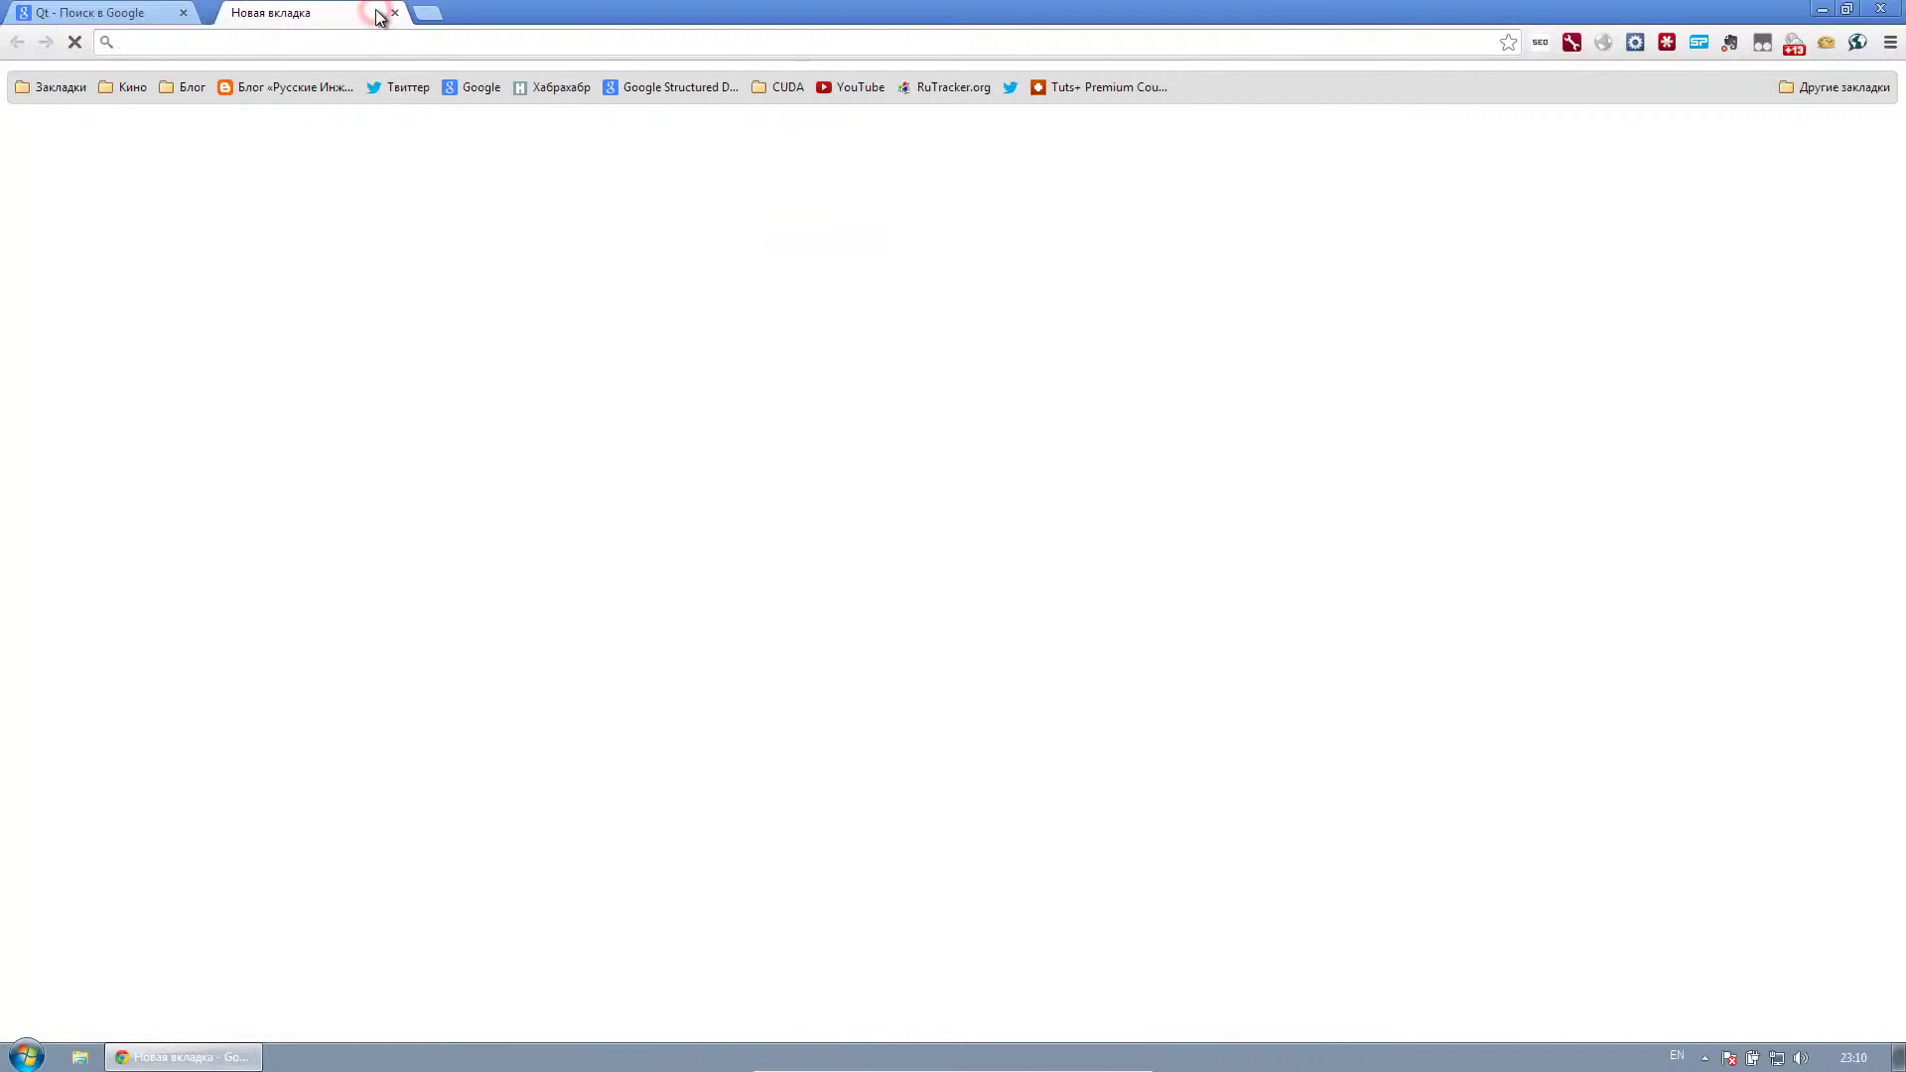
{"action": "left_click", "coordinate": [184, 13]}
{"action": "left_click", "coordinate": [461, 96]}
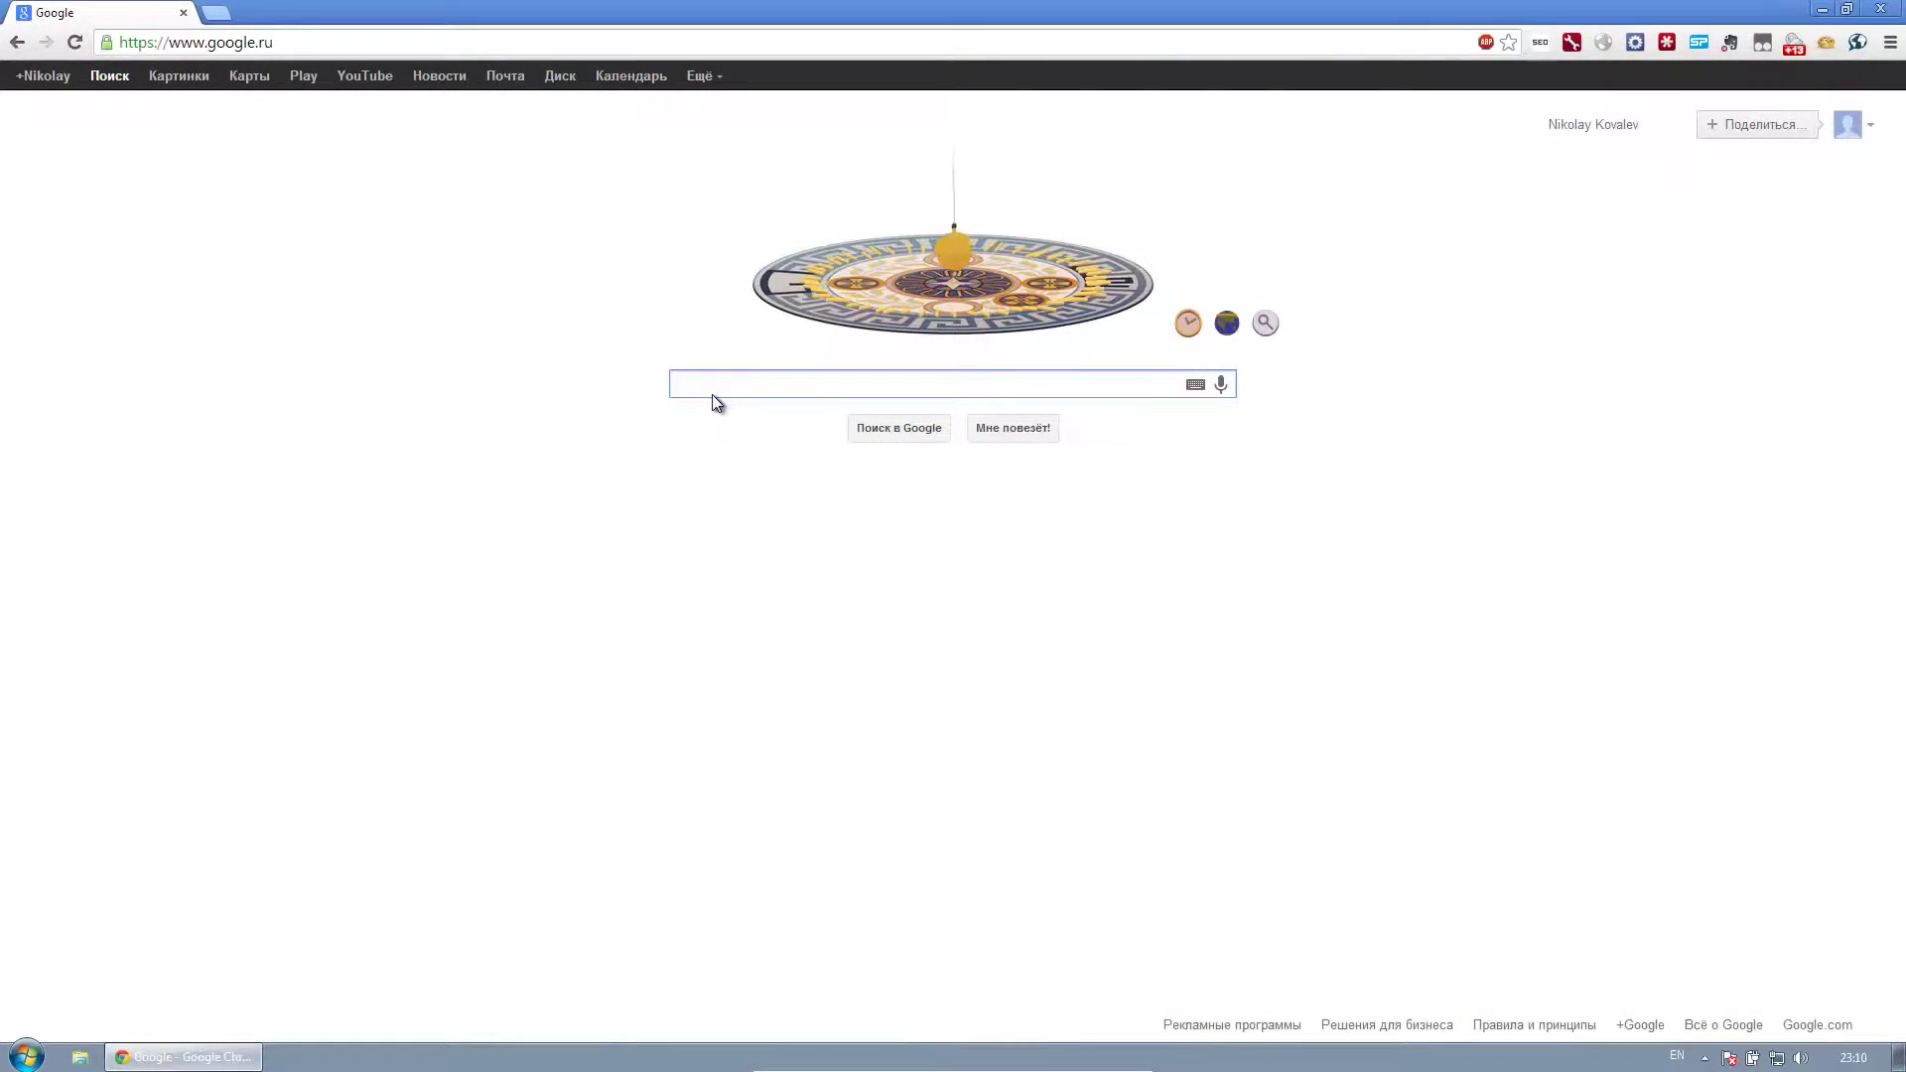
- Search Google for "android sdk" and open the Android SDK result on developer.android.com
{"action": "type", "text": "andro"}
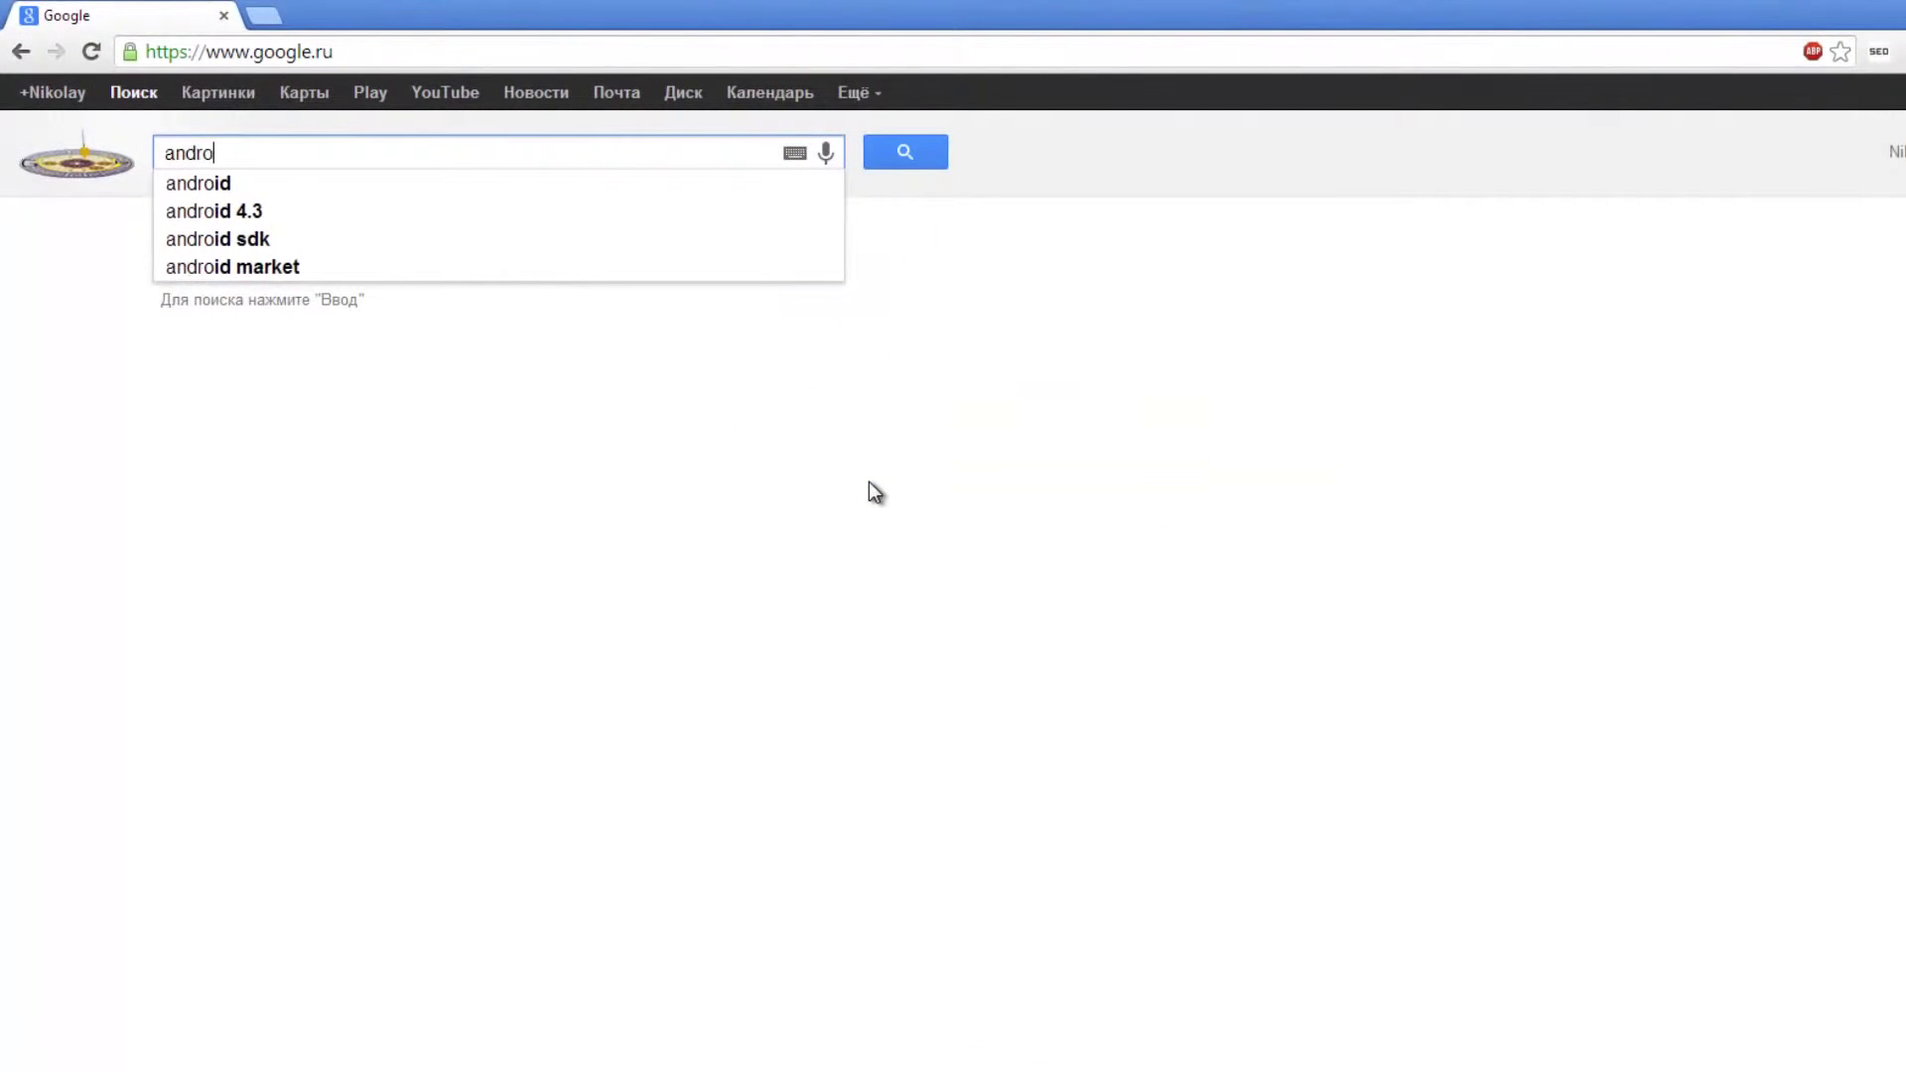
{"action": "type", "text": "id sdk"}
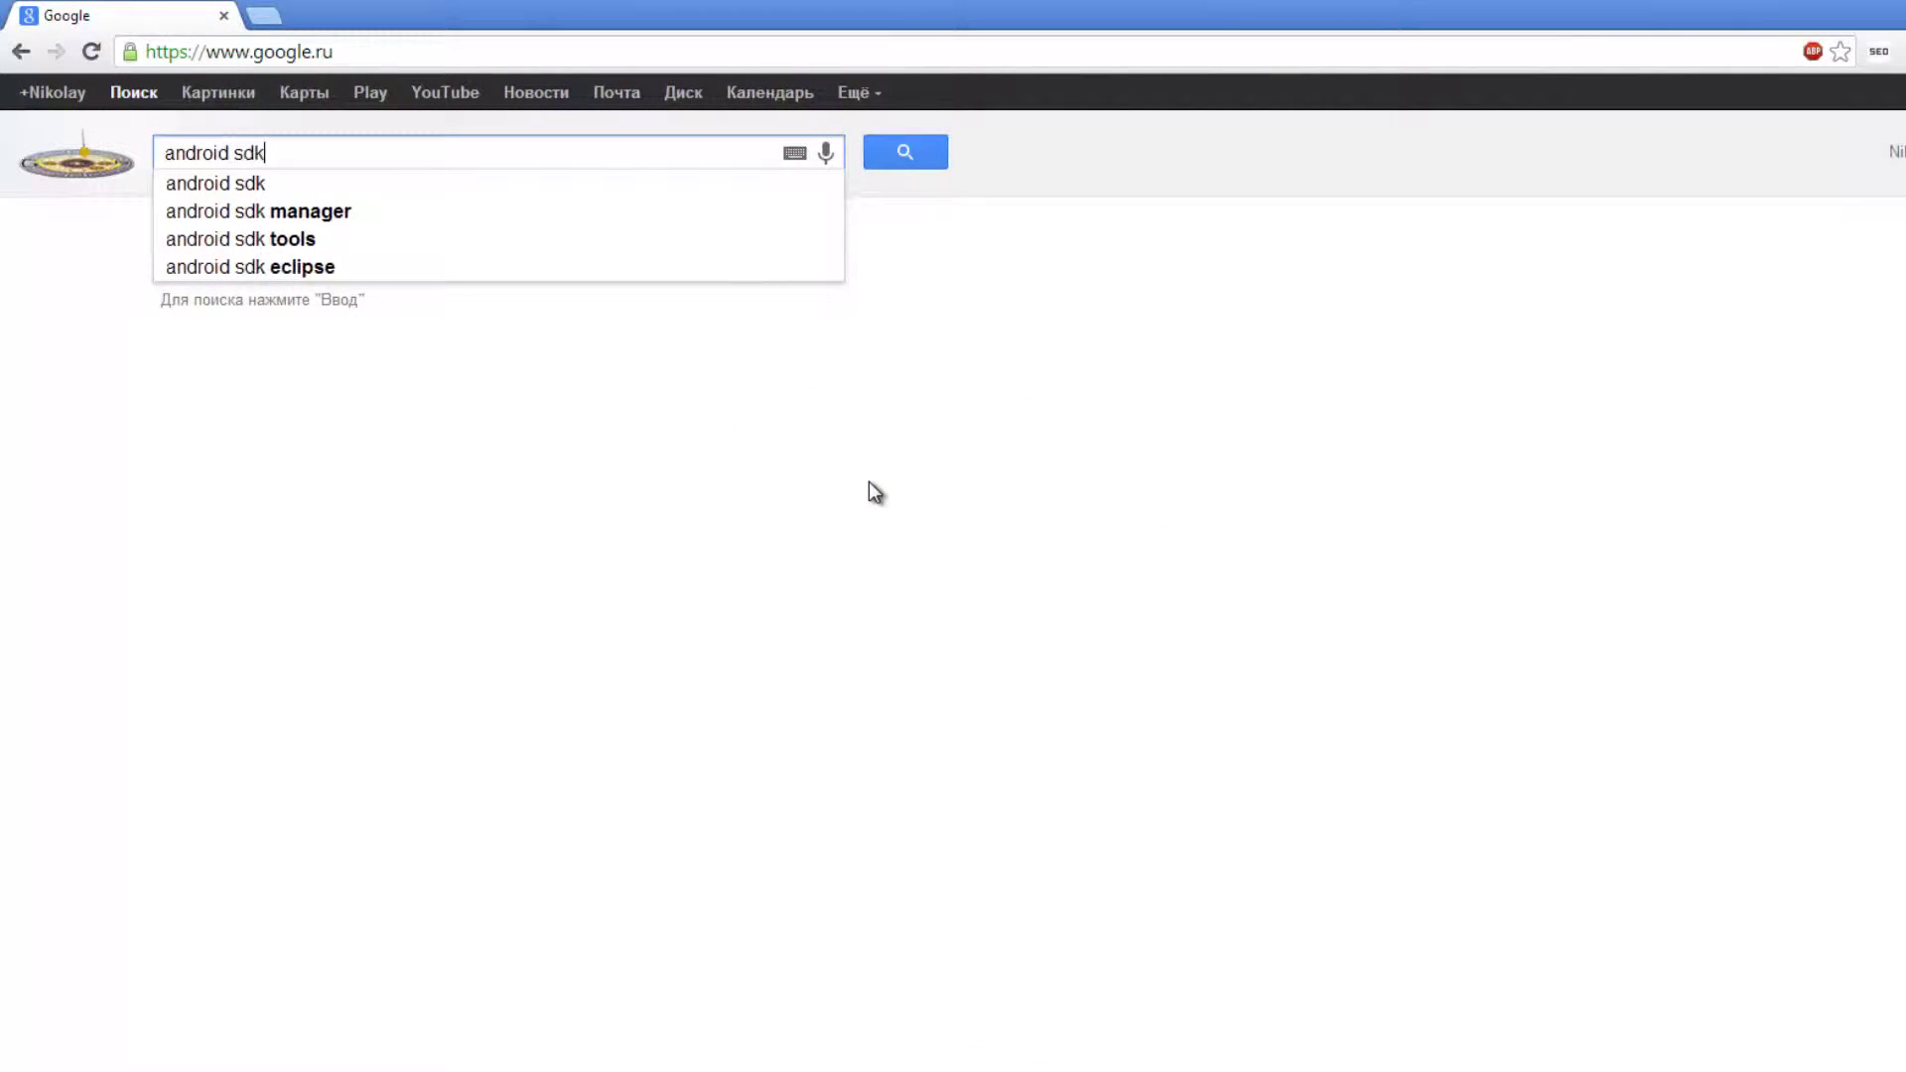
{"action": "key", "text": "Return"}
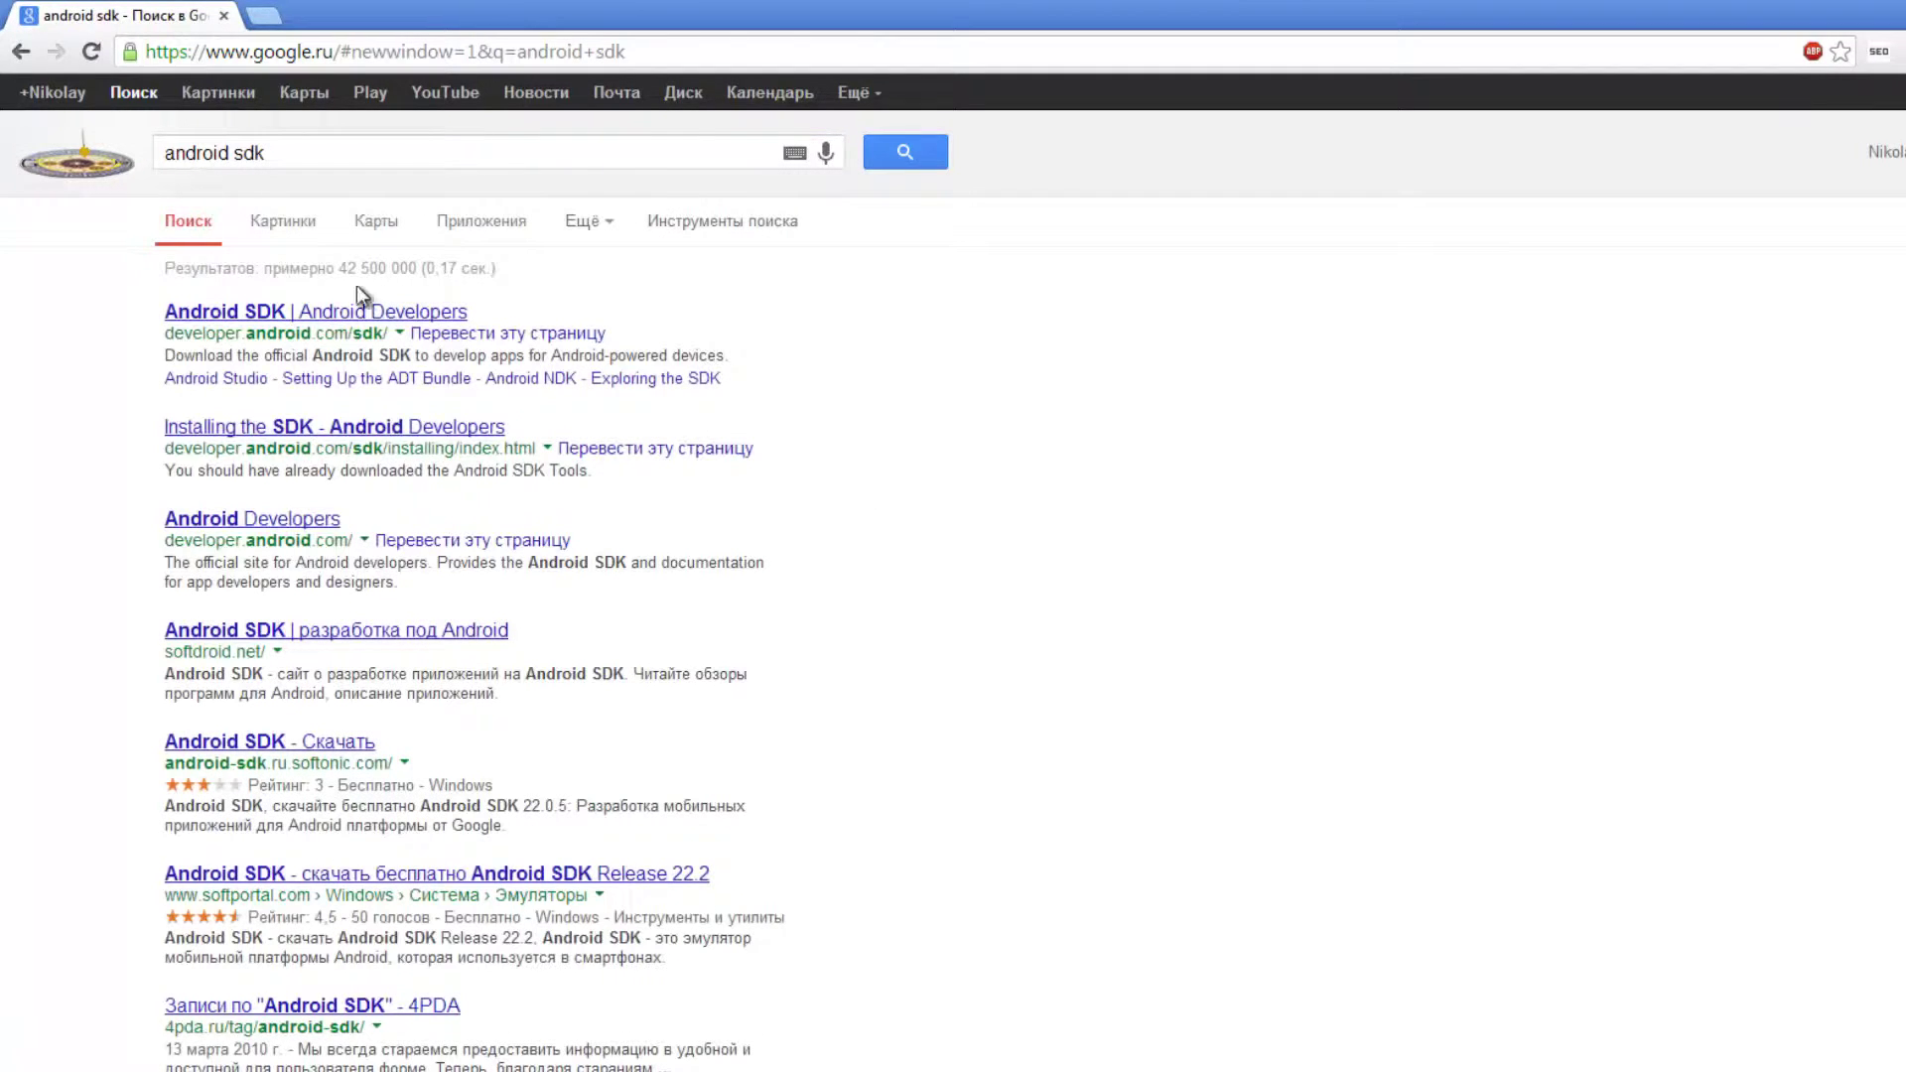
{"action": "left_click", "coordinate": [347, 310]}
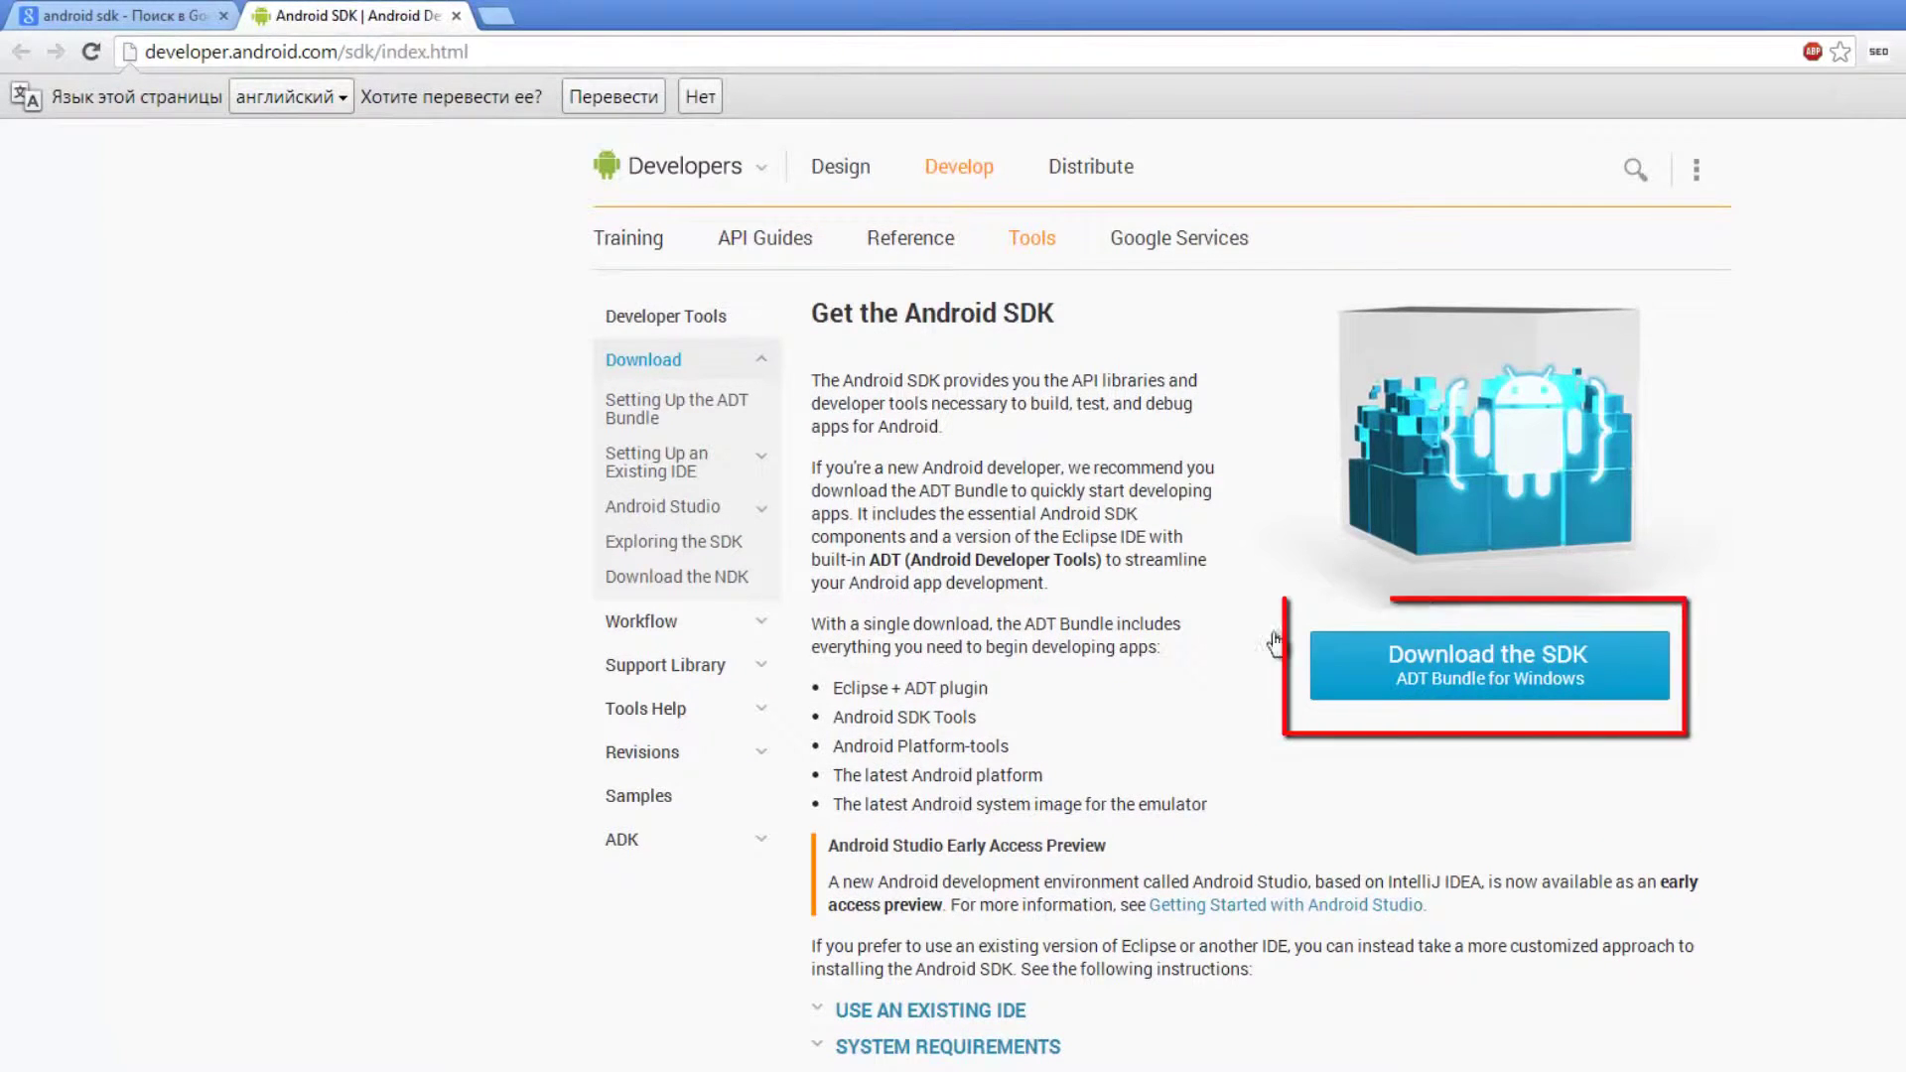
- Agree to the SDK terms, choose the 64-bit version, and download the ADT Bundle for Windows to the Загрузки folder
{"action": "left_click", "coordinate": [1505, 688]}
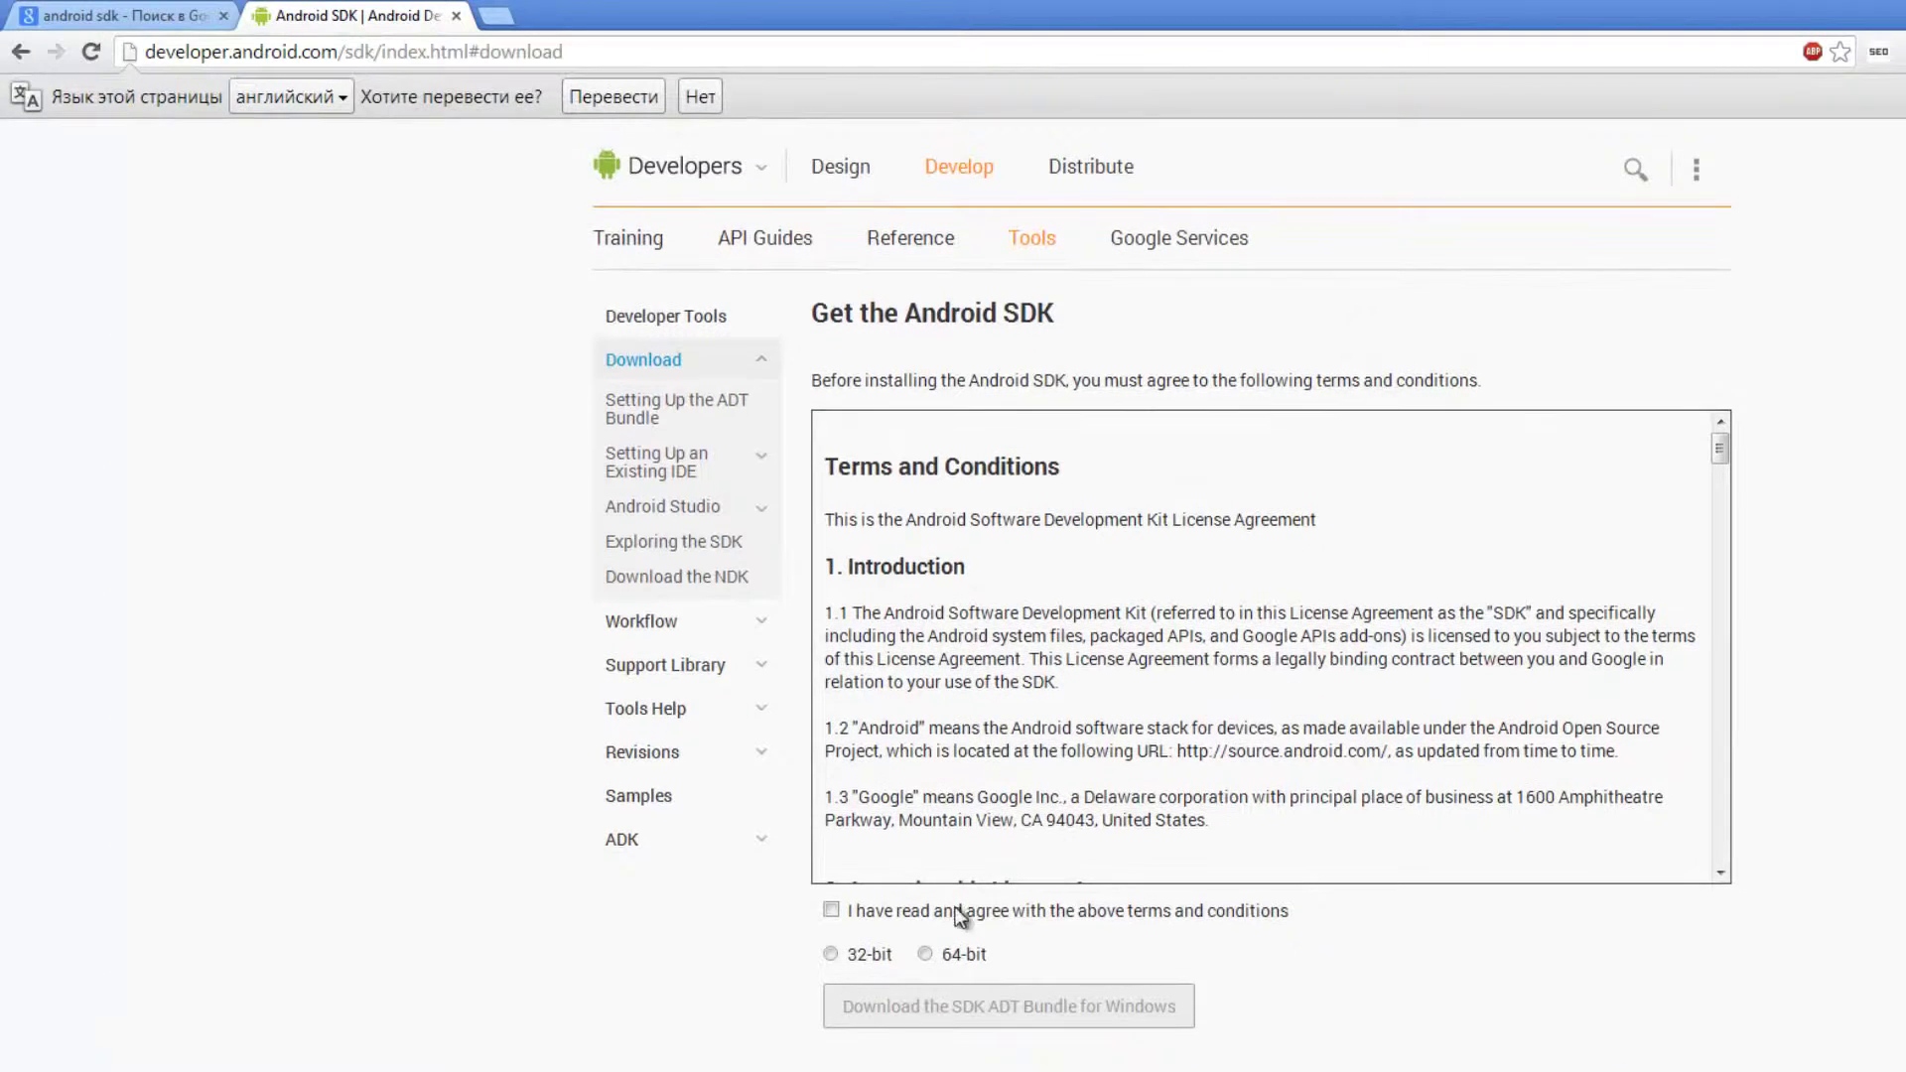
{"action": "left_click", "coordinate": [914, 908]}
{"action": "left_click", "coordinate": [926, 954]}
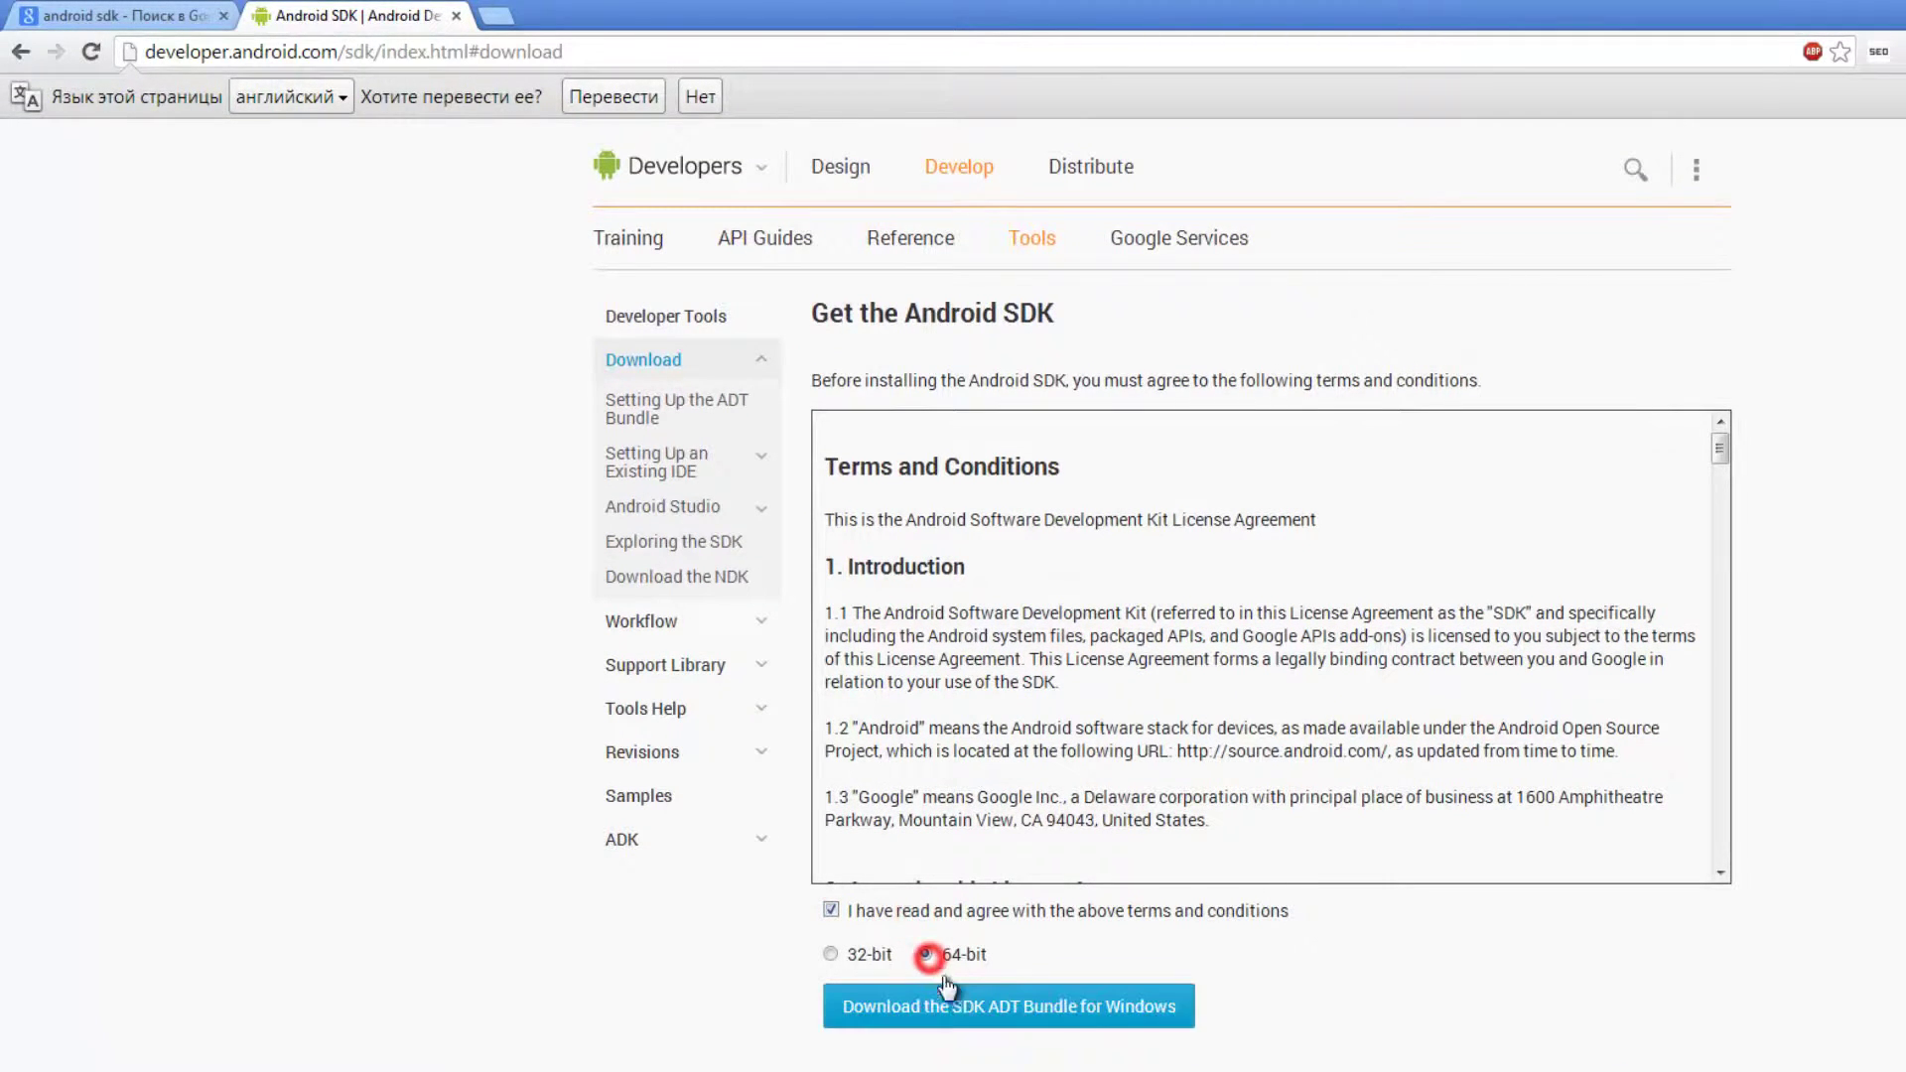
{"action": "left_click", "coordinate": [955, 998]}
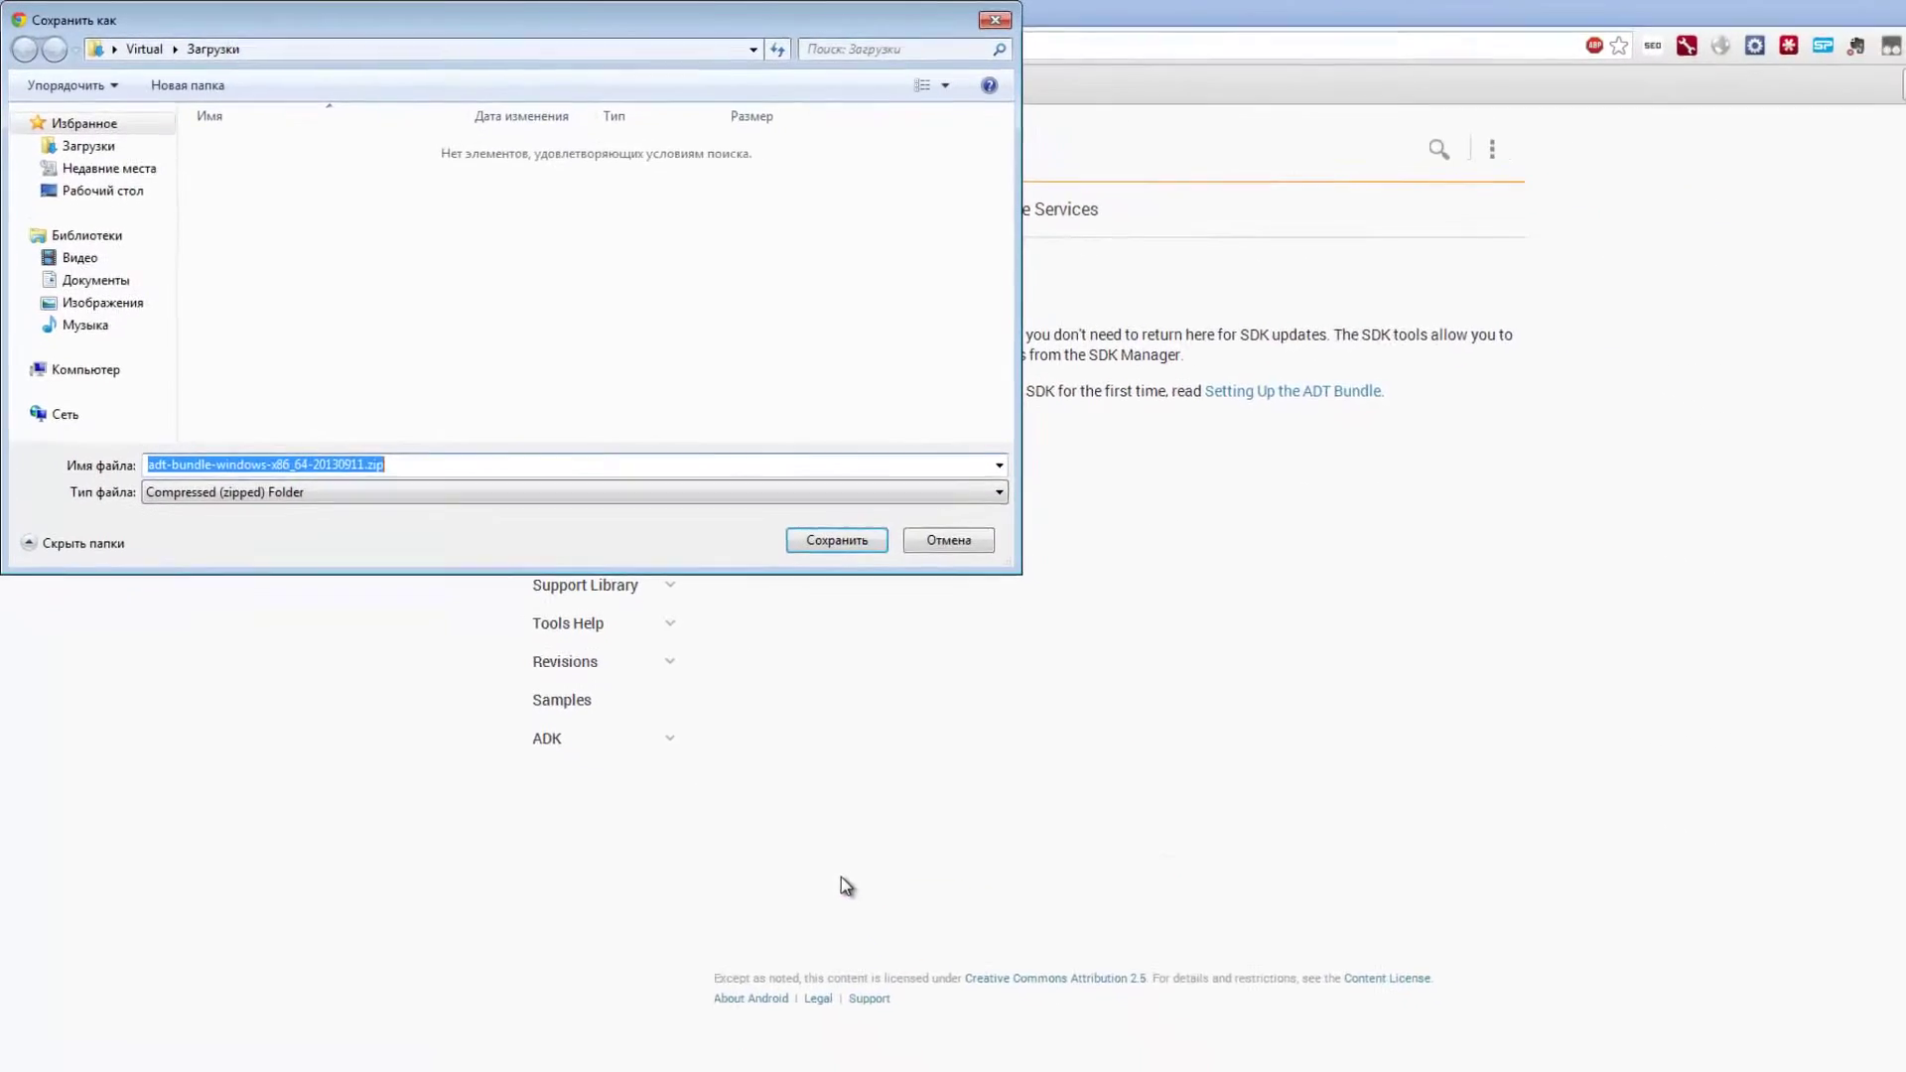
{"action": "left_click", "coordinate": [772, 507]}
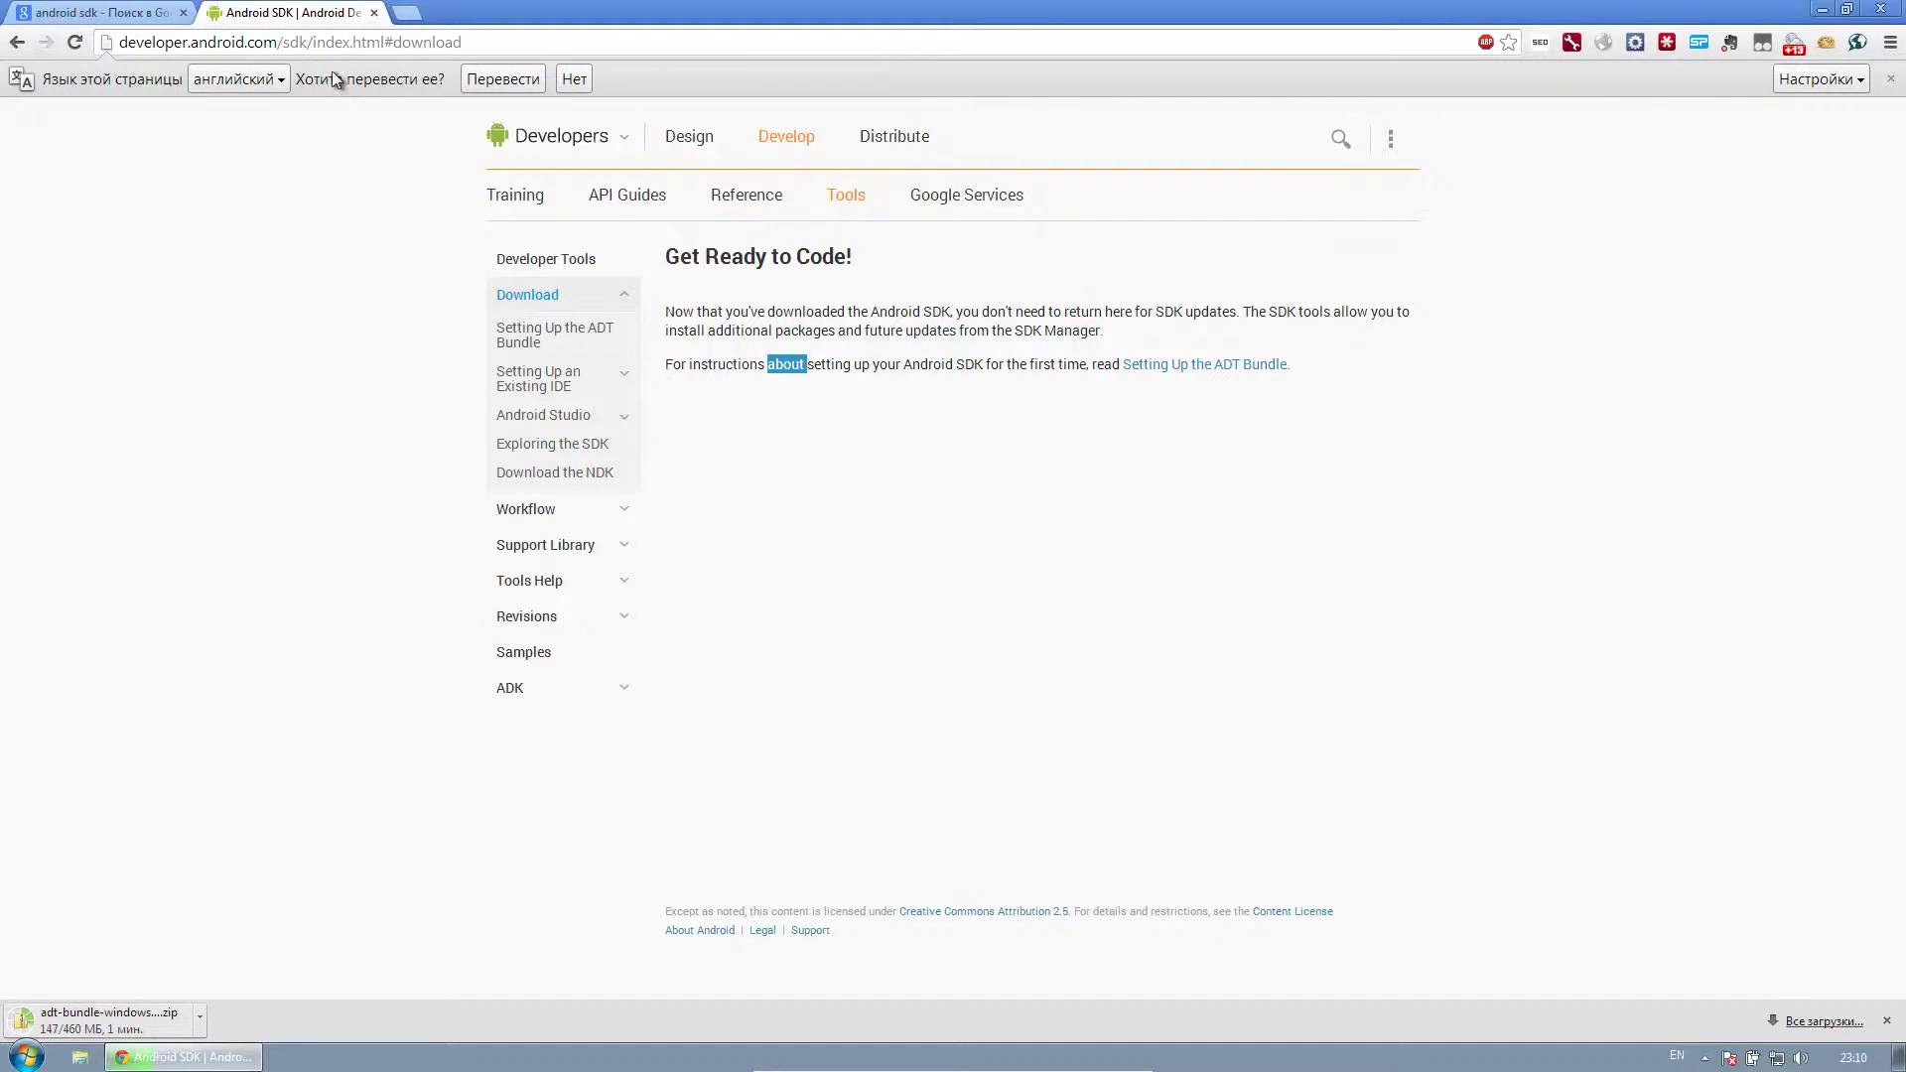
- Close the Android SDK page, search Google for "android ndk", and open the Android NDK result on developer.android.com
{"action": "left_click", "coordinate": [374, 14]}
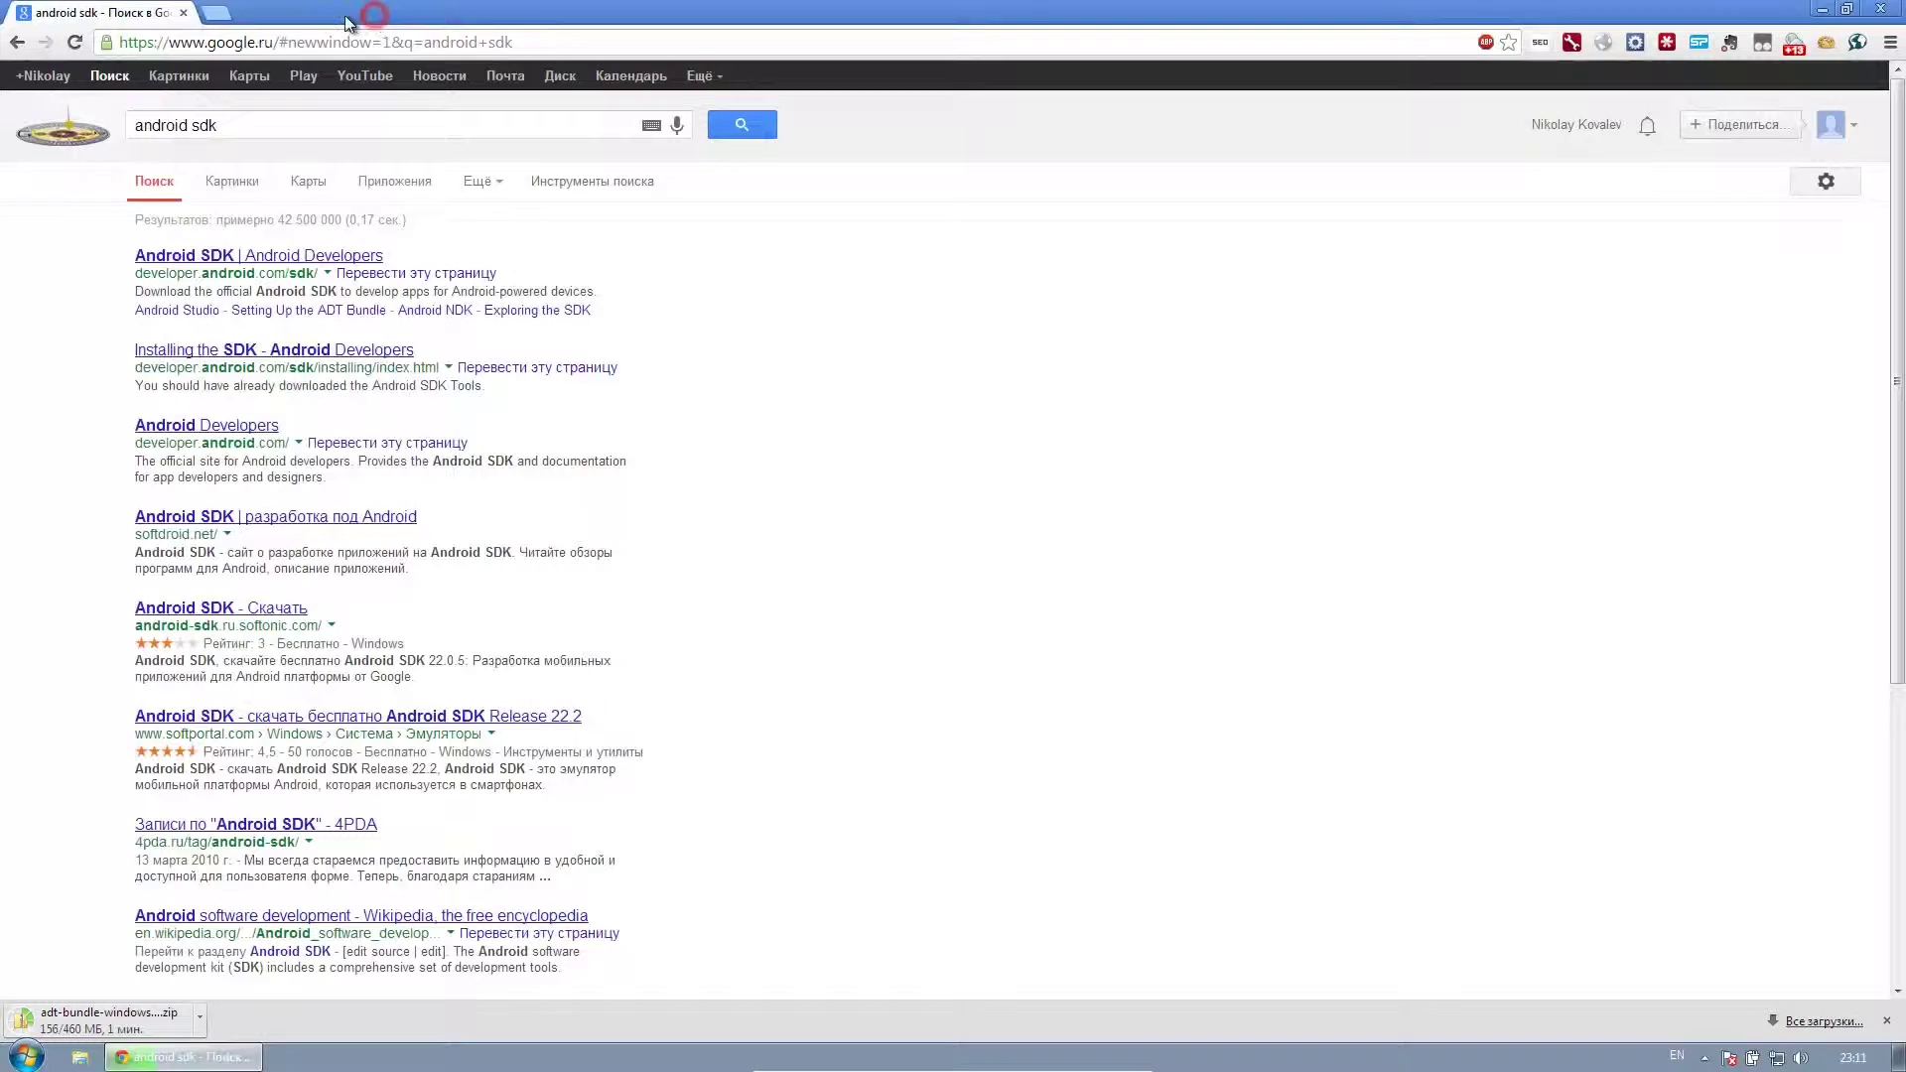
{"action": "left_click", "coordinate": [236, 124]}
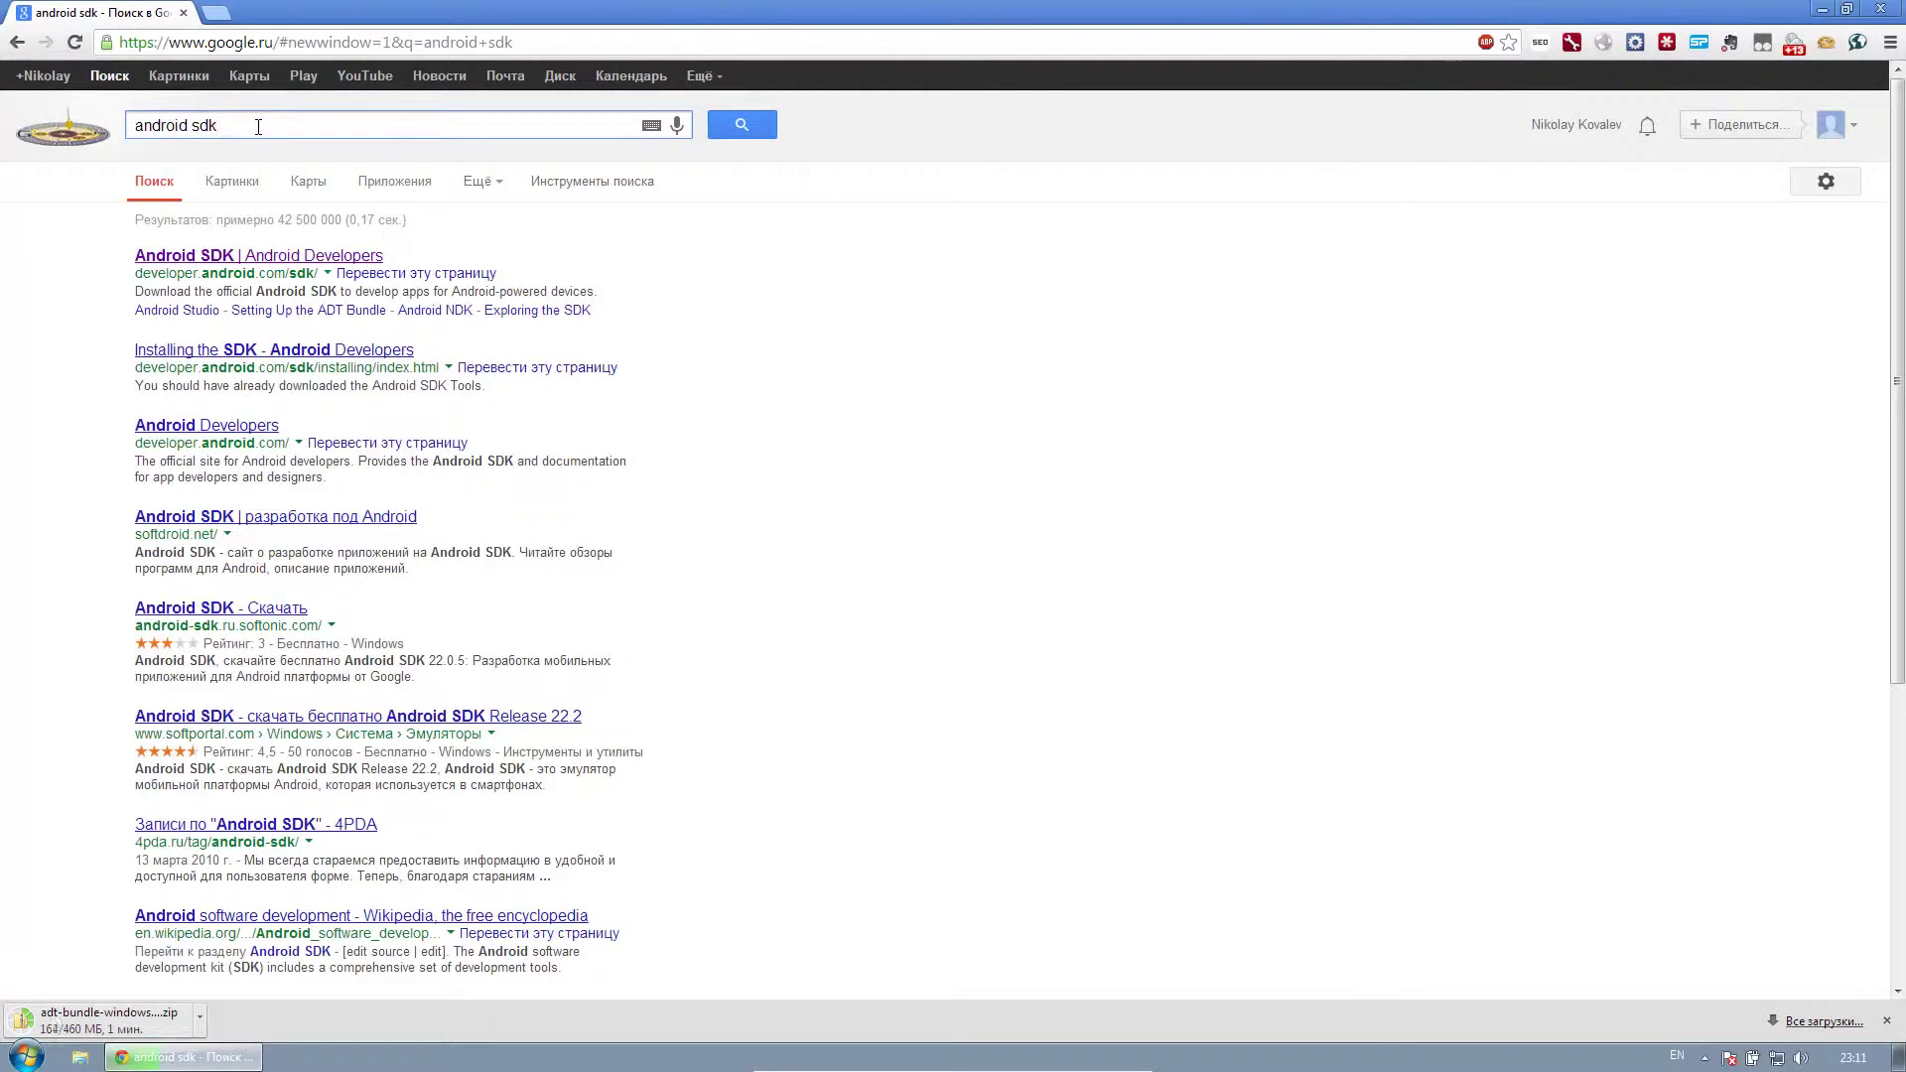
{"action": "key", "text": "BackSpace"}
{"action": "key", "text": "BackSpace"}
{"action": "key", "text": "BackSpace"}
{"action": "type", "text": "ndk"}
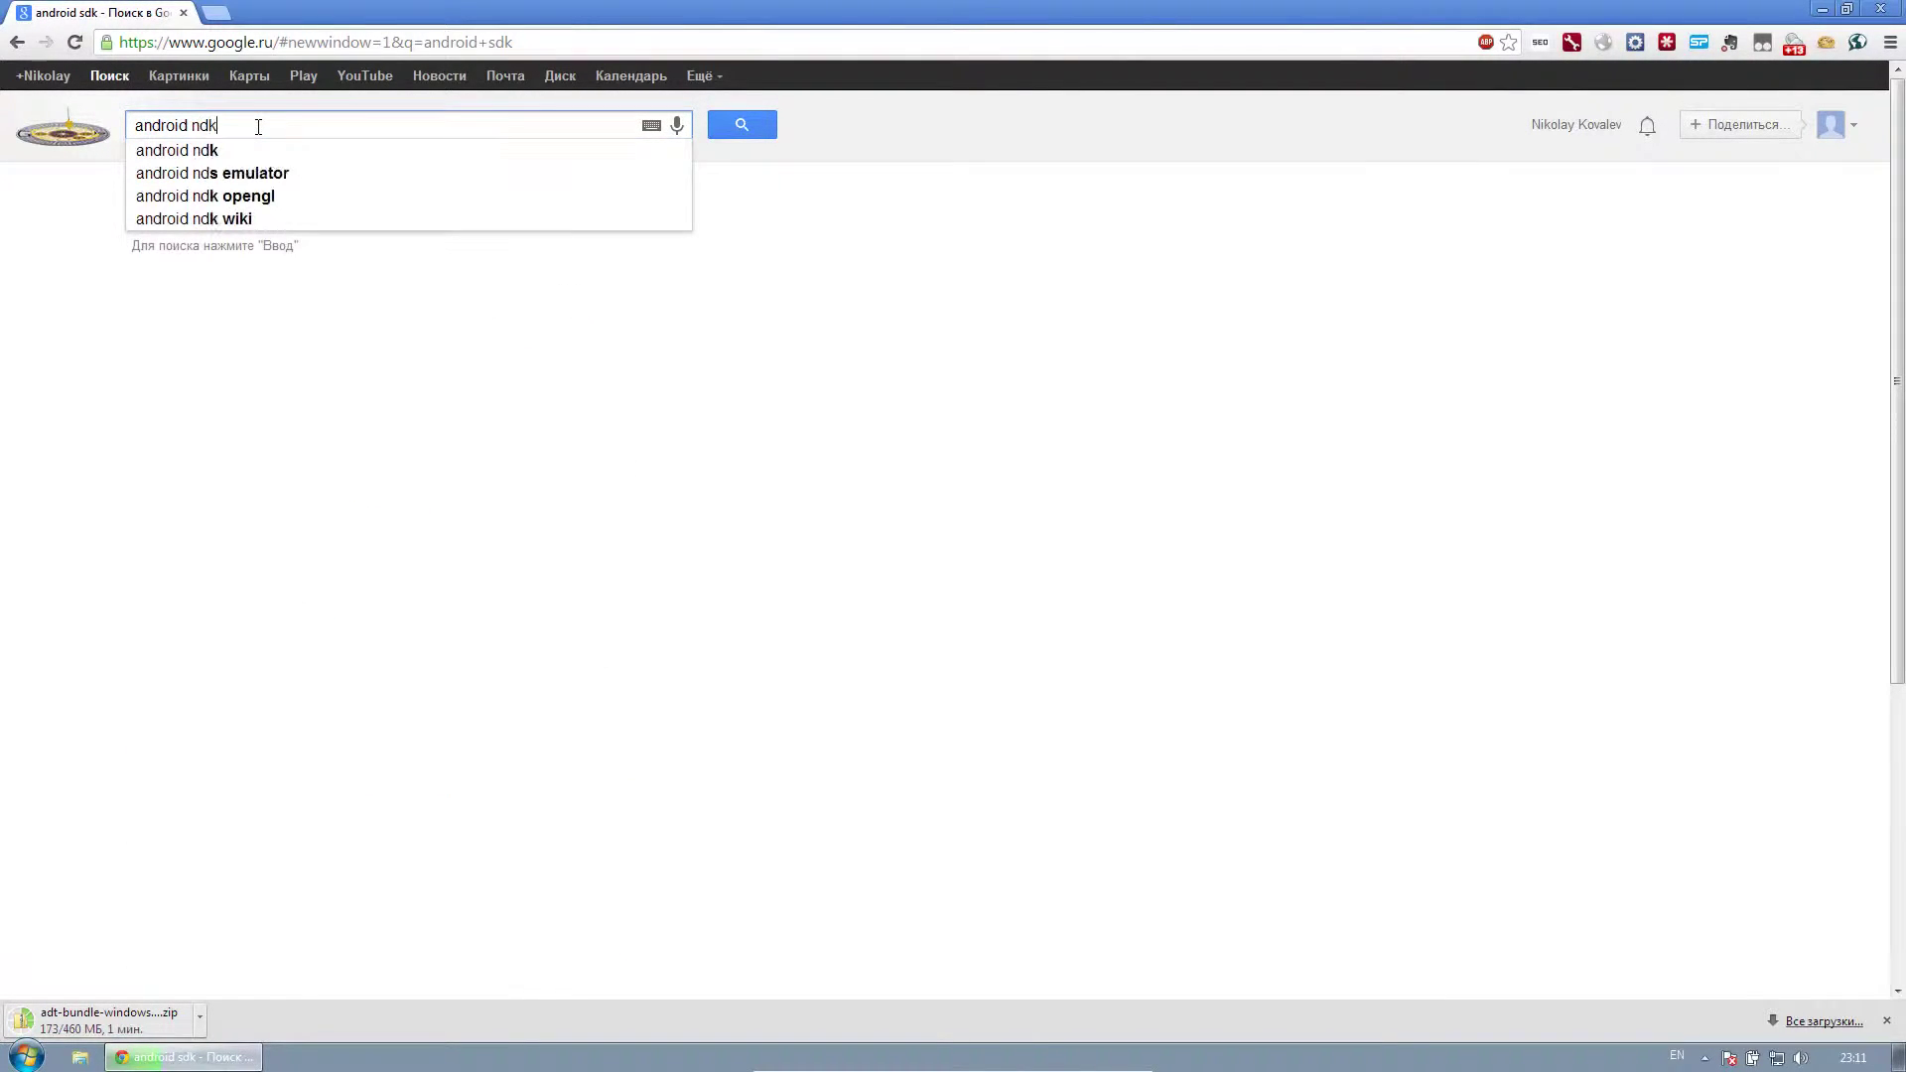
{"action": "key", "text": "Return"}
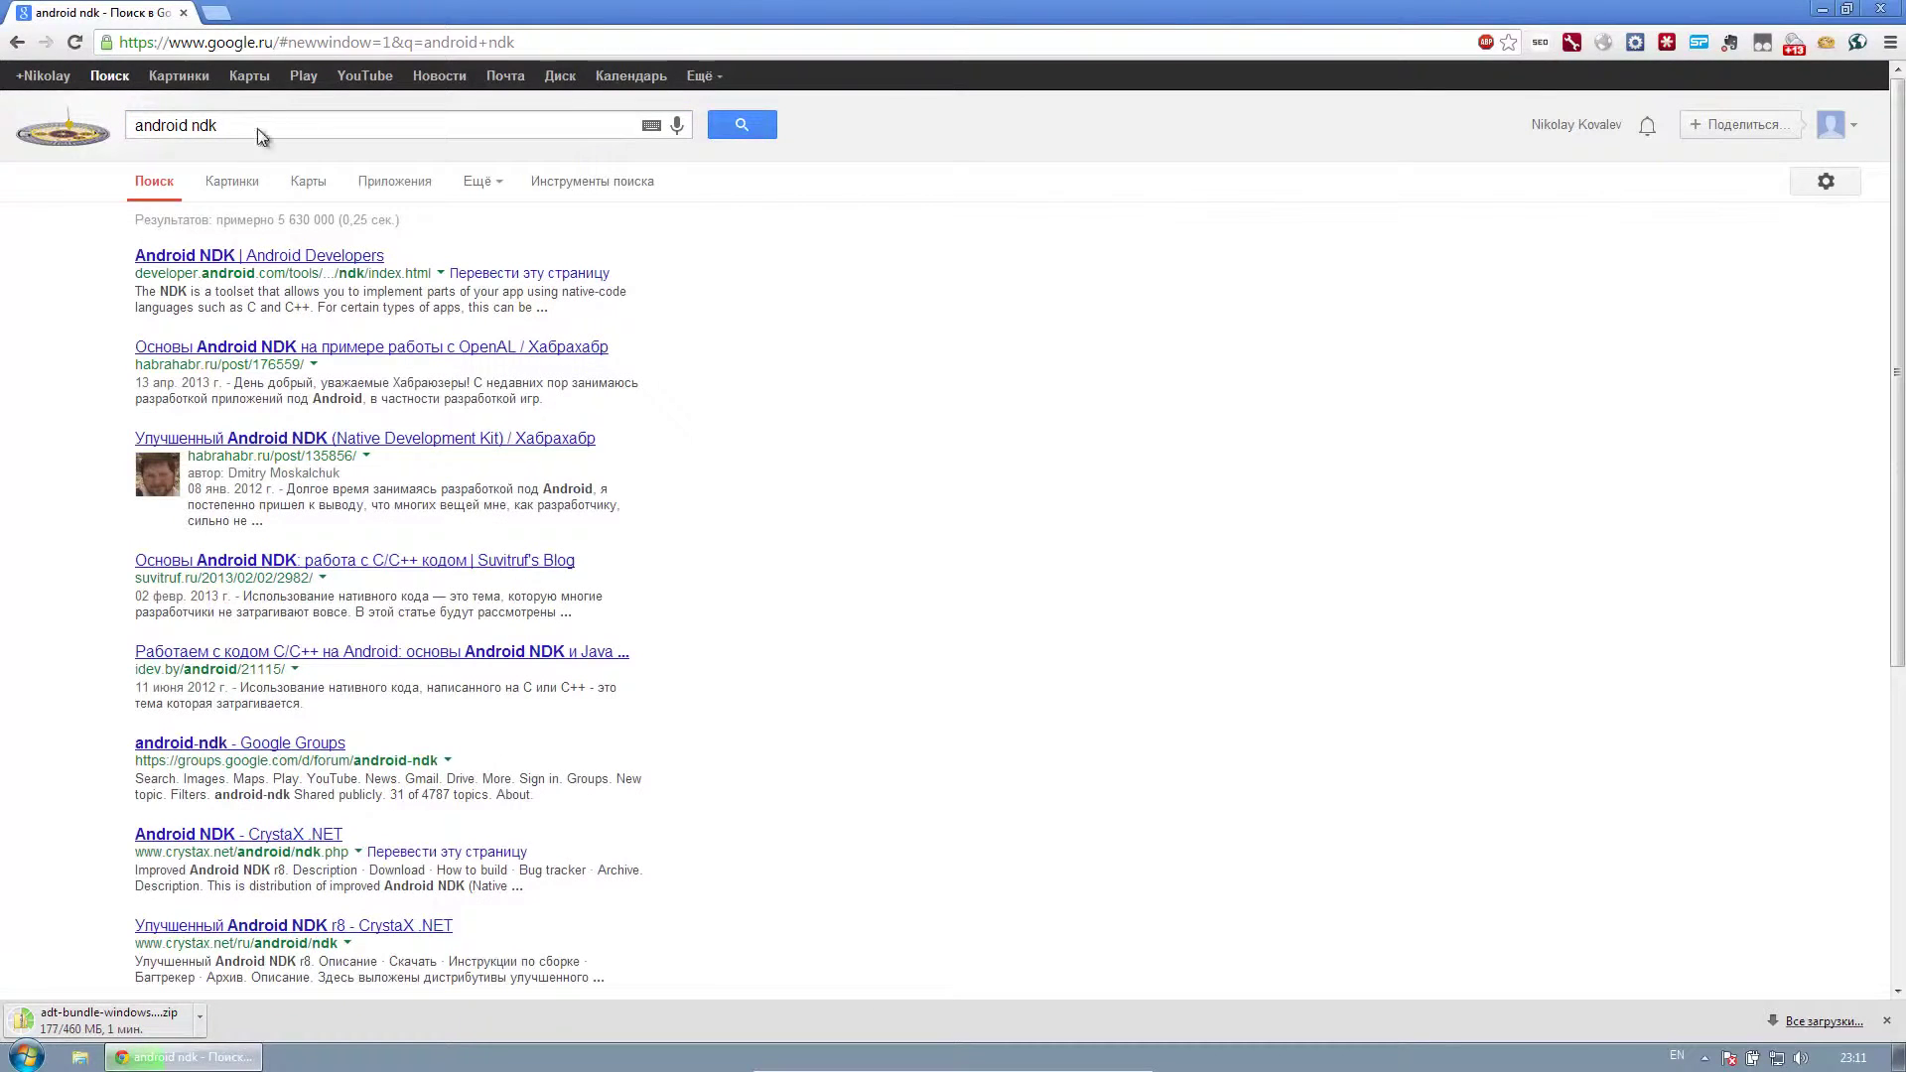
{"action": "left_click", "coordinate": [254, 254]}
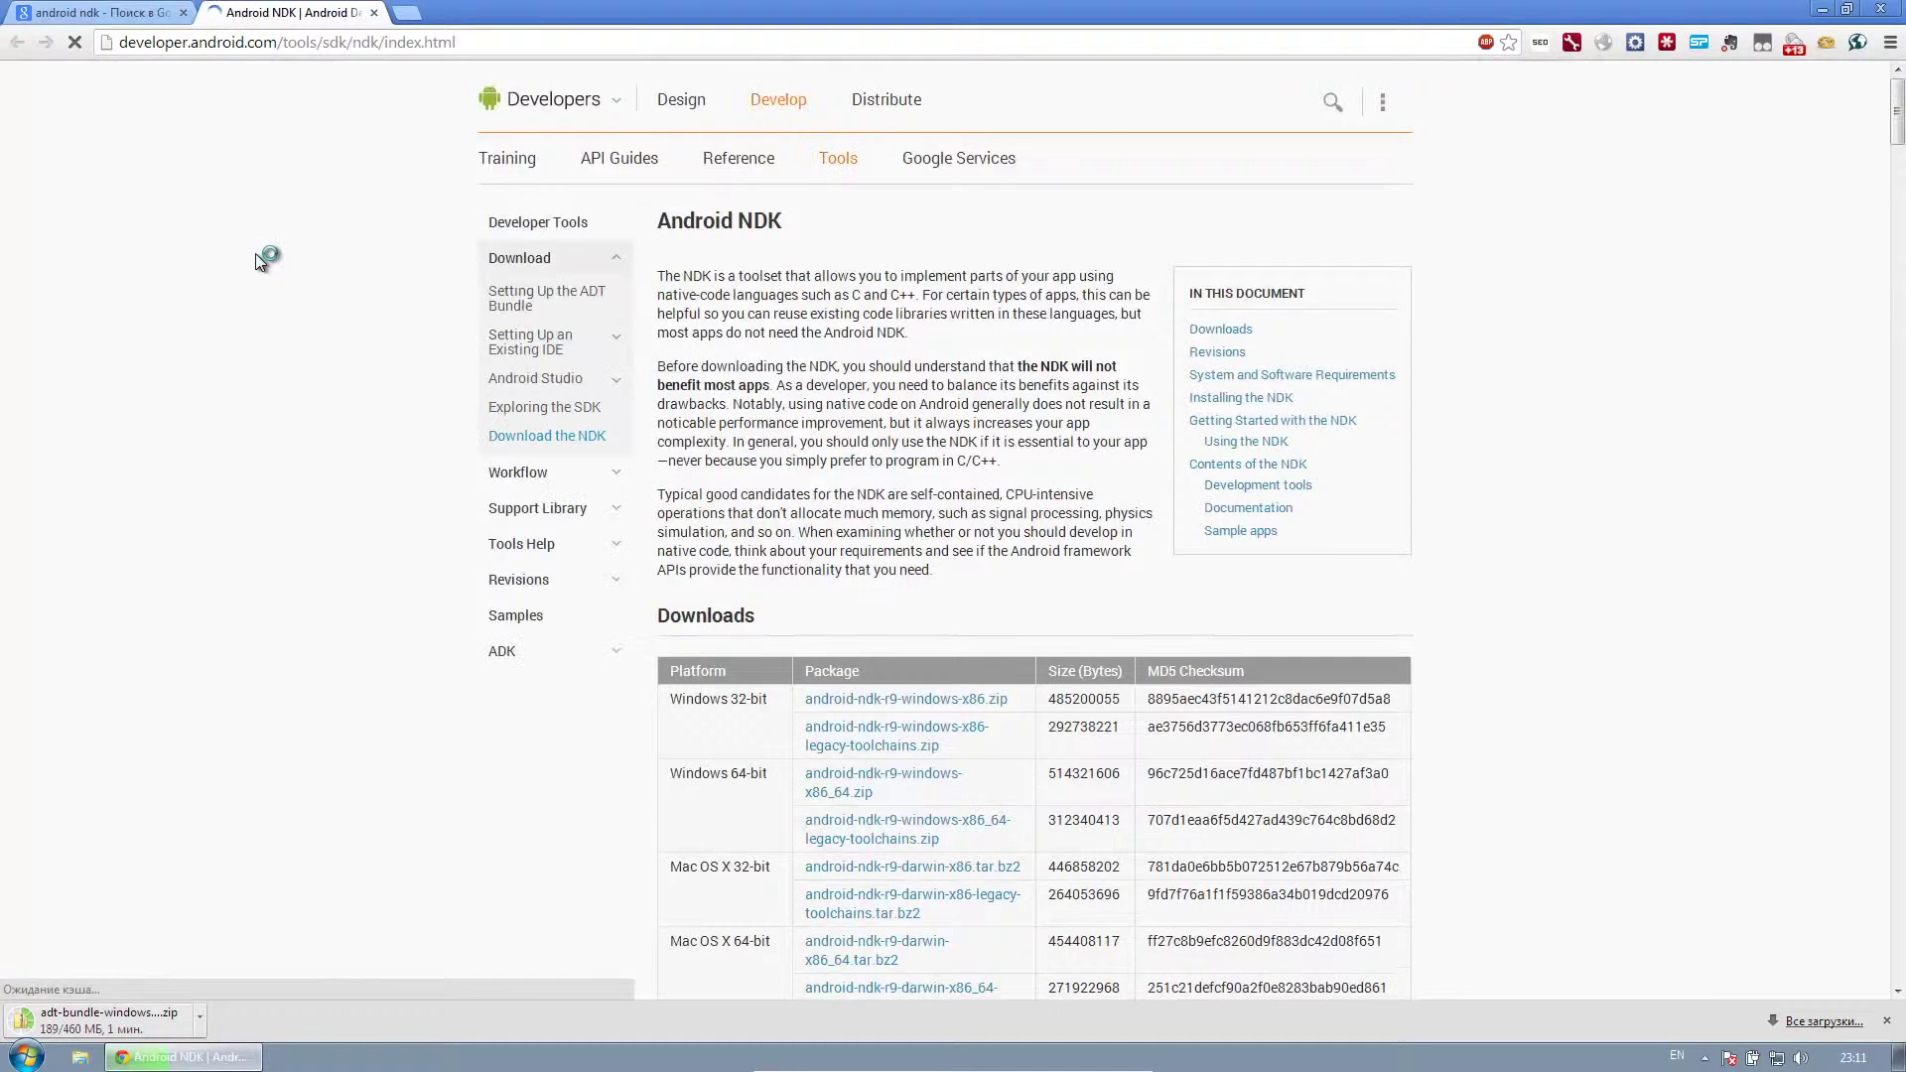
- Download android-ndk-r9-windows-x86_64.zip for Windows 64-bit, agreeing to the terms and saving it to the Загрузки folder
{"action": "scroll", "coordinate": [995, 334], "scroll_direction": "down", "scroll_amount": 2}
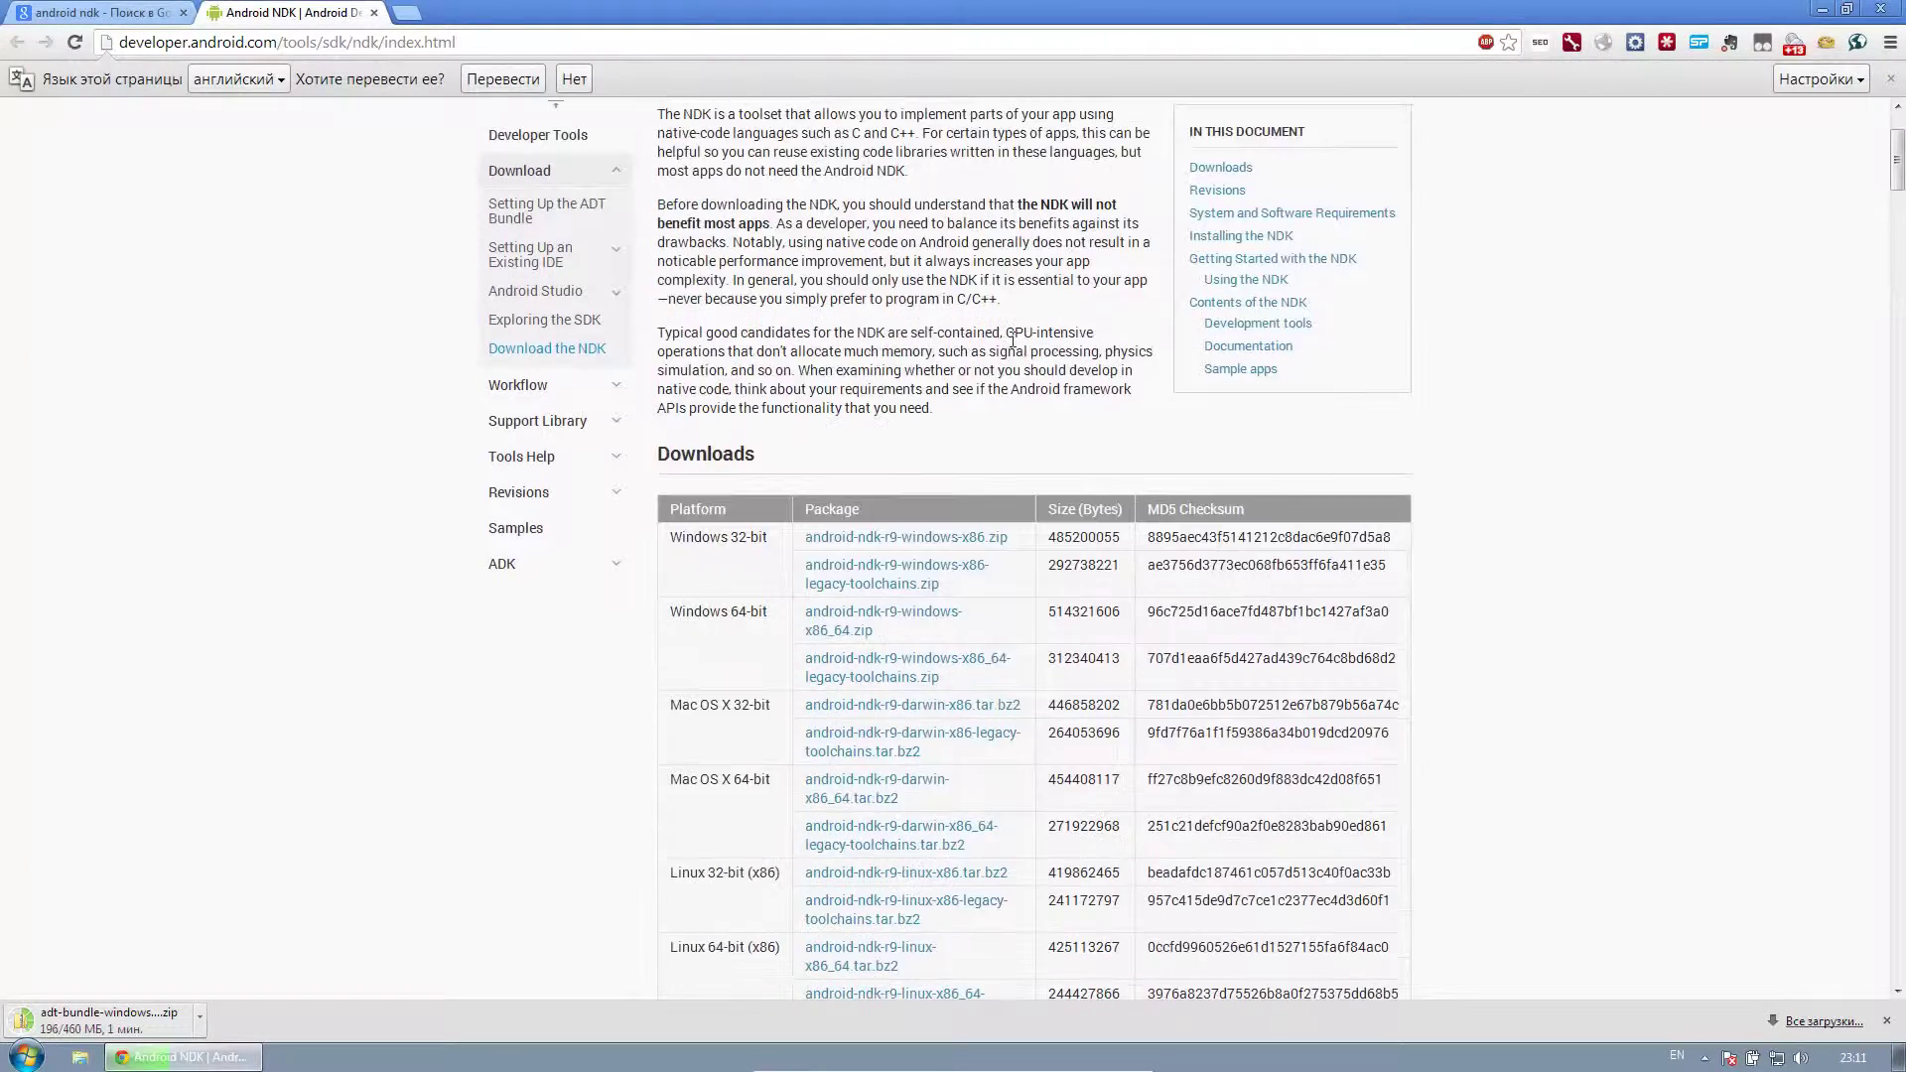
{"action": "scroll", "coordinate": [1012, 340], "scroll_direction": "down", "scroll_amount": 2}
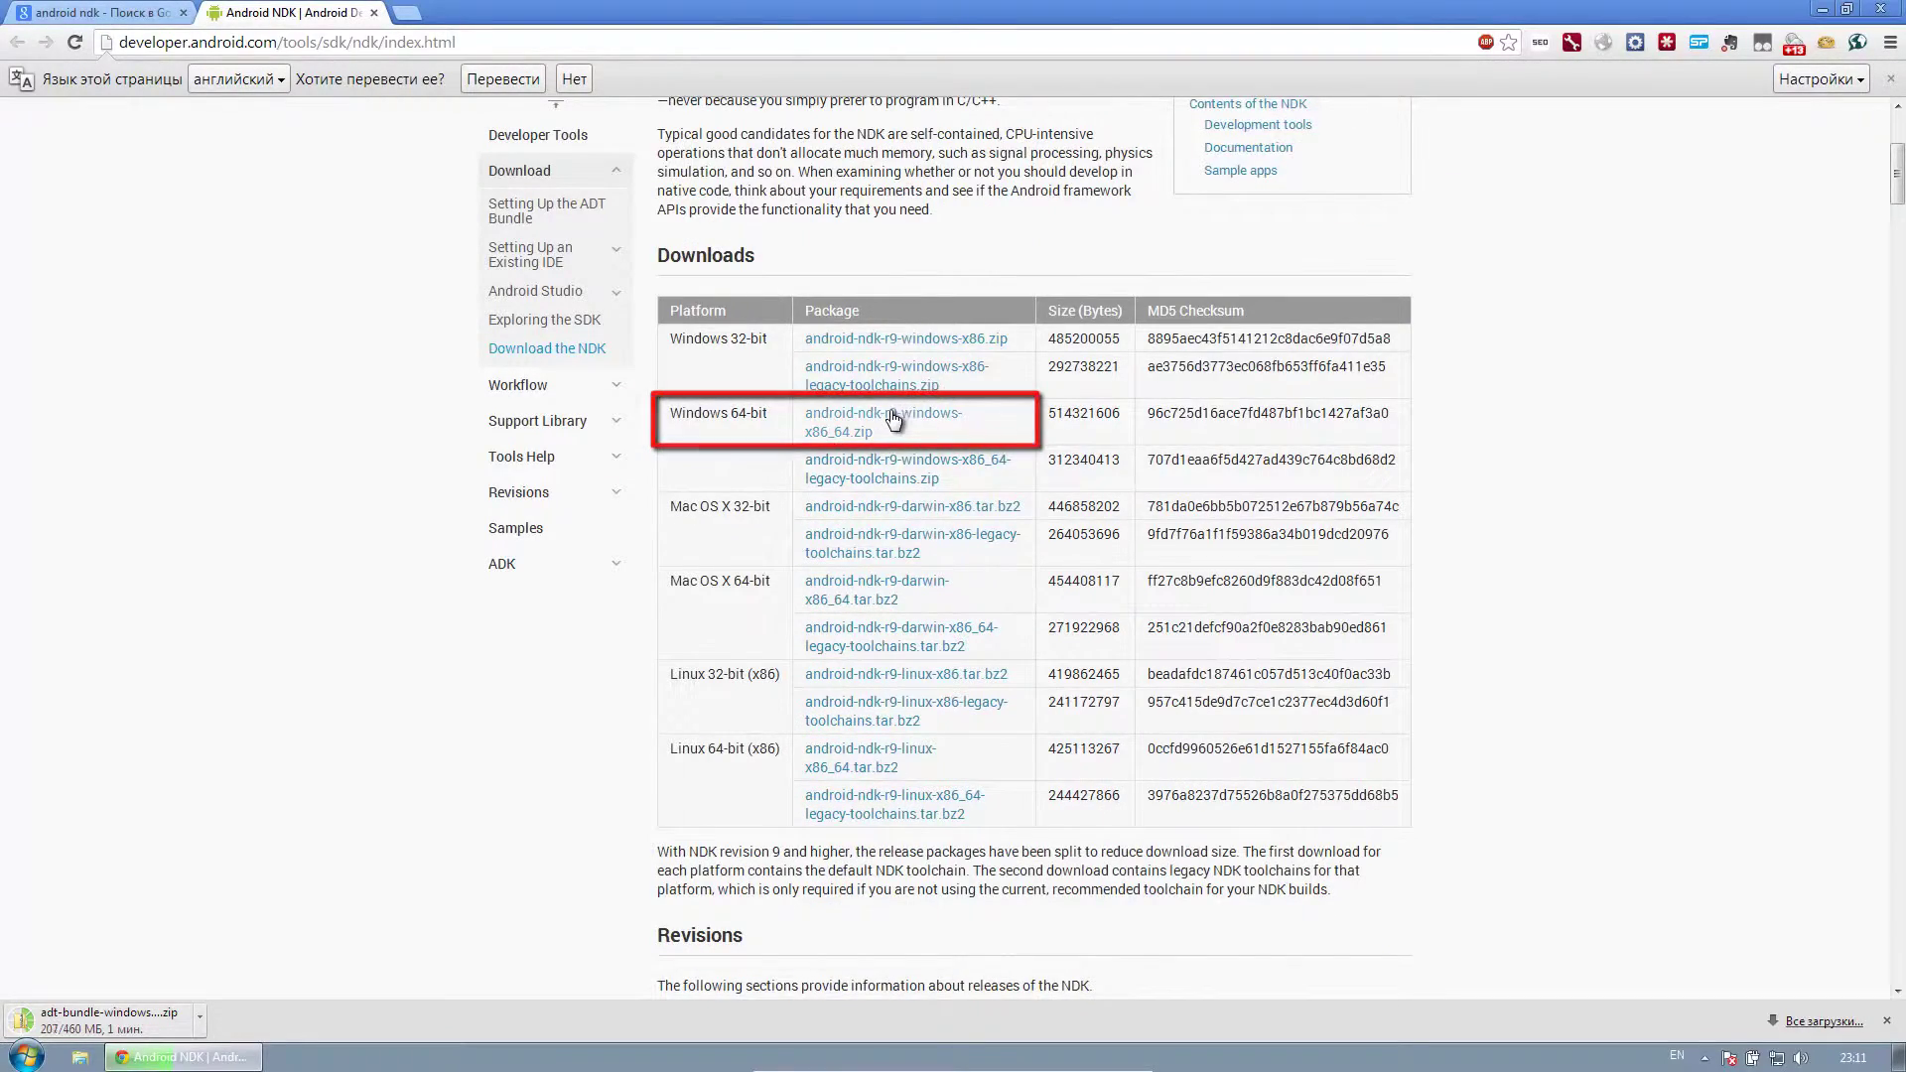
{"action": "left_click", "coordinate": [893, 420]}
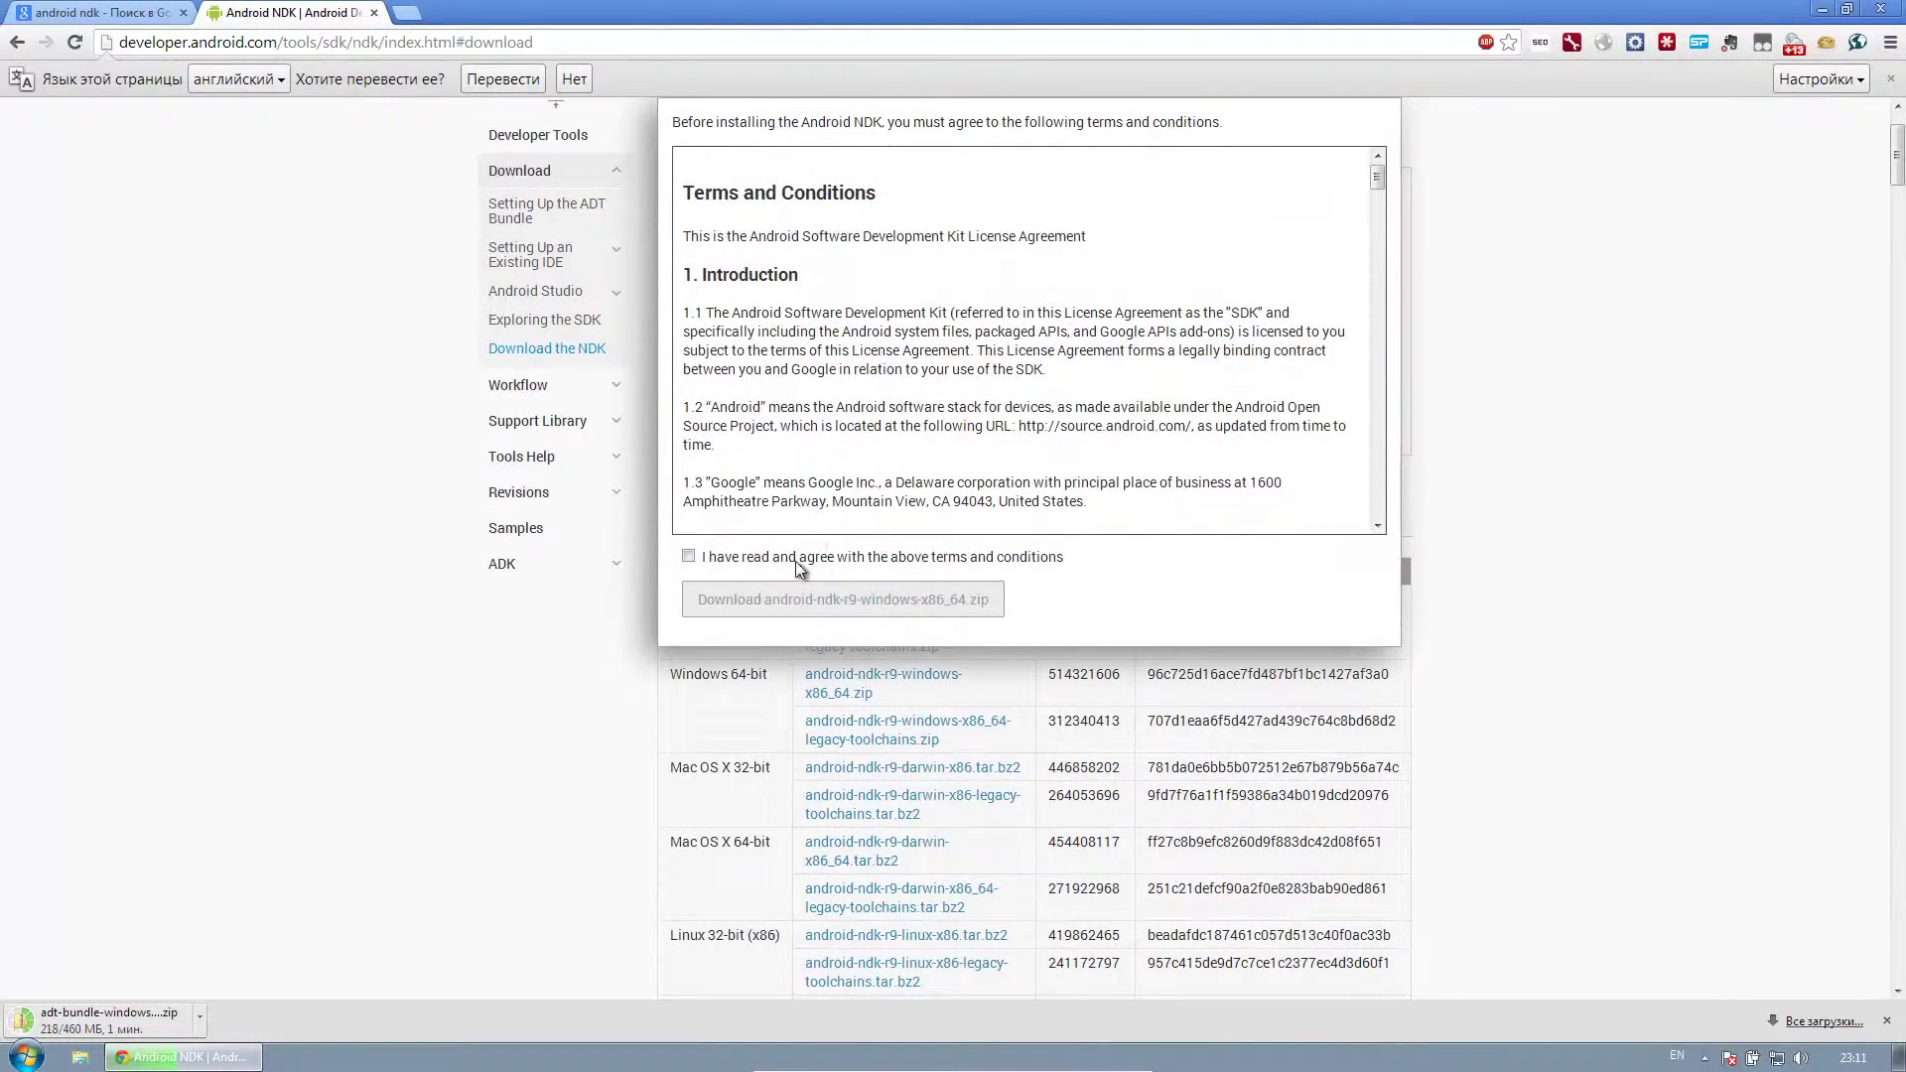
{"action": "left_click", "coordinate": [788, 562]}
{"action": "left_click", "coordinate": [787, 599]}
{"action": "scroll", "coordinate": [789, 595], "scroll_direction": "down", "scroll_amount": 10}
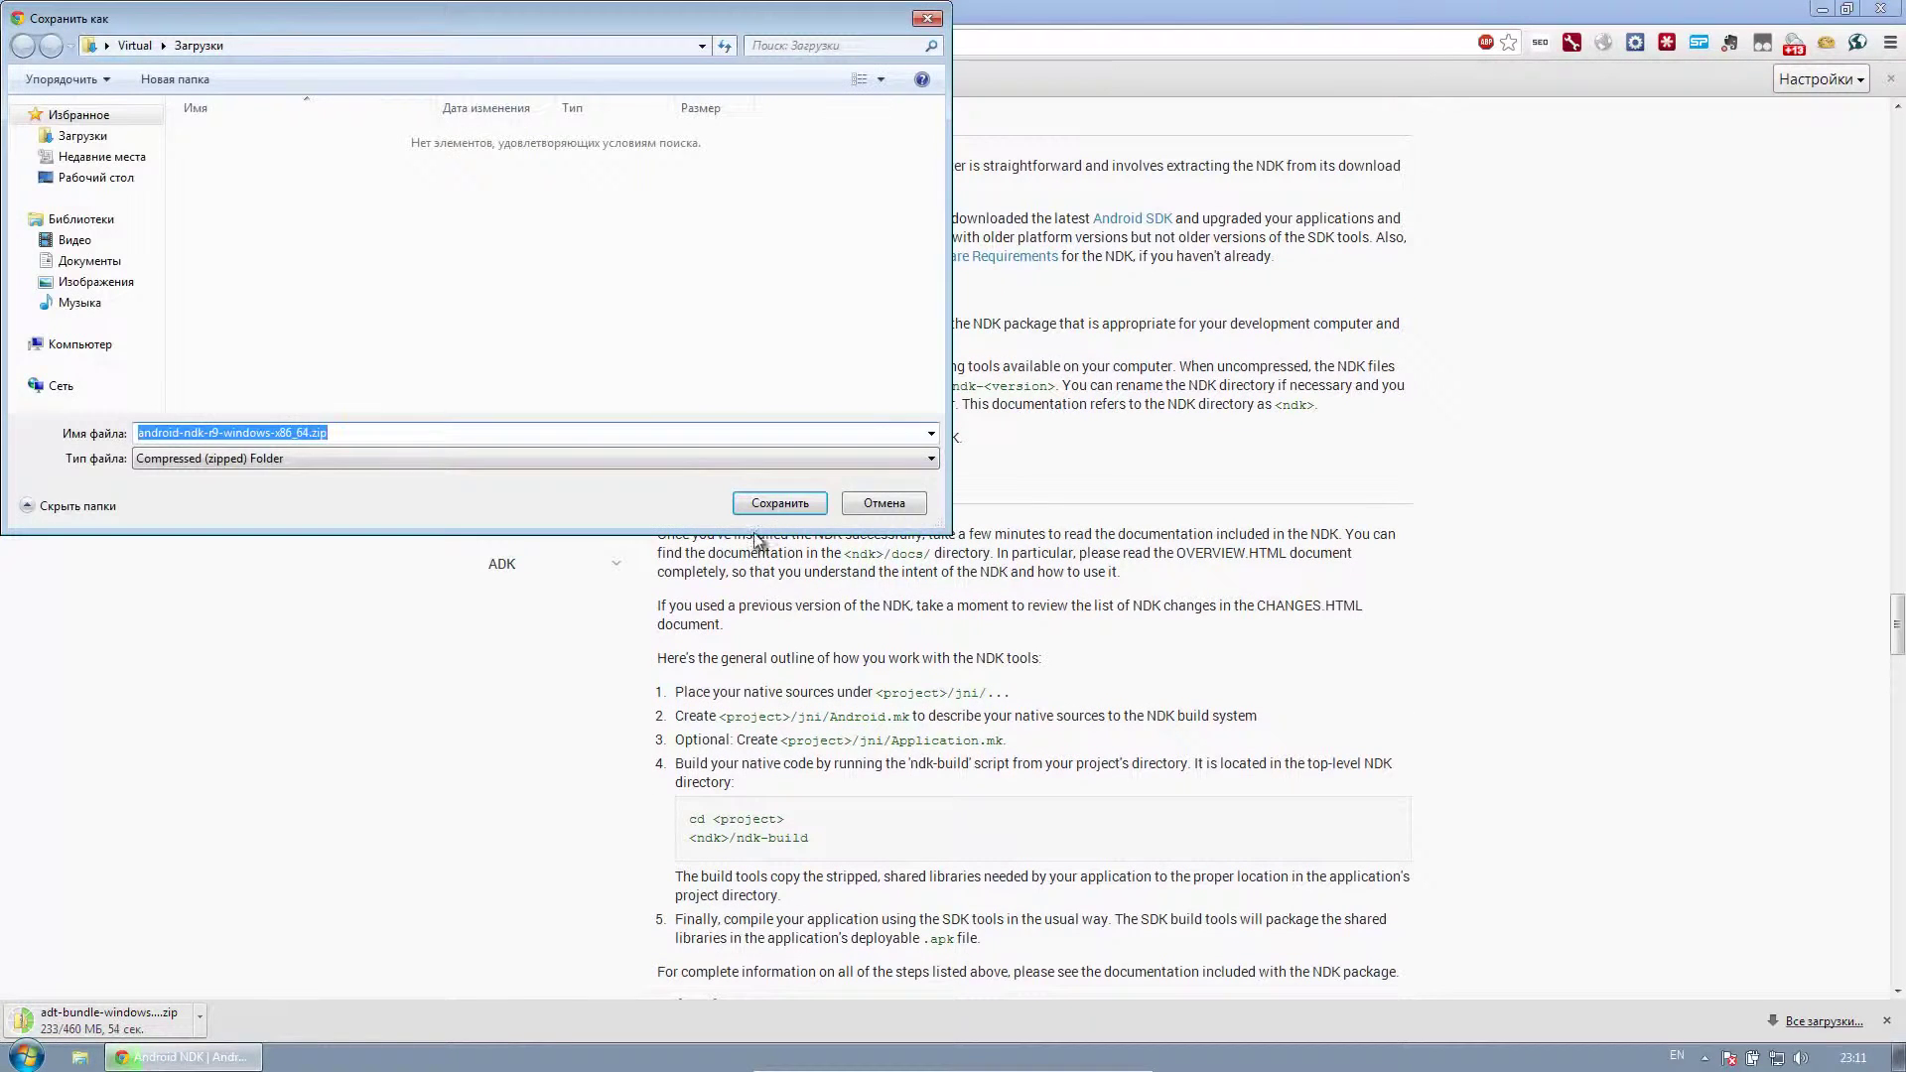
{"action": "left_click", "coordinate": [799, 503]}
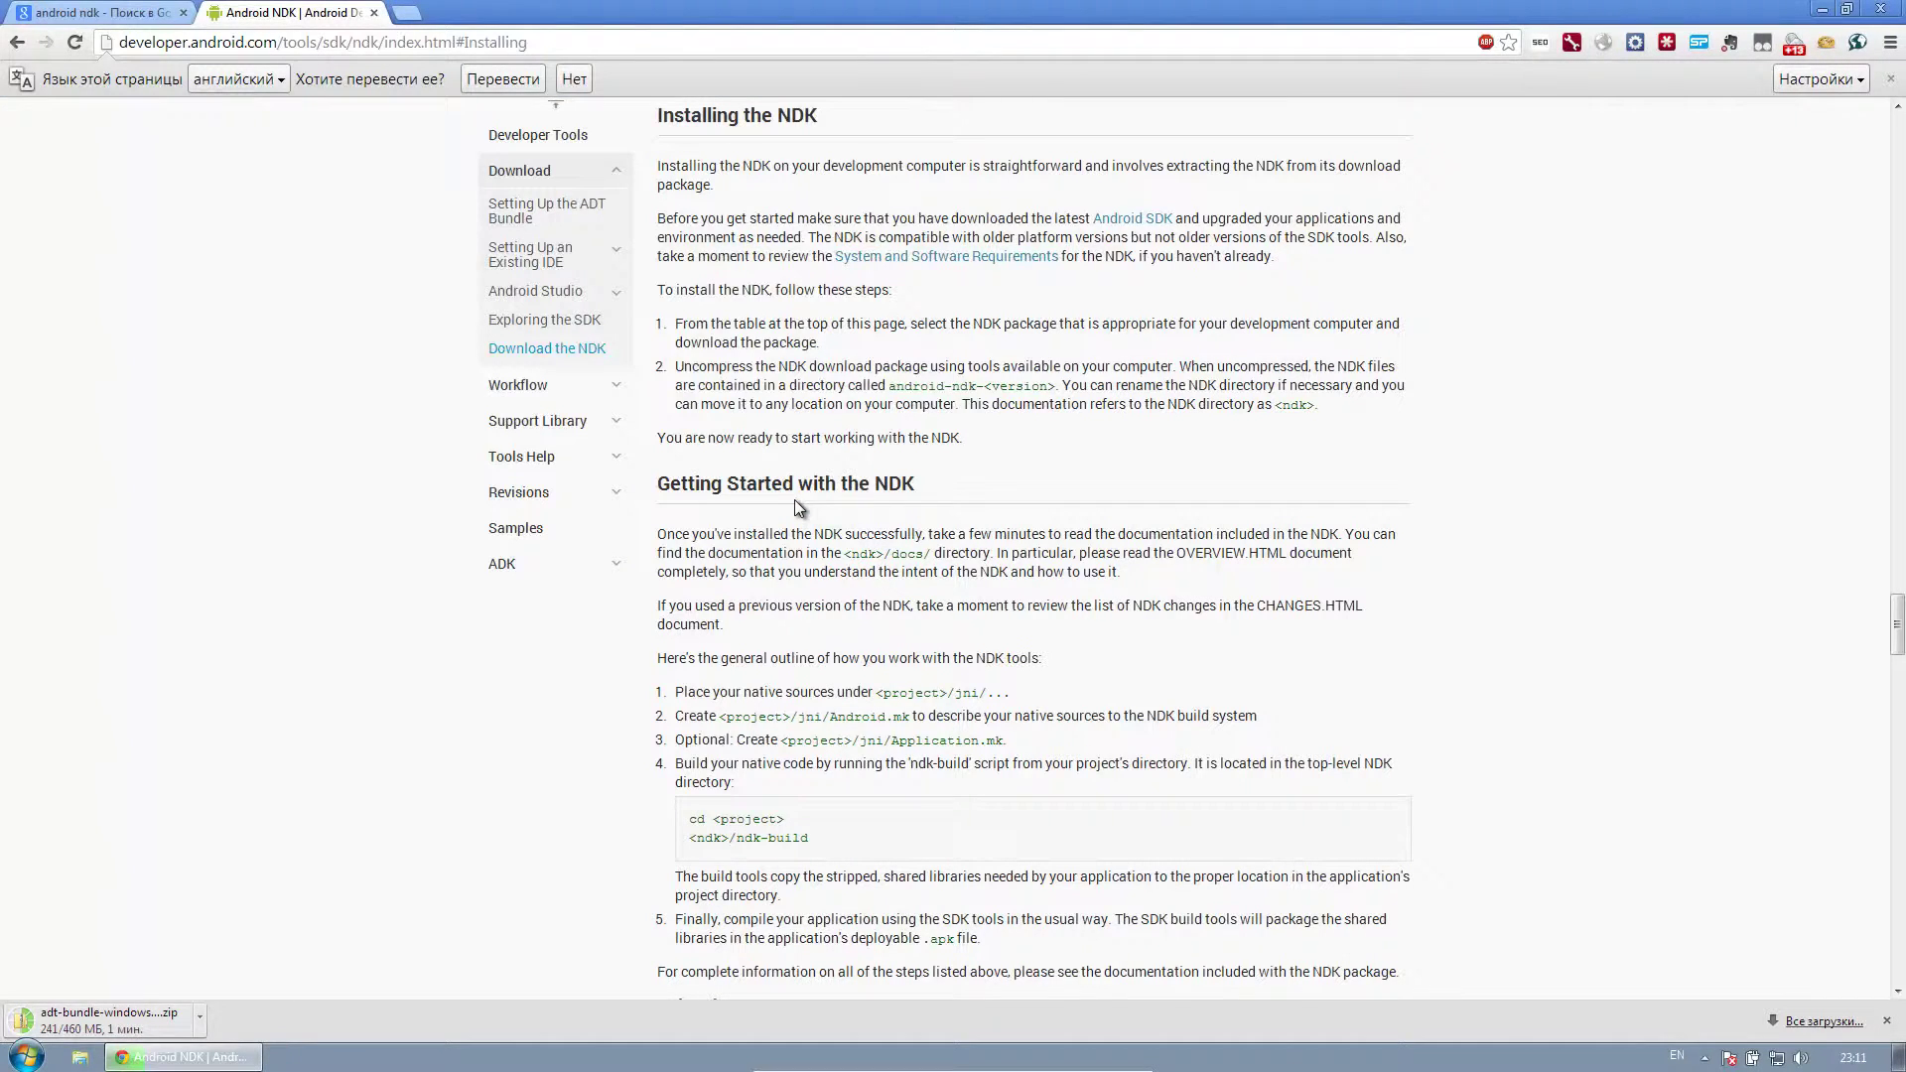
- Close the Android NDK page, search Google for "jdk" from its home page, and open the Java SE Downloads result from Oracle
{"action": "left_click", "coordinate": [374, 14]}
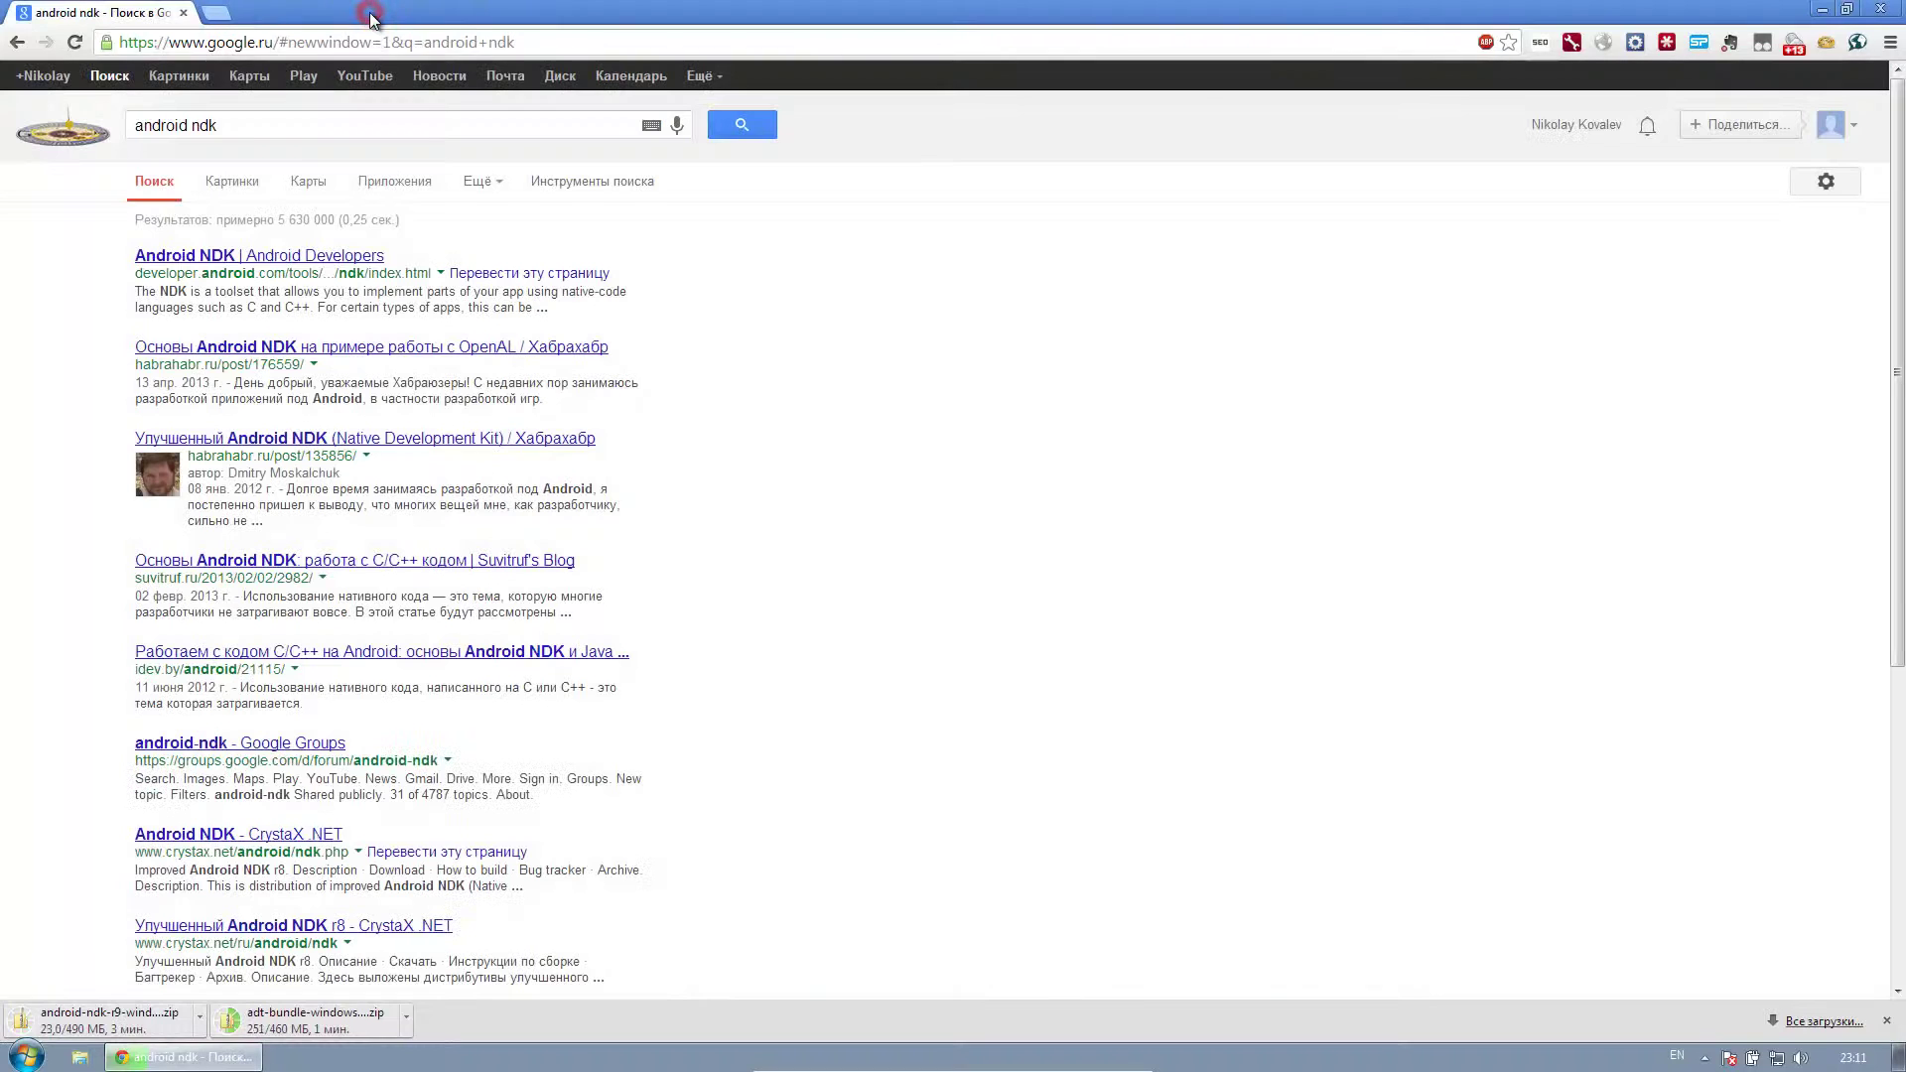
{"action": "left_click", "coordinate": [57, 139]}
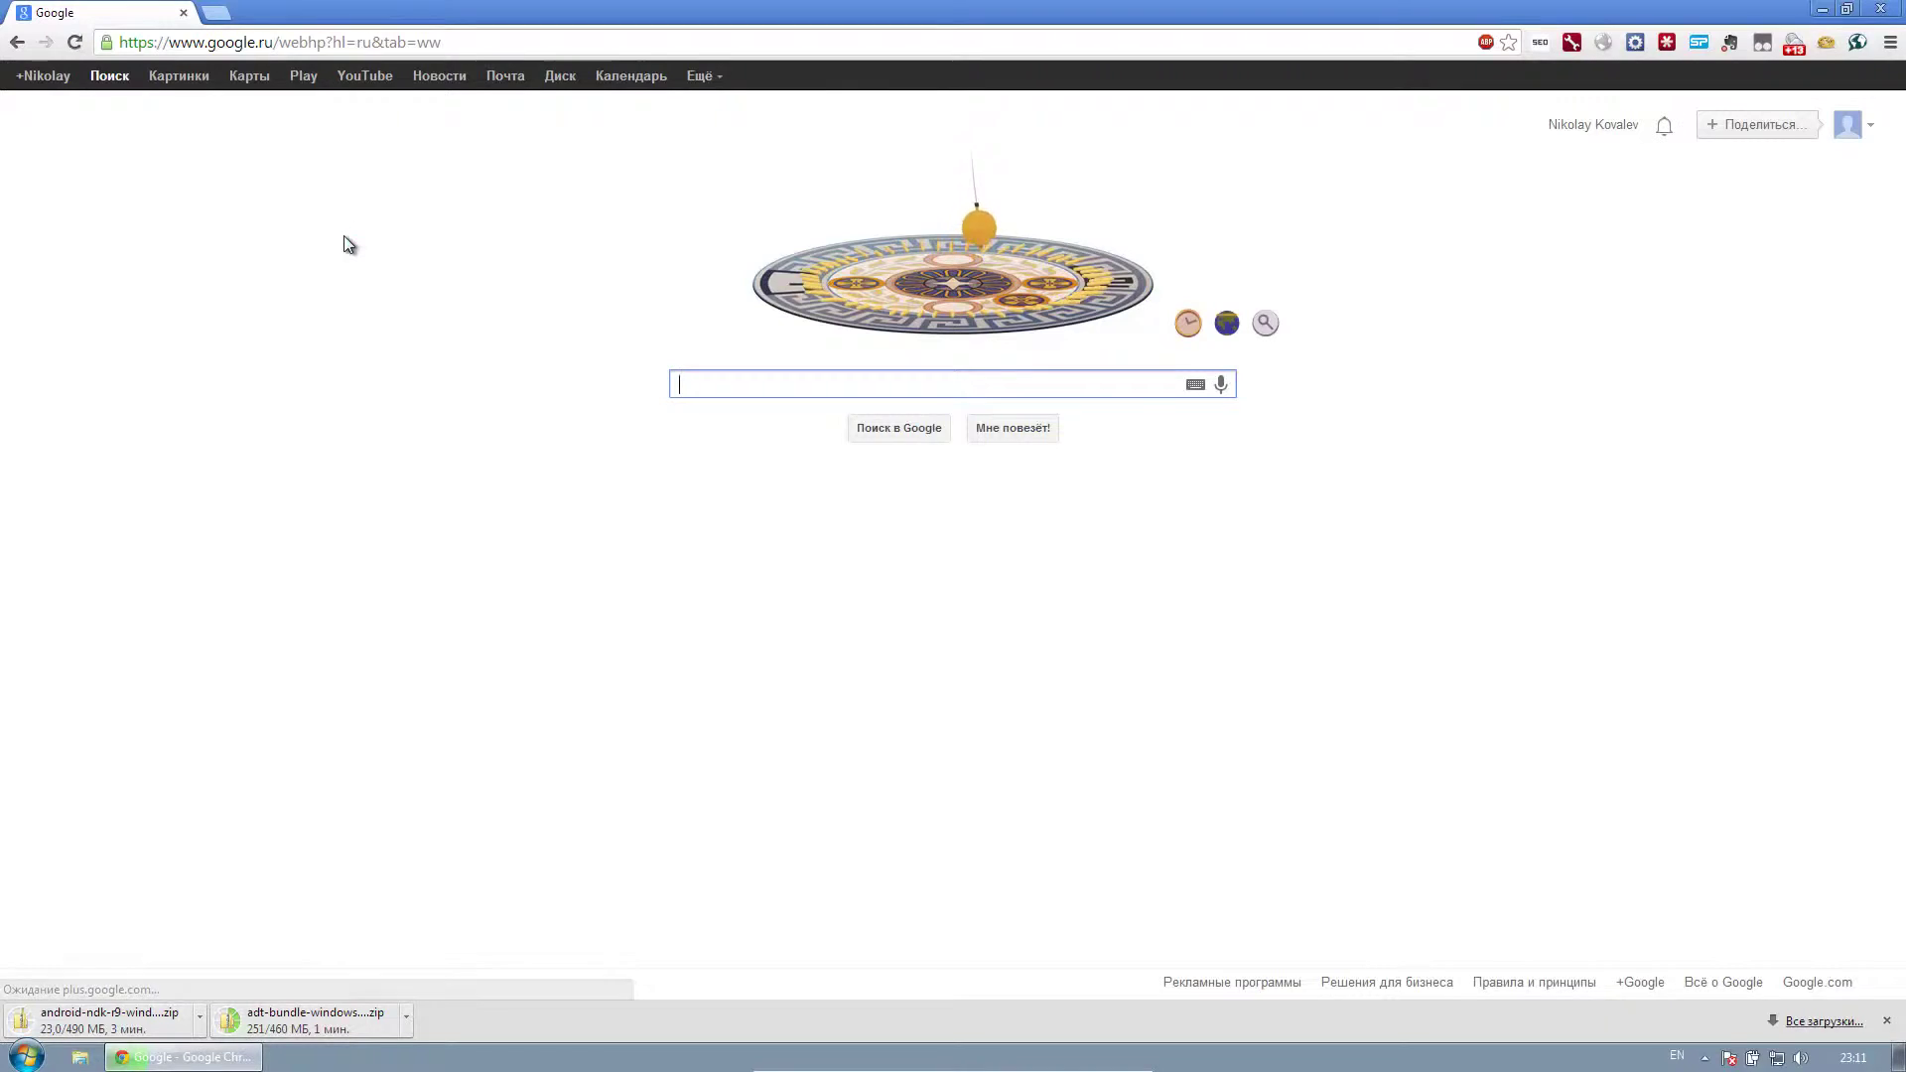
{"action": "type", "text": "jdk"}
{"action": "key", "text": "Return"}
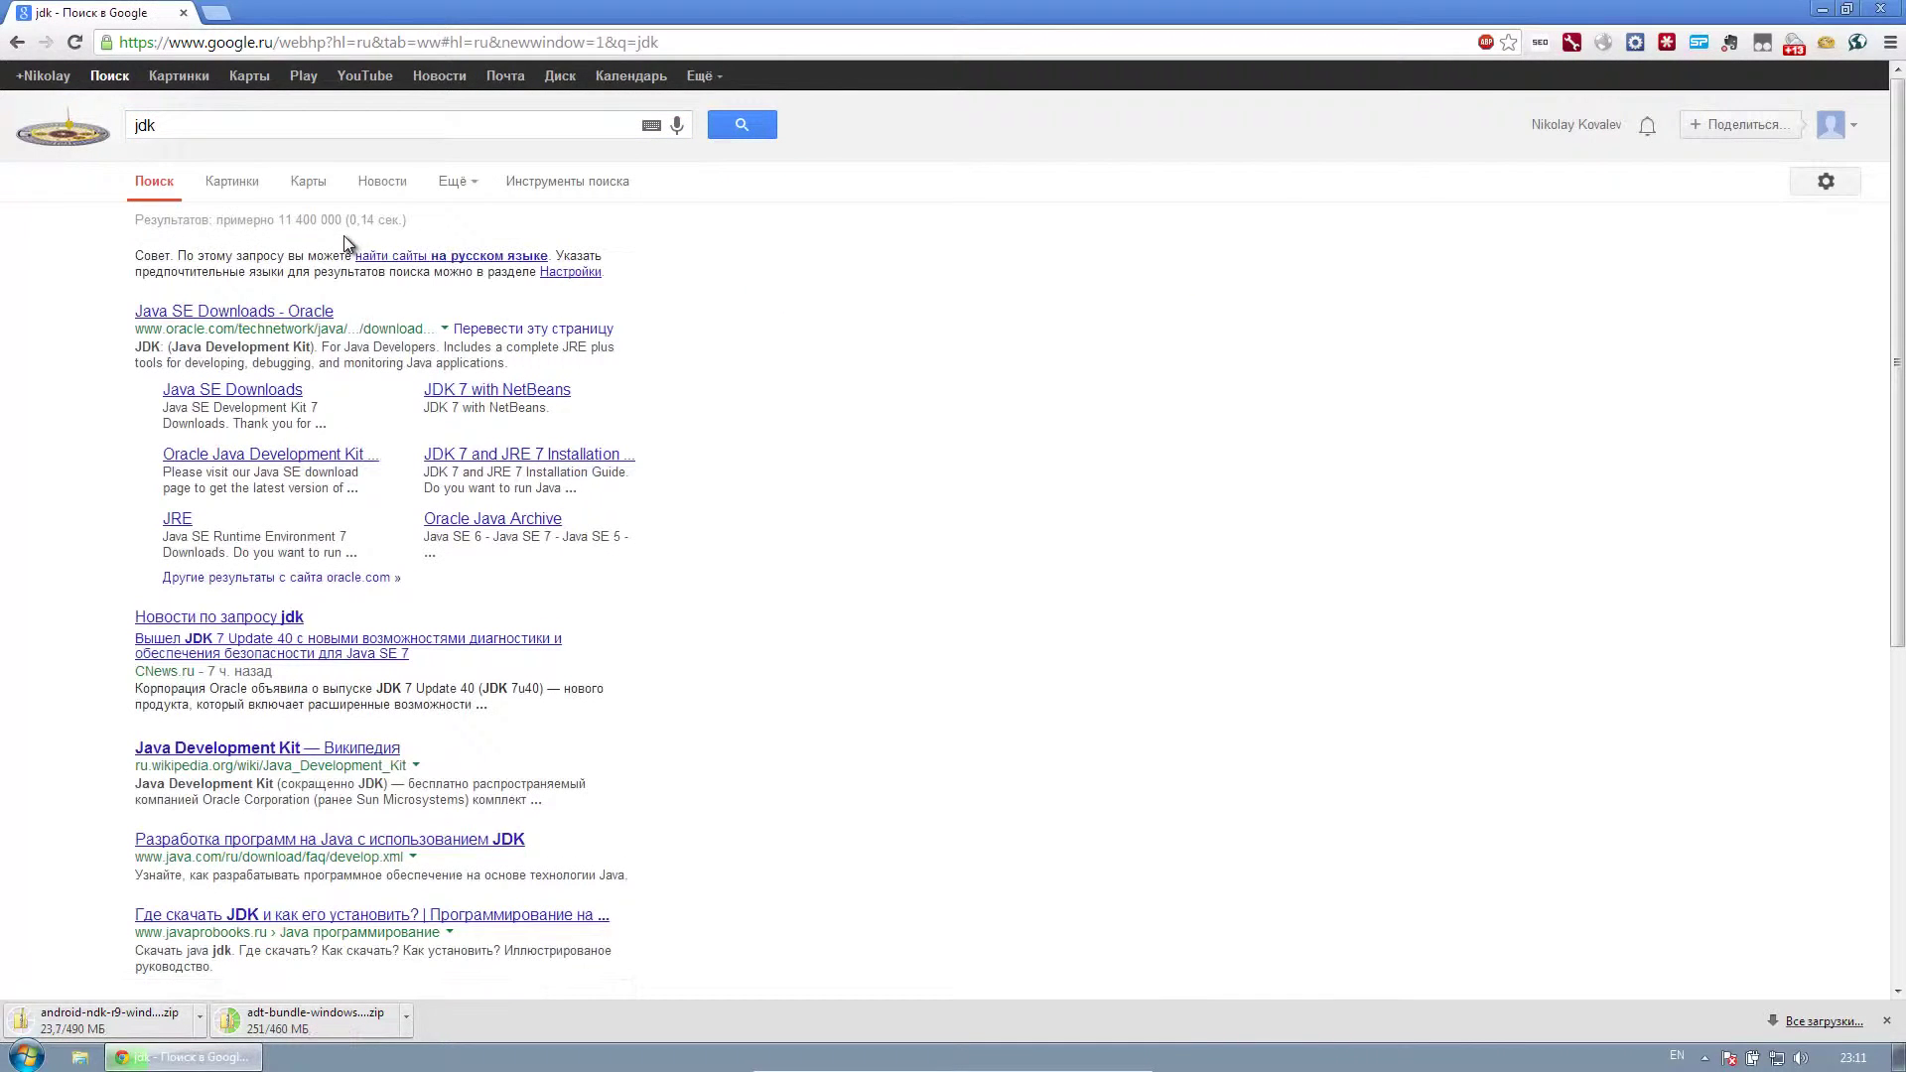
{"action": "left_click", "coordinate": [293, 311]}
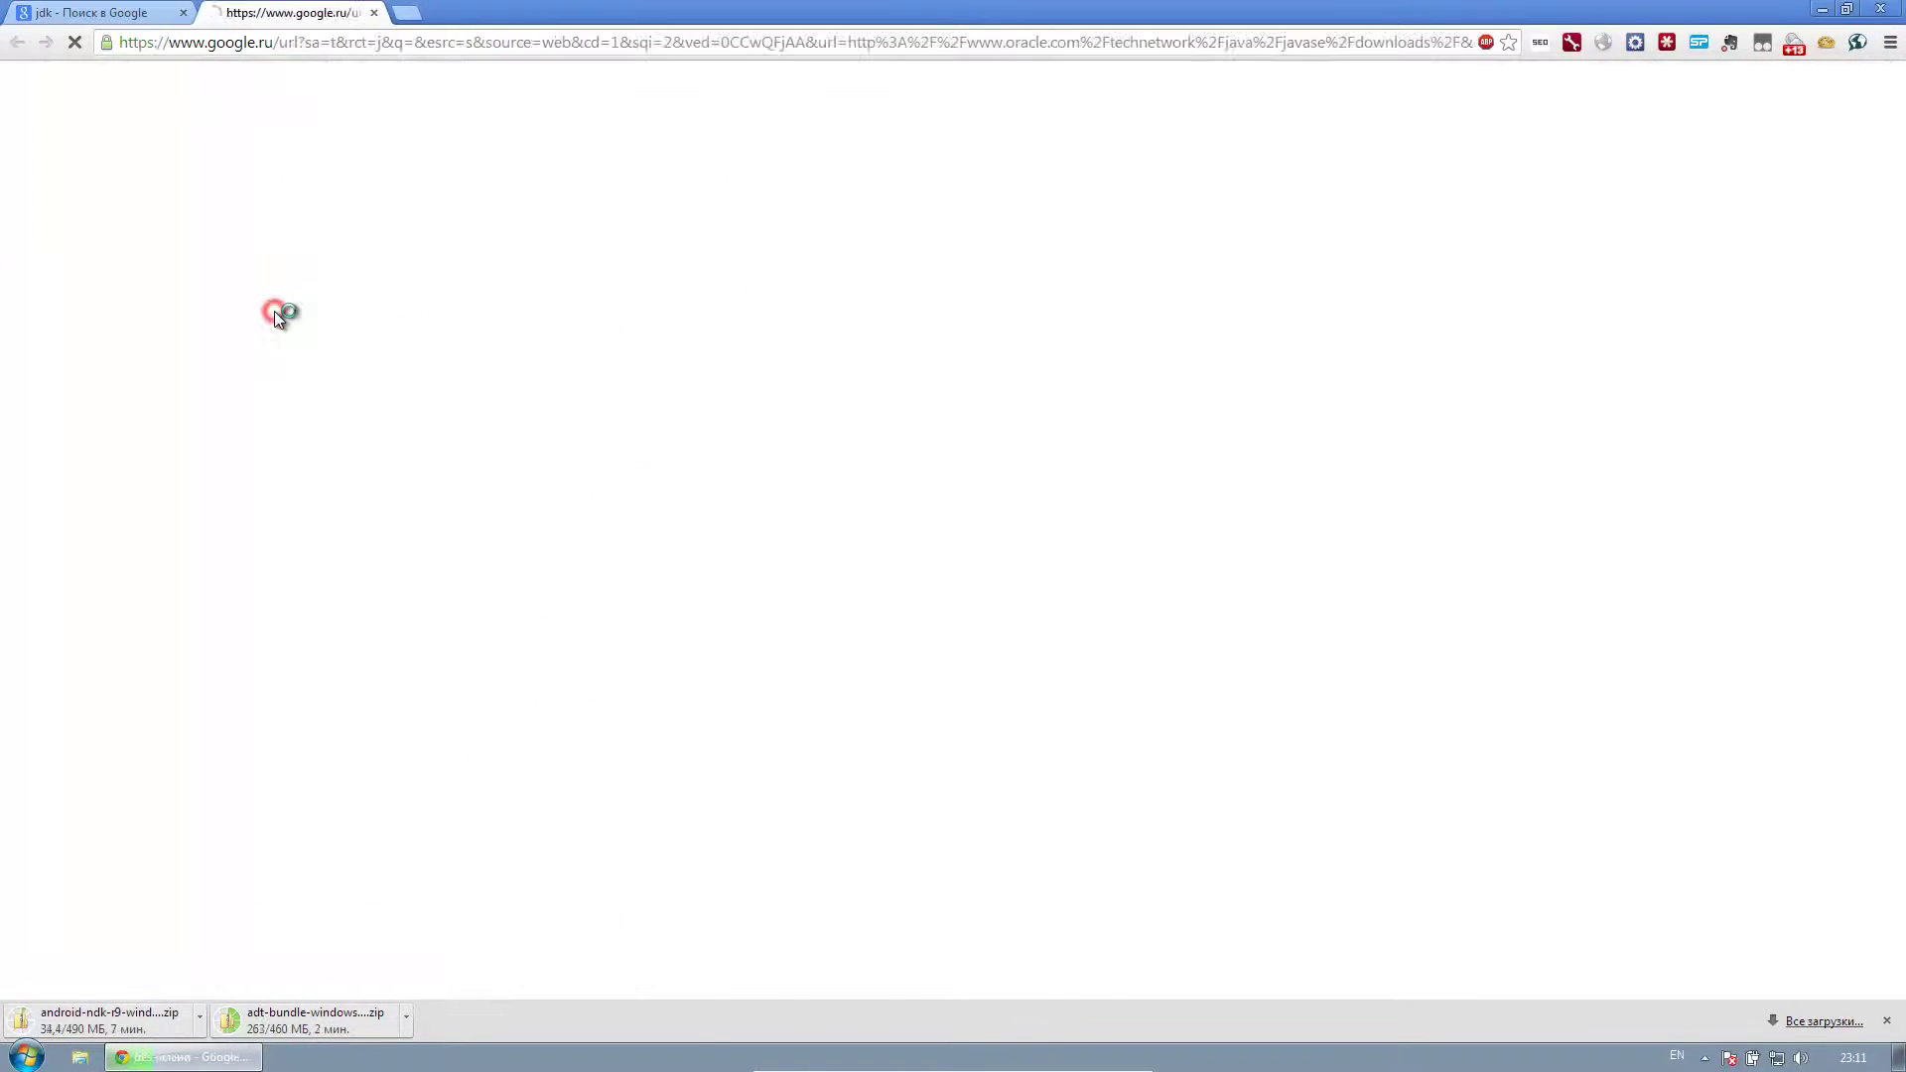
- Open the JDK 7u40 download page, accept the license agreement, and save jdk-7u40-windows-x64.exe to the Загрузки folder
{"action": "scroll", "coordinate": [373, 374], "scroll_direction": "down", "scroll_amount": 2}
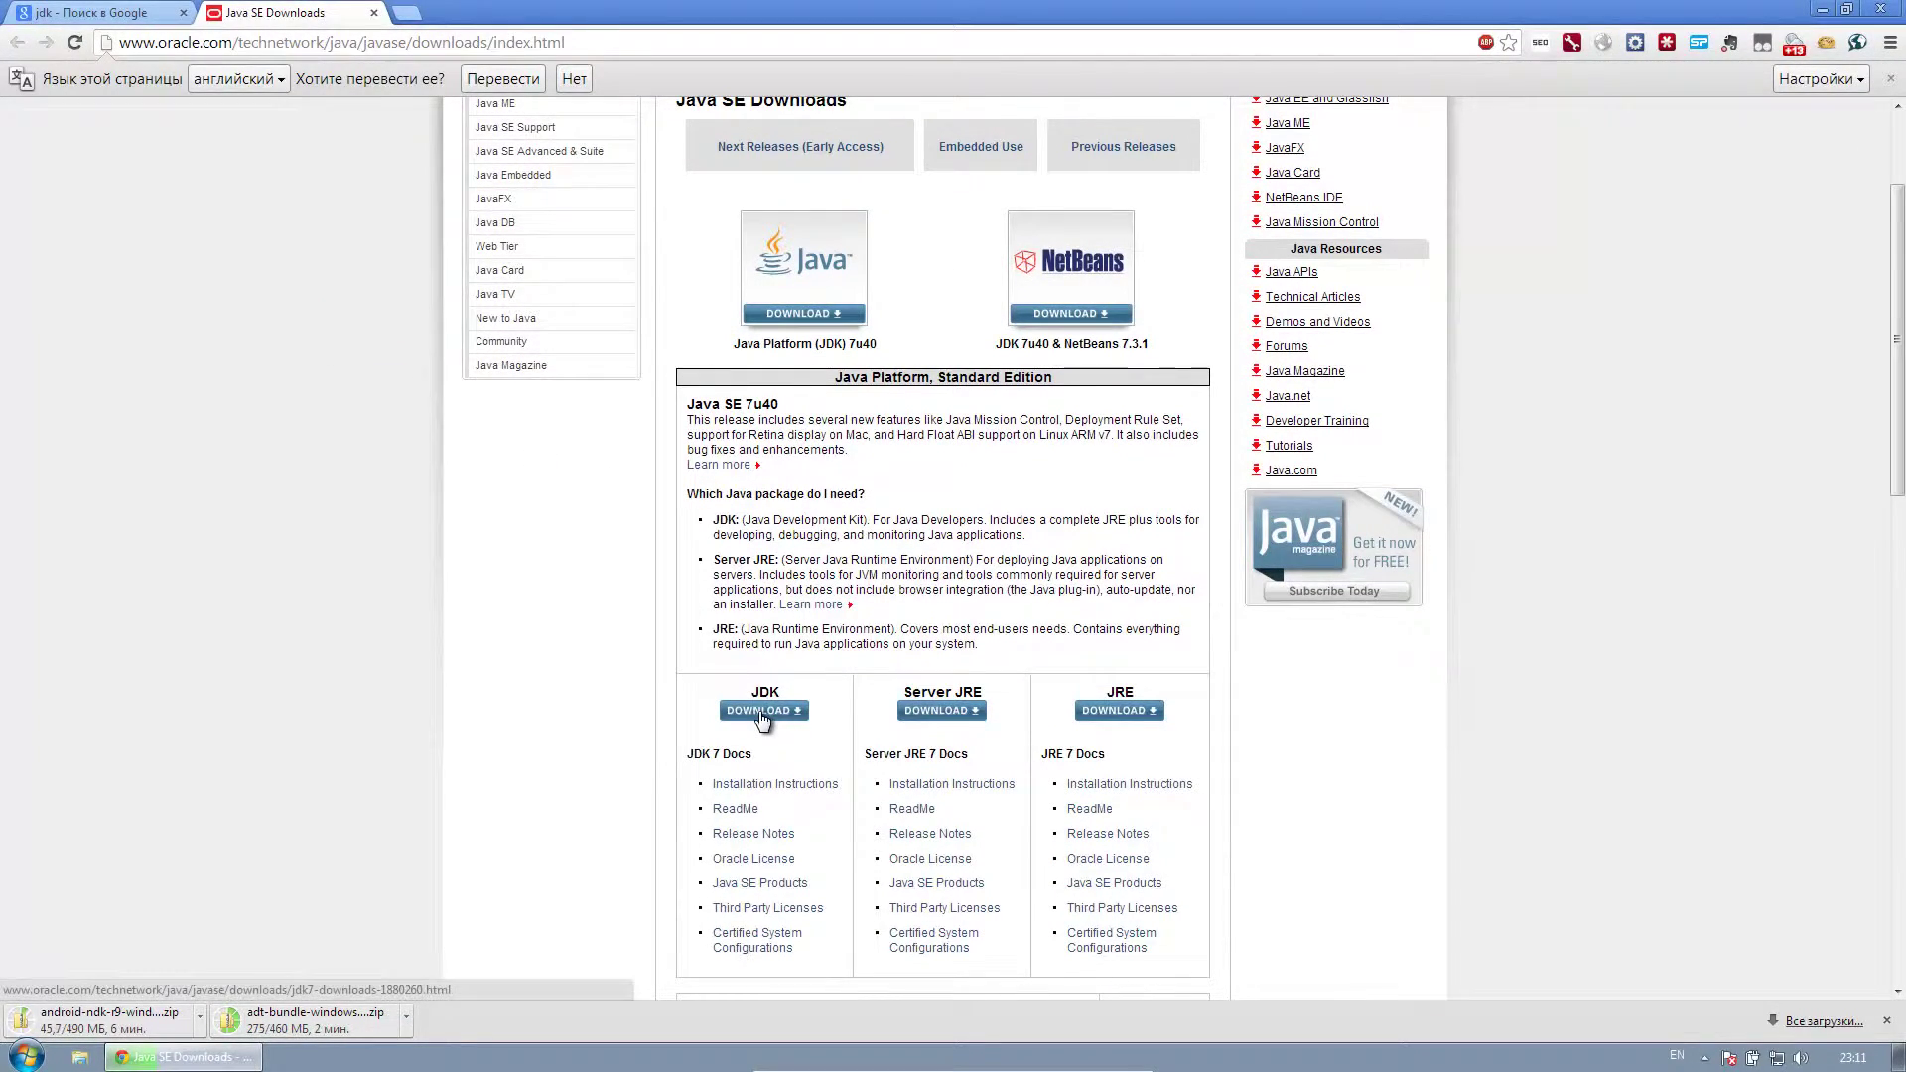
{"action": "left_click", "coordinate": [760, 713]}
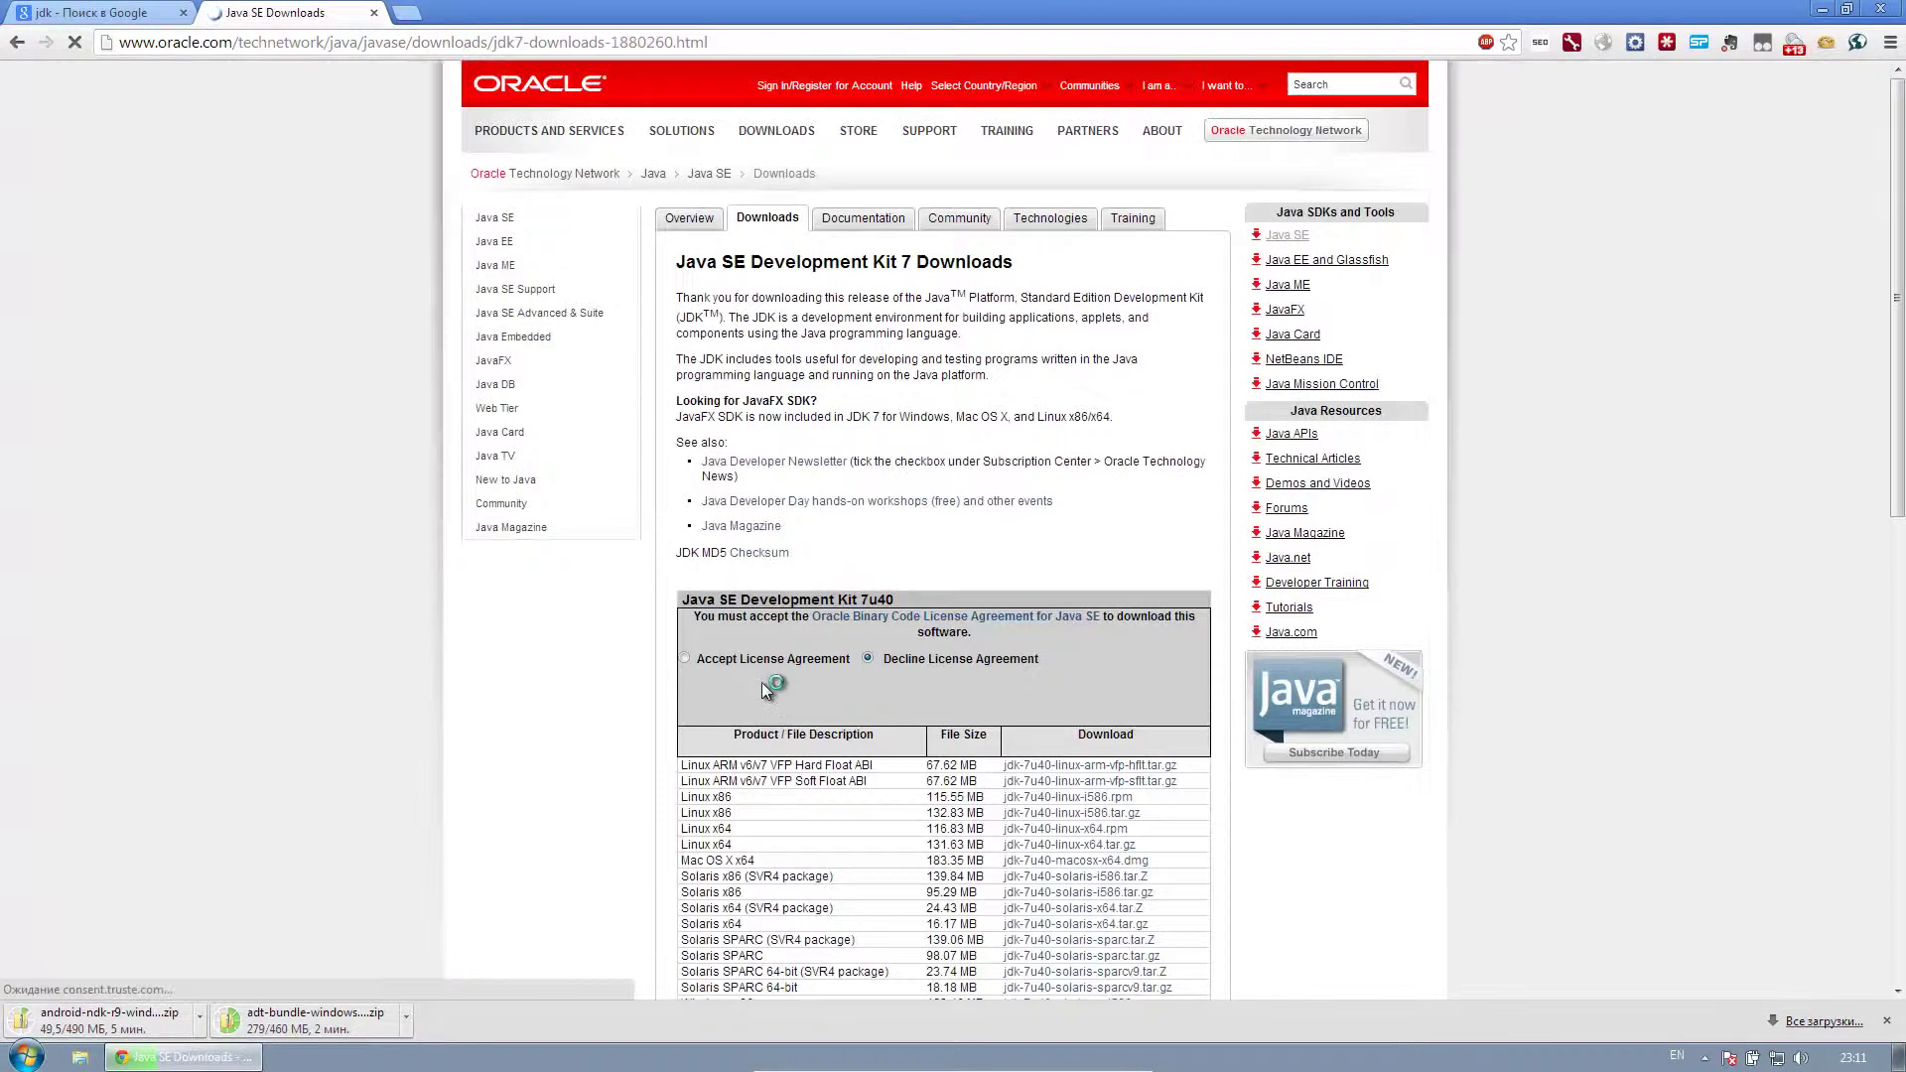
{"action": "scroll", "coordinate": [853, 470], "scroll_direction": "down", "scroll_amount": 4}
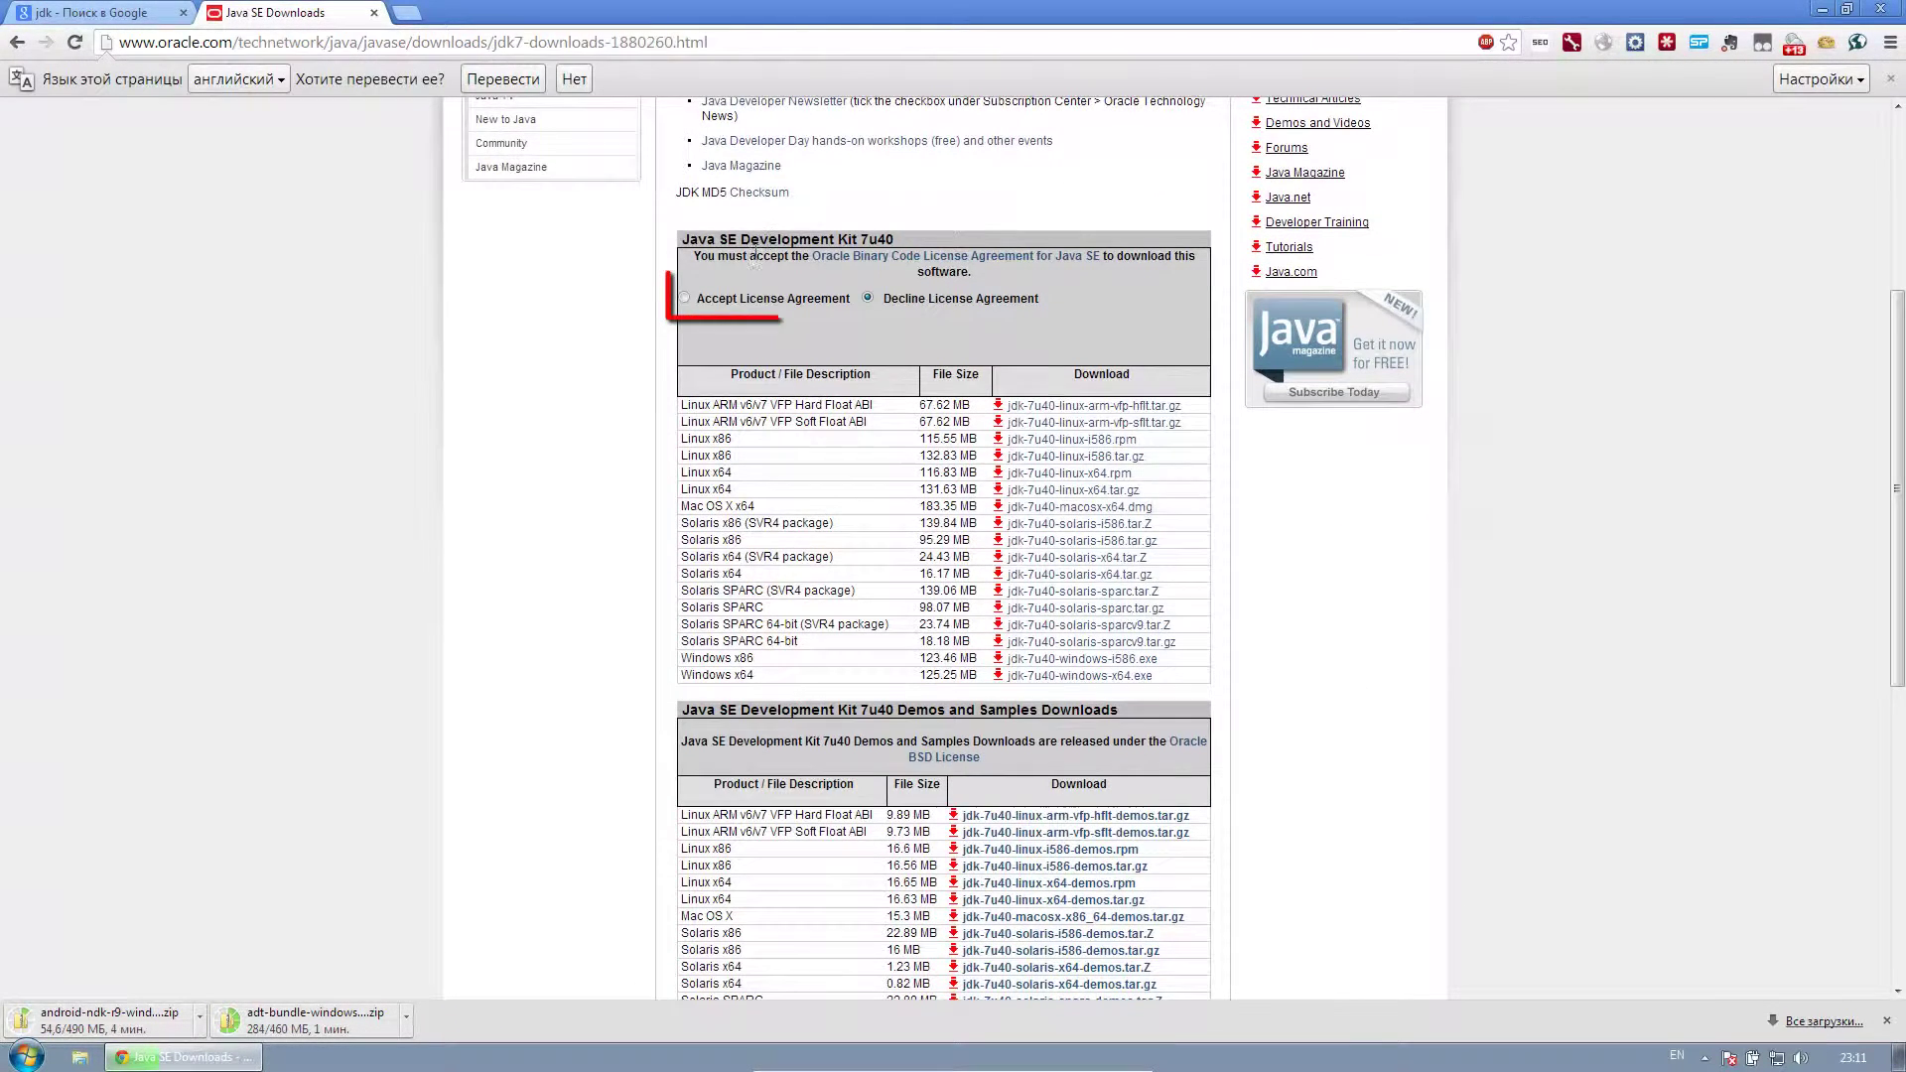
{"action": "left_click", "coordinate": [682, 299]}
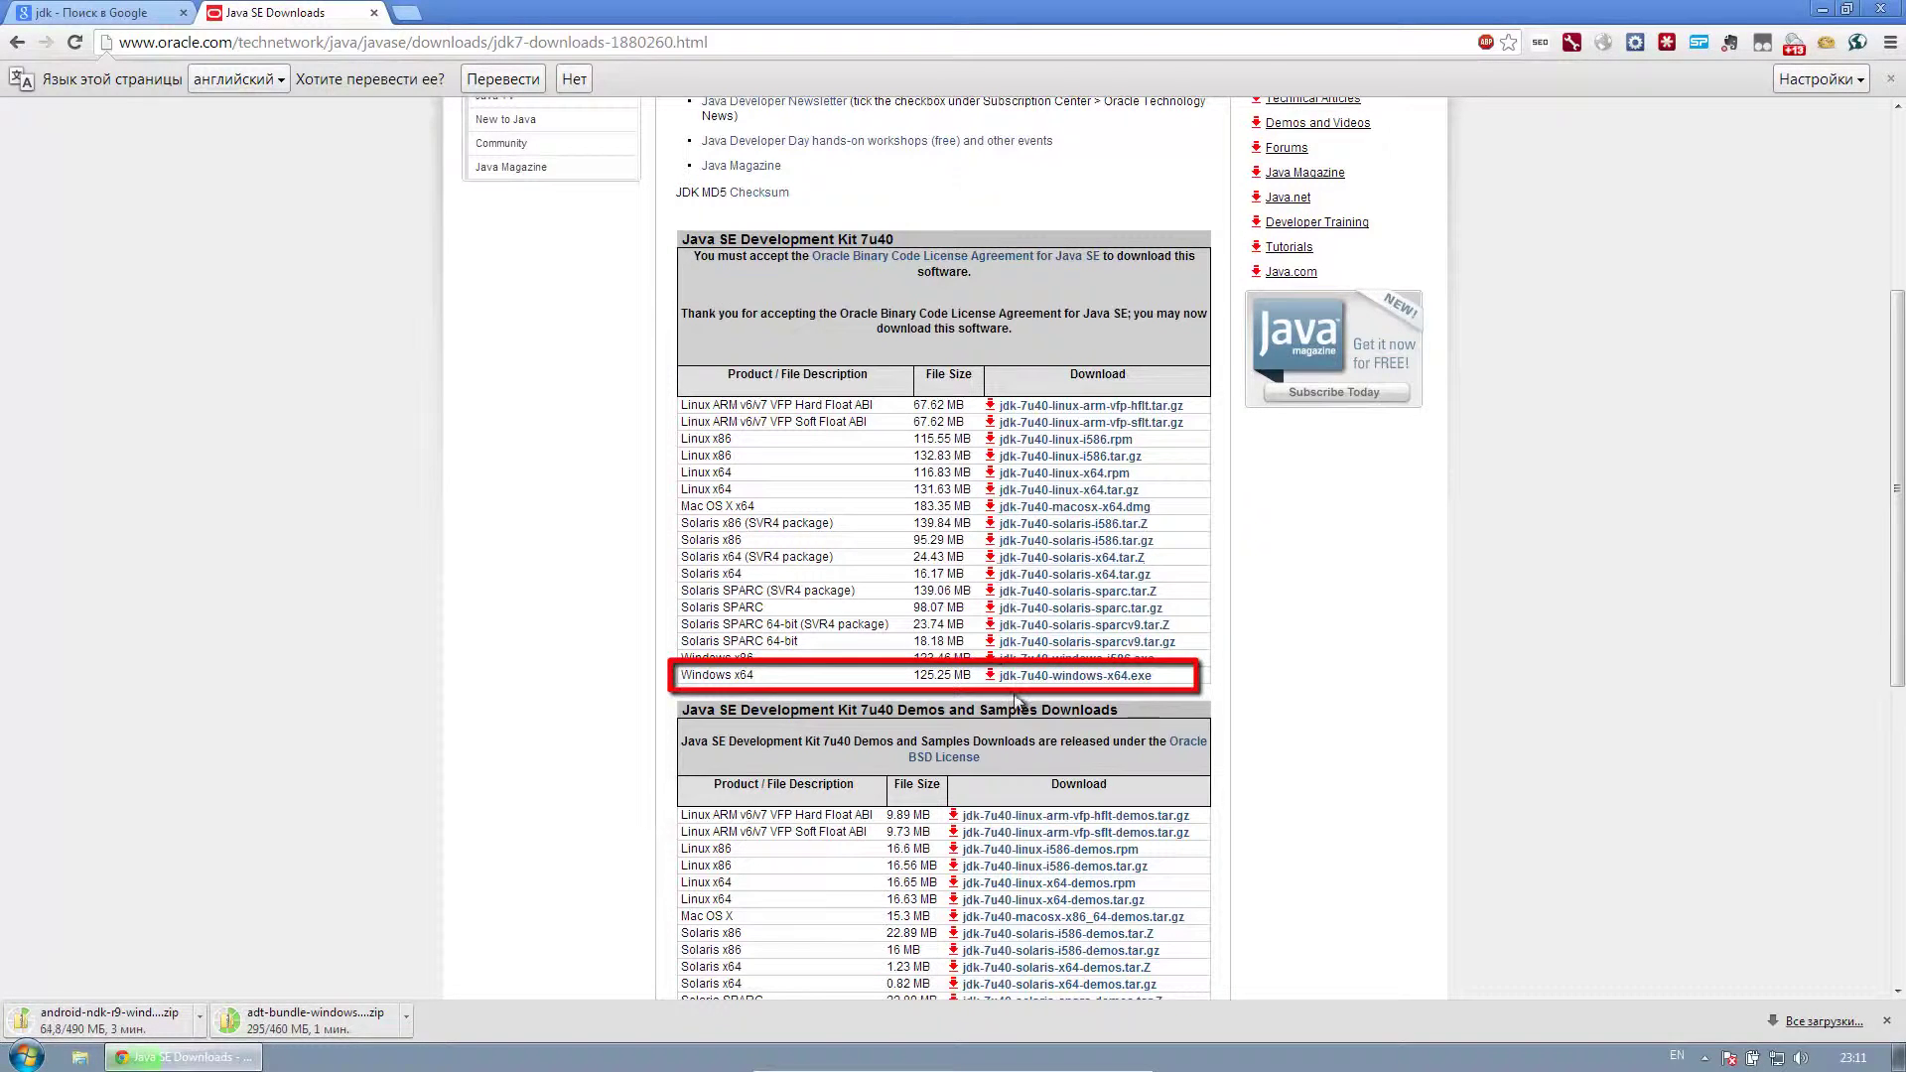
{"action": "left_click", "coordinate": [1038, 677]}
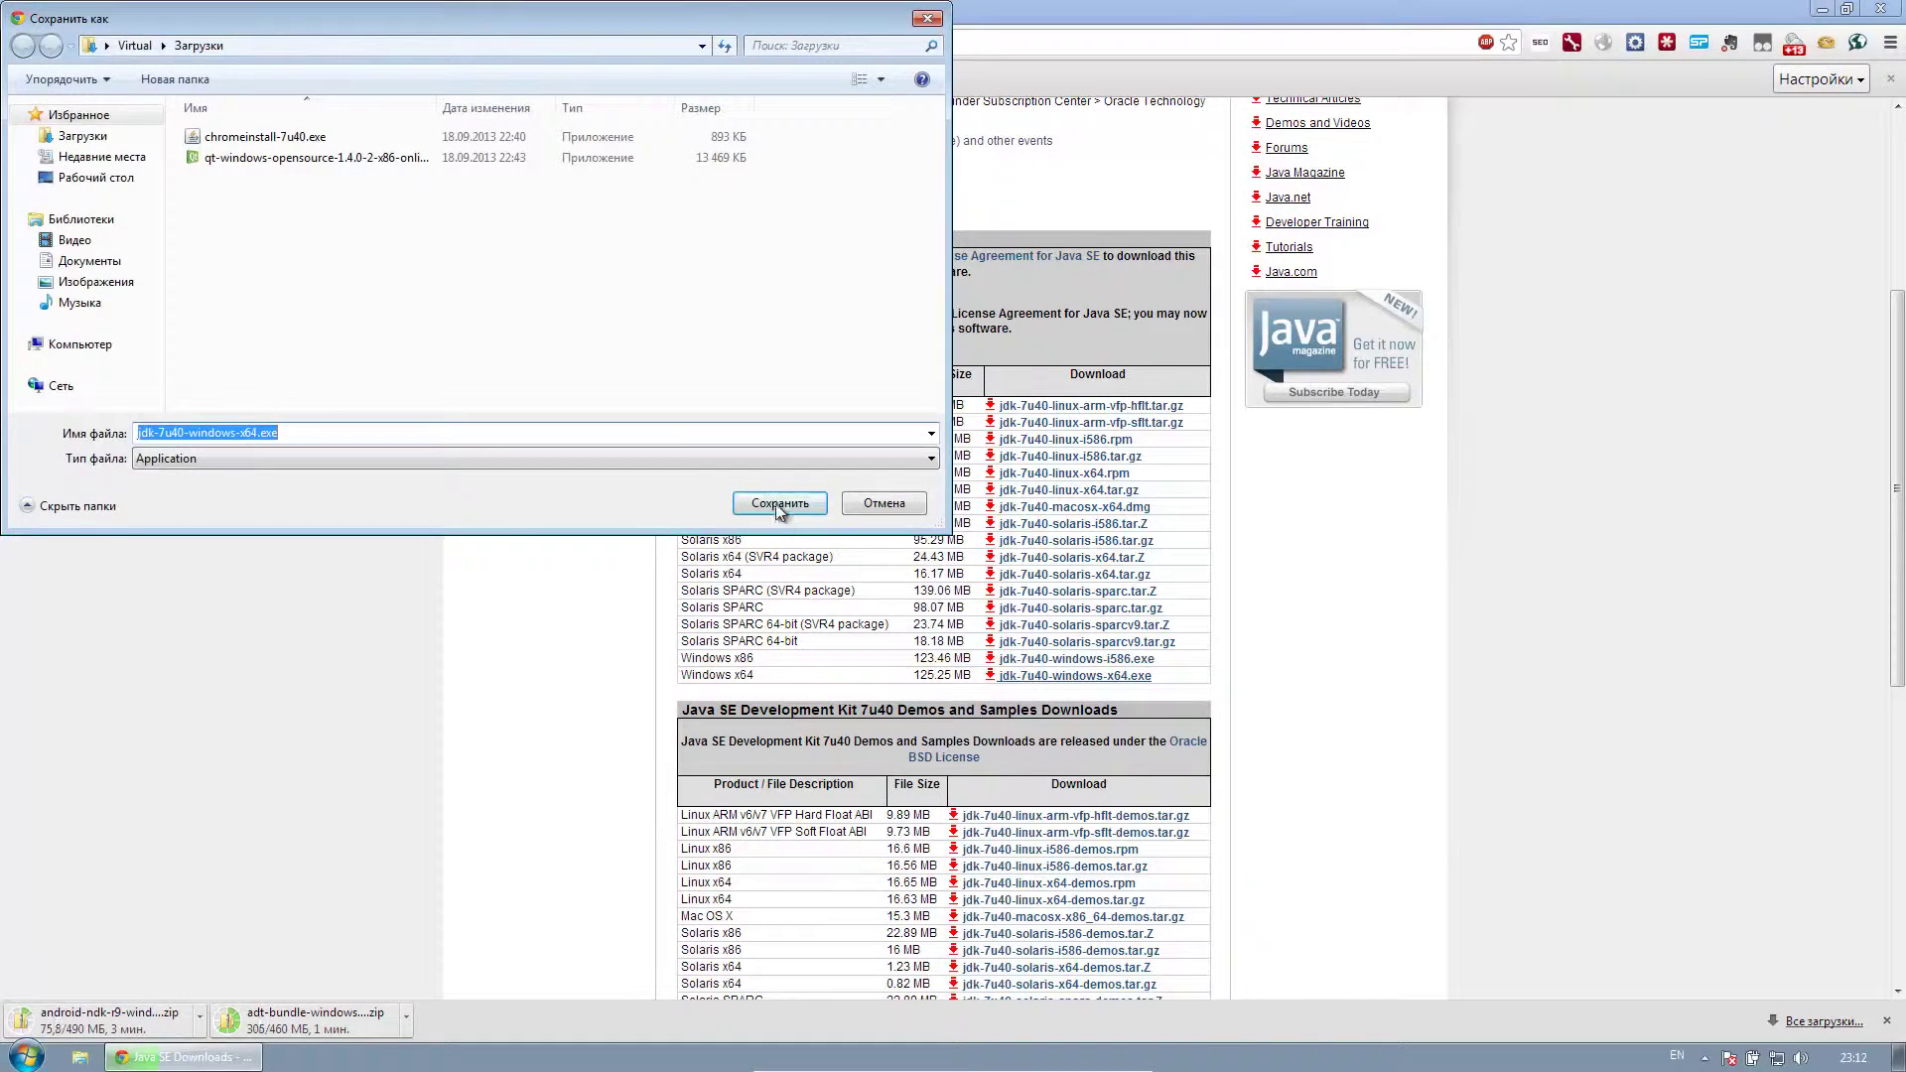
{"action": "left_click", "coordinate": [779, 503]}
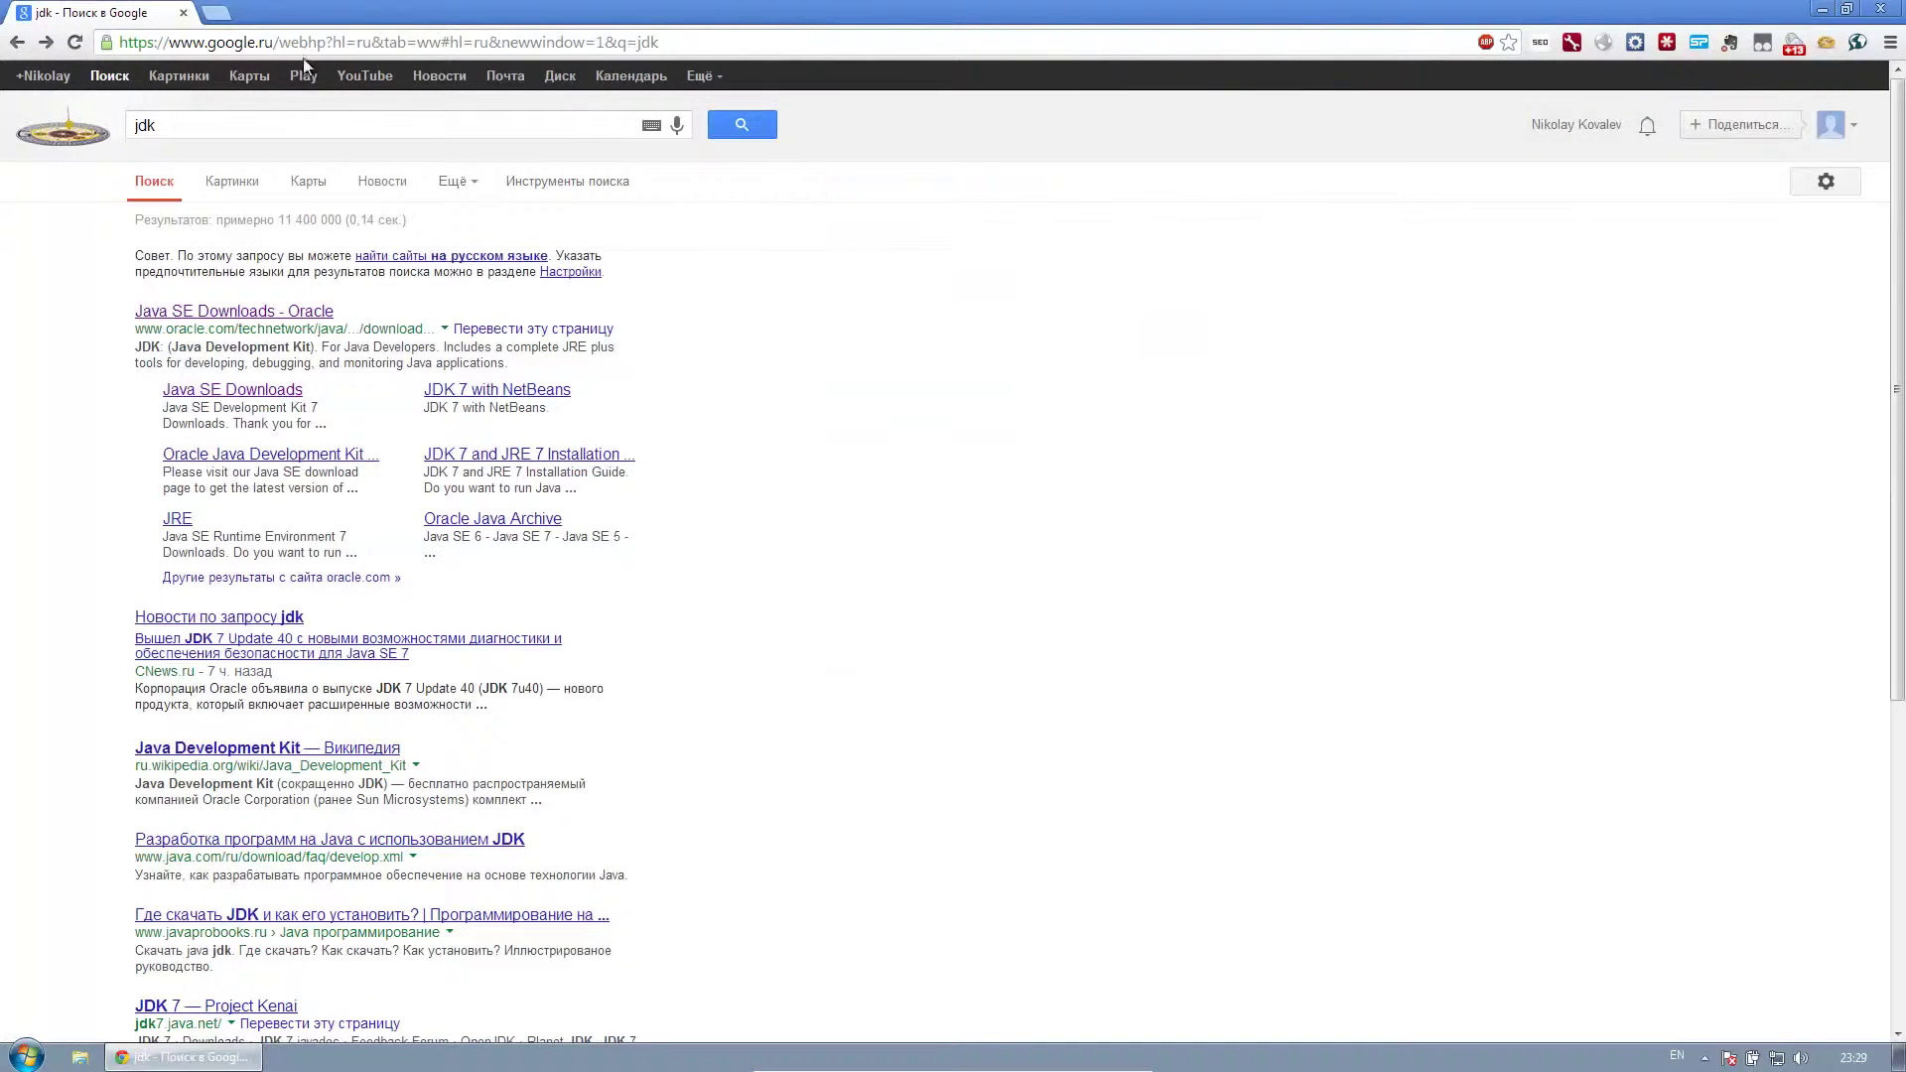
- Search Google for "apache ant" and open the Apache Ant Binary Distributions result
{"action": "left_click", "coordinate": [248, 126]}
{"action": "key", "text": "BackSpace"}
{"action": "key", "text": "BackSpace"}
{"action": "key", "text": "BackSpace"}
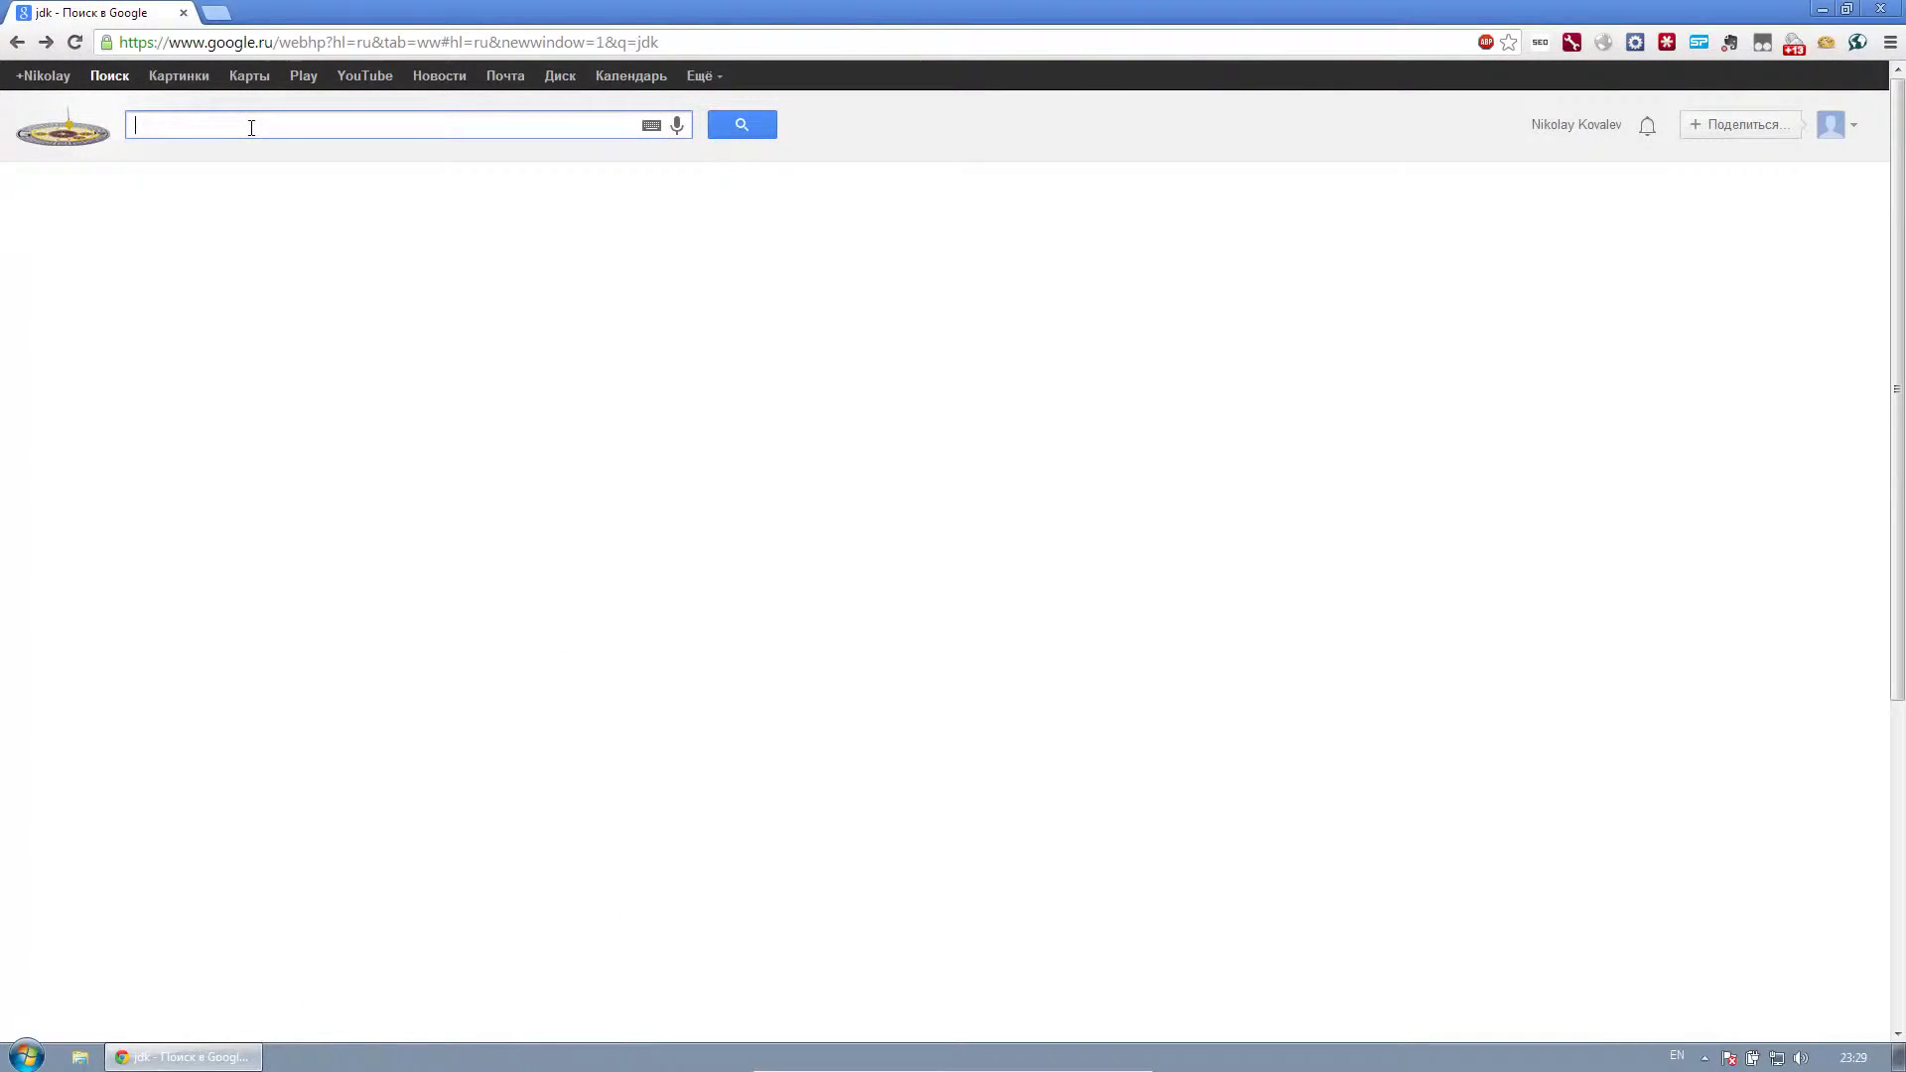
{"action": "type", "text": "apa"}
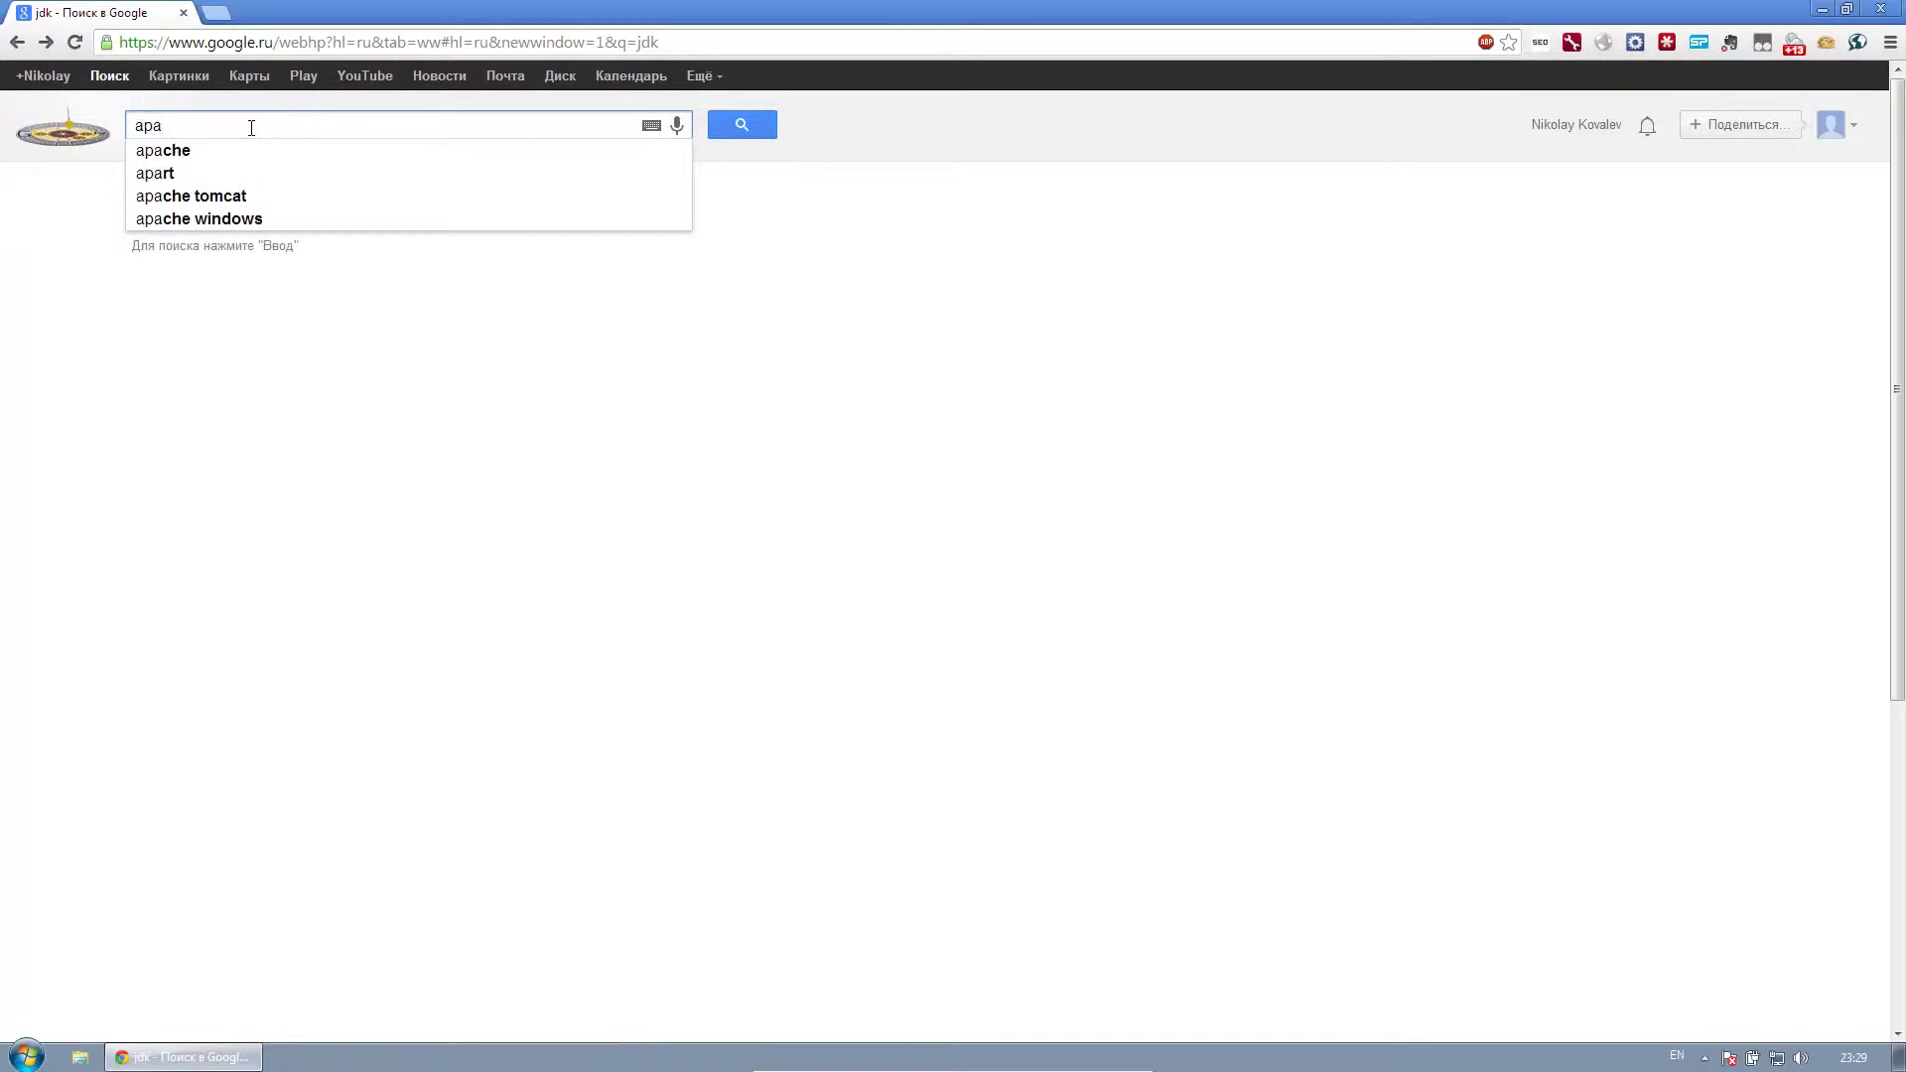
{"action": "type", "text": "che ant"}
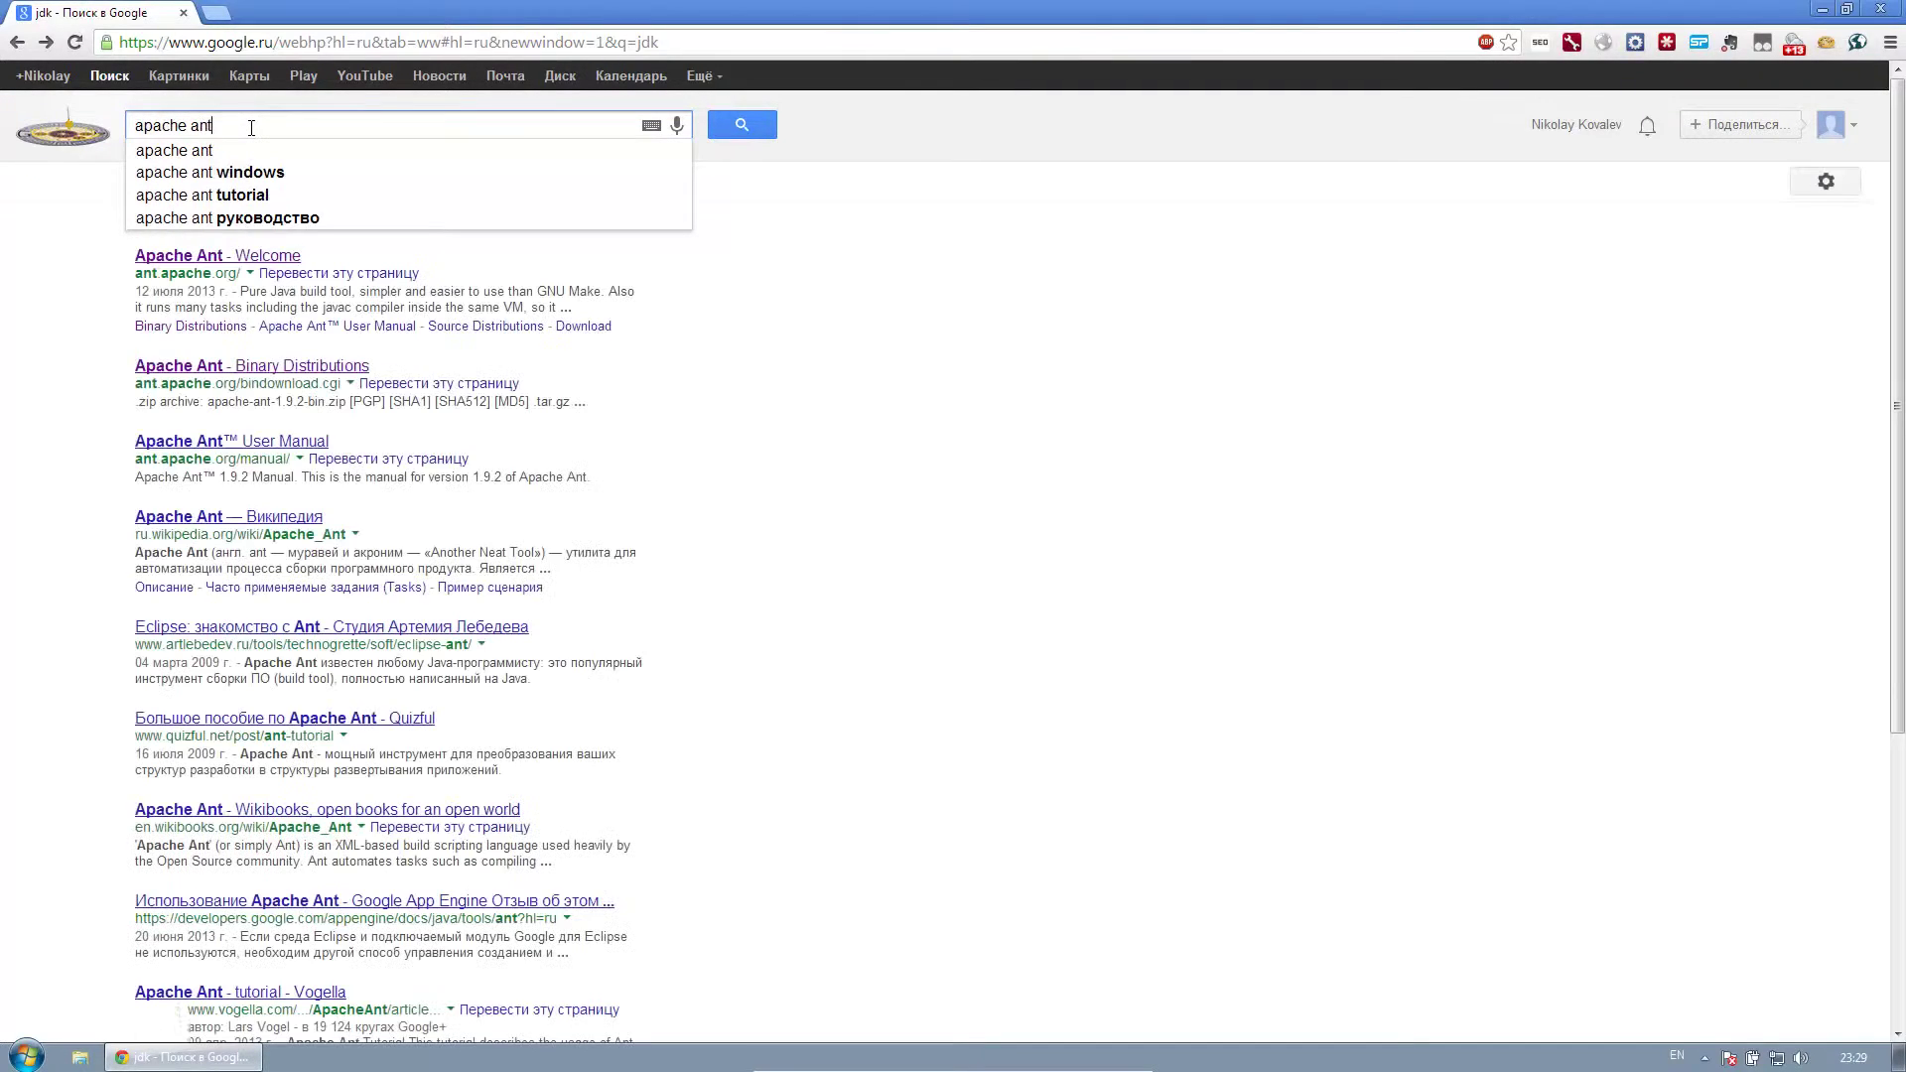
{"action": "key", "text": "Return"}
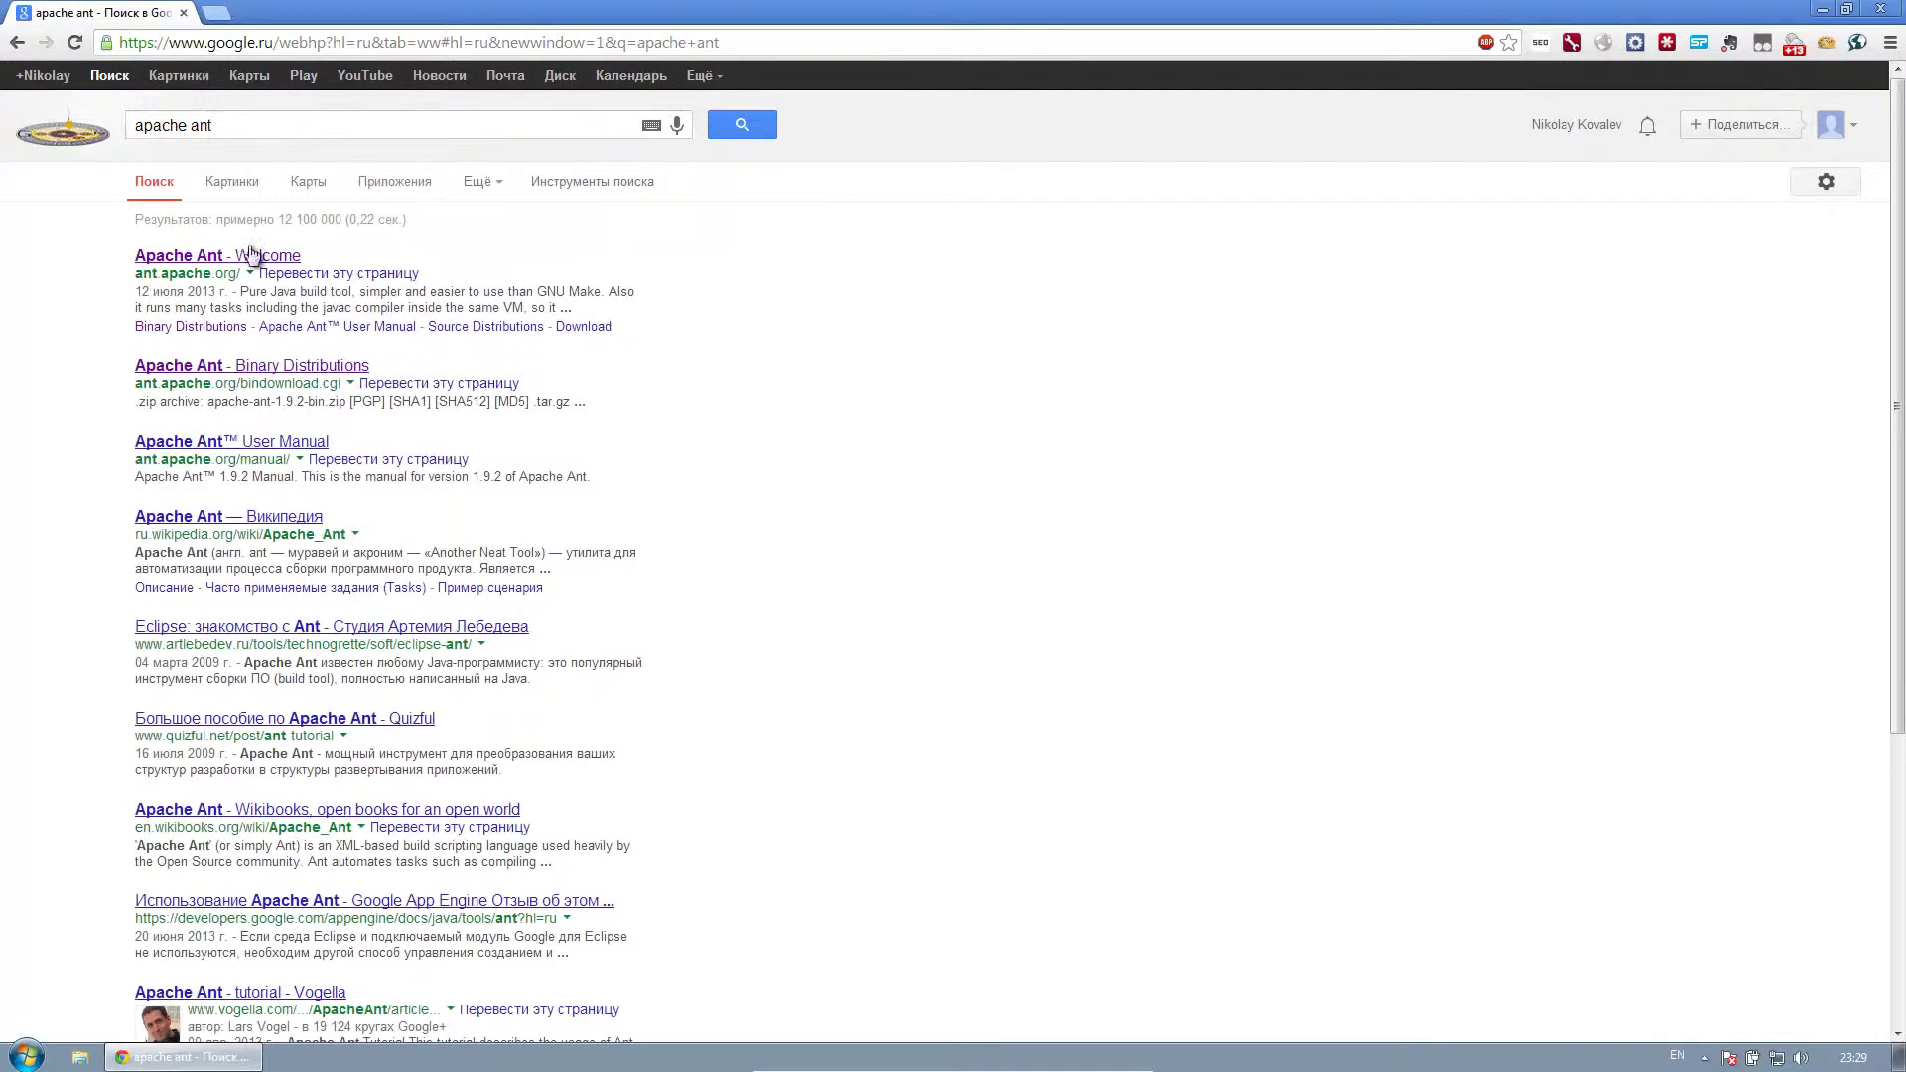
{"action": "left_click", "coordinate": [250, 368]}
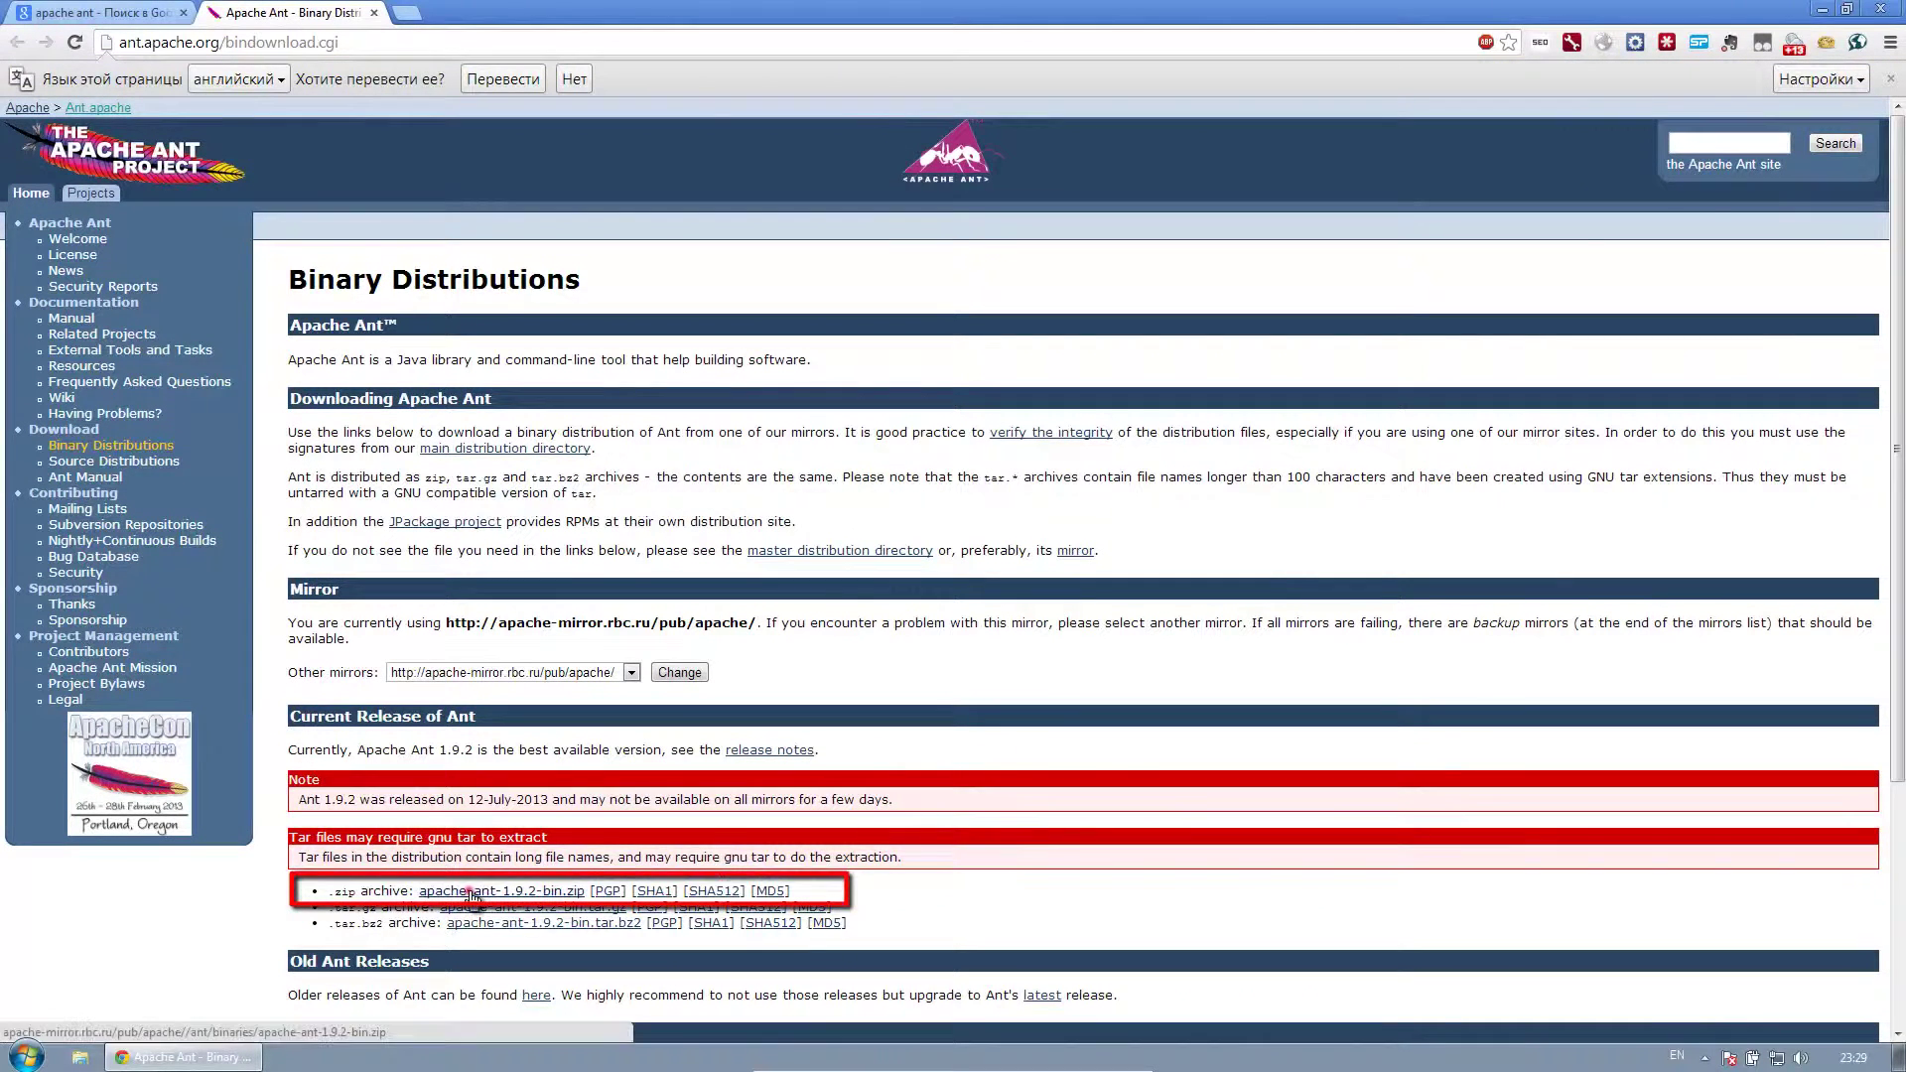
- Download apache-ant-1.9.2-bin.zip to the Загрузки folder and show the file in its folder from the full downloads list
{"action": "left_click", "coordinate": [472, 892]}
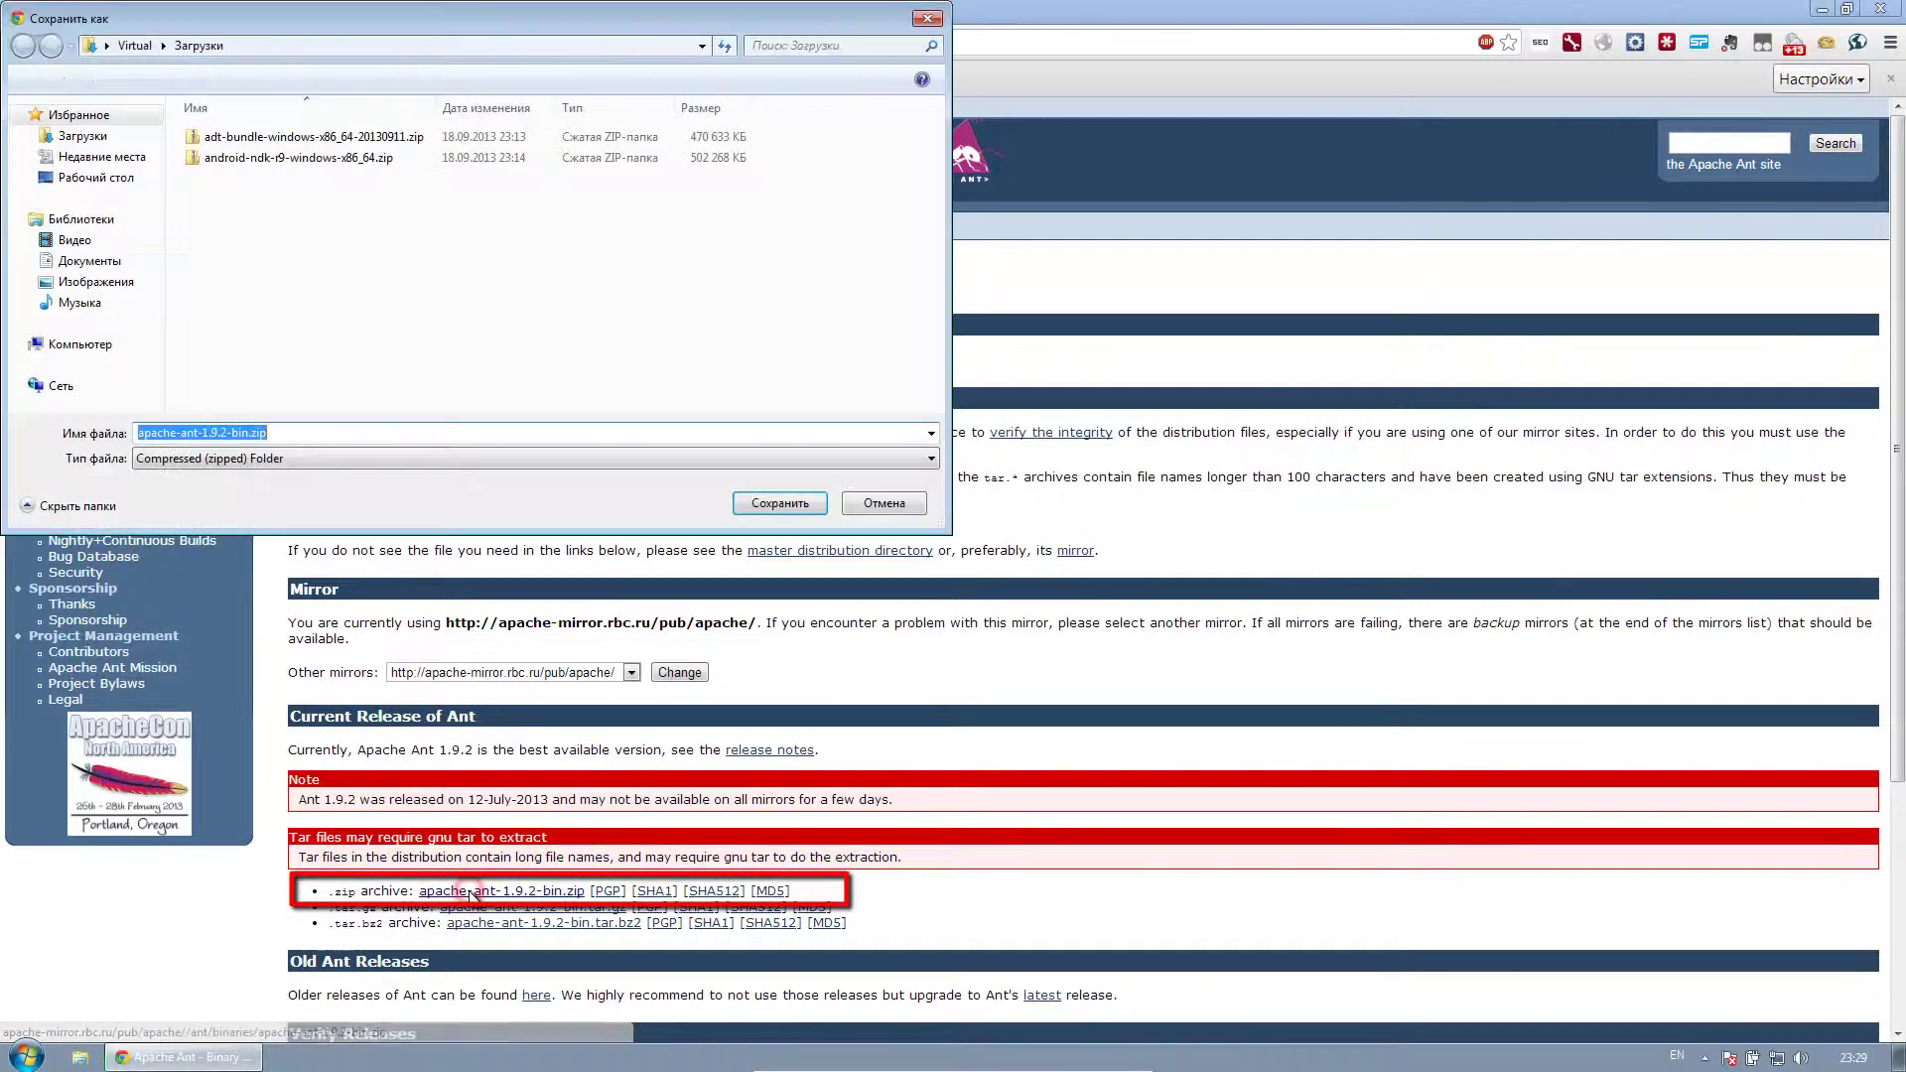
{"action": "left_click", "coordinate": [778, 503]}
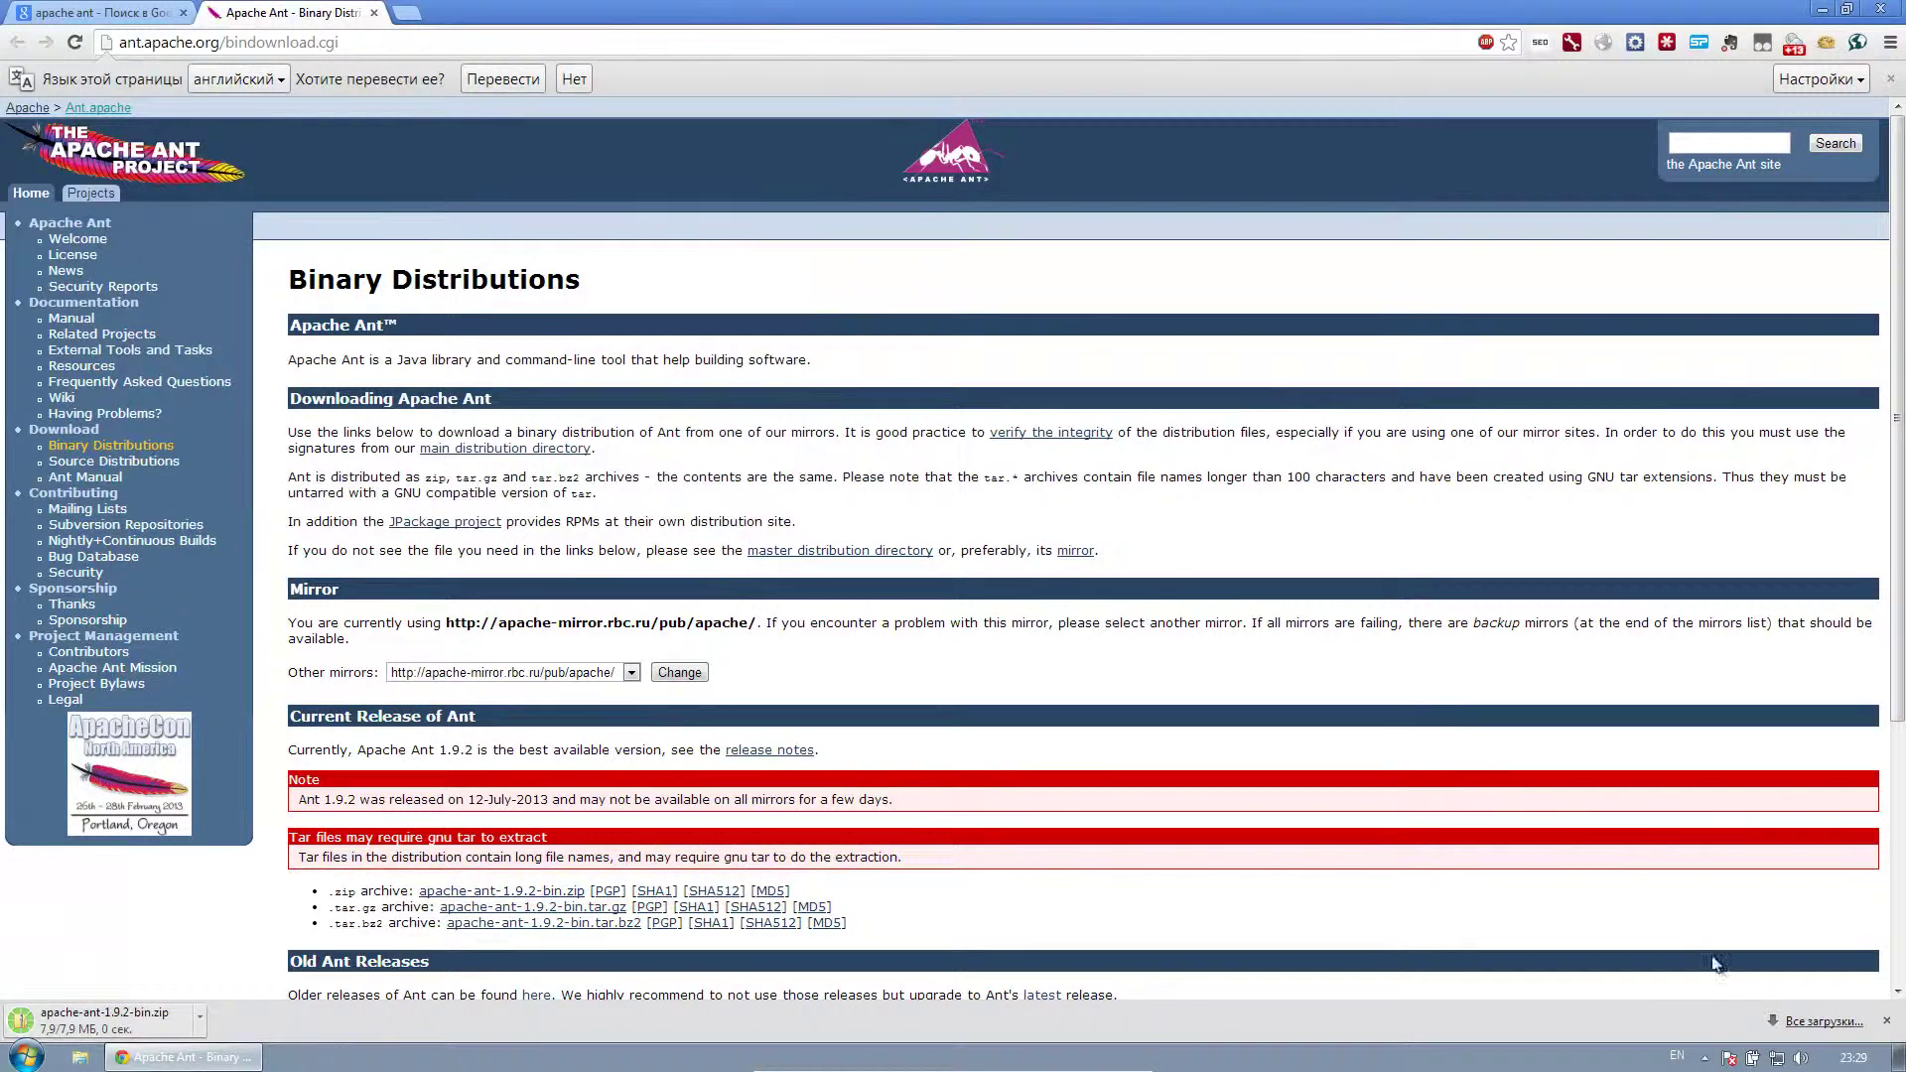
{"action": "left_click", "coordinate": [1822, 1021]}
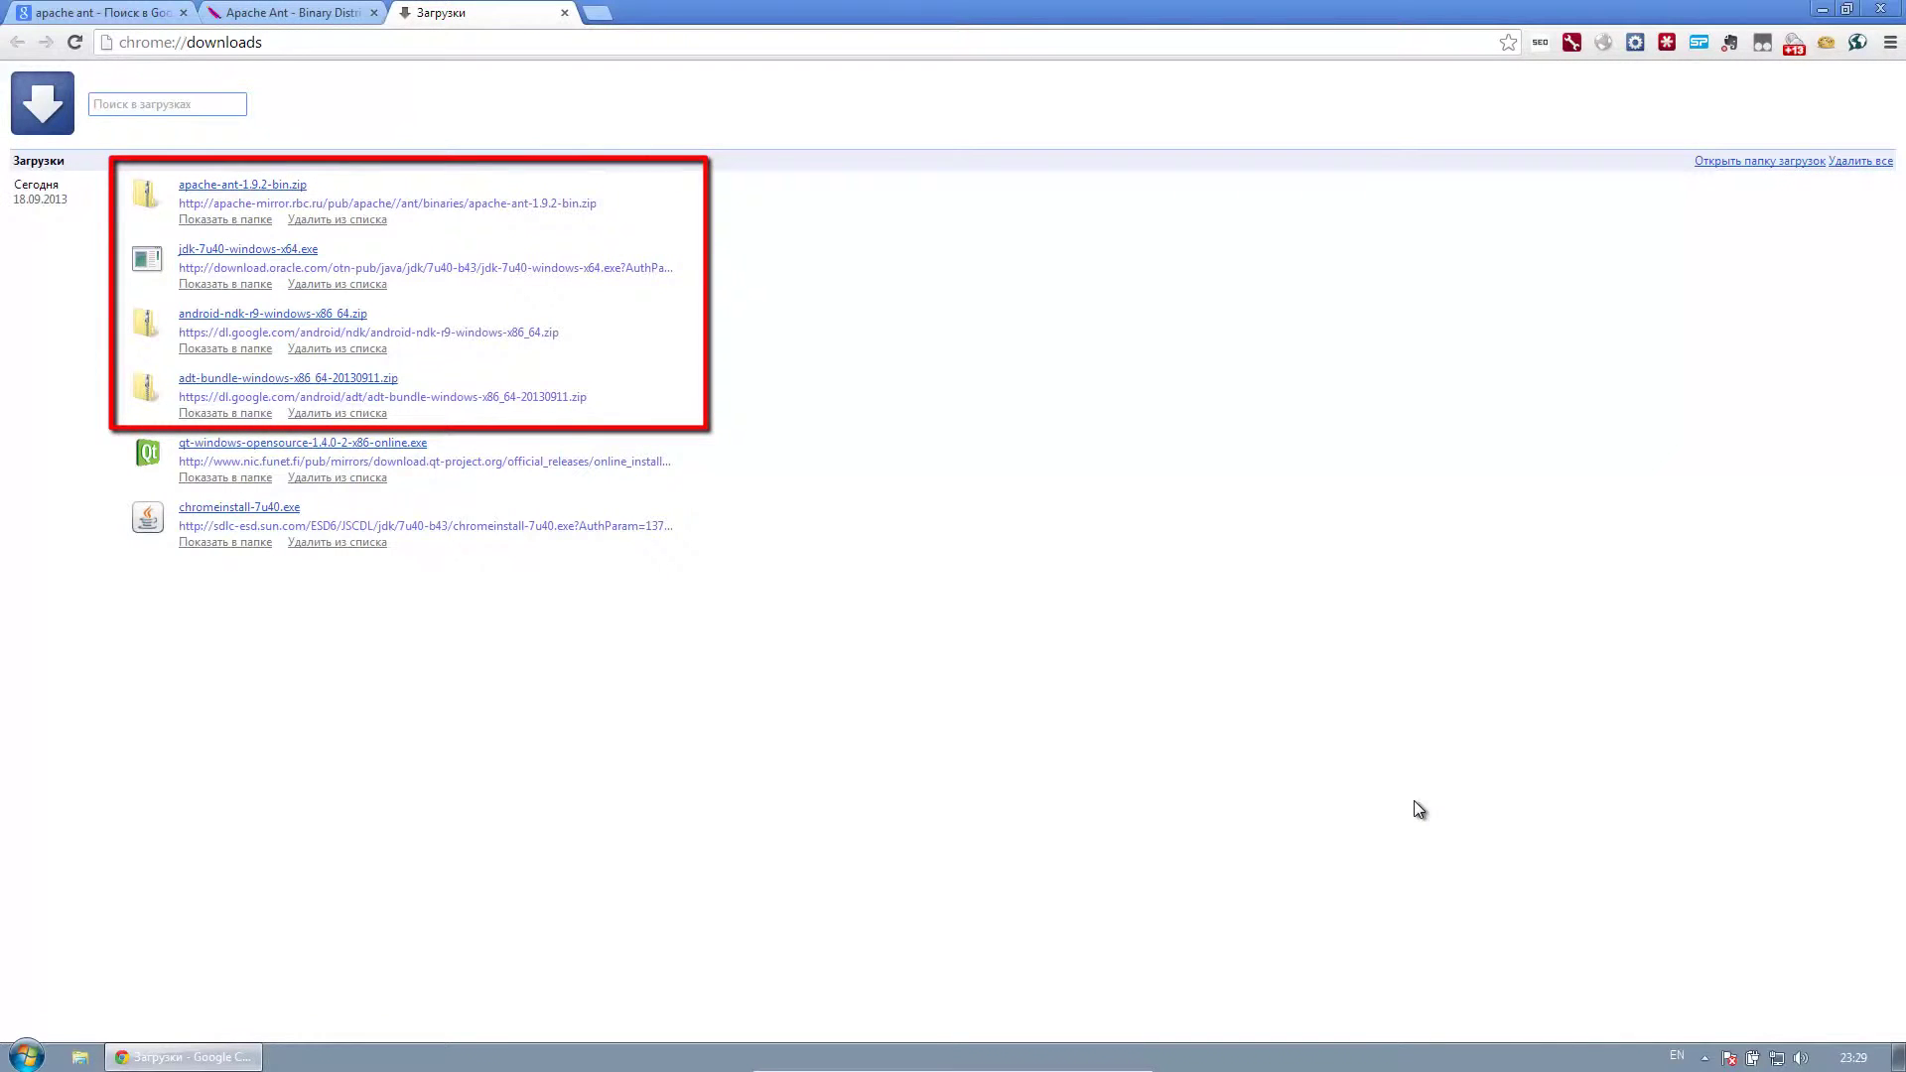
{"action": "left_click", "coordinate": [237, 221]}
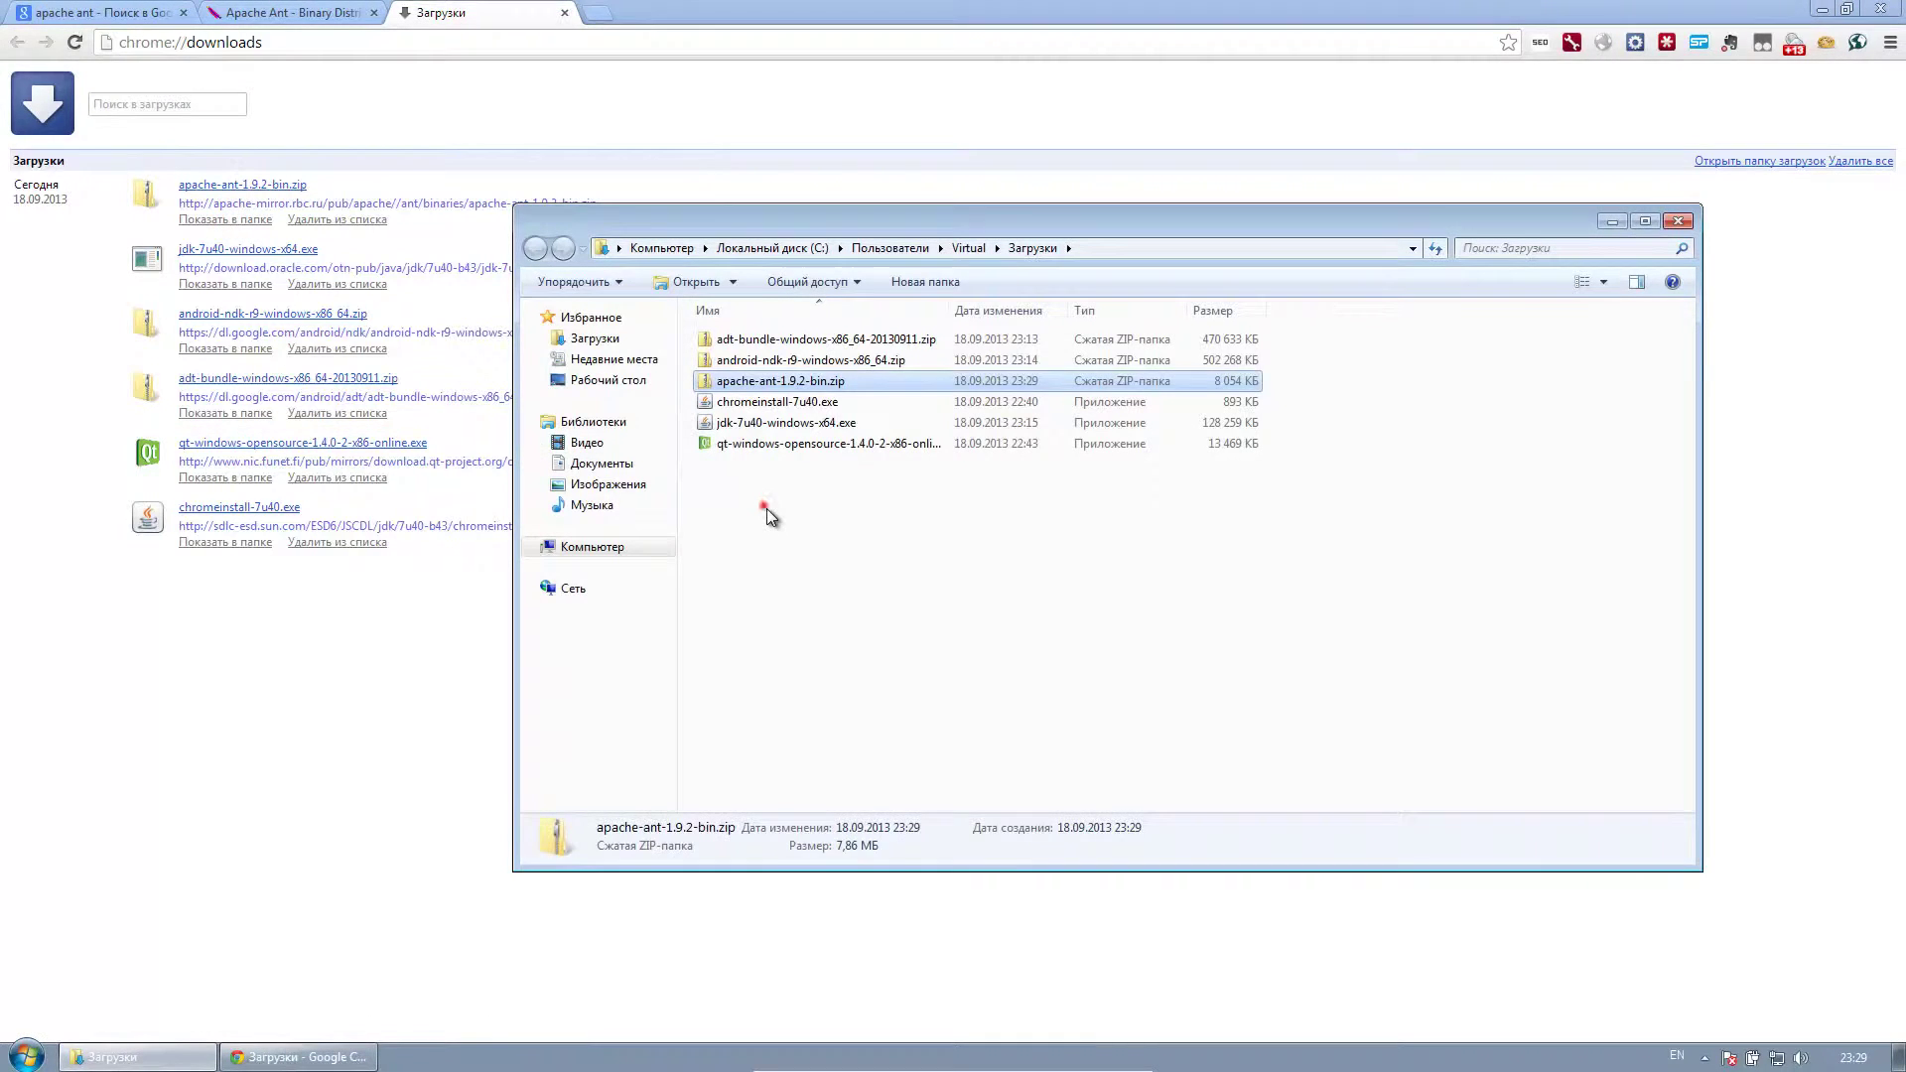
{"action": "left_click", "coordinate": [767, 508]}
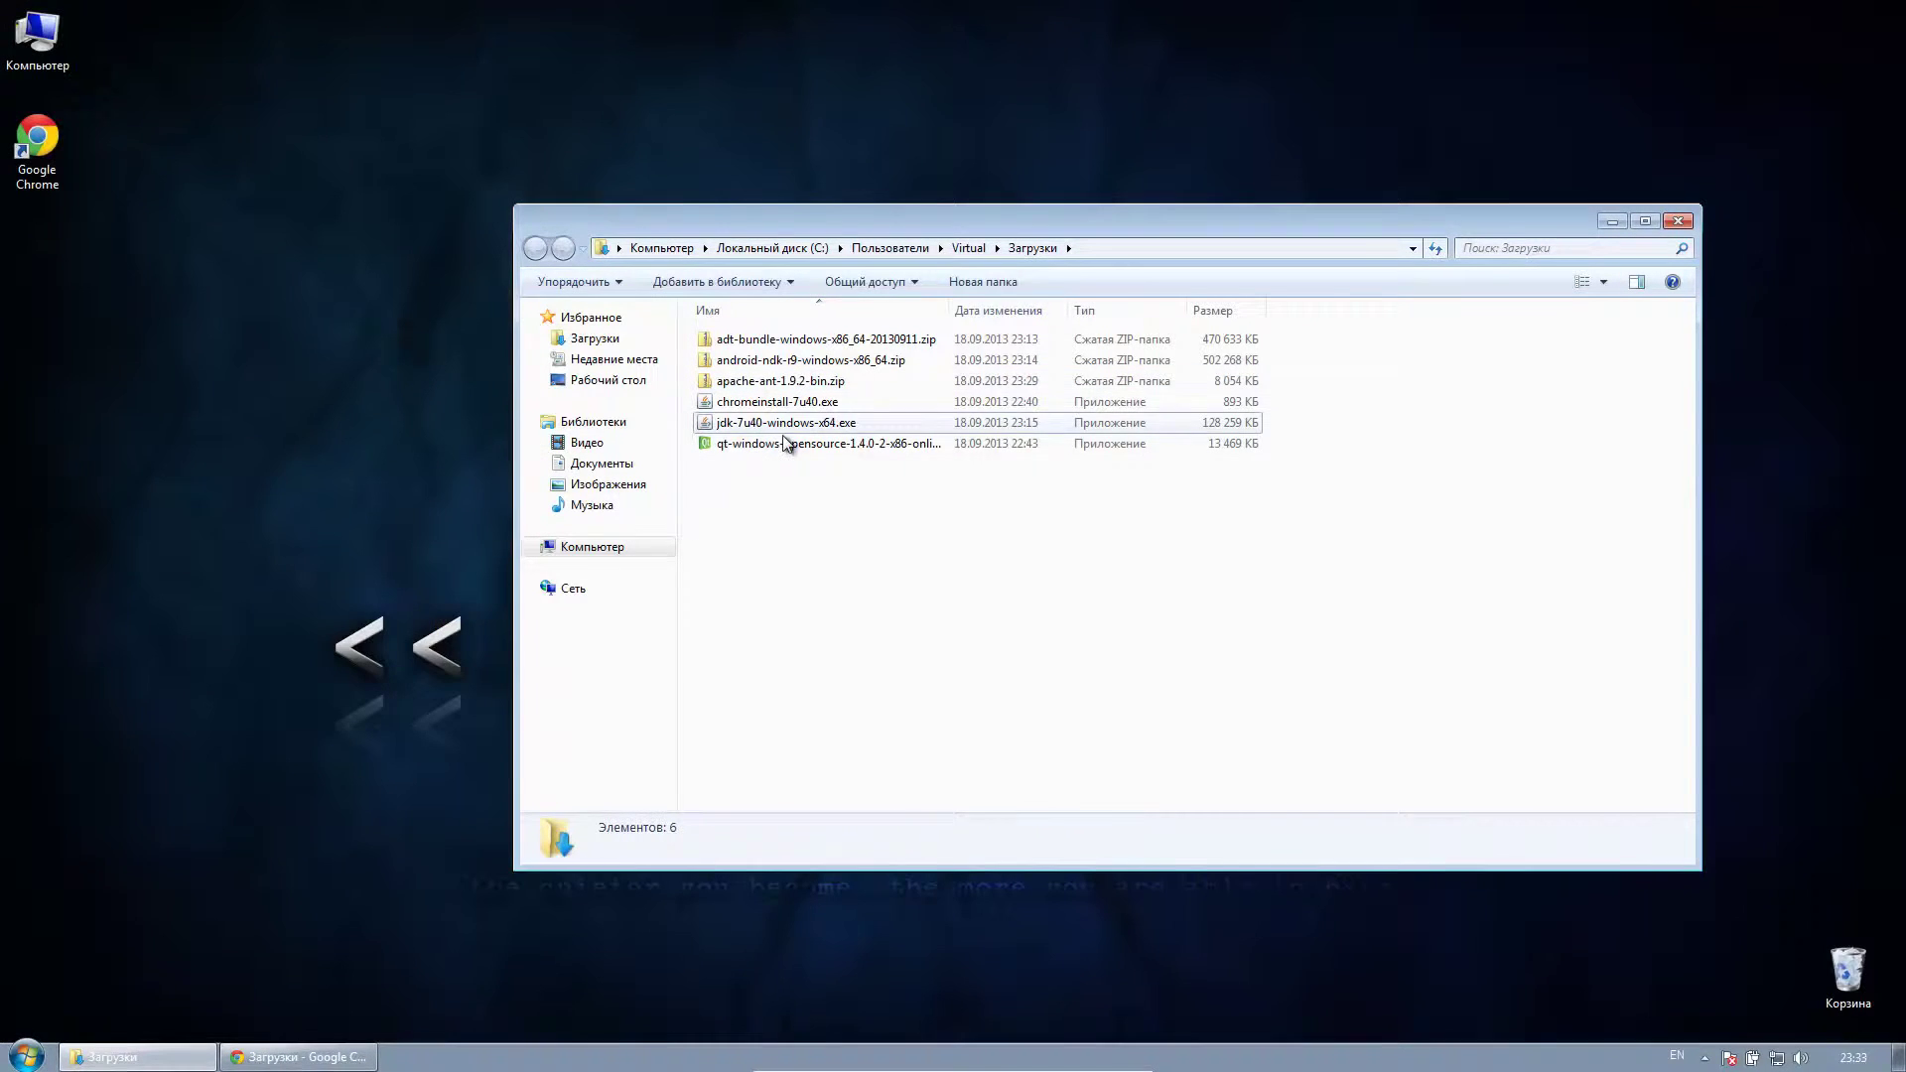
- Run jdk-7u40-windows-x64.exe and complete the JDK installation with the default features in C:\Program Files\Java\jdk1.7.0_40\
{"action": "left_click", "coordinate": [783, 427]}
{"action": "double_click", "coordinate": [783, 436]}
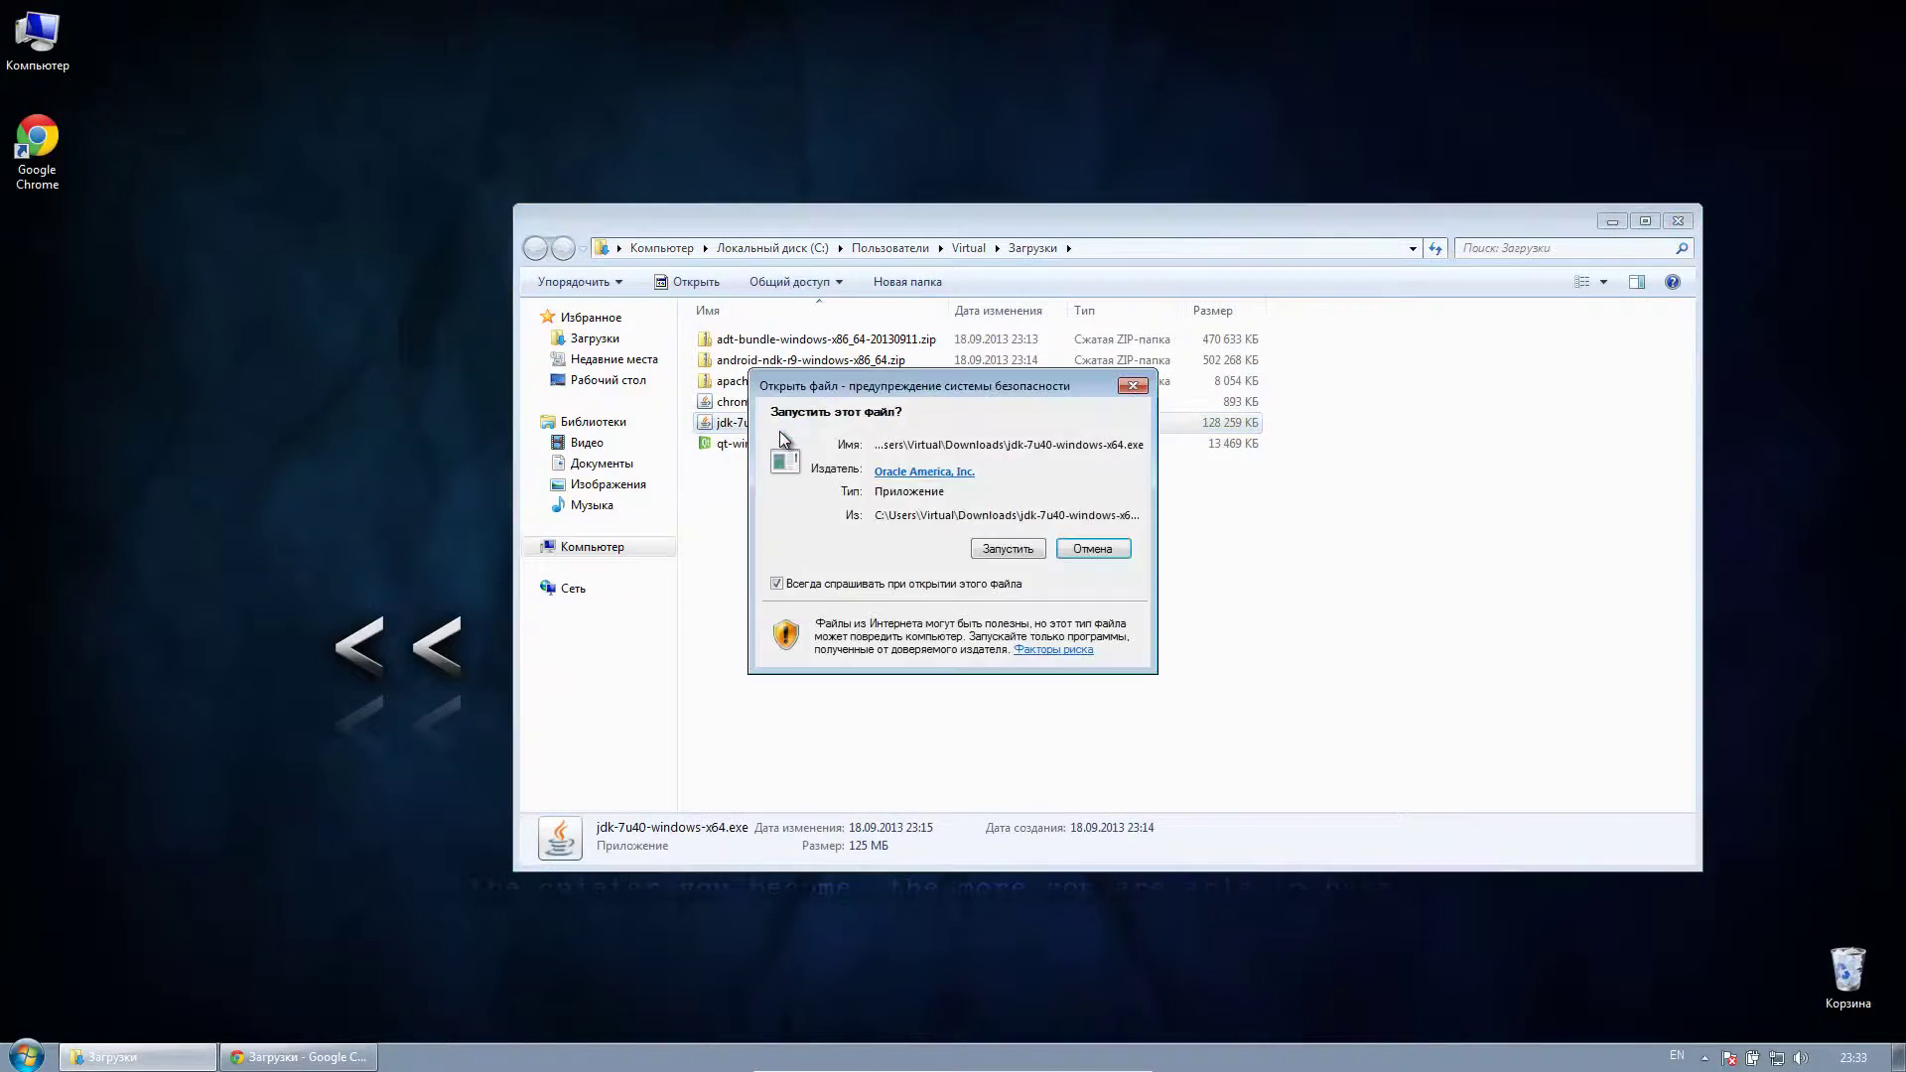
{"action": "left_click", "coordinate": [1008, 549]}
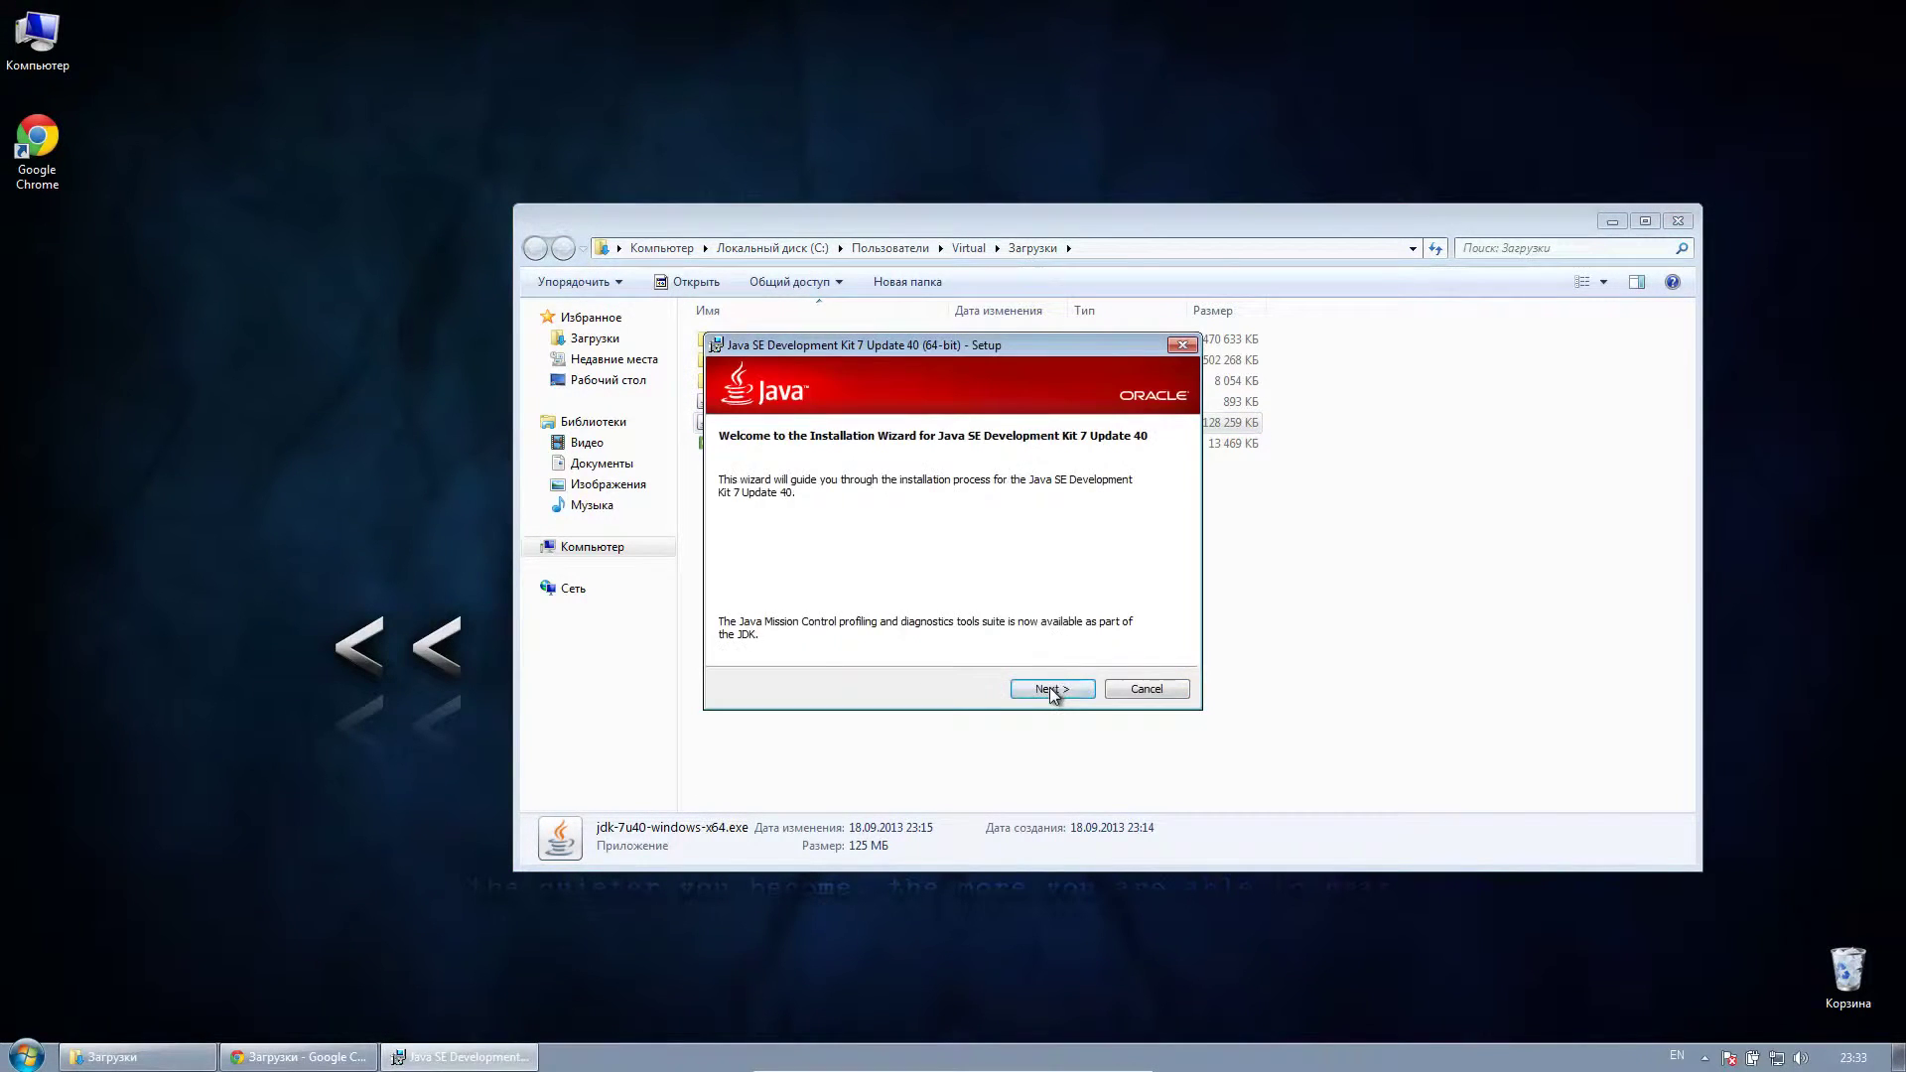
{"action": "left_click", "coordinate": [1051, 689]}
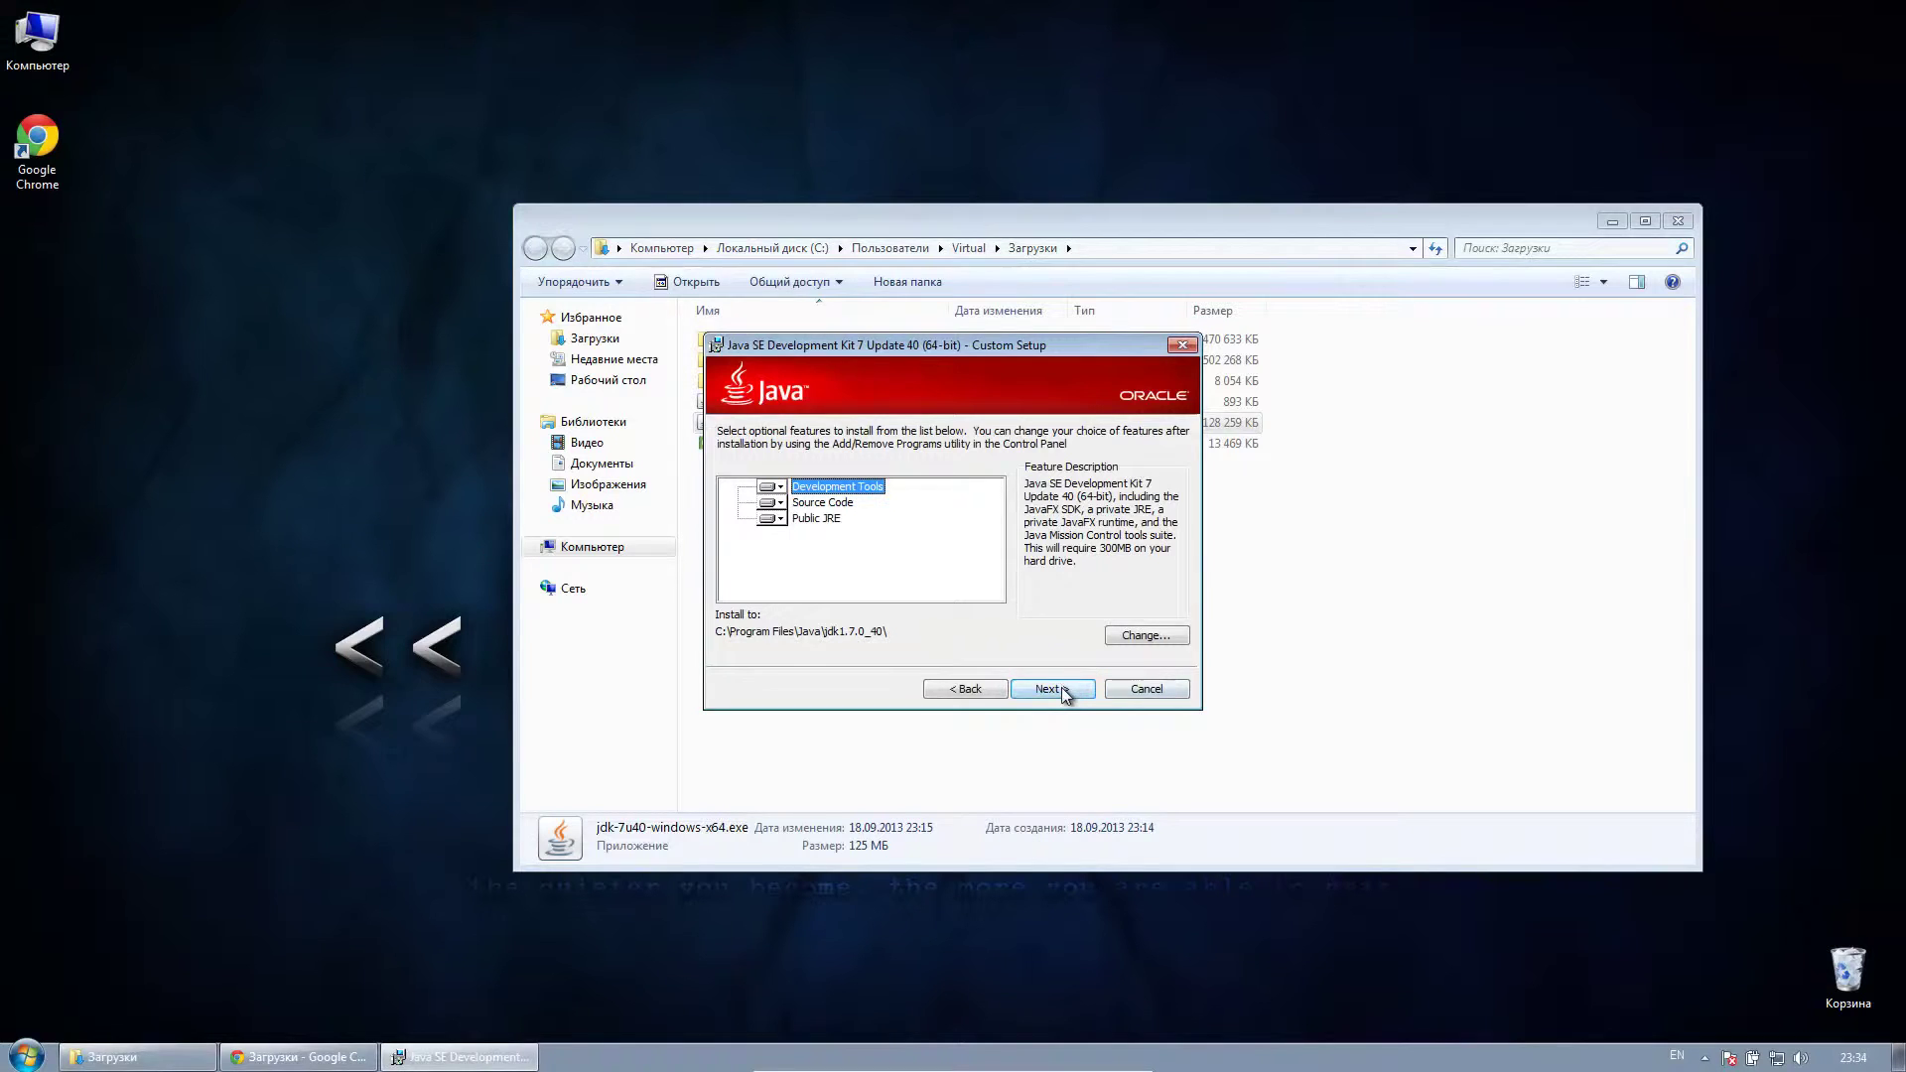
{"action": "left_click", "coordinate": [1055, 689]}
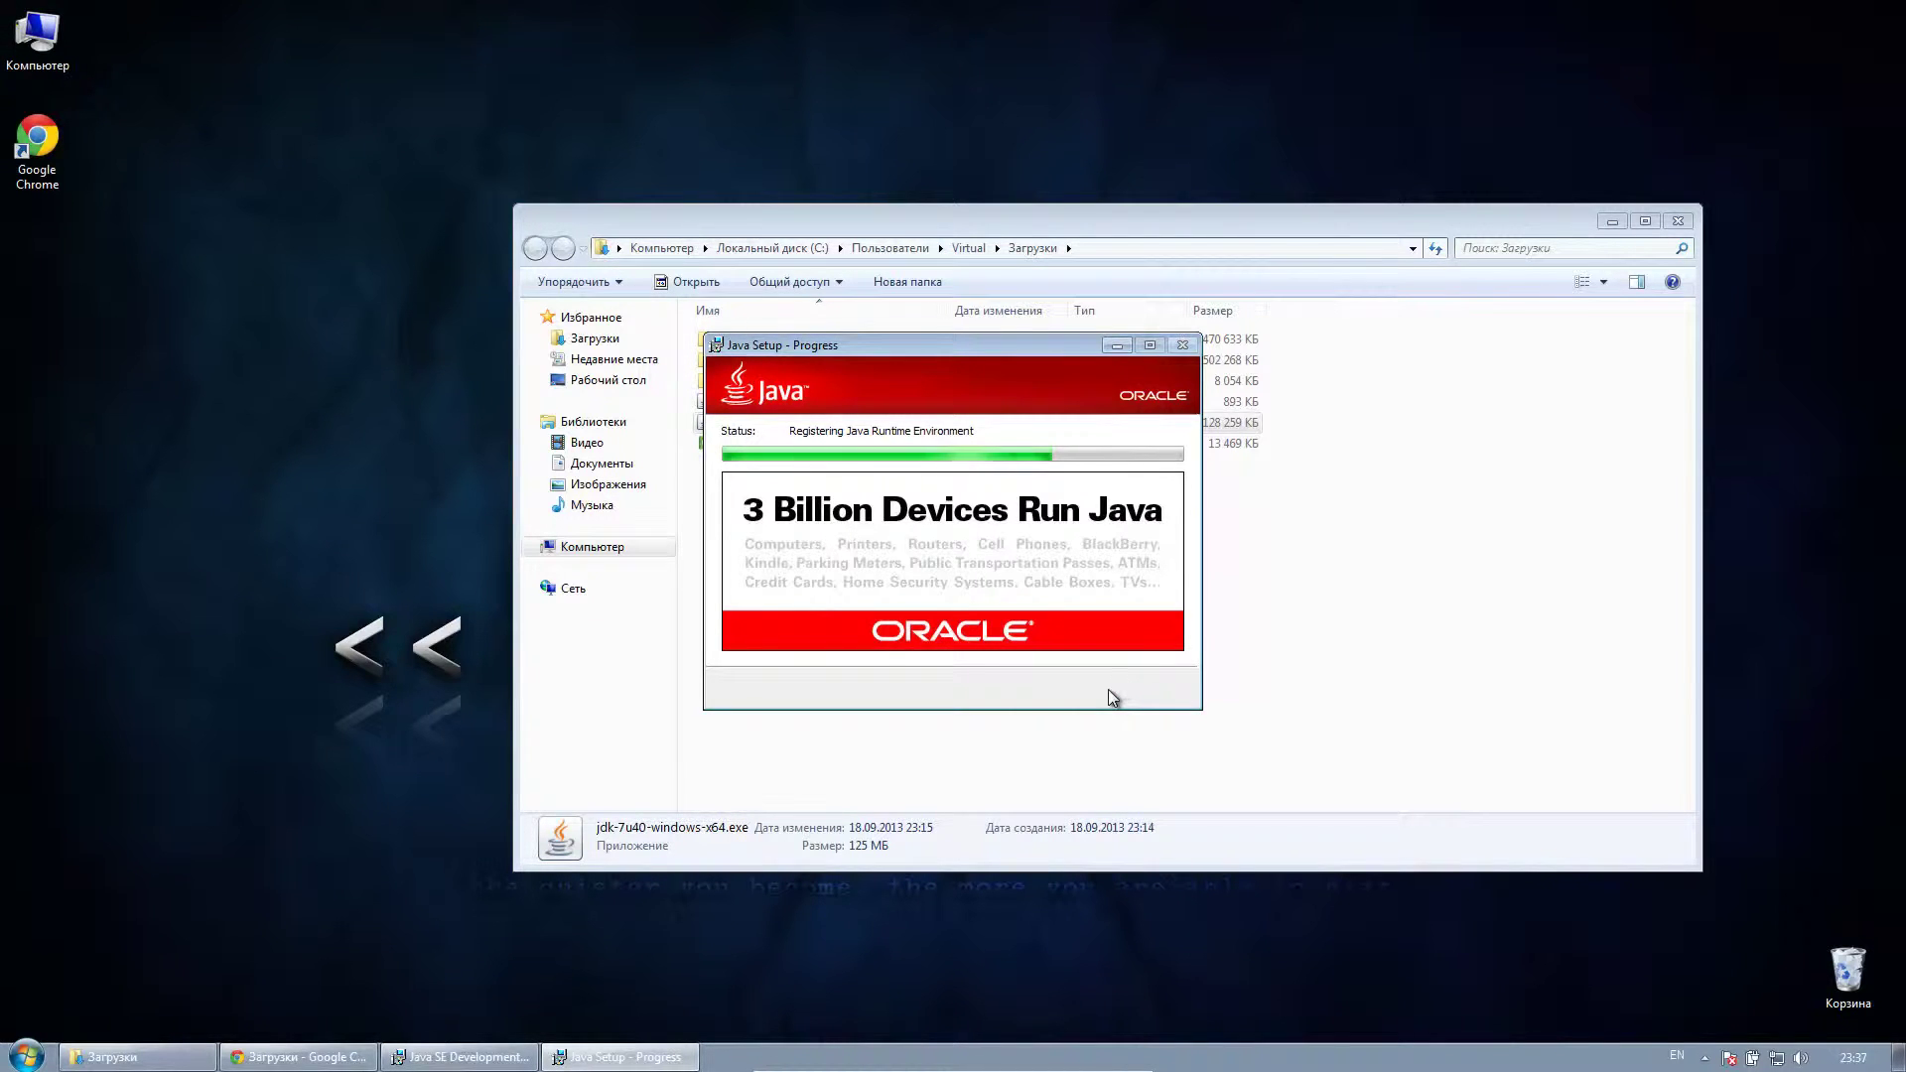
{"action": "left_click", "coordinate": [1057, 689]}
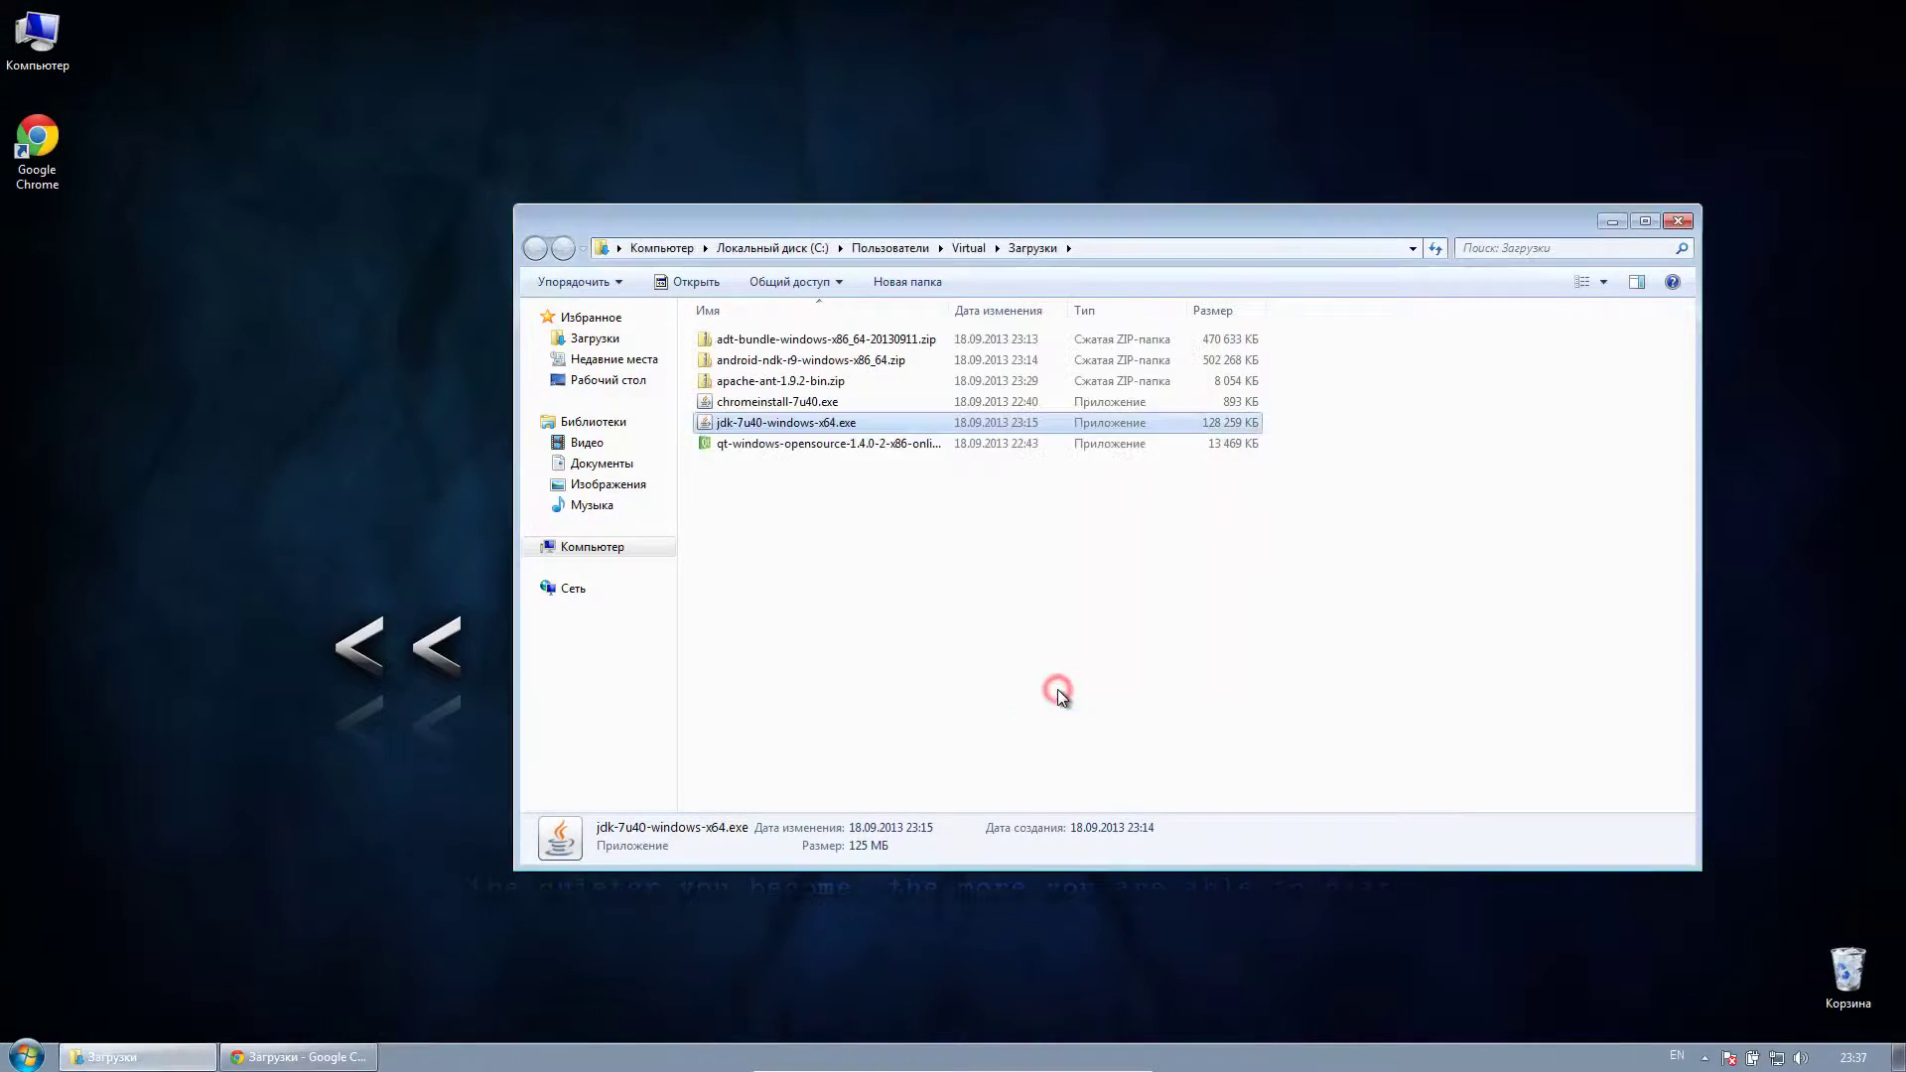
- Open the Компьютер window, narrow it, and place the Загрузки window beside it so both are accessible
{"action": "left_click", "coordinate": [1007, 642]}
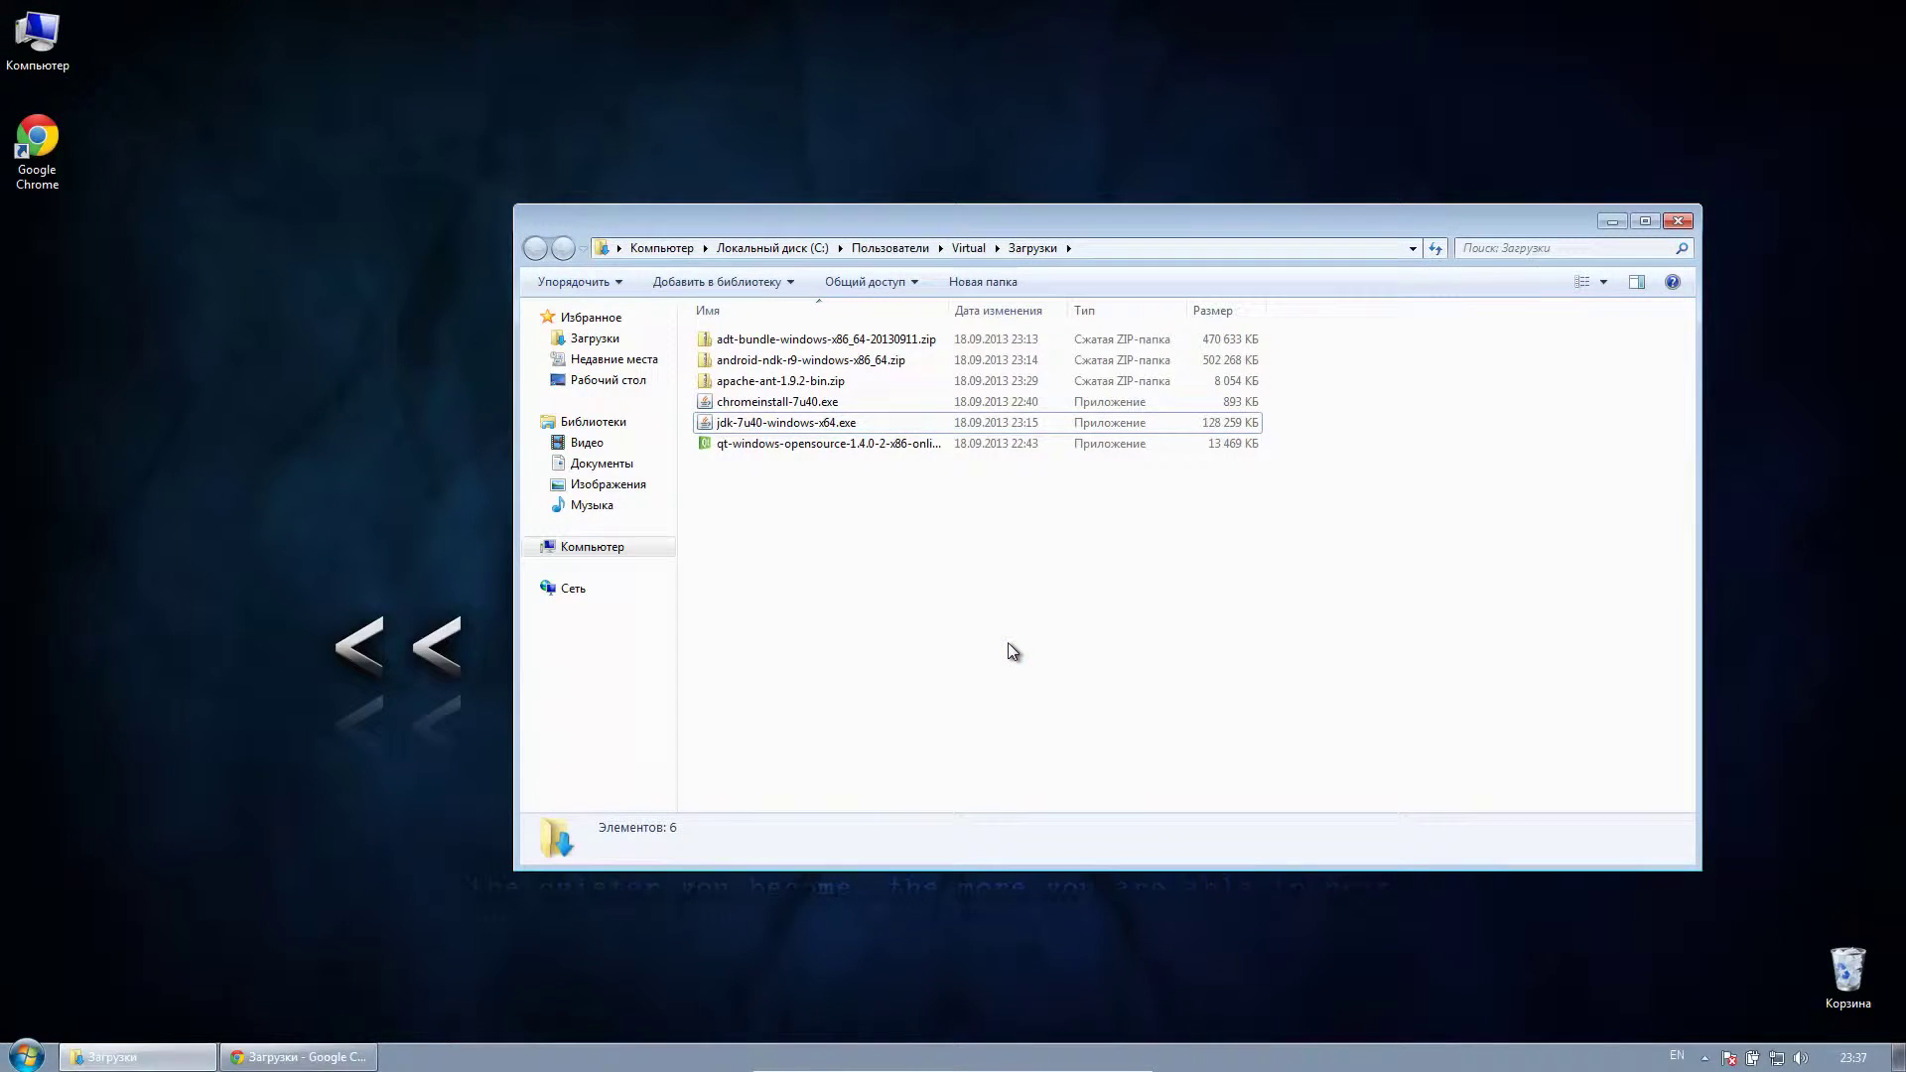
{"action": "double_click", "coordinate": [39, 50]}
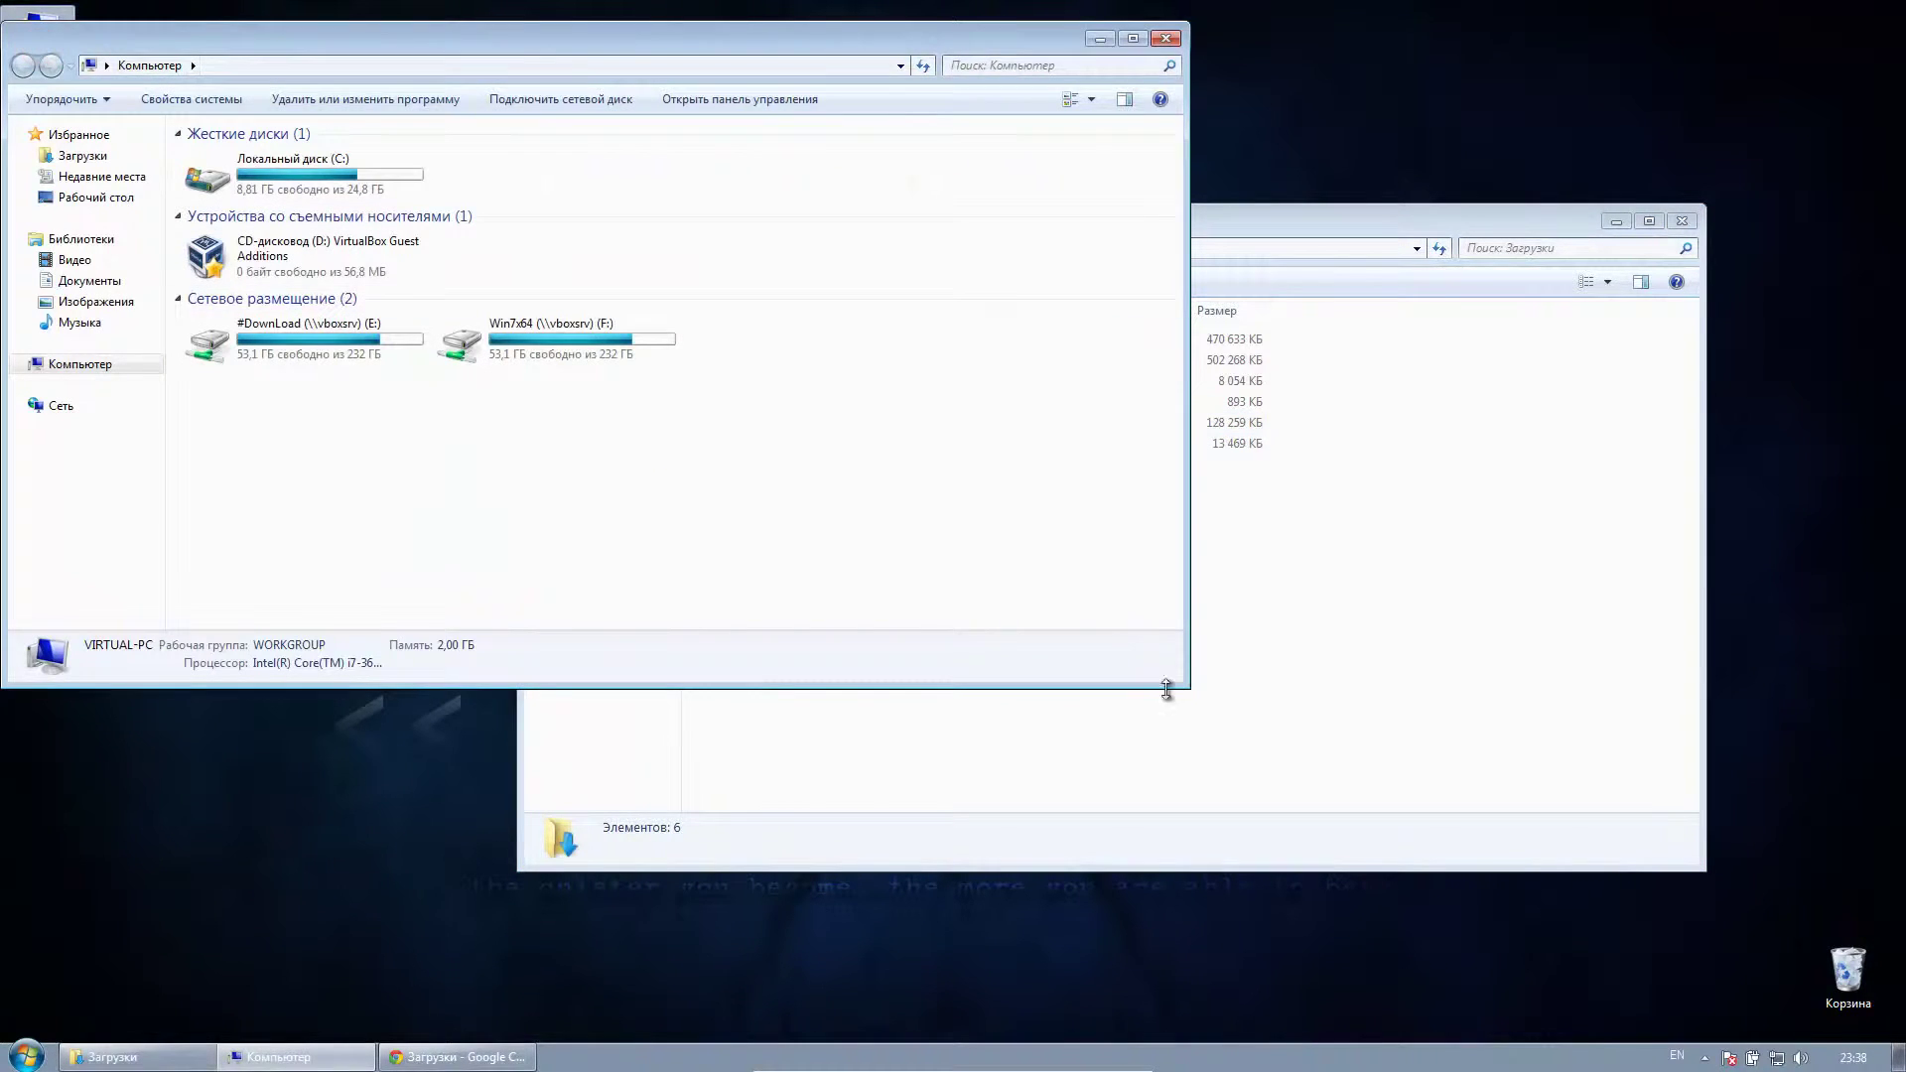
{"action": "left_click_drag", "start_coordinate": [1187, 686], "coordinate": [663, 851]}
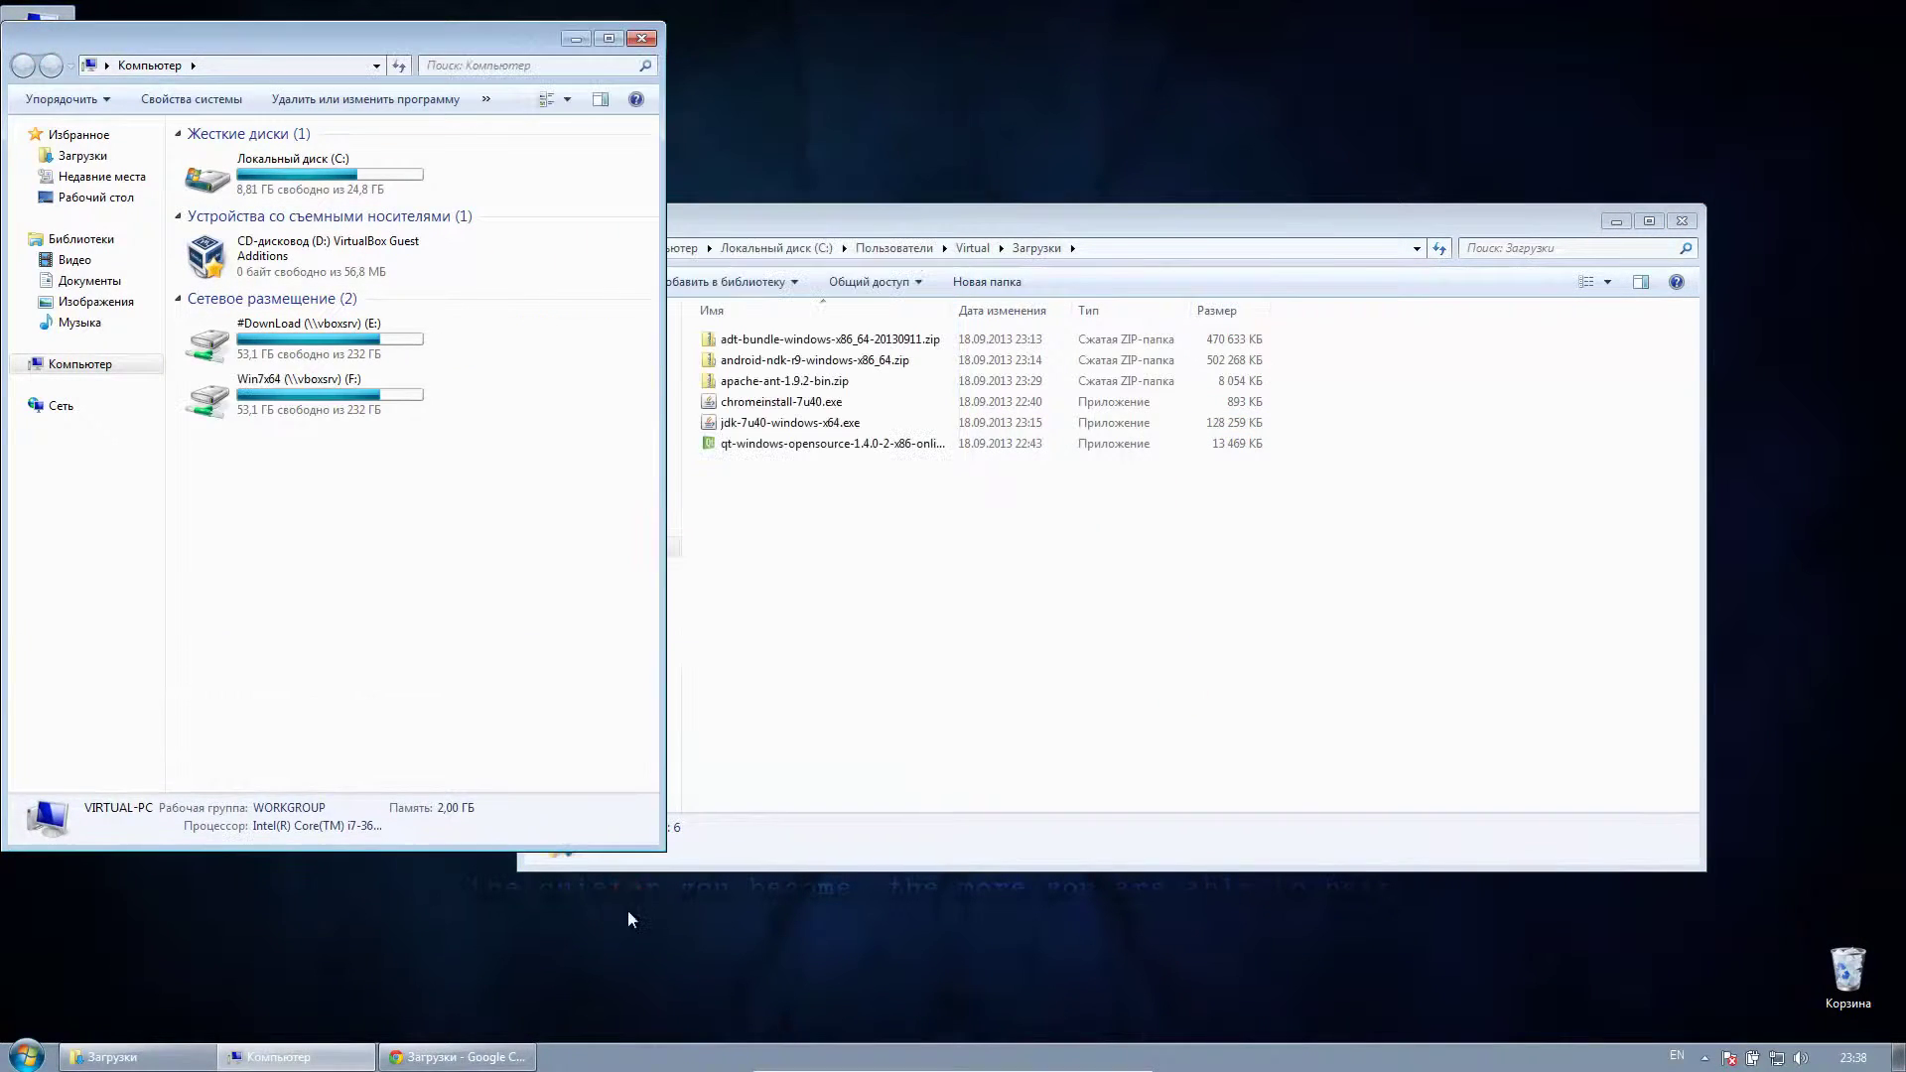
{"action": "left_click", "coordinate": [625, 948]}
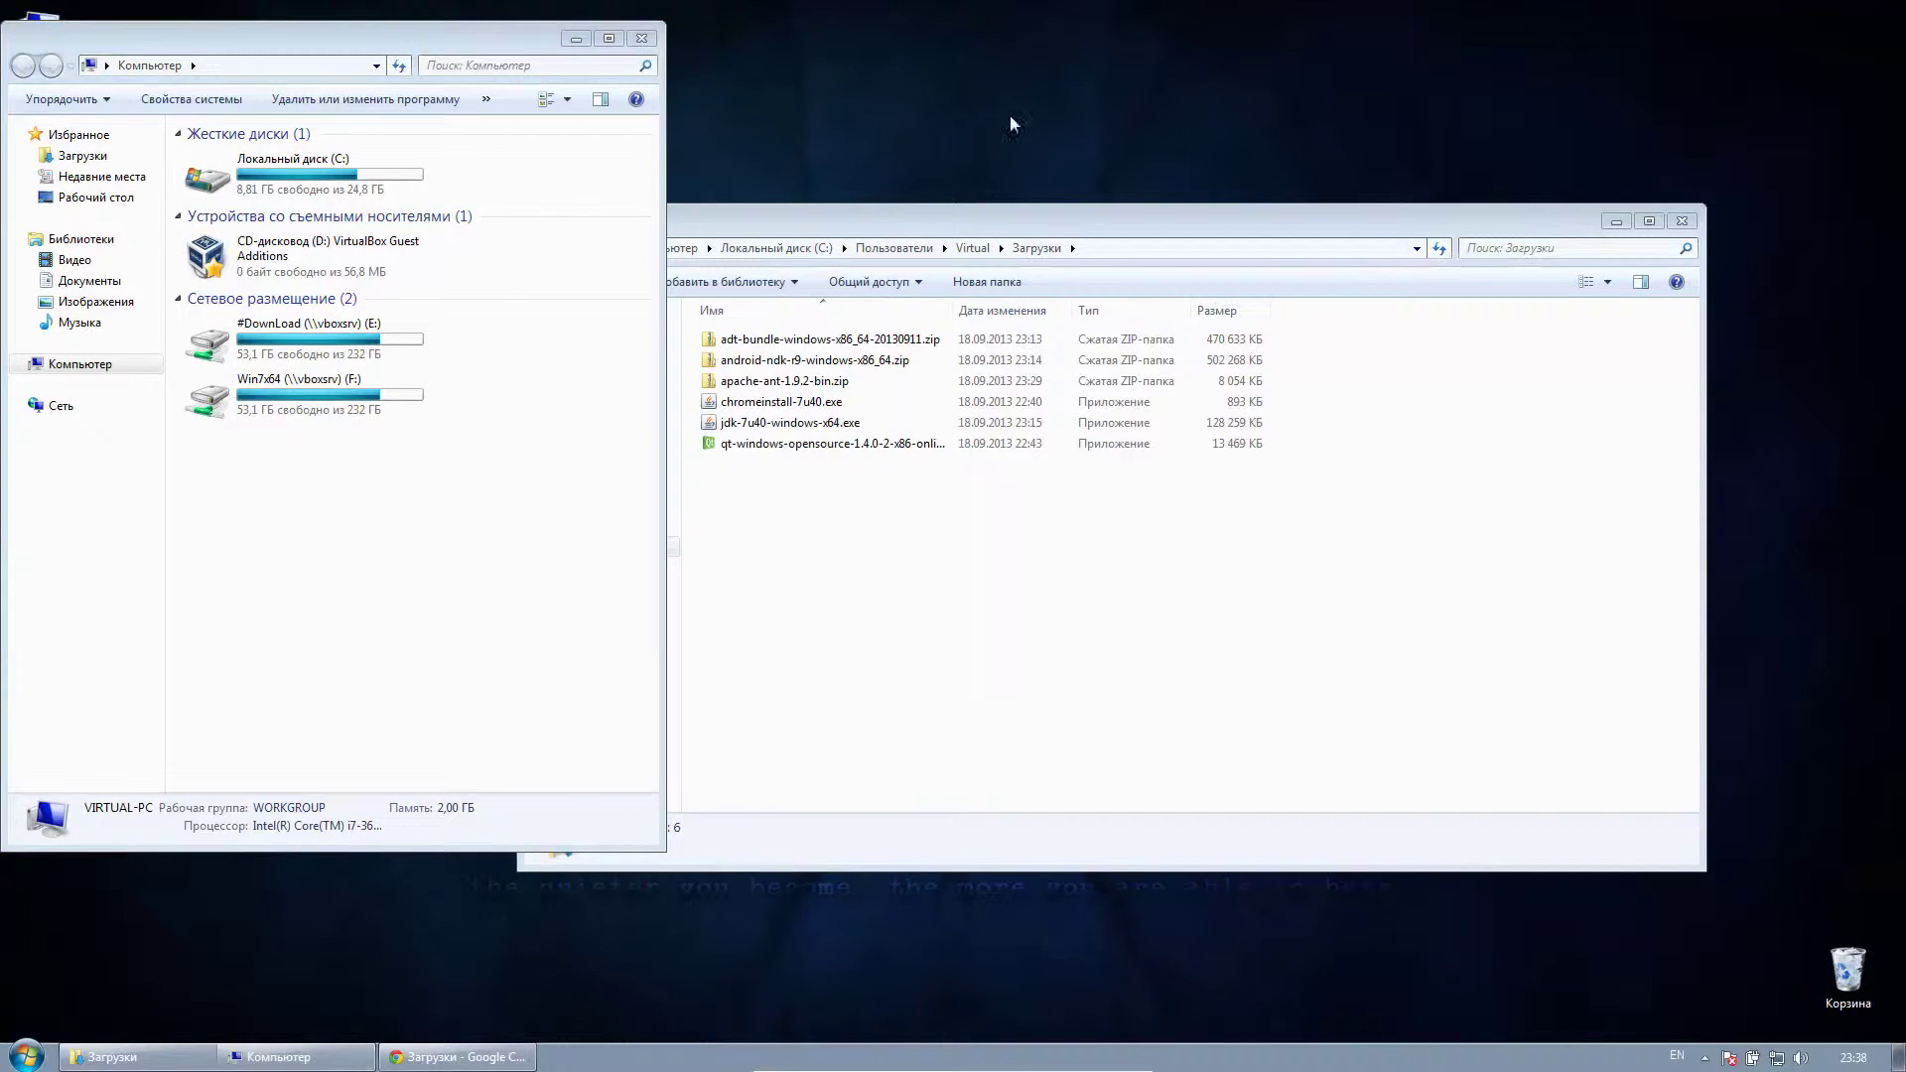
{"action": "left_click", "coordinate": [991, 228]}
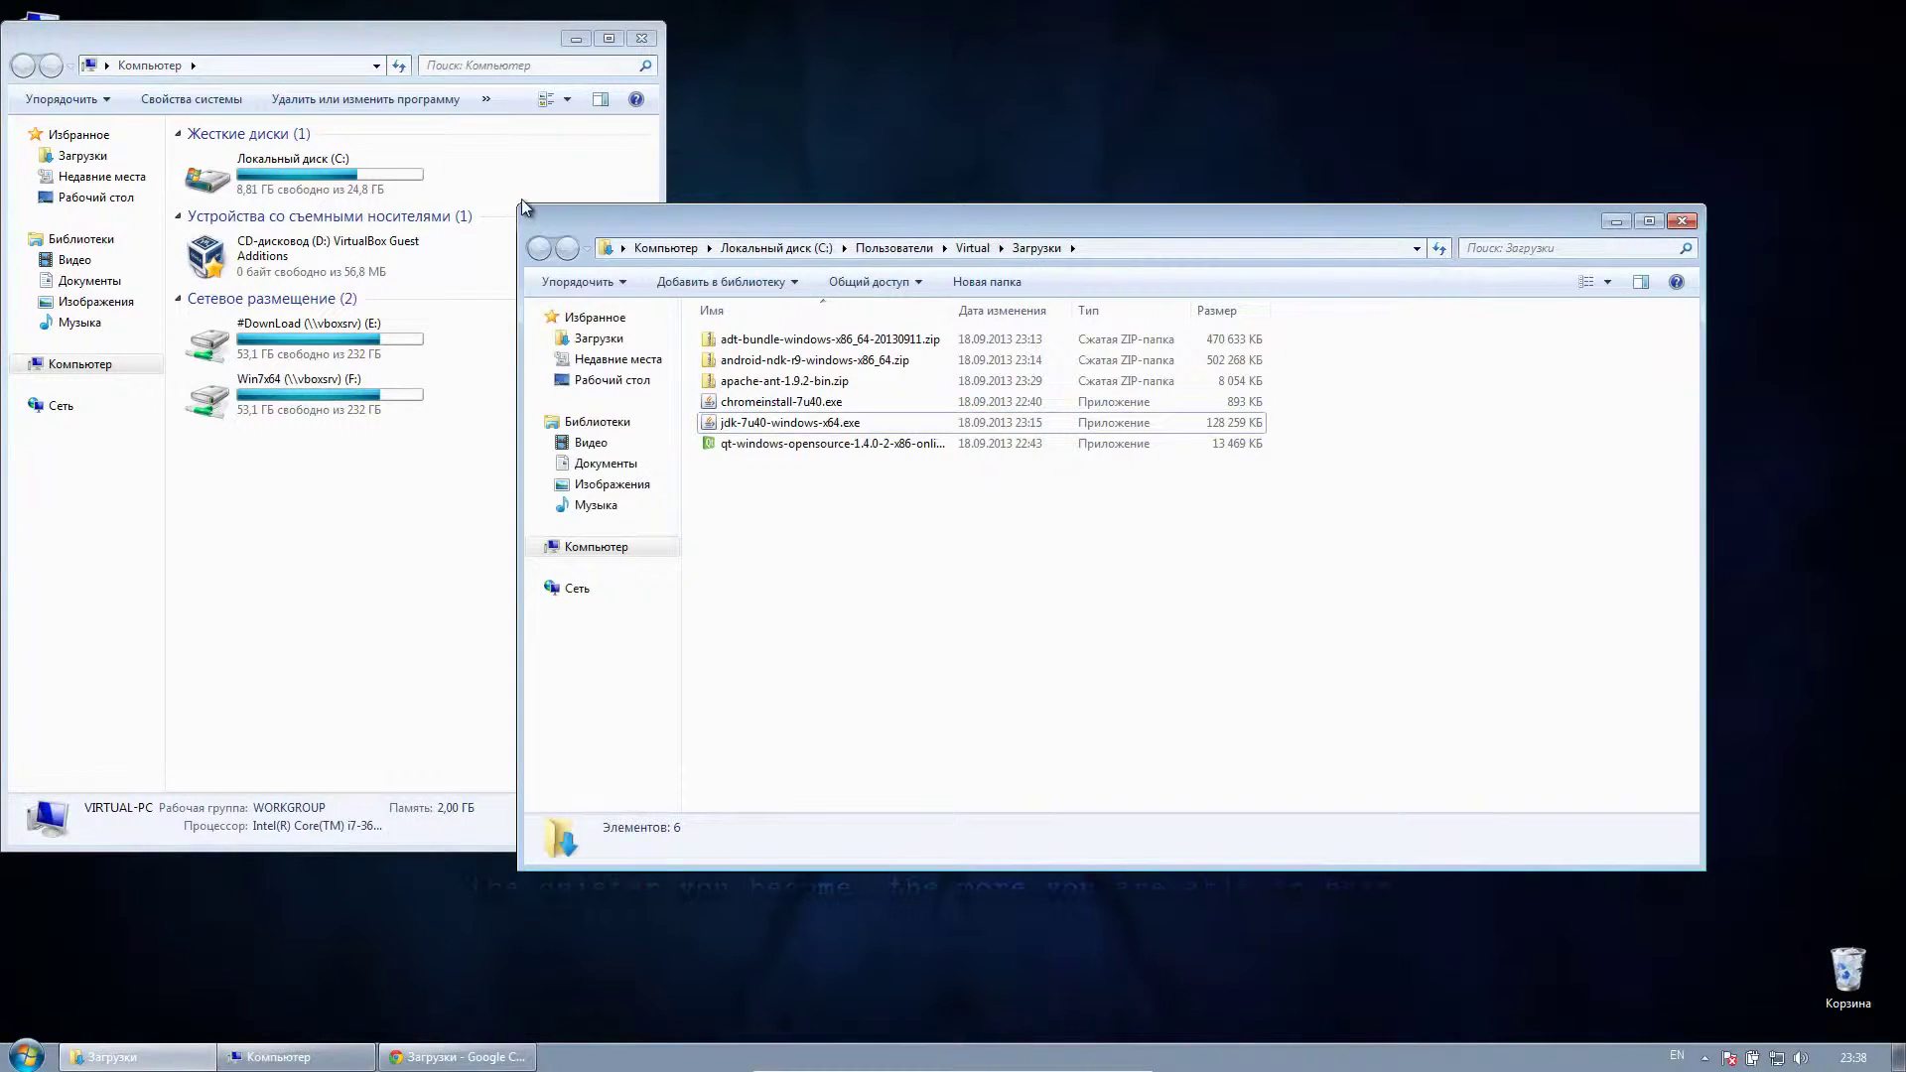
{"action": "left_click_drag", "start_coordinate": [520, 207], "coordinate": [708, 40]}
- Create a folder named Android on Локальный диск (C:) and open it
{"action": "double_click", "coordinate": [342, 170]}
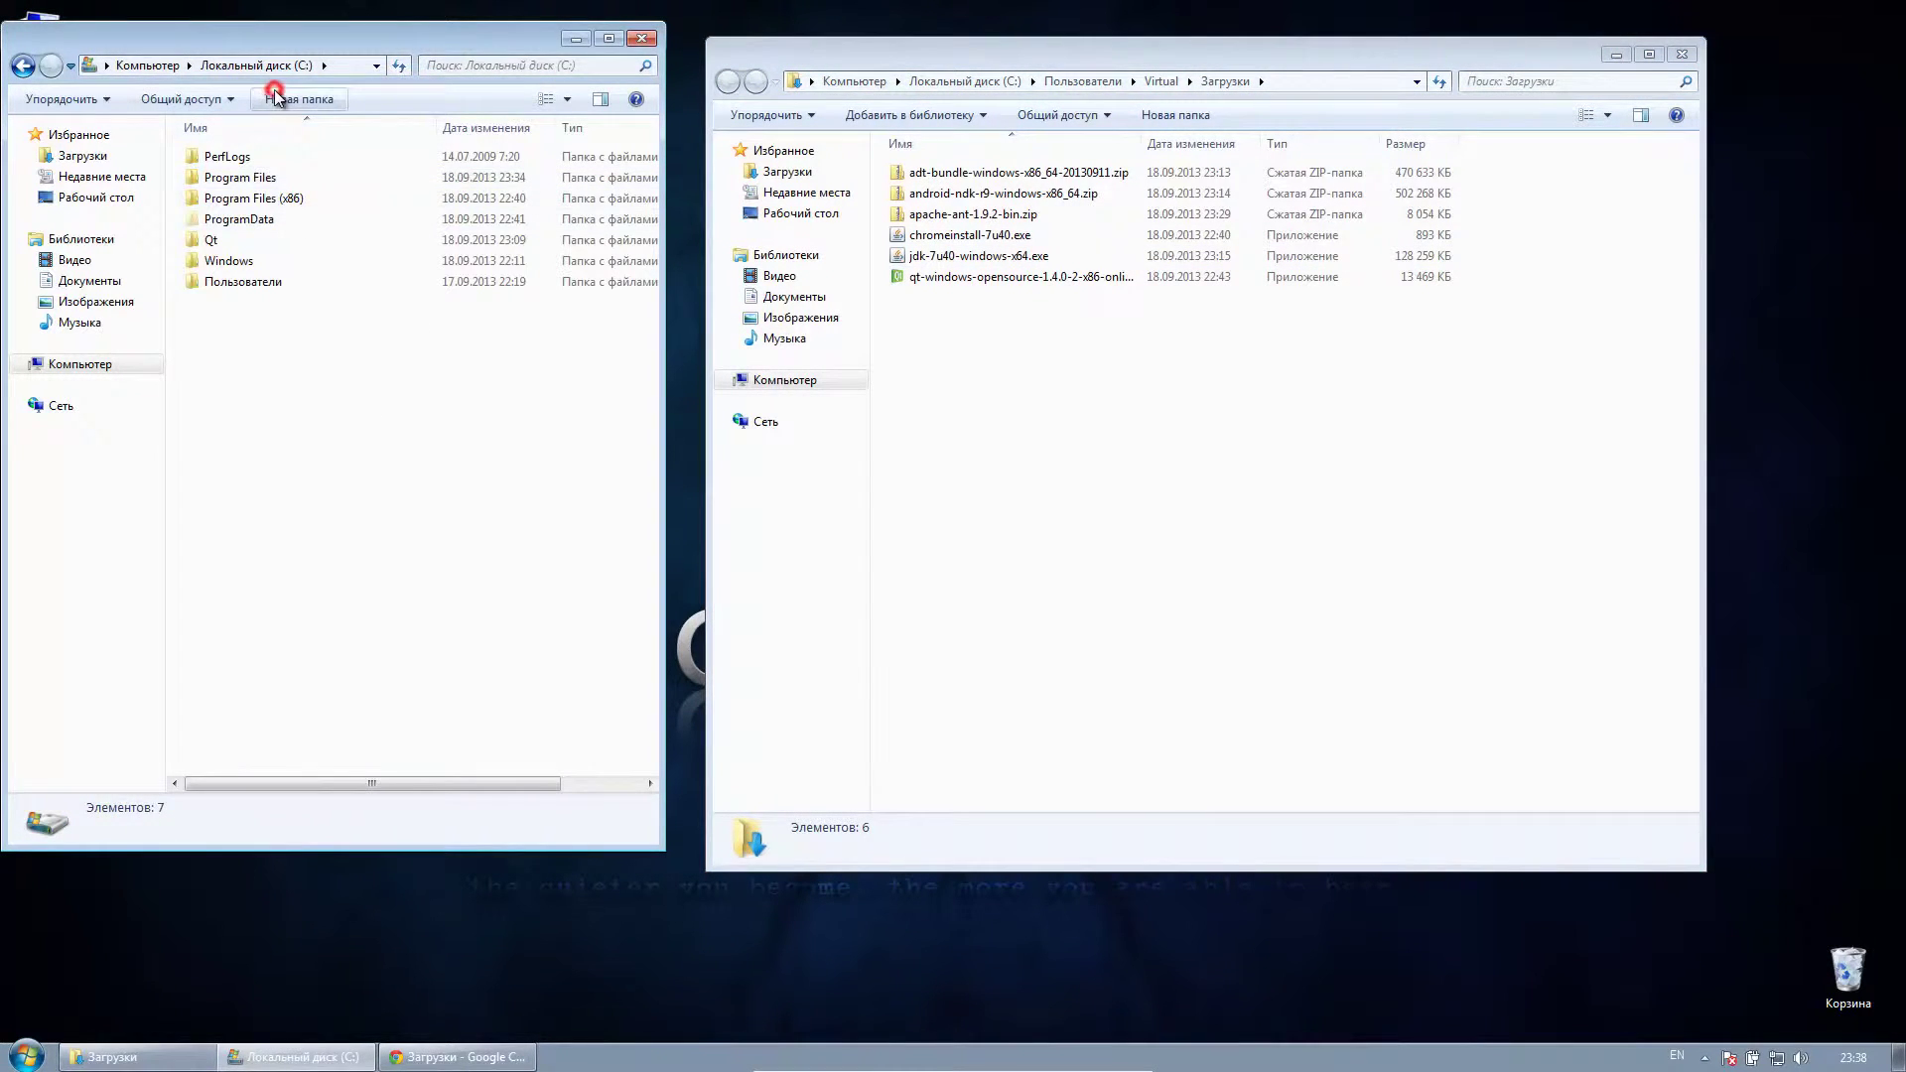
{"action": "left_click", "coordinate": [275, 96]}
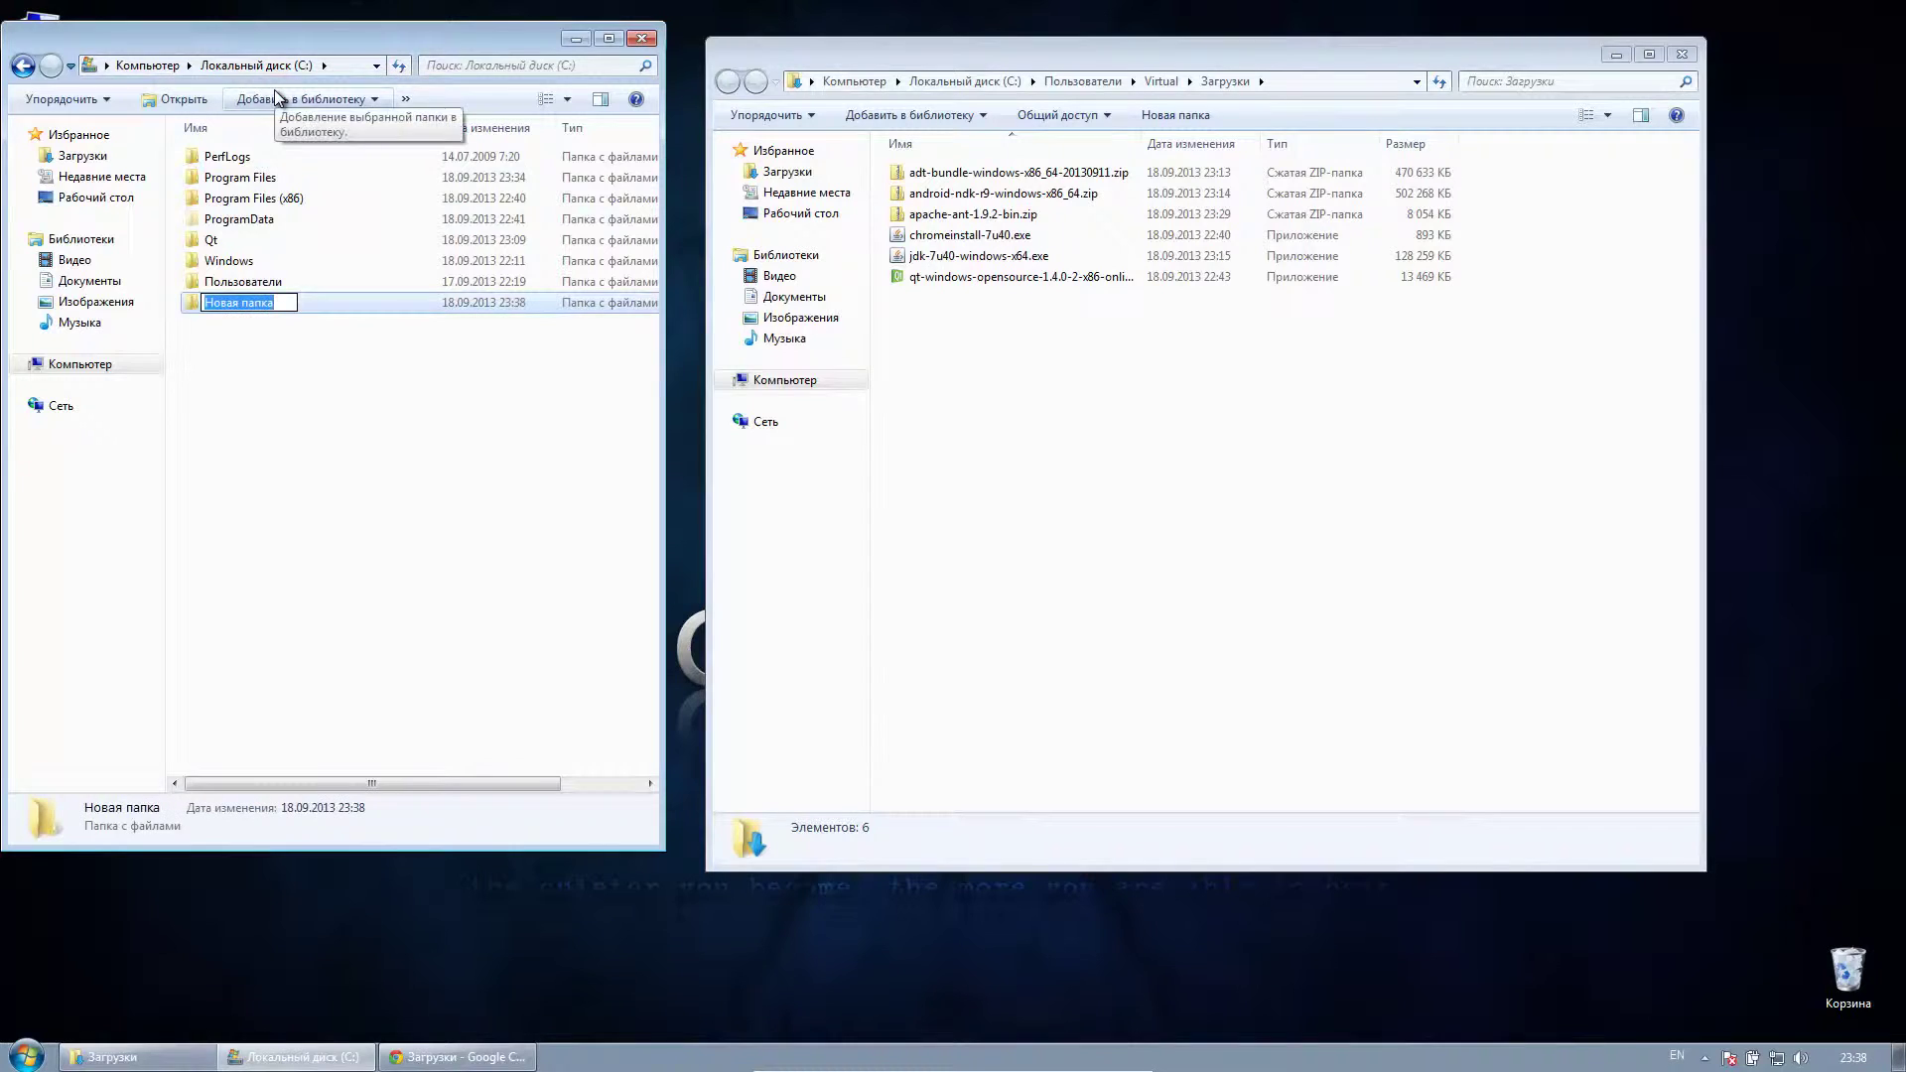
{"action": "type", "text": "Android"}
{"action": "key", "text": "Return"}
{"action": "key", "text": "Return"}
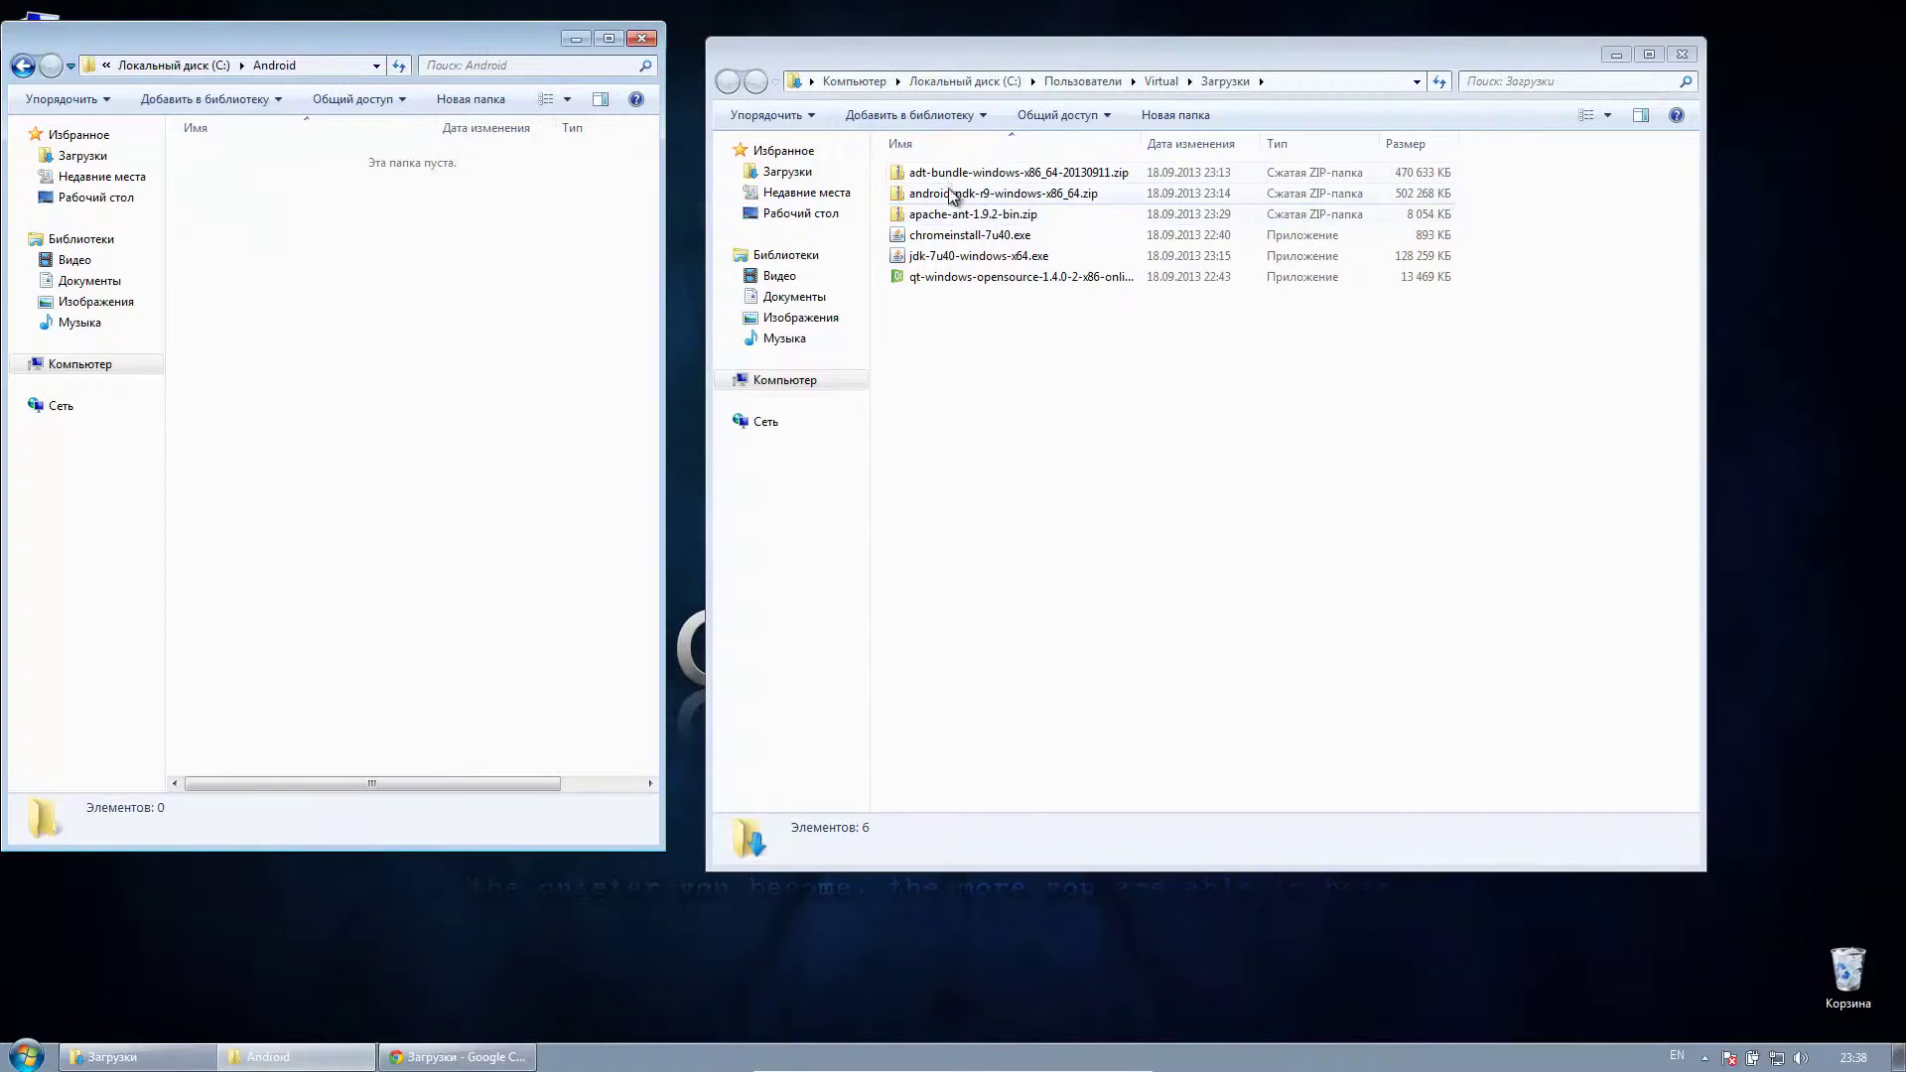
{"action": "left_click_drag", "start_coordinate": [951, 179], "coordinate": [451, 282]}
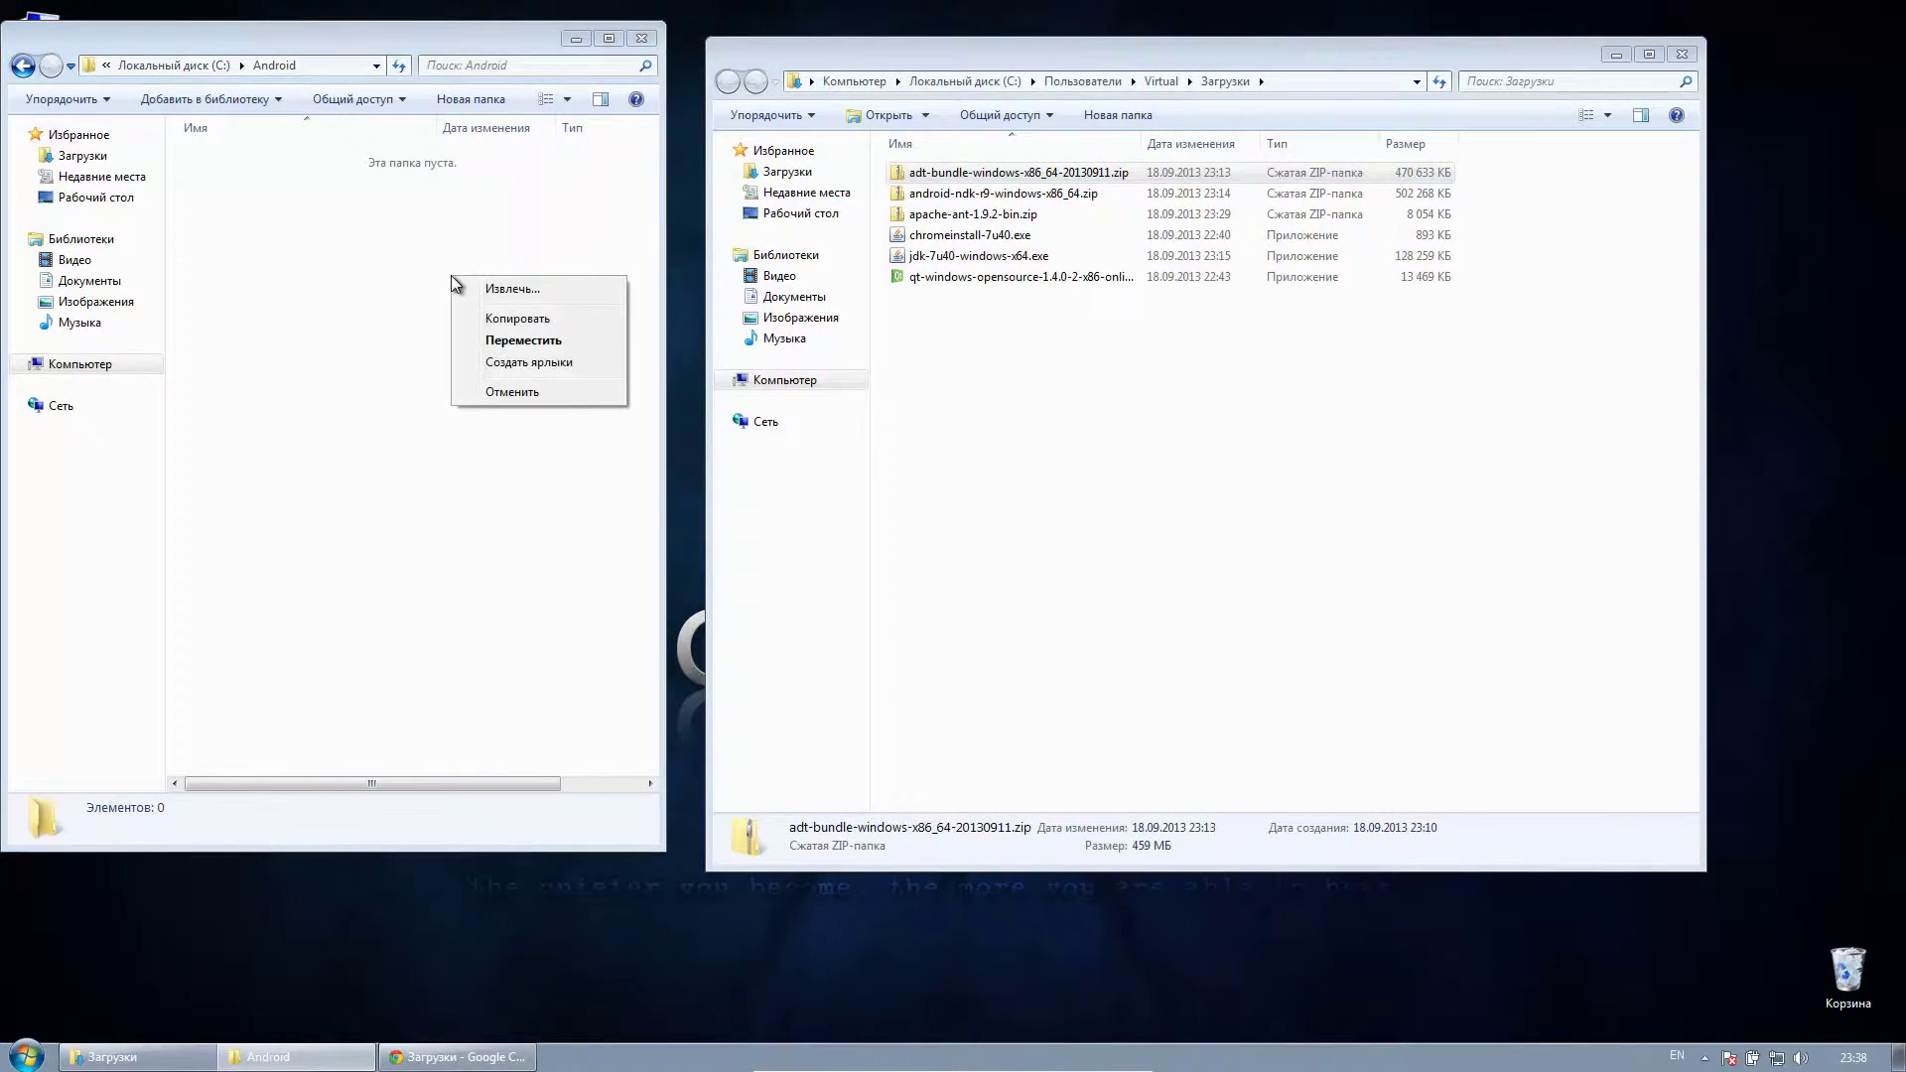
{"action": "left_click", "coordinate": [457, 286]}
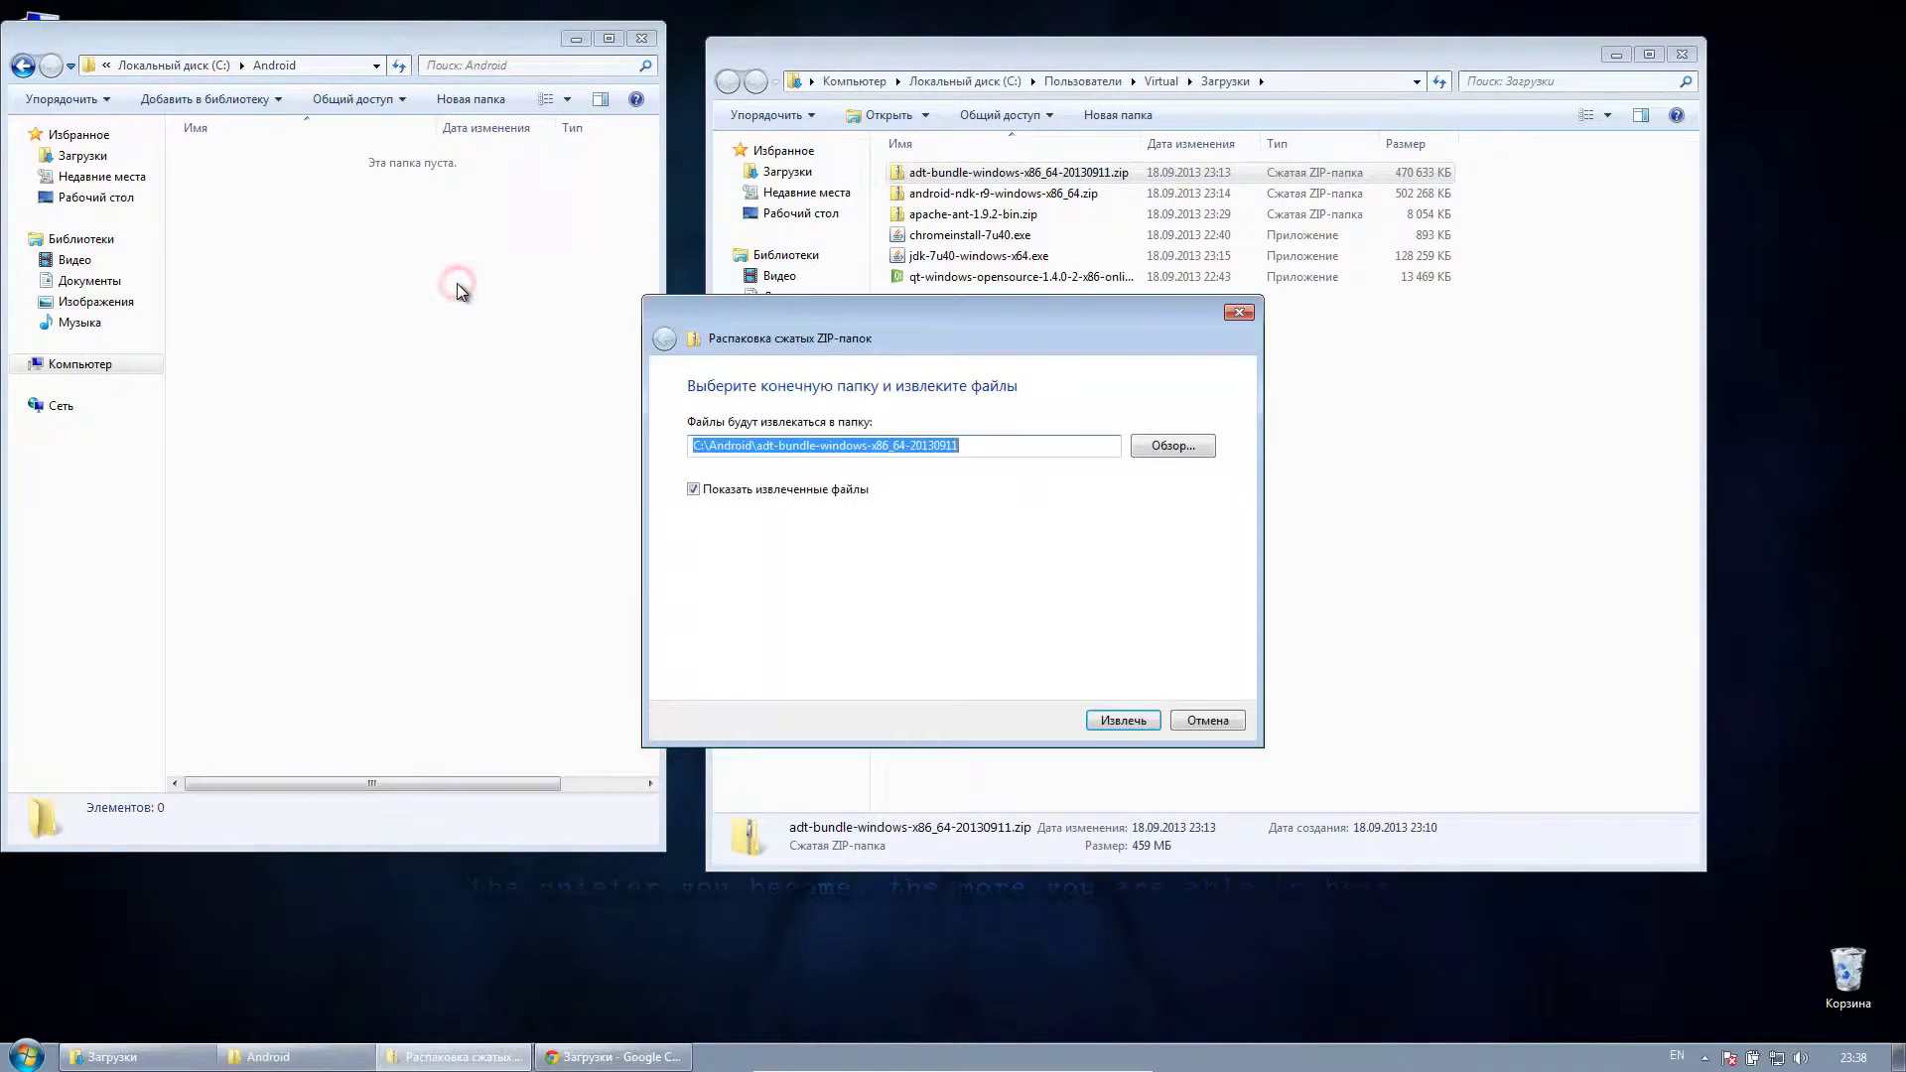
{"action": "left_click", "coordinate": [1125, 721]}
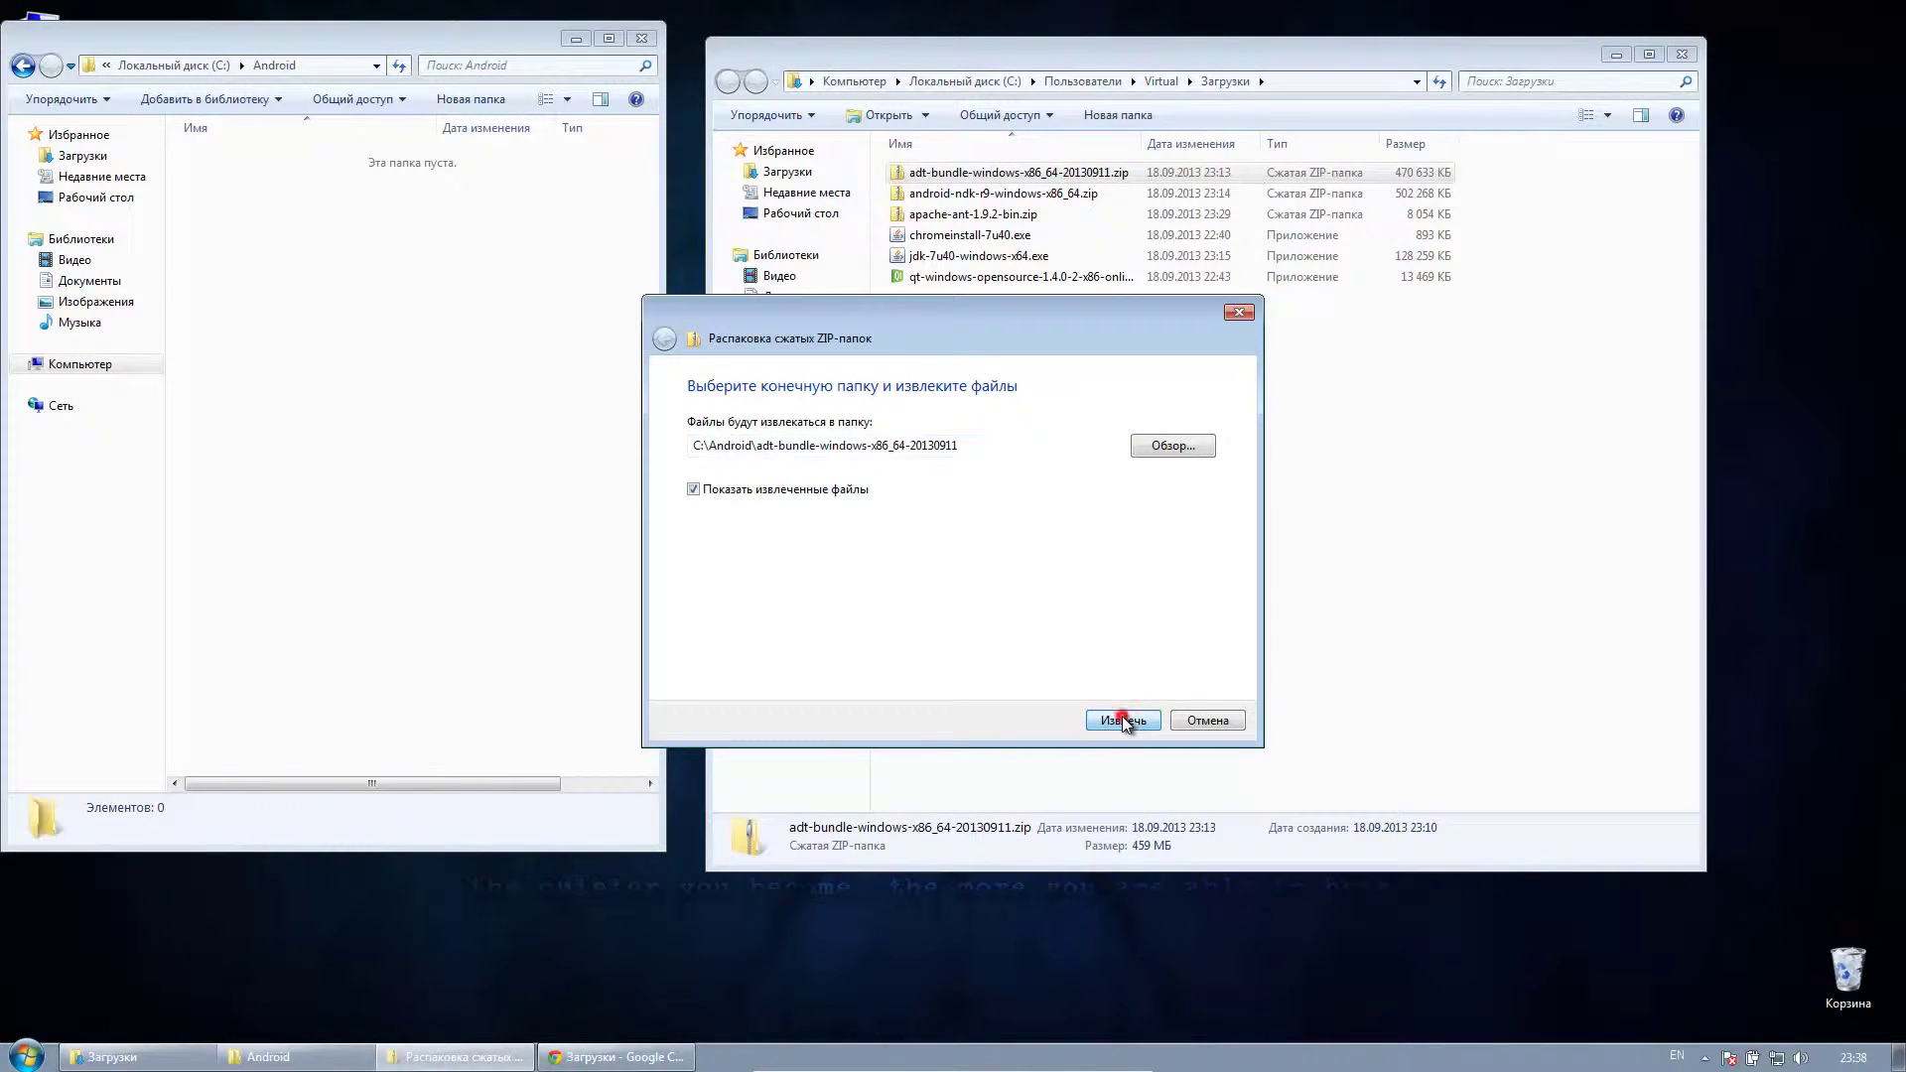
{"action": "left_click", "coordinate": [1123, 719]}
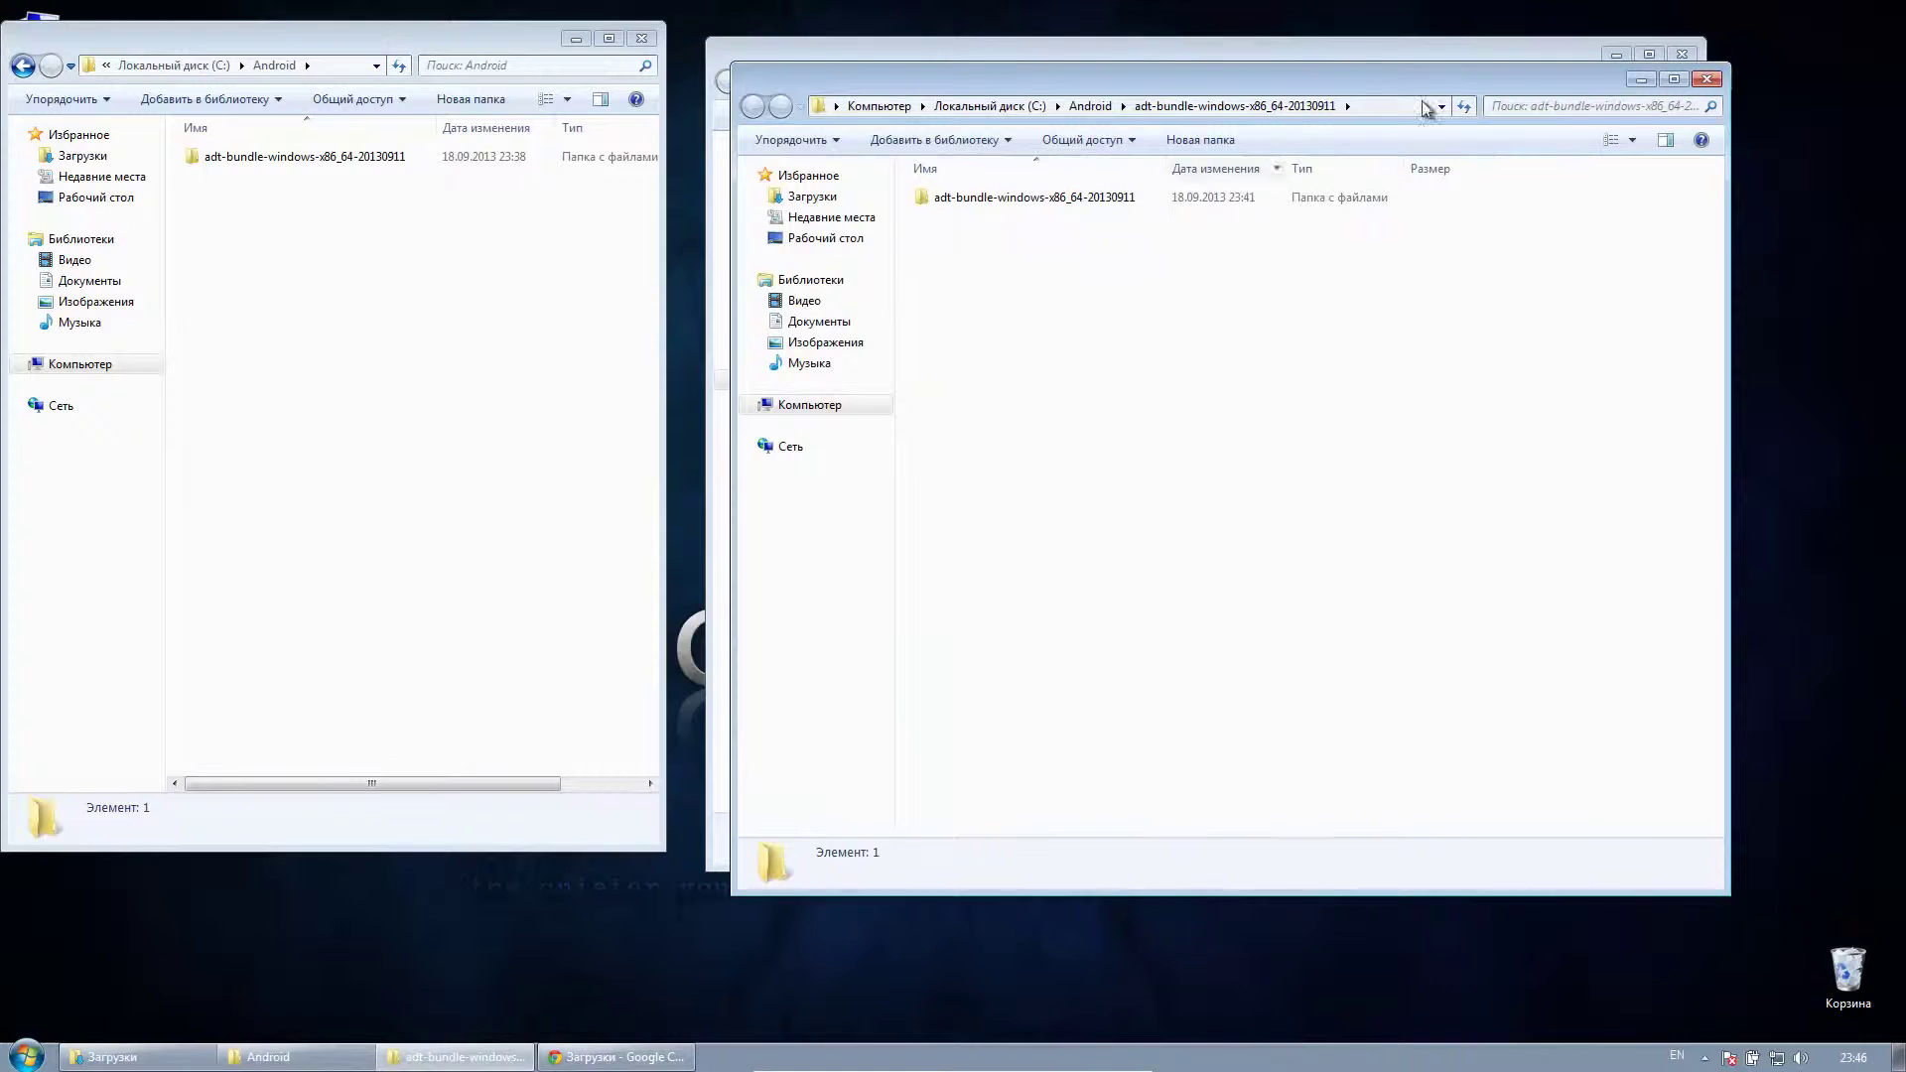
{"action": "left_click", "coordinate": [1706, 78]}
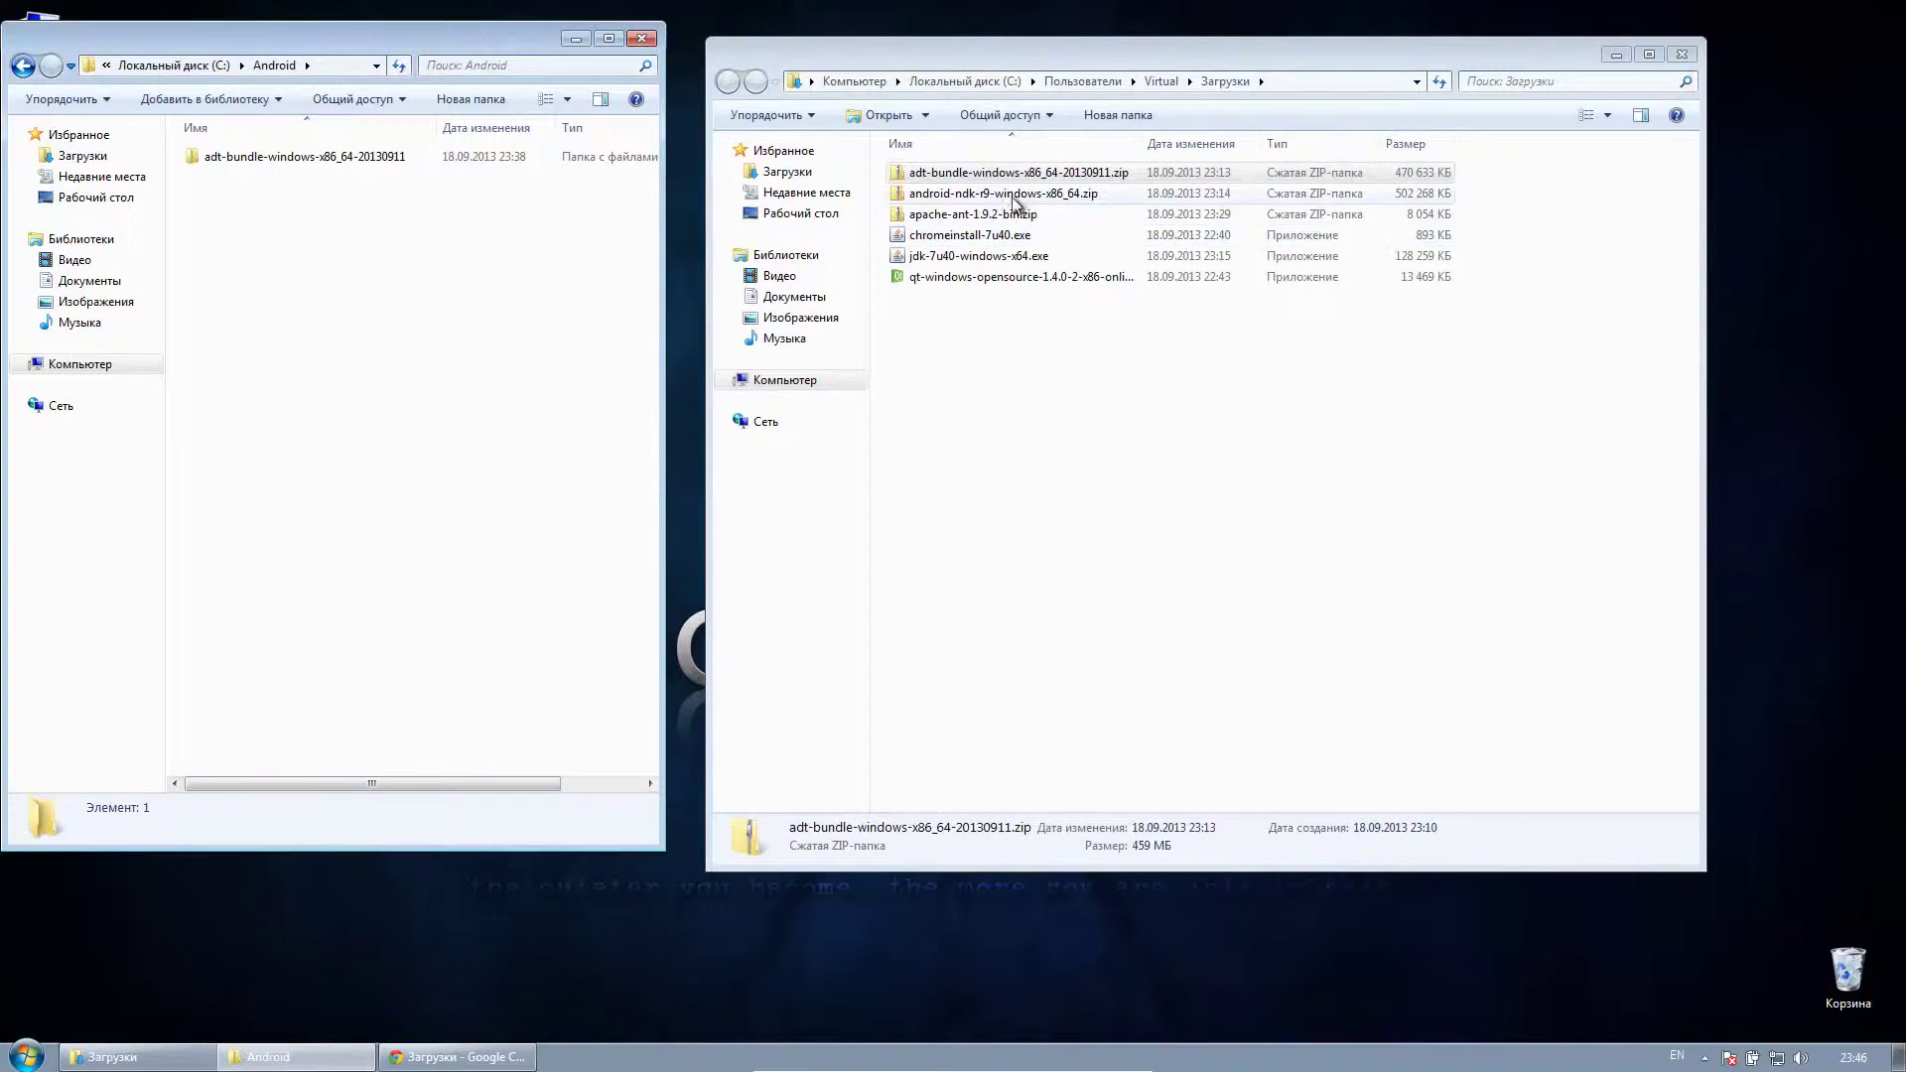
- Extract android-ndk-r9-windows-x86_64.zip into its own folder in C:\Android and close the extracted folder's window
{"action": "left_click", "coordinate": [949, 202]}
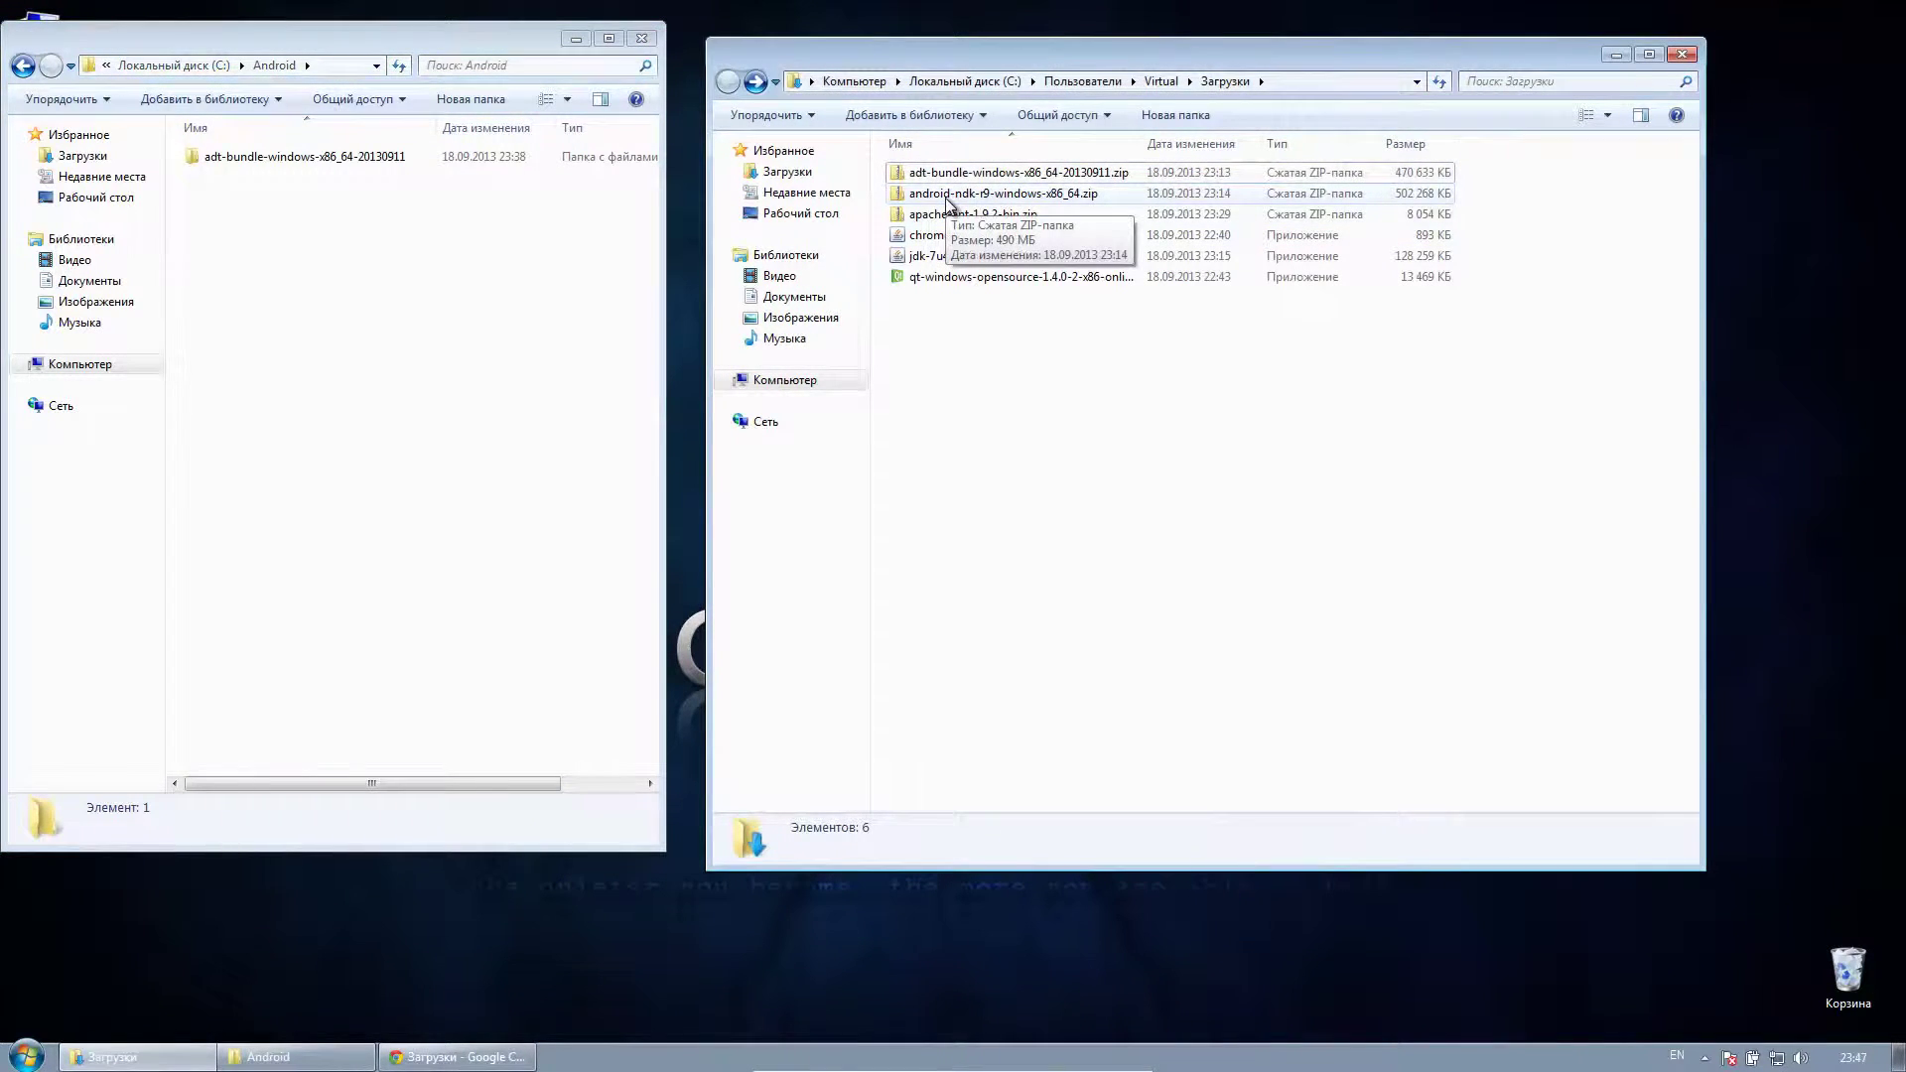
{"action": "left_click", "coordinate": [949, 195]}
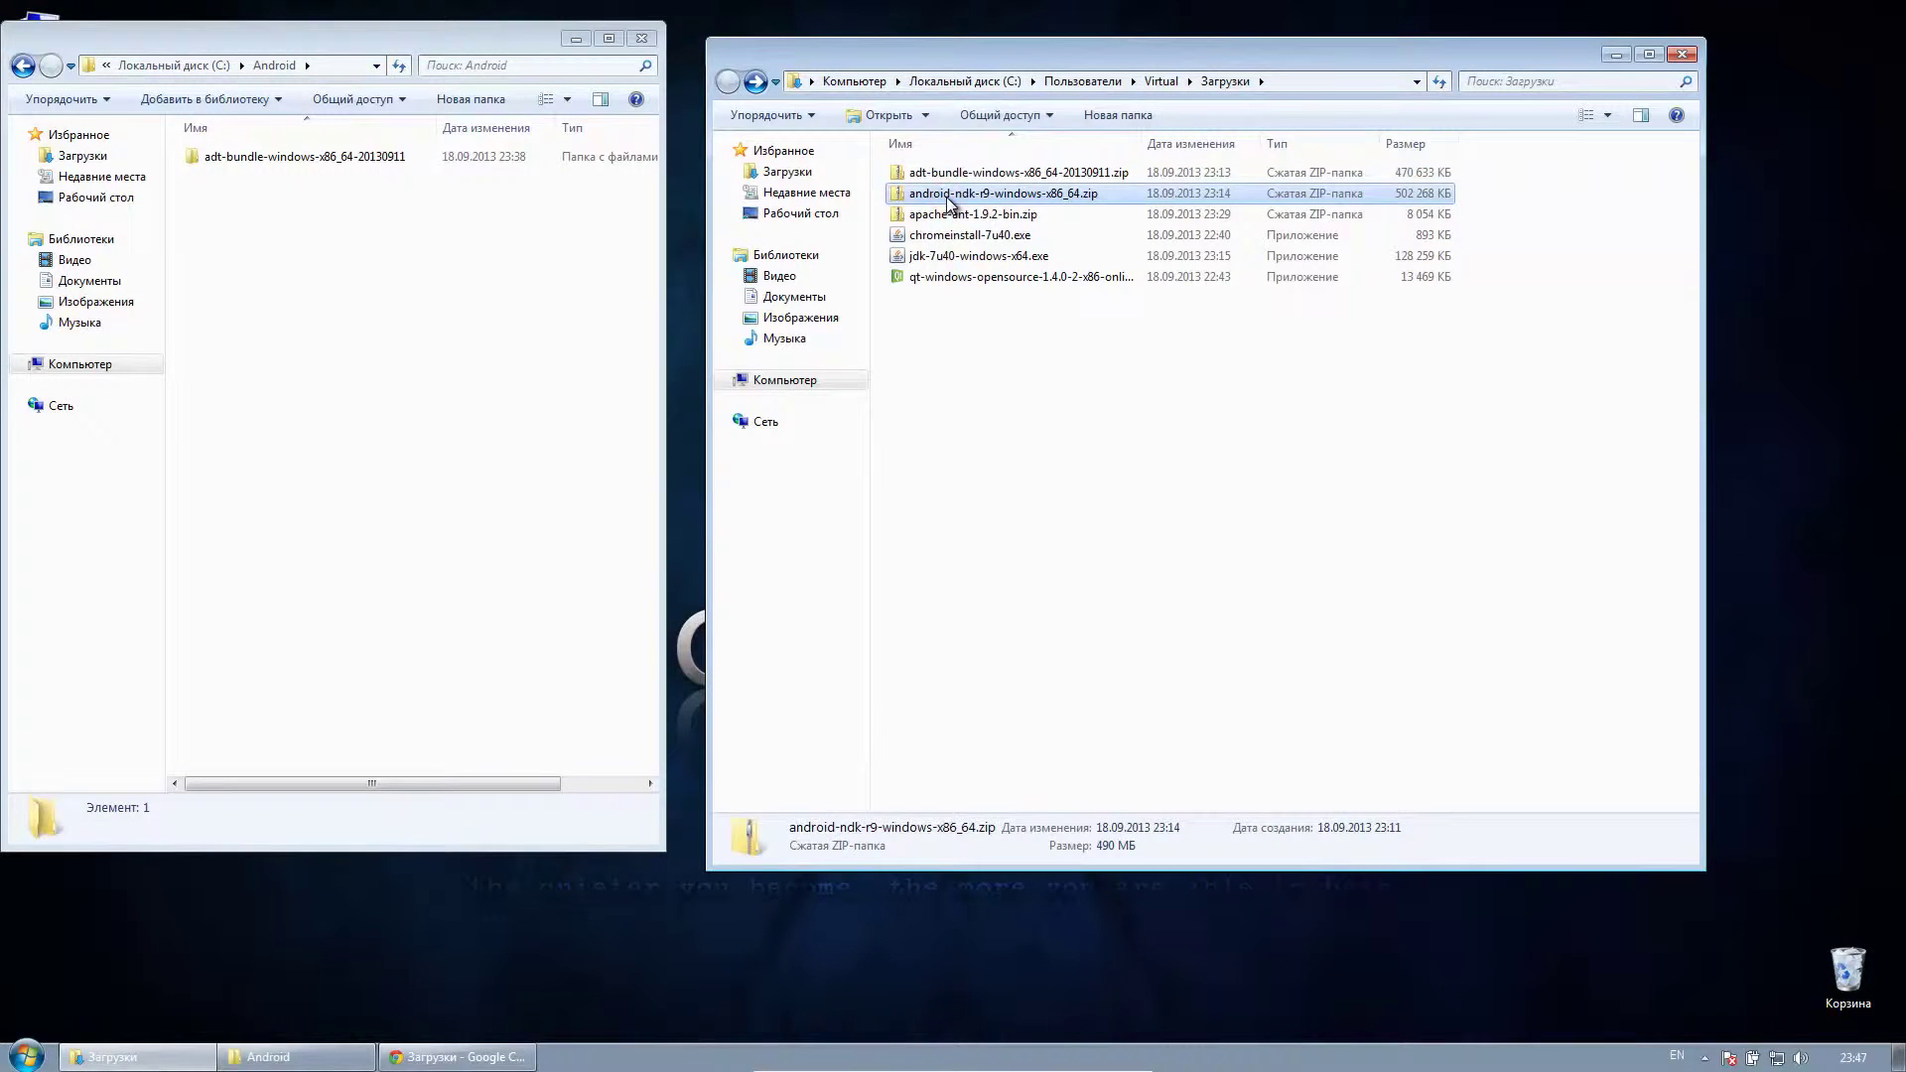
{"action": "left_click_drag", "start_coordinate": [949, 202], "coordinate": [467, 284]}
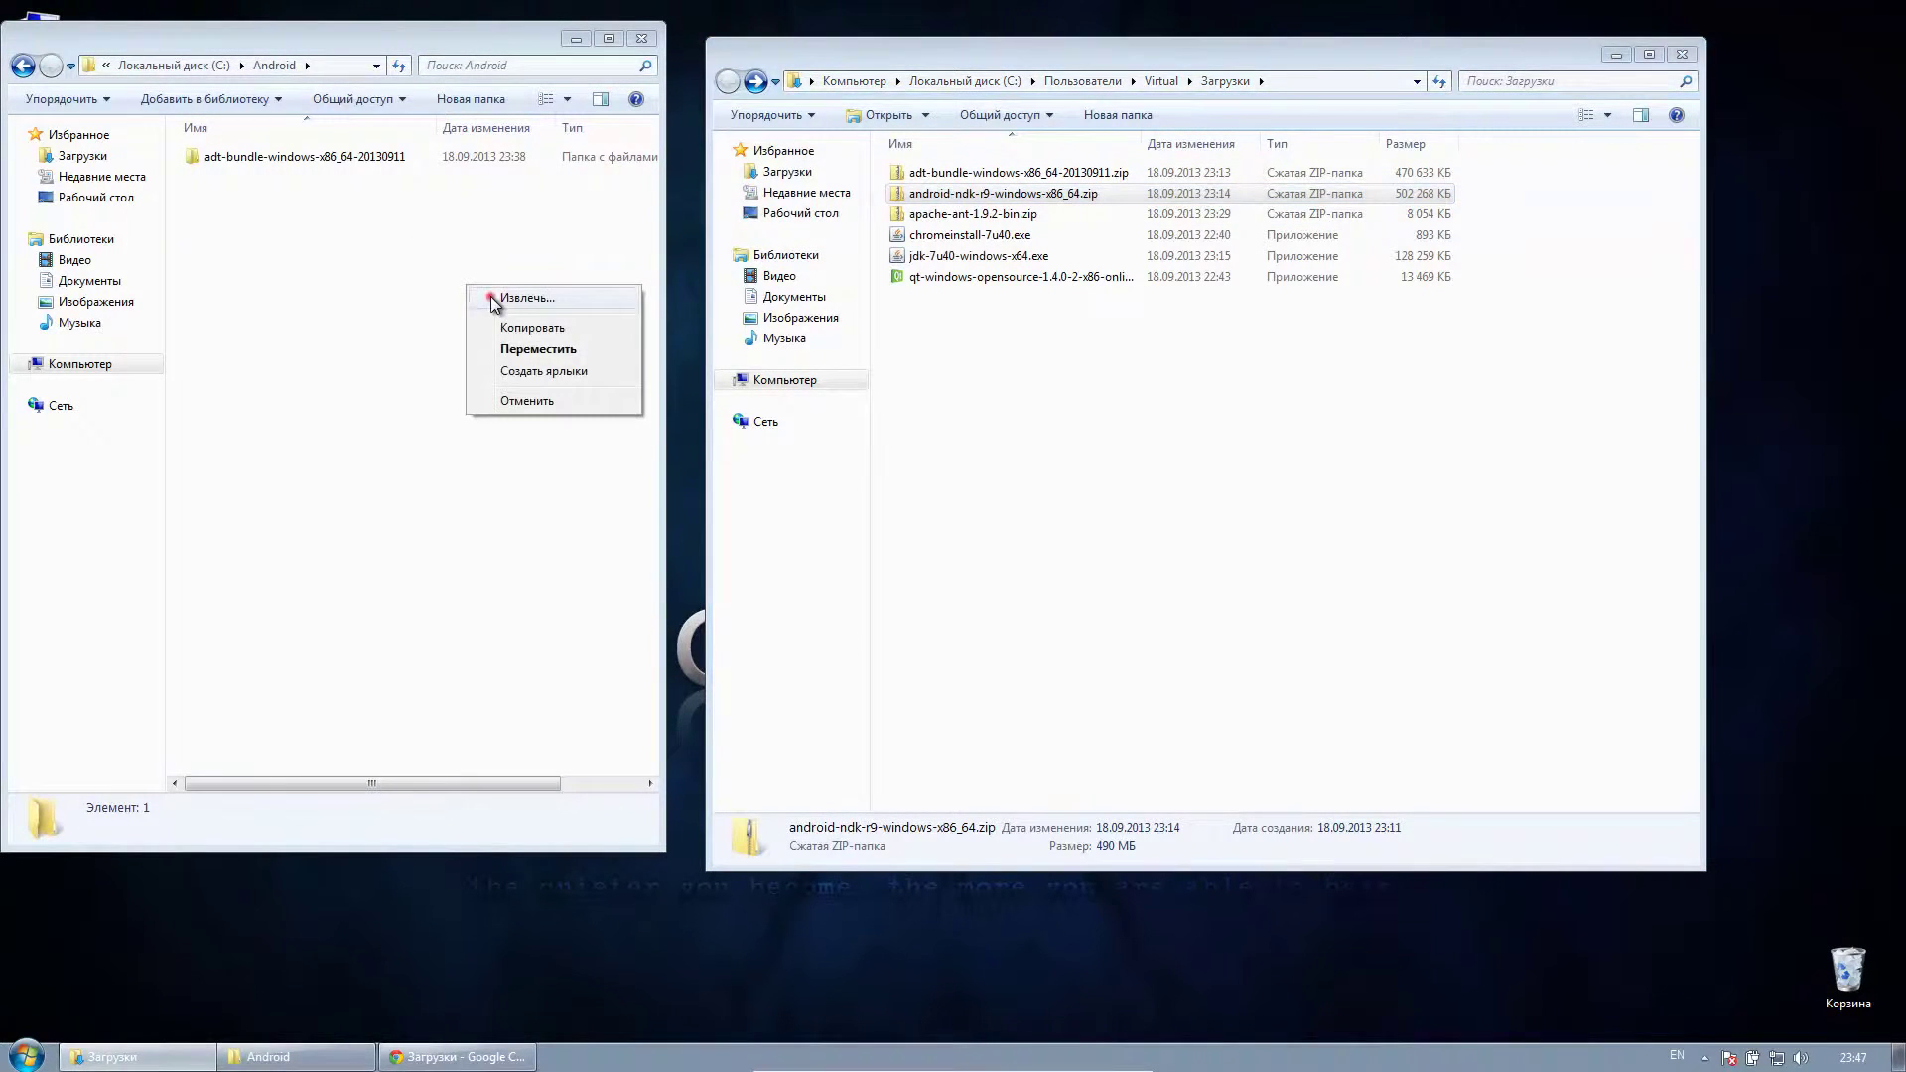
{"action": "left_click", "coordinate": [523, 298]}
{"action": "left_click", "coordinate": [1123, 720]}
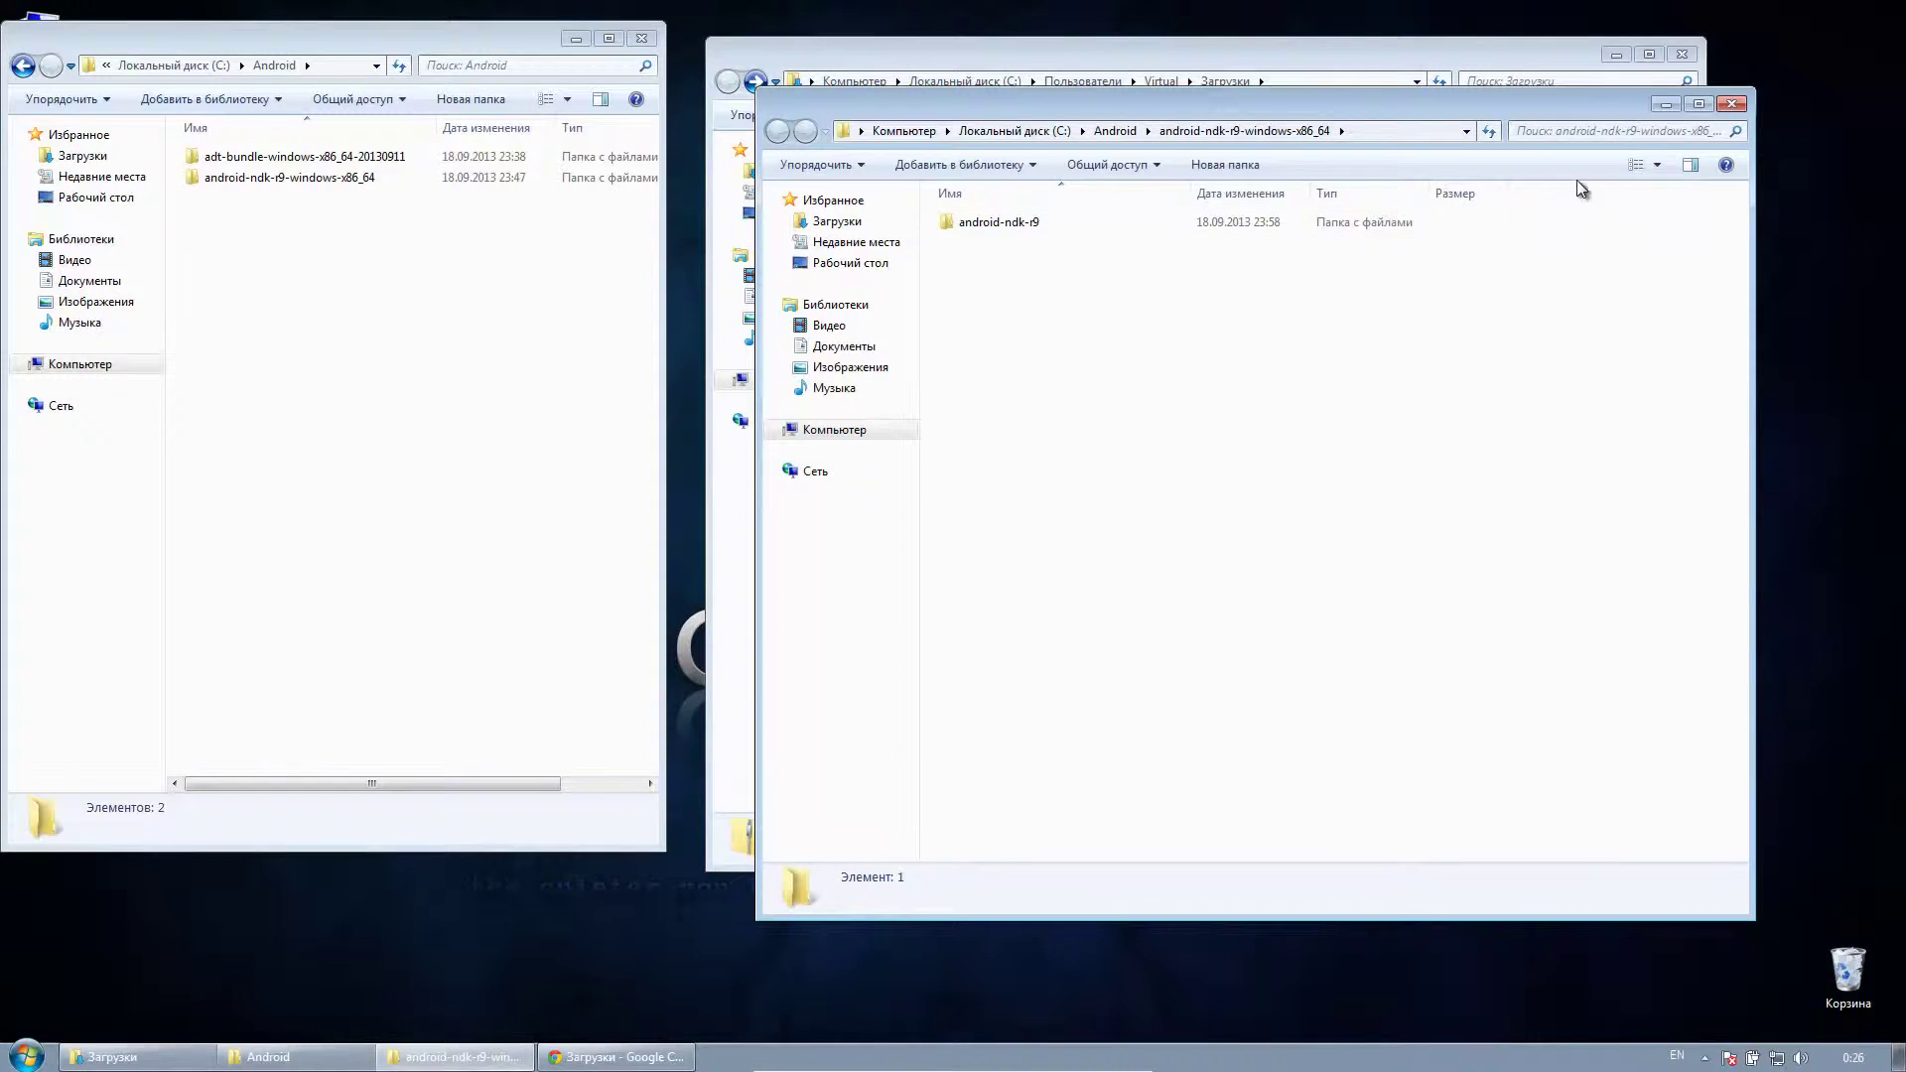
{"action": "left_click", "coordinate": [1732, 104]}
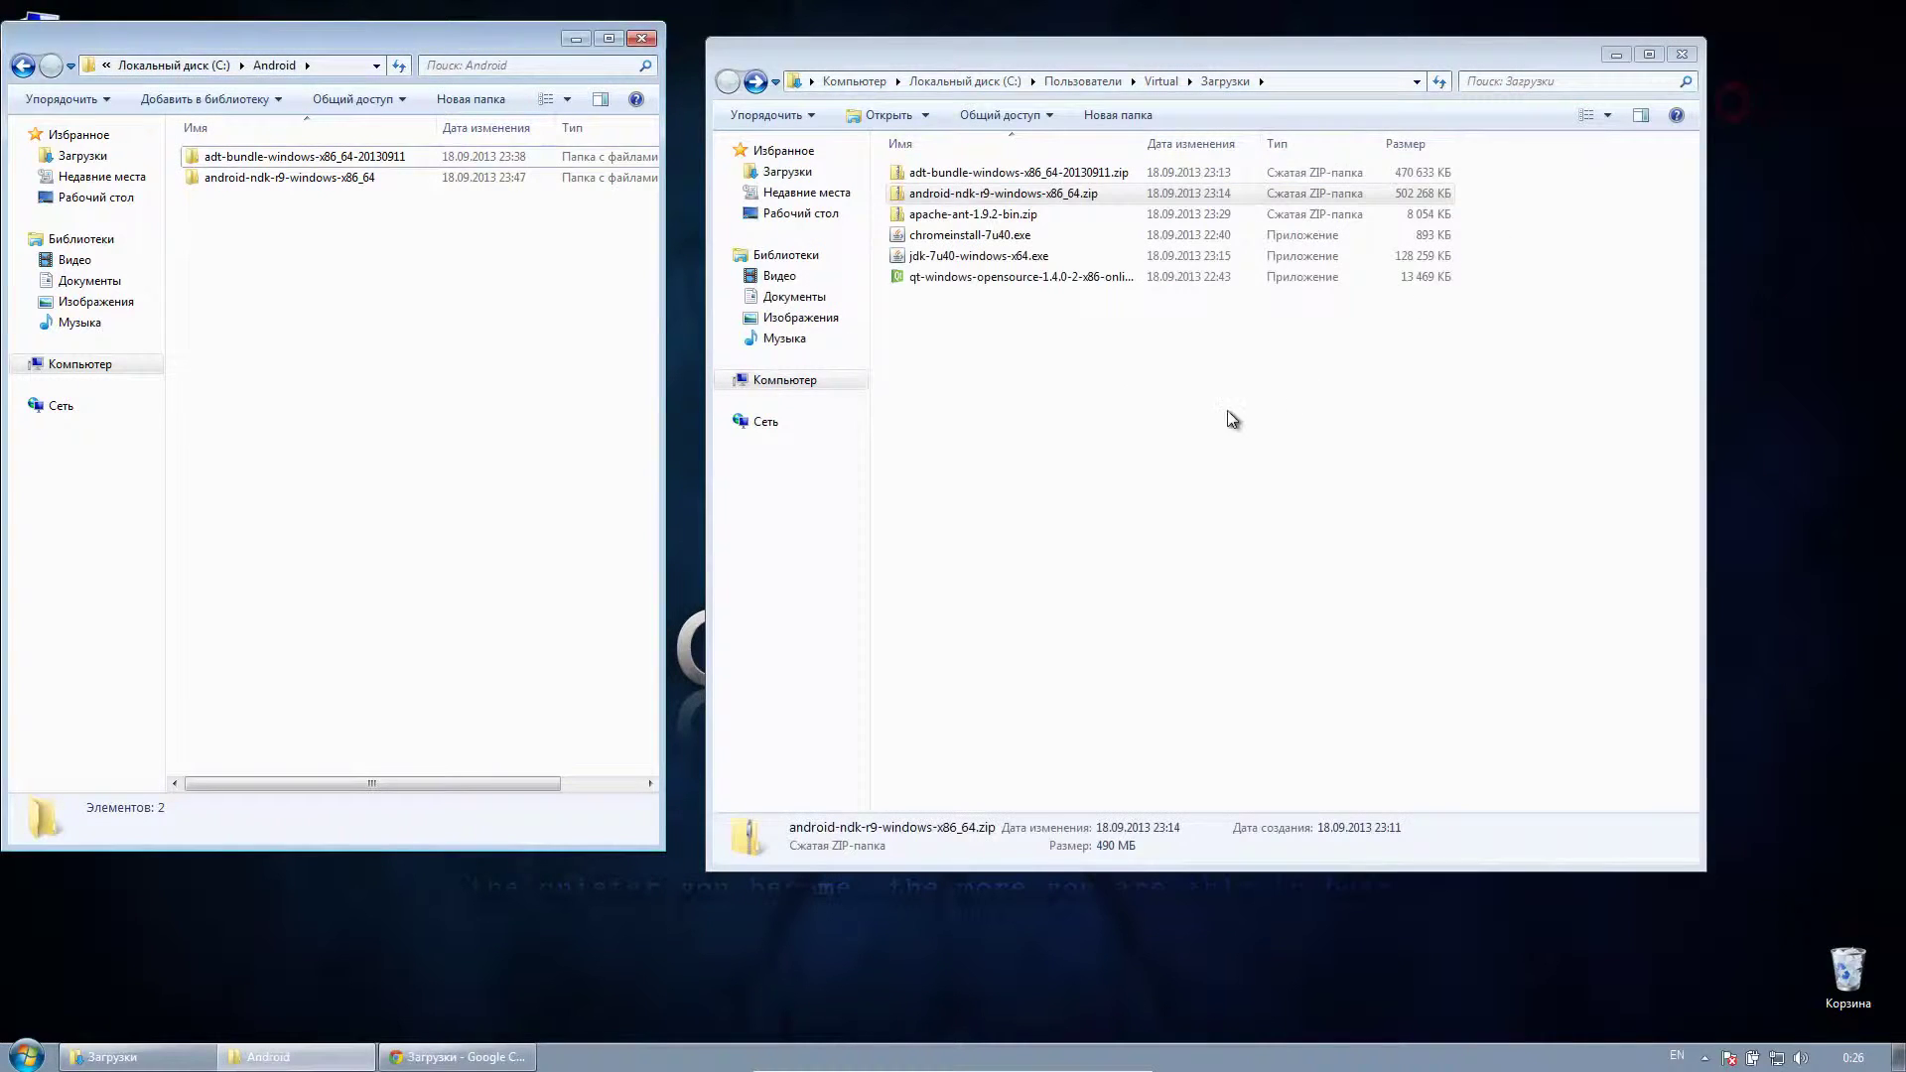
- Extract apache-ant-1.9.2-bin.zip into C:\Android\apache-ant-1.9.2-bin with the option to show extracted files turned off
{"action": "left_click", "coordinate": [1005, 365]}
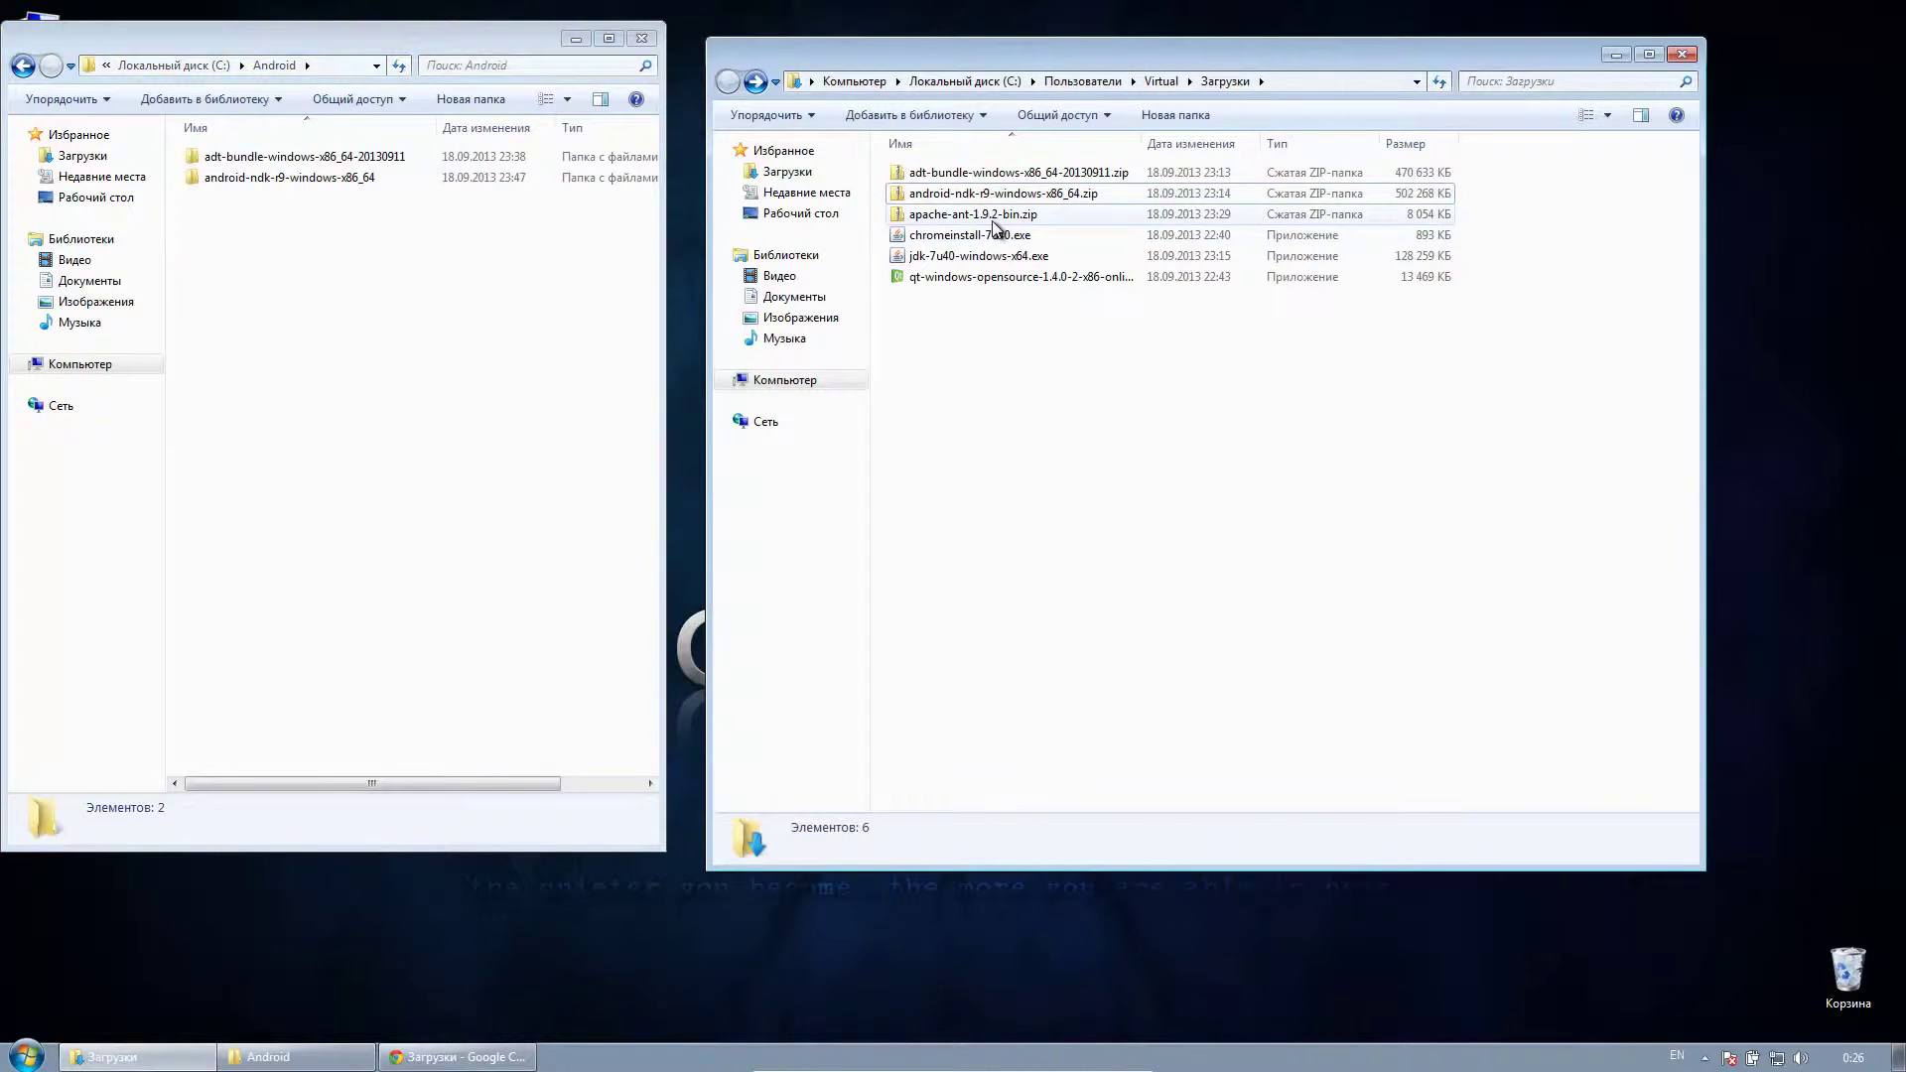
{"action": "left_click_drag", "start_coordinate": [996, 226], "coordinate": [468, 369]}
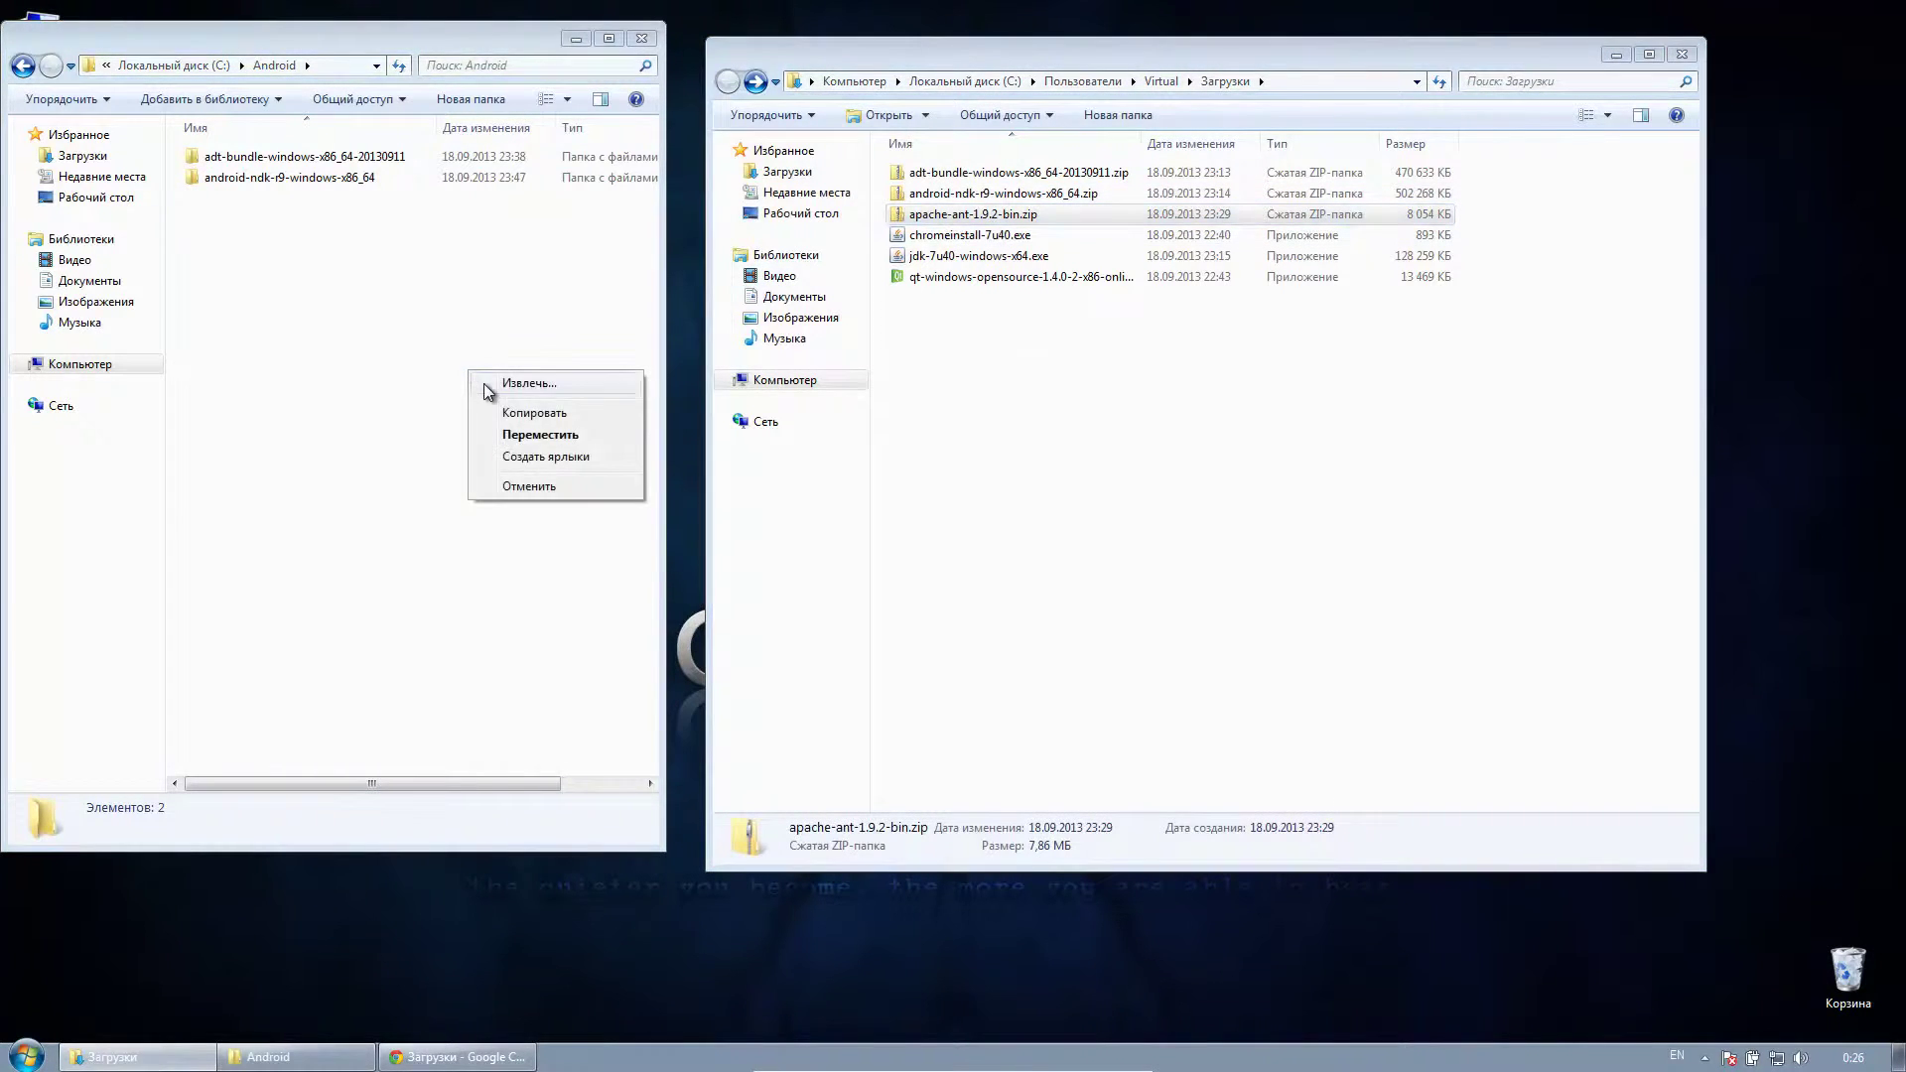
{"action": "left_click", "coordinate": [486, 383]}
{"action": "left_click", "coordinate": [694, 489]}
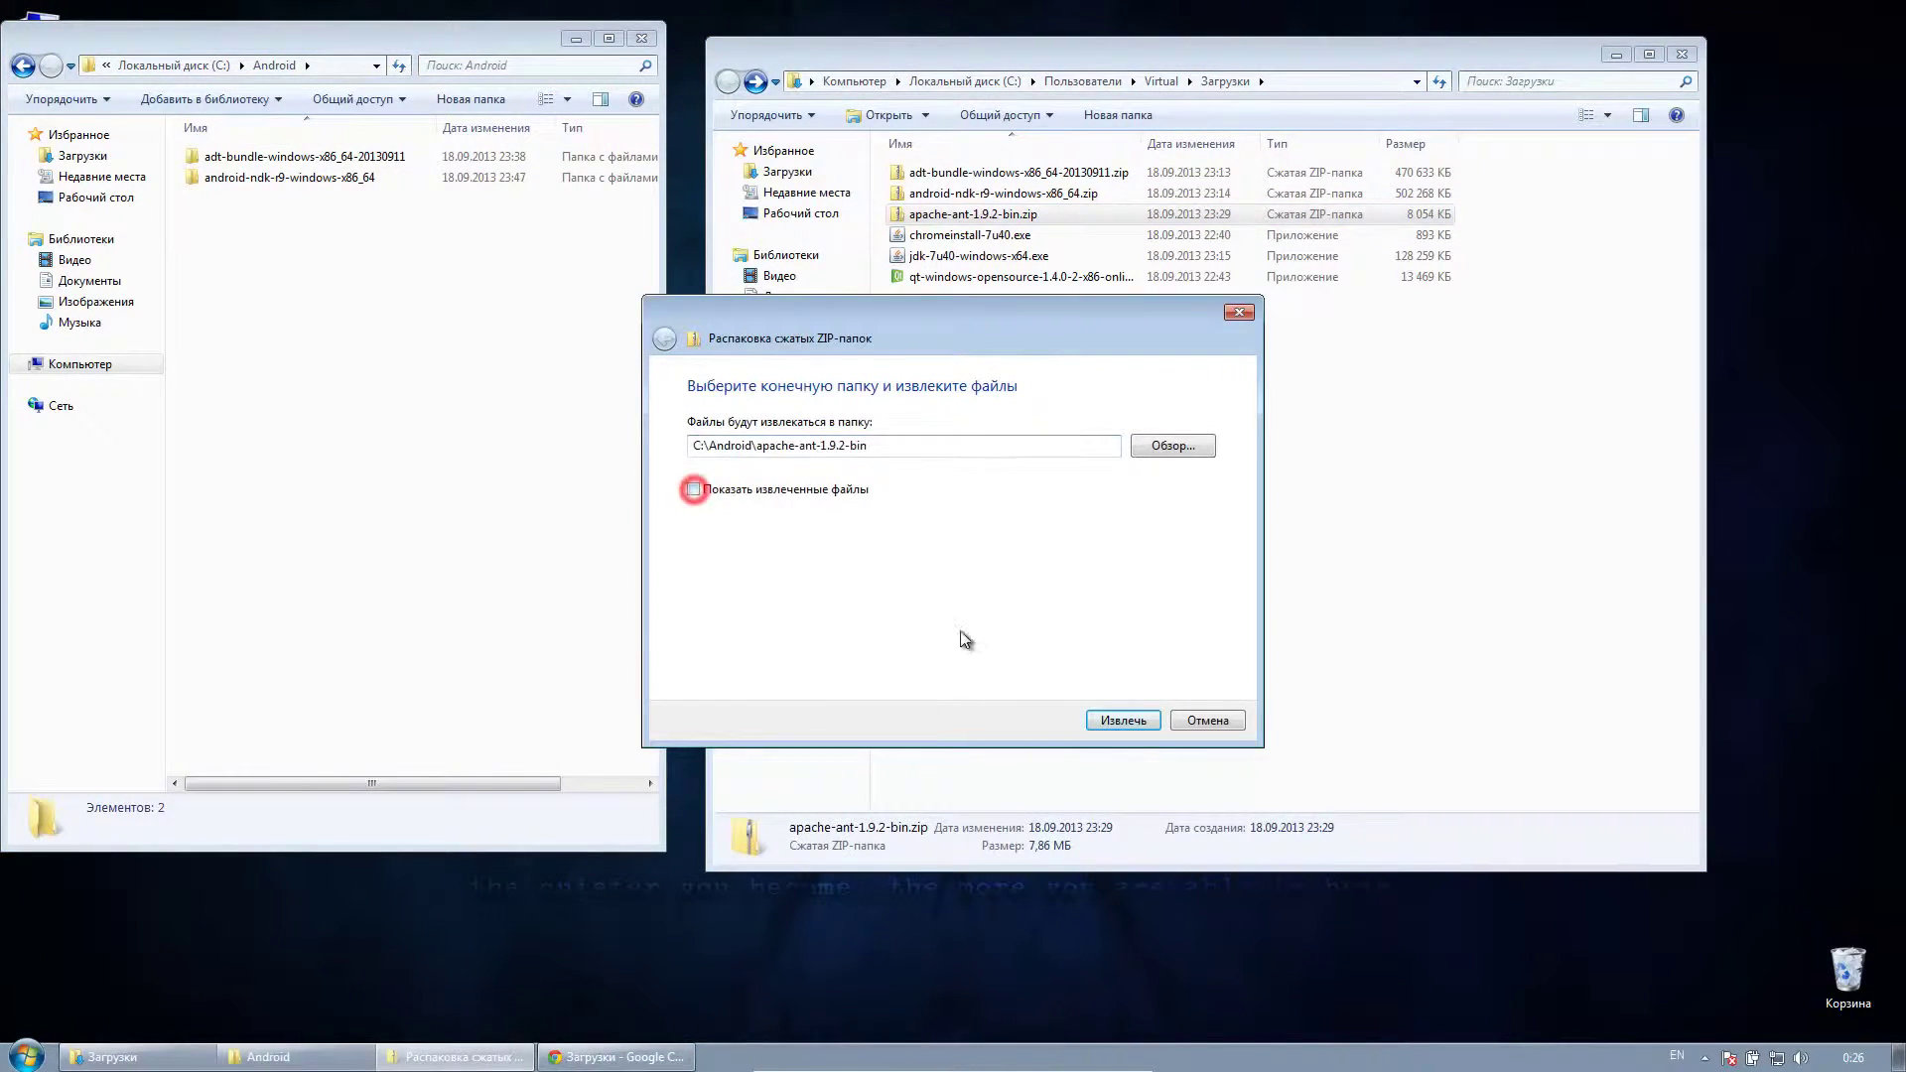
{"action": "left_click", "coordinate": [1120, 720]}
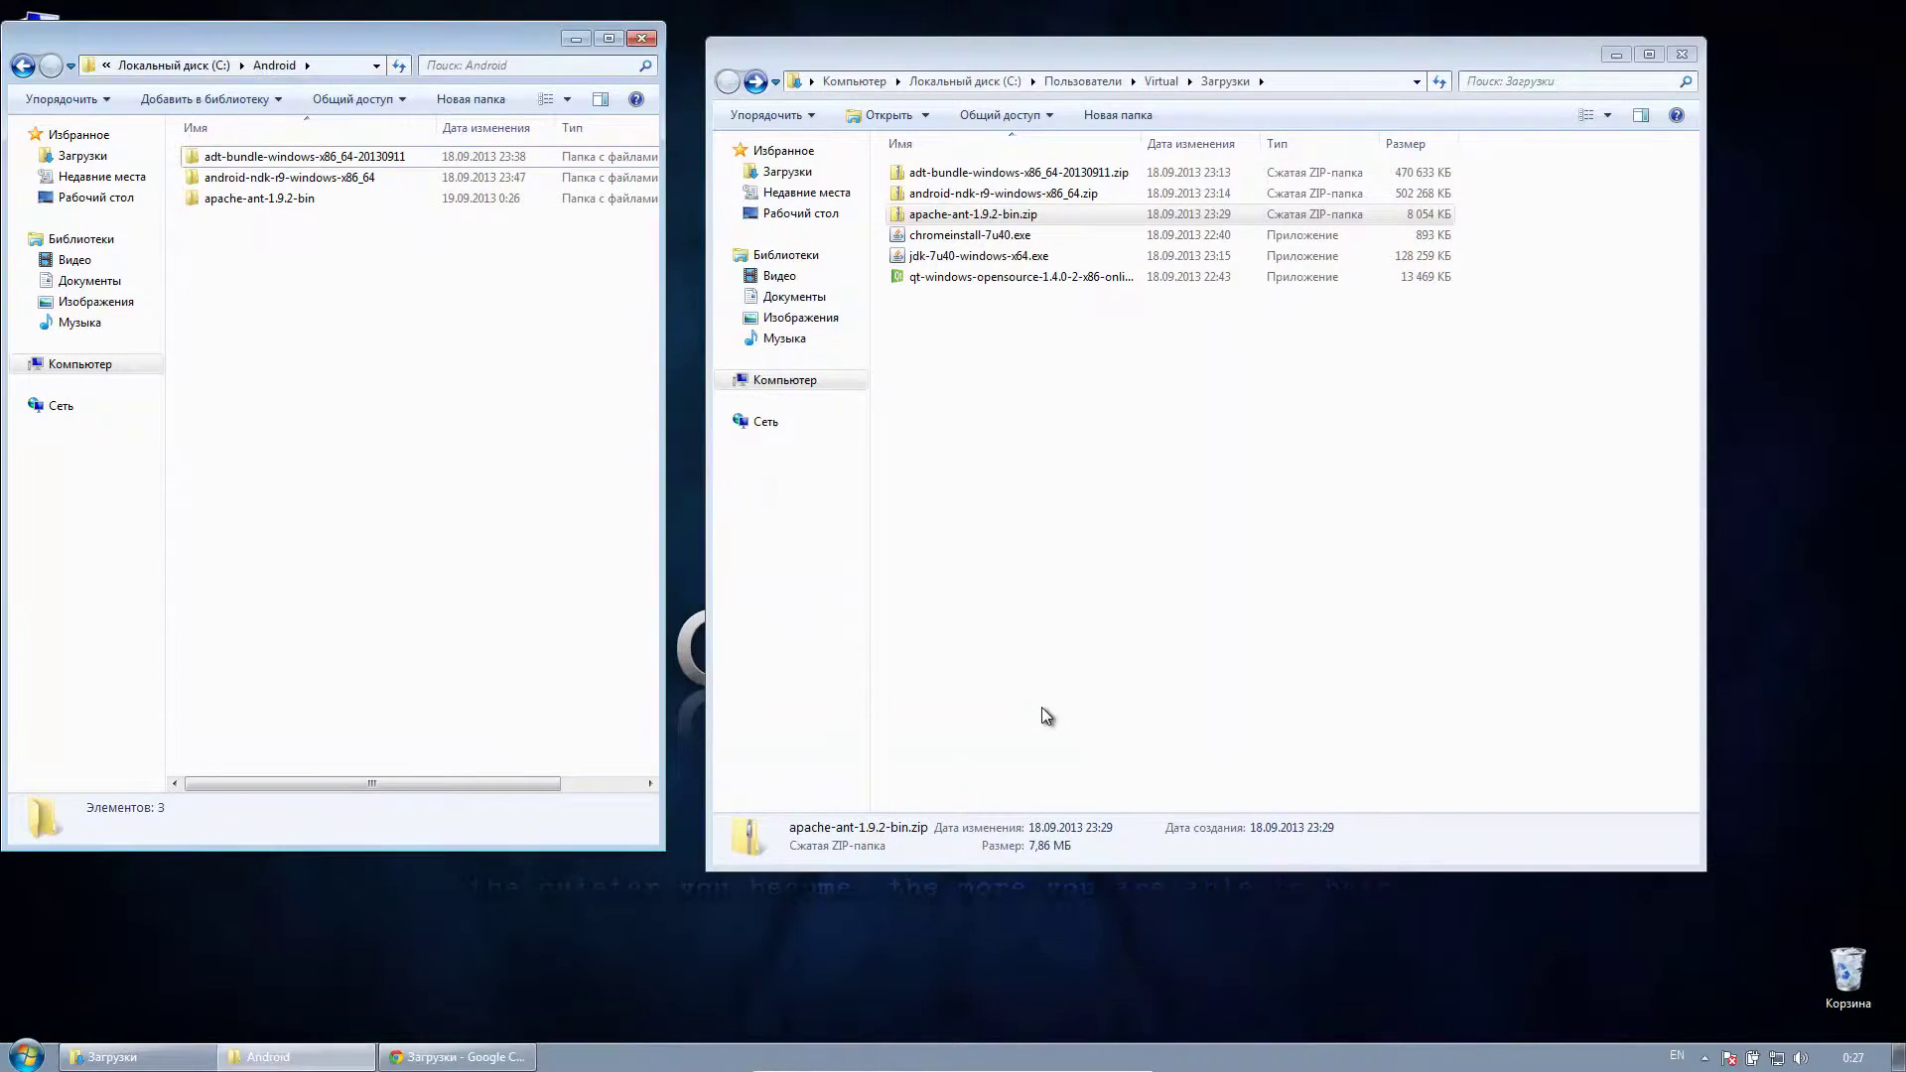
- Minimize the Загрузки window, then move the Android folder window toward the middle of the desktop and widen it
{"action": "left_click", "coordinate": [515, 381]}
{"action": "left_click", "coordinate": [1616, 57]}
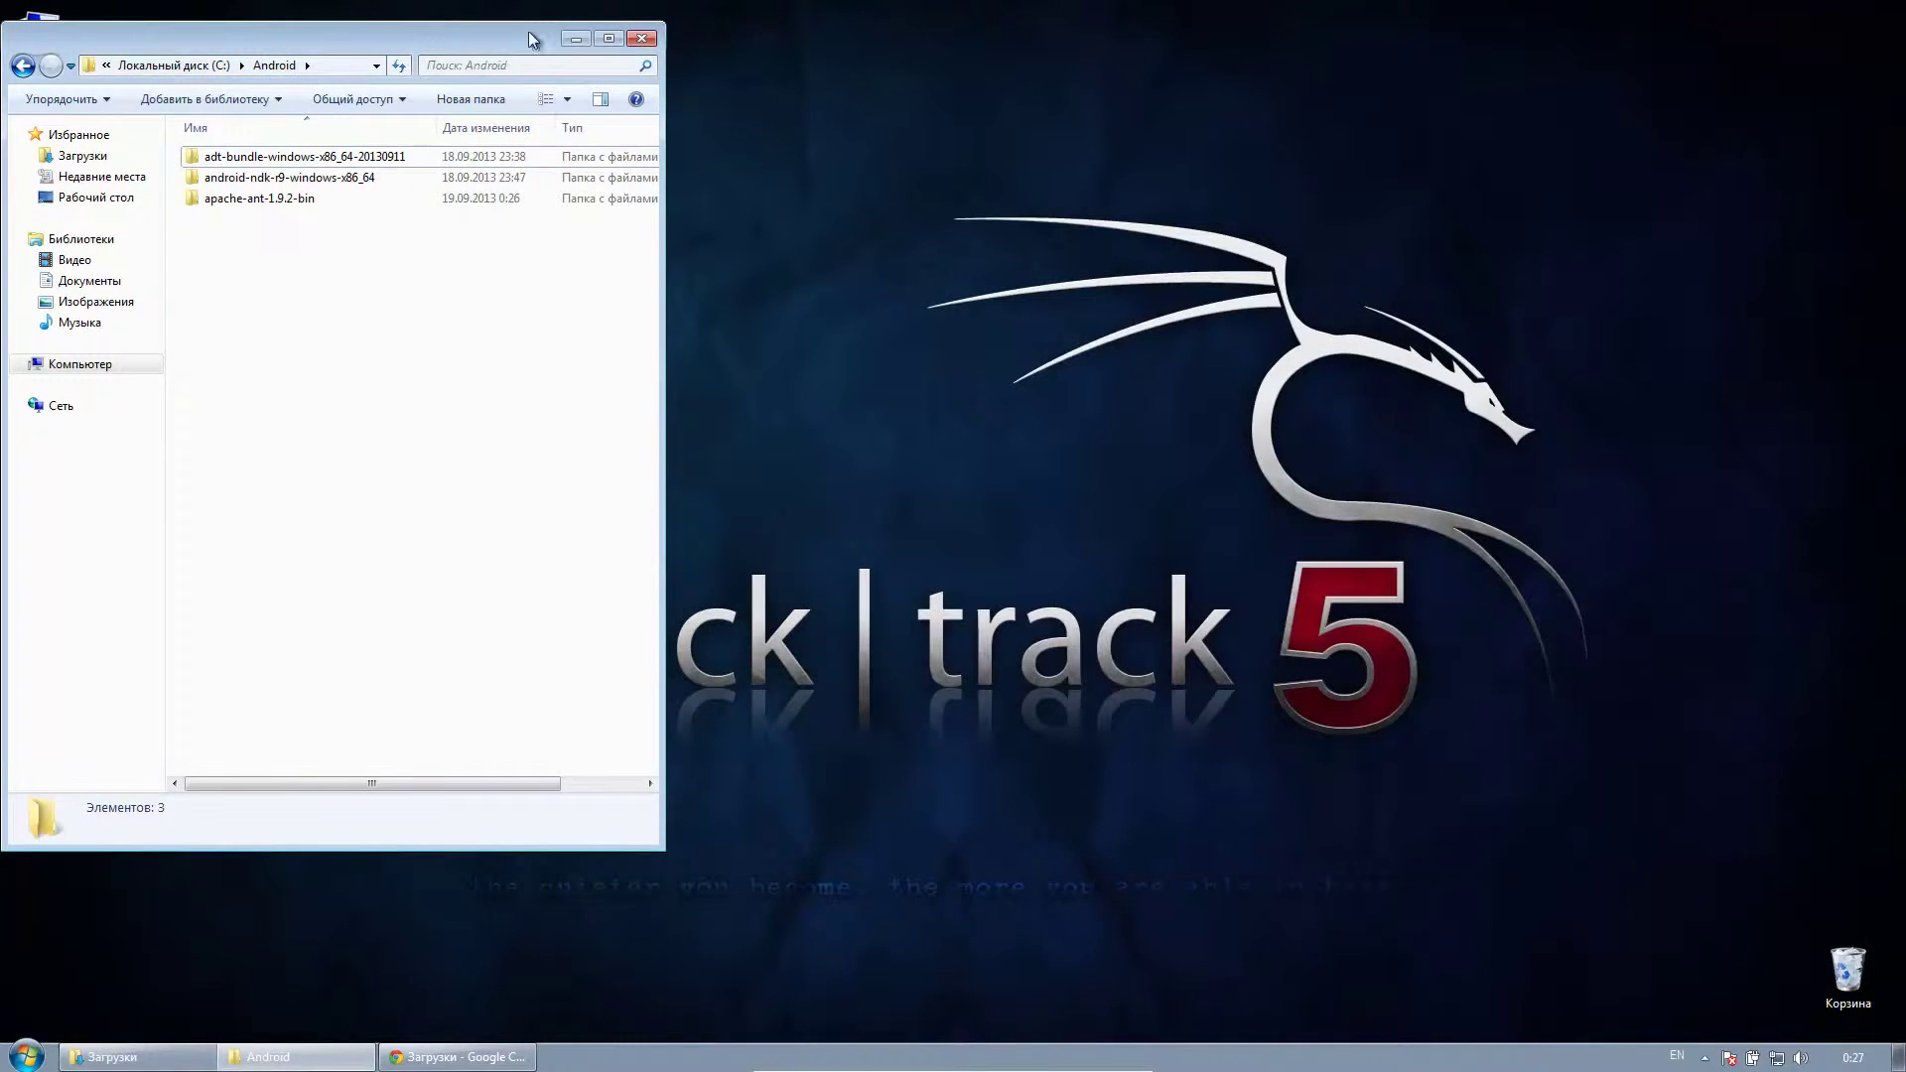
{"action": "left_click_drag", "start_coordinate": [528, 38], "coordinate": [869, 147]}
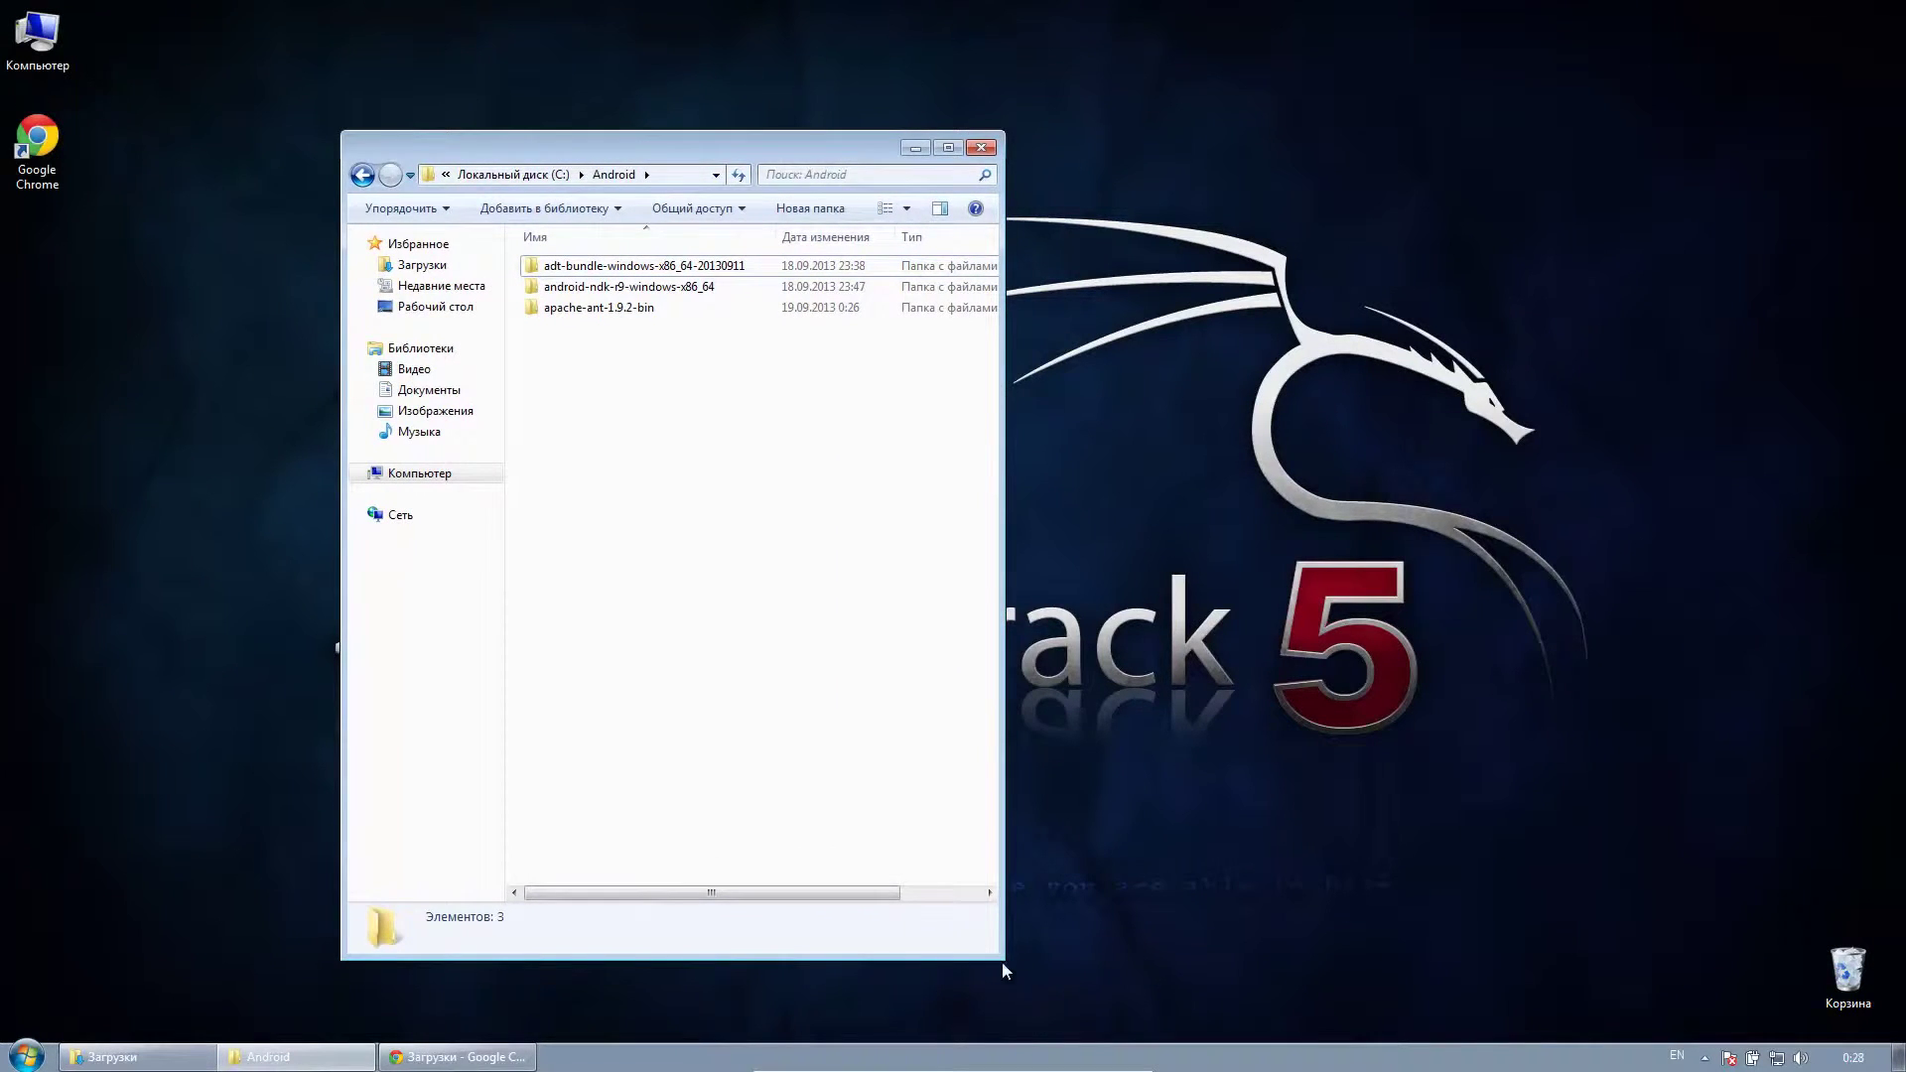
{"action": "left_click_drag", "start_coordinate": [1000, 958], "coordinate": [1297, 791]}
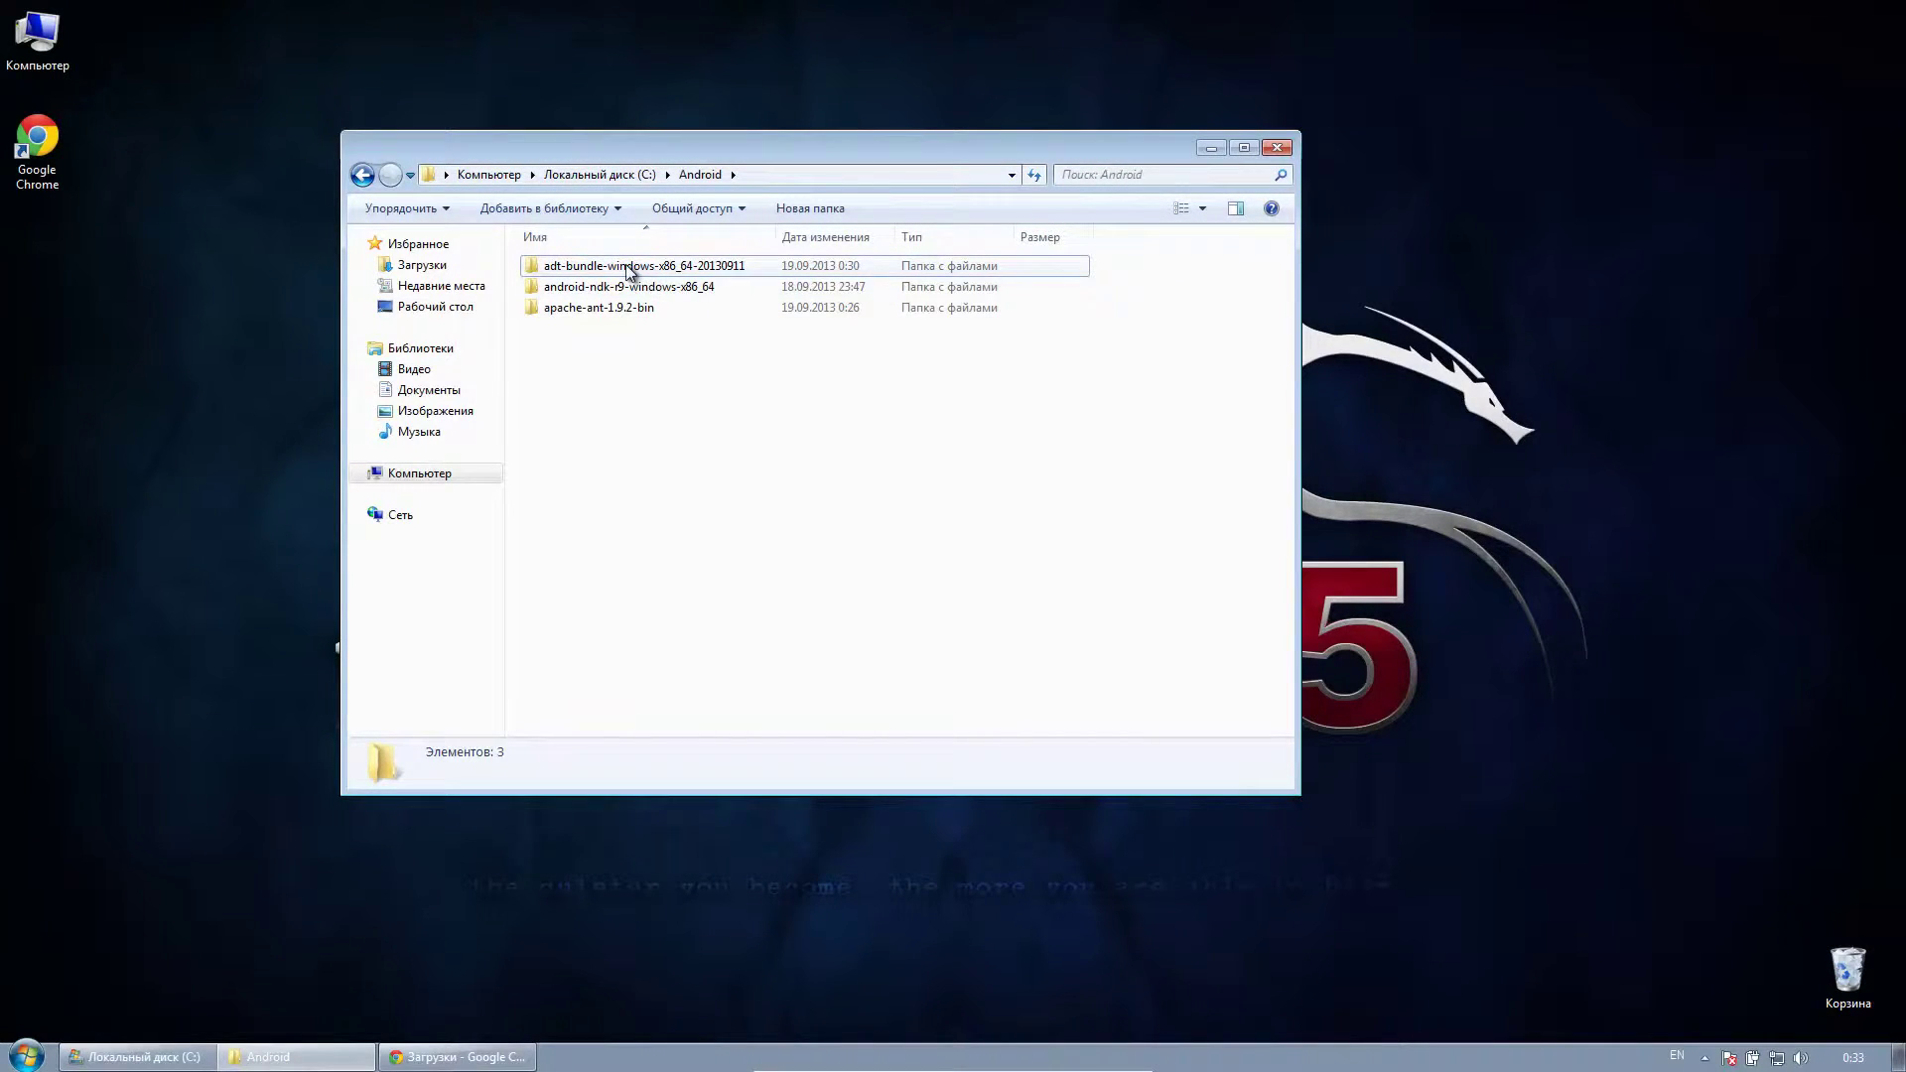
{"action": "left_click", "coordinate": [627, 266]}
{"action": "key", "text": "F2"}
{"action": "type", "text": "Andro"}
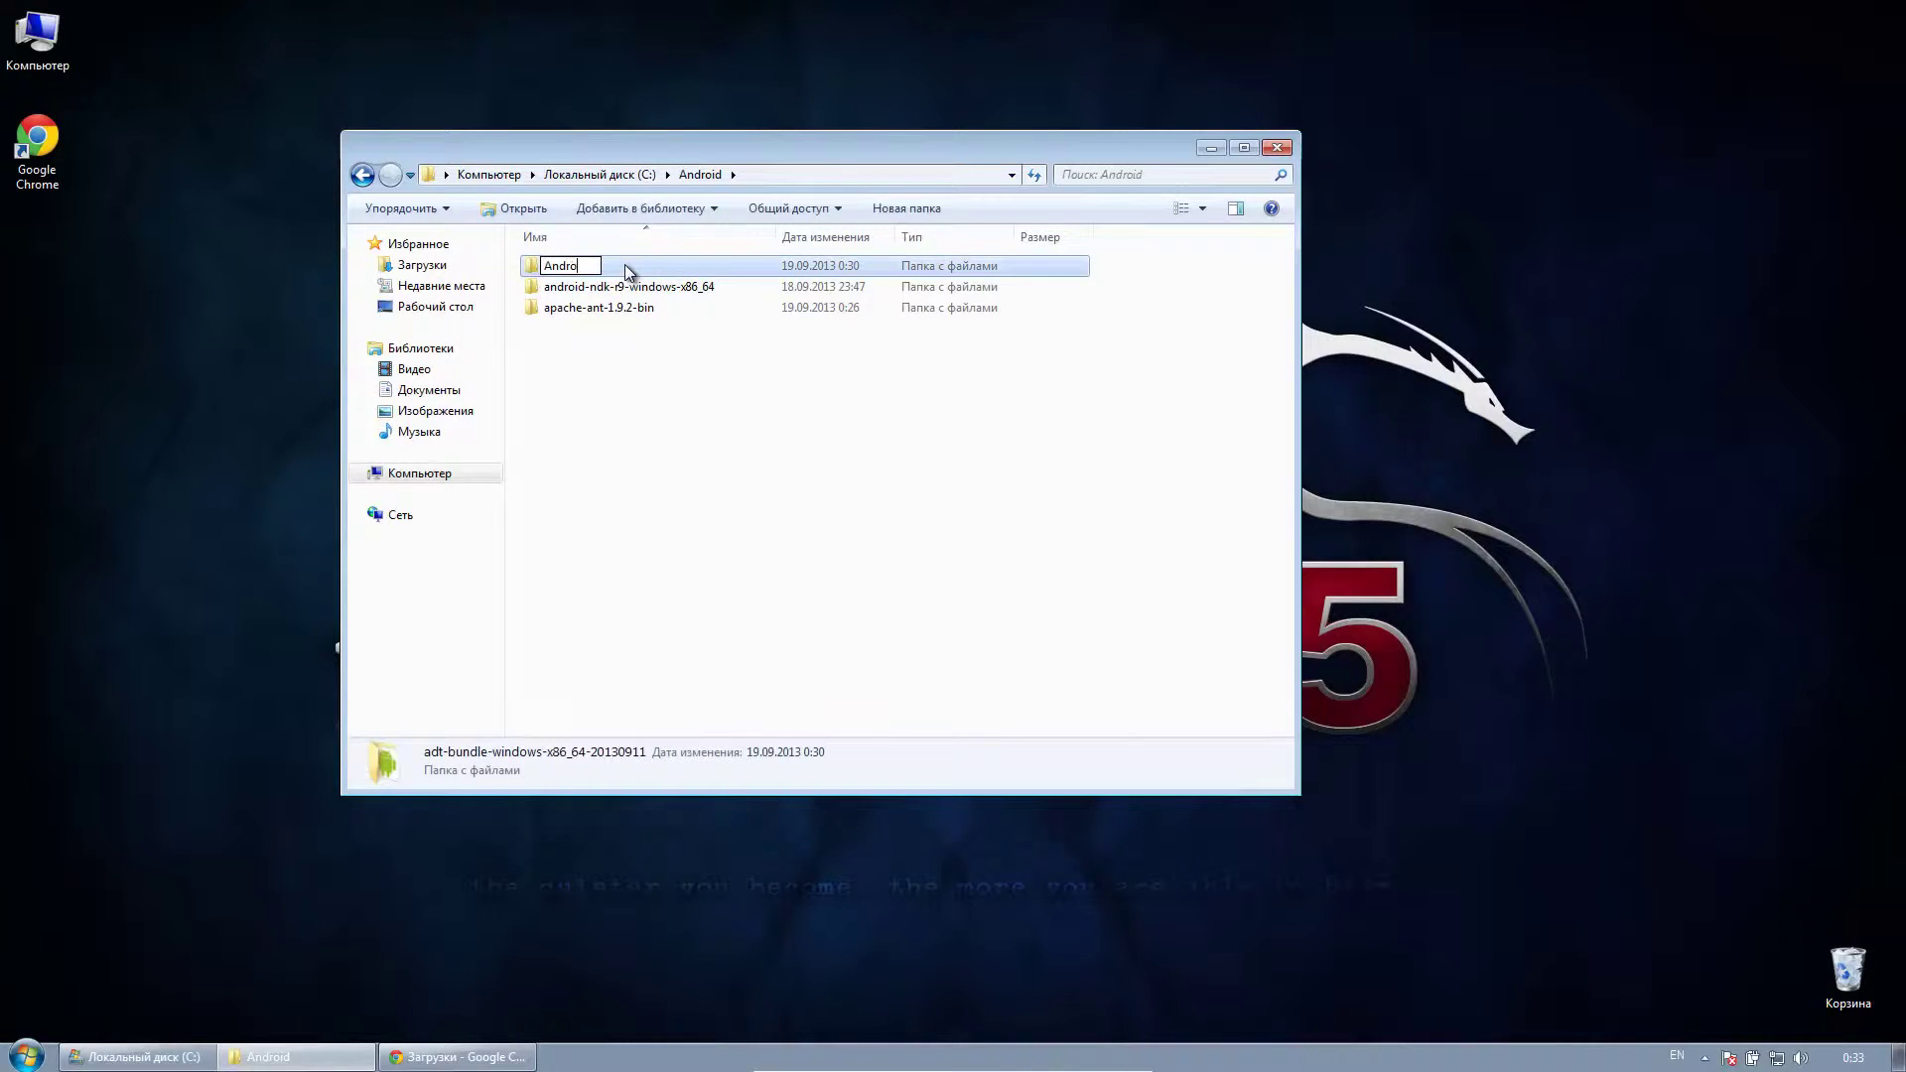
{"action": "type", "text": "idSDK"}
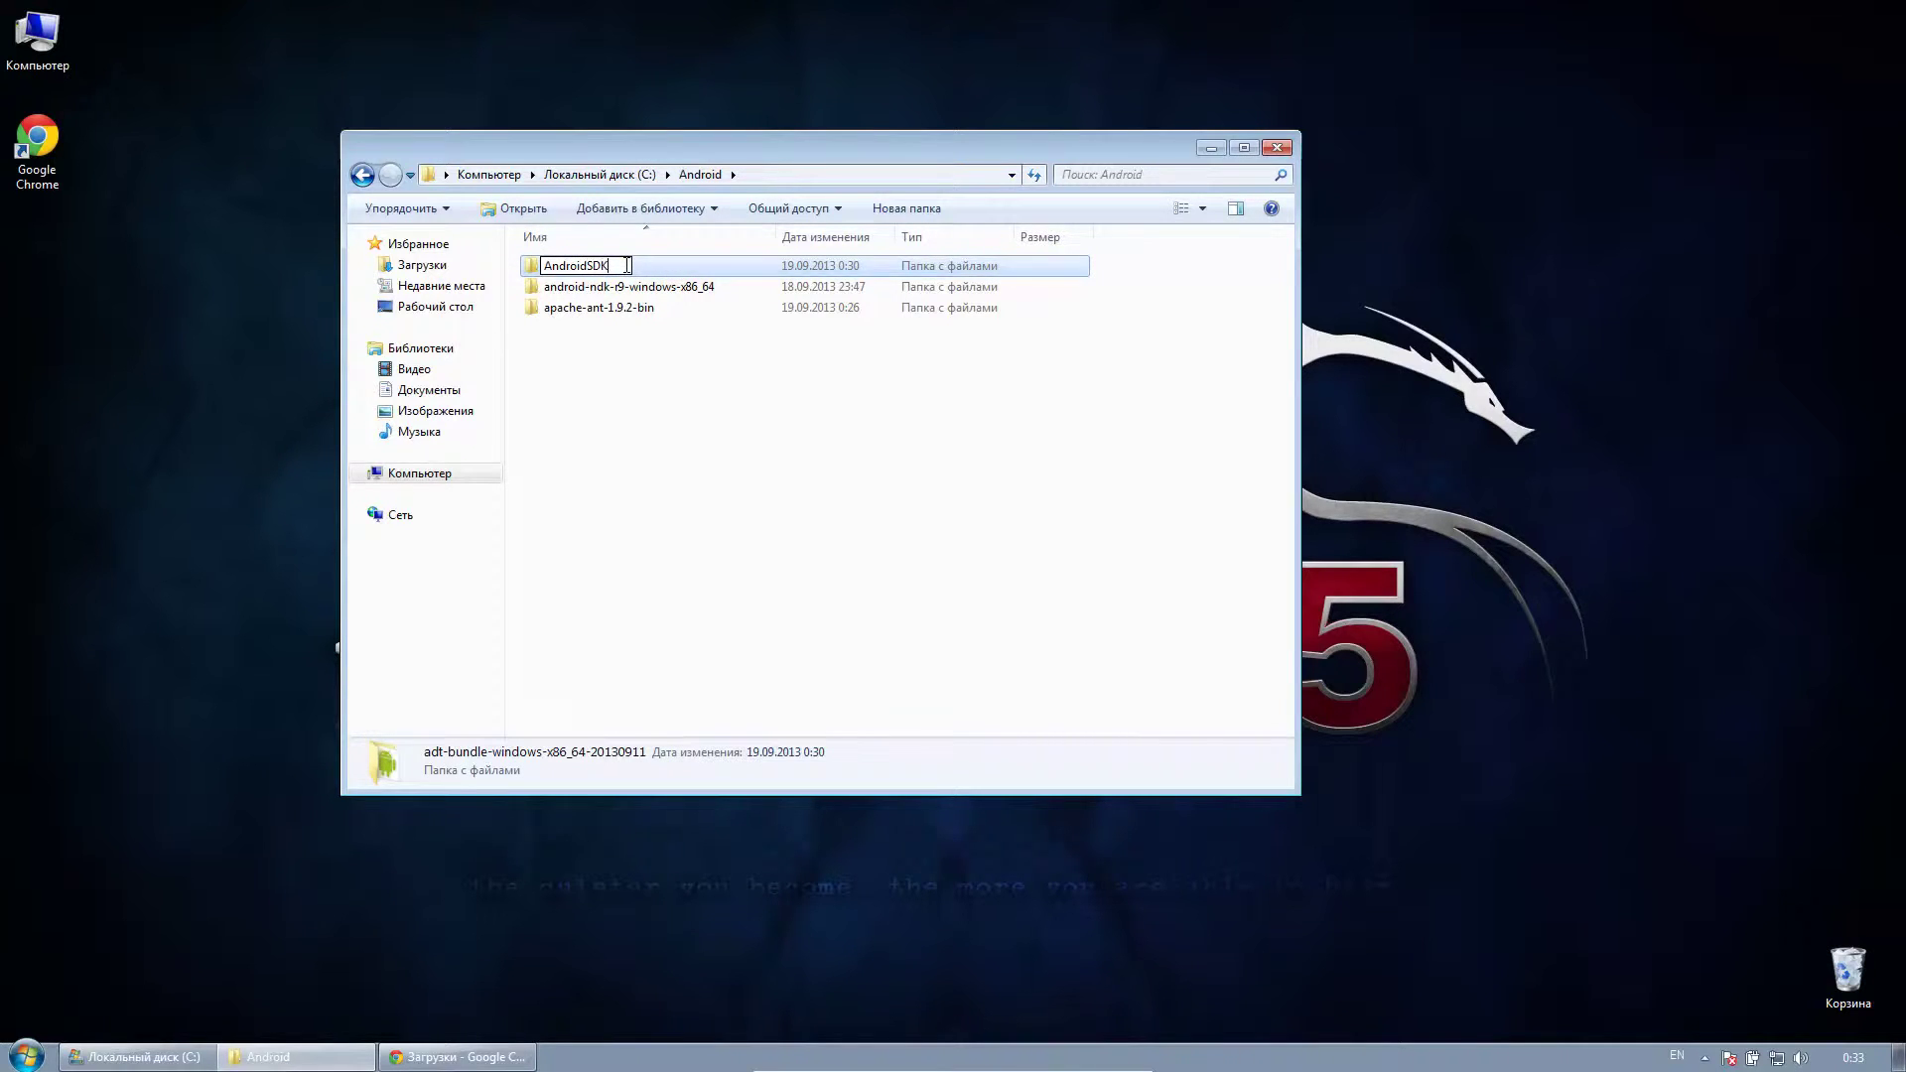
{"action": "key", "text": "Return"}
- Rename the android-ndk-r9-windows-x86_64 folder as AndroidNDK
{"action": "left_click", "coordinate": [624, 264]}
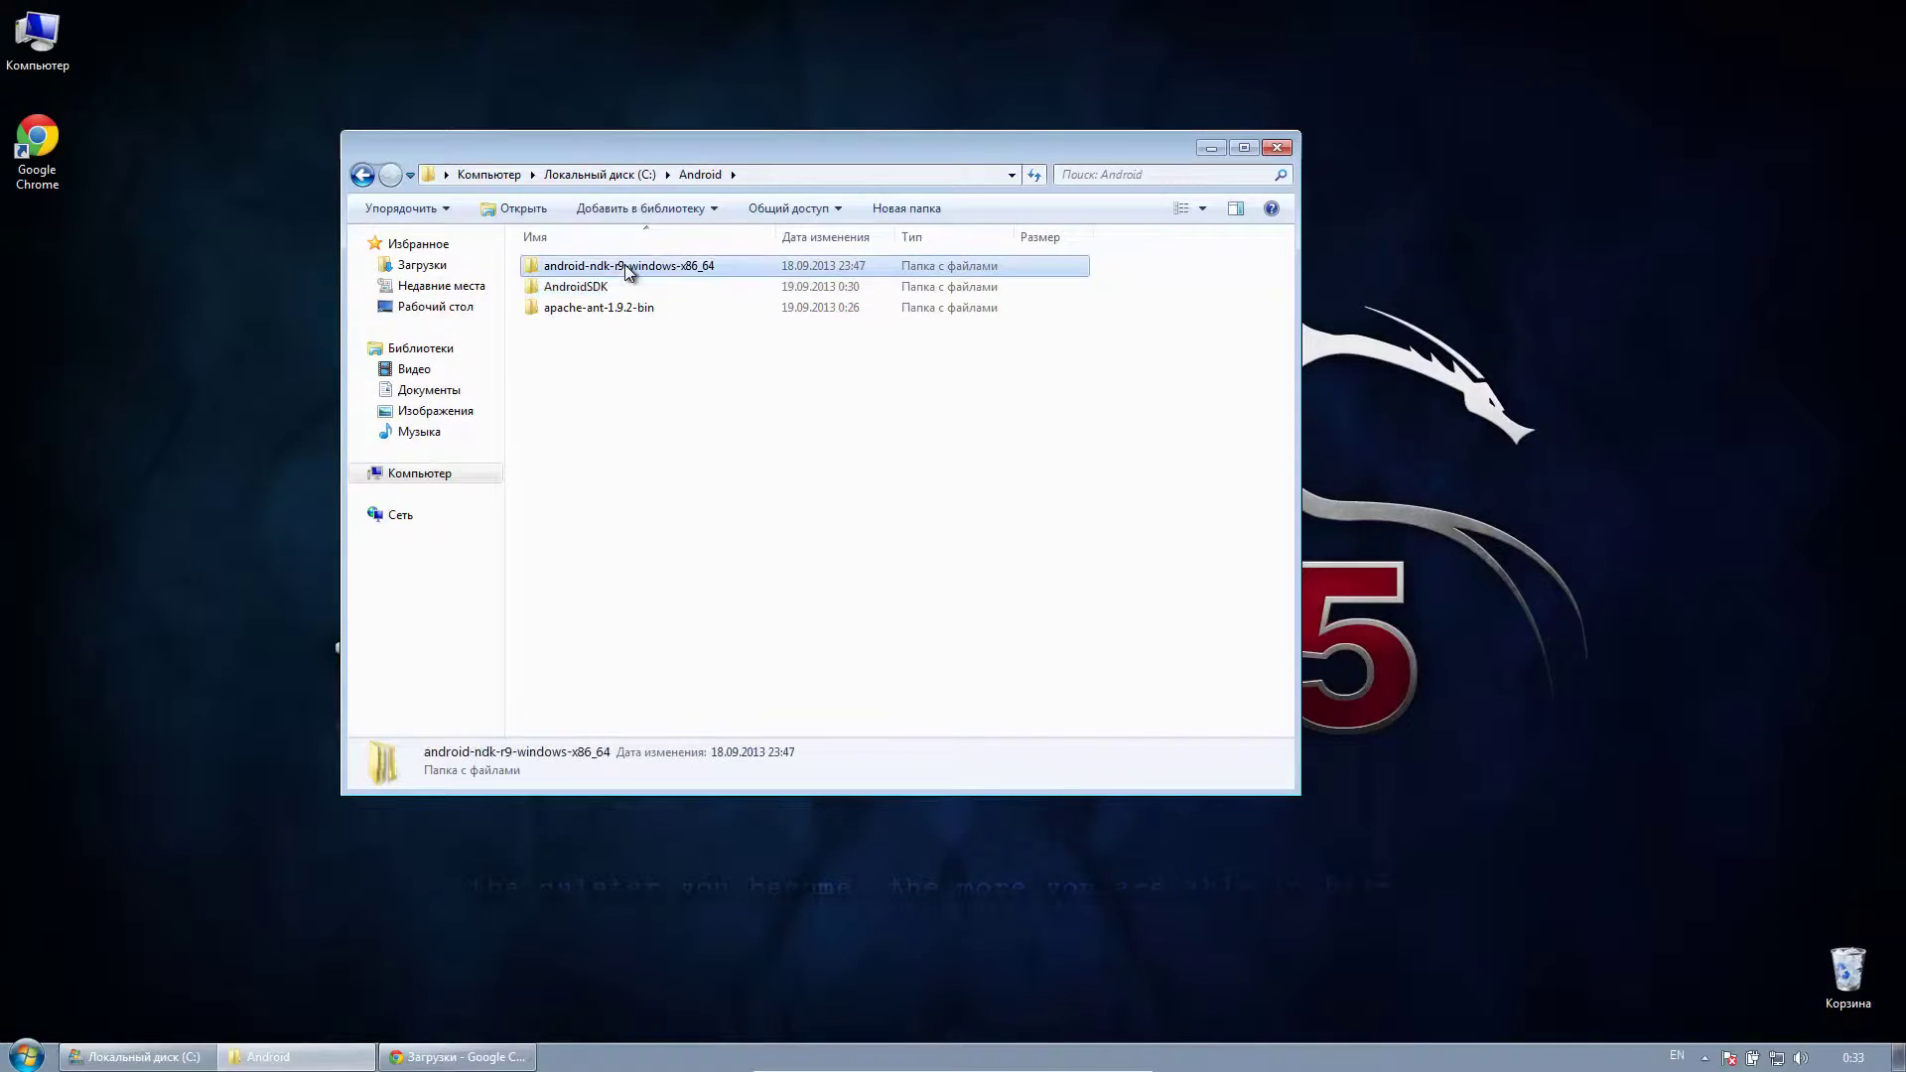
{"action": "key", "text": "F2"}
{"action": "type", "text": "AndroidNDK"}
{"action": "key", "text": "Return"}
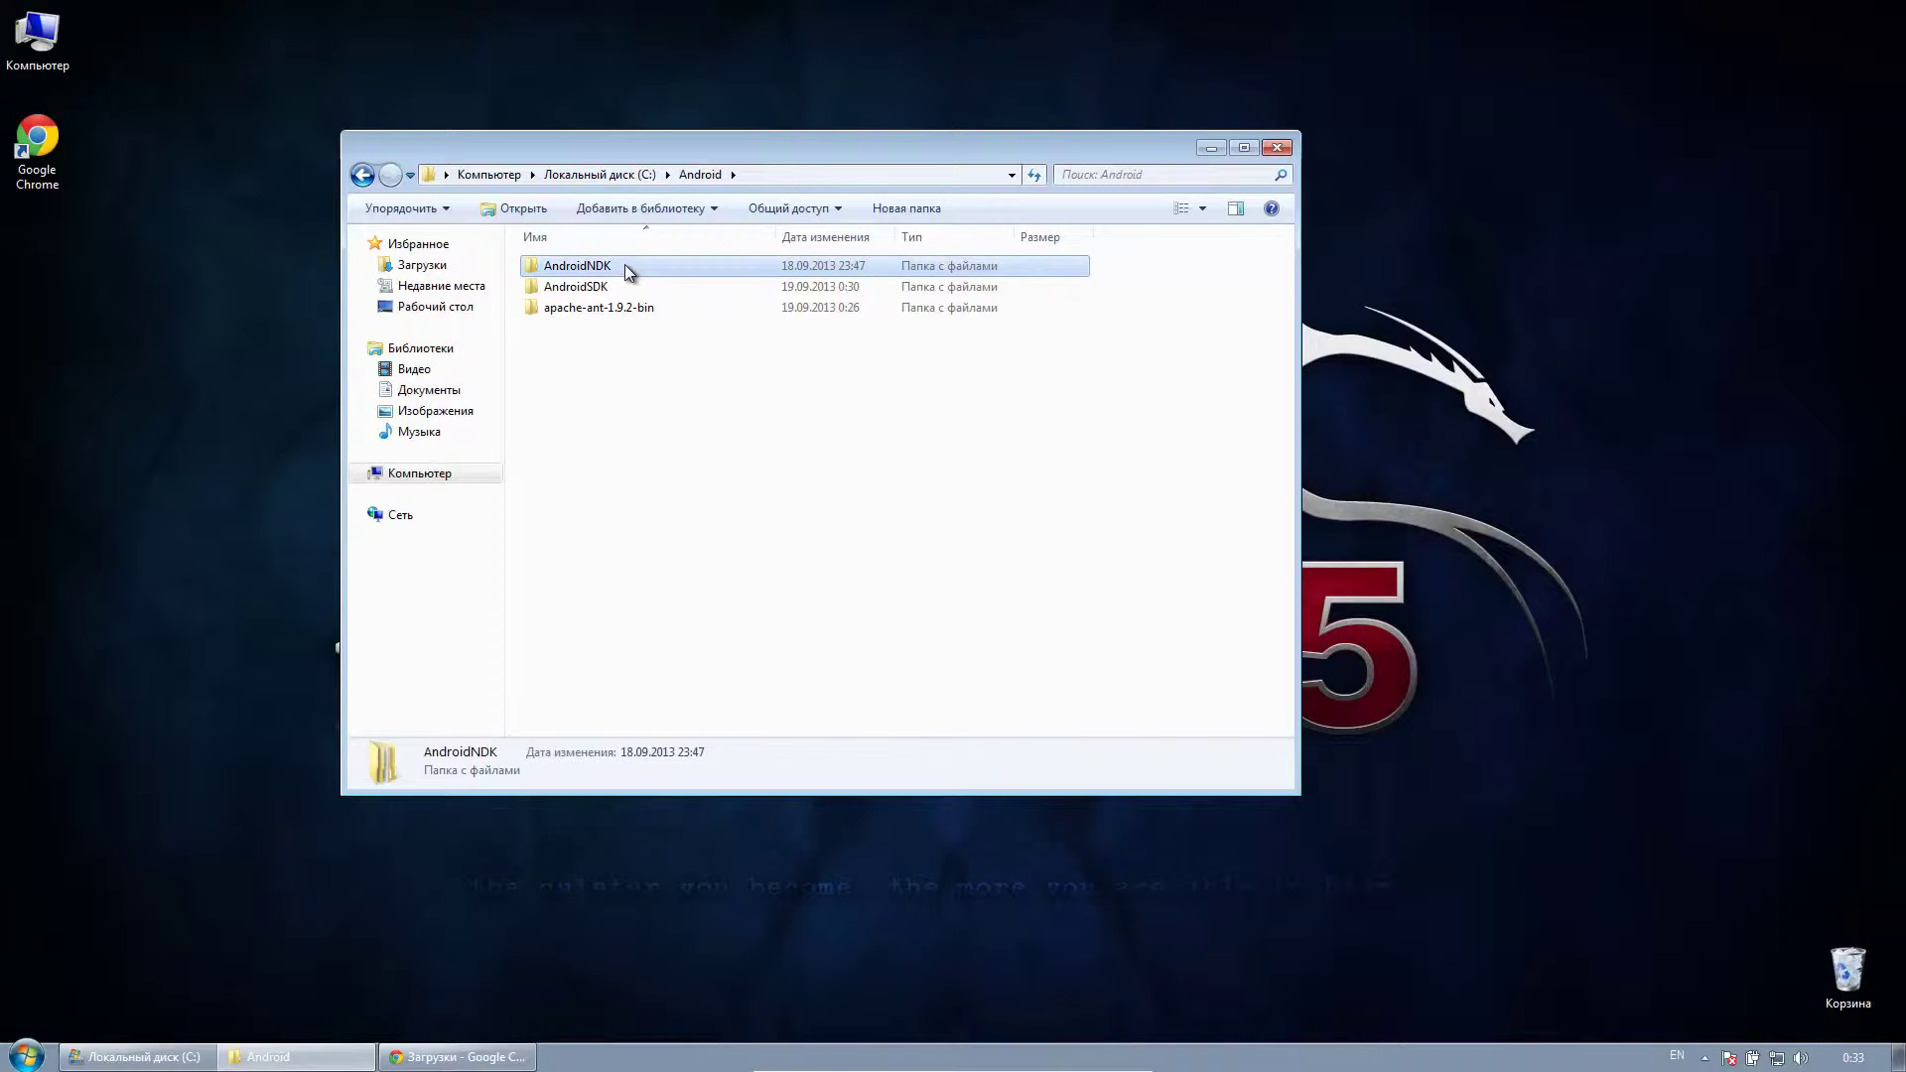
- Launch SDK Manager.exe from the AndroidSDK folder and enlarge its window to show more packages
{"action": "double_click", "coordinate": [578, 290]}
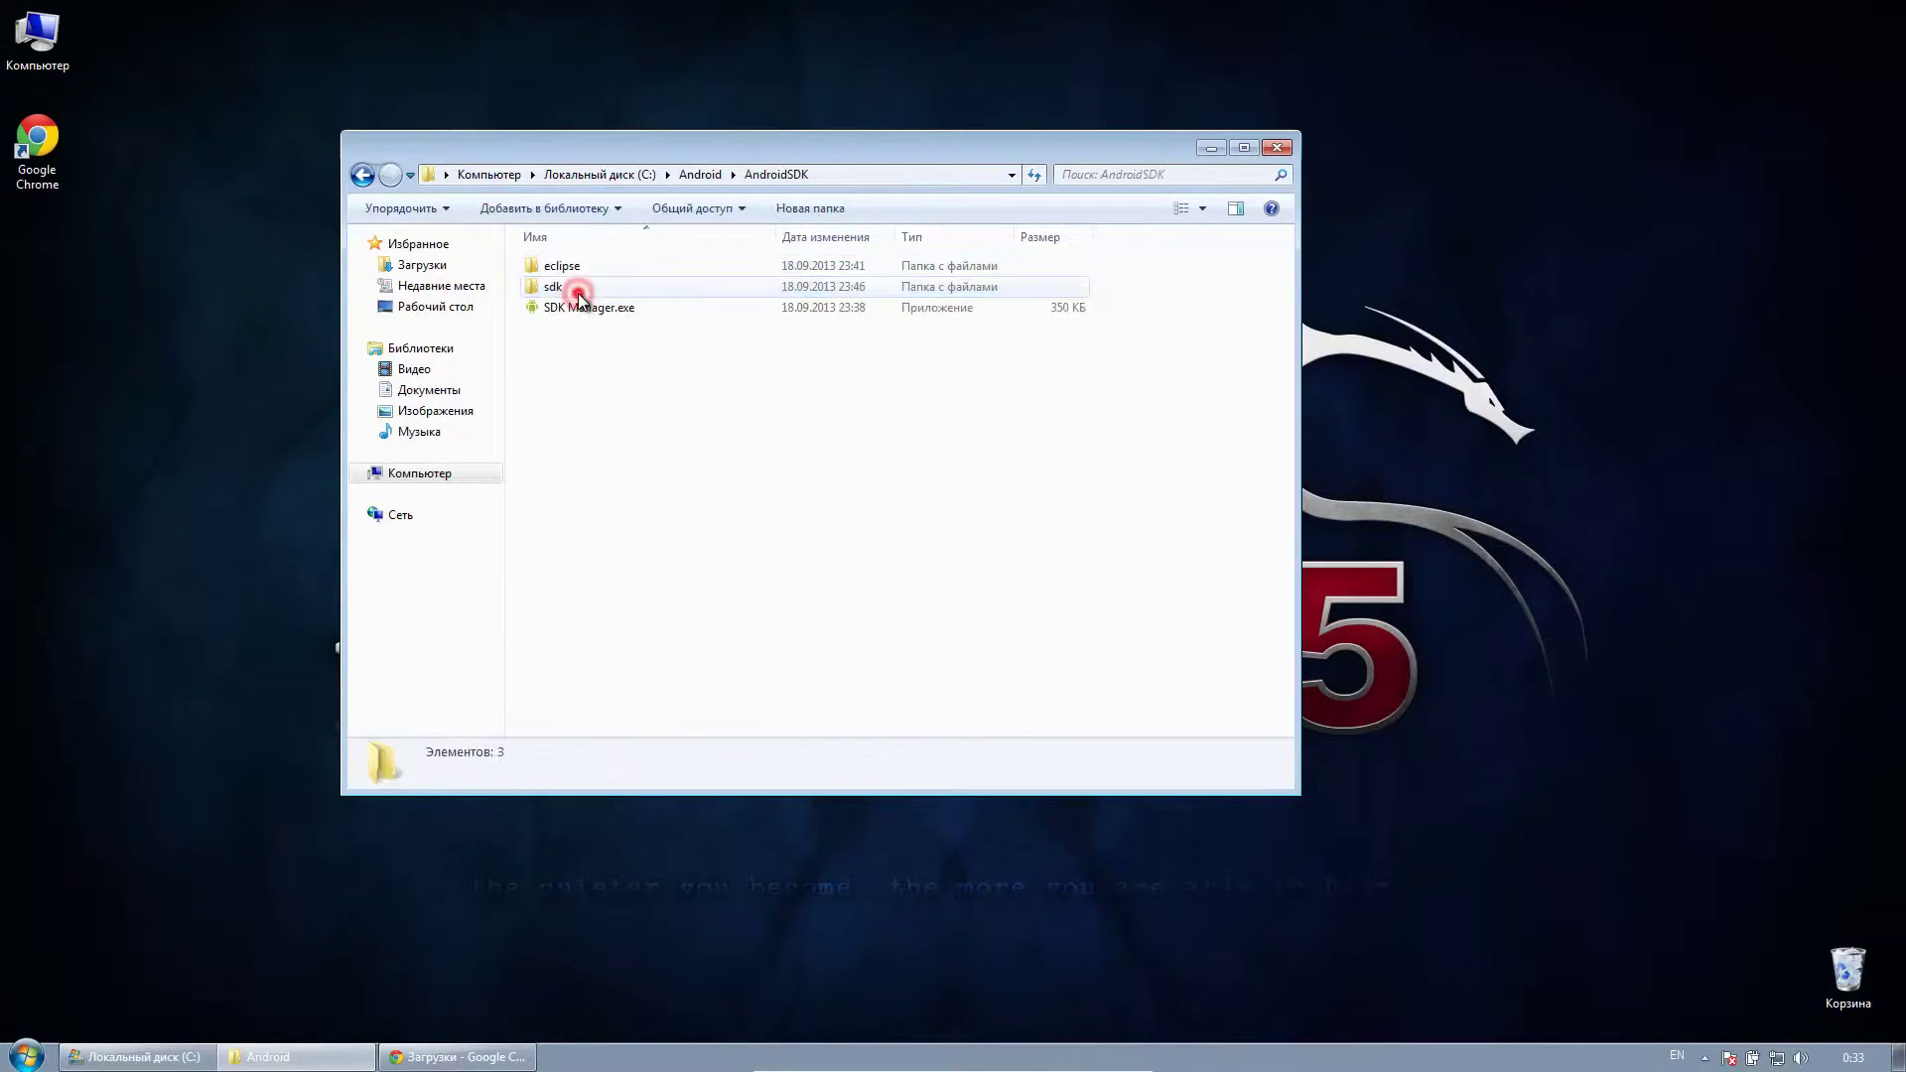
{"action": "double_click", "coordinate": [603, 308]}
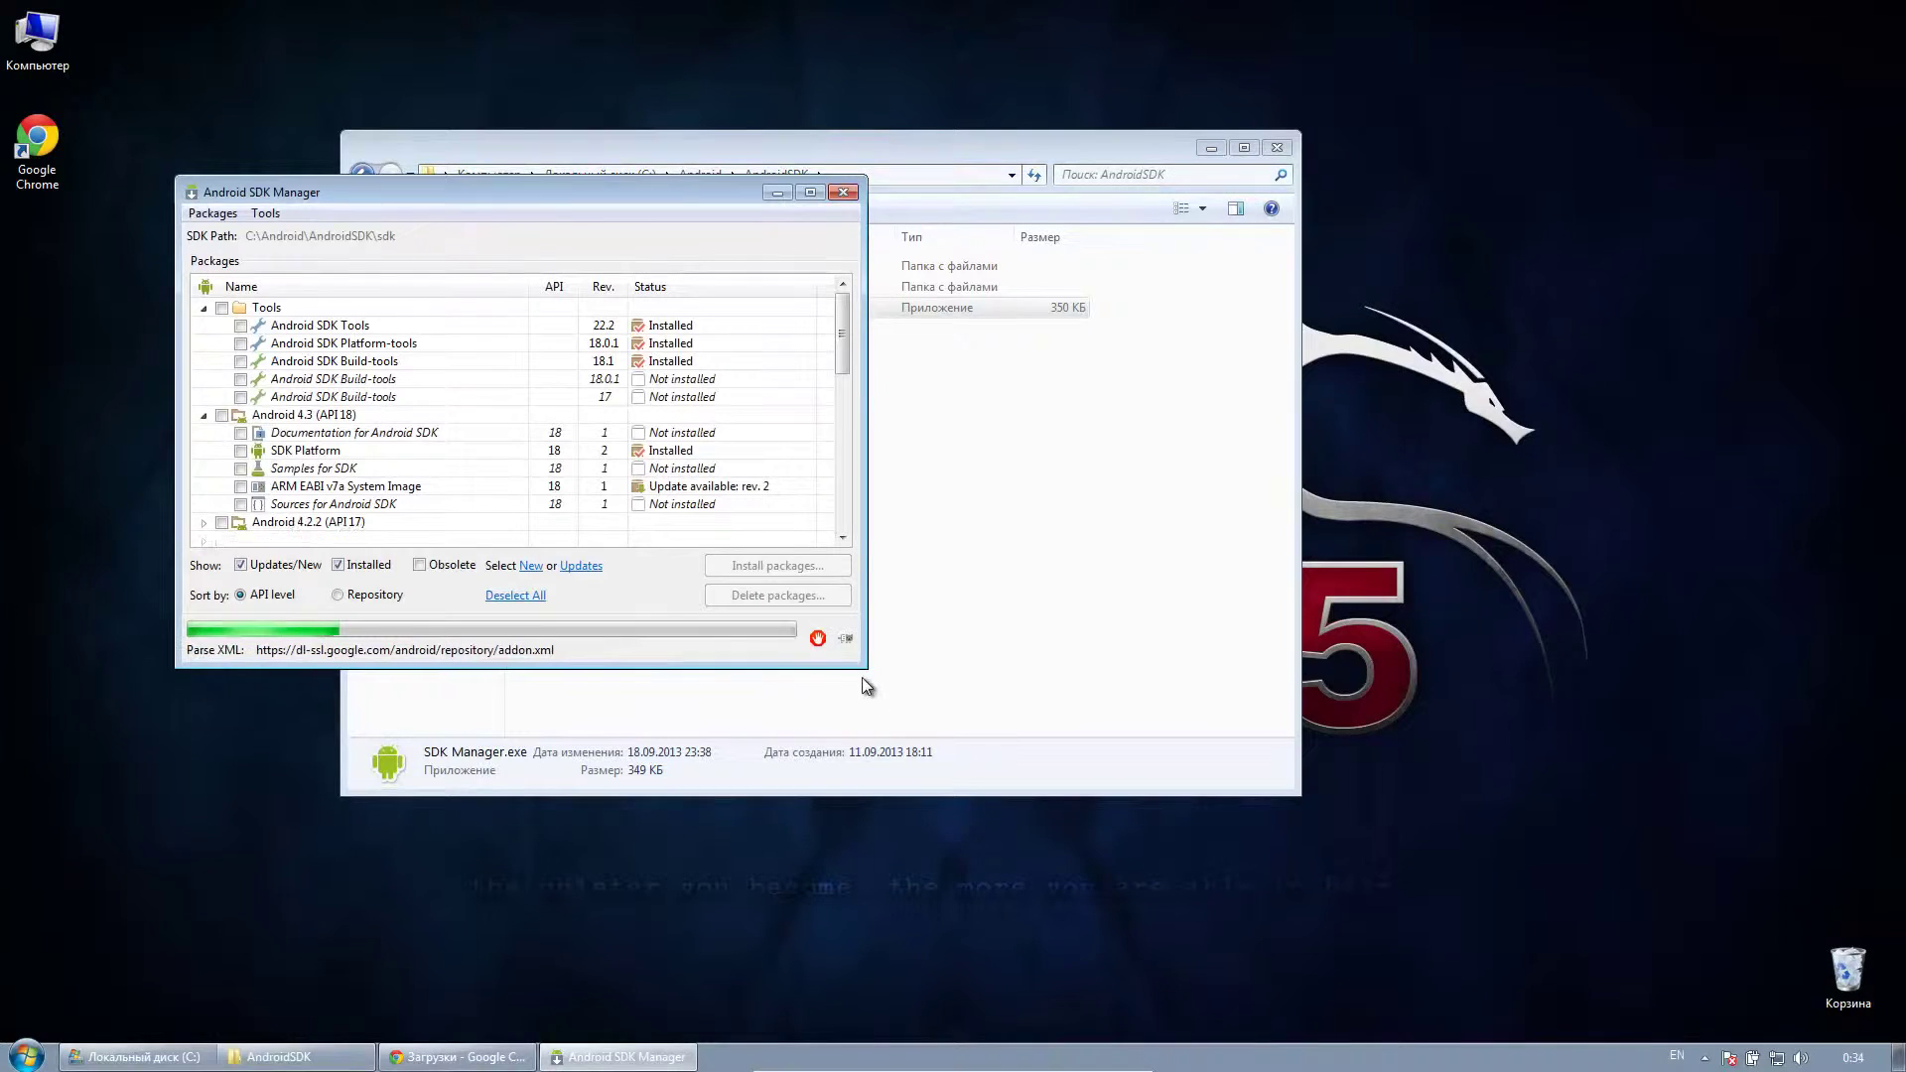
{"action": "left_click_drag", "start_coordinate": [866, 666], "coordinate": [1152, 963]}
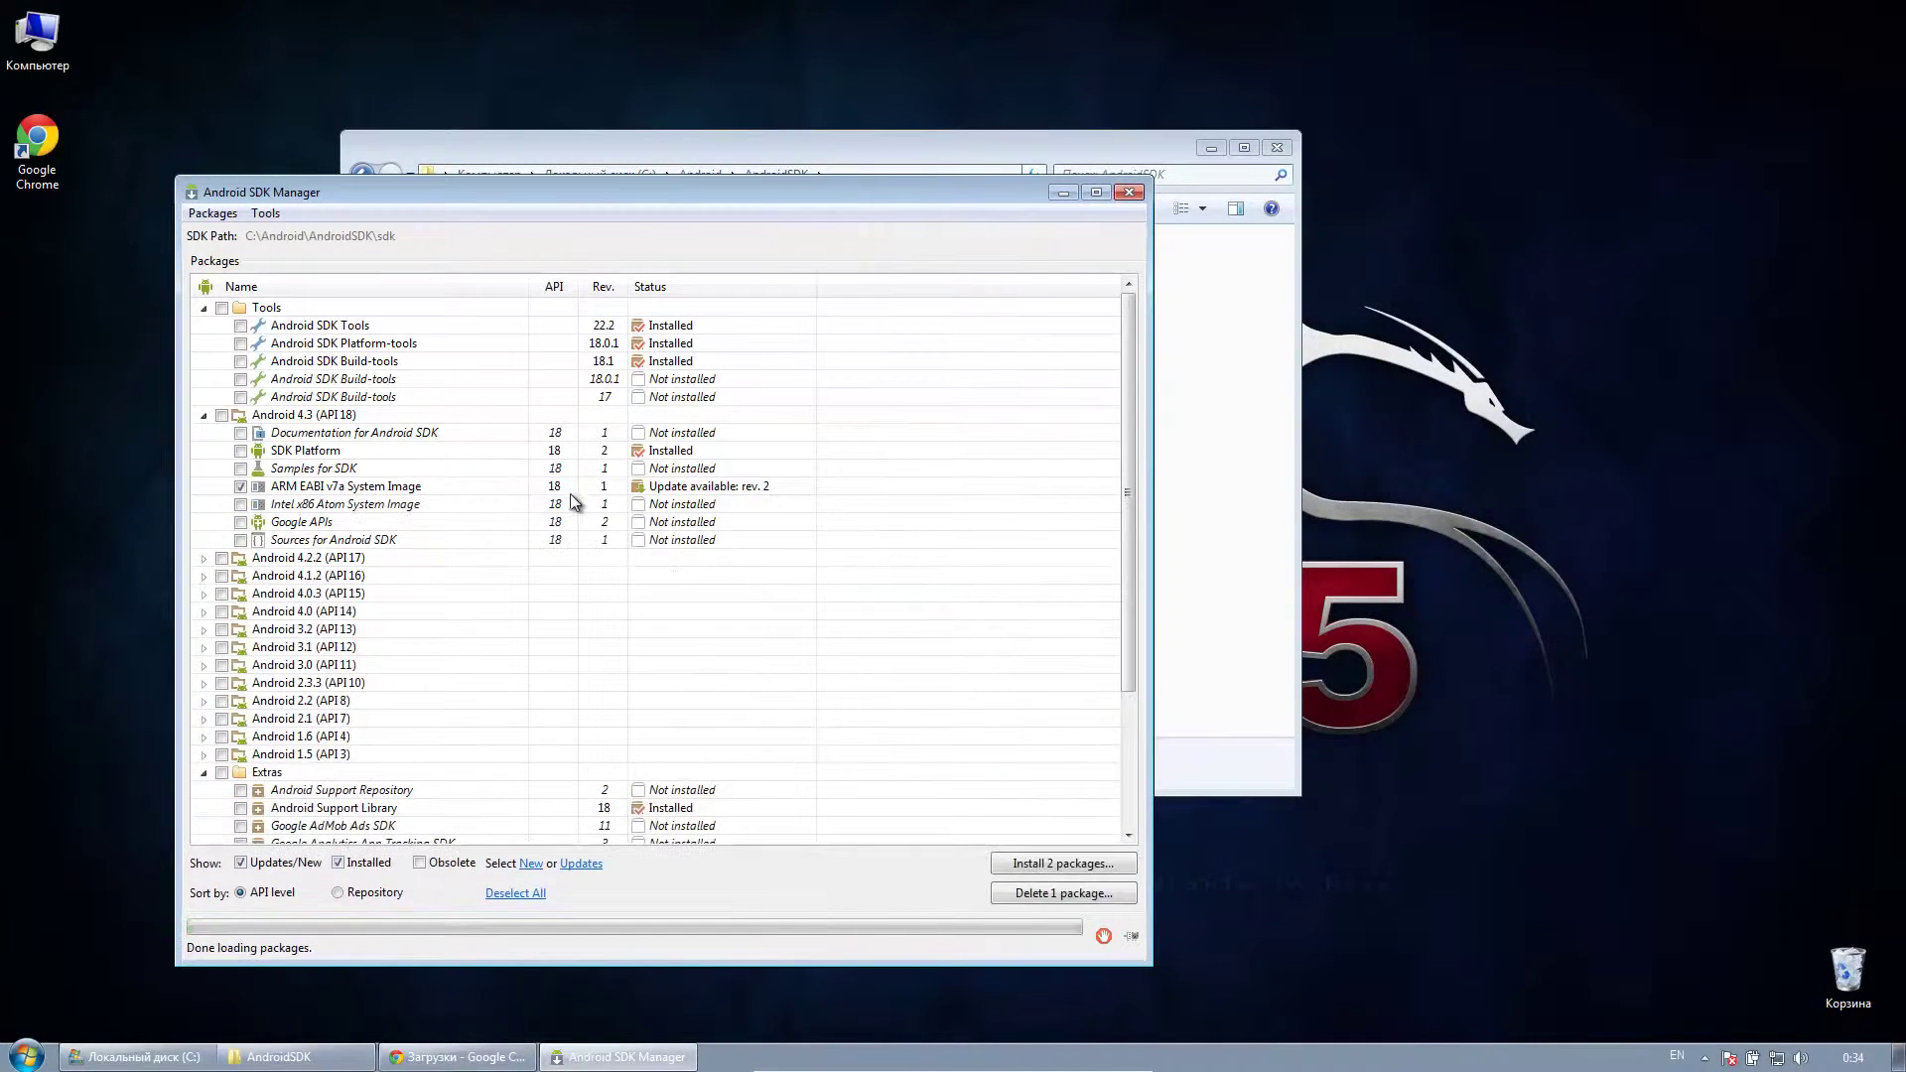
- Mark the Intel x86 Atom System Image under Android 4.3 (API 18) for installation
{"action": "scroll", "coordinate": [208, 435], "scroll_direction": "down", "scroll_amount": 2}
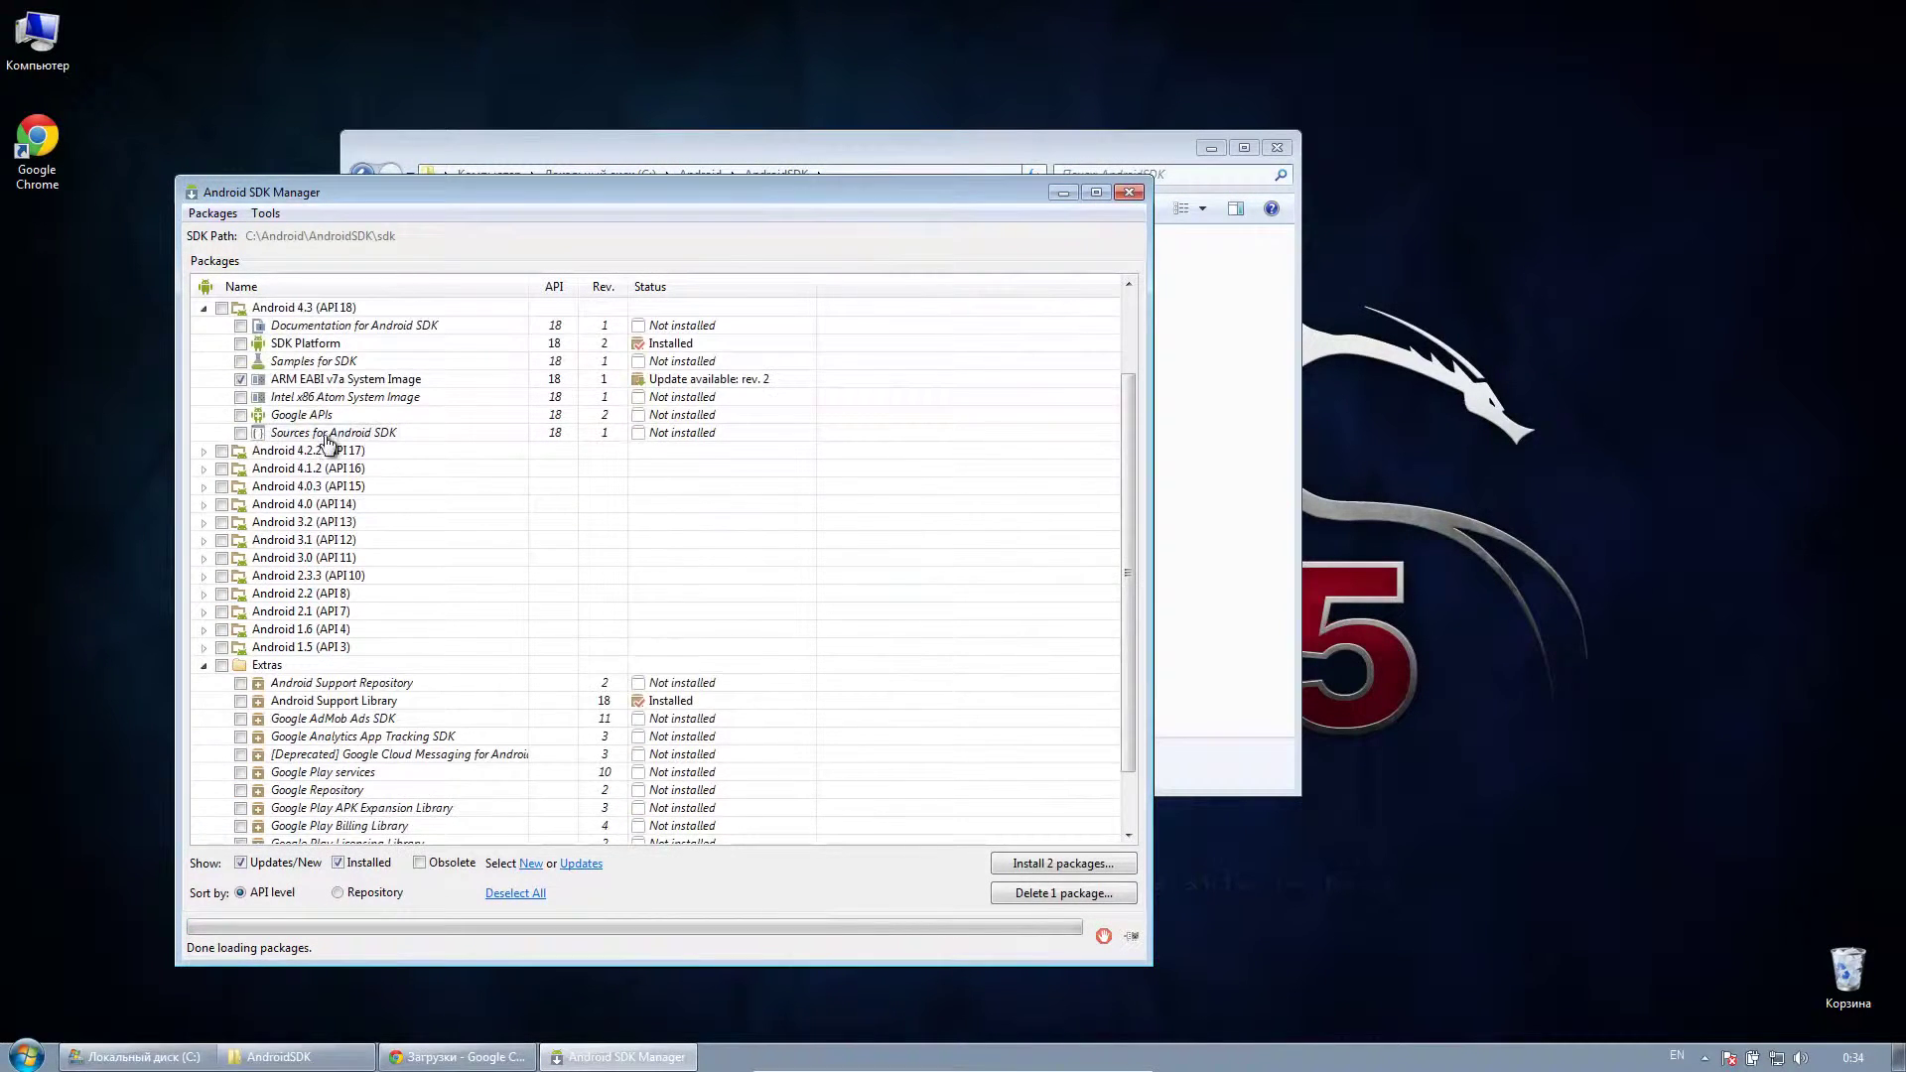
{"action": "scroll", "coordinate": [332, 442], "scroll_direction": "up", "scroll_amount": 1}
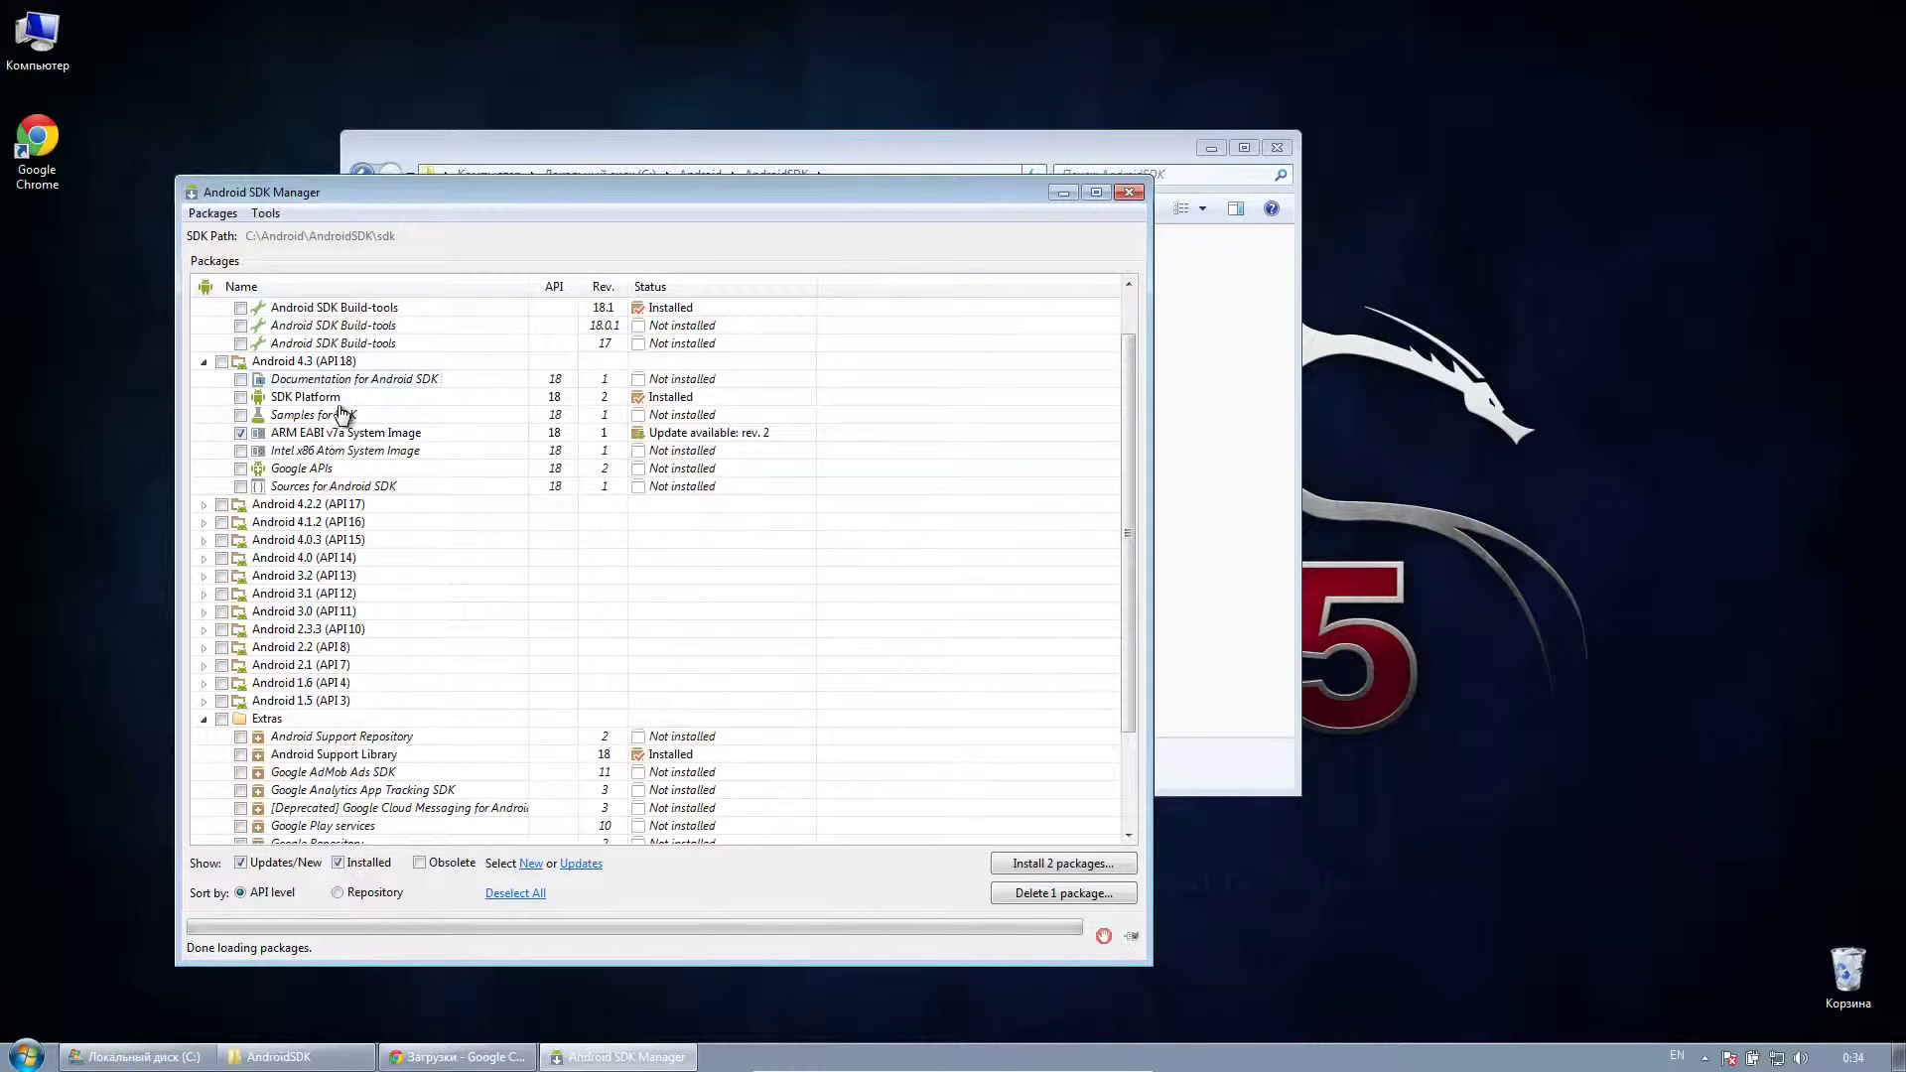
{"action": "left_click", "coordinate": [240, 451]}
{"action": "scroll", "coordinate": [327, 455], "scroll_direction": "down", "scroll_amount": 1}
{"action": "scroll", "coordinate": [371, 472], "scroll_direction": "down", "scroll_amount": 1}
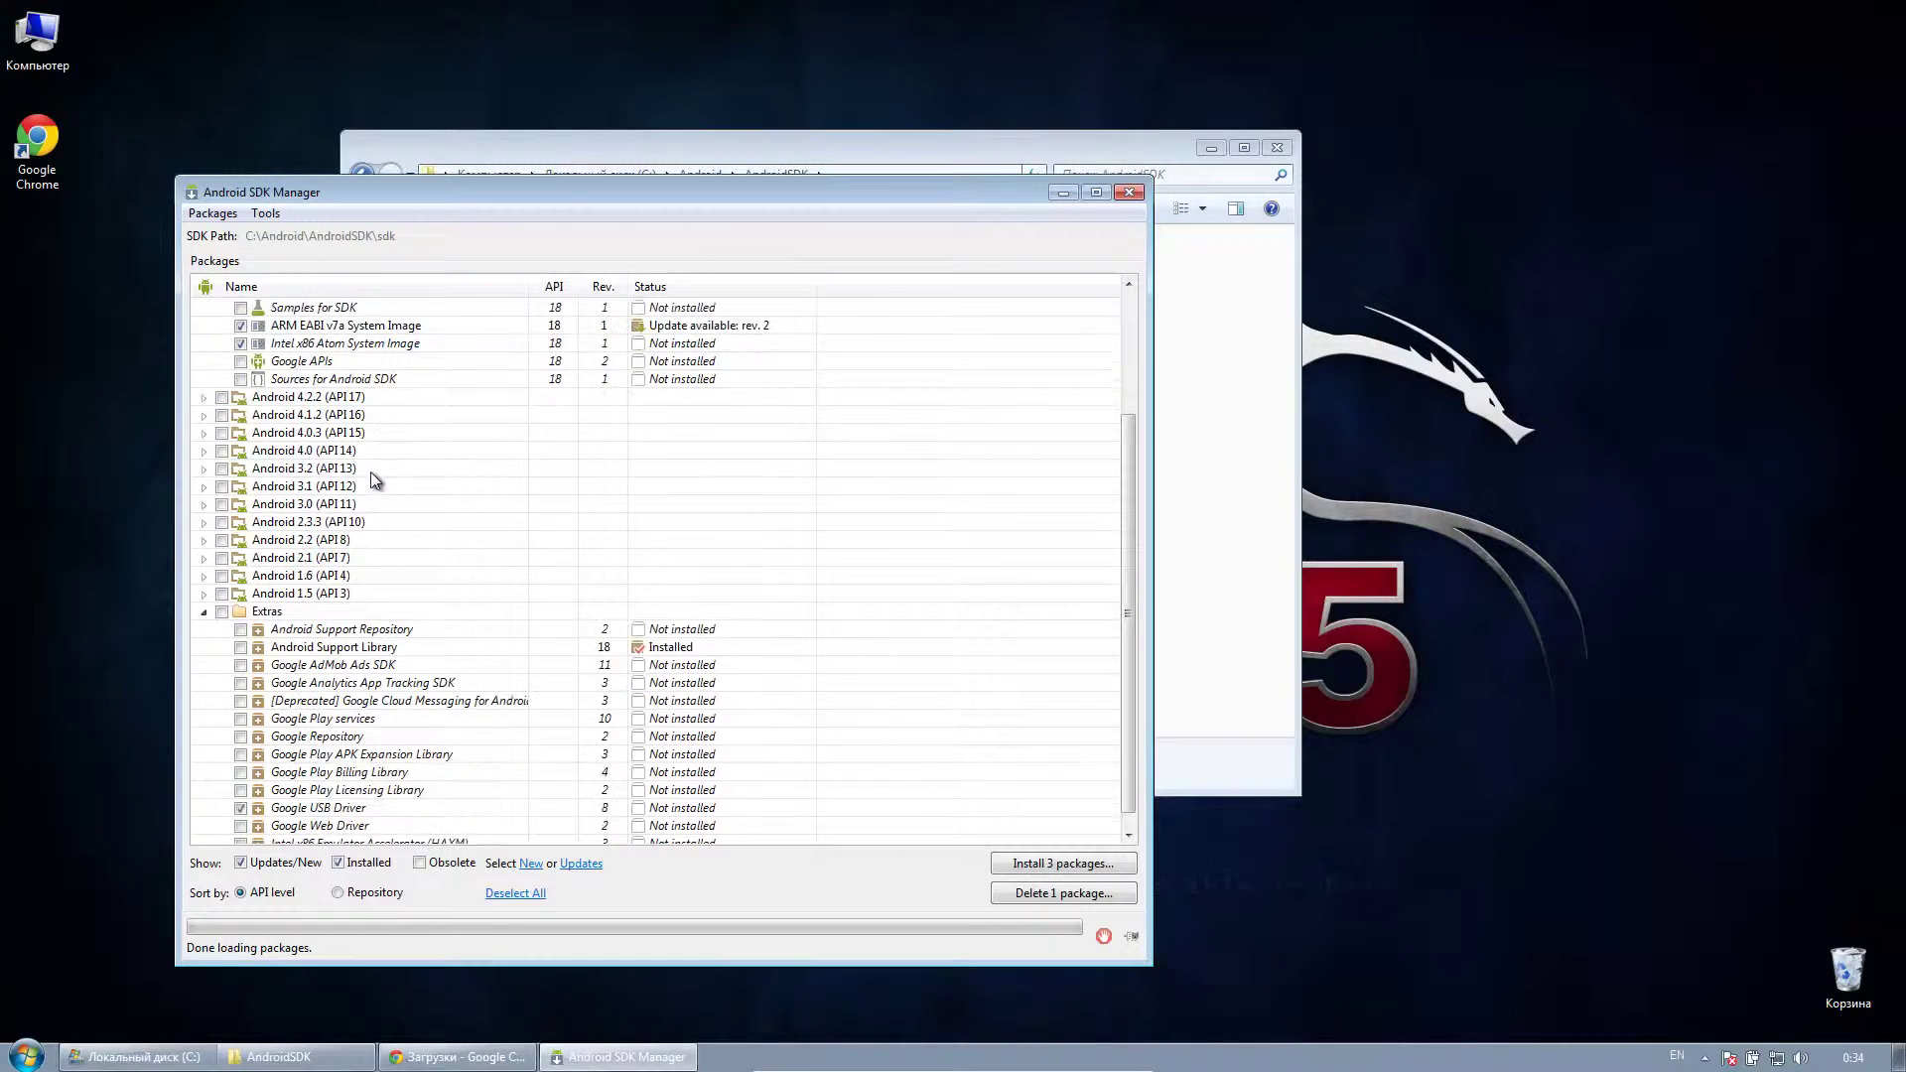
- Accept the Android SDK license and install the marked packages, including the API 18 system images and Google USB Driver
{"action": "scroll", "coordinate": [372, 473], "scroll_direction": "down", "scroll_amount": 1}
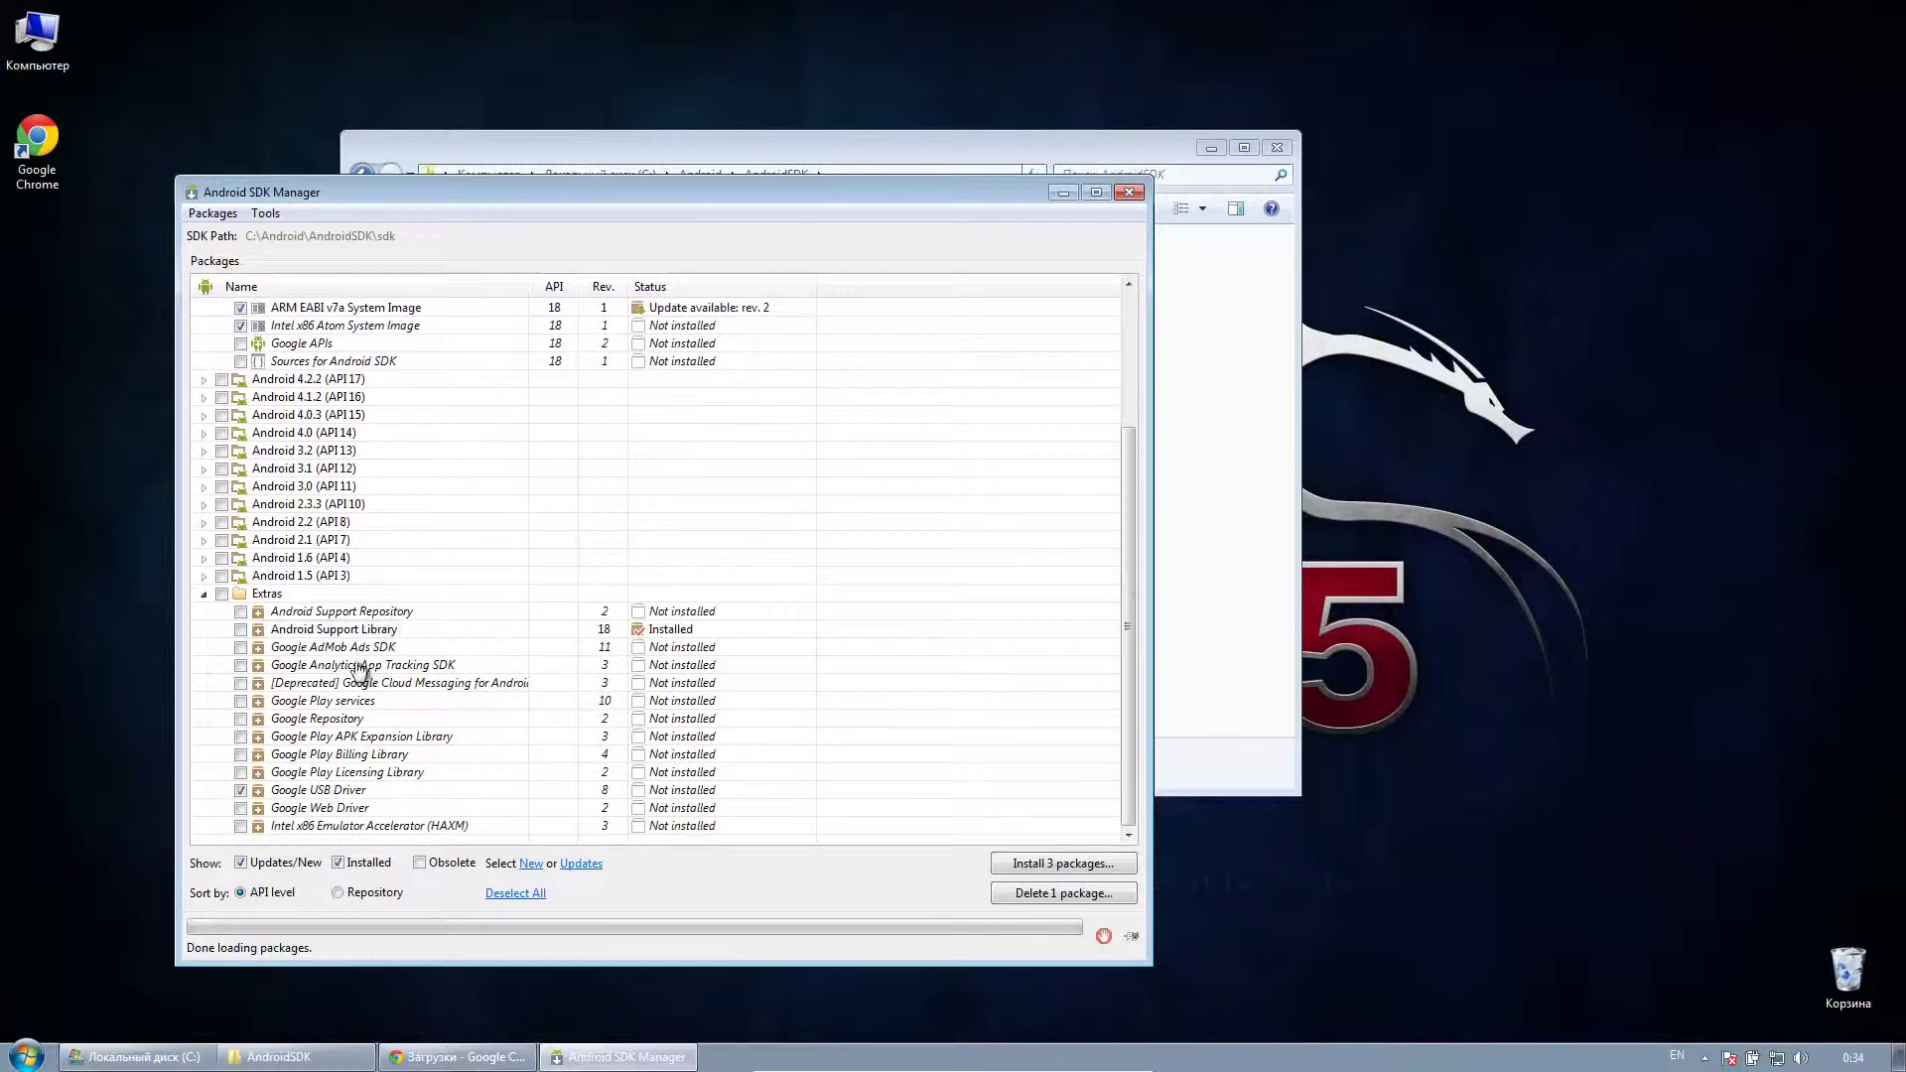
{"action": "scroll", "coordinate": [333, 795], "scroll_direction": "up", "scroll_amount": 3}
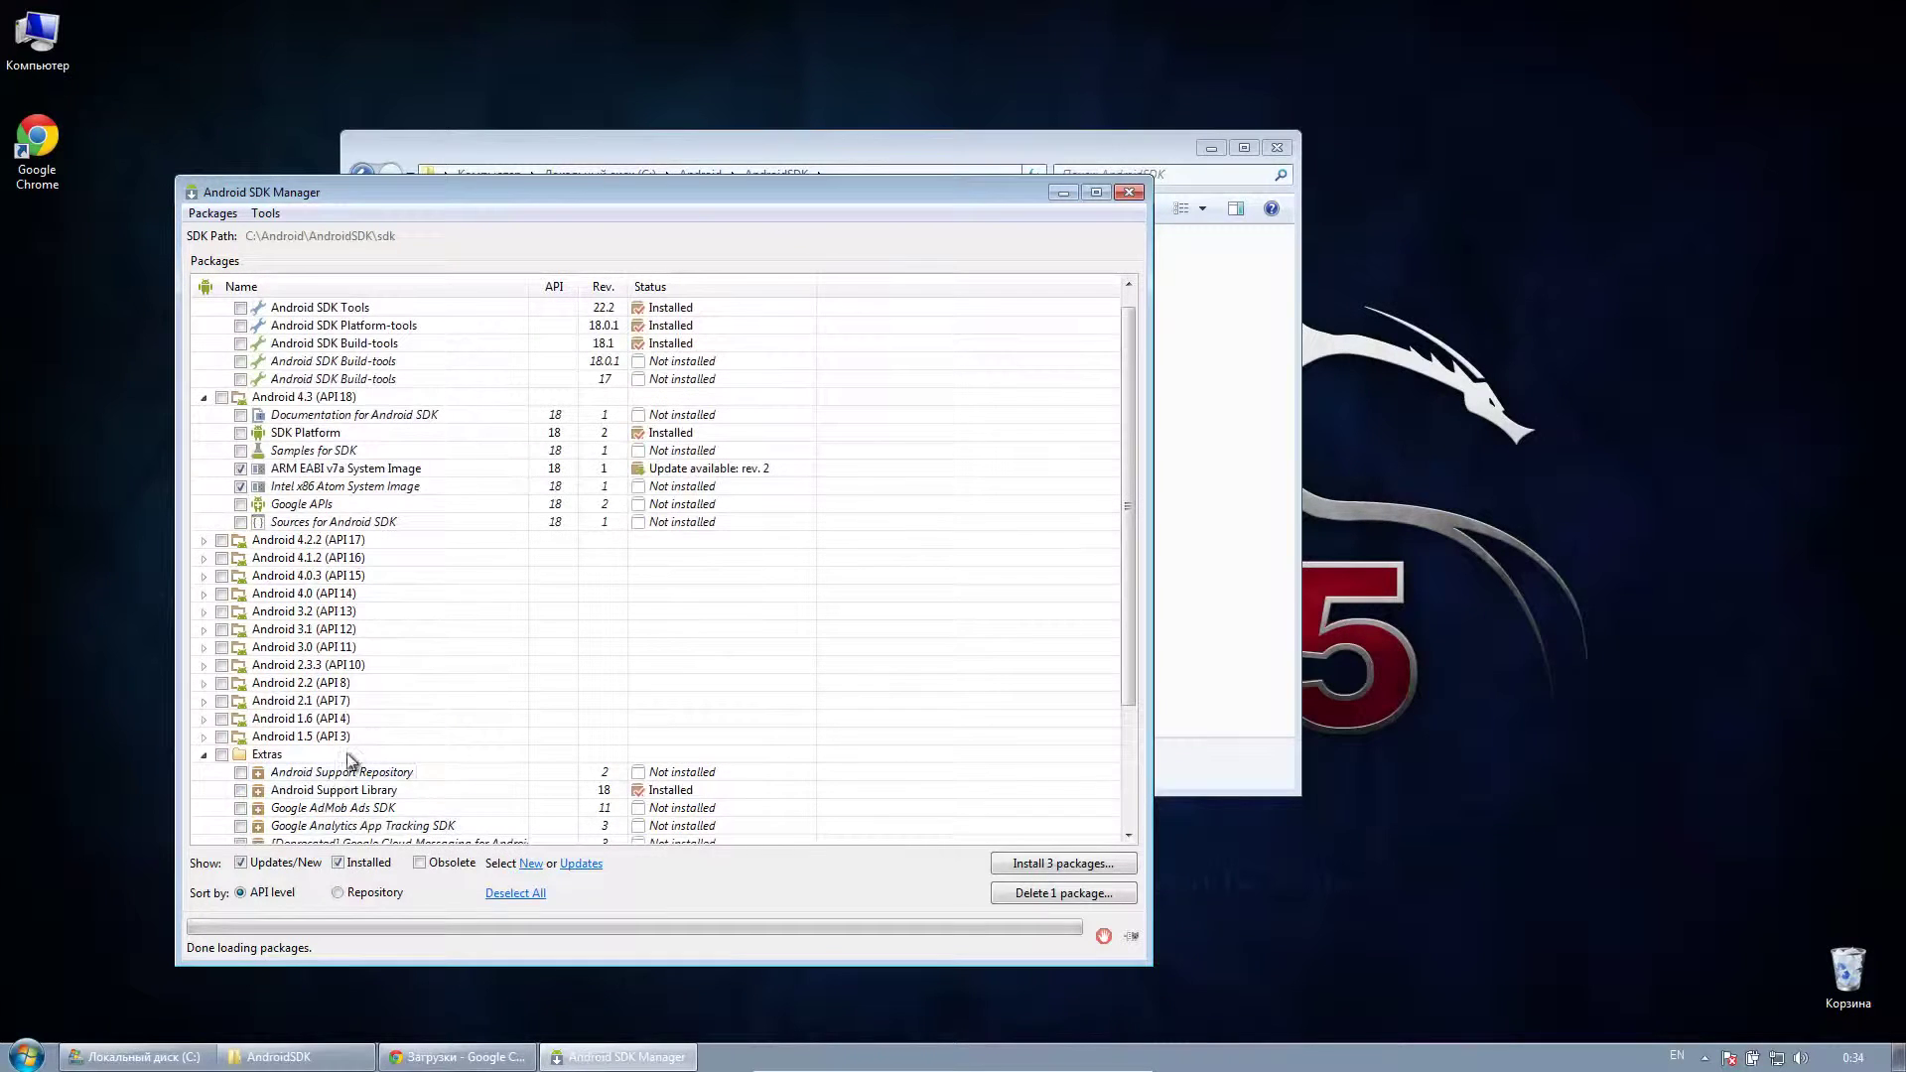
{"action": "scroll", "coordinate": [395, 650], "scroll_direction": "up", "scroll_amount": 1}
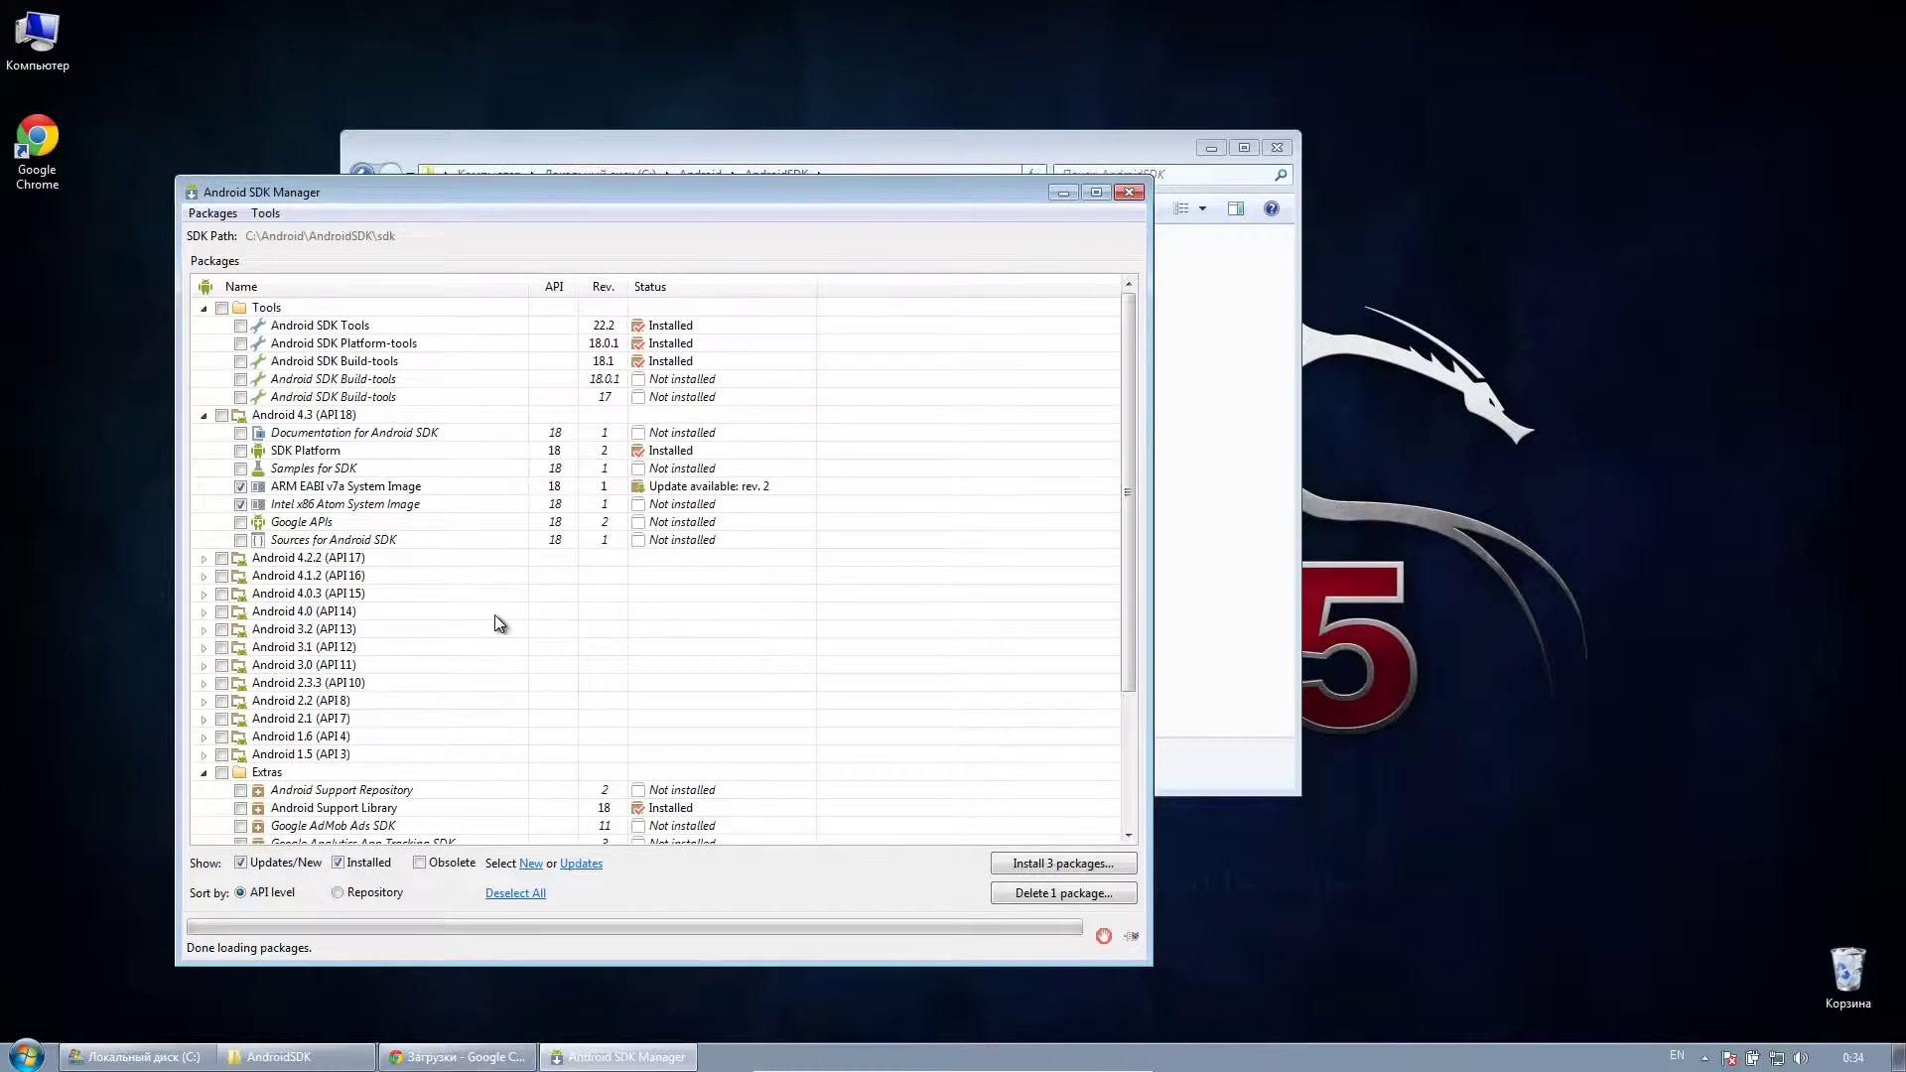
{"action": "left_click", "coordinate": [1086, 864]}
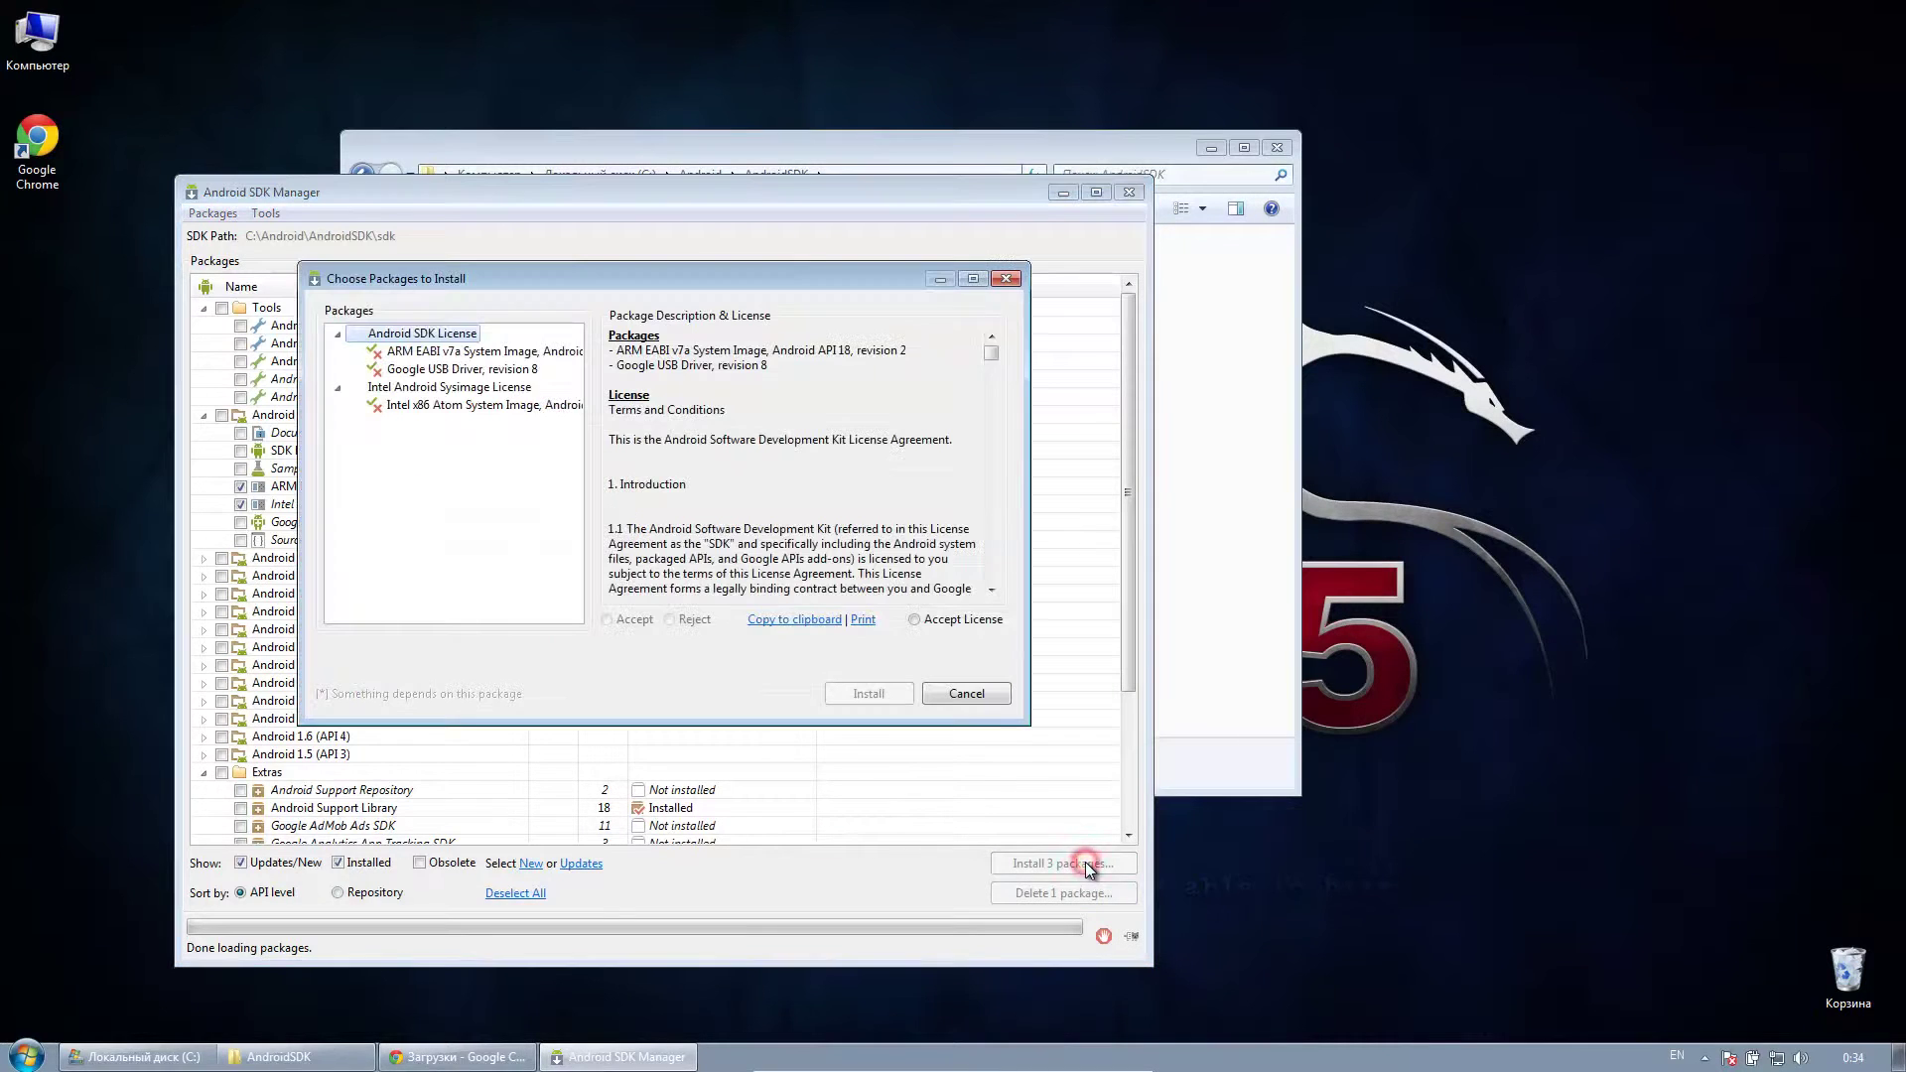
{"action": "left_click", "coordinate": [915, 619]}
{"action": "left_click", "coordinate": [867, 694]}
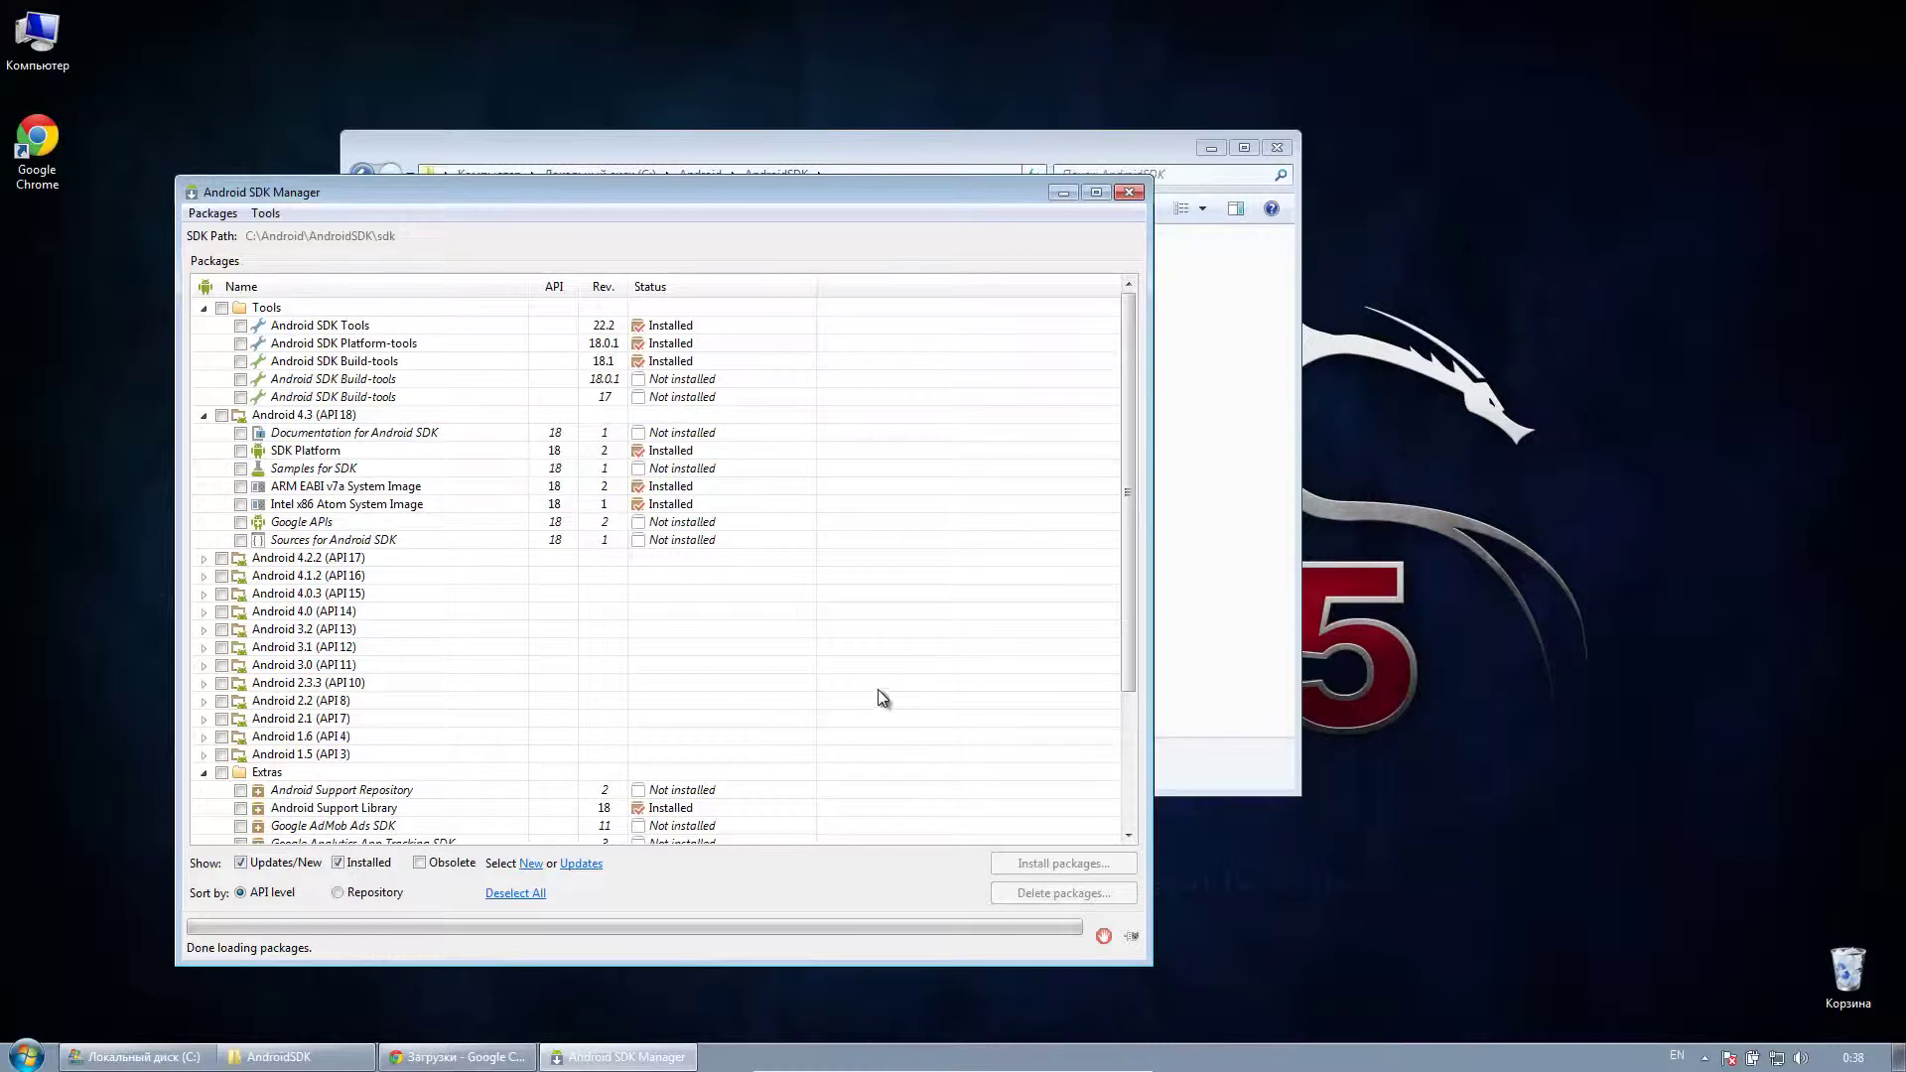
- Close the Android SDK Manager and minimize the remaining folder window to show the desktop
{"action": "left_click", "coordinate": [1130, 193]}
{"action": "left_click", "coordinate": [1027, 432]}
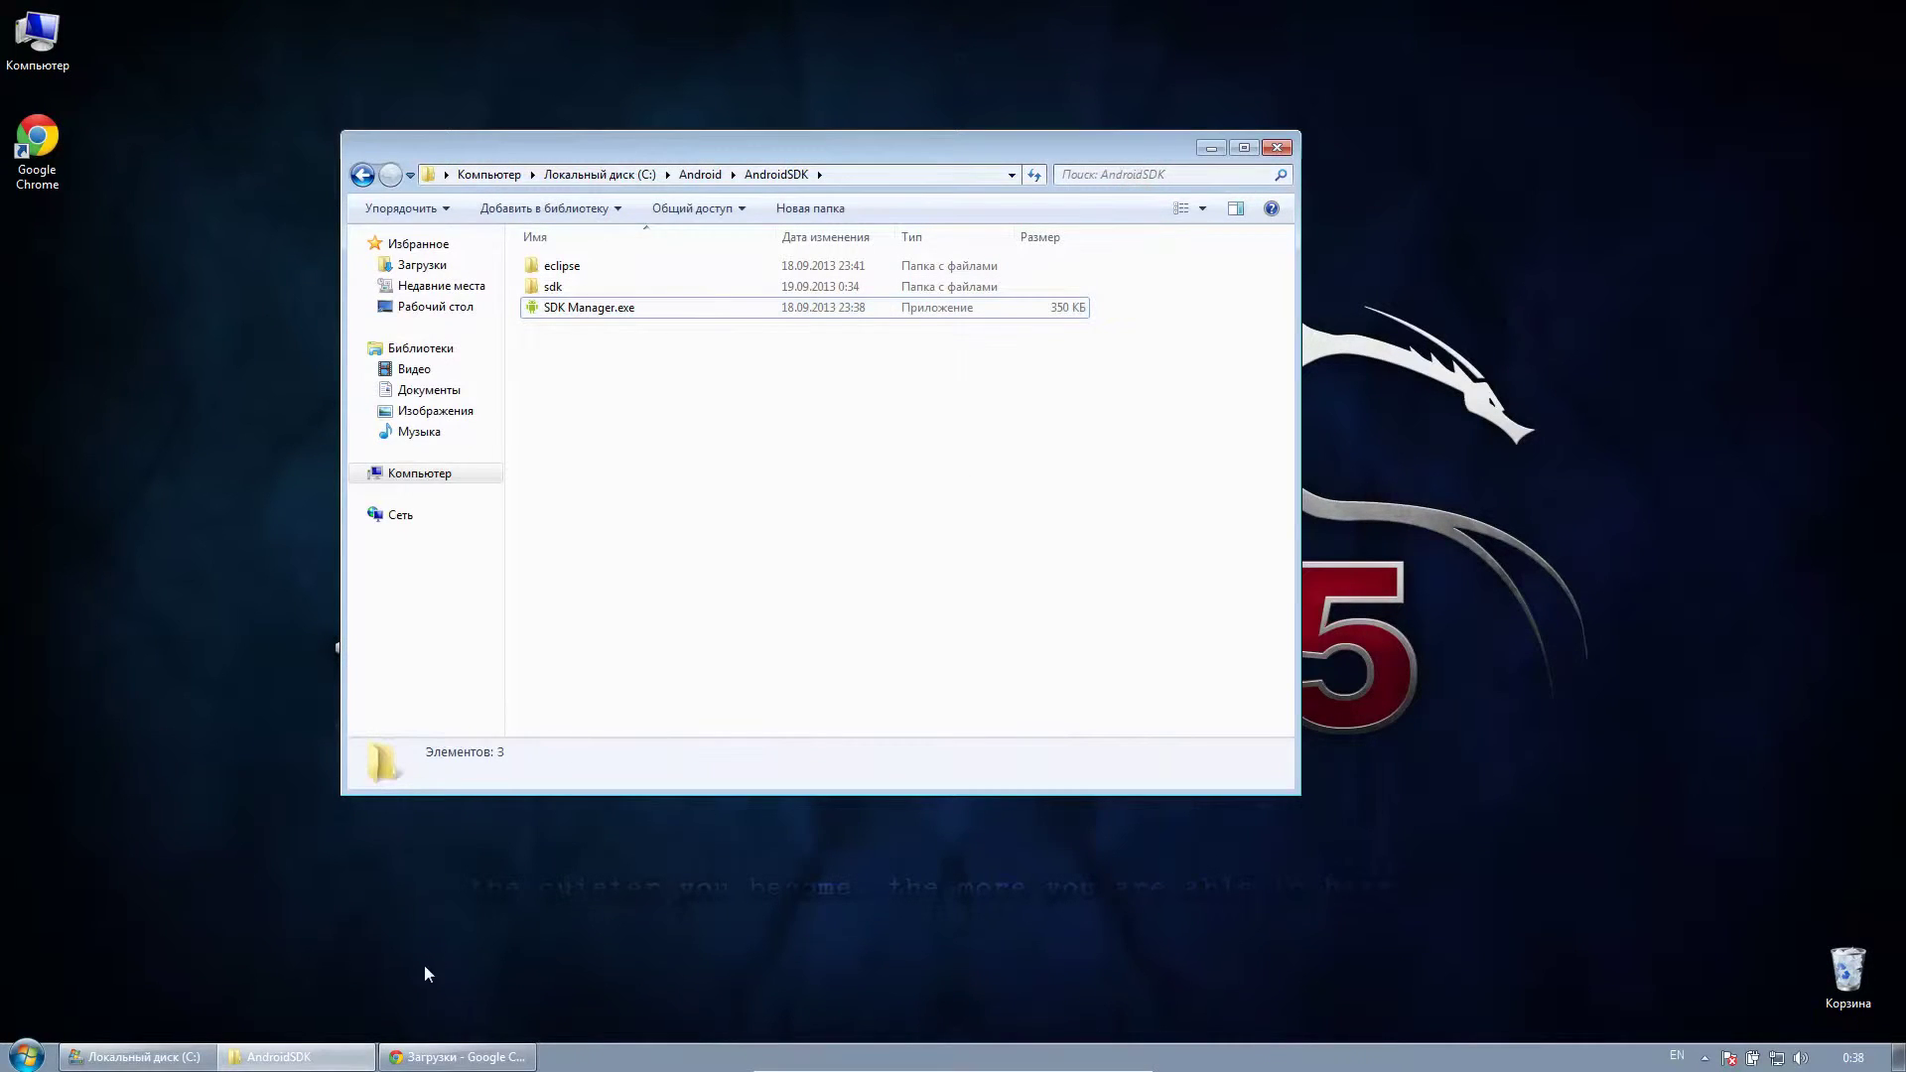
{"action": "left_click", "coordinate": [325, 1059]}
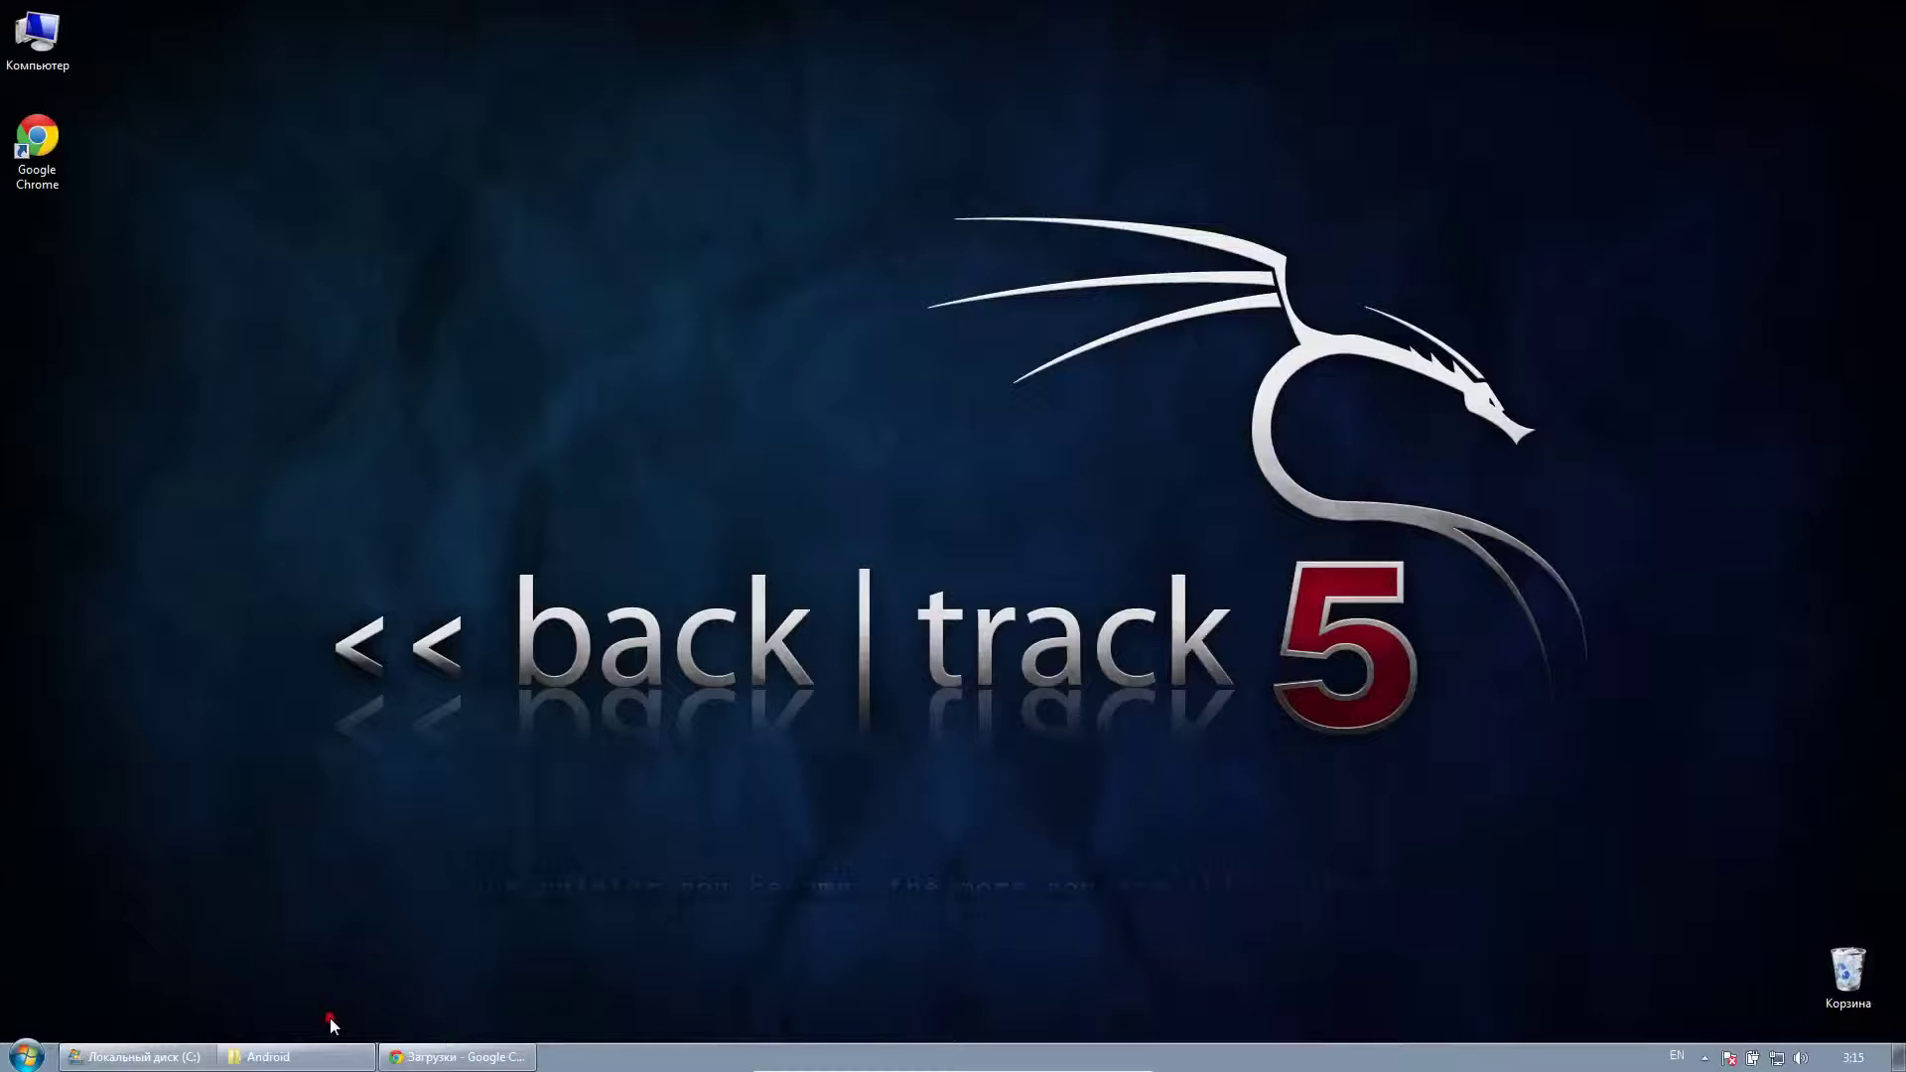
{"action": "left_click", "coordinate": [331, 1017]}
- Open the Windows environment variables through the computer's advanced system properties
{"action": "right_click", "coordinate": [52, 33]}
{"action": "left_click", "coordinate": [141, 223]}
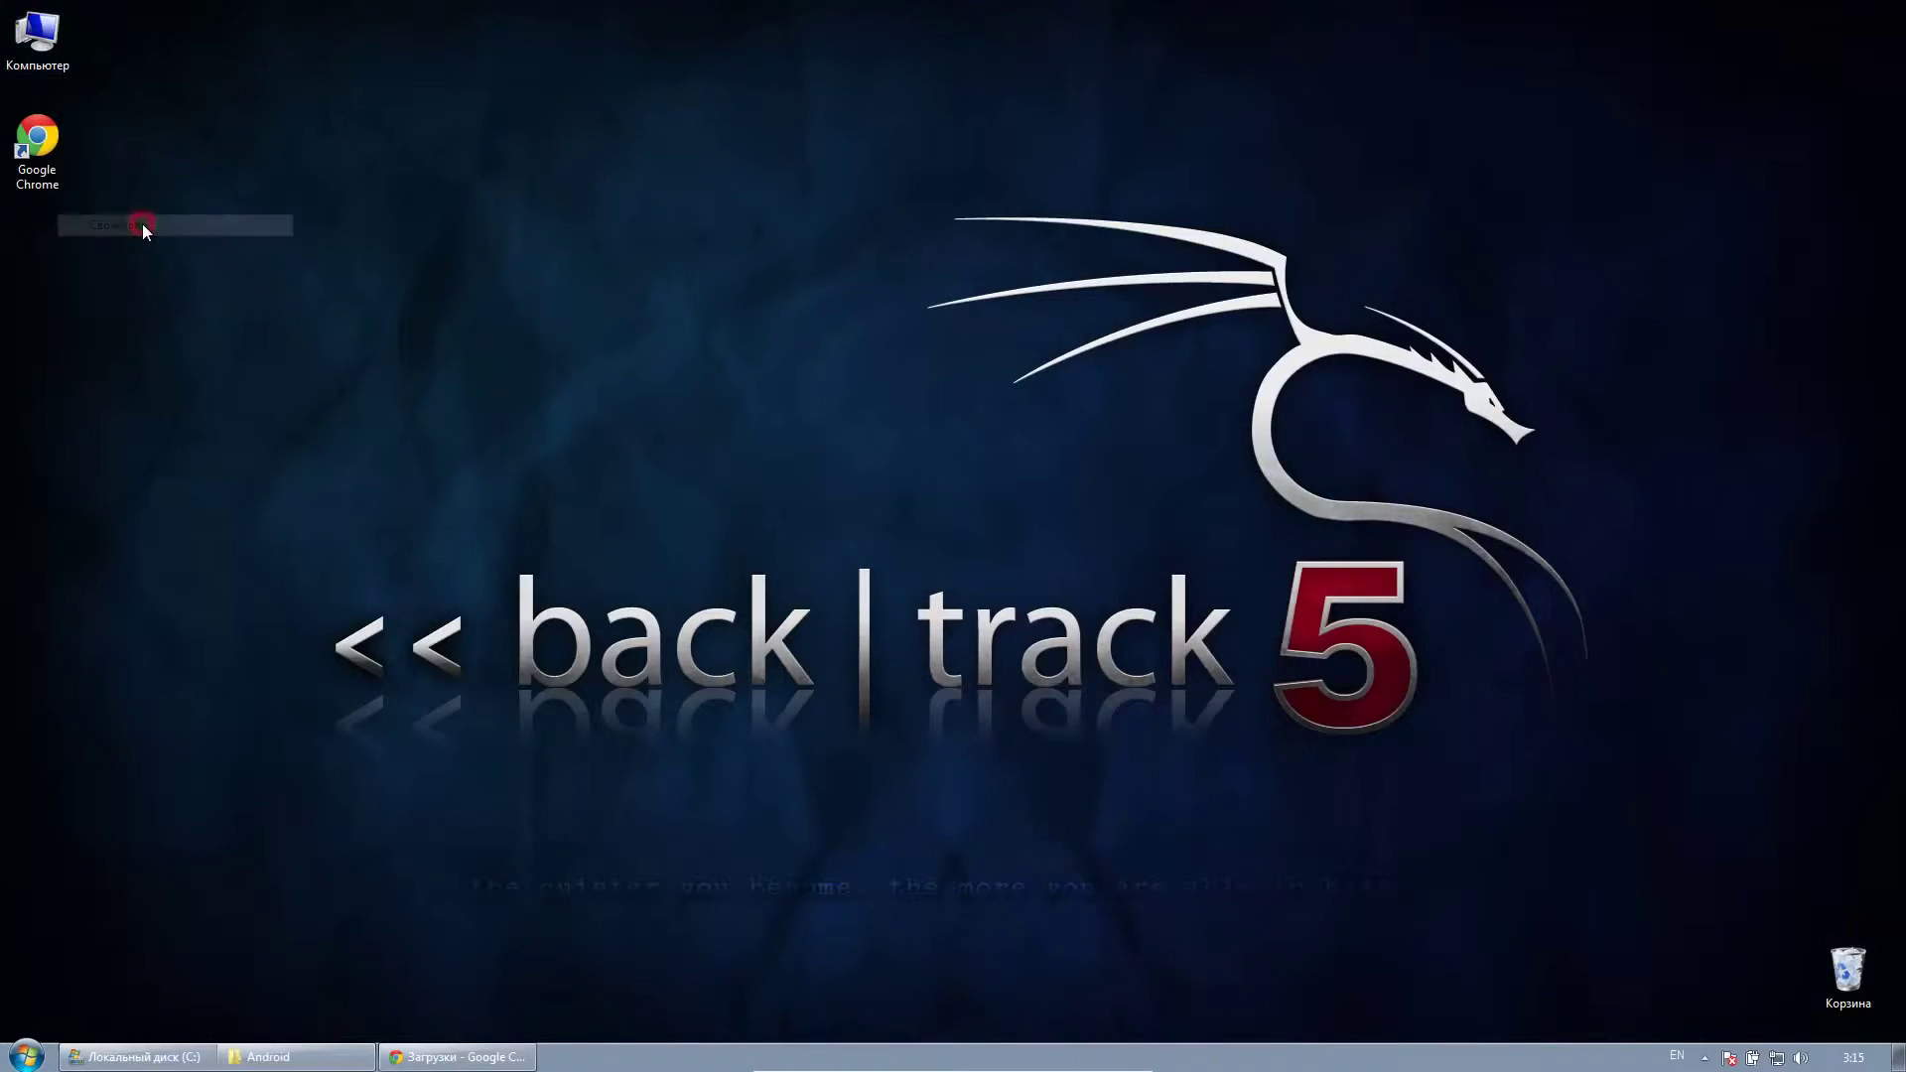
{"action": "left_click", "coordinate": [424, 355]}
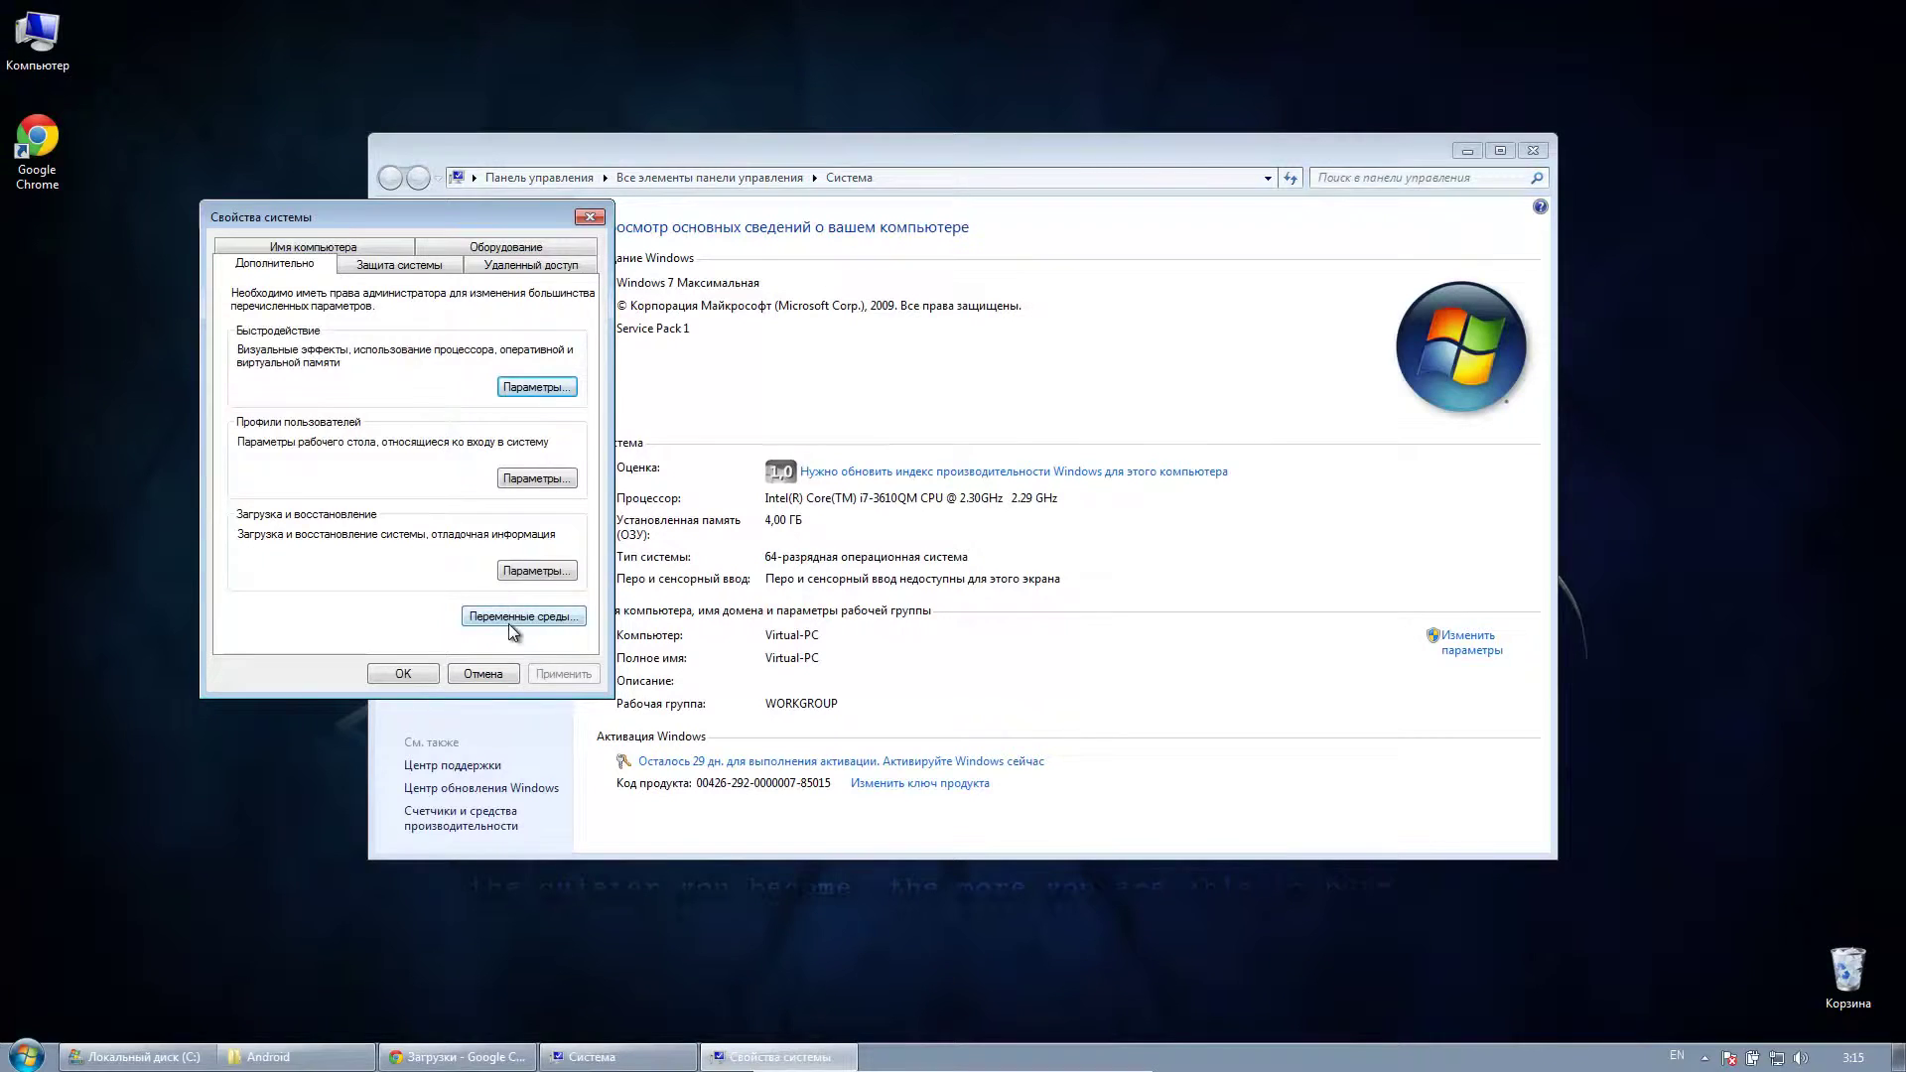
{"action": "left_click", "coordinate": [508, 617]}
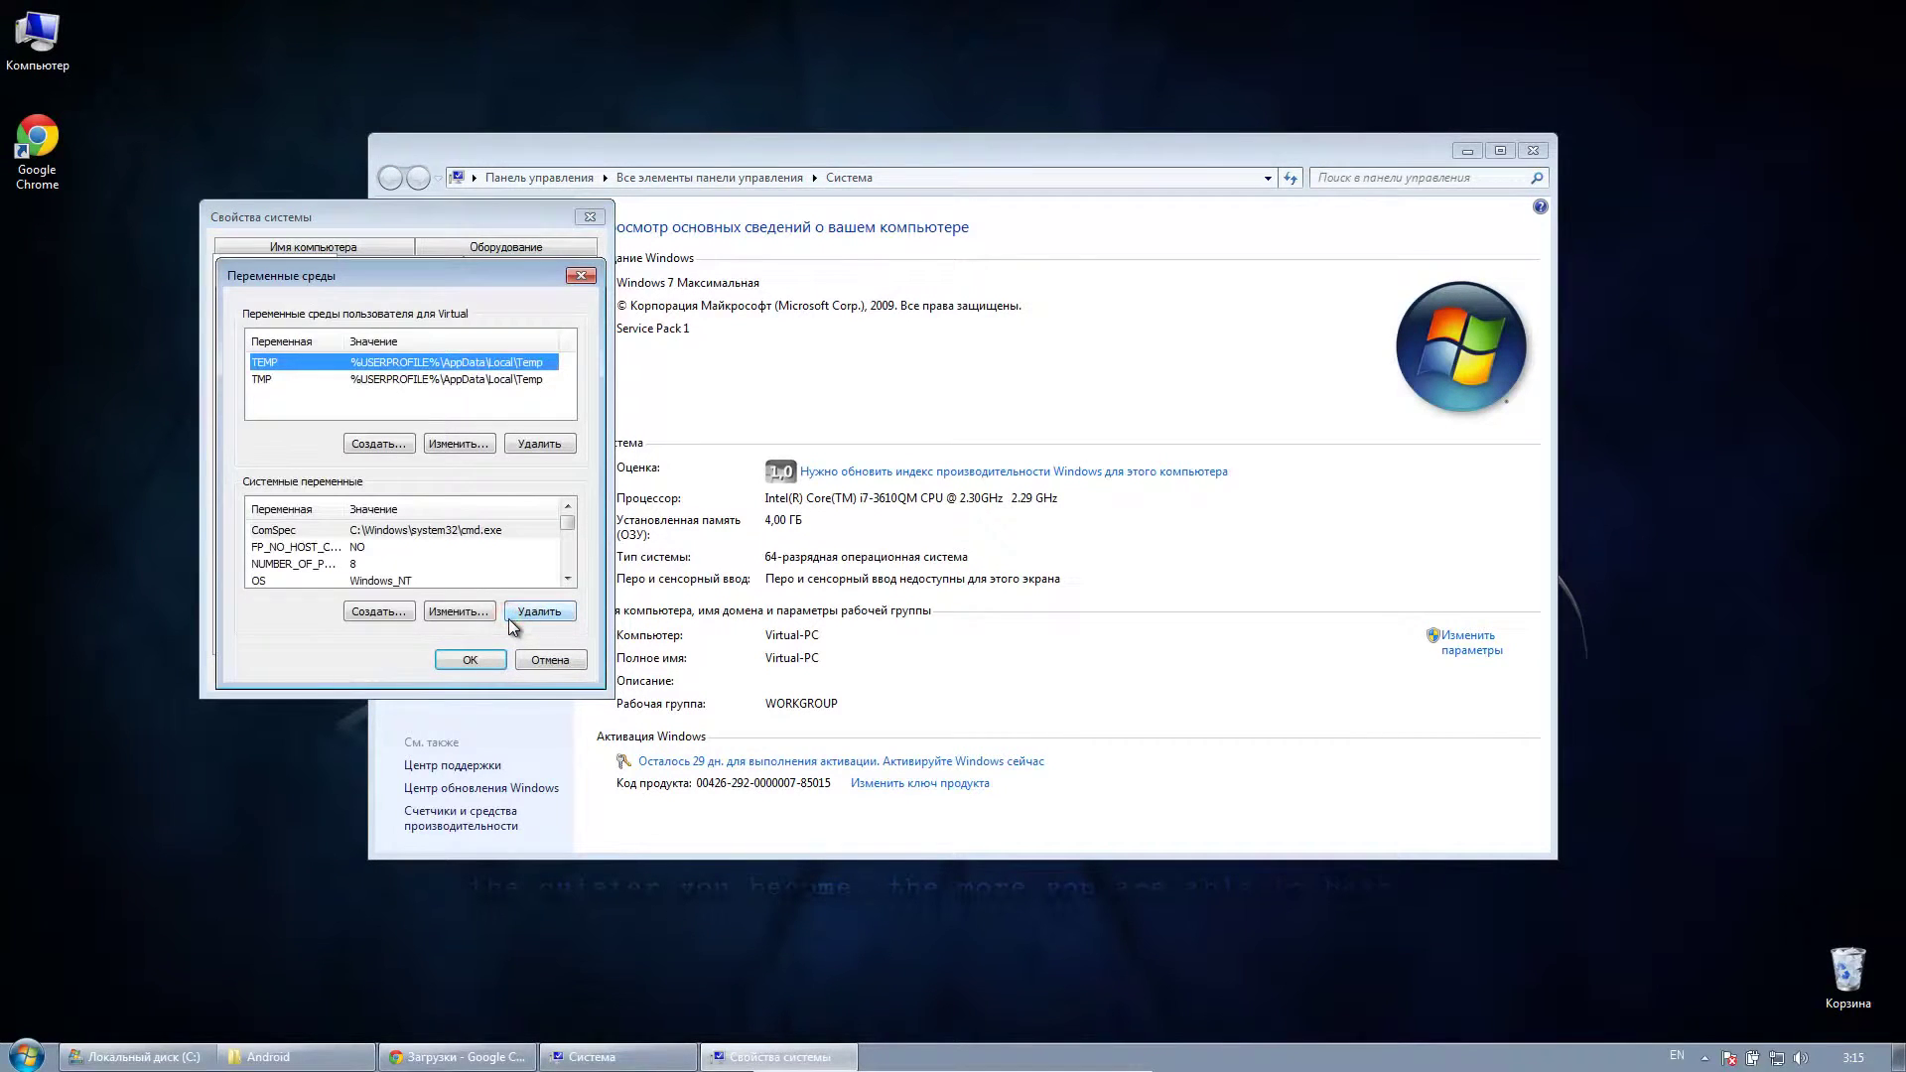
- Start a new system variable named JAVA_HOME
{"action": "left_click", "coordinate": [387, 616]}
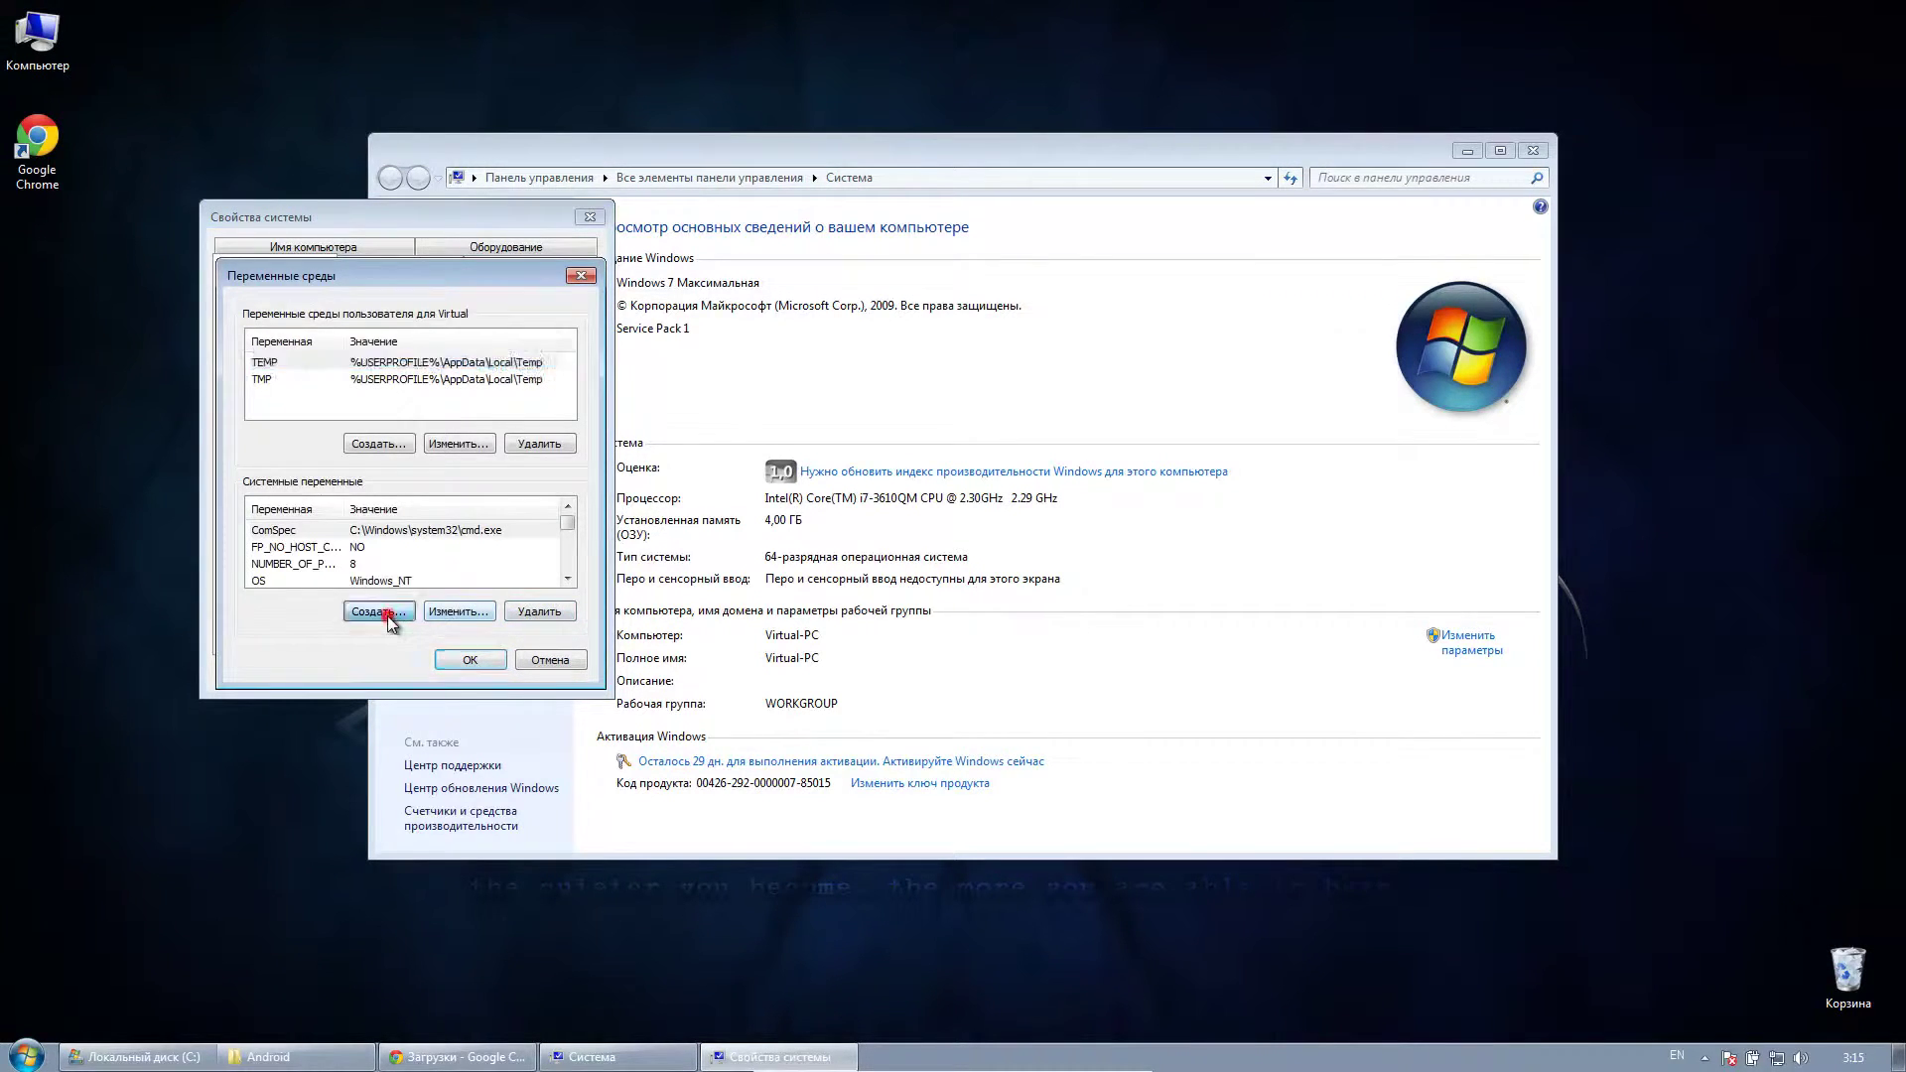
{"action": "type", "text": "JAVA_HOME"}
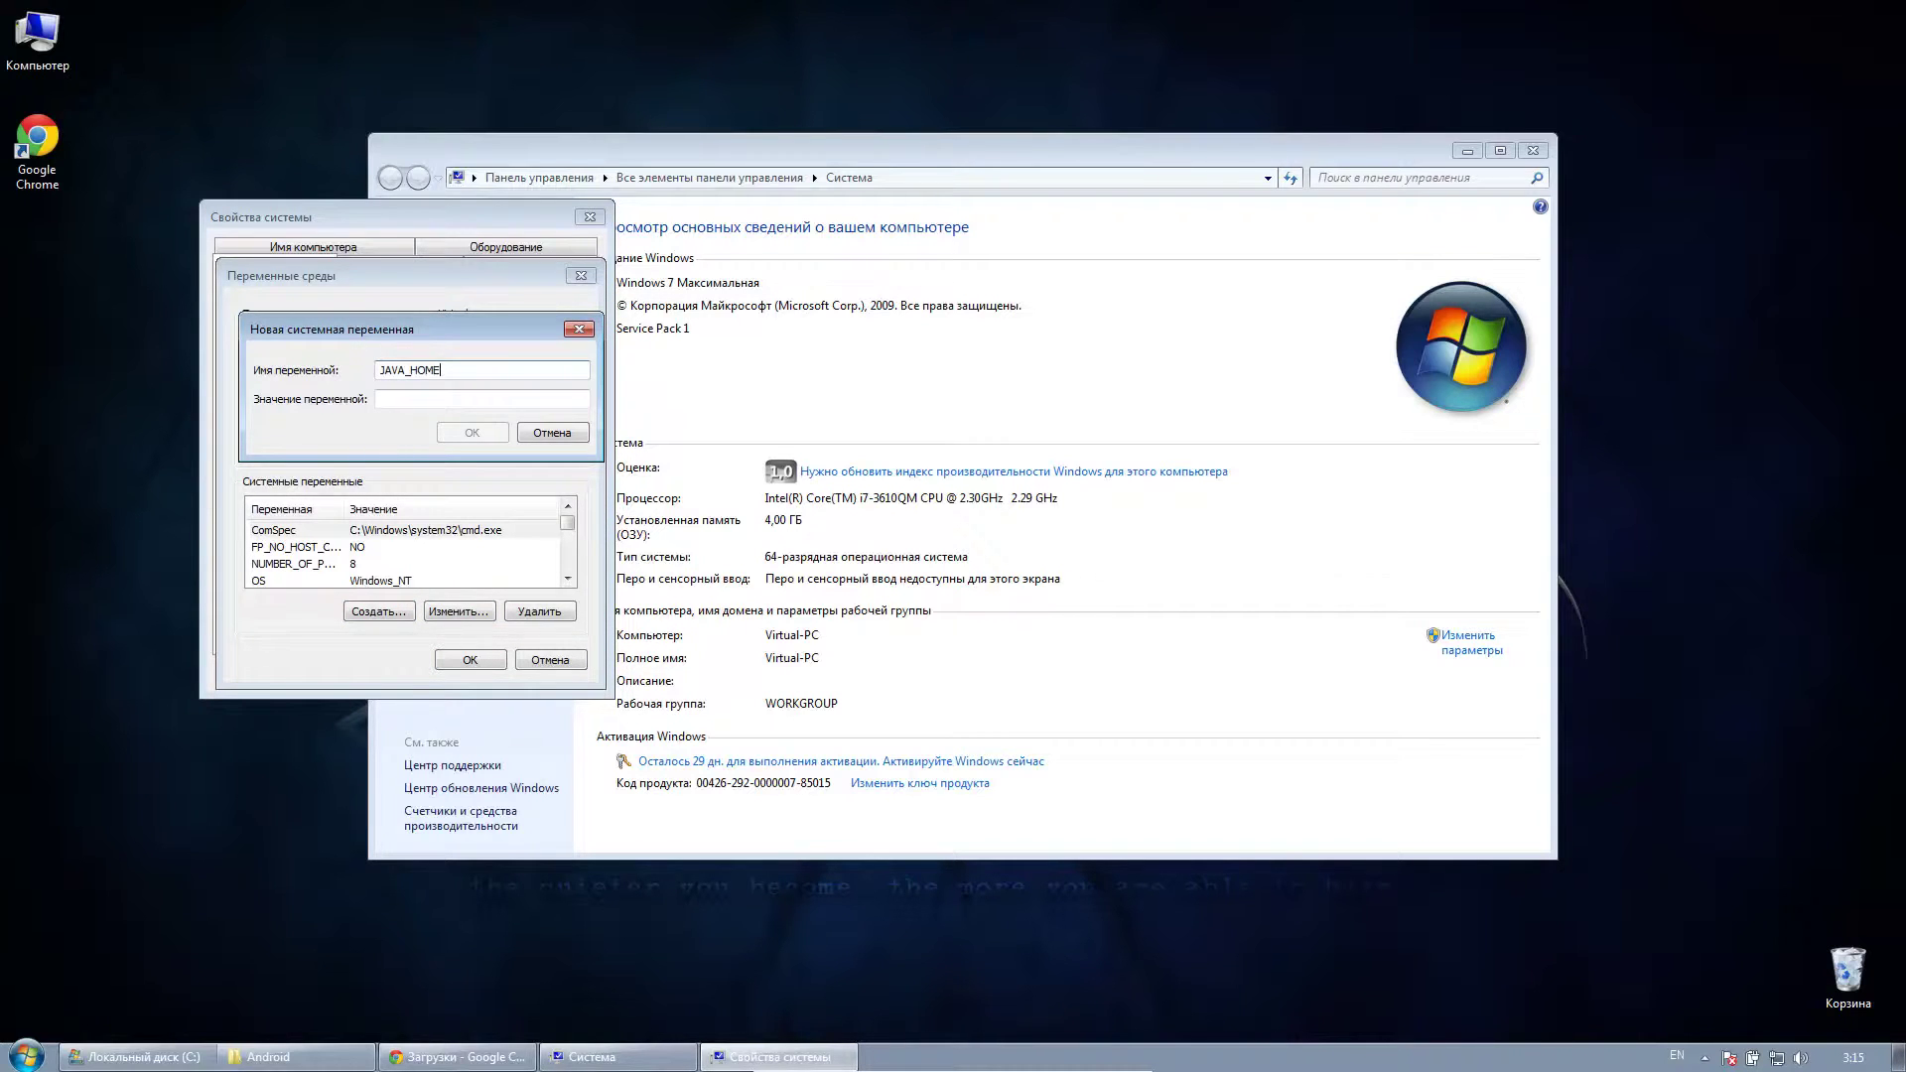
{"action": "key", "text": "Tab"}
- Browse to the folder C:\Program Files\Java\jdk1.7.0_40 in a file window placed beside the variable dialog
{"action": "left_click", "coordinate": [139, 1057]}
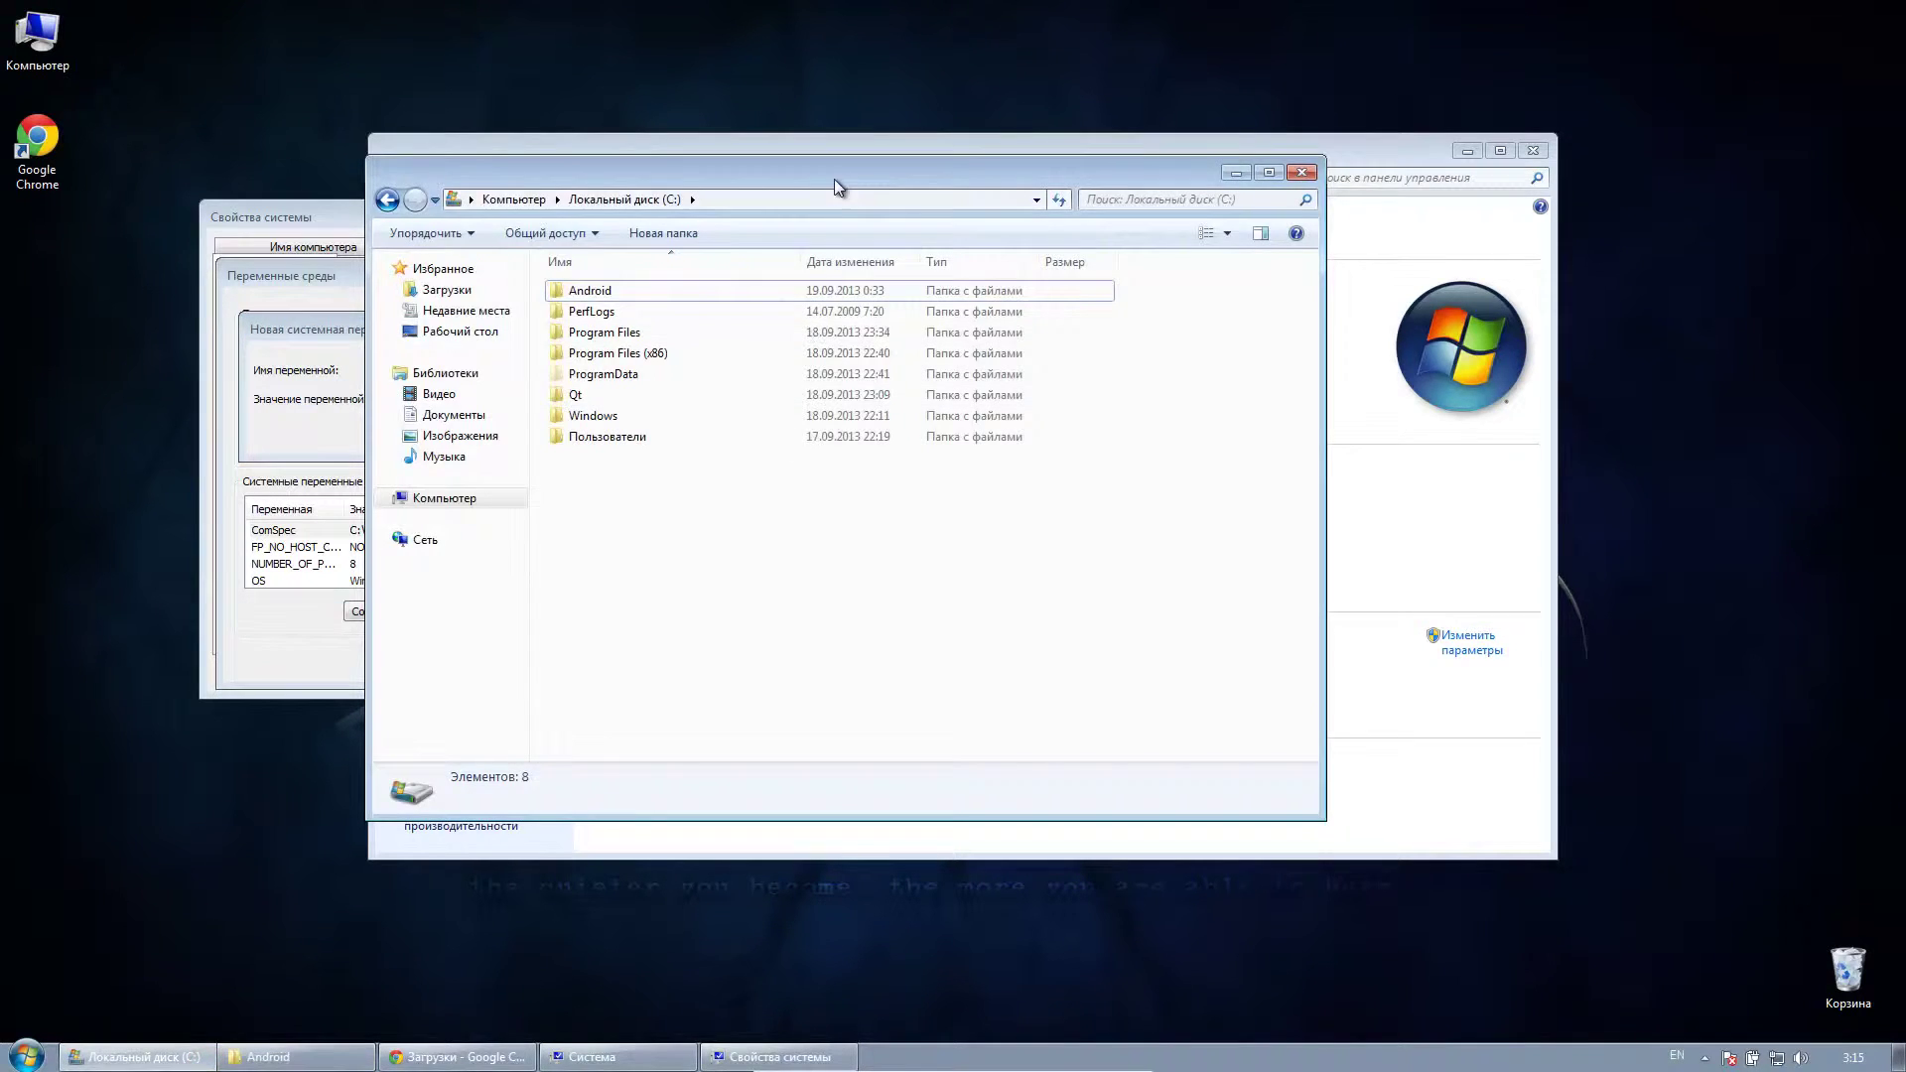
{"action": "left_click_drag", "start_coordinate": [834, 184], "coordinate": [1217, 181]}
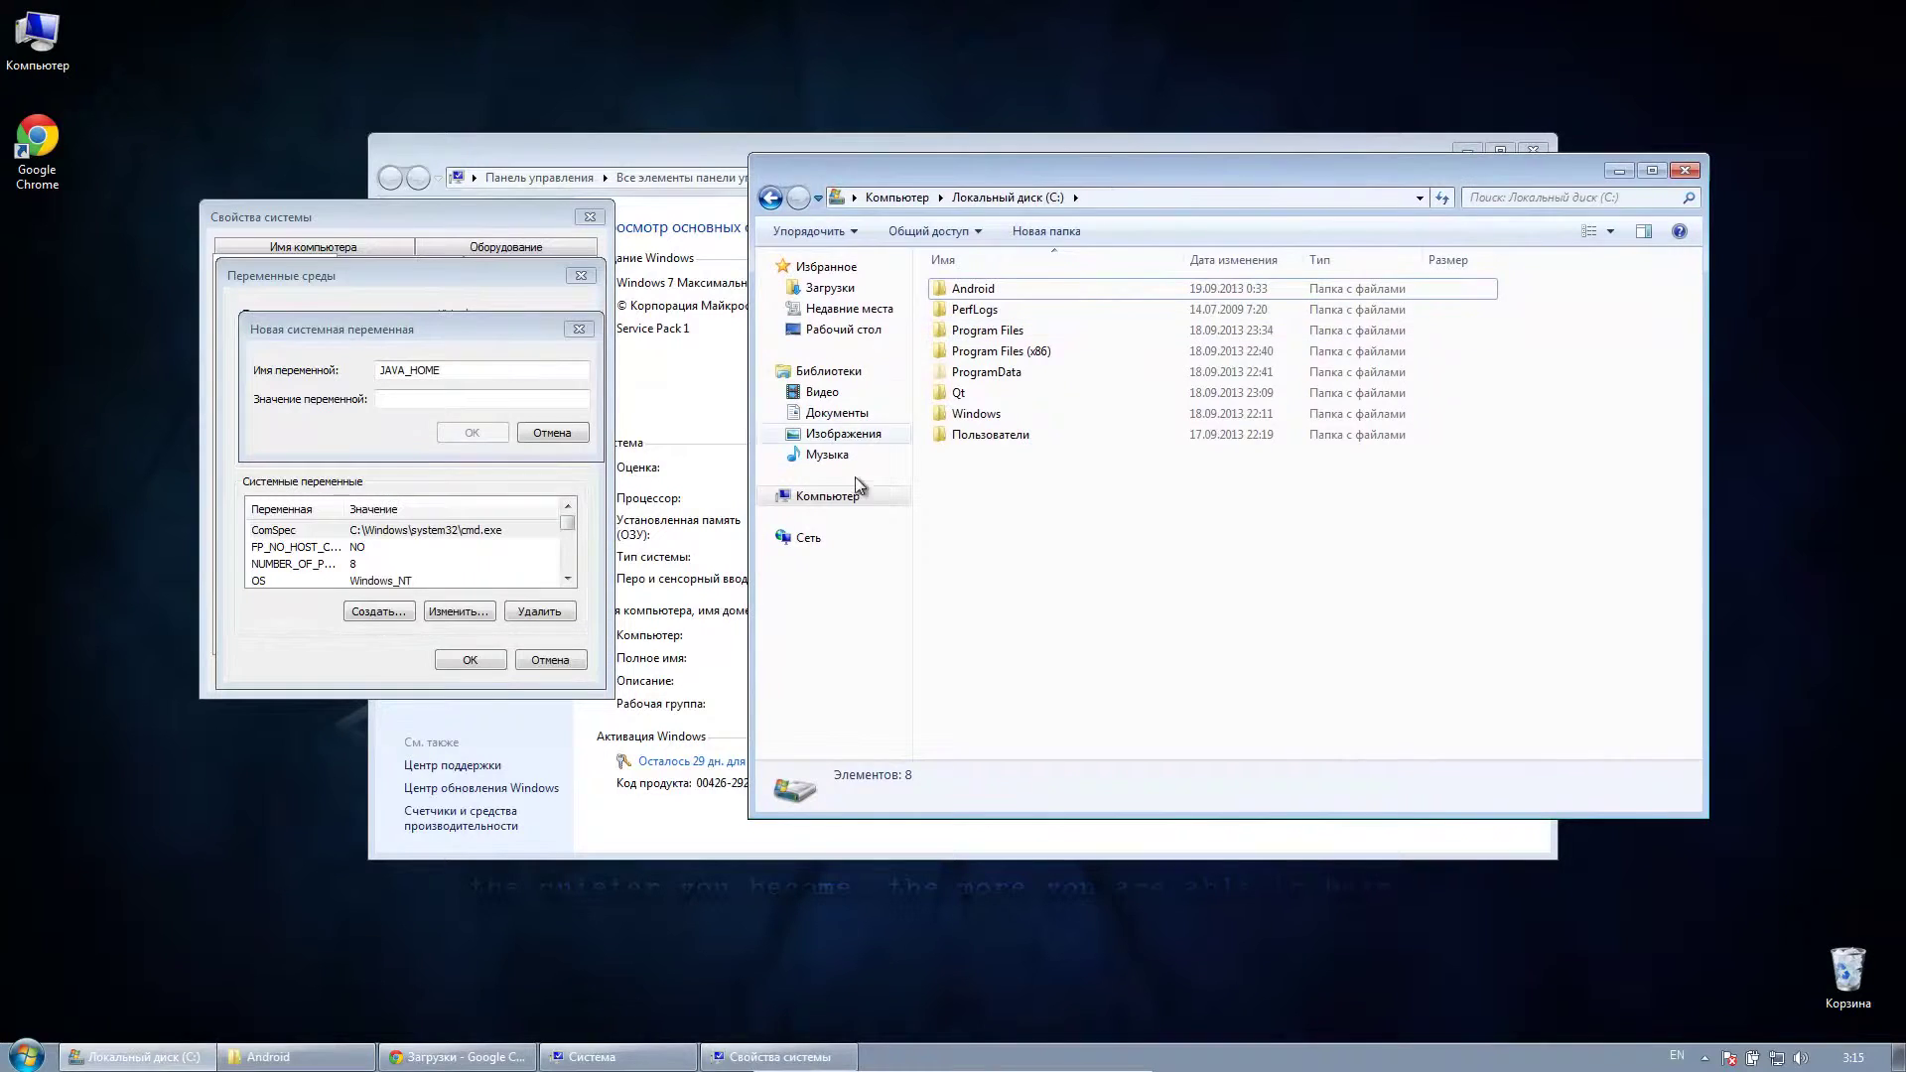
{"action": "left_click", "coordinate": [983, 331]}
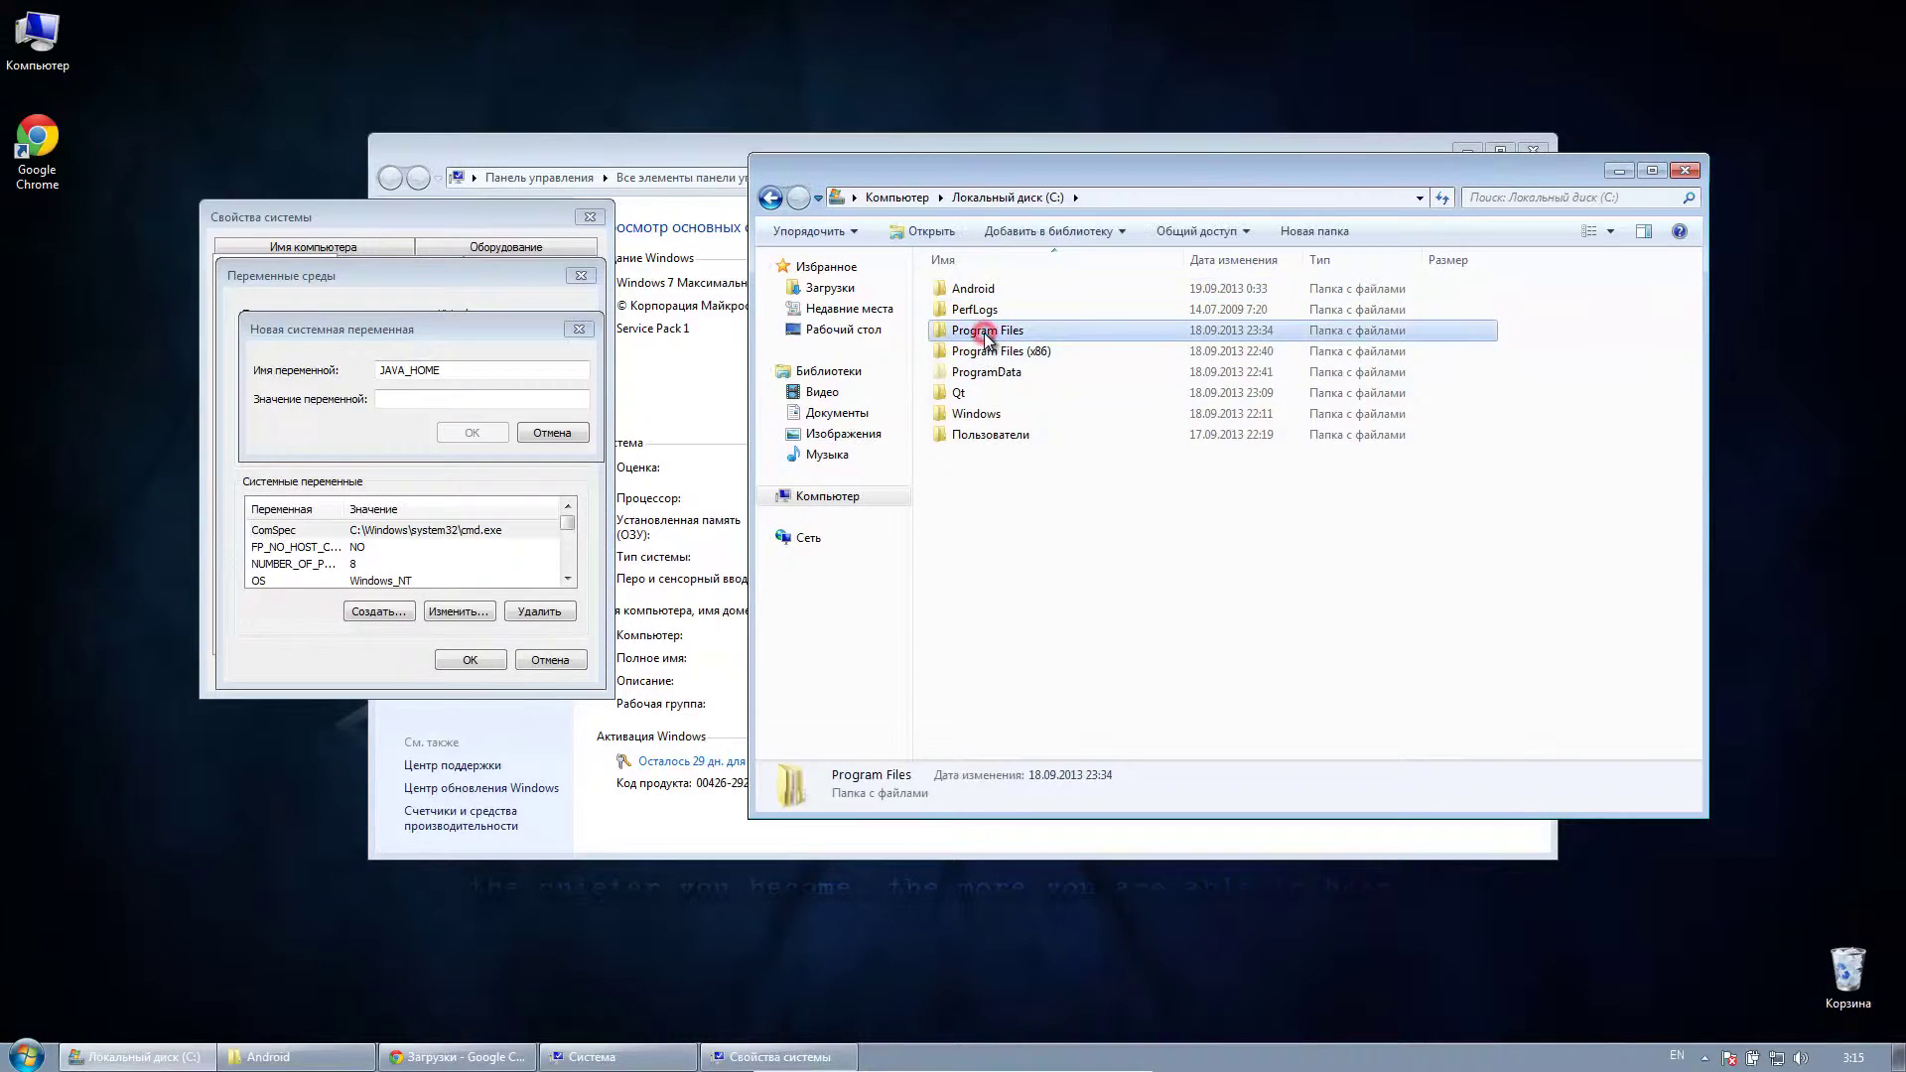
{"action": "double_click", "coordinate": [985, 335]}
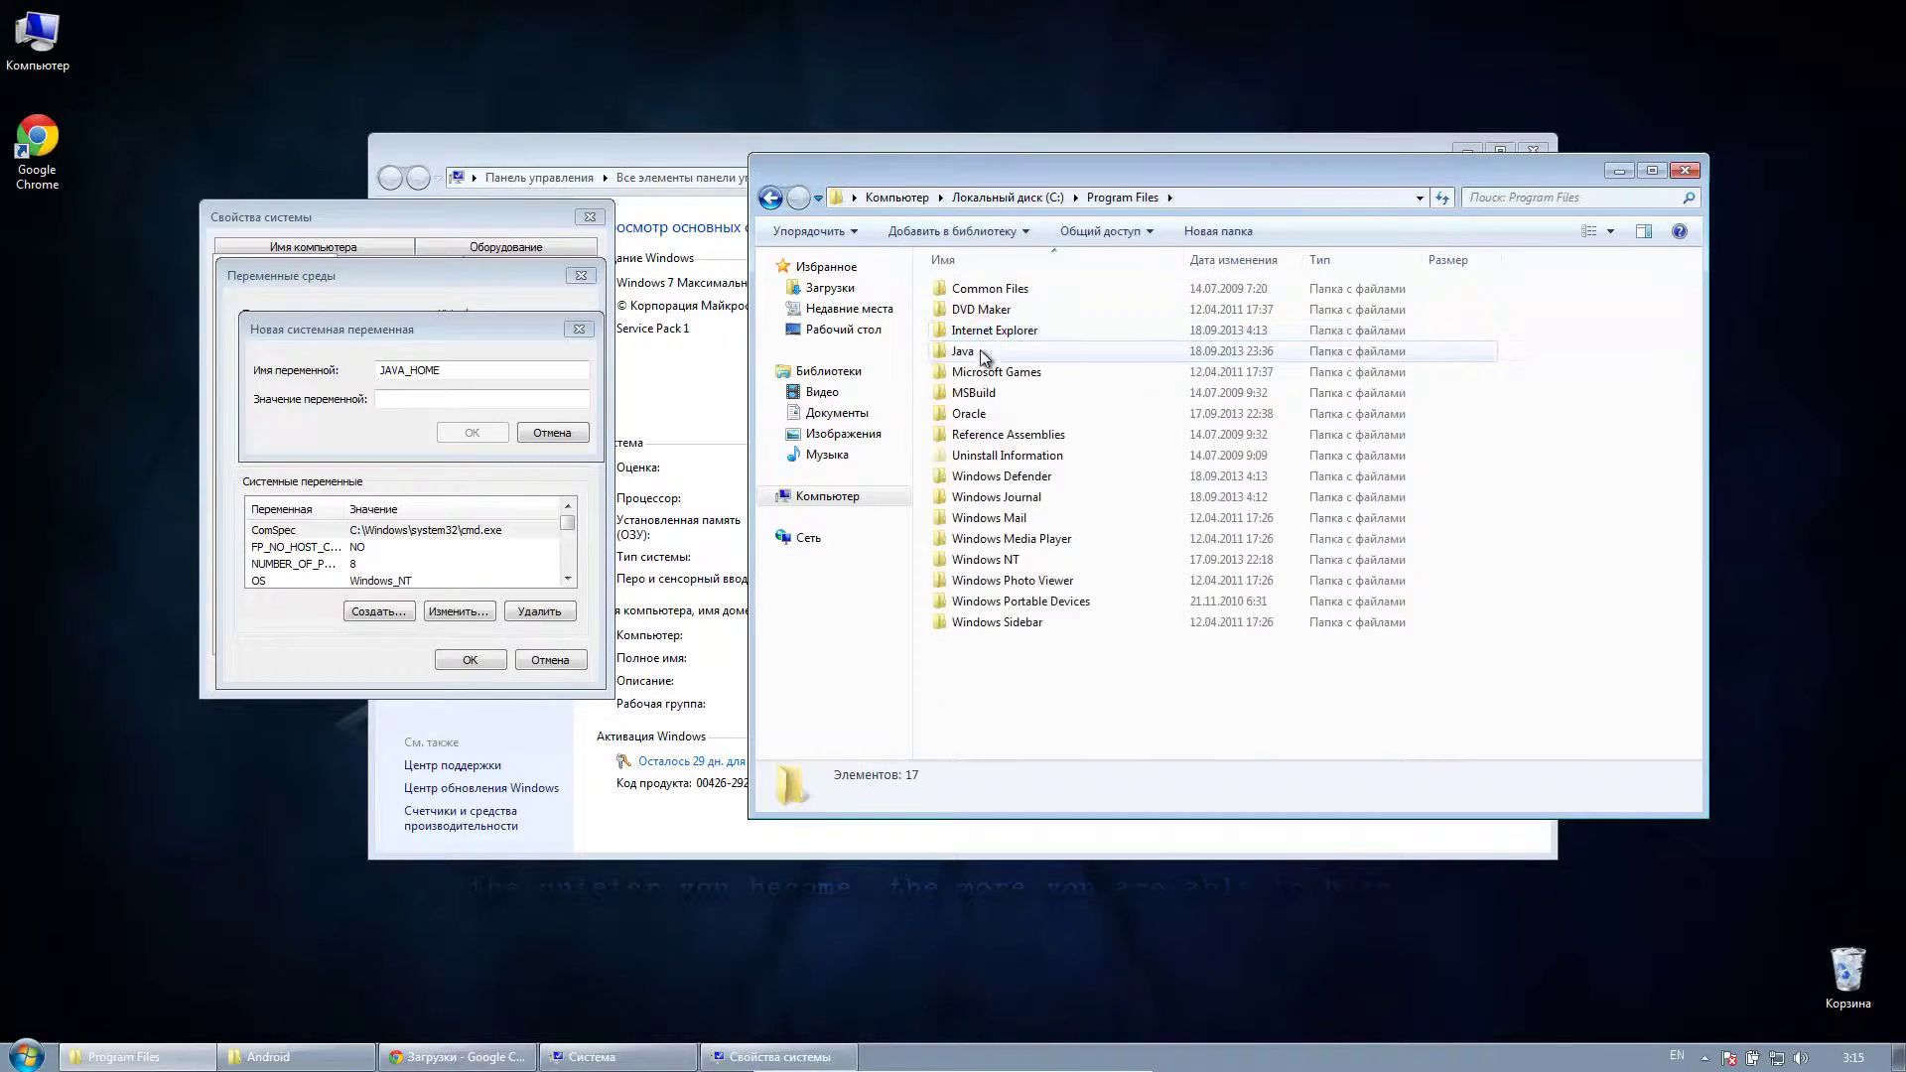
{"action": "left_click", "coordinate": [978, 352]}
{"action": "double_click", "coordinate": [978, 351]}
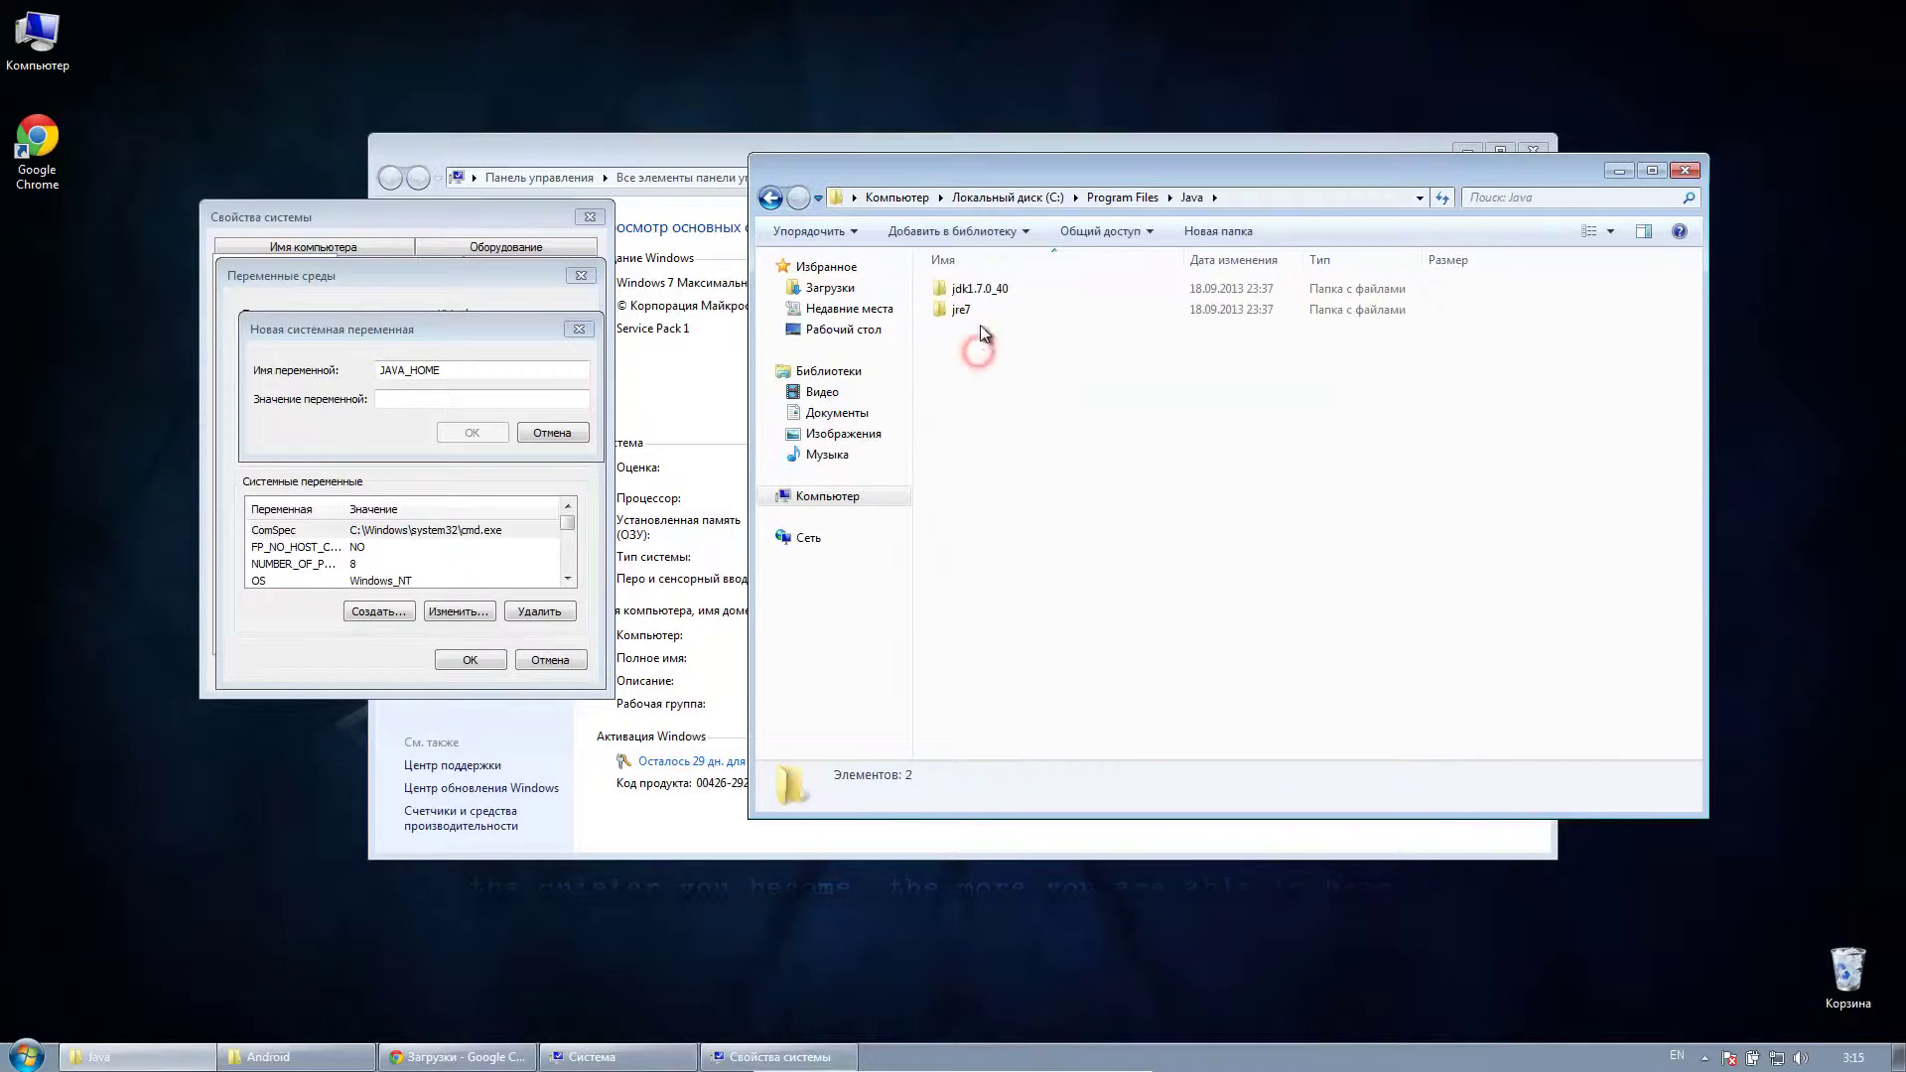
{"action": "left_click", "coordinate": [983, 292]}
{"action": "double_click", "coordinate": [983, 292]}
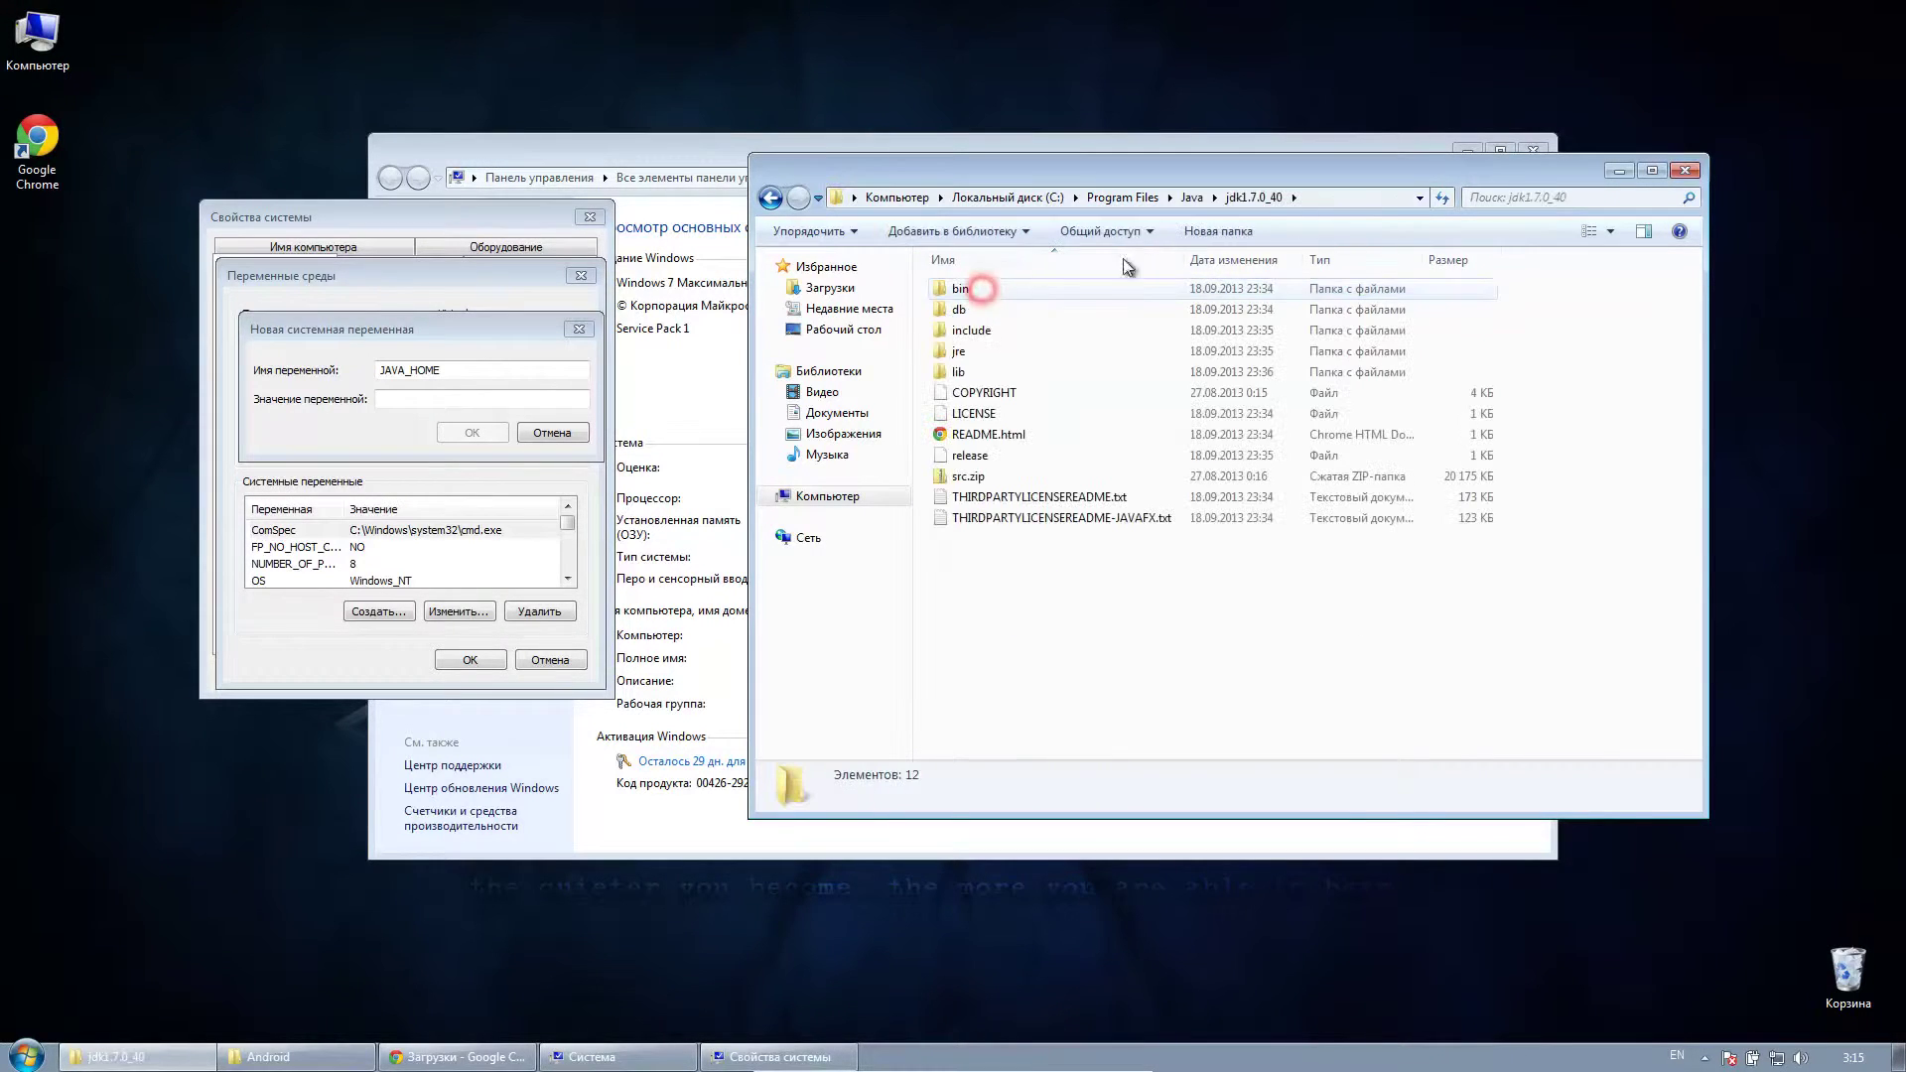
- Copy the folder path C:\Program Files\Java\jdk1.7.0_40 into the JAVA_HOME value and save the variable
{"action": "left_click", "coordinate": [1315, 195]}
{"action": "key", "text": "ctrl+c"}
{"action": "right_click", "coordinate": [1315, 196]}
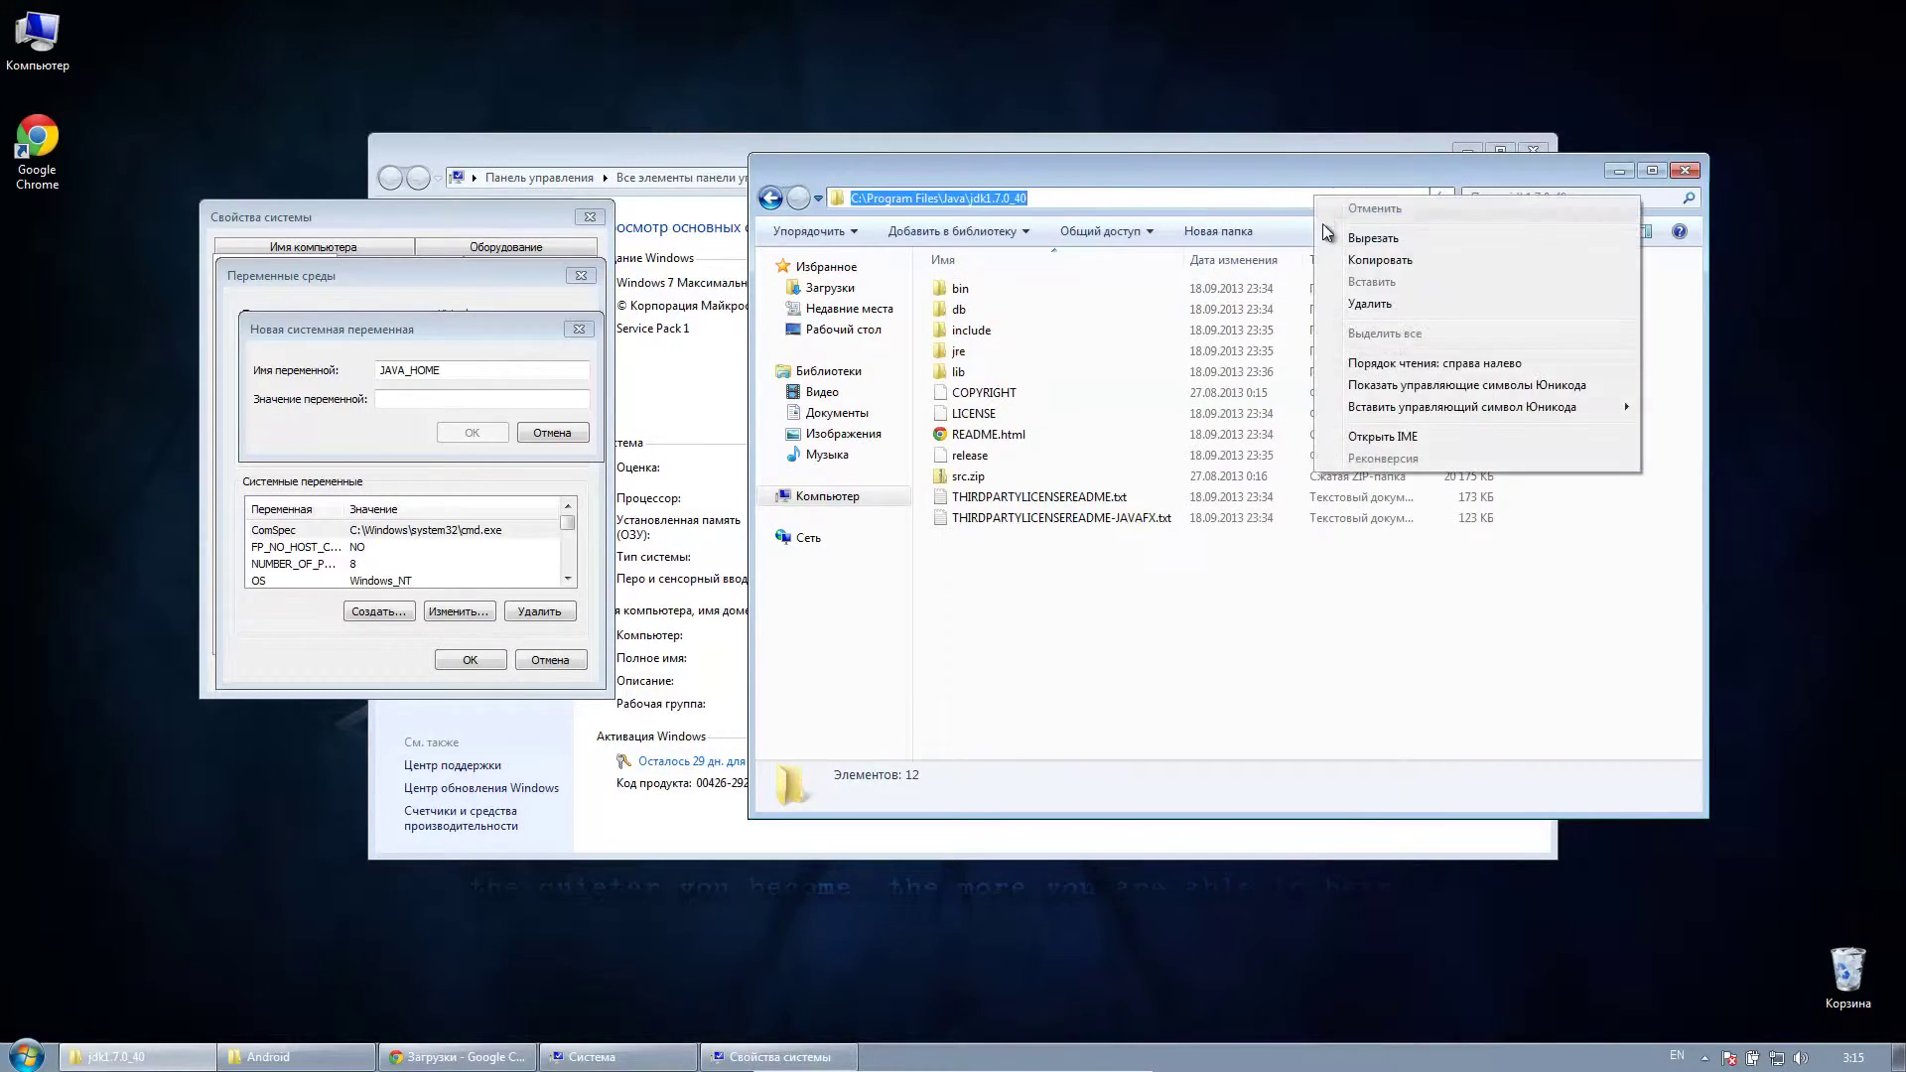
{"action": "left_click", "coordinate": [1335, 256]}
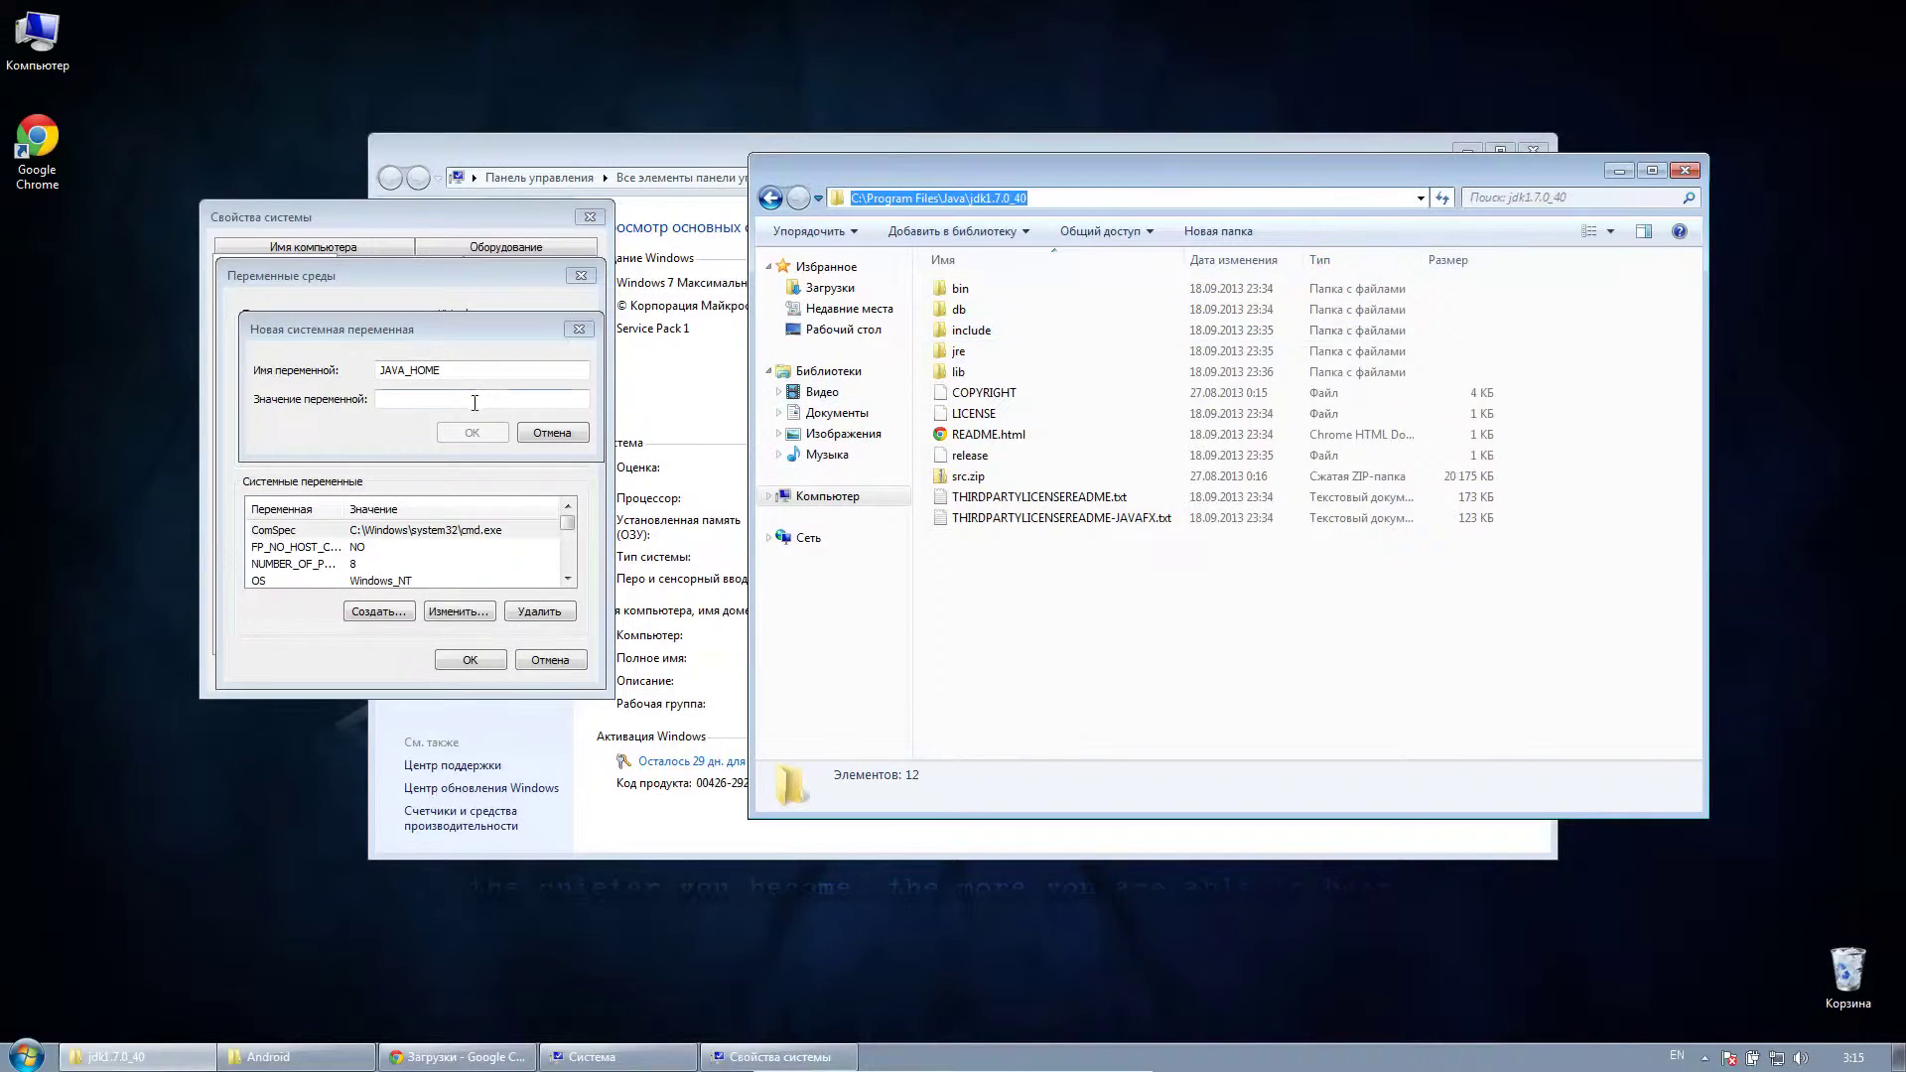
{"action": "left_click", "coordinate": [479, 399]}
{"action": "right_click", "coordinate": [491, 399]}
{"action": "left_click", "coordinate": [534, 489]}
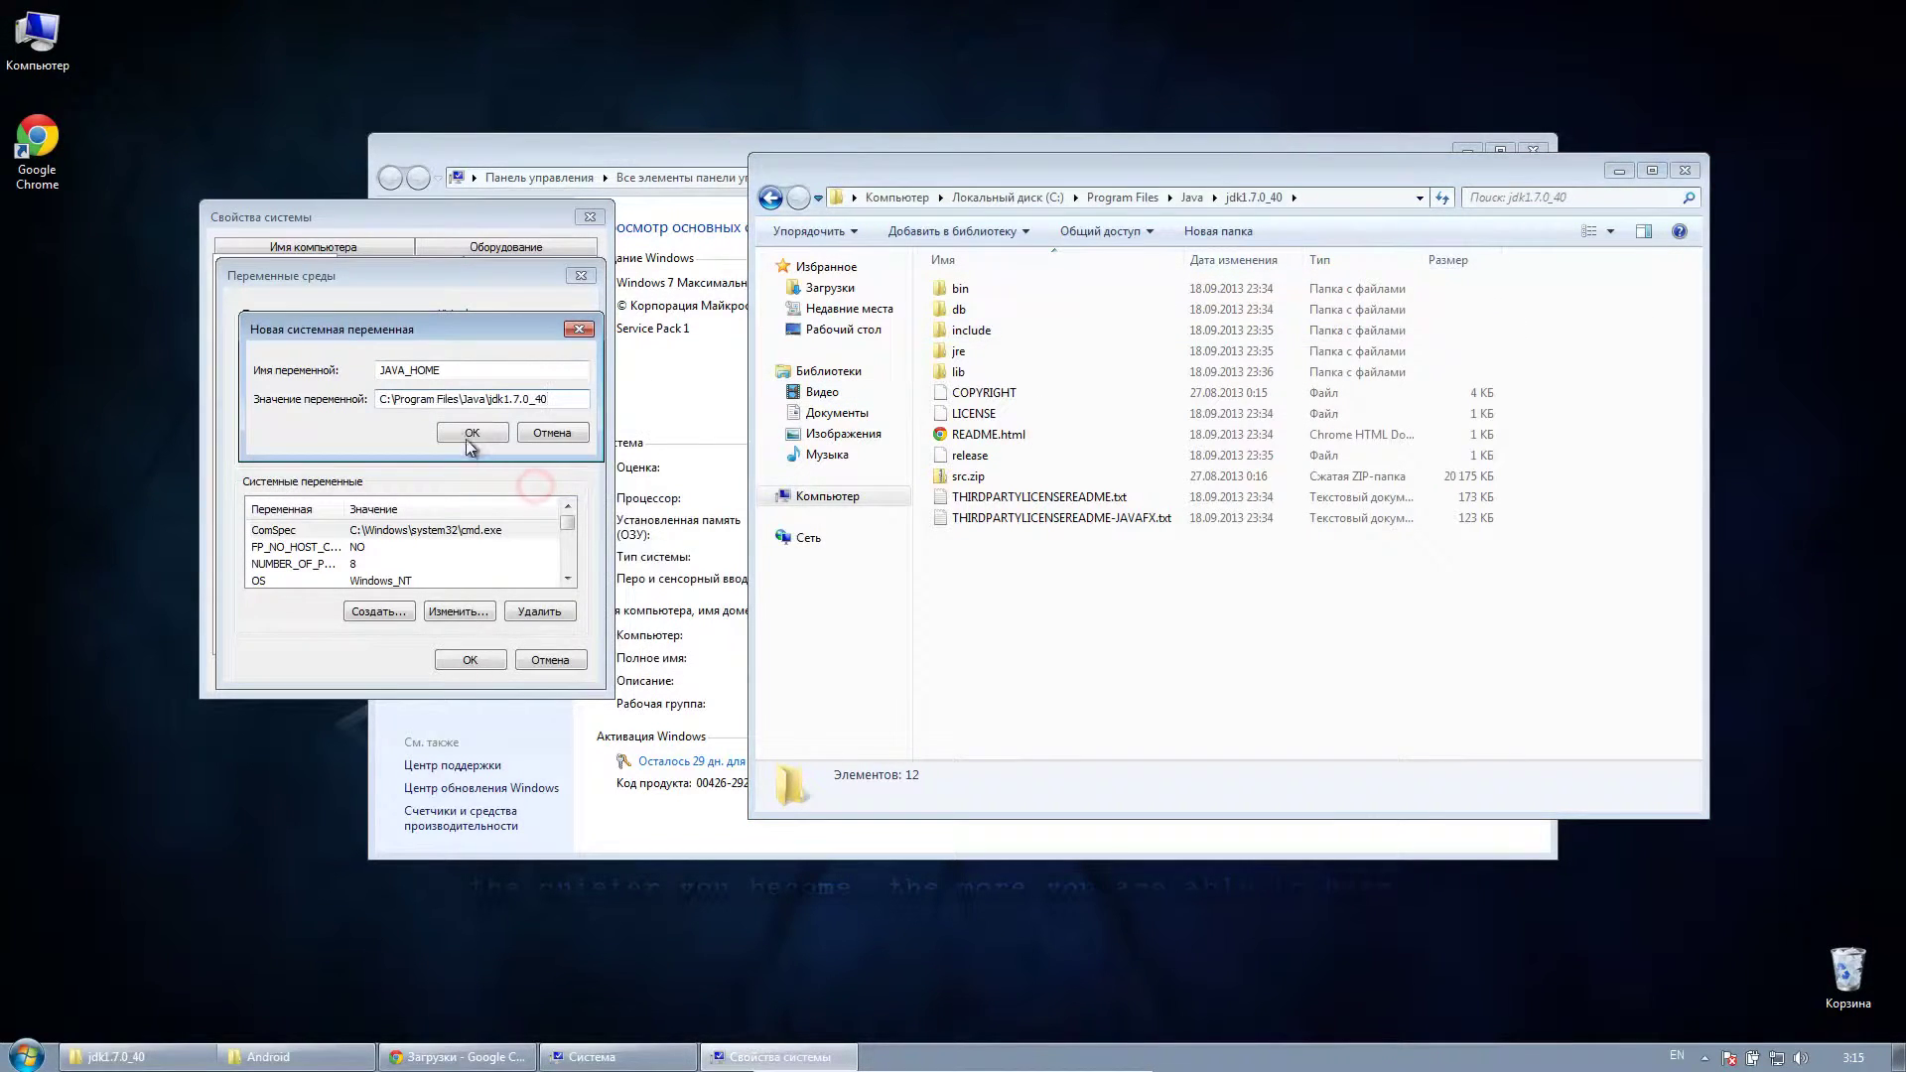
{"action": "left_click", "coordinate": [473, 431]}
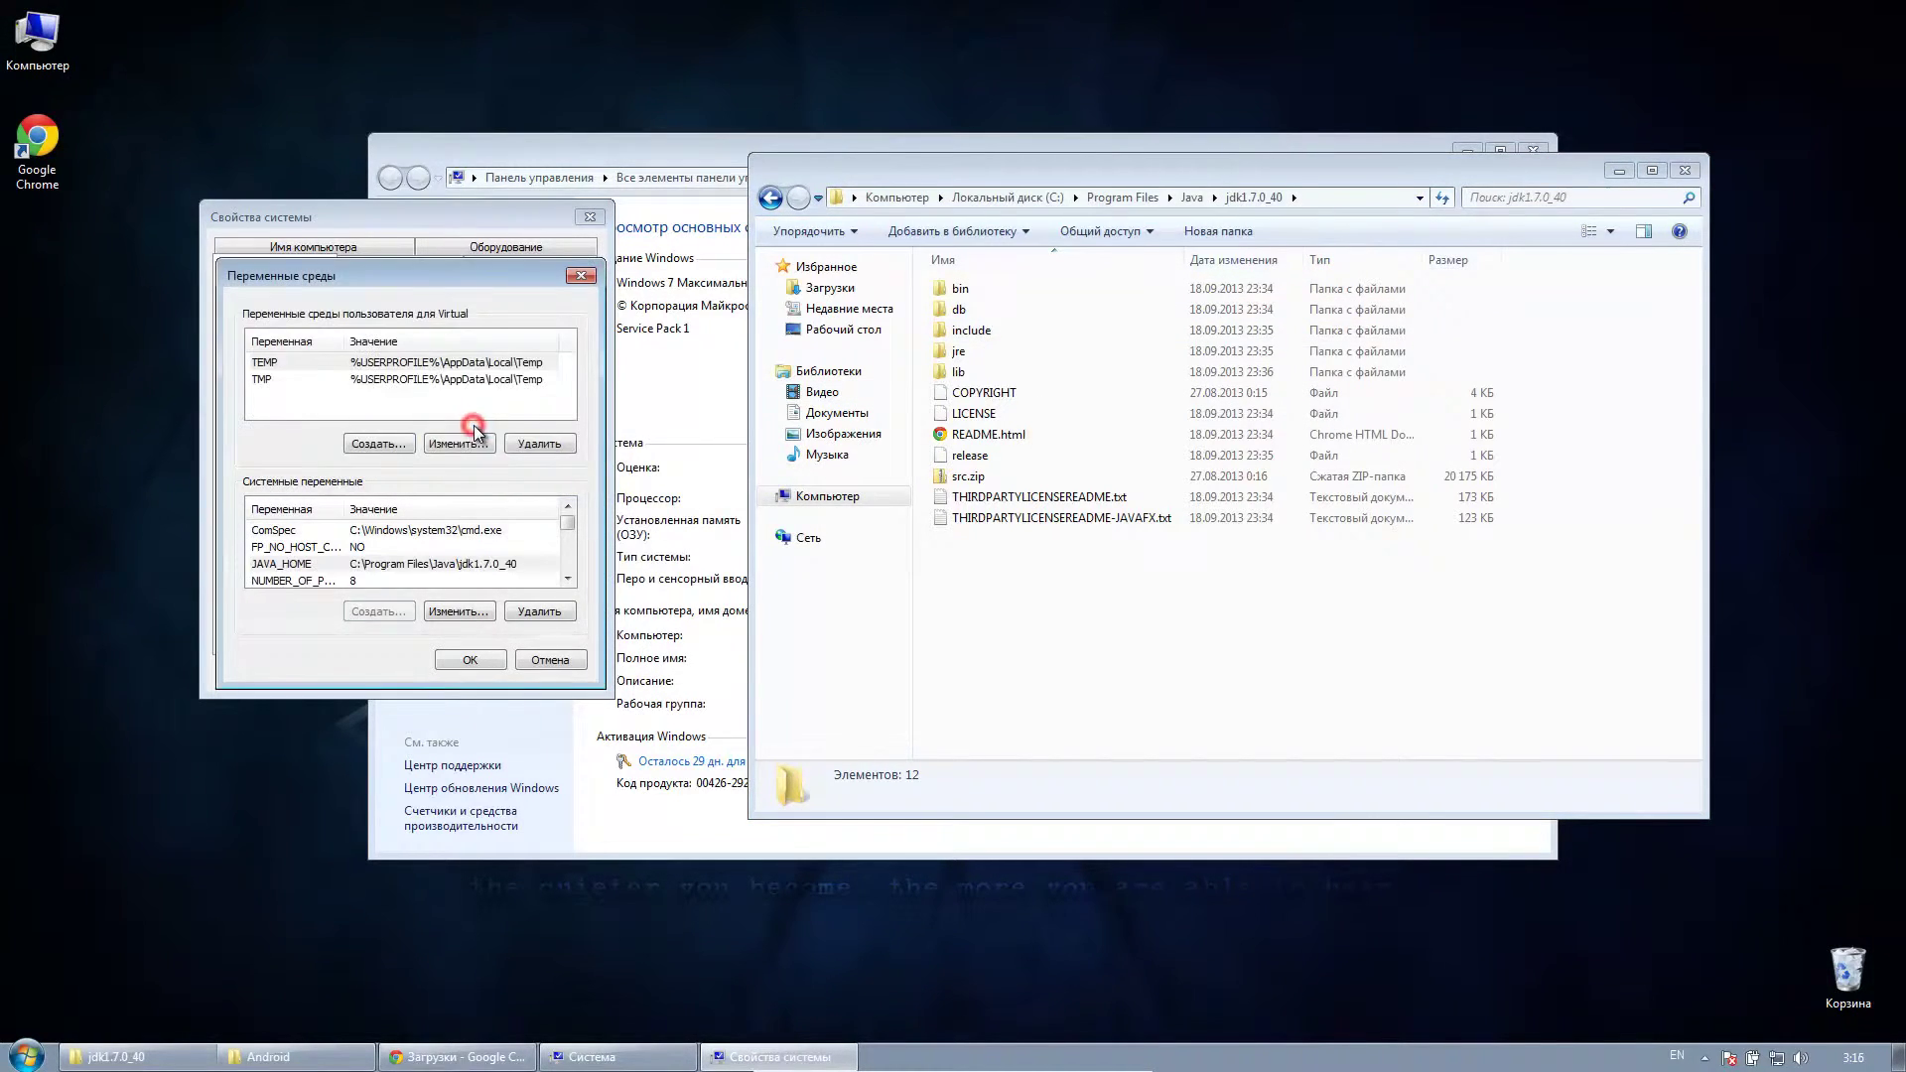
- Open the Path system variable for editing and place the cursor at the start of its value
{"action": "left_click", "coordinate": [486, 563]}
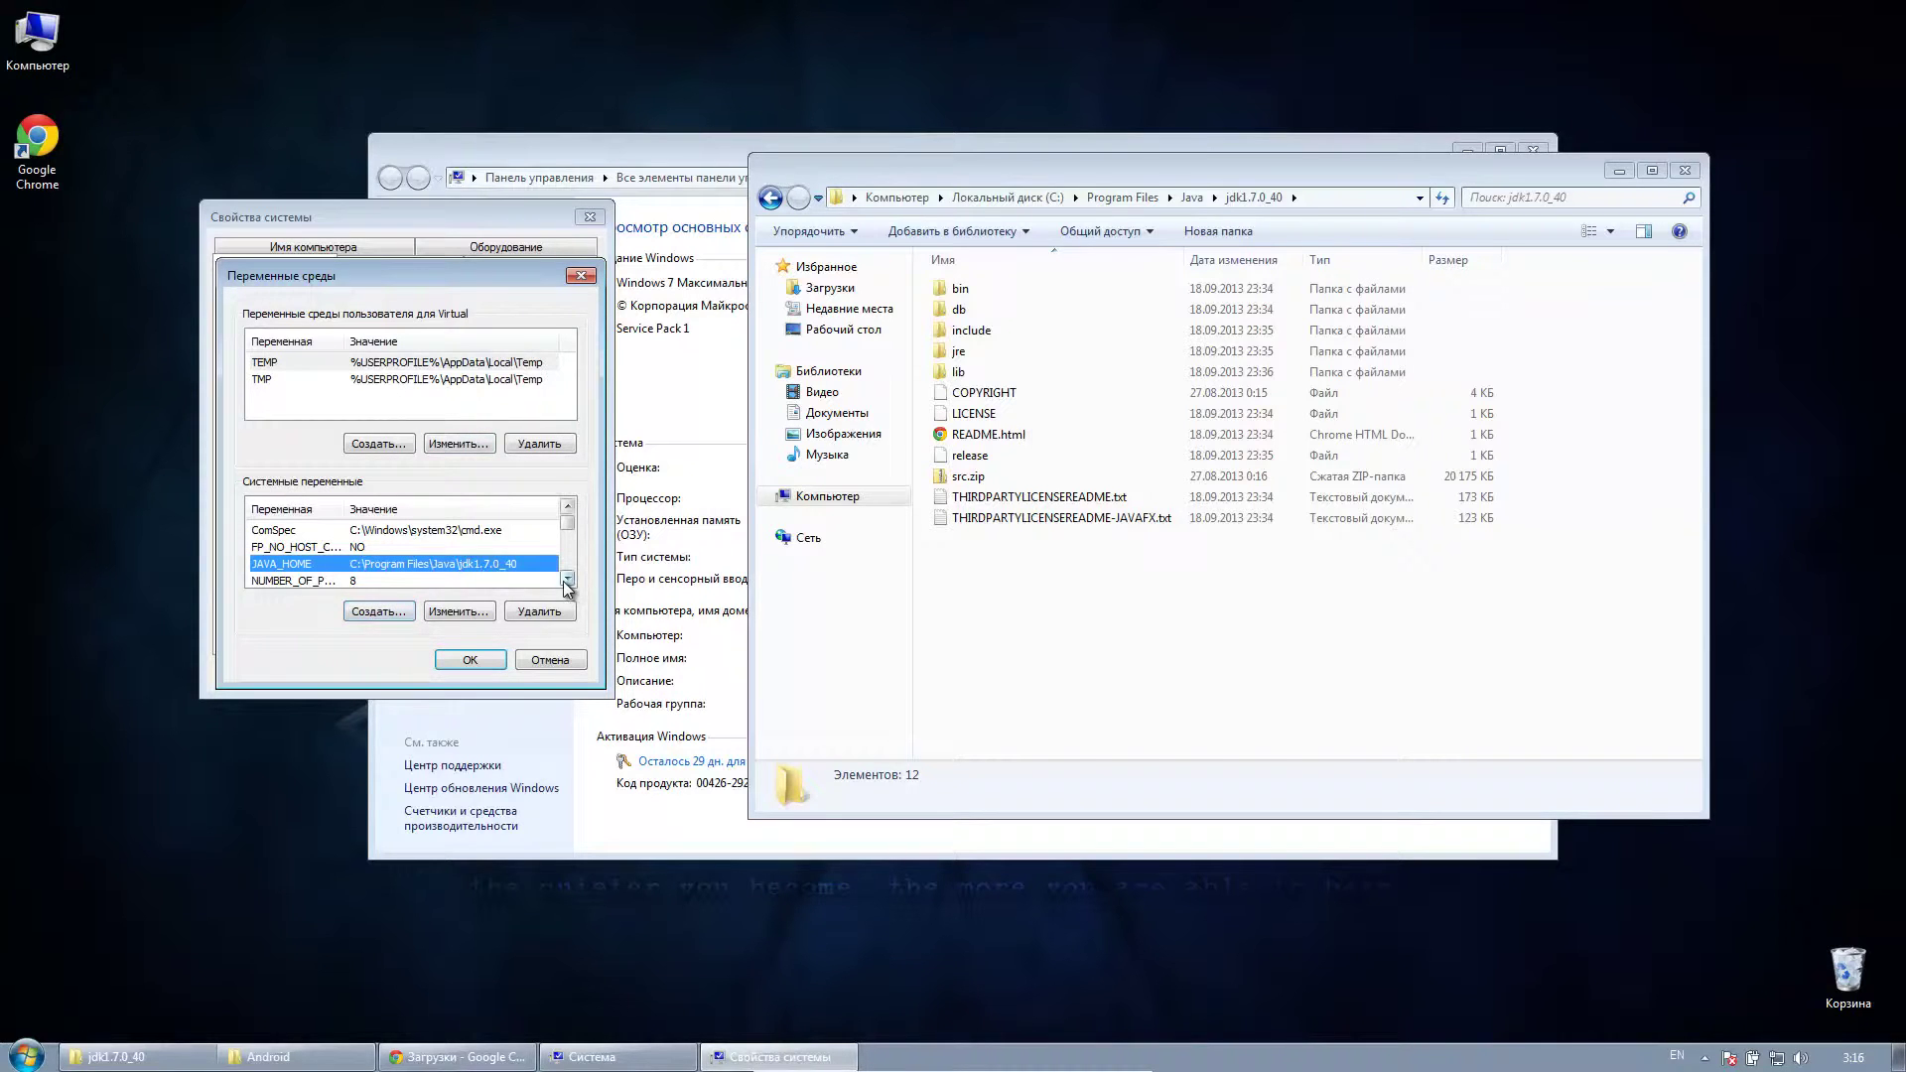
{"action": "left_click", "coordinate": [568, 579]}
{"action": "left_click", "coordinate": [568, 580]}
{"action": "left_click", "coordinate": [568, 580]}
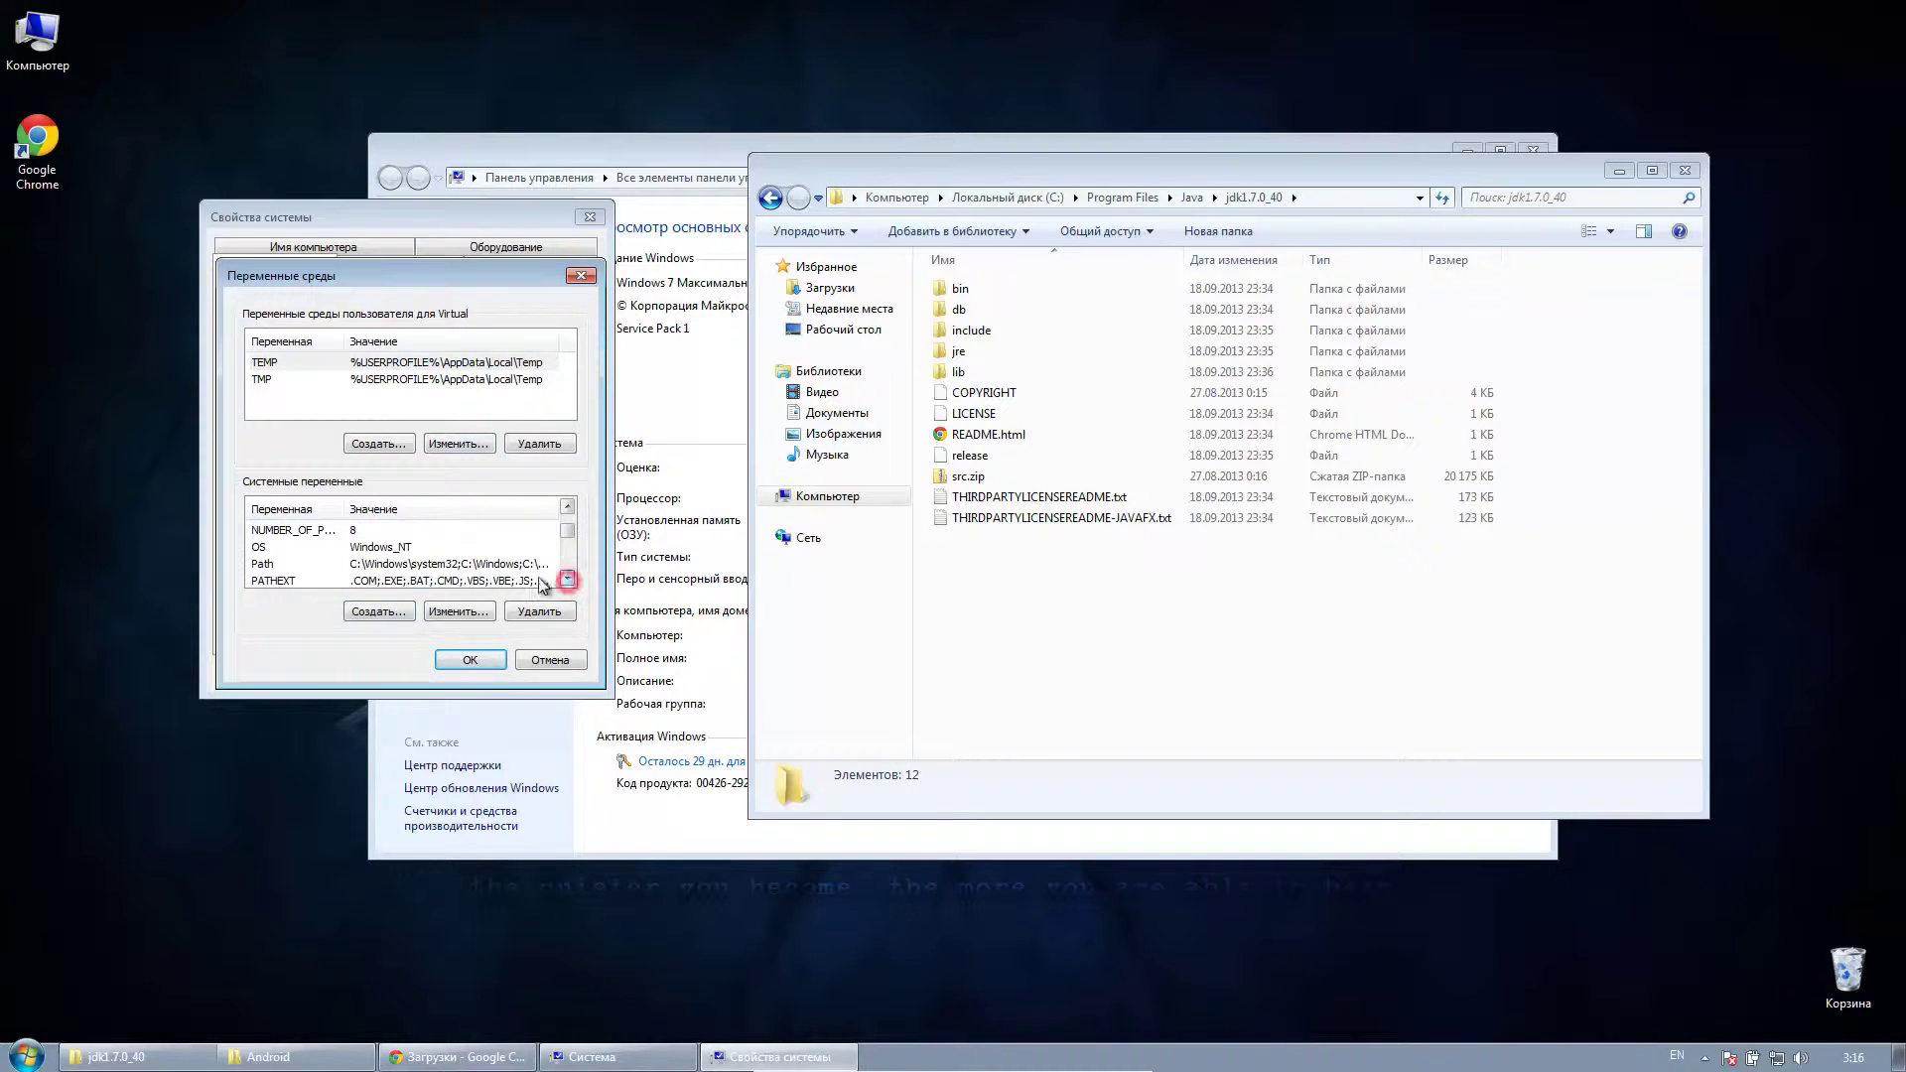
{"action": "left_click", "coordinate": [464, 564]}
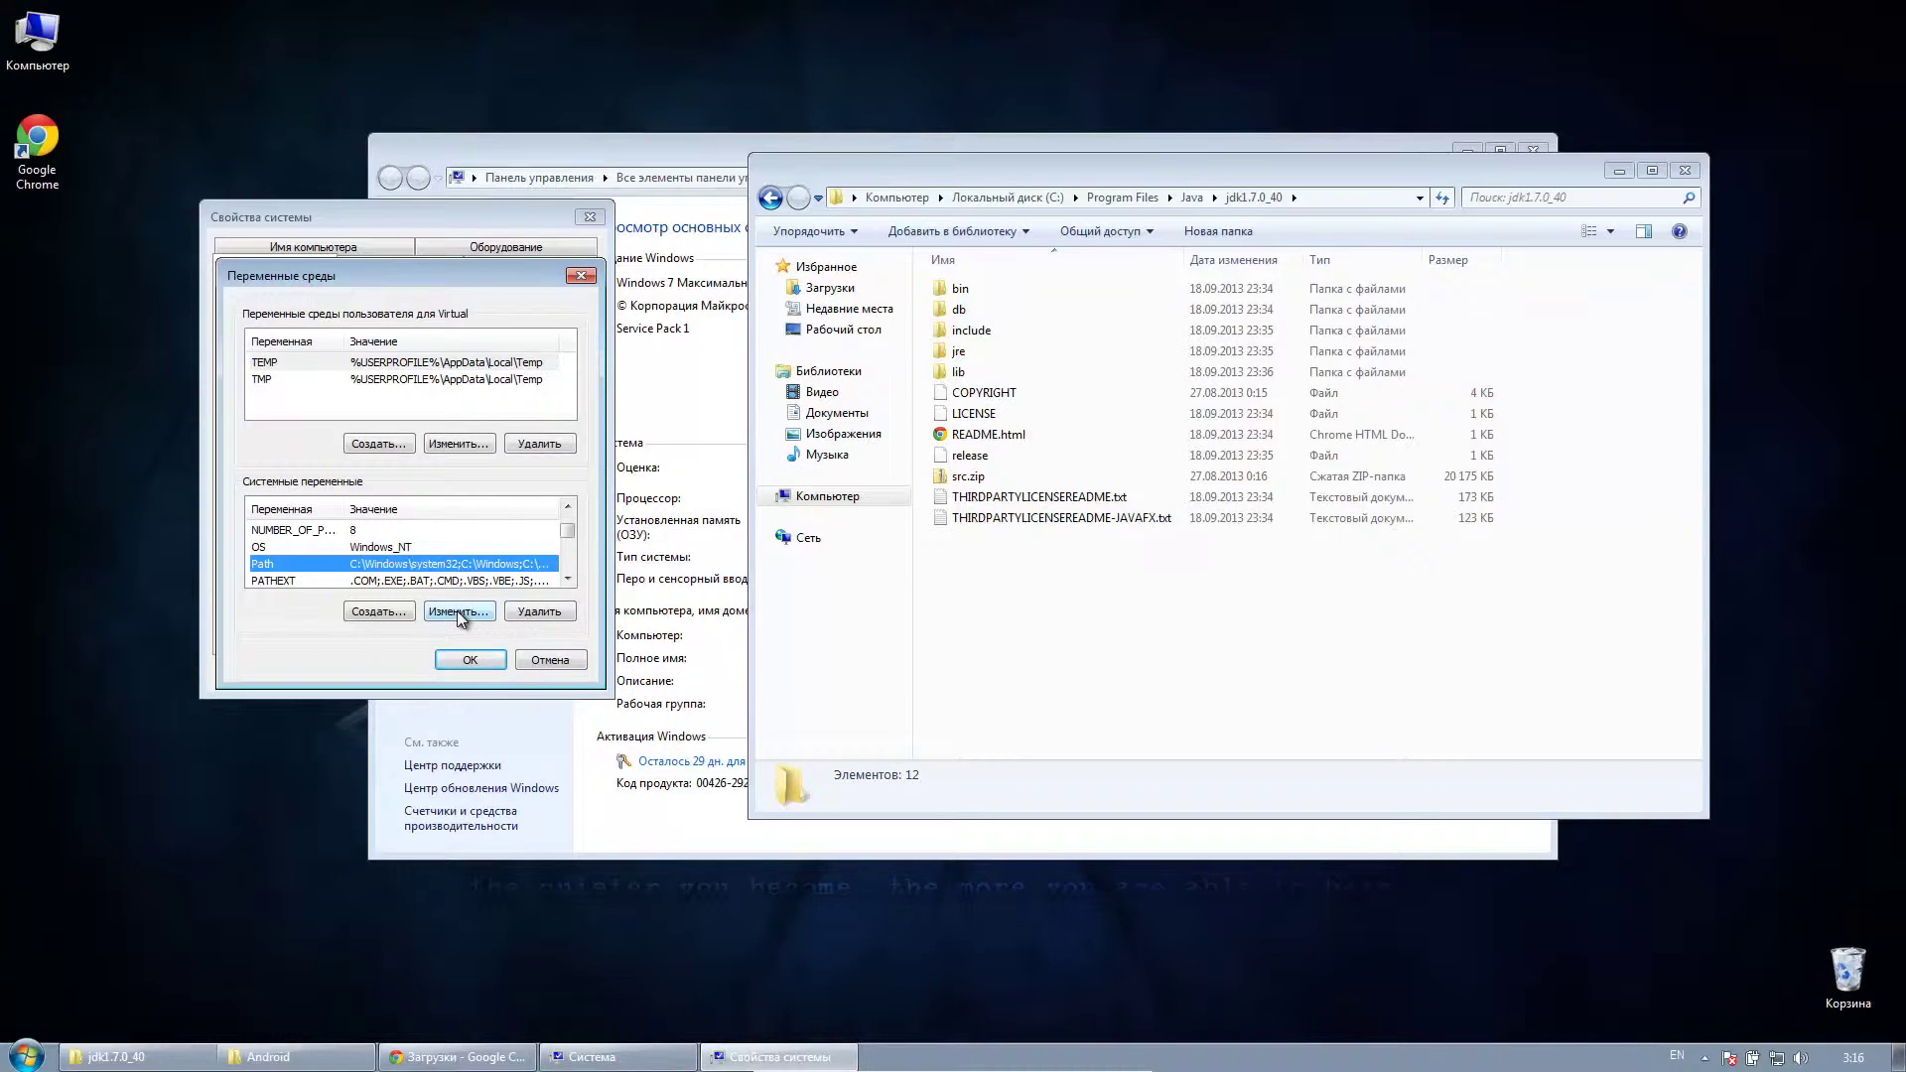
{"action": "left_click", "coordinate": [459, 612]}
{"action": "left_click", "coordinate": [439, 398]}
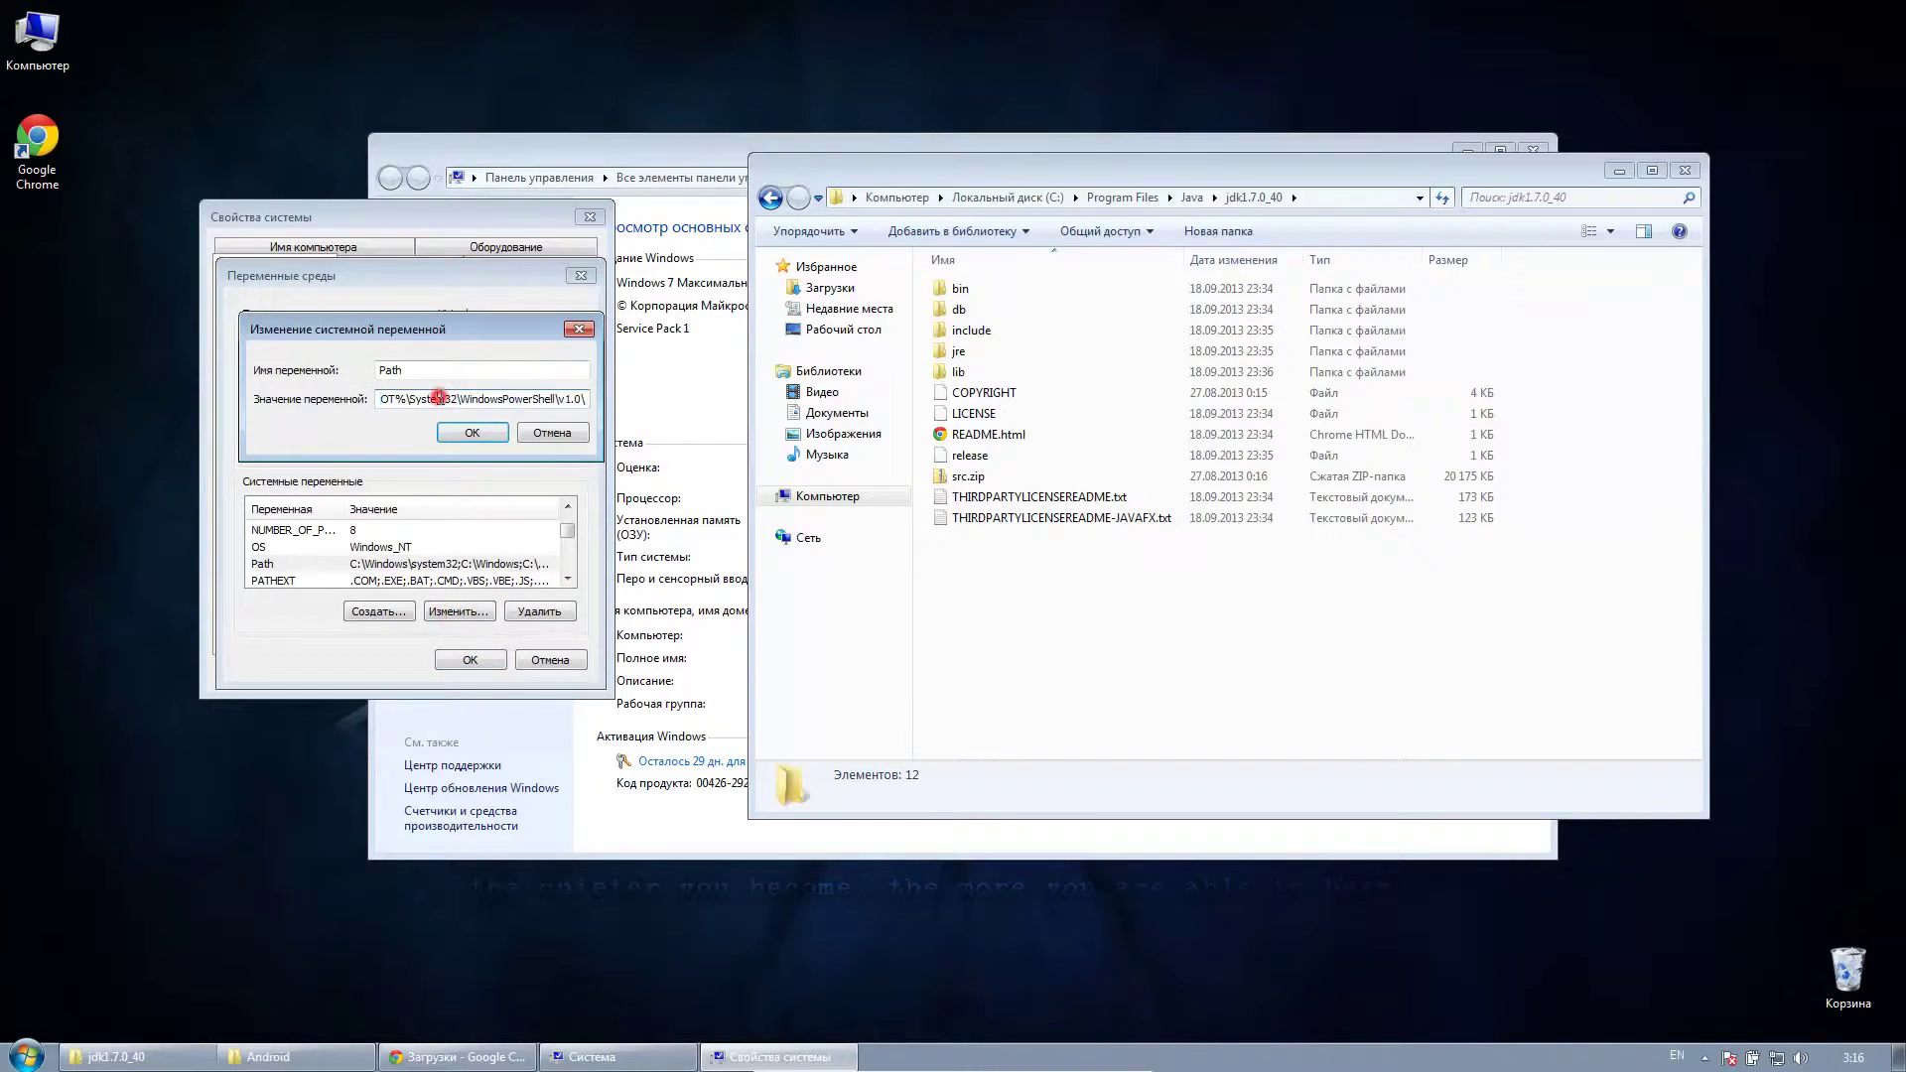
{"action": "key", "text": "Home"}
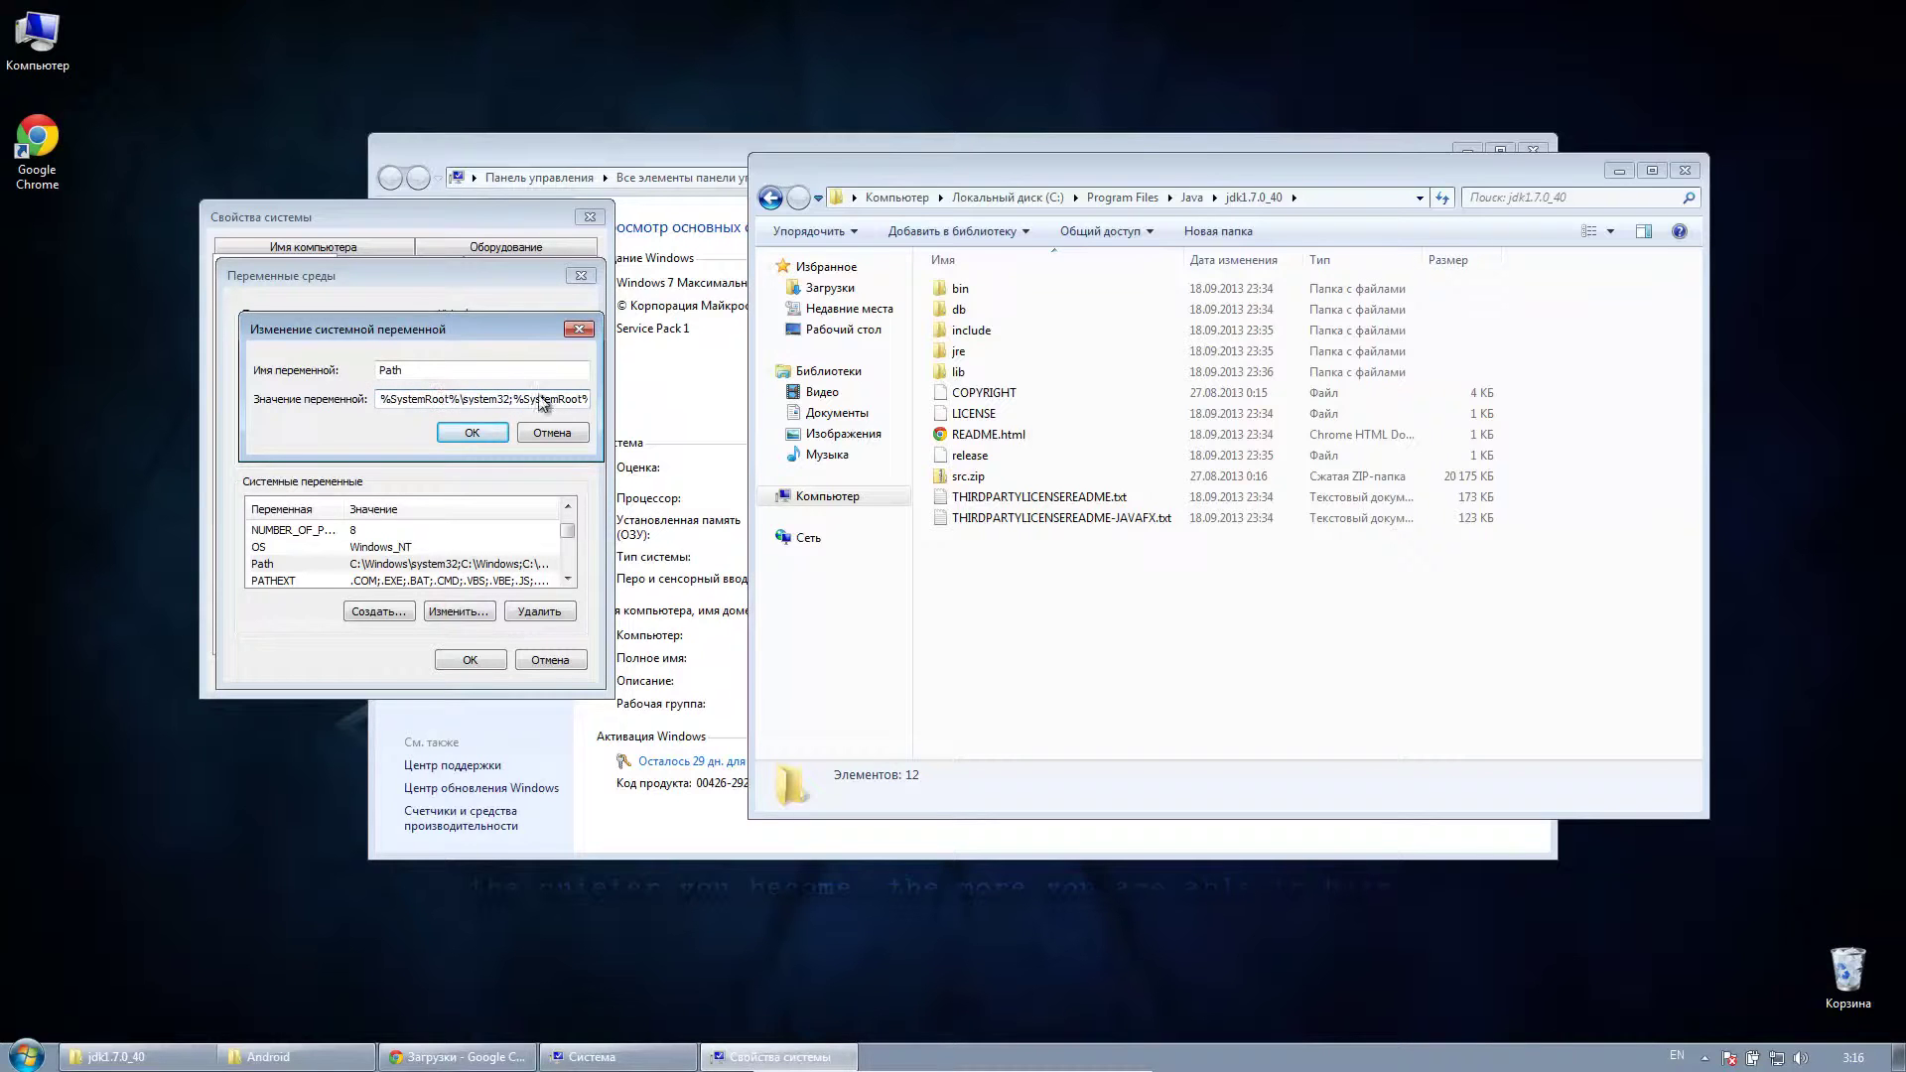
- Insert the JDK's bin folder path, C:\Program Files\Java\jdk1.7.0_40\bin, followed by a semicolon at the start of the Path value
{"action": "double_click", "coordinate": [1018, 296]}
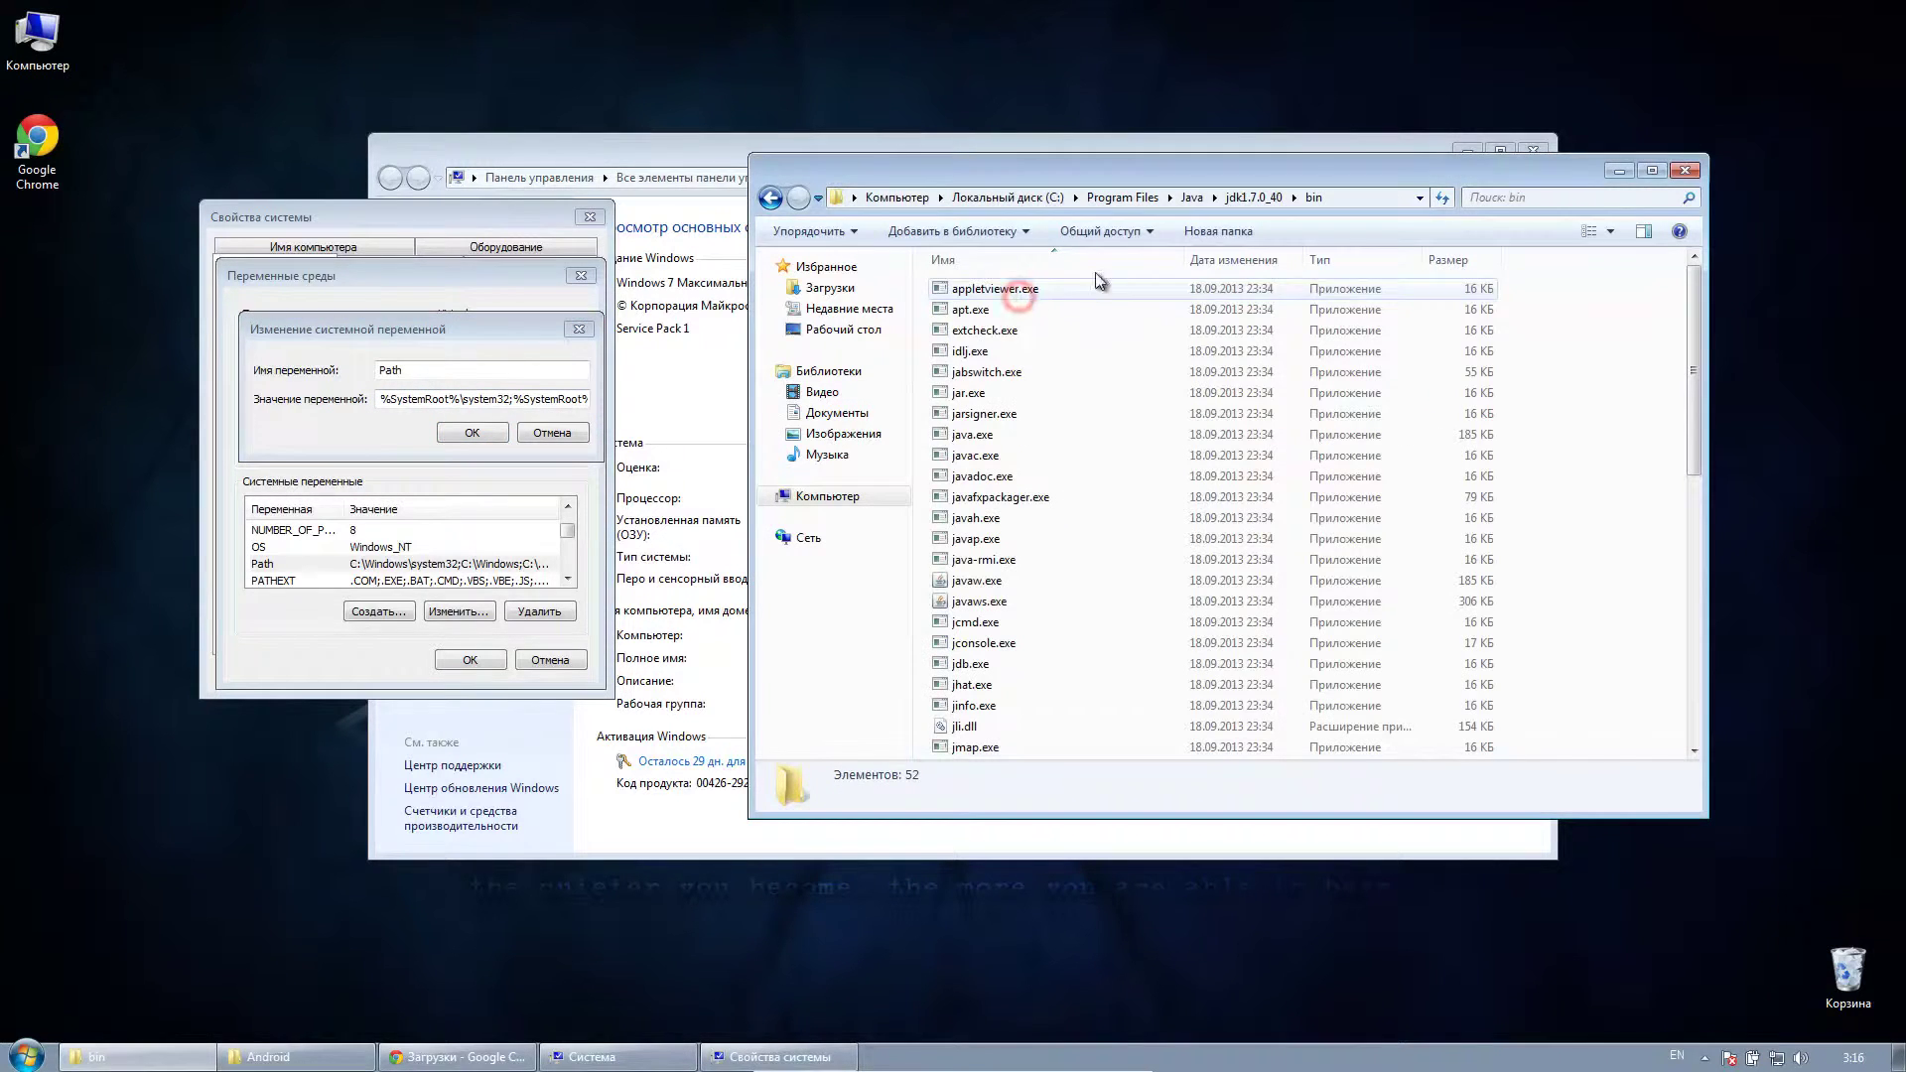
{"action": "left_click", "coordinate": [1340, 203]}
{"action": "key", "text": "ctrl+c"}
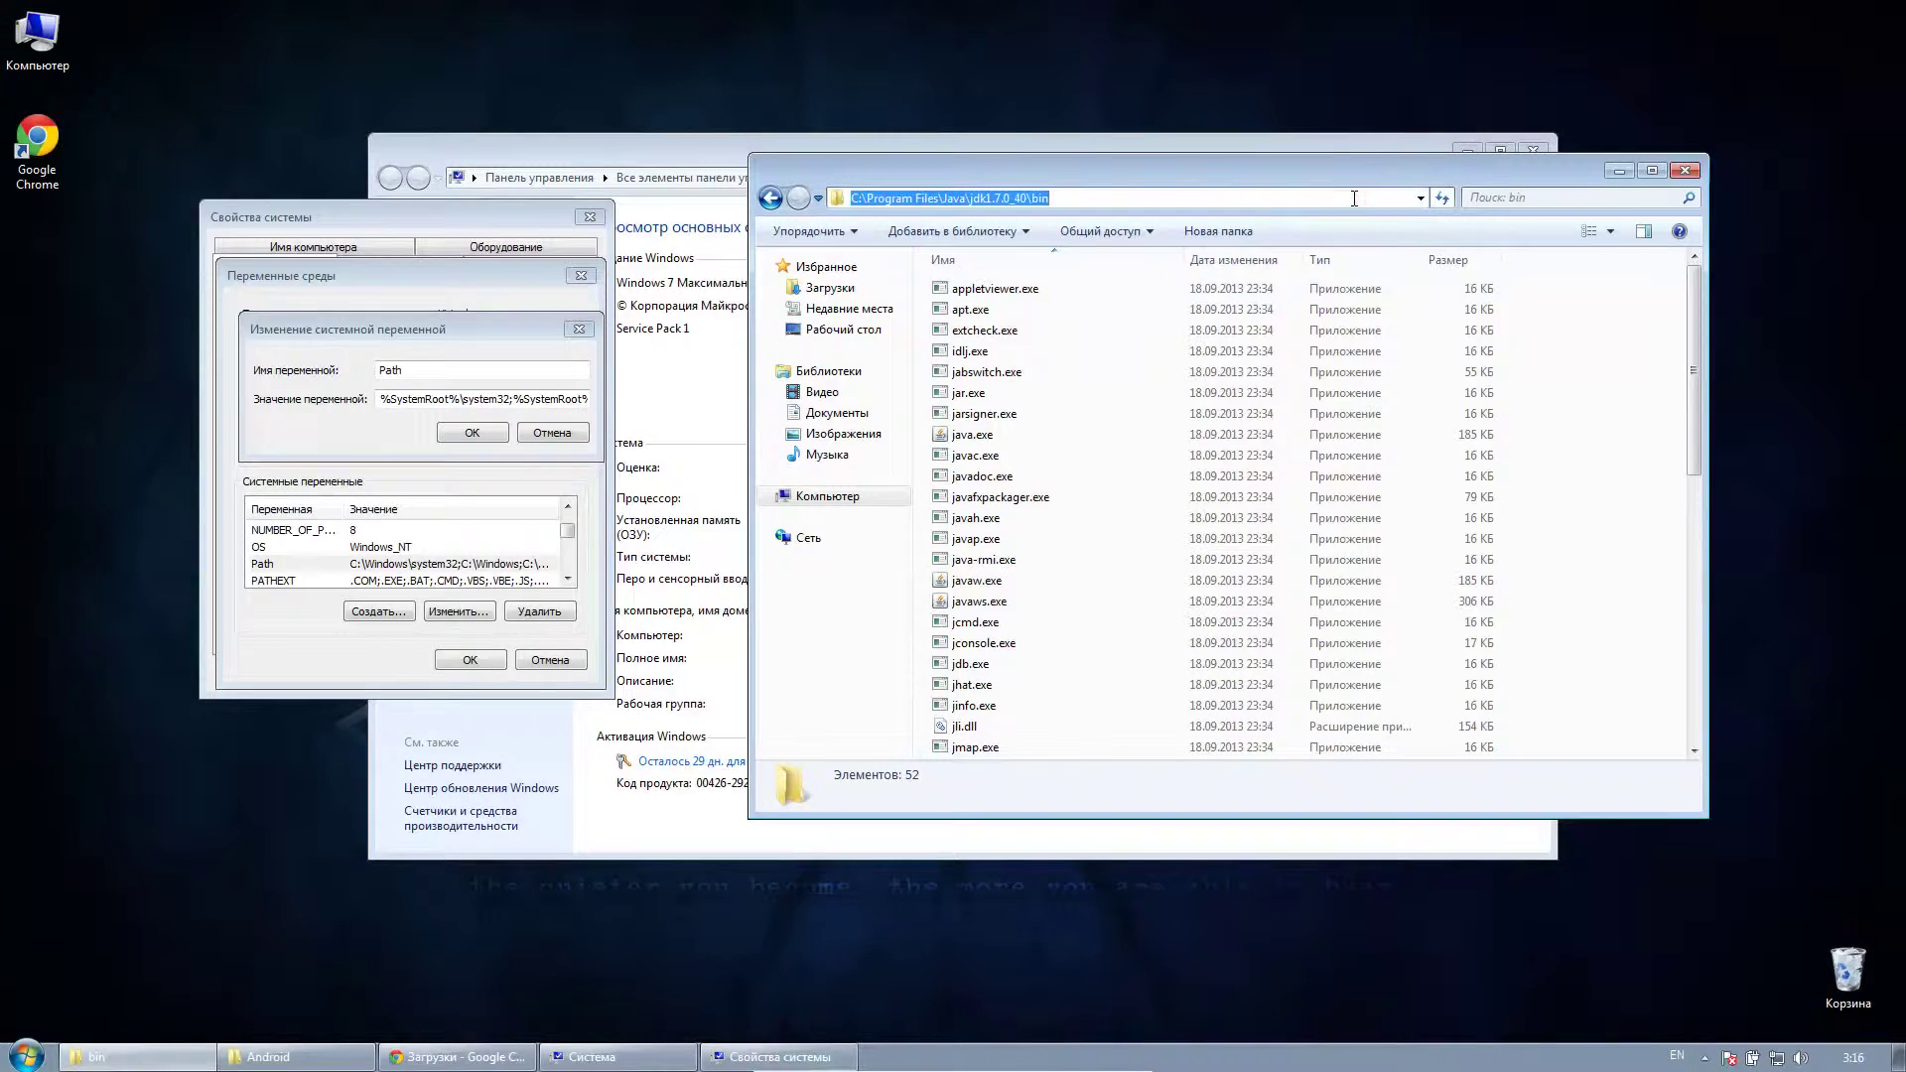
{"action": "right_click", "coordinate": [1354, 199]}
{"action": "left_click", "coordinate": [1381, 270]}
{"action": "left_click", "coordinate": [384, 402]}
{"action": "right_click", "coordinate": [382, 400]}
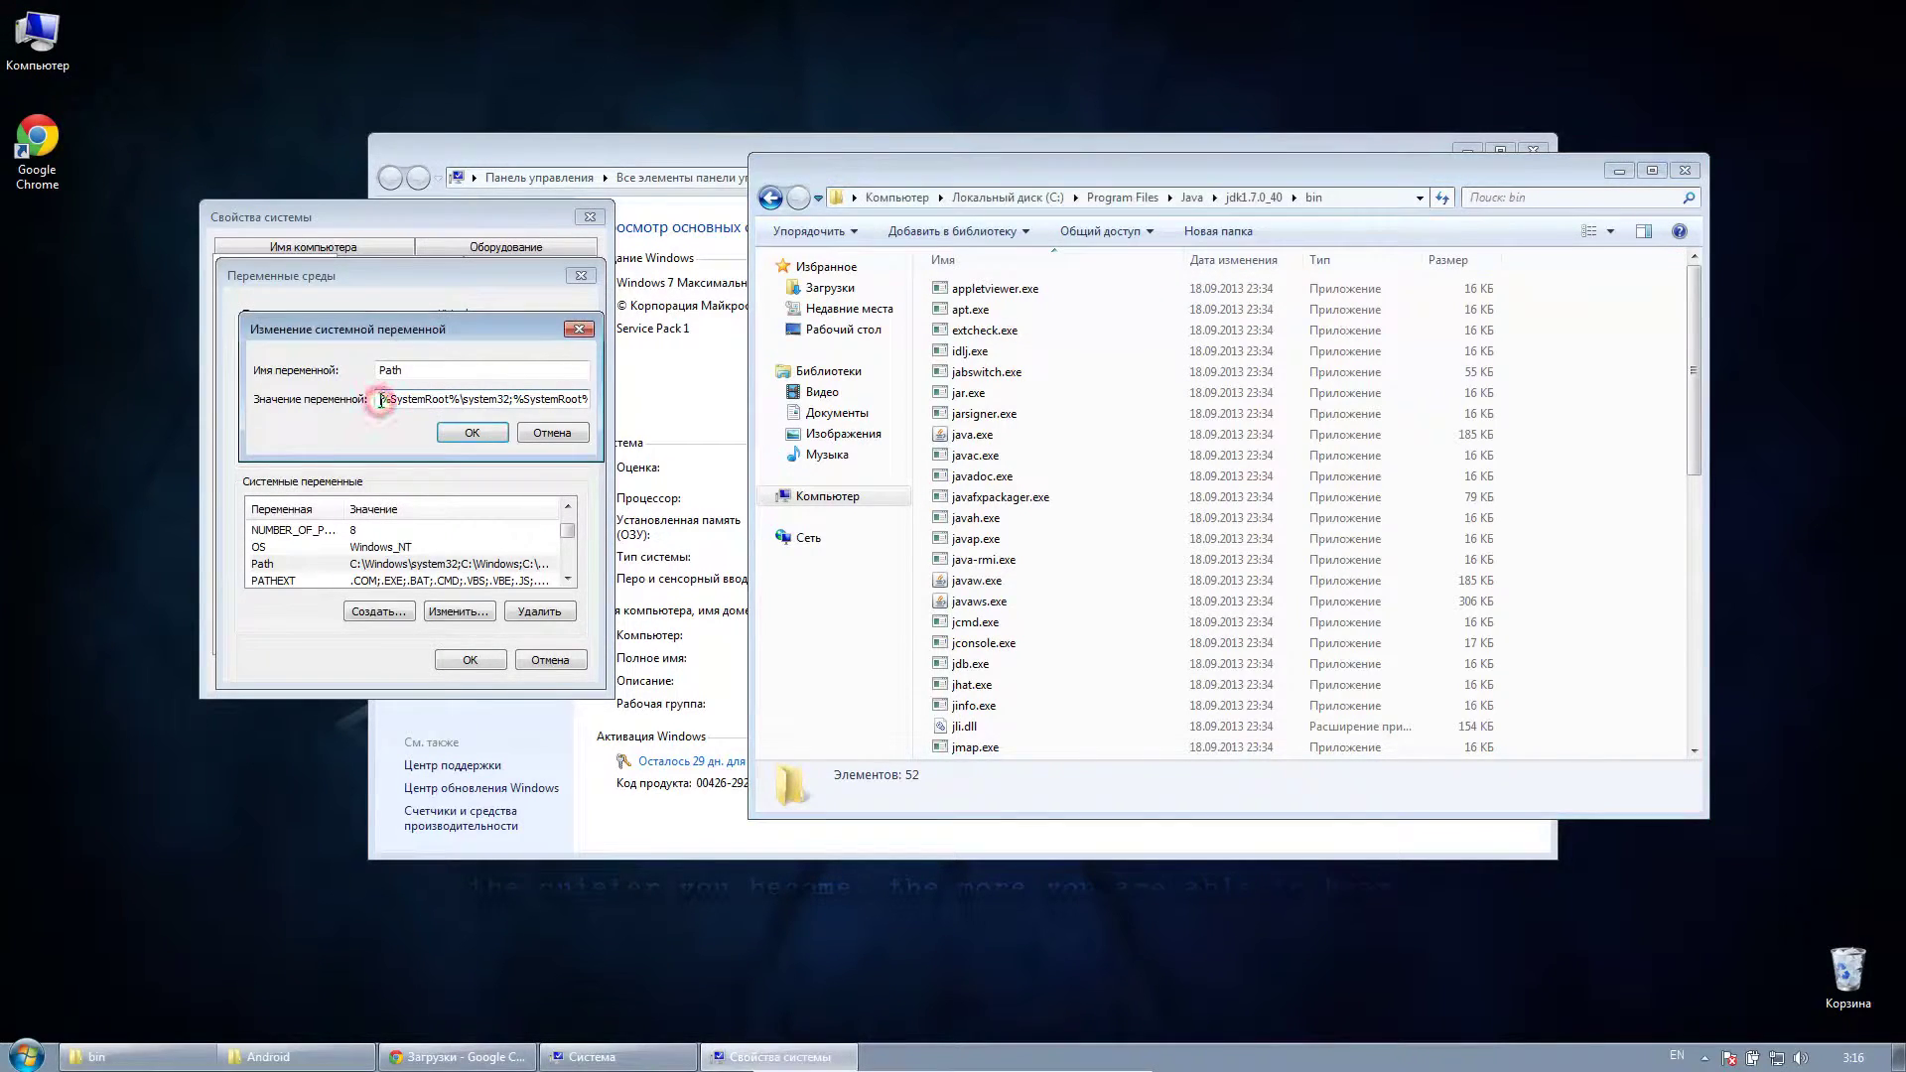
{"action": "left_click", "coordinate": [436, 486]}
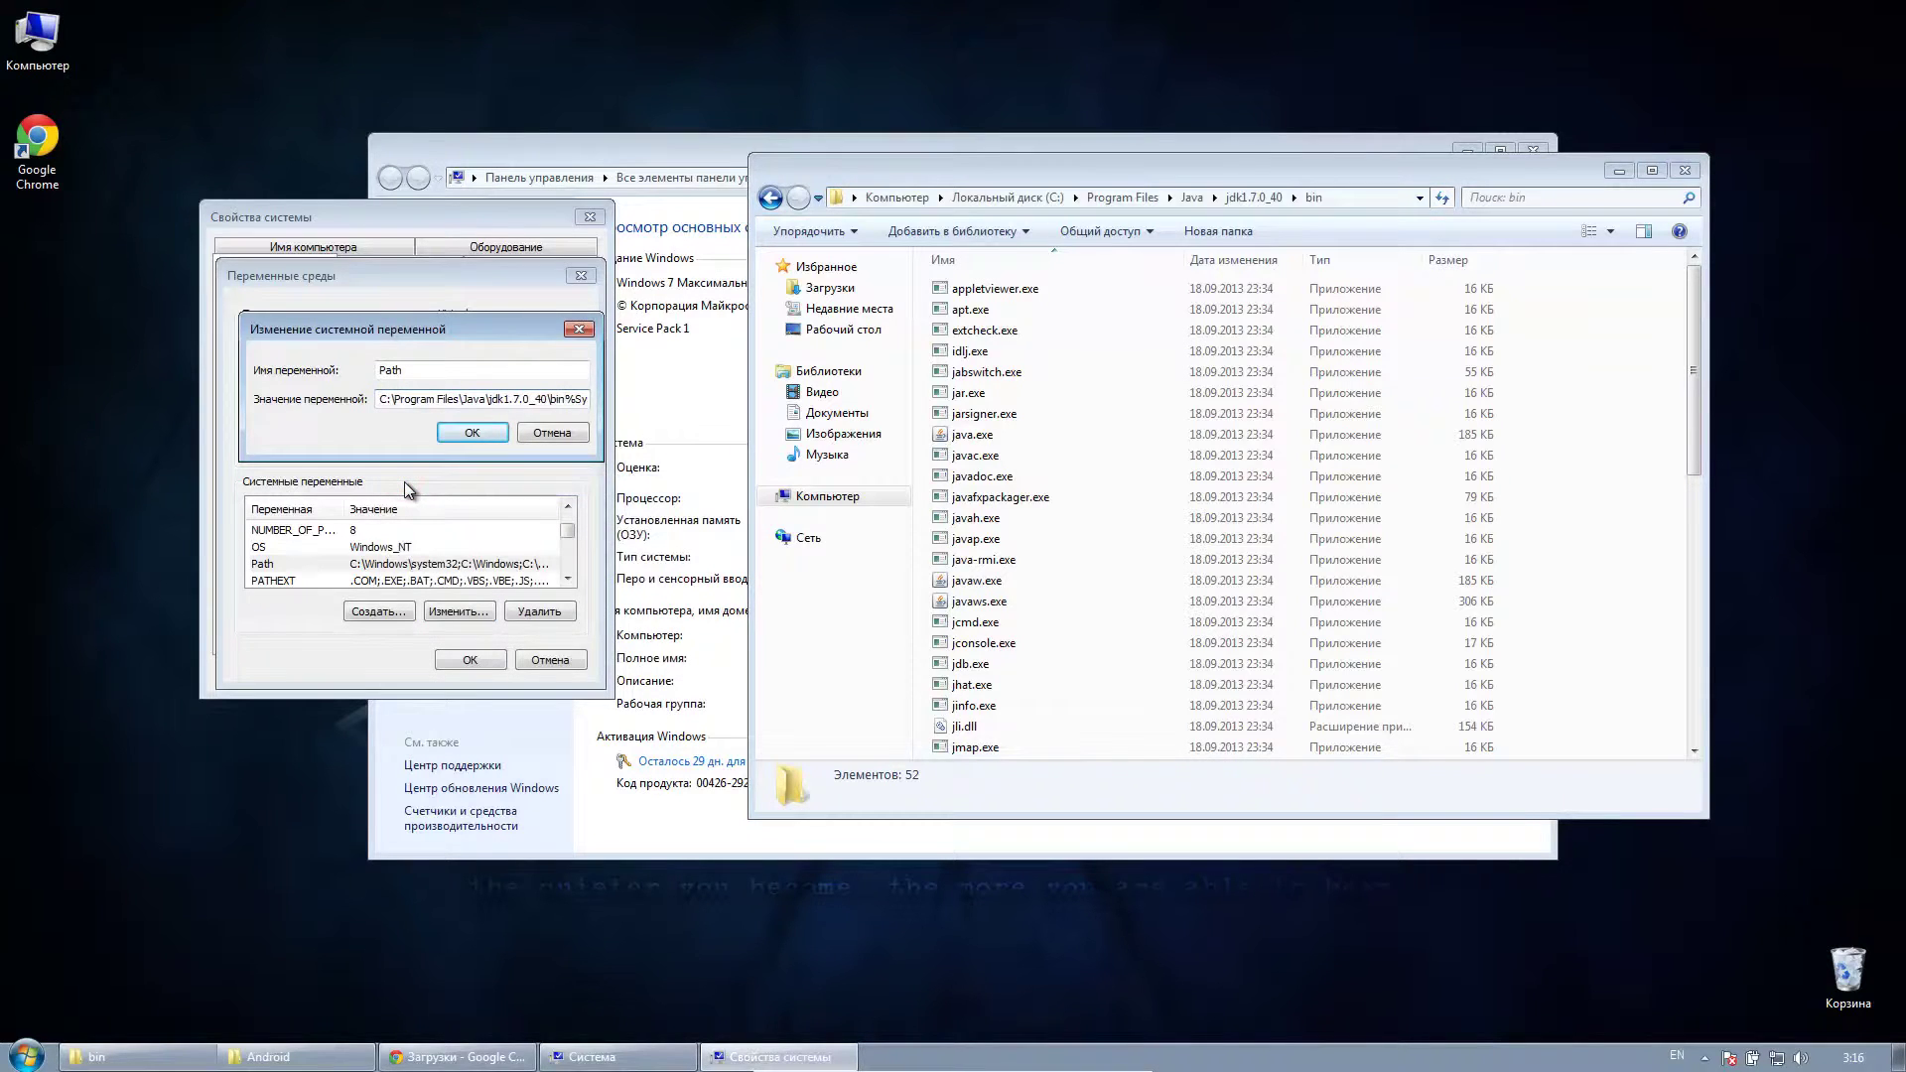
{"action": "type", "text": ";"}
- Browse to the folder C:\Android\AndroidSDK\sdk\tools in the file window
{"action": "left_click", "coordinate": [1028, 199]}
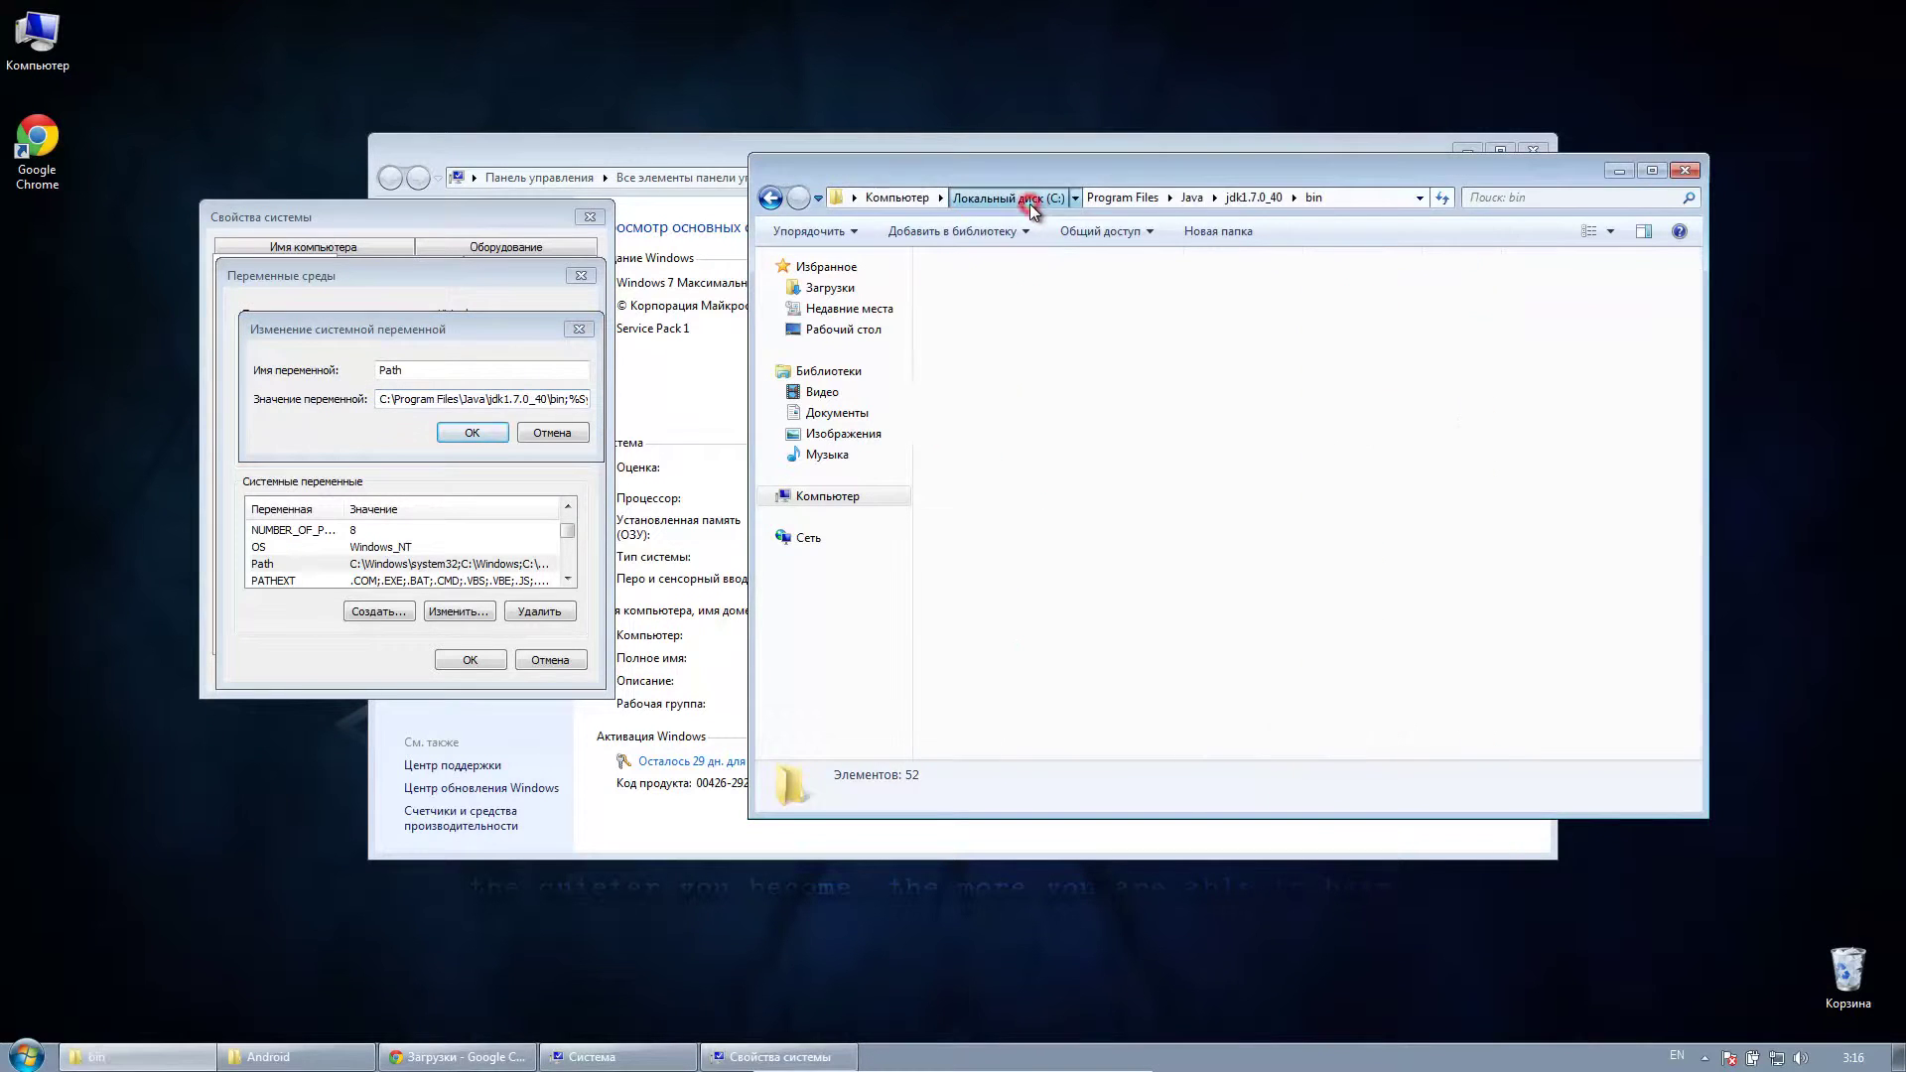
{"action": "double_click", "coordinate": [997, 286]}
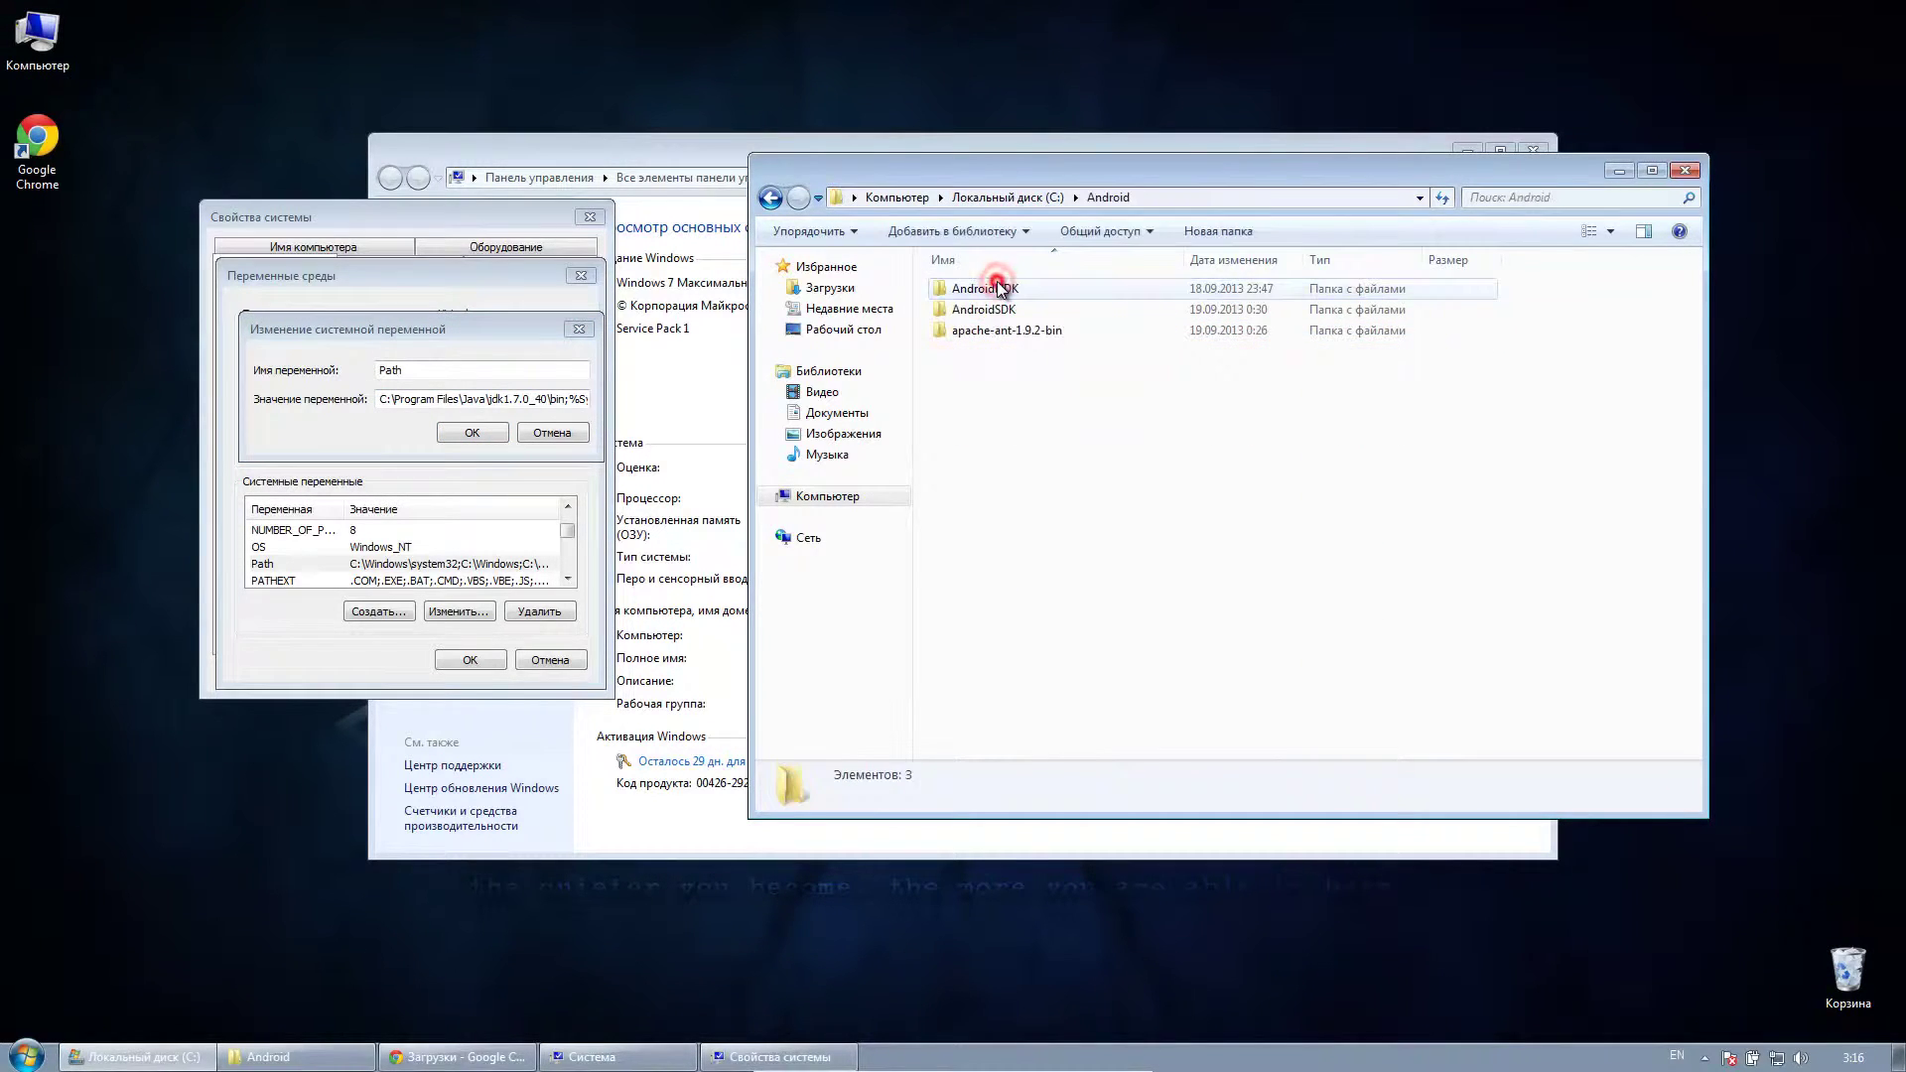
{"action": "left_click", "coordinate": [957, 311]}
{"action": "double_click", "coordinate": [957, 311]}
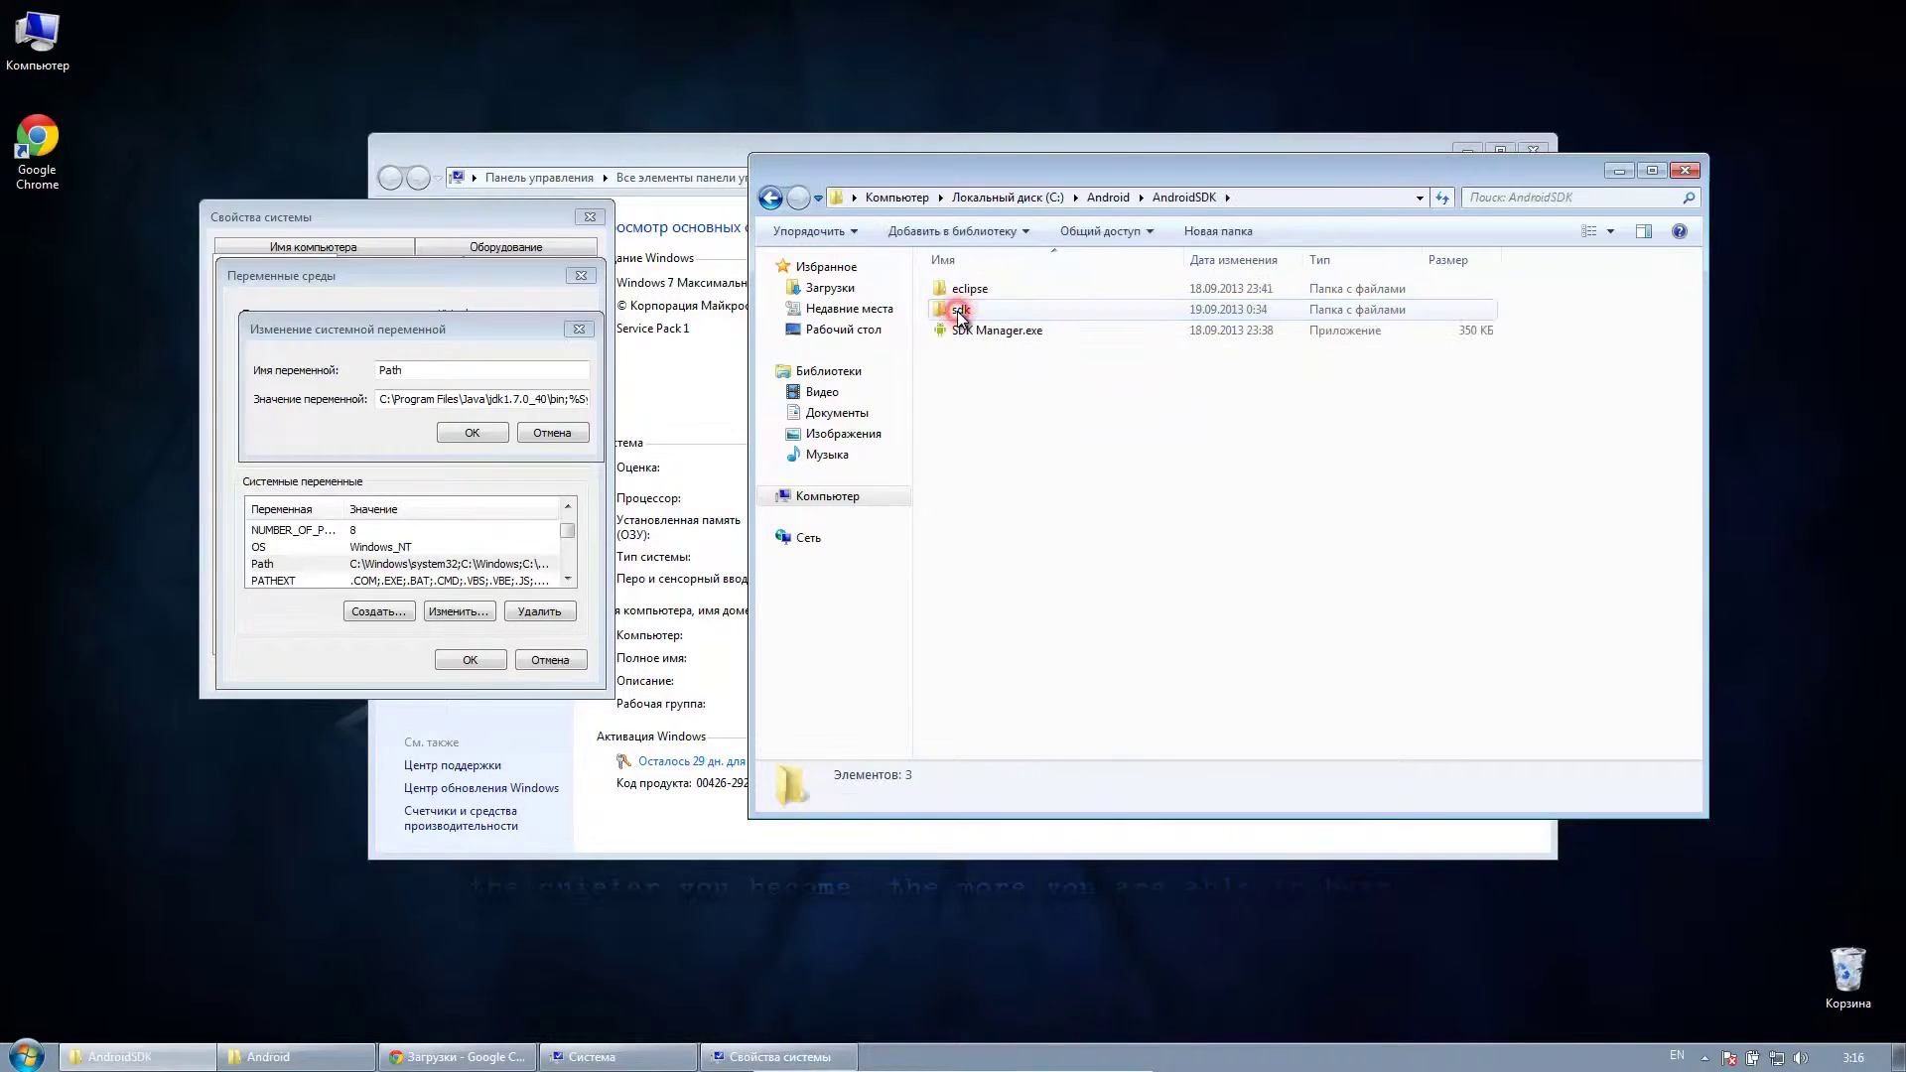
{"action": "double_click", "coordinate": [958, 311]}
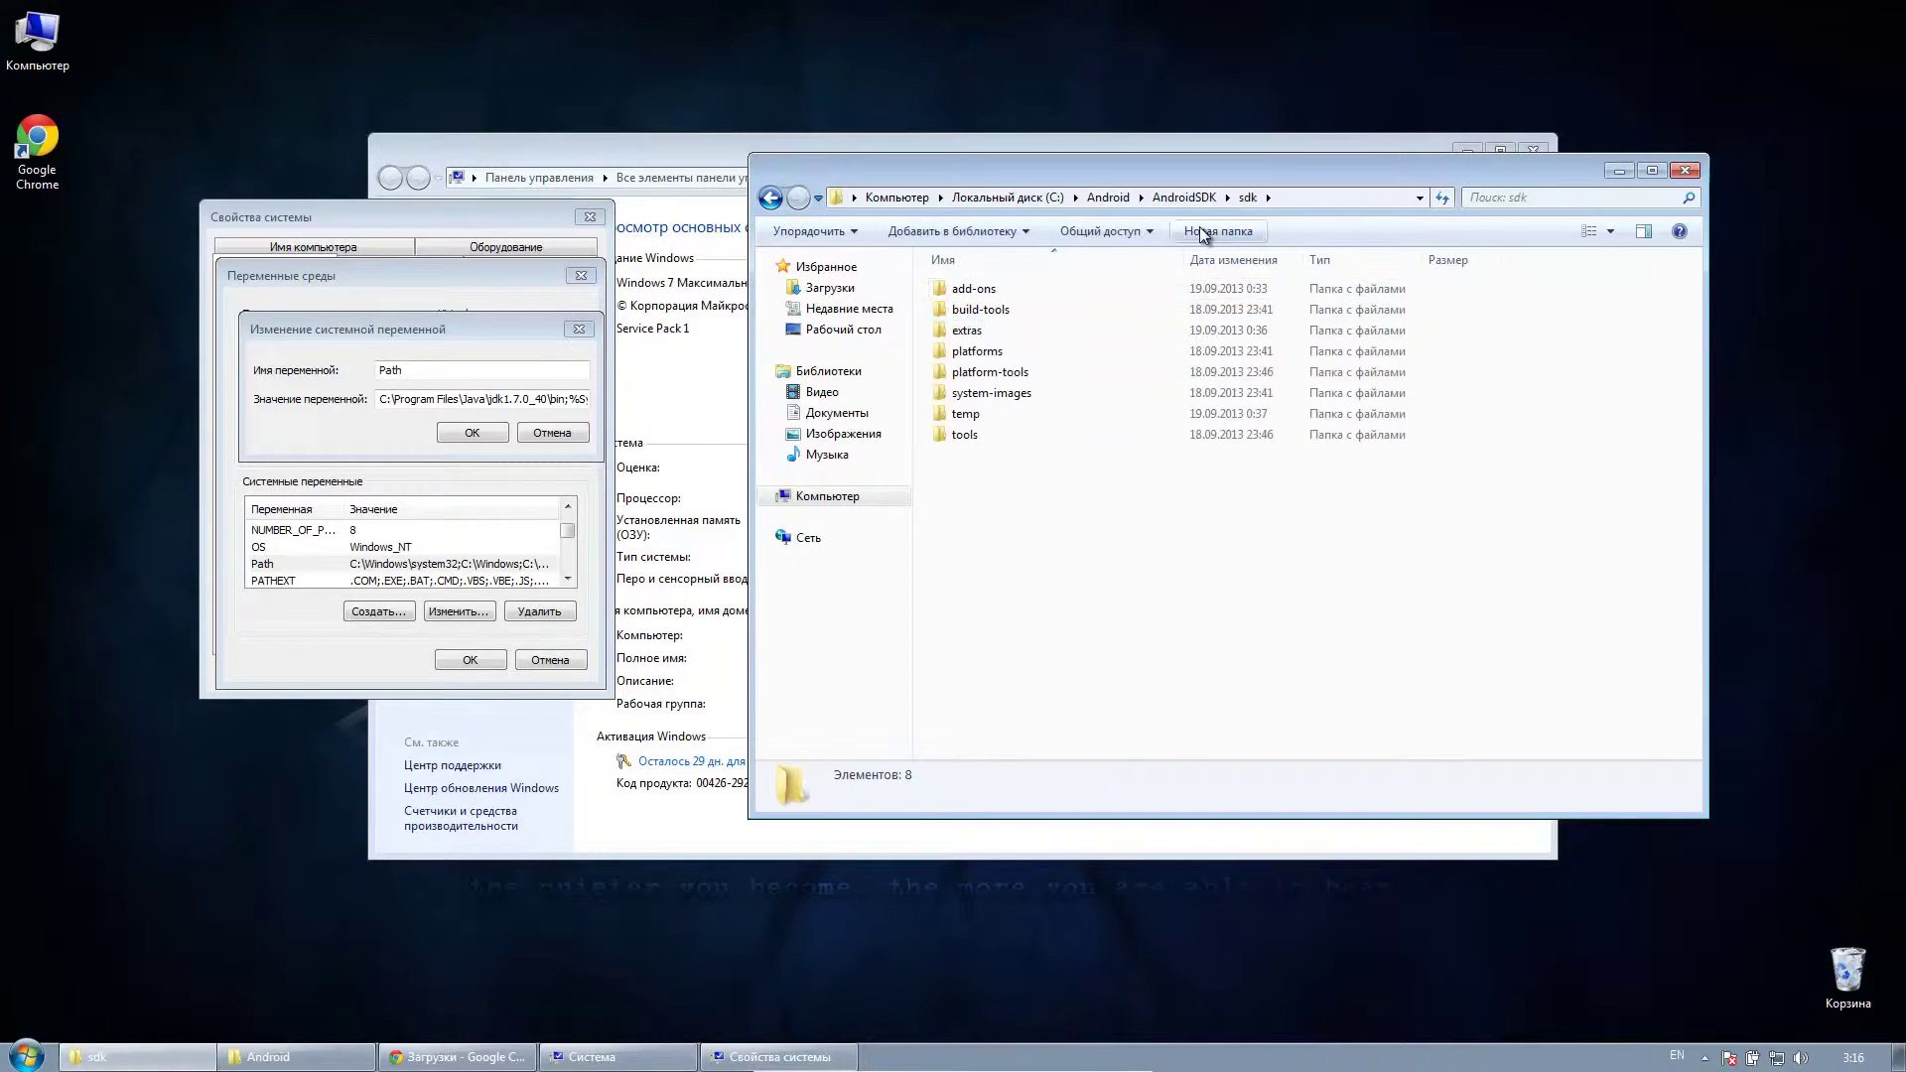
{"action": "left_click", "coordinate": [980, 434]}
{"action": "double_click", "coordinate": [981, 434]}
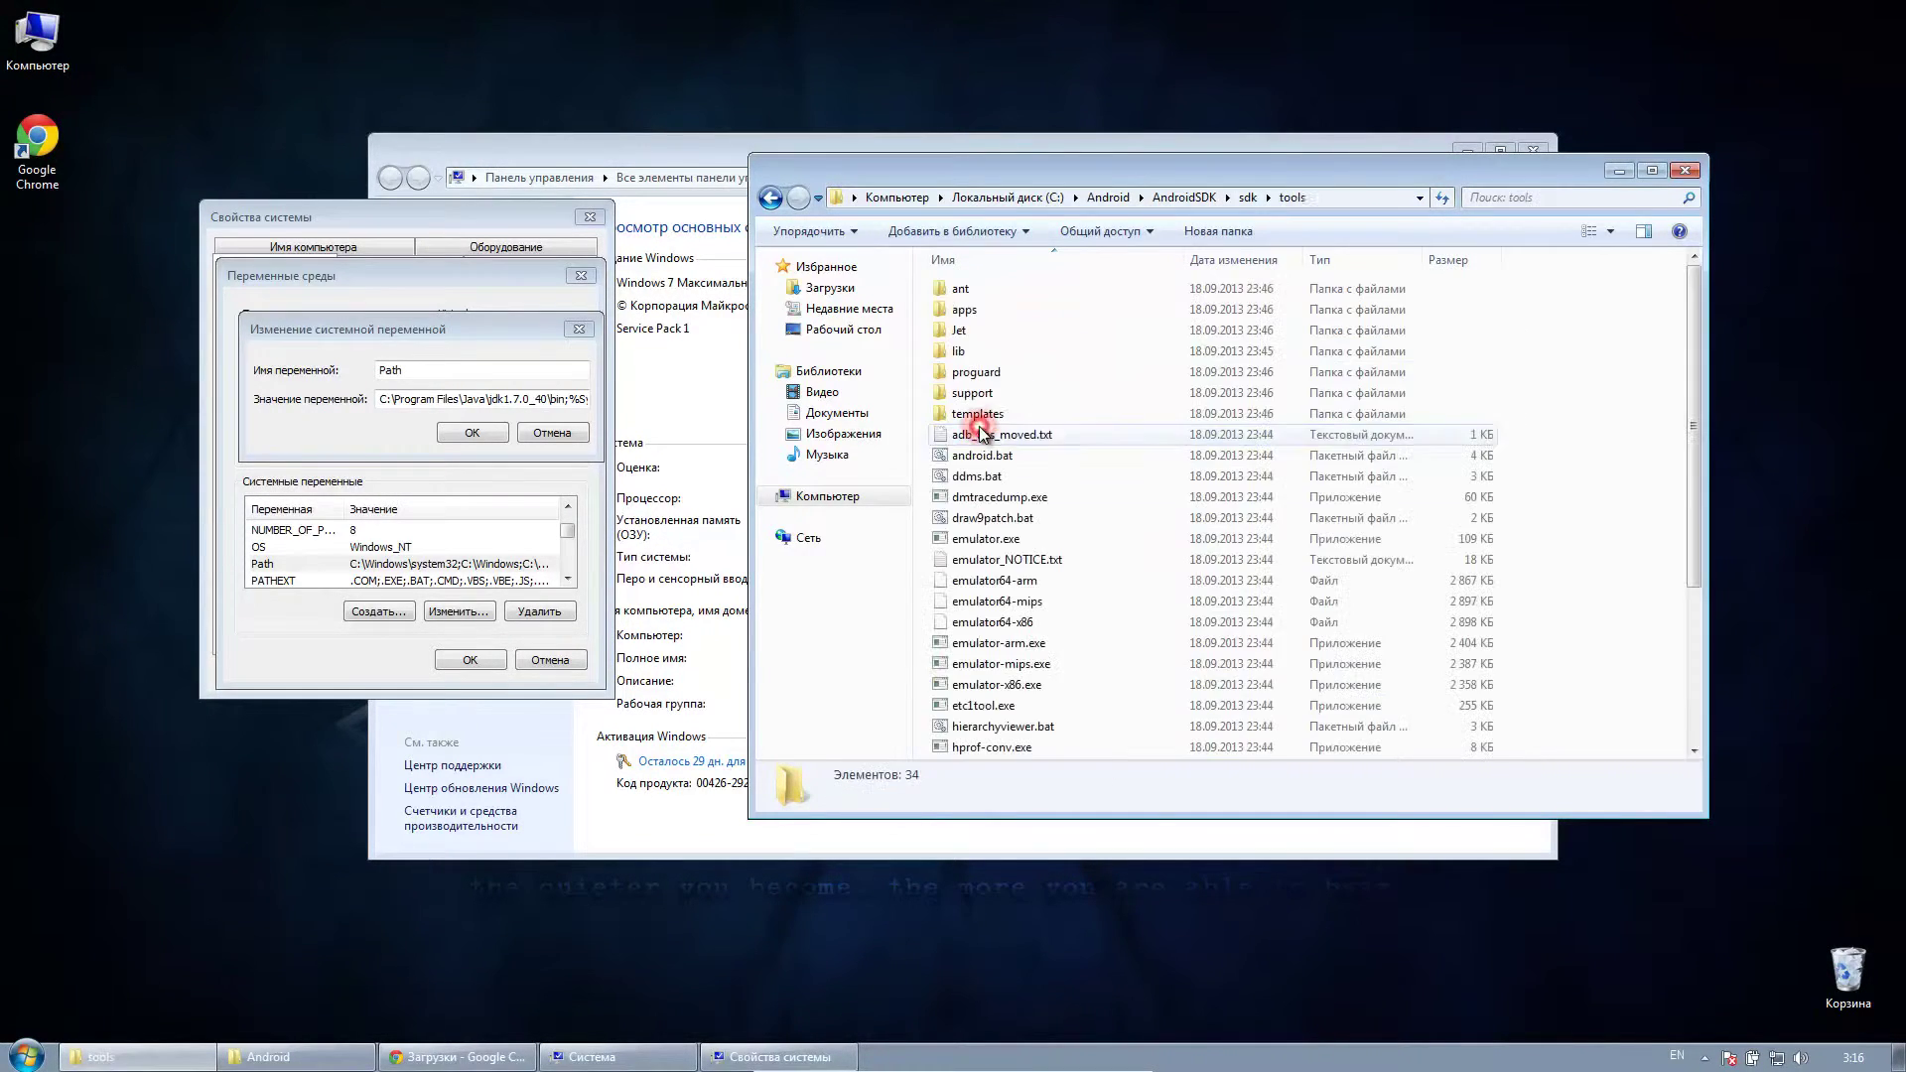
- Copy the folder path C:\Android\AndroidSDK\sdk\tools and insert it, followed by a semicolon, at the start of the Path value
{"action": "left_click", "coordinate": [1362, 196]}
{"action": "key", "text": "ctrl+c"}
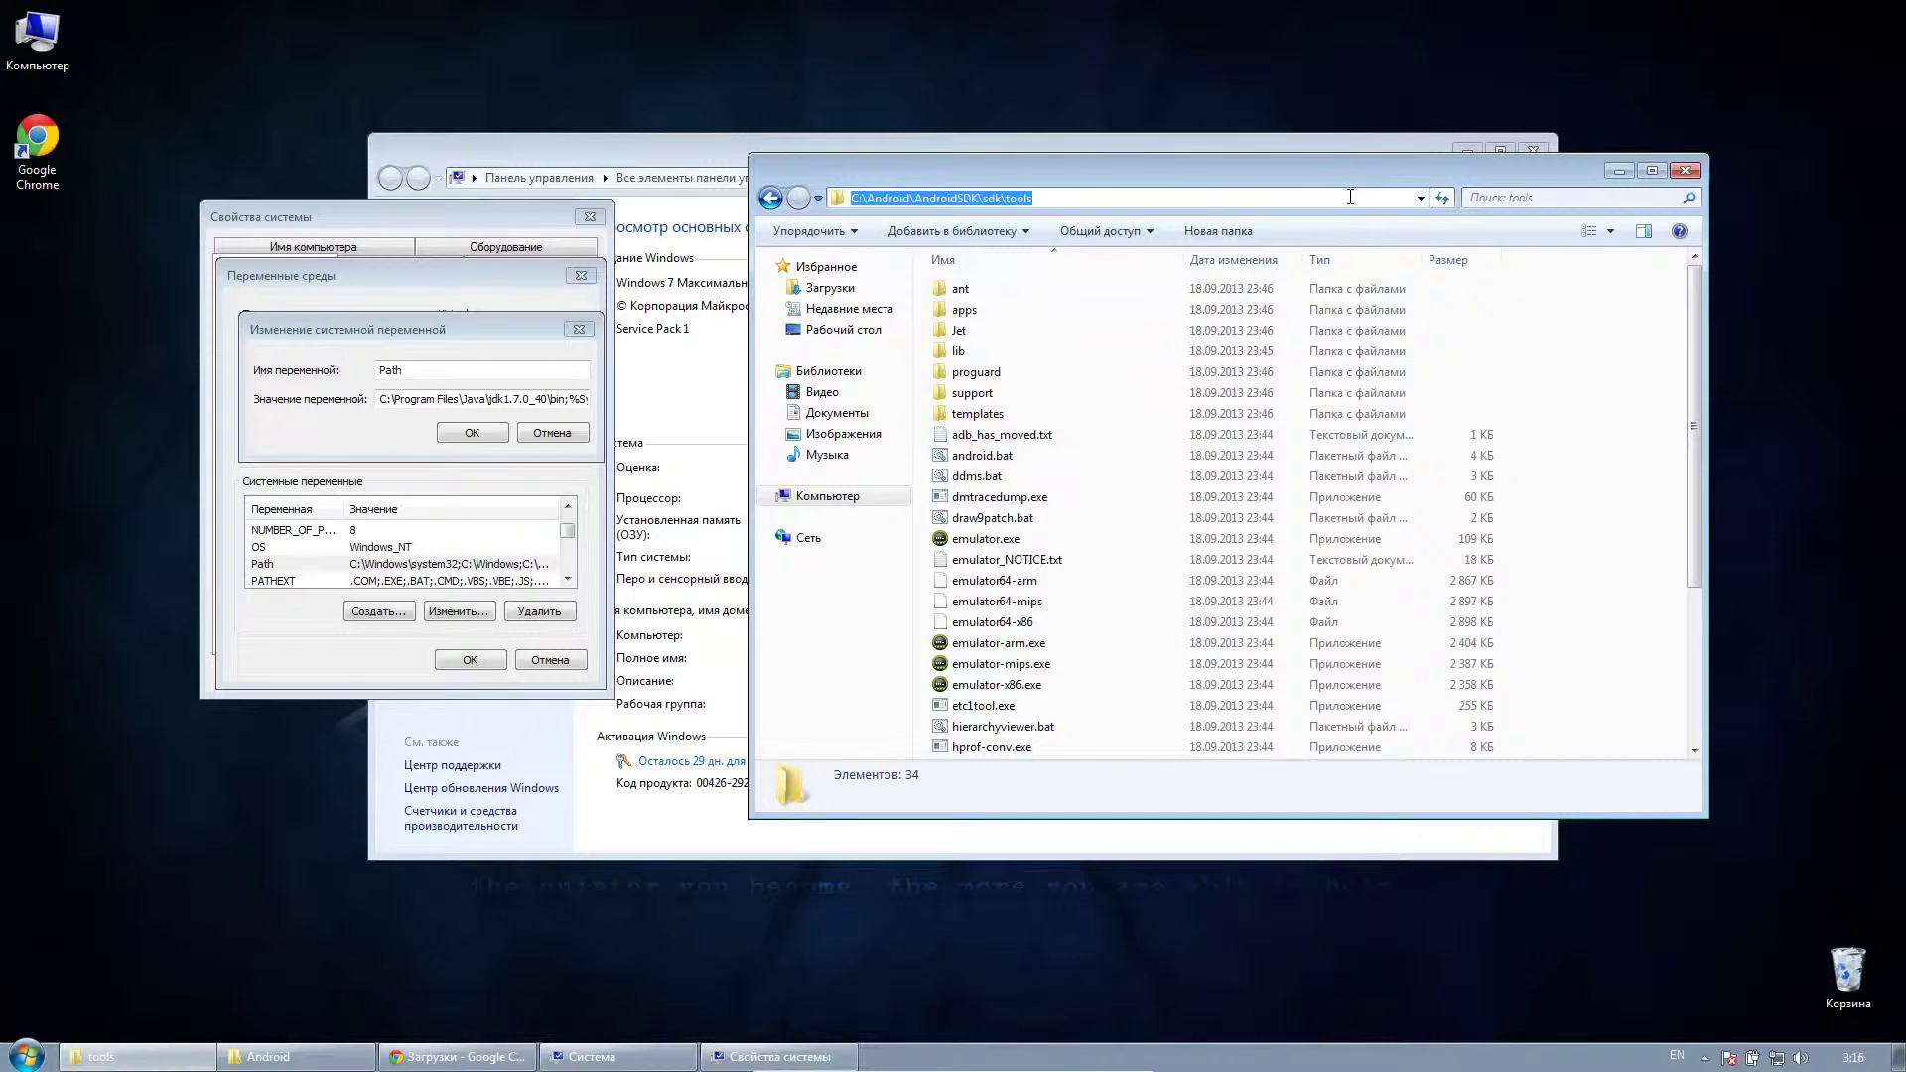
{"action": "right_click", "coordinate": [1348, 197]}
{"action": "left_click", "coordinate": [1384, 259]}
{"action": "left_click", "coordinate": [384, 404]}
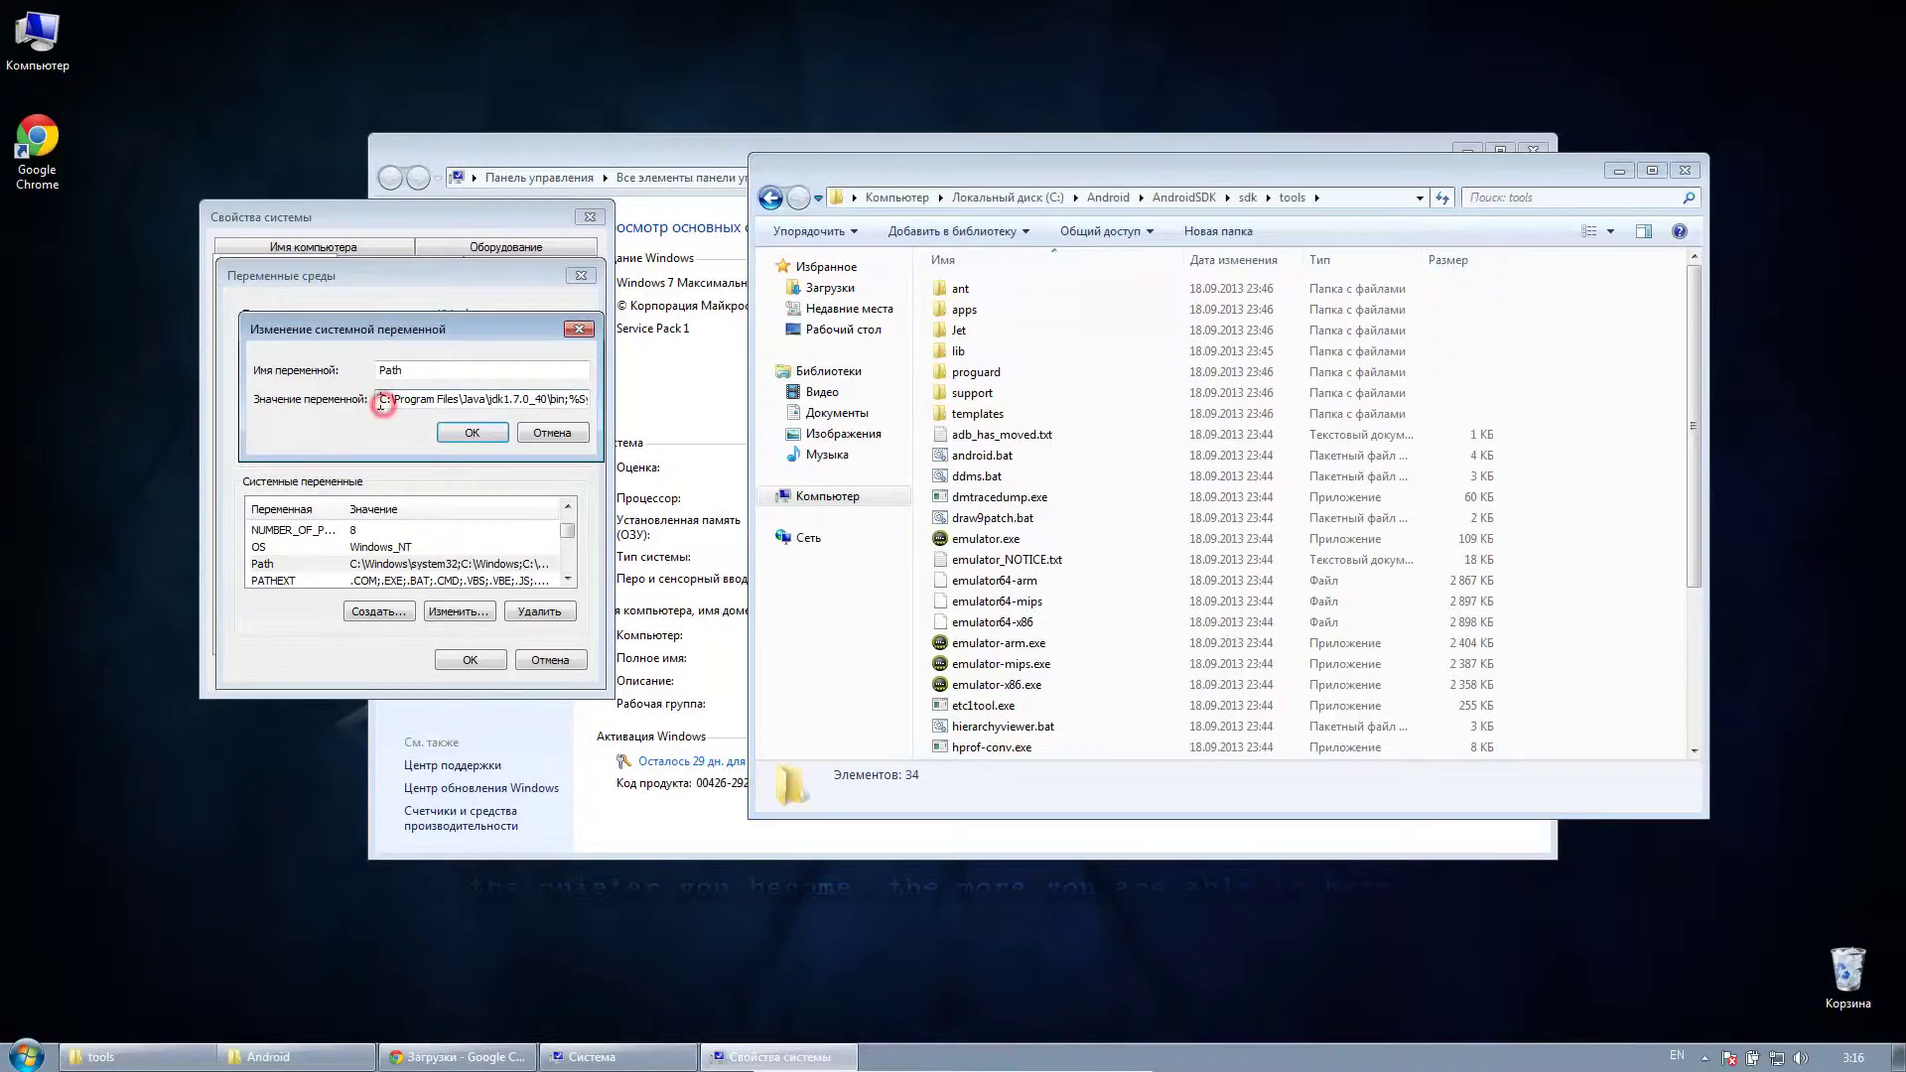
{"action": "right_click", "coordinate": [381, 398]}
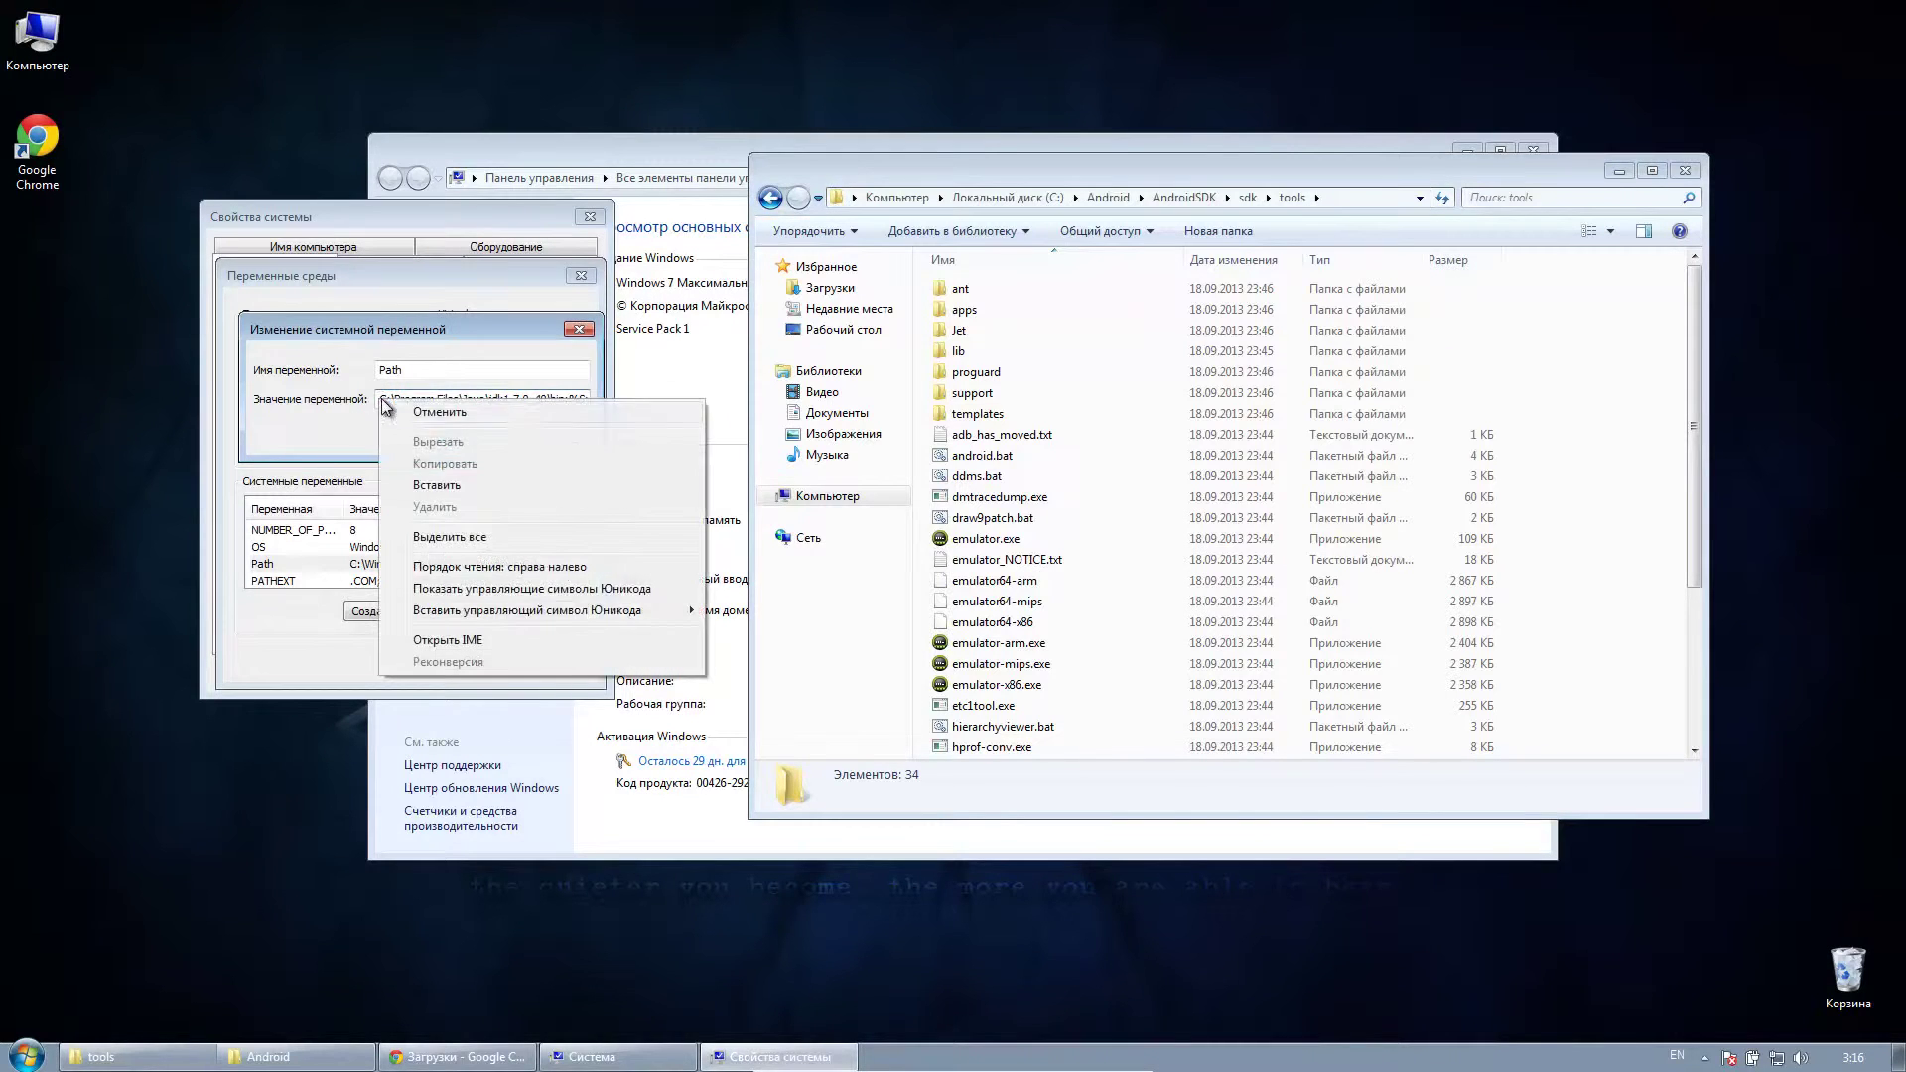
{"action": "left_click", "coordinate": [407, 473]}
{"action": "type", "text": ";C:\\Progra"}
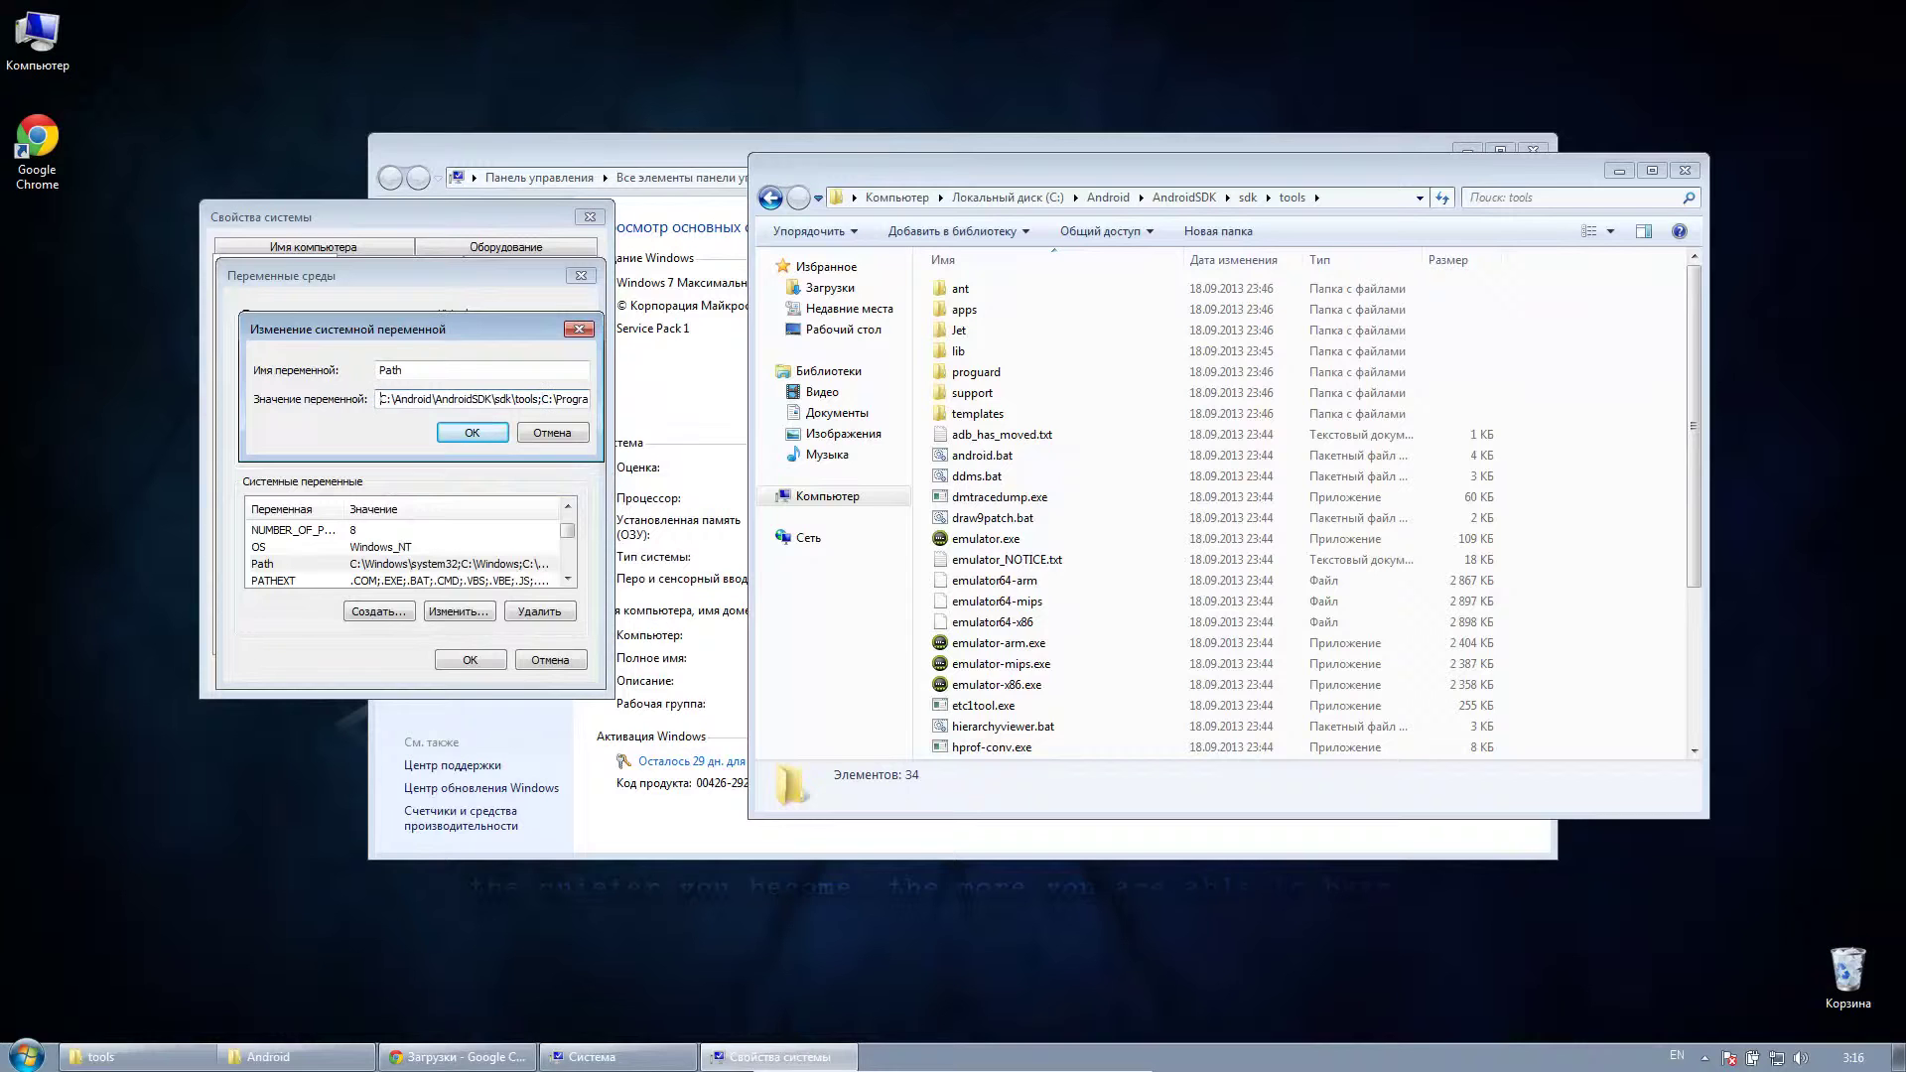
- Open the platform-tools folder inside sdk and copy its path, C:\Android\AndroidSDK\sdk\platform-tools
{"action": "left_click", "coordinate": [1243, 204]}
{"action": "double_click", "coordinate": [1020, 373]}
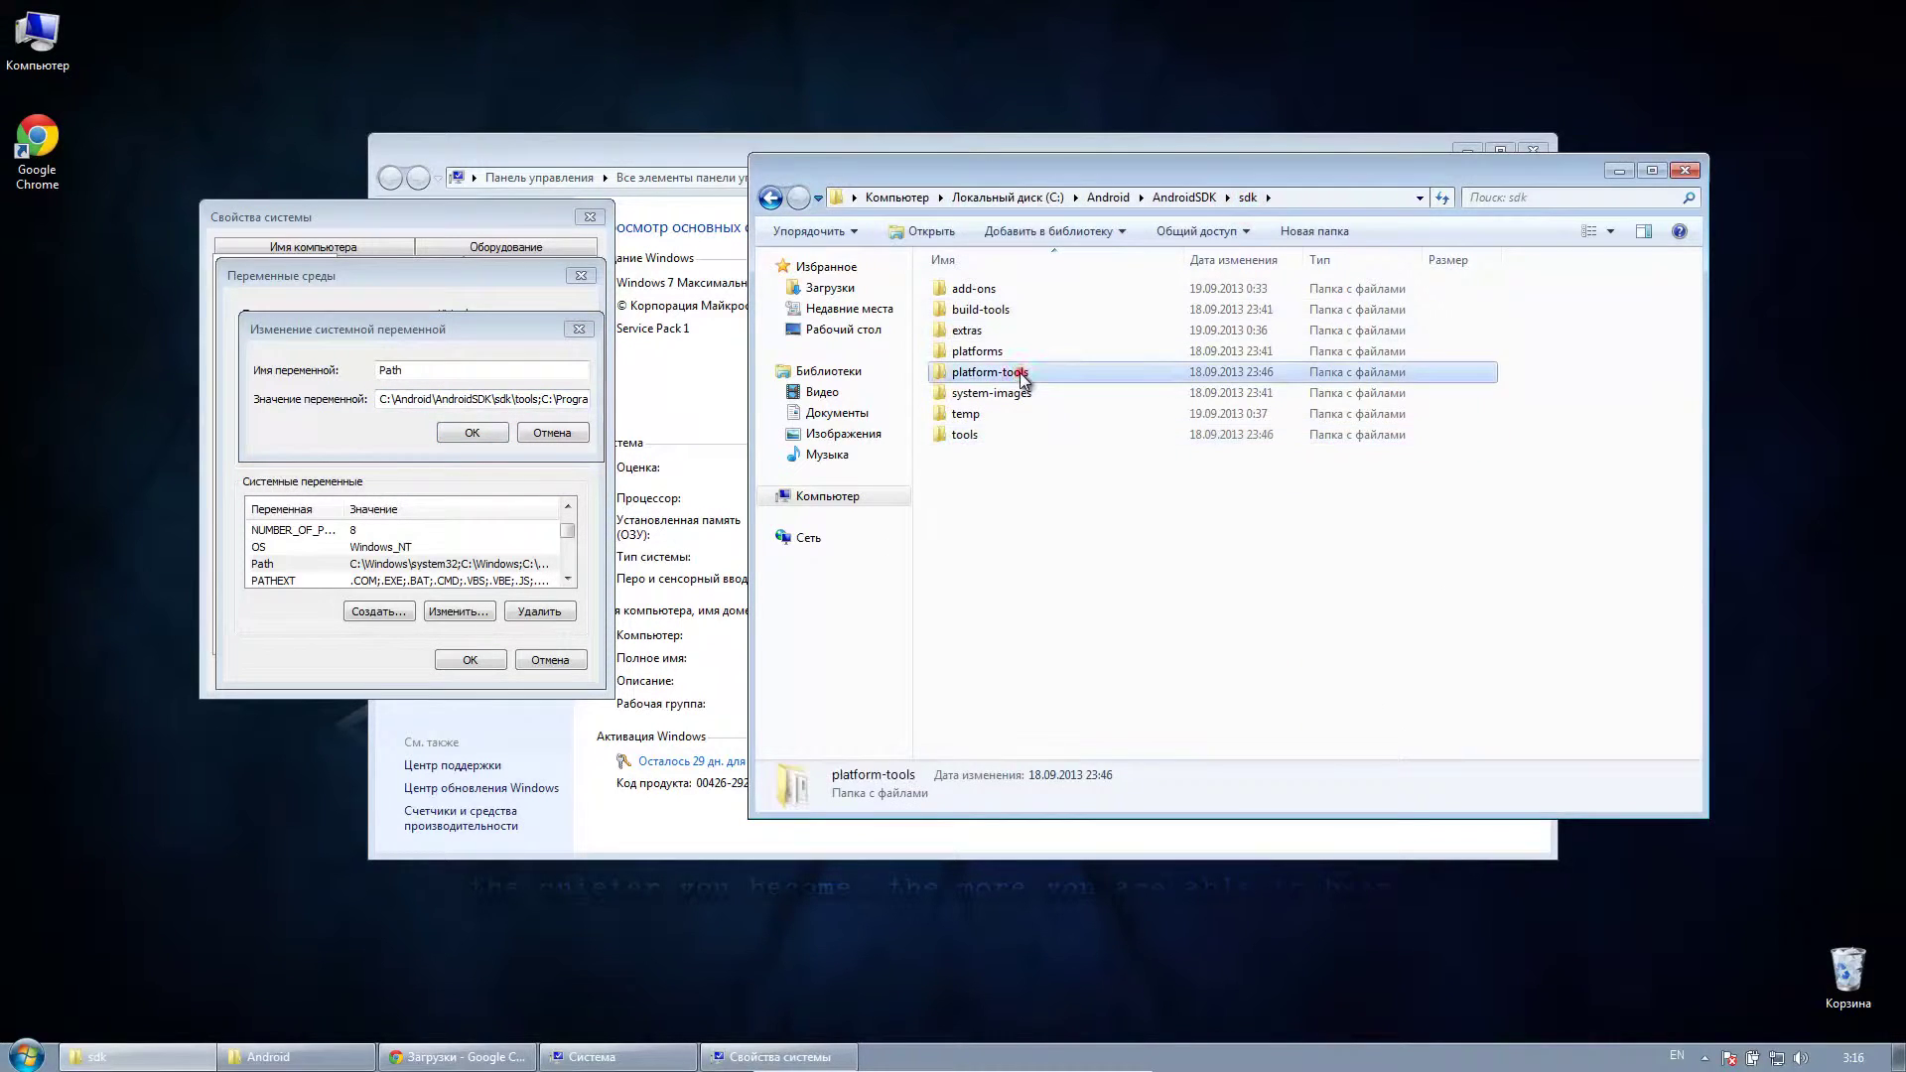
{"action": "left_click", "coordinate": [1403, 200]}
{"action": "key", "text": "ctrl+c"}
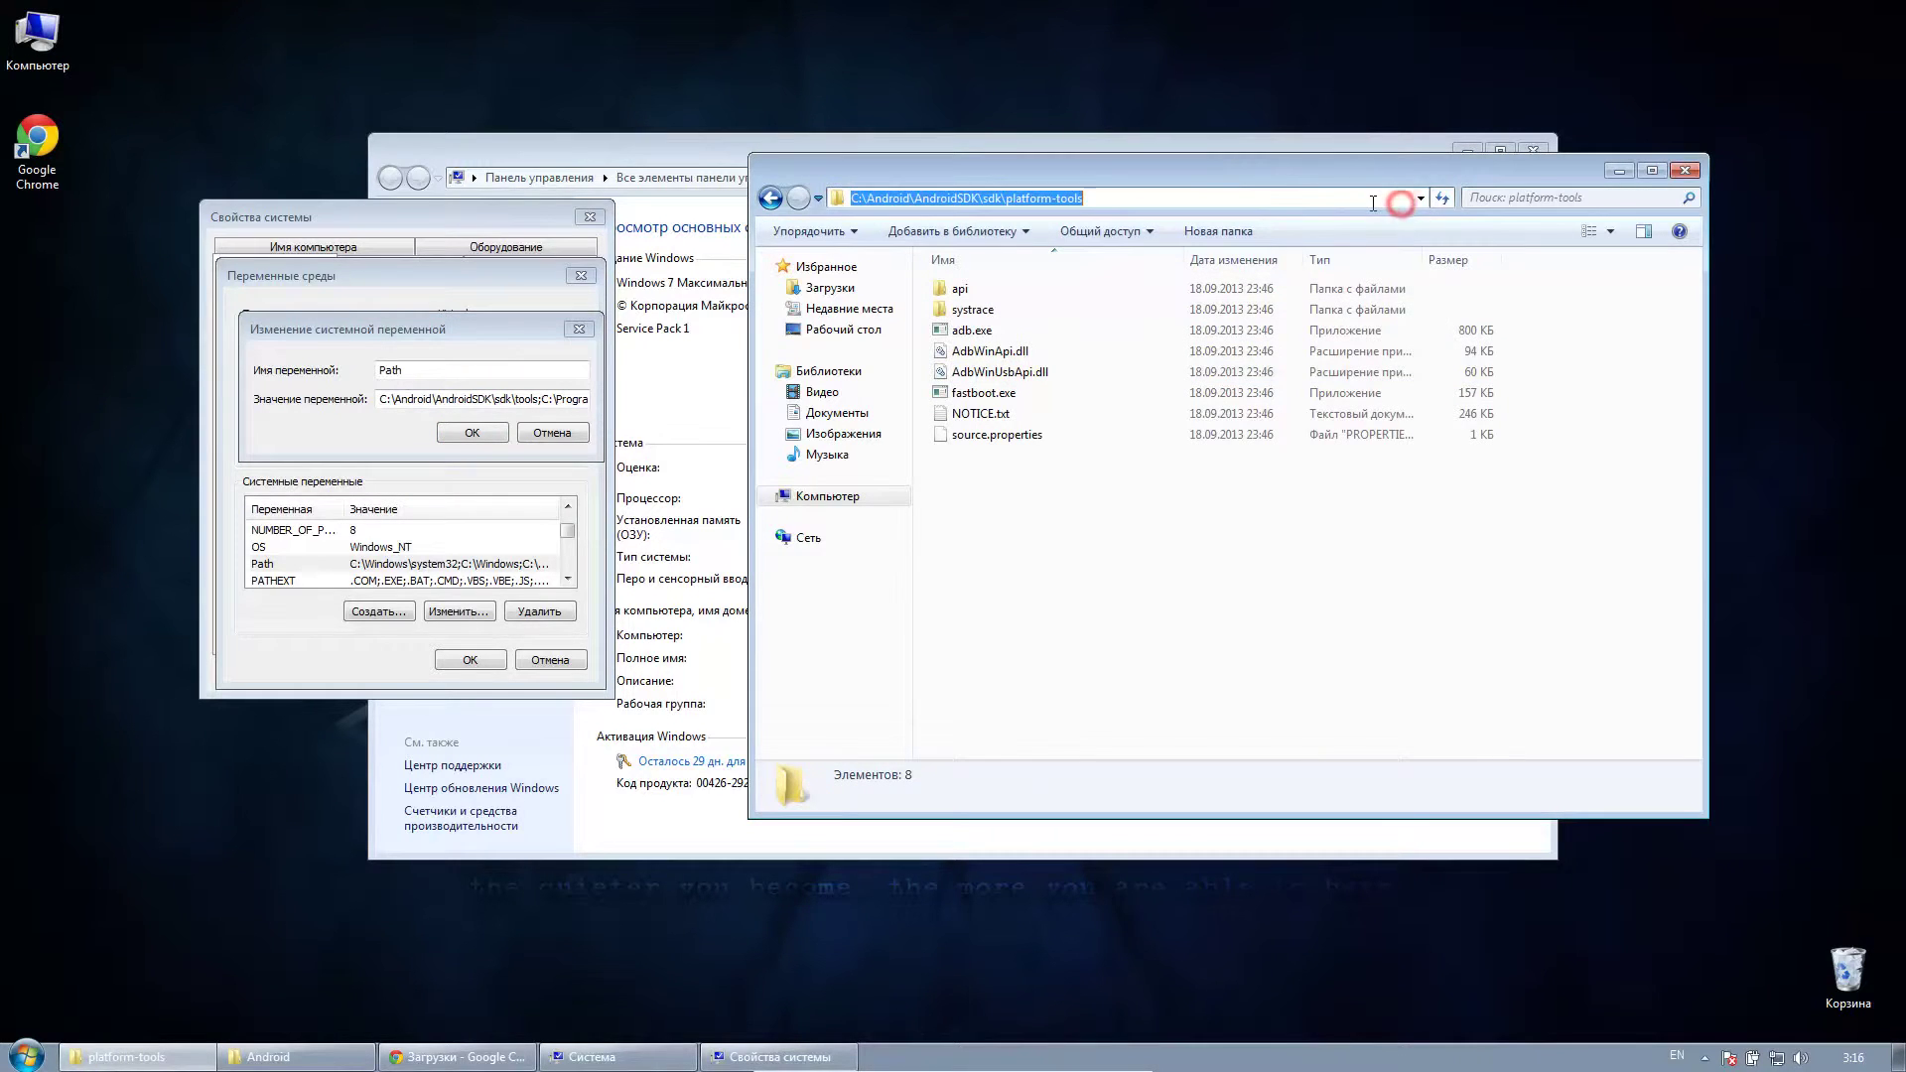
{"action": "right_click", "coordinate": [1370, 201]}
{"action": "left_click", "coordinate": [1383, 275]}
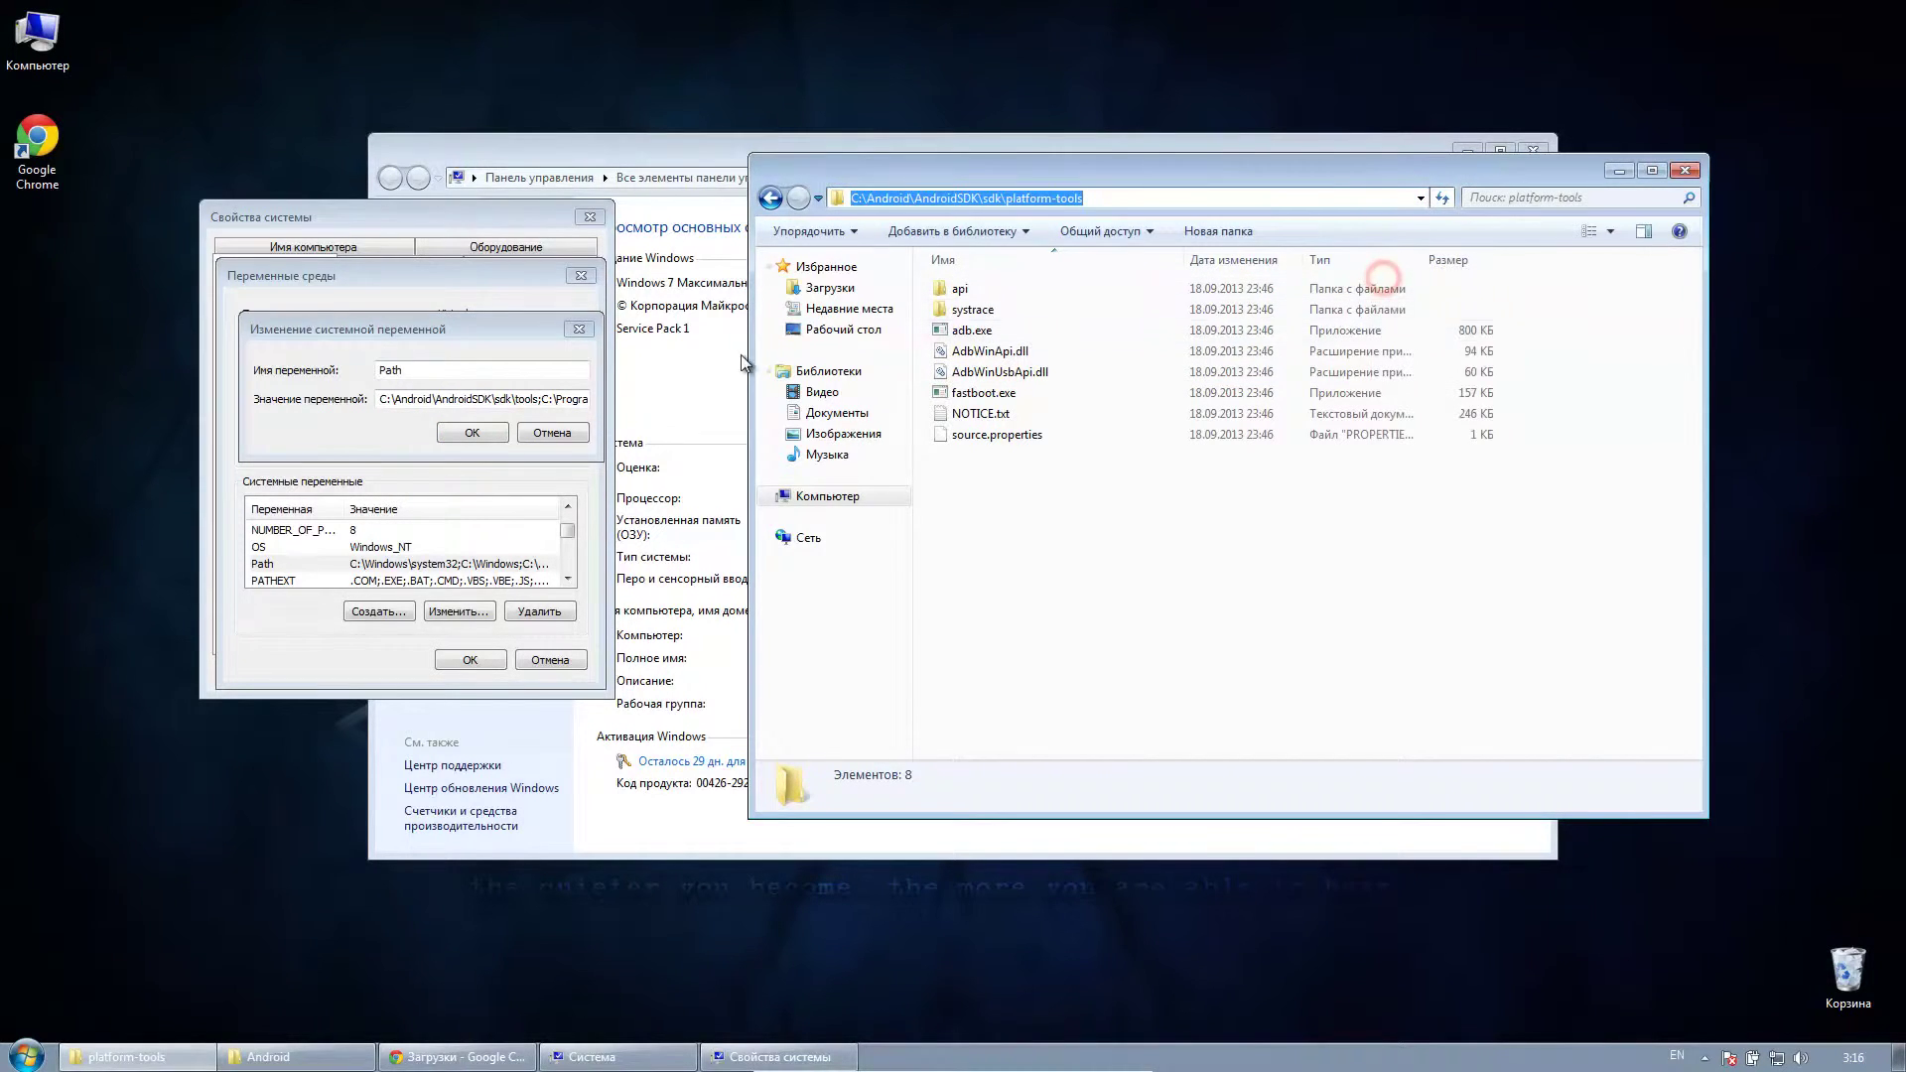
- Insert C:\Android\AndroidSDK\sdk\platform-tools followed by a semicolon at the start of the Path value
{"action": "left_click", "coordinate": [383, 402]}
{"action": "right_click", "coordinate": [383, 406]}
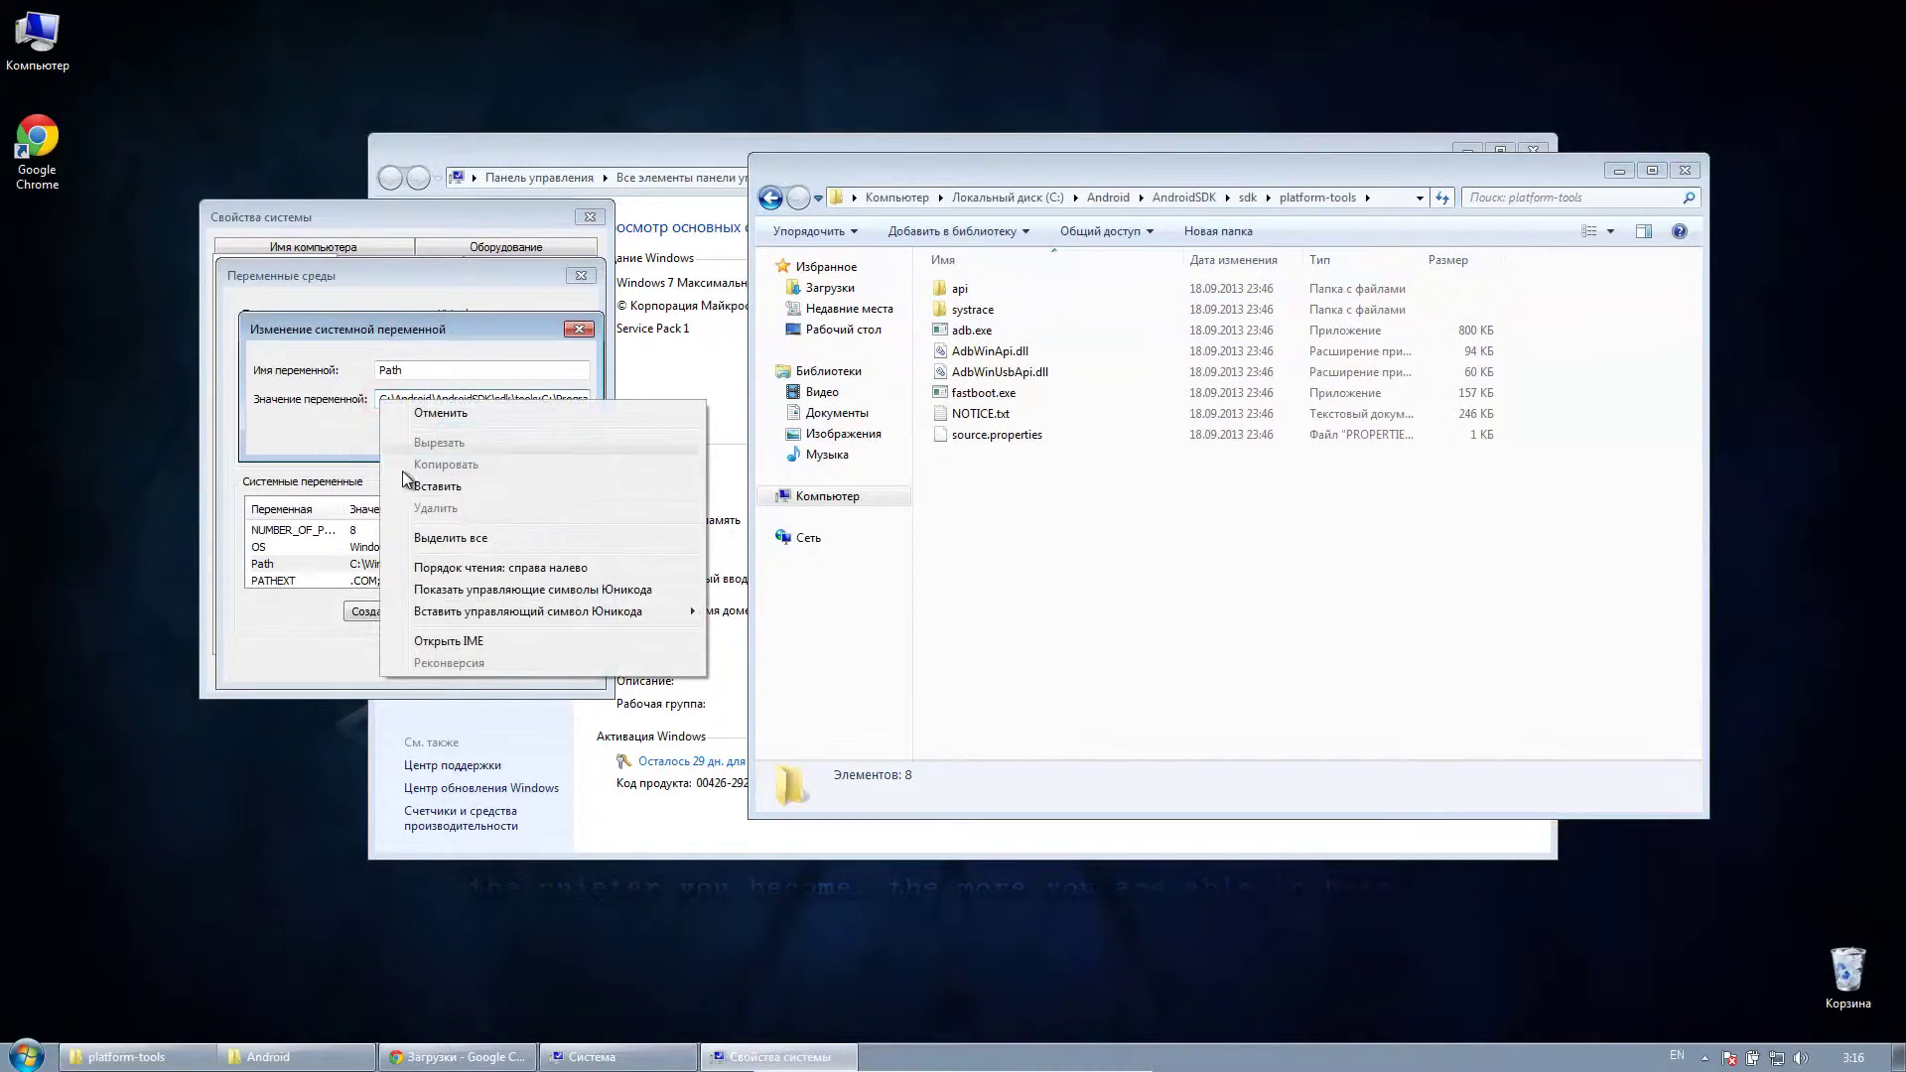
{"action": "left_click", "coordinate": [409, 488]}
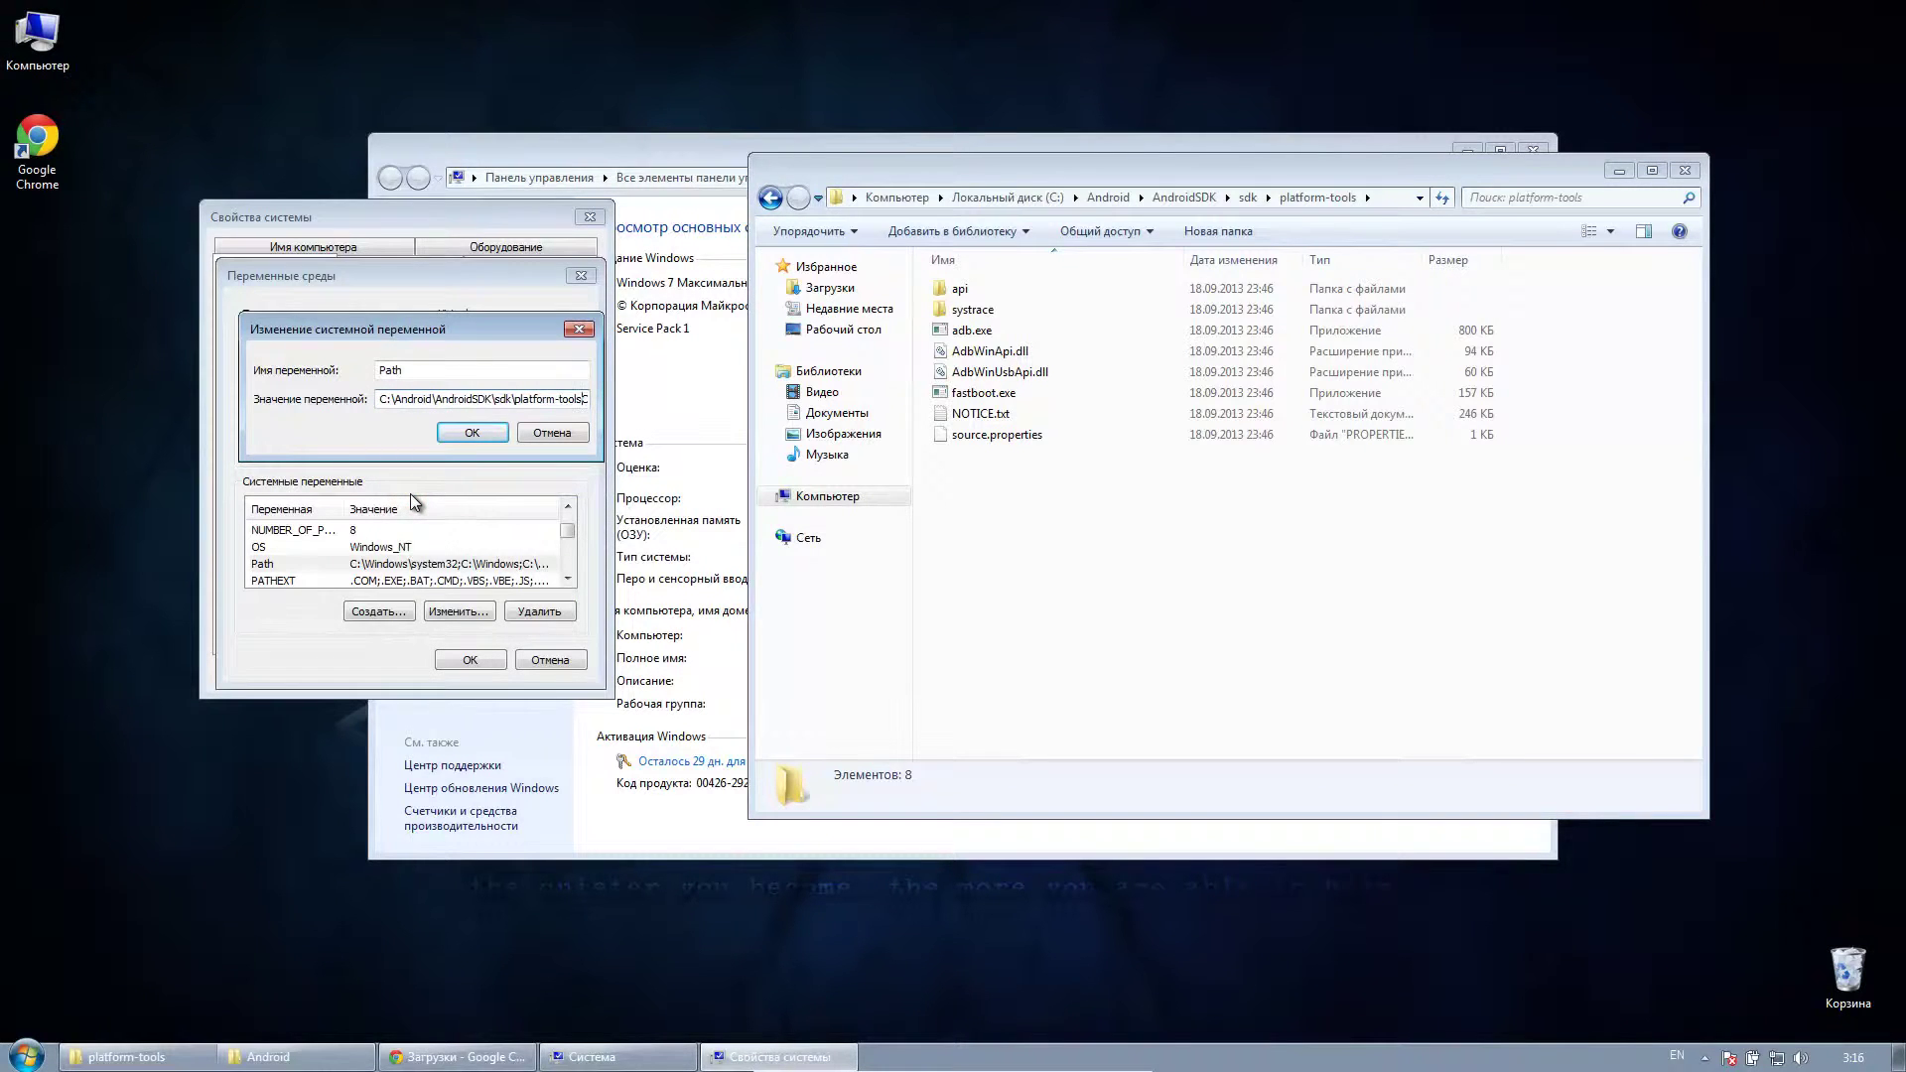
{"action": "type", "text": ";C:\\Android\\"}
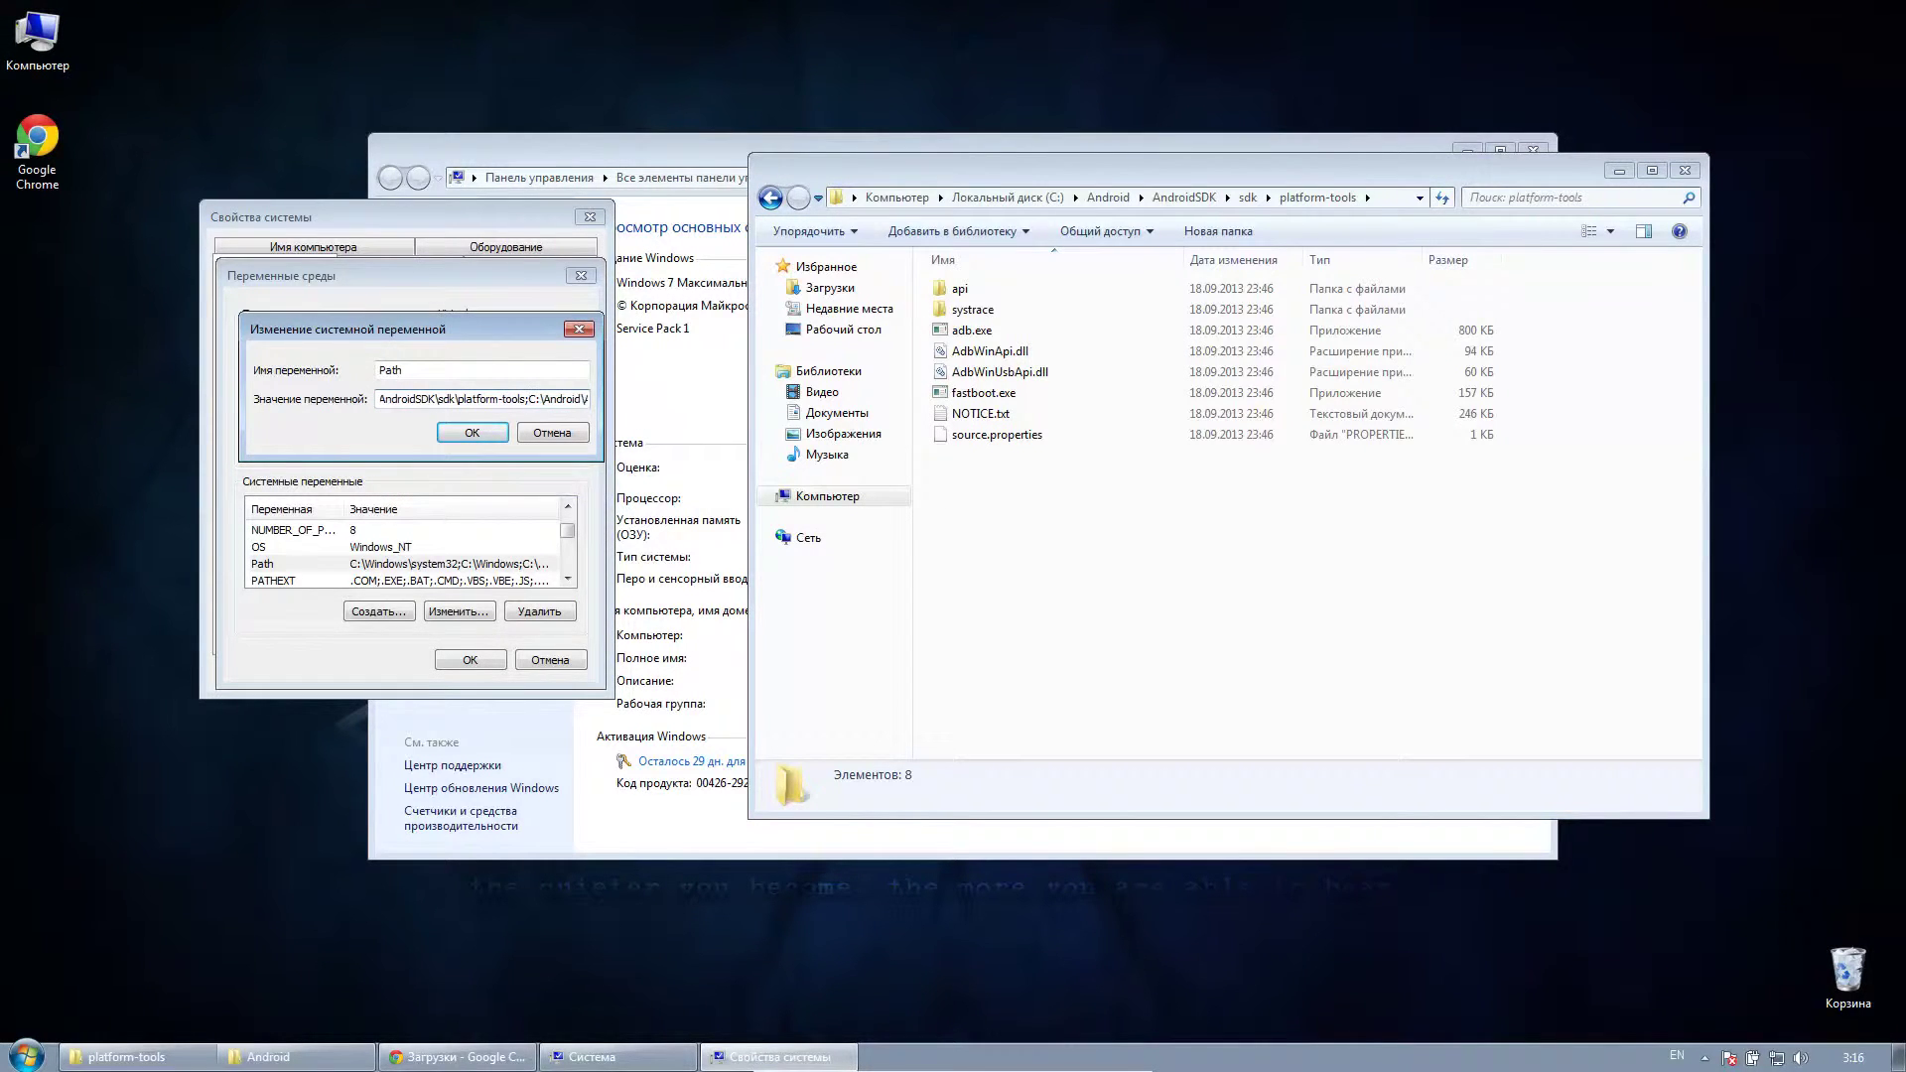
{"action": "key", "text": "Home"}
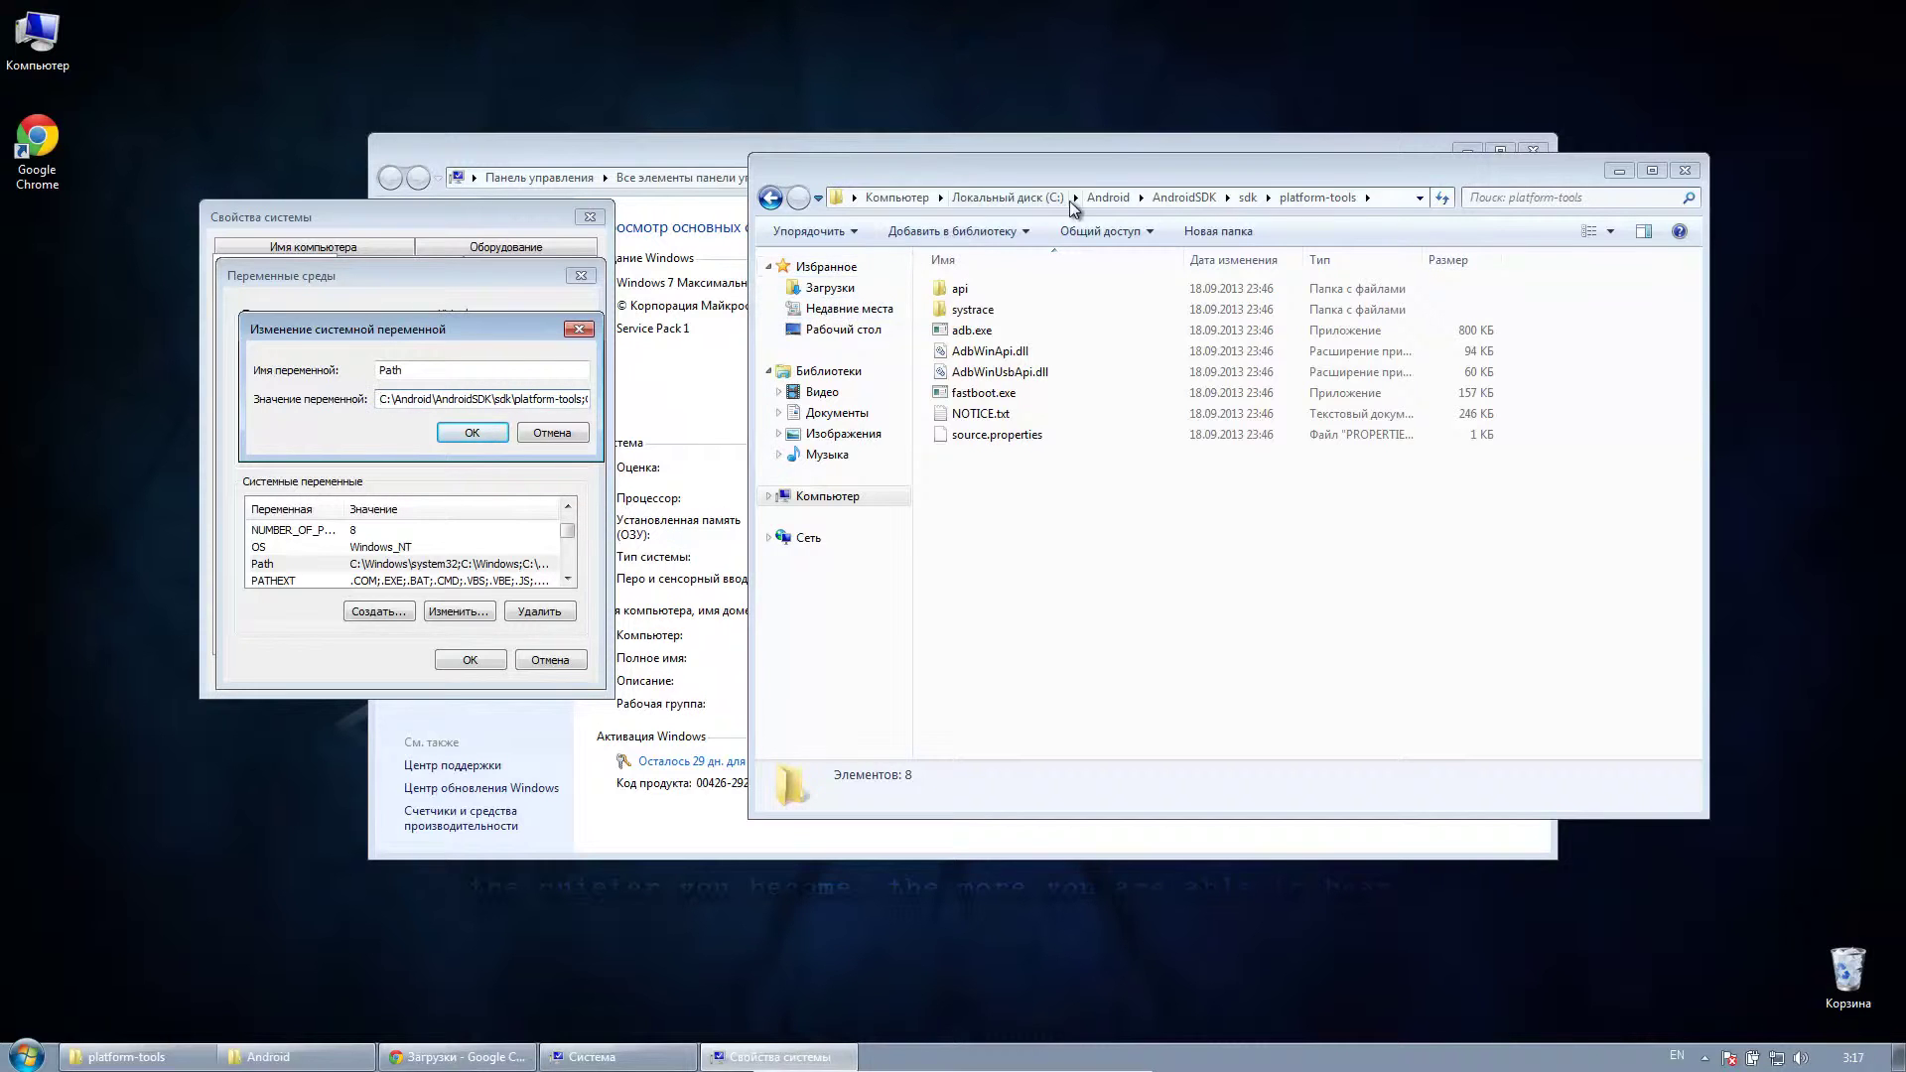
- Browse to the folder C:\Qt\5.1.1\mingw48_32\bin in the file window
{"action": "left_click", "coordinate": [1038, 198]}
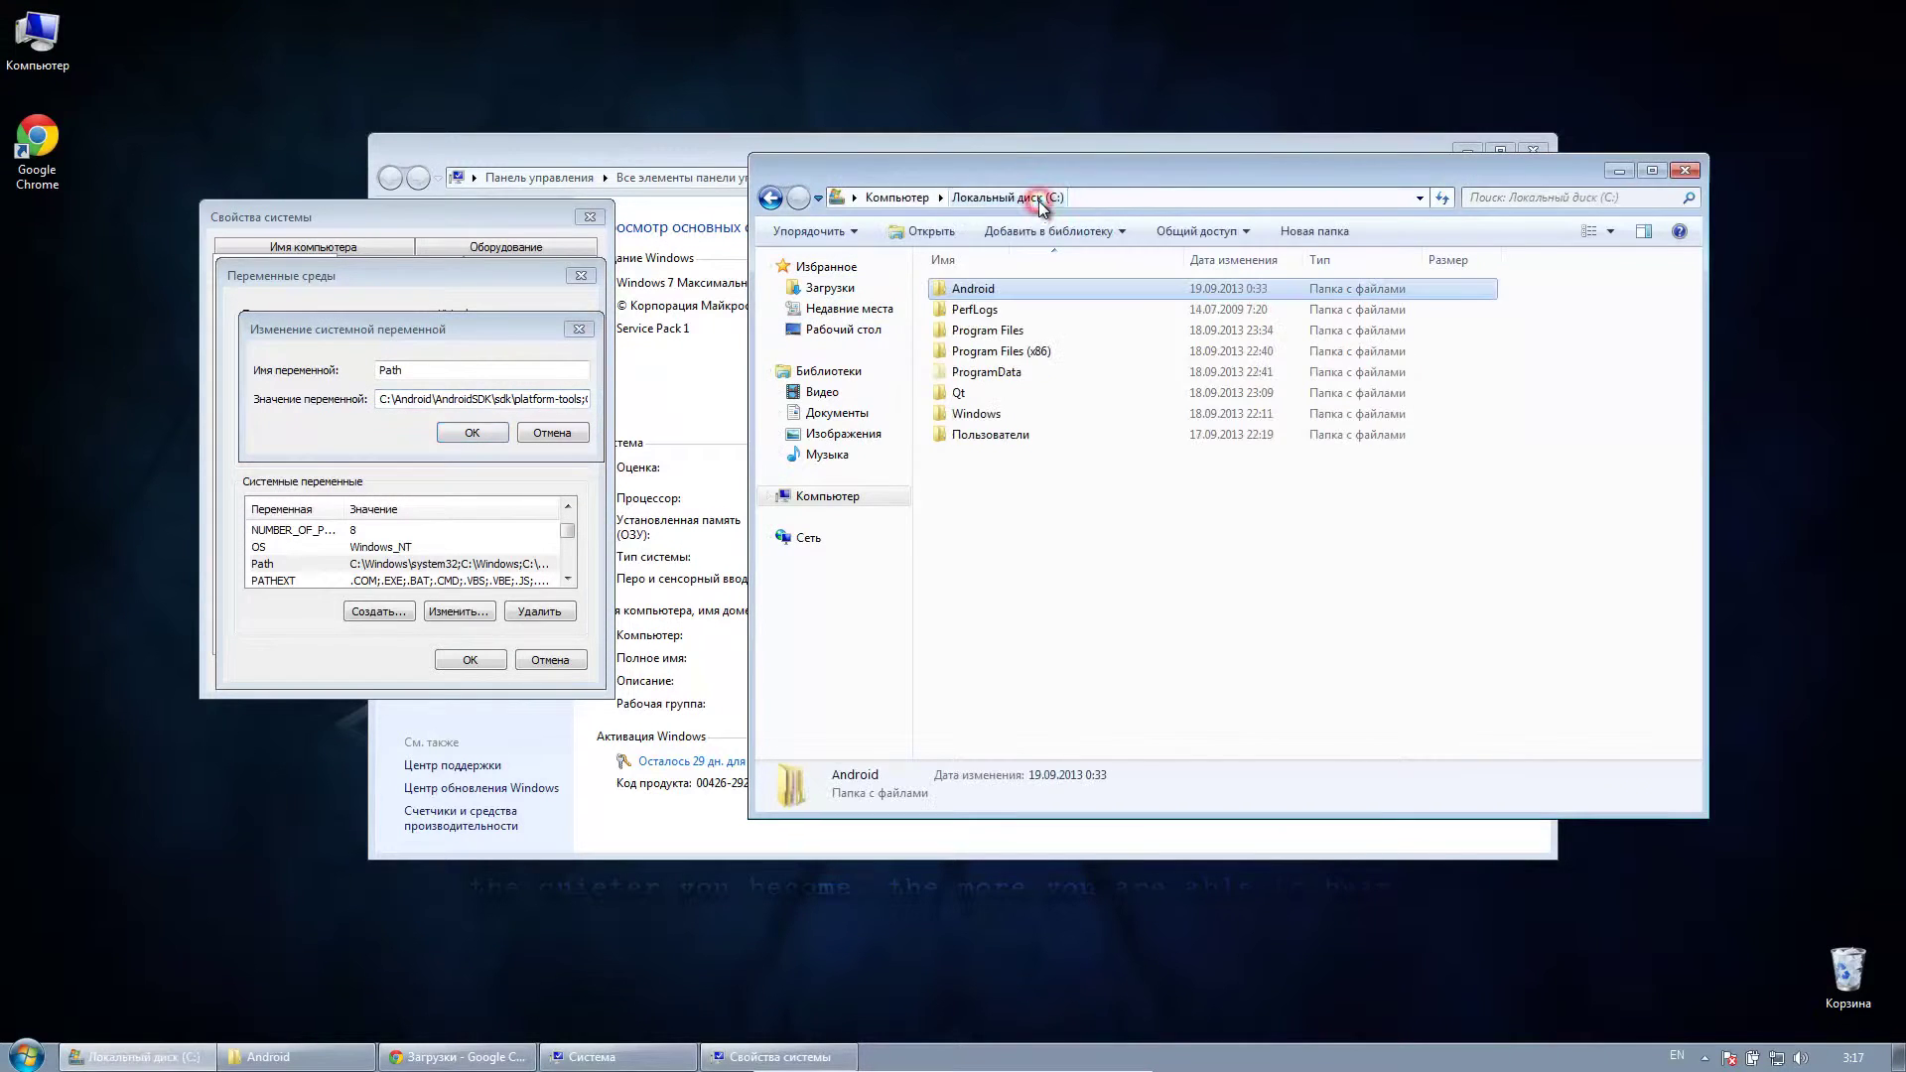
{"action": "double_click", "coordinate": [993, 394]}
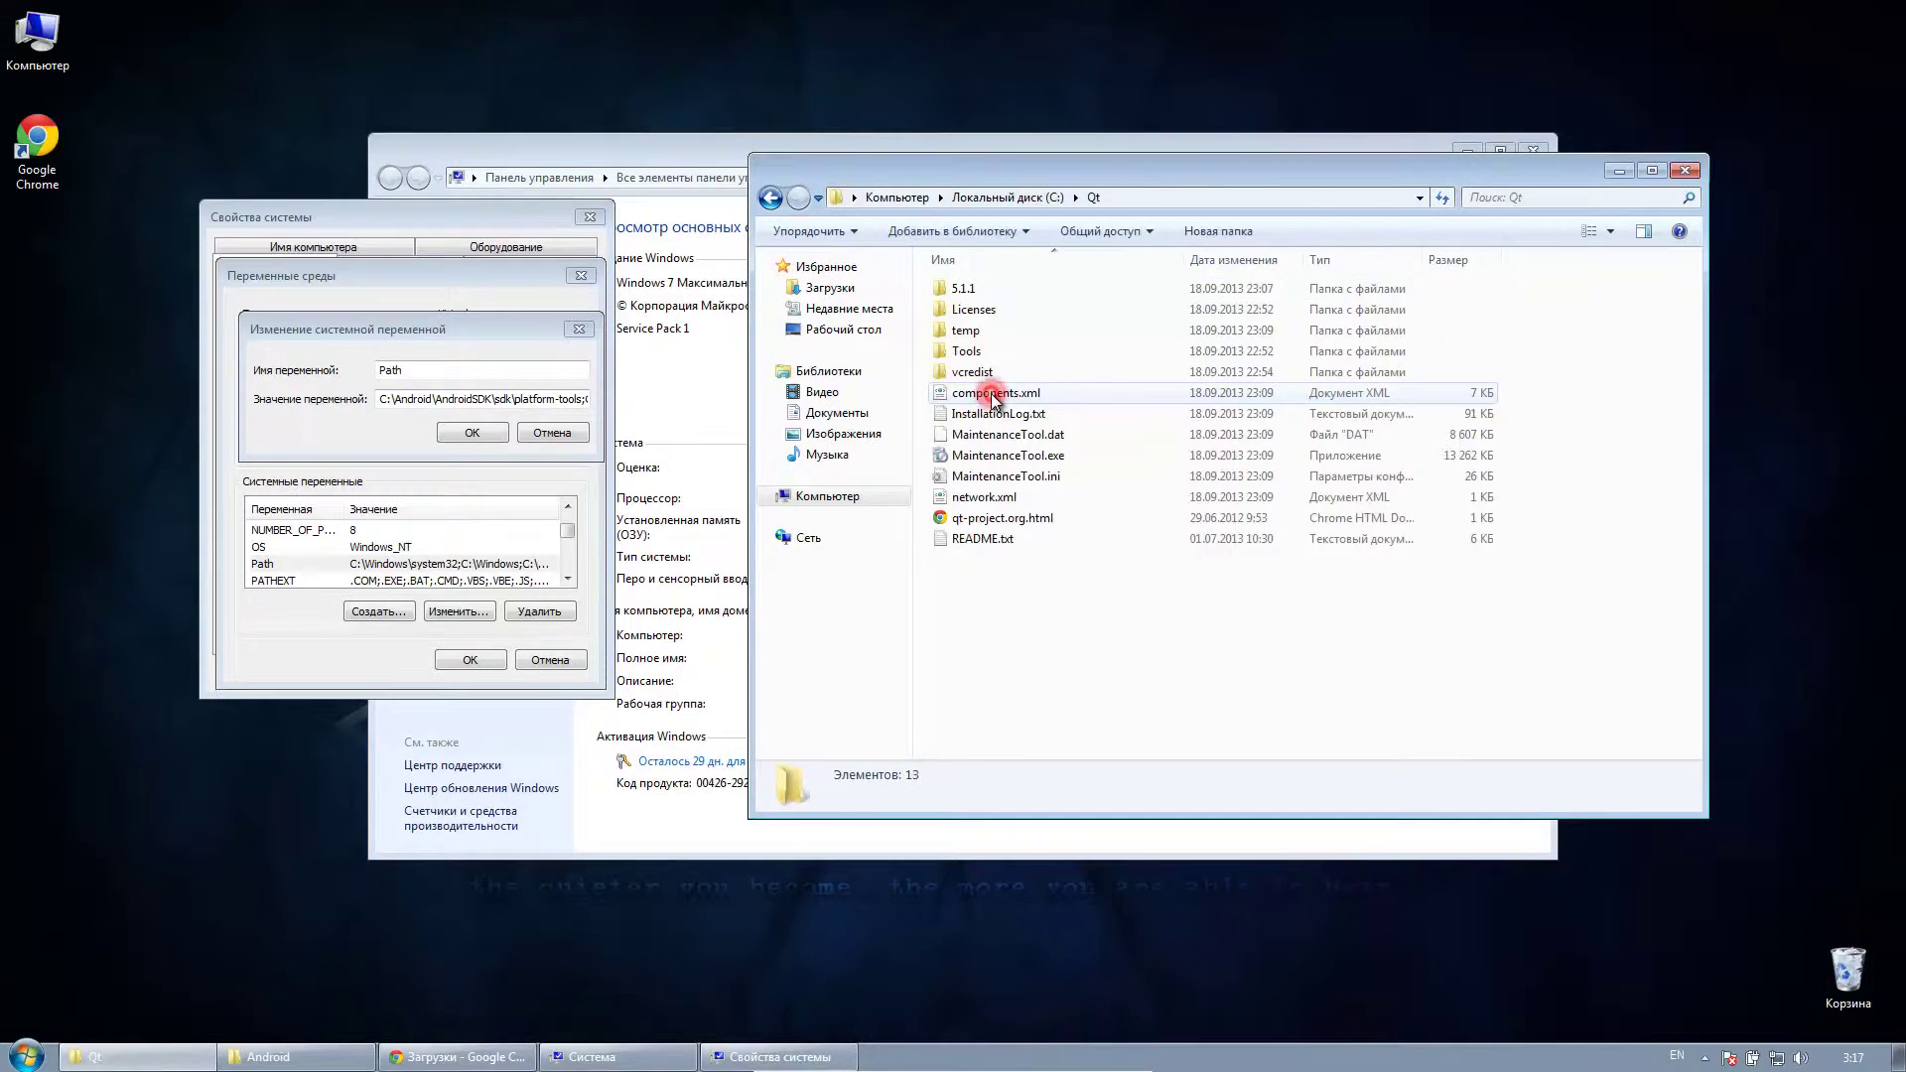
{"action": "double_click", "coordinate": [990, 288]}
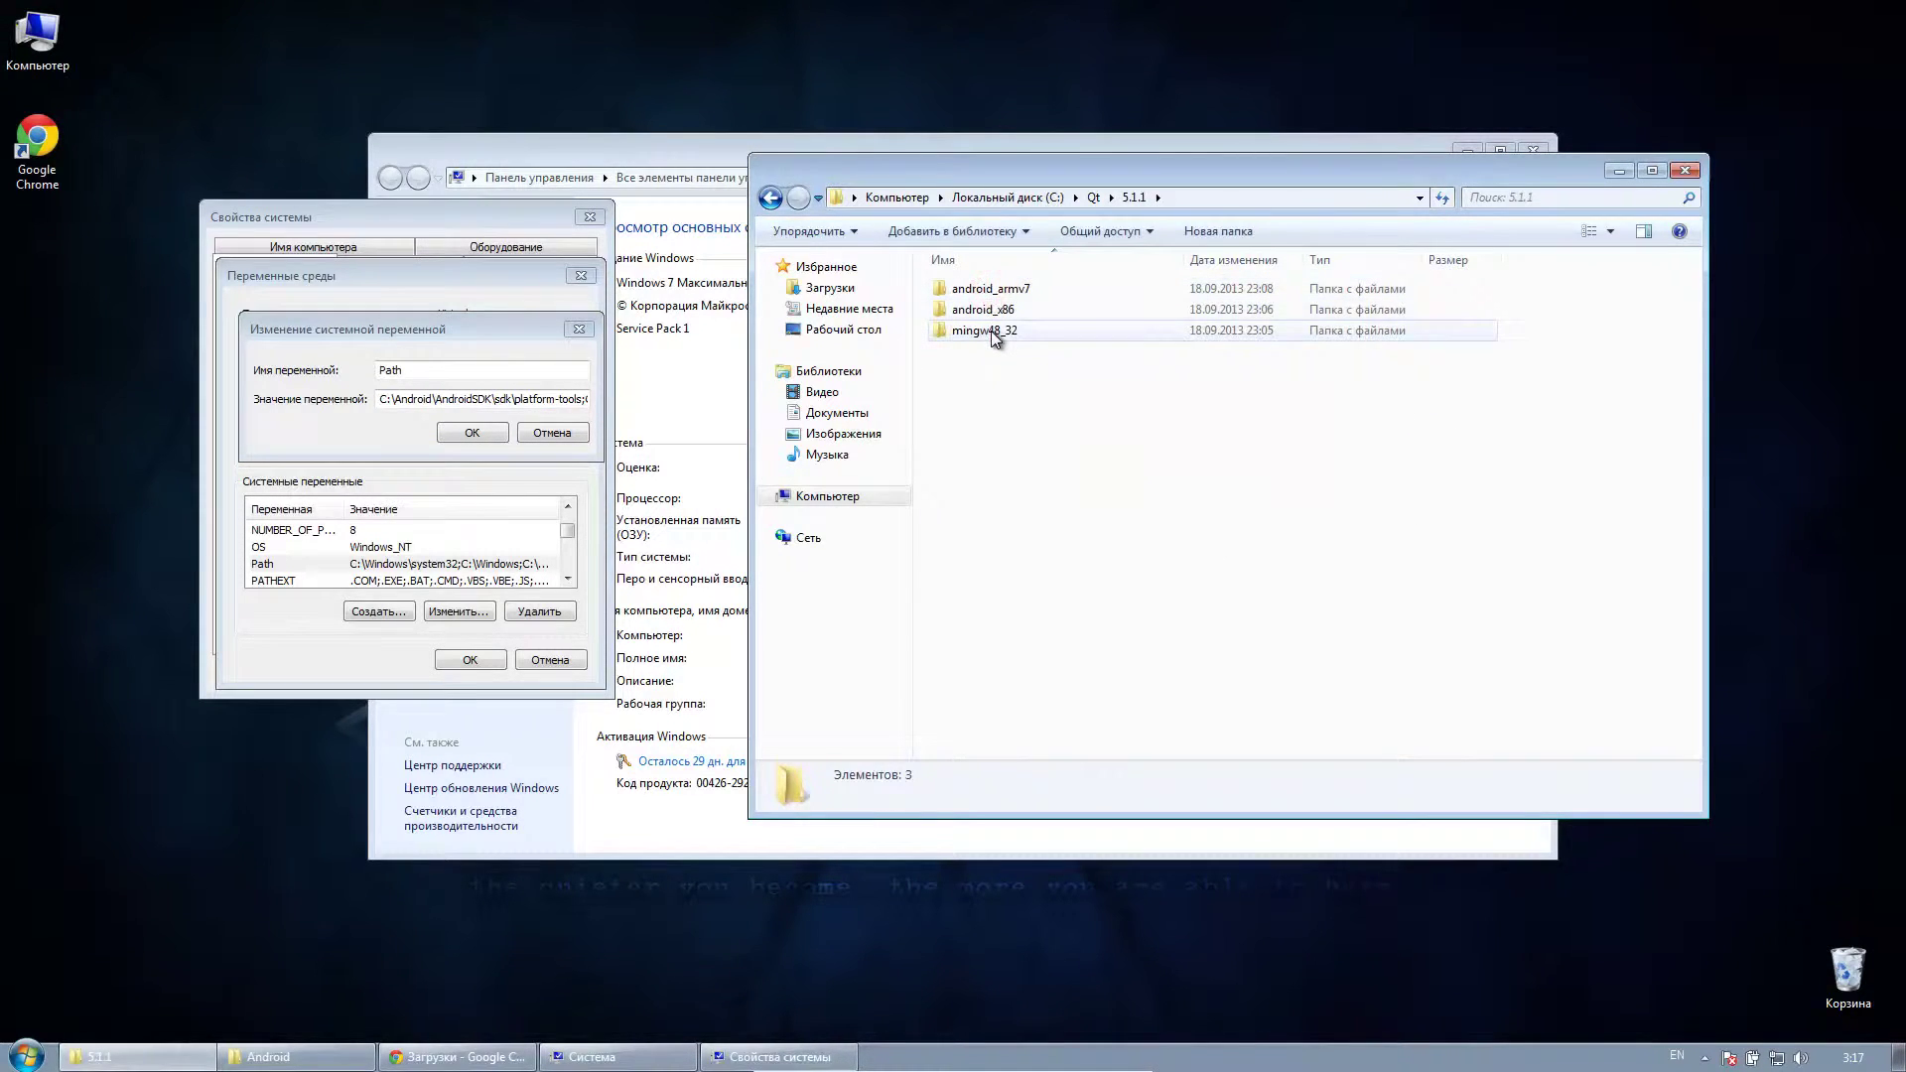
{"action": "left_click", "coordinate": [991, 331]}
{"action": "double_click", "coordinate": [990, 331]}
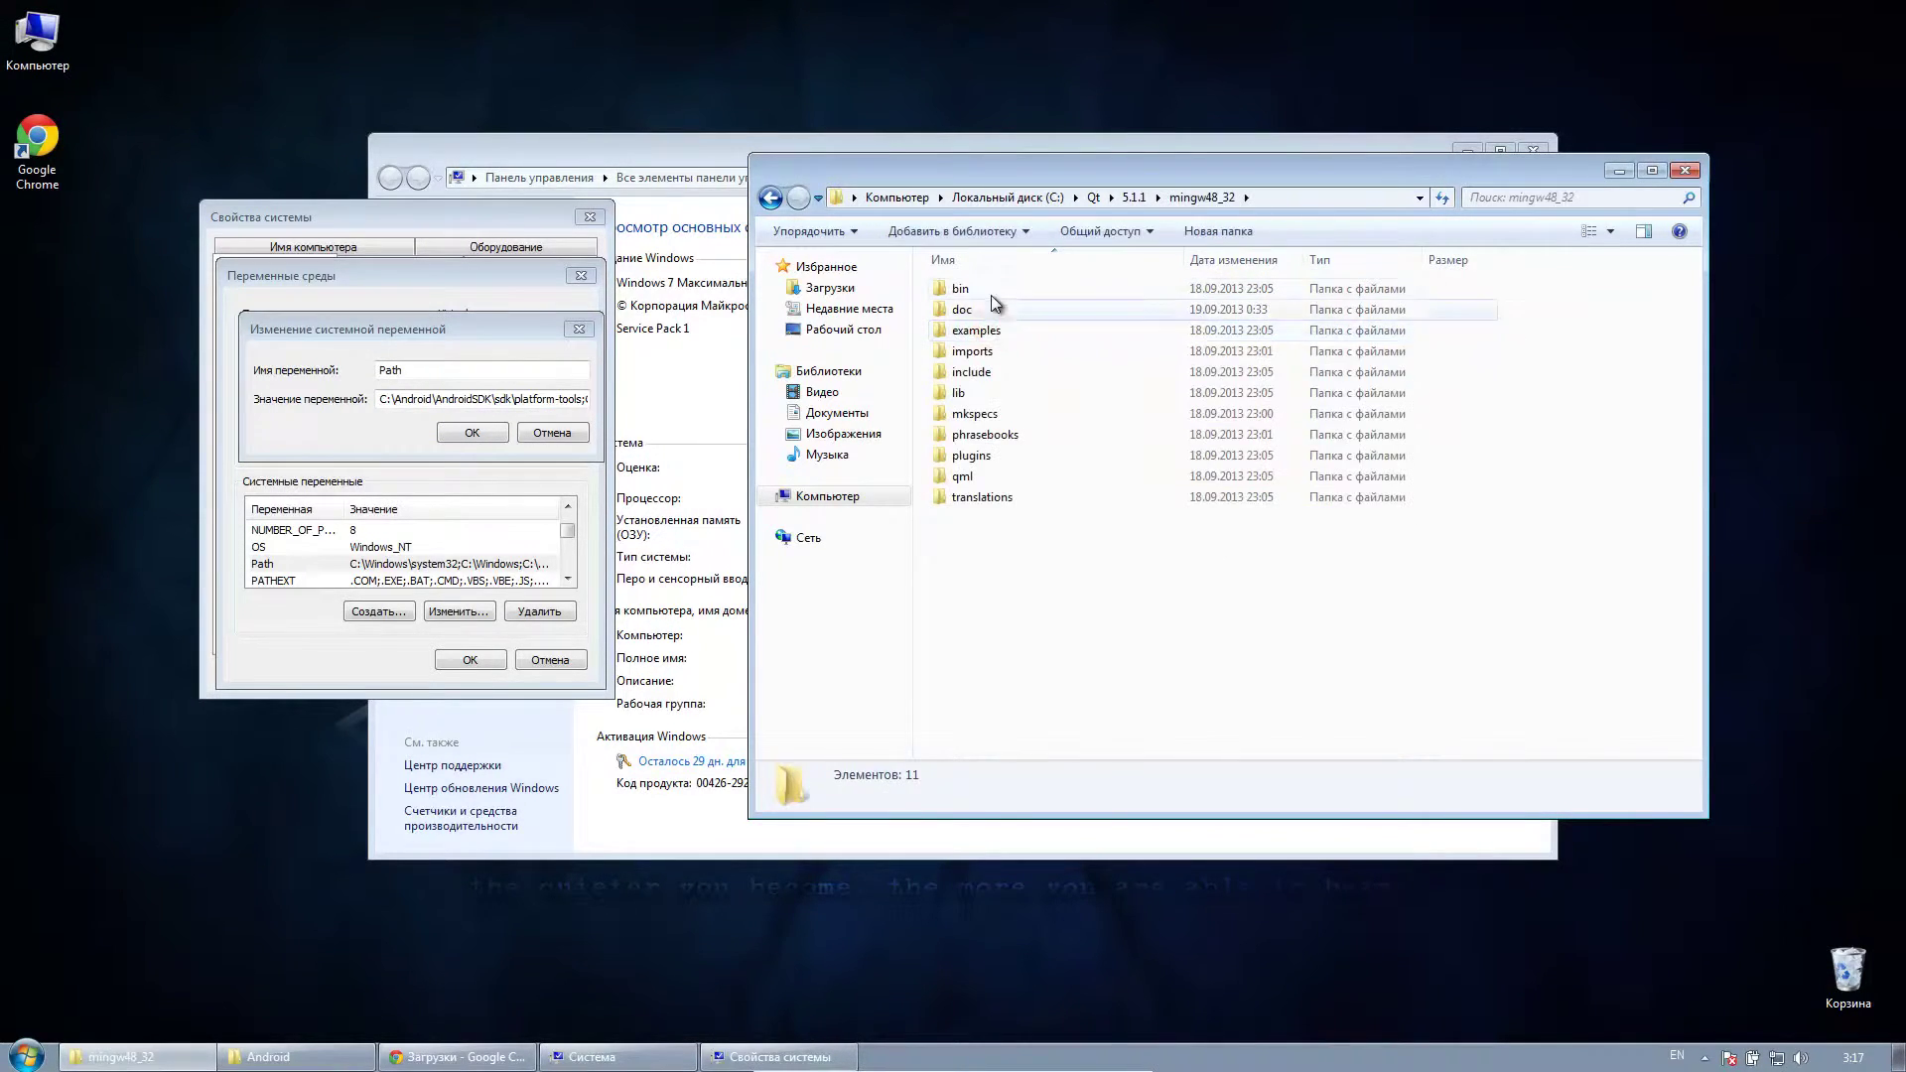
{"action": "double_click", "coordinate": [991, 289]}
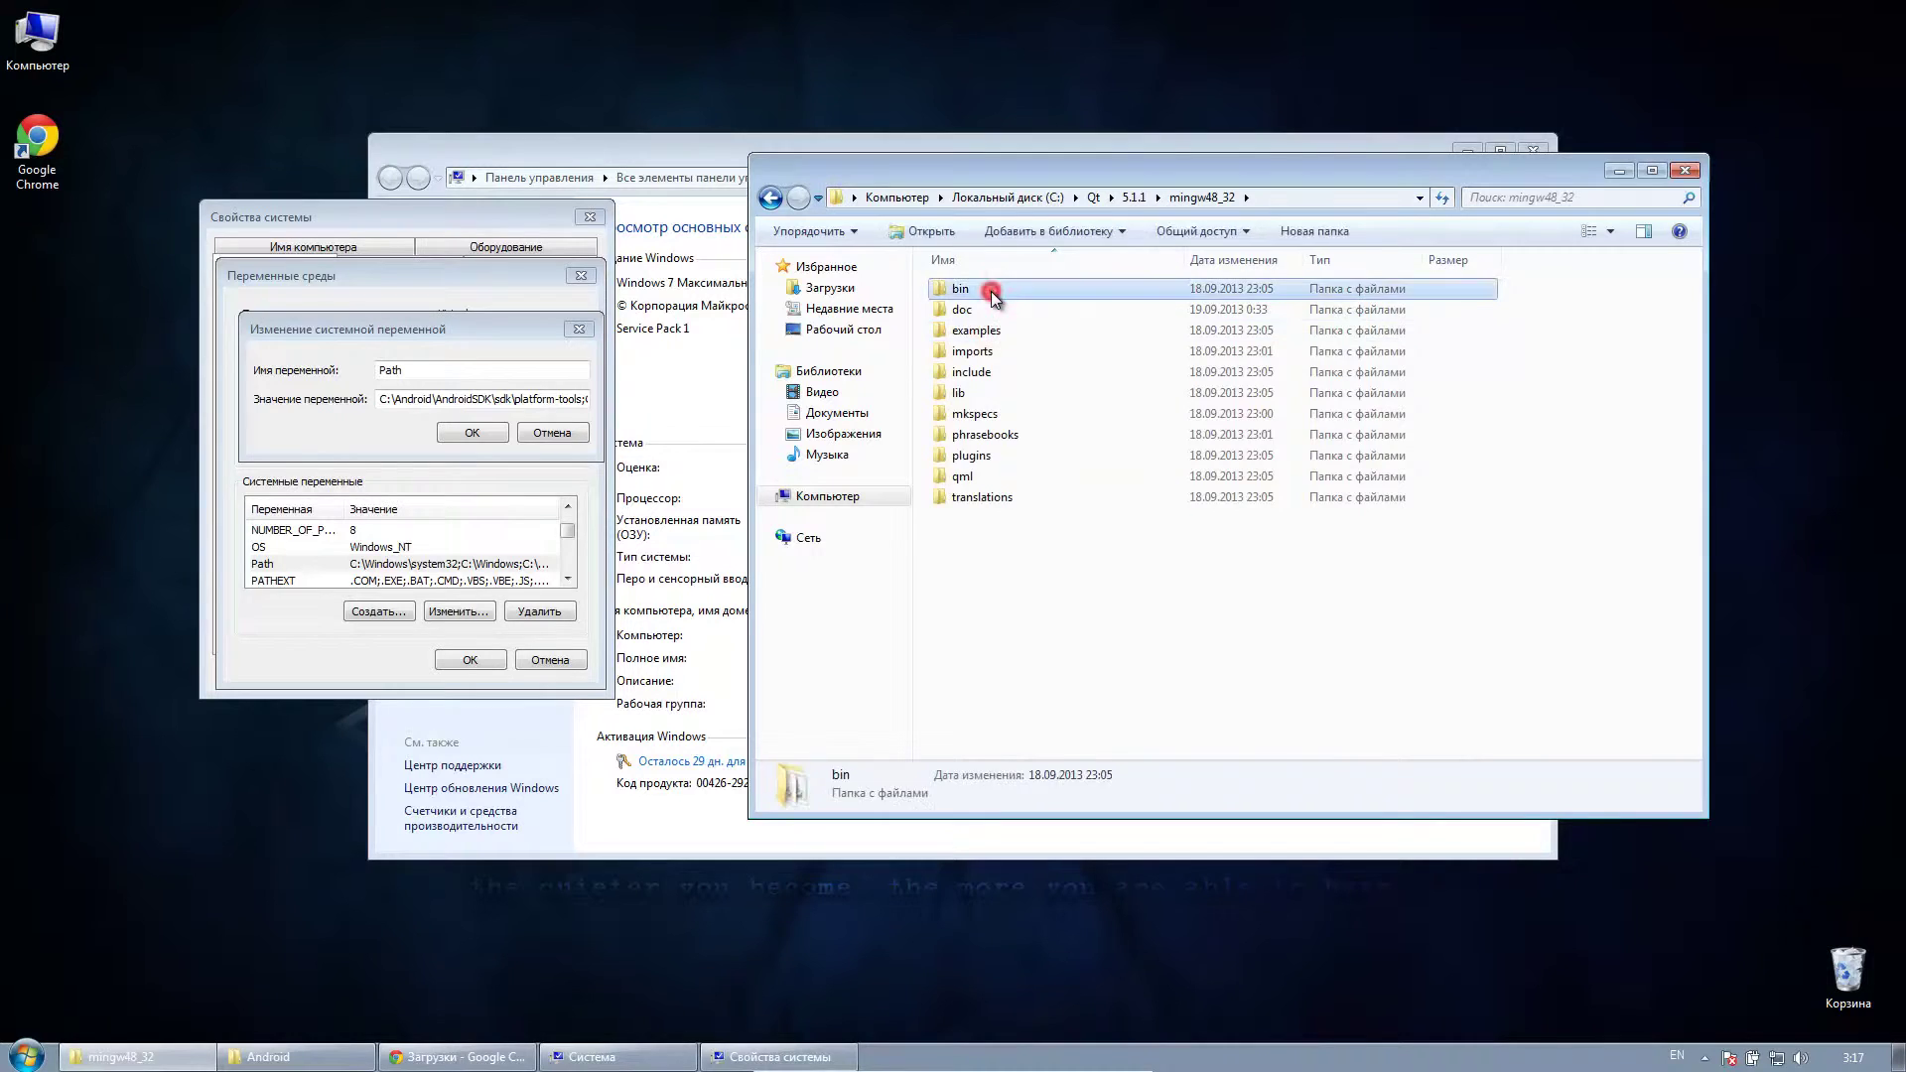
- Copy the folder path C:\Qt\5.1.1\mingw48_32\bin and insert it, followed by a semicolon, at the start of the Path value
{"action": "left_click", "coordinate": [1293, 198]}
{"action": "key", "text": "ctrl+c"}
{"action": "right_click", "coordinate": [1269, 197]}
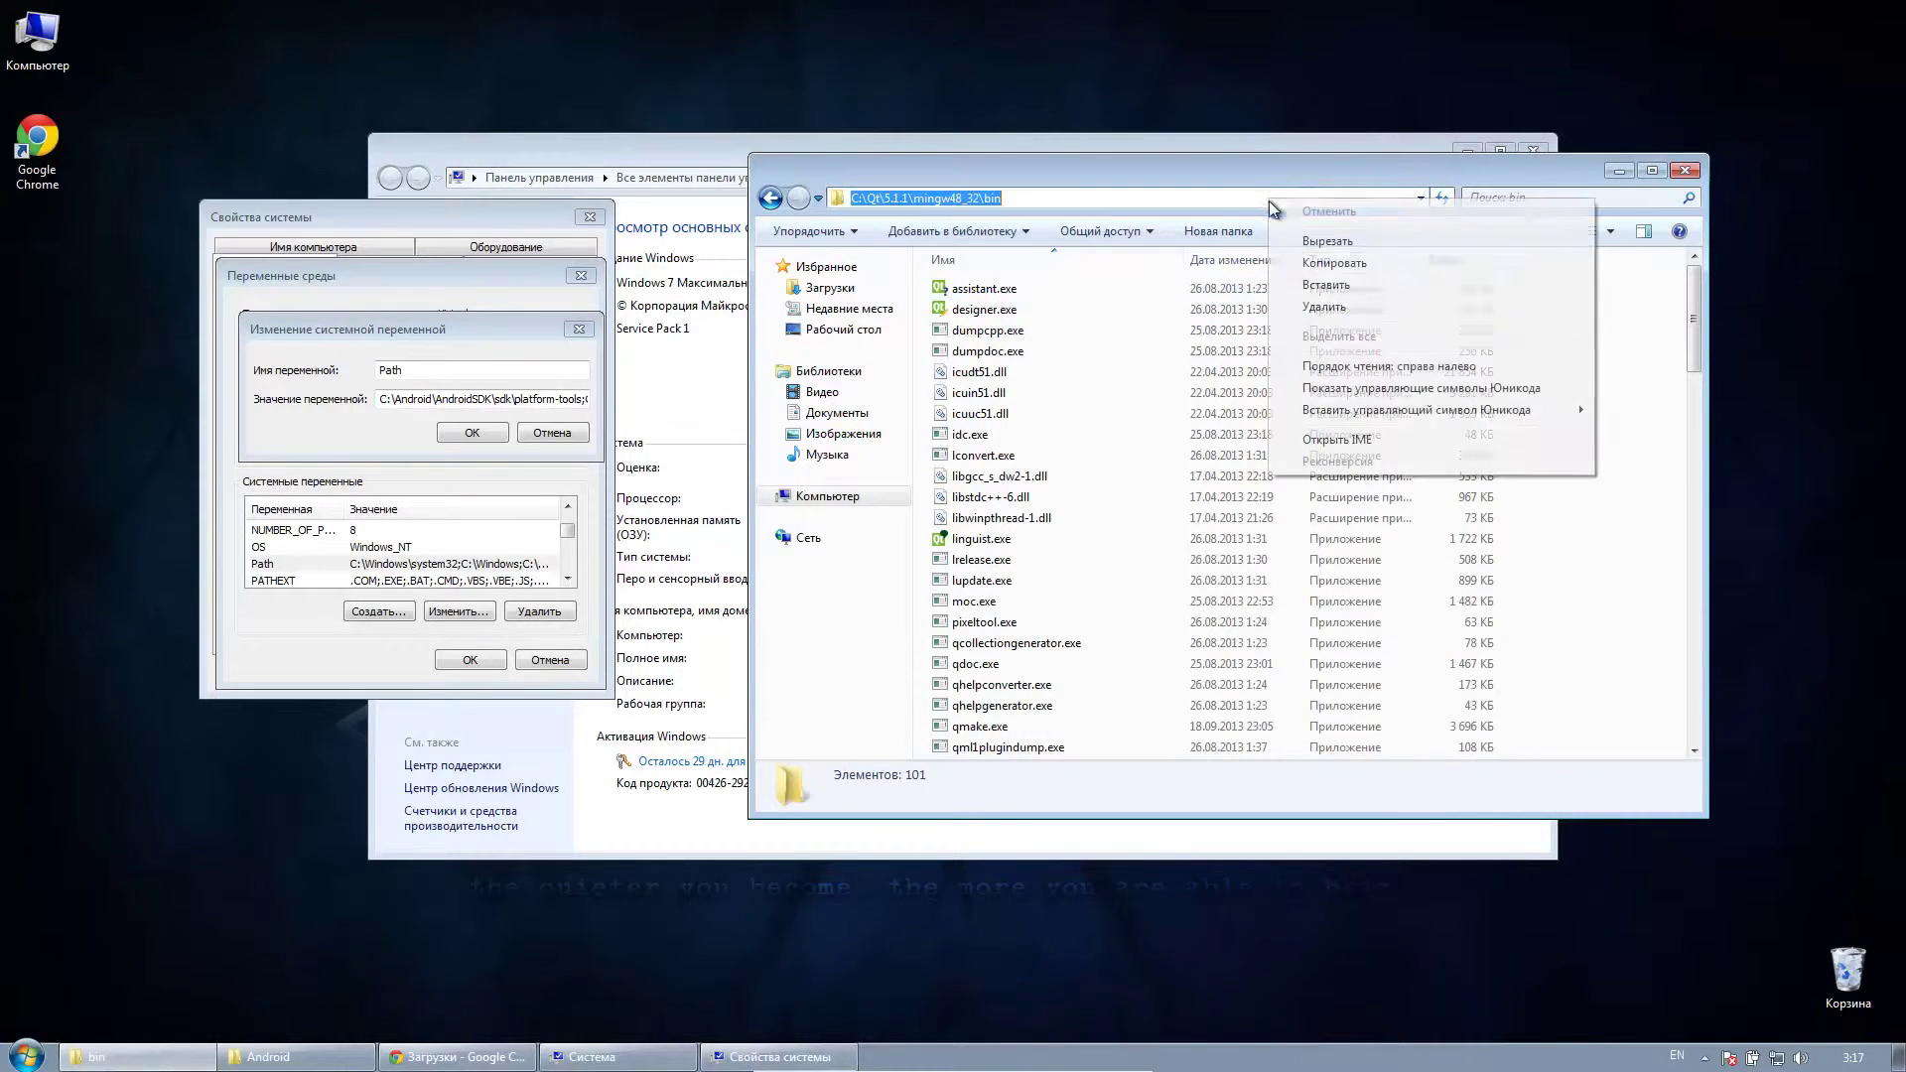
{"action": "left_click", "coordinate": [1294, 268]}
{"action": "left_click", "coordinate": [387, 402]}
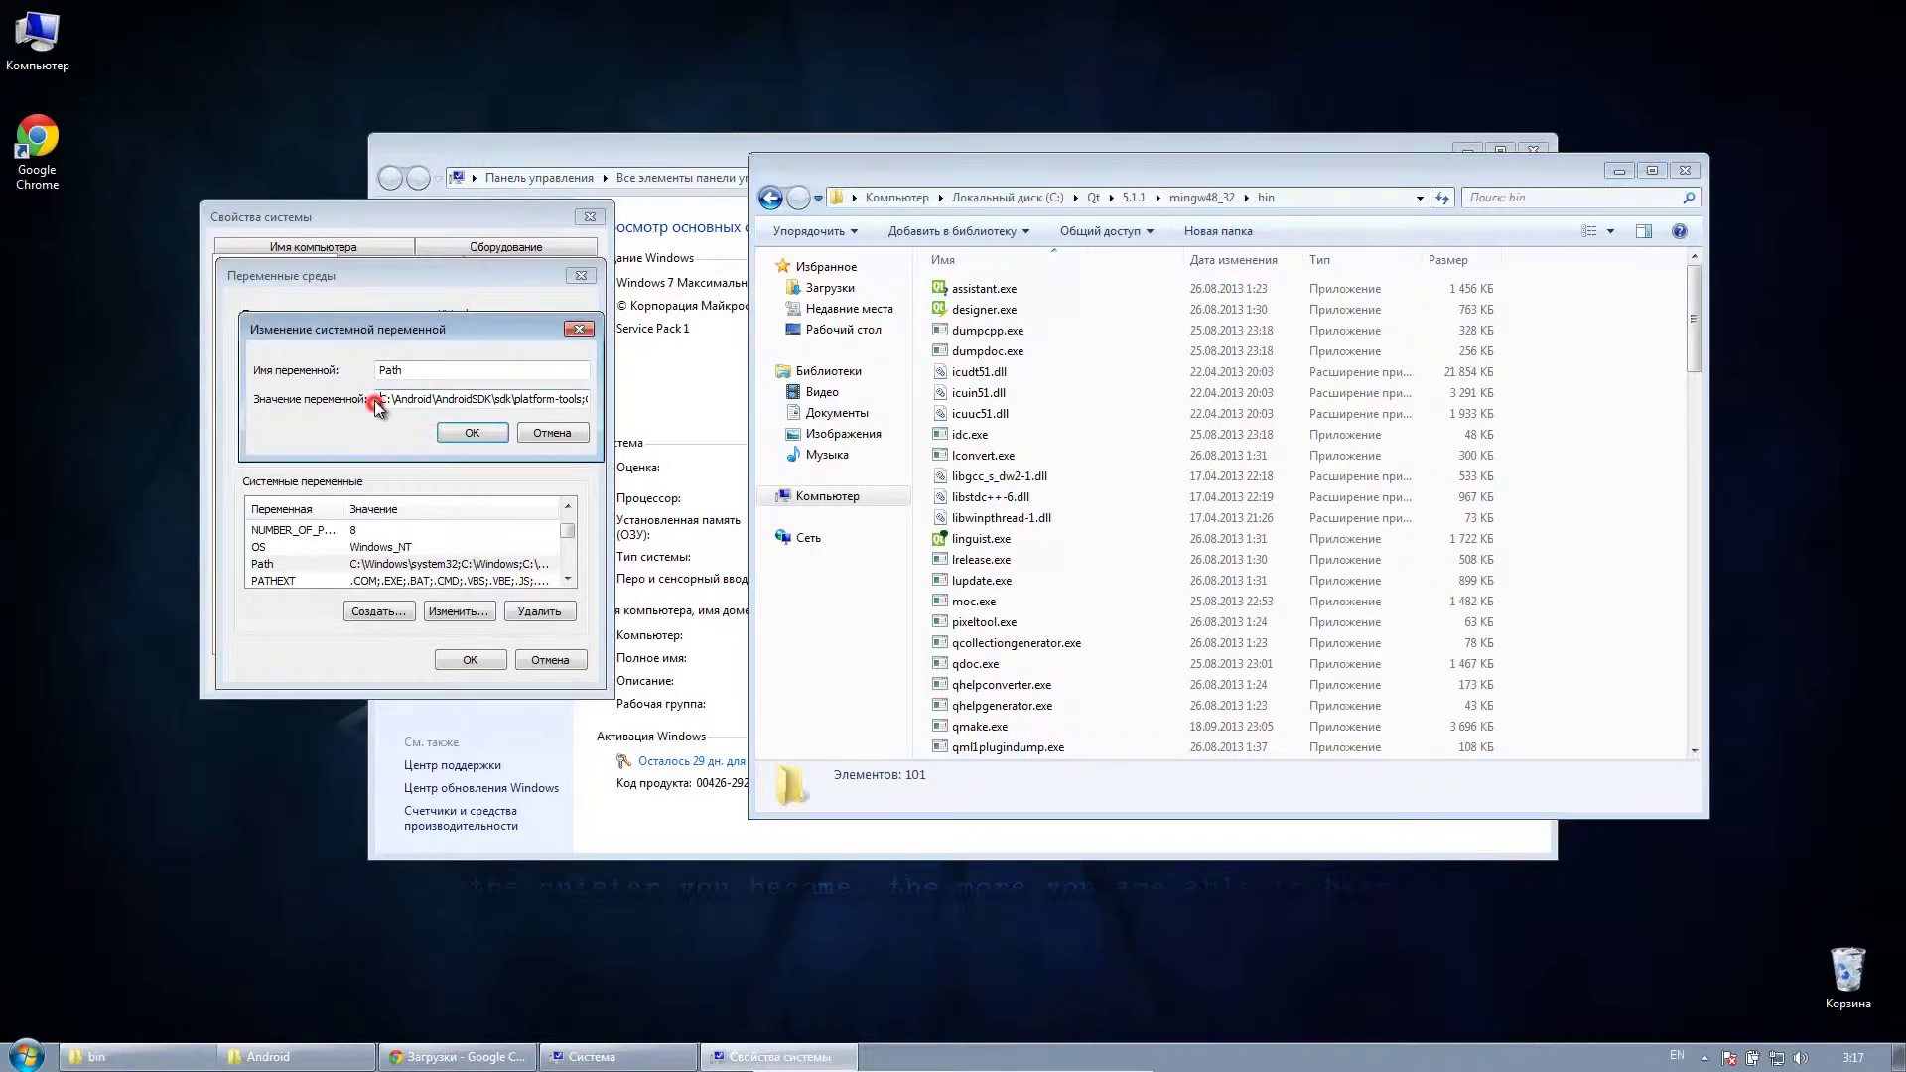
{"action": "right_click", "coordinate": [377, 398]}
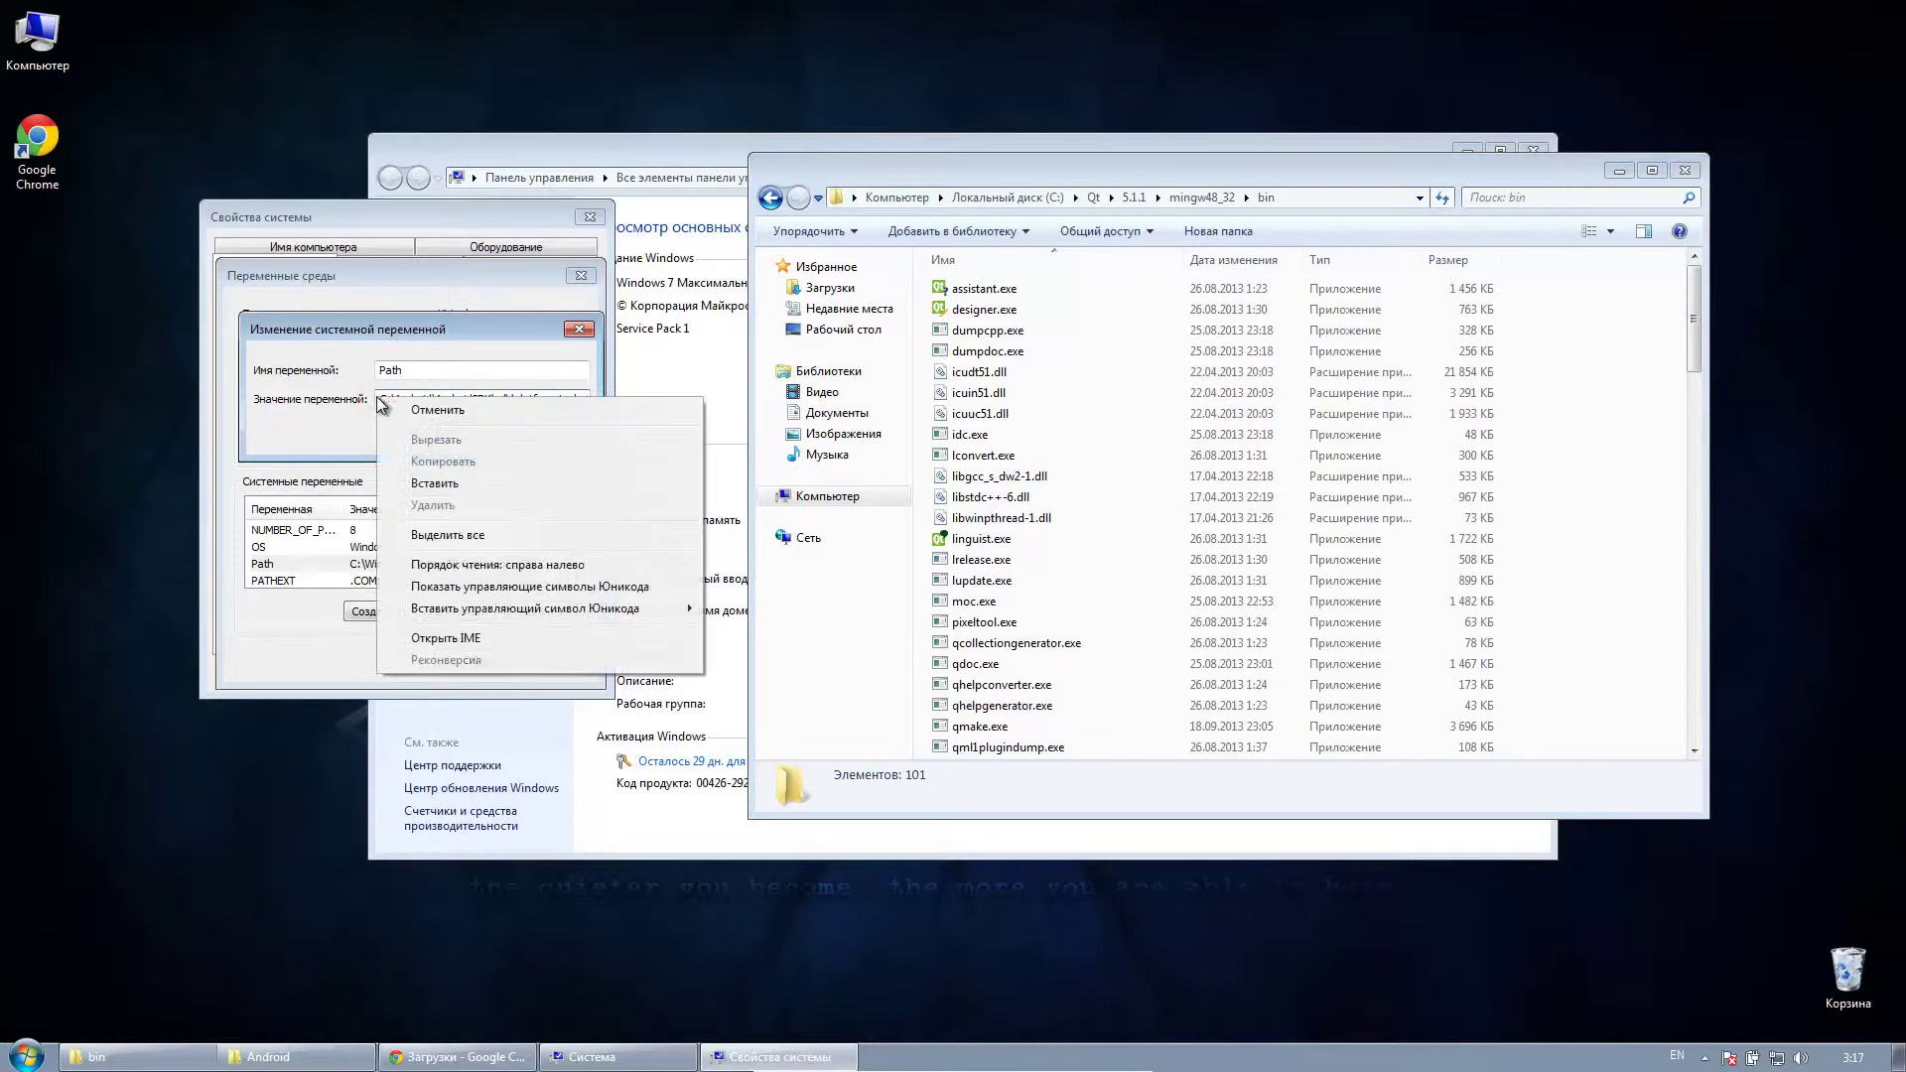
{"action": "left_click", "coordinate": [419, 484]}
{"action": "type", "text": ";C:\\Android\\Ar"}
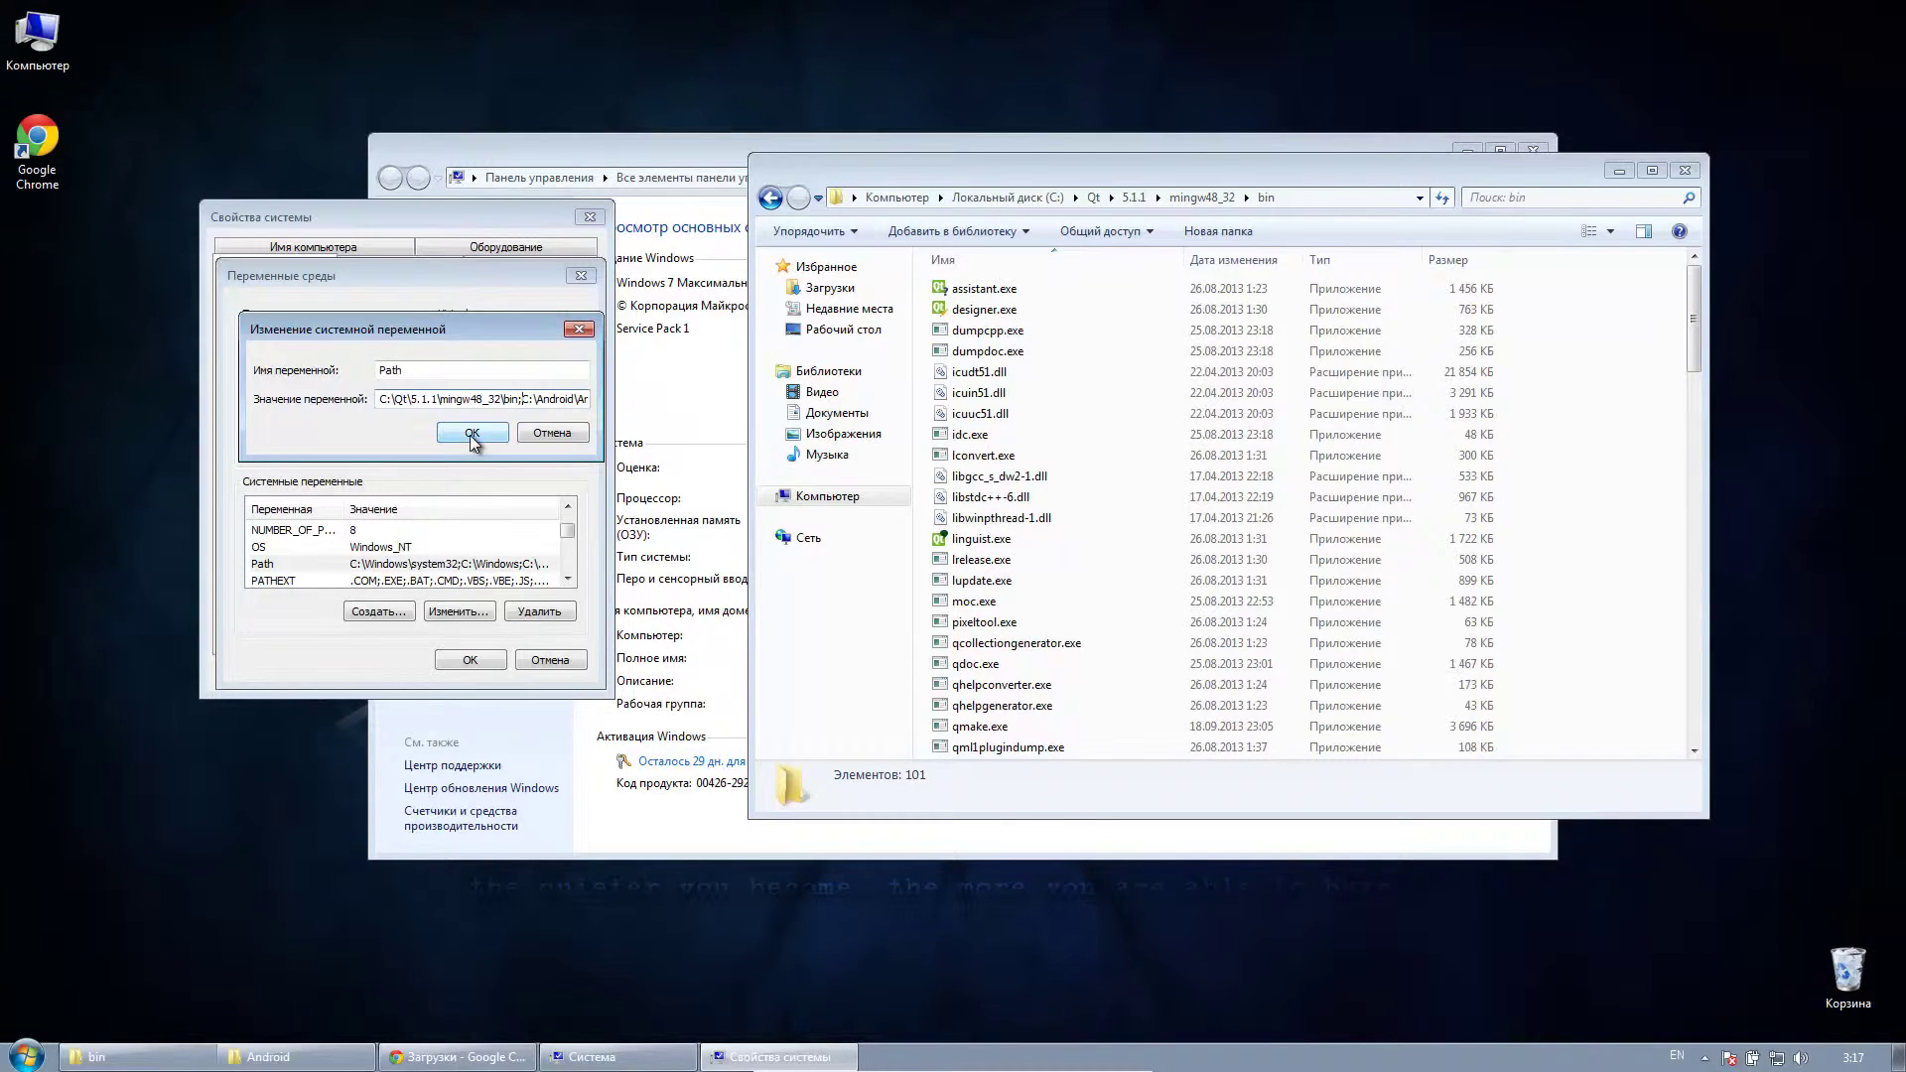
- Save the Path variable, confirm the environment variables and system properties dialogs, and close the file window
{"action": "left_click", "coordinate": [472, 435]}
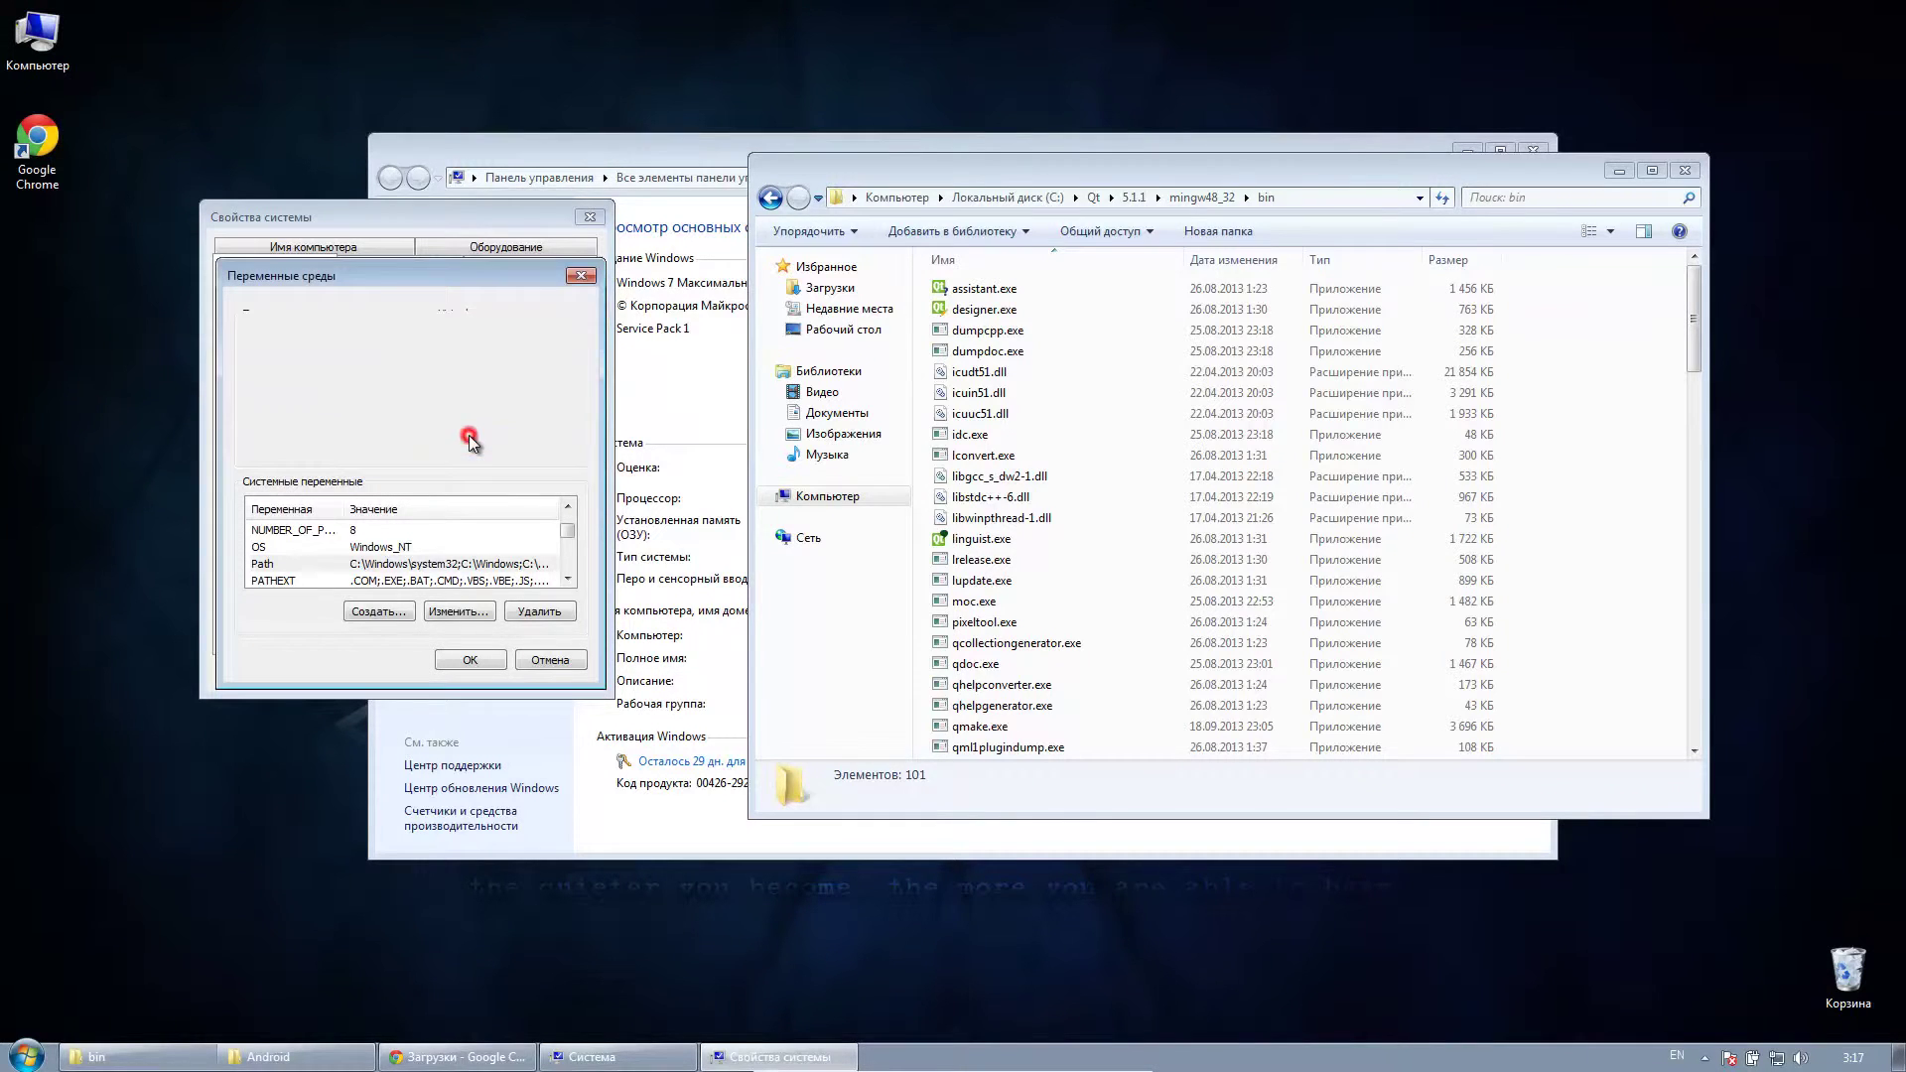
{"action": "left_click", "coordinate": [471, 660]}
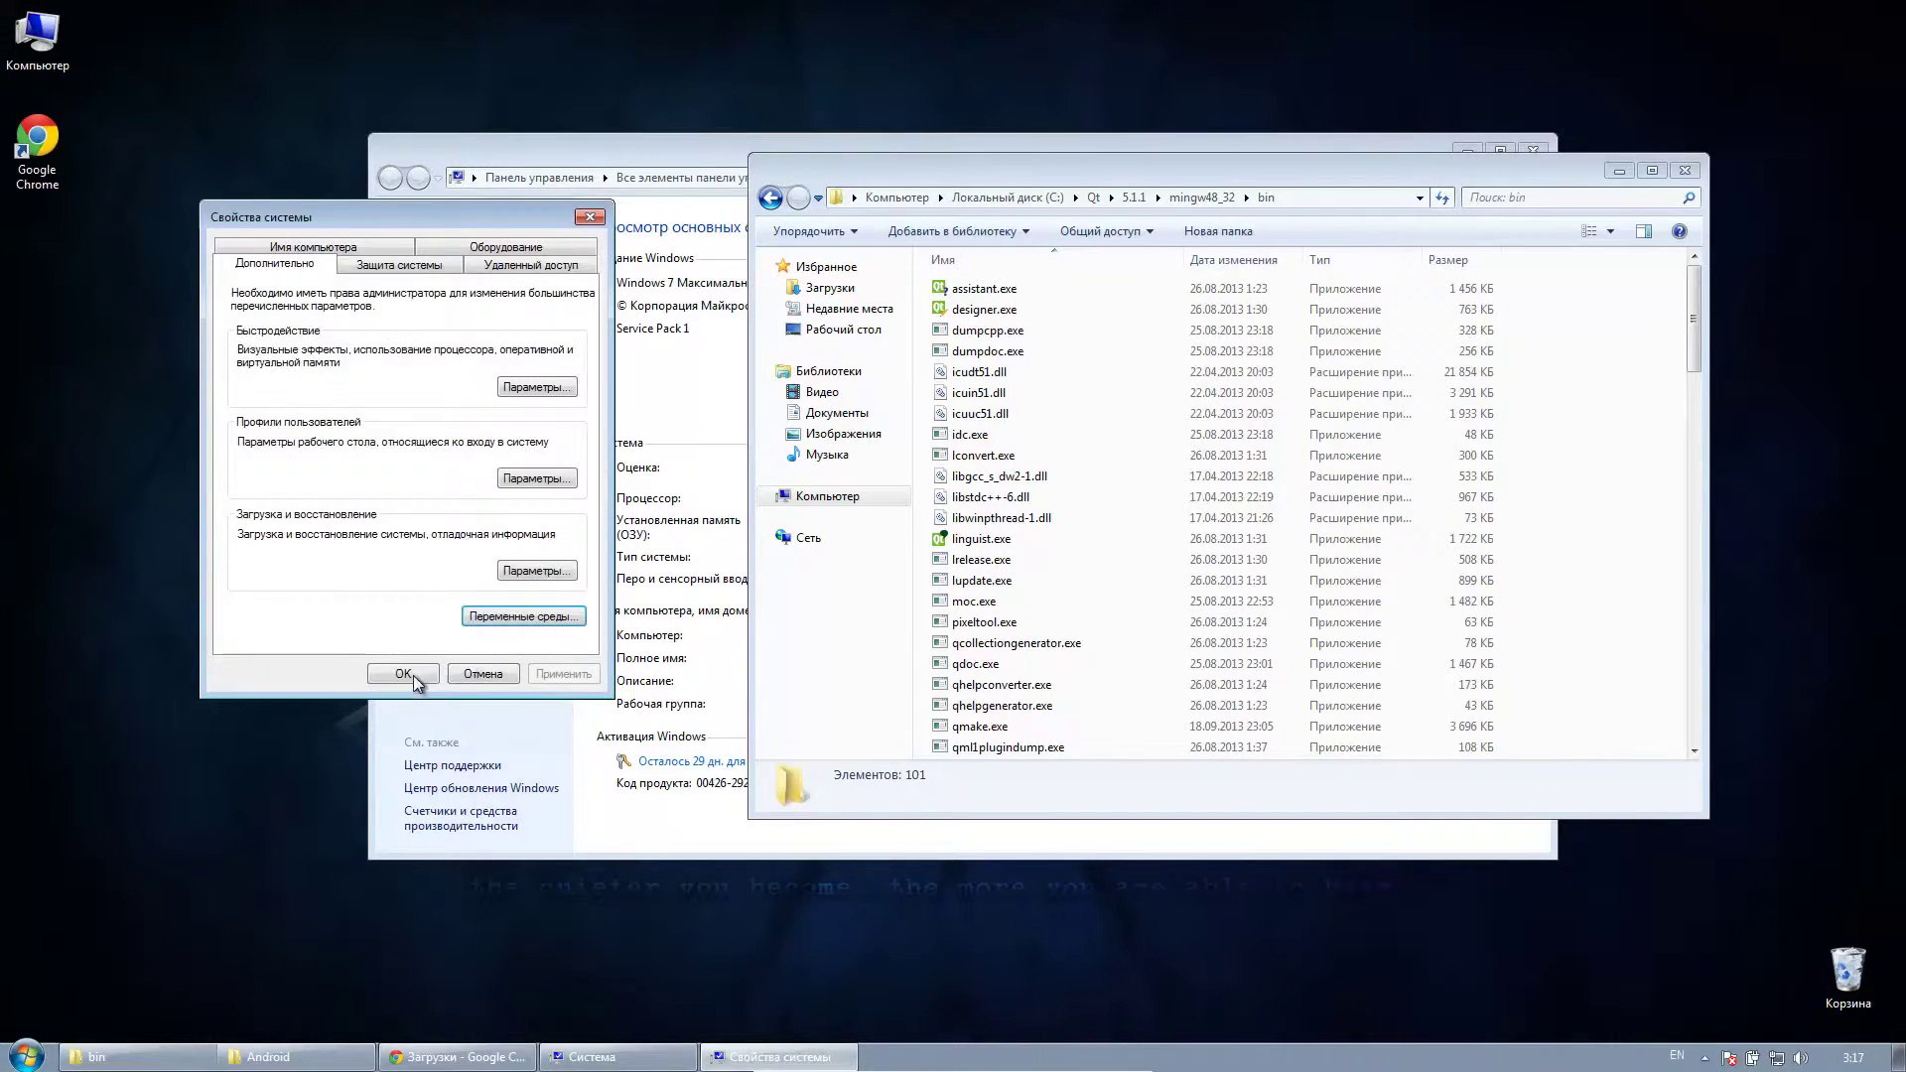
{"action": "left_click", "coordinate": [413, 675]}
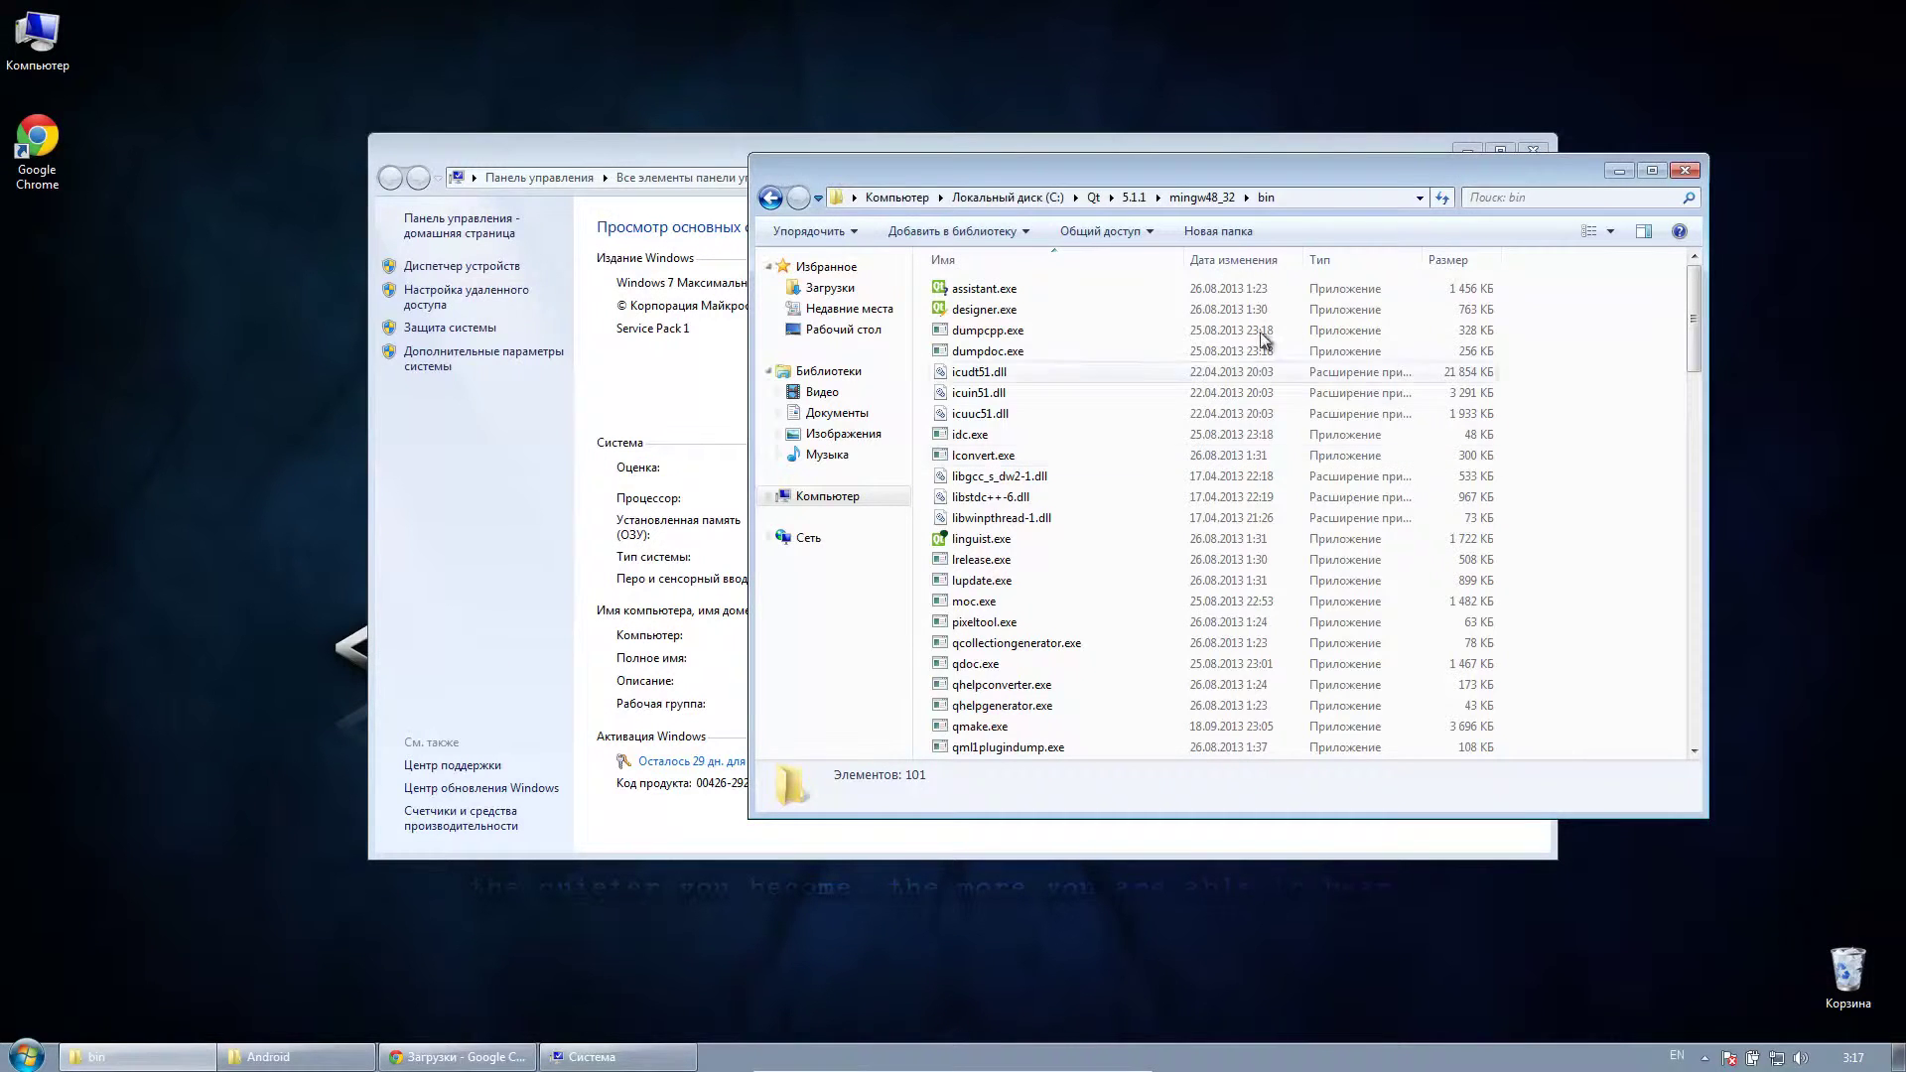
{"action": "left_click", "coordinate": [1685, 170]}
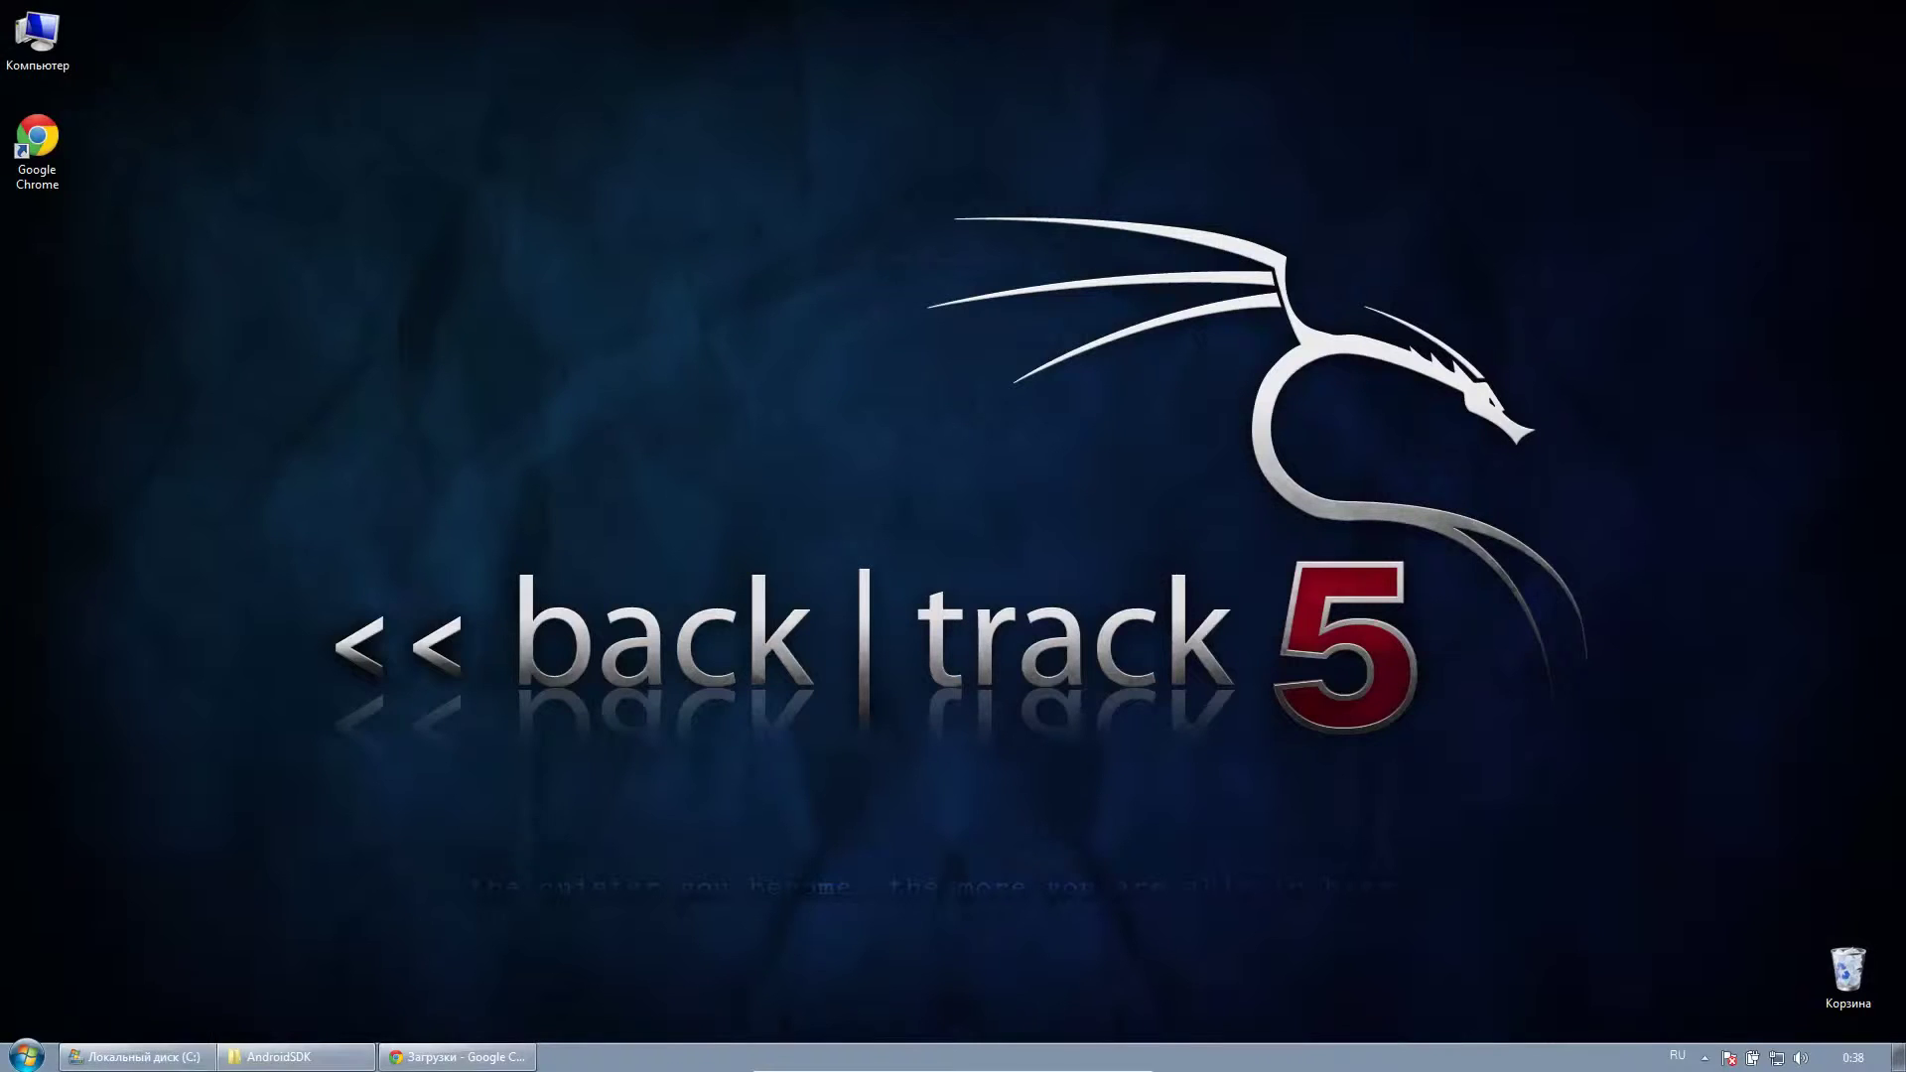
- Launch Qt Creator from the installed Qt programs and maximize its window
{"action": "key", "text": "super"}
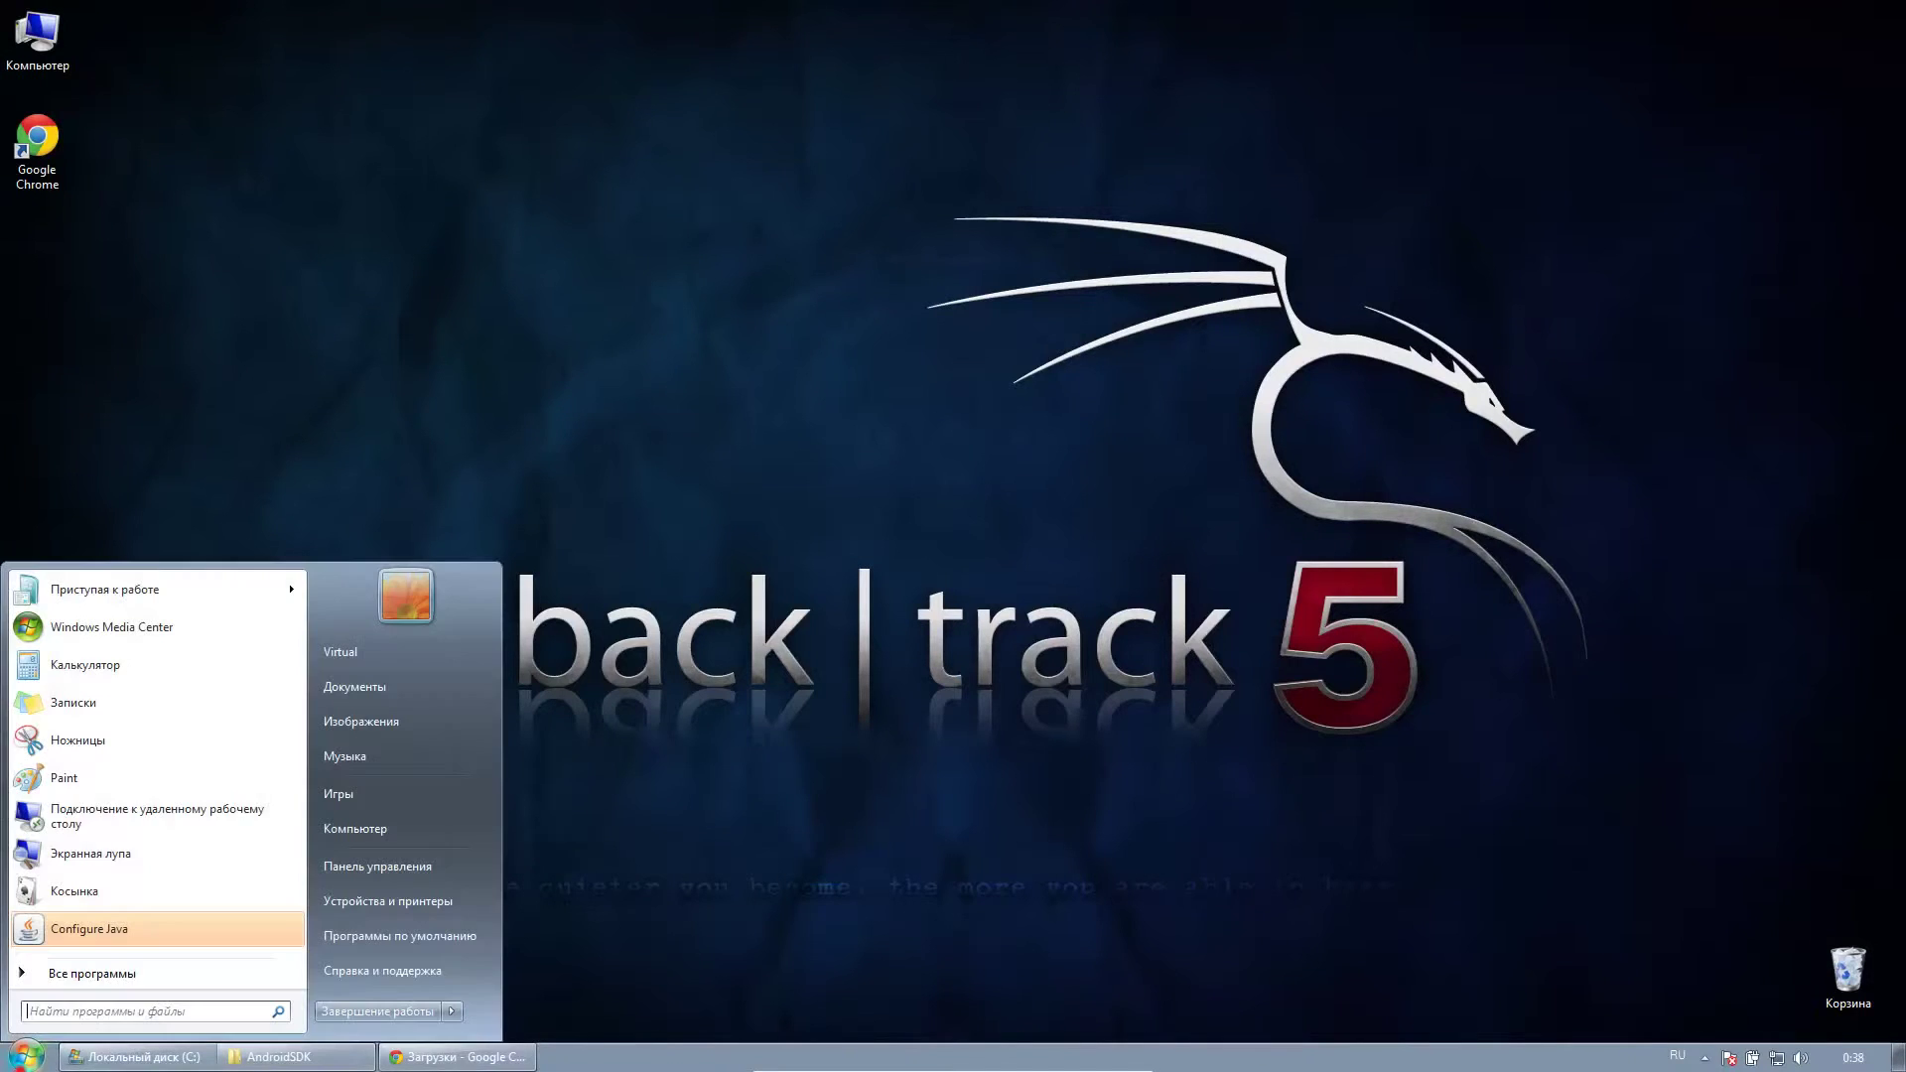
{"action": "left_click", "coordinate": [99, 974]}
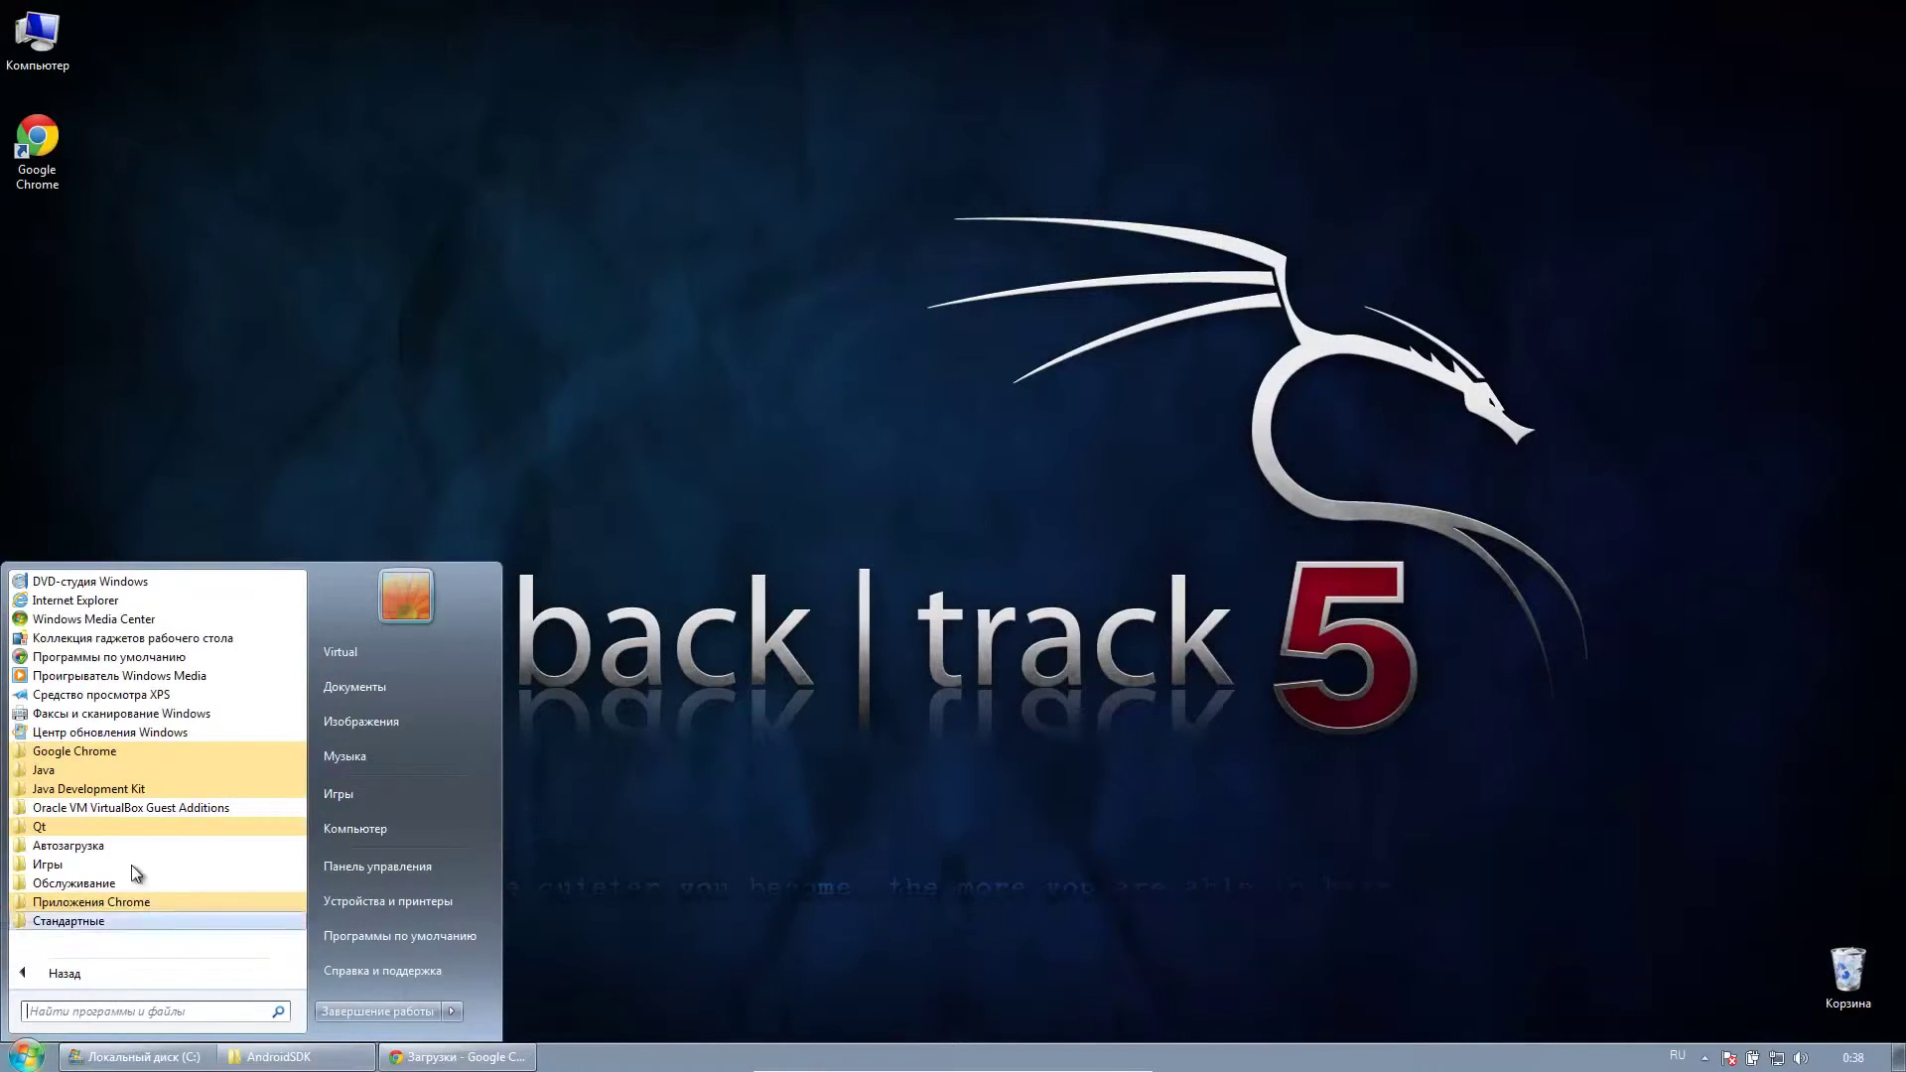
{"action": "left_click", "coordinate": [139, 827]}
{"action": "left_click", "coordinate": [137, 847]}
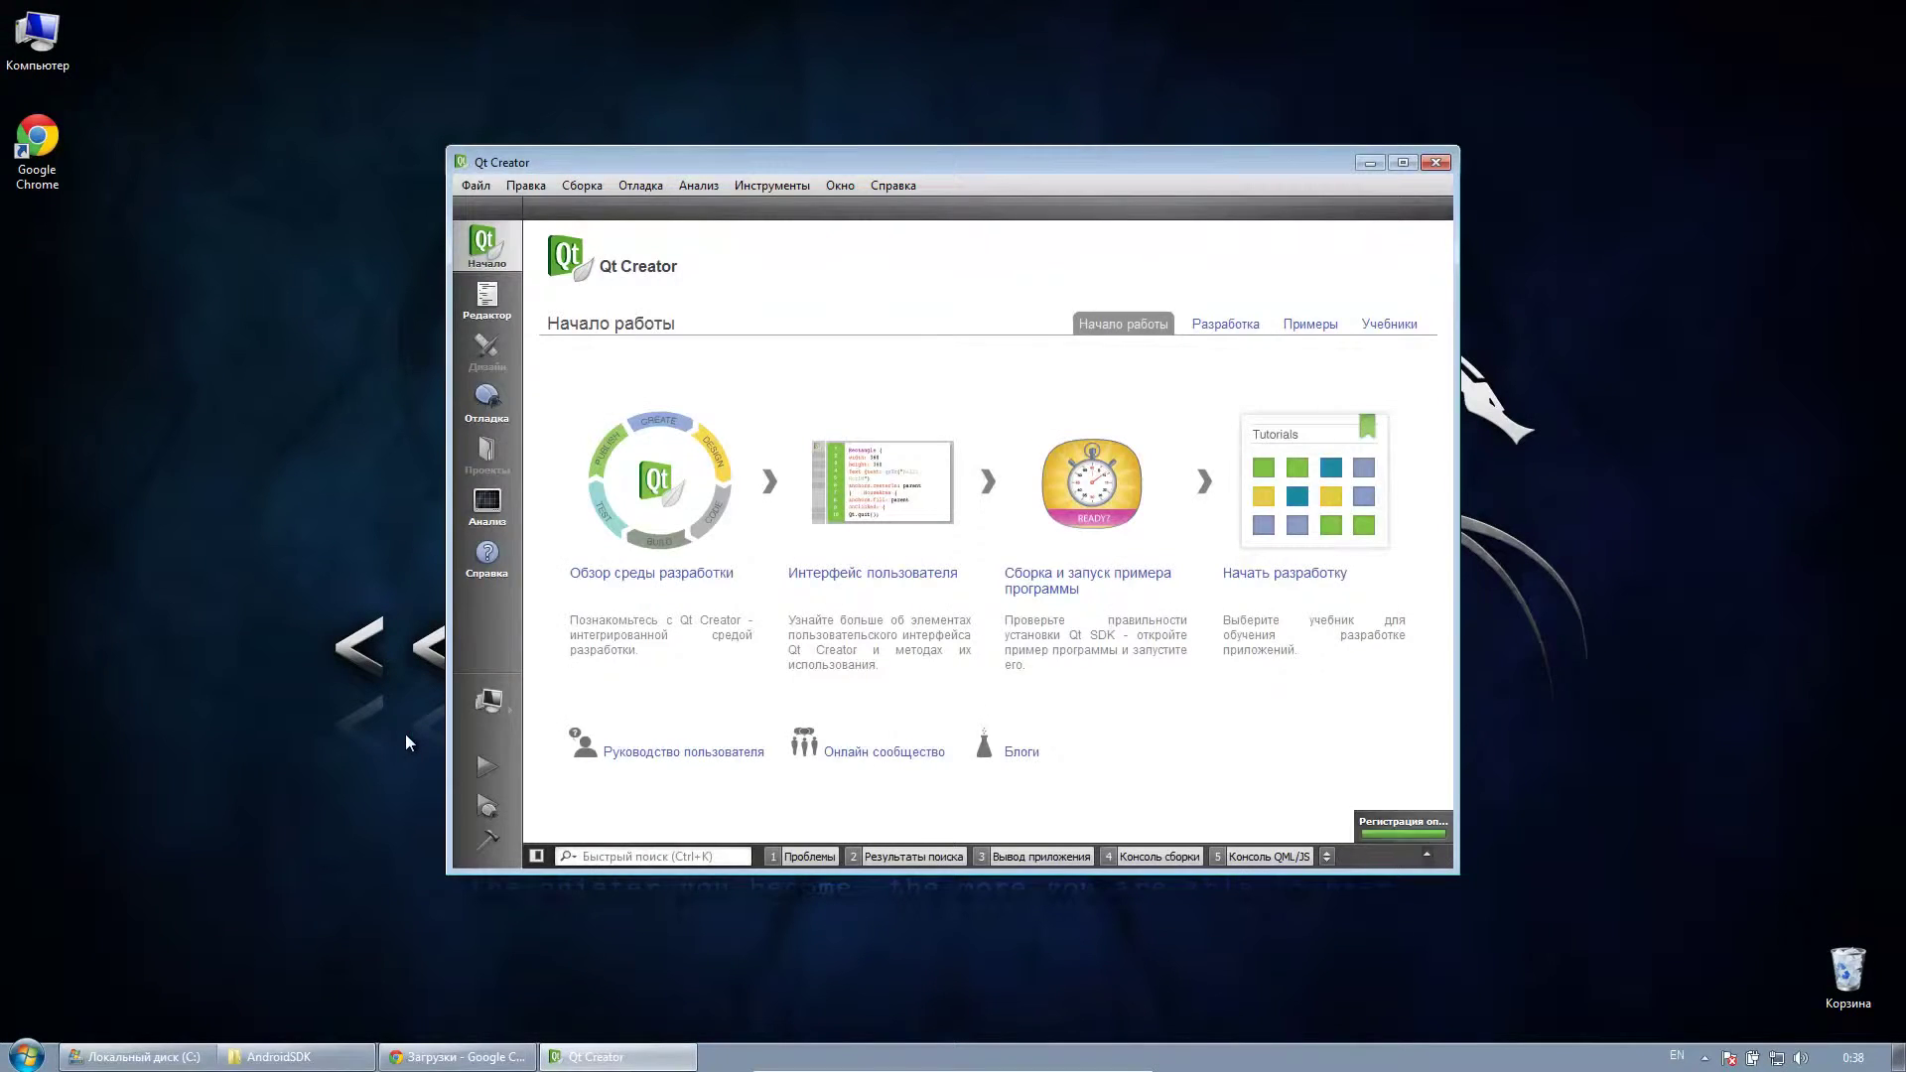
{"action": "left_click", "coordinate": [1404, 162]}
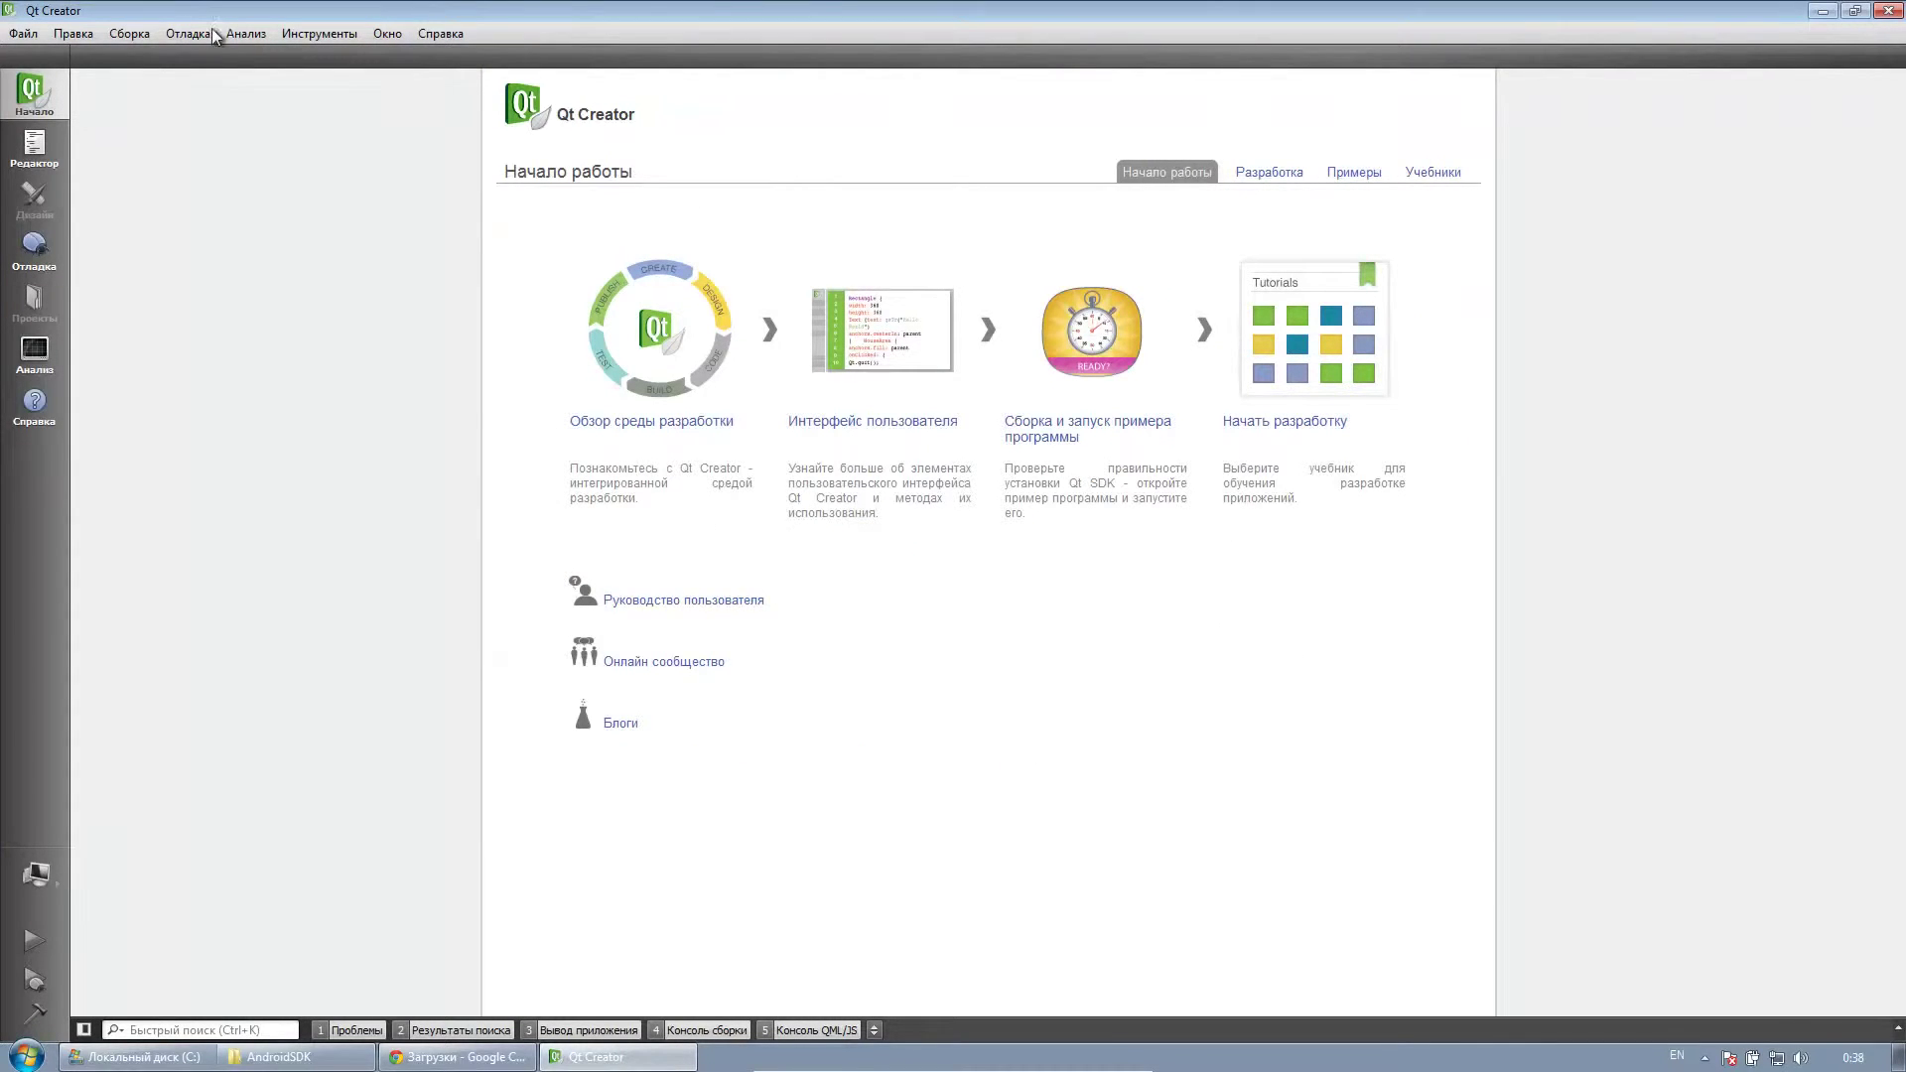
- Open the Qt Creator options (Параметры) and choose the Build and Run (Сборка и запуск) category
{"action": "left_click", "coordinate": [314, 35]}
{"action": "left_click", "coordinate": [339, 251]}
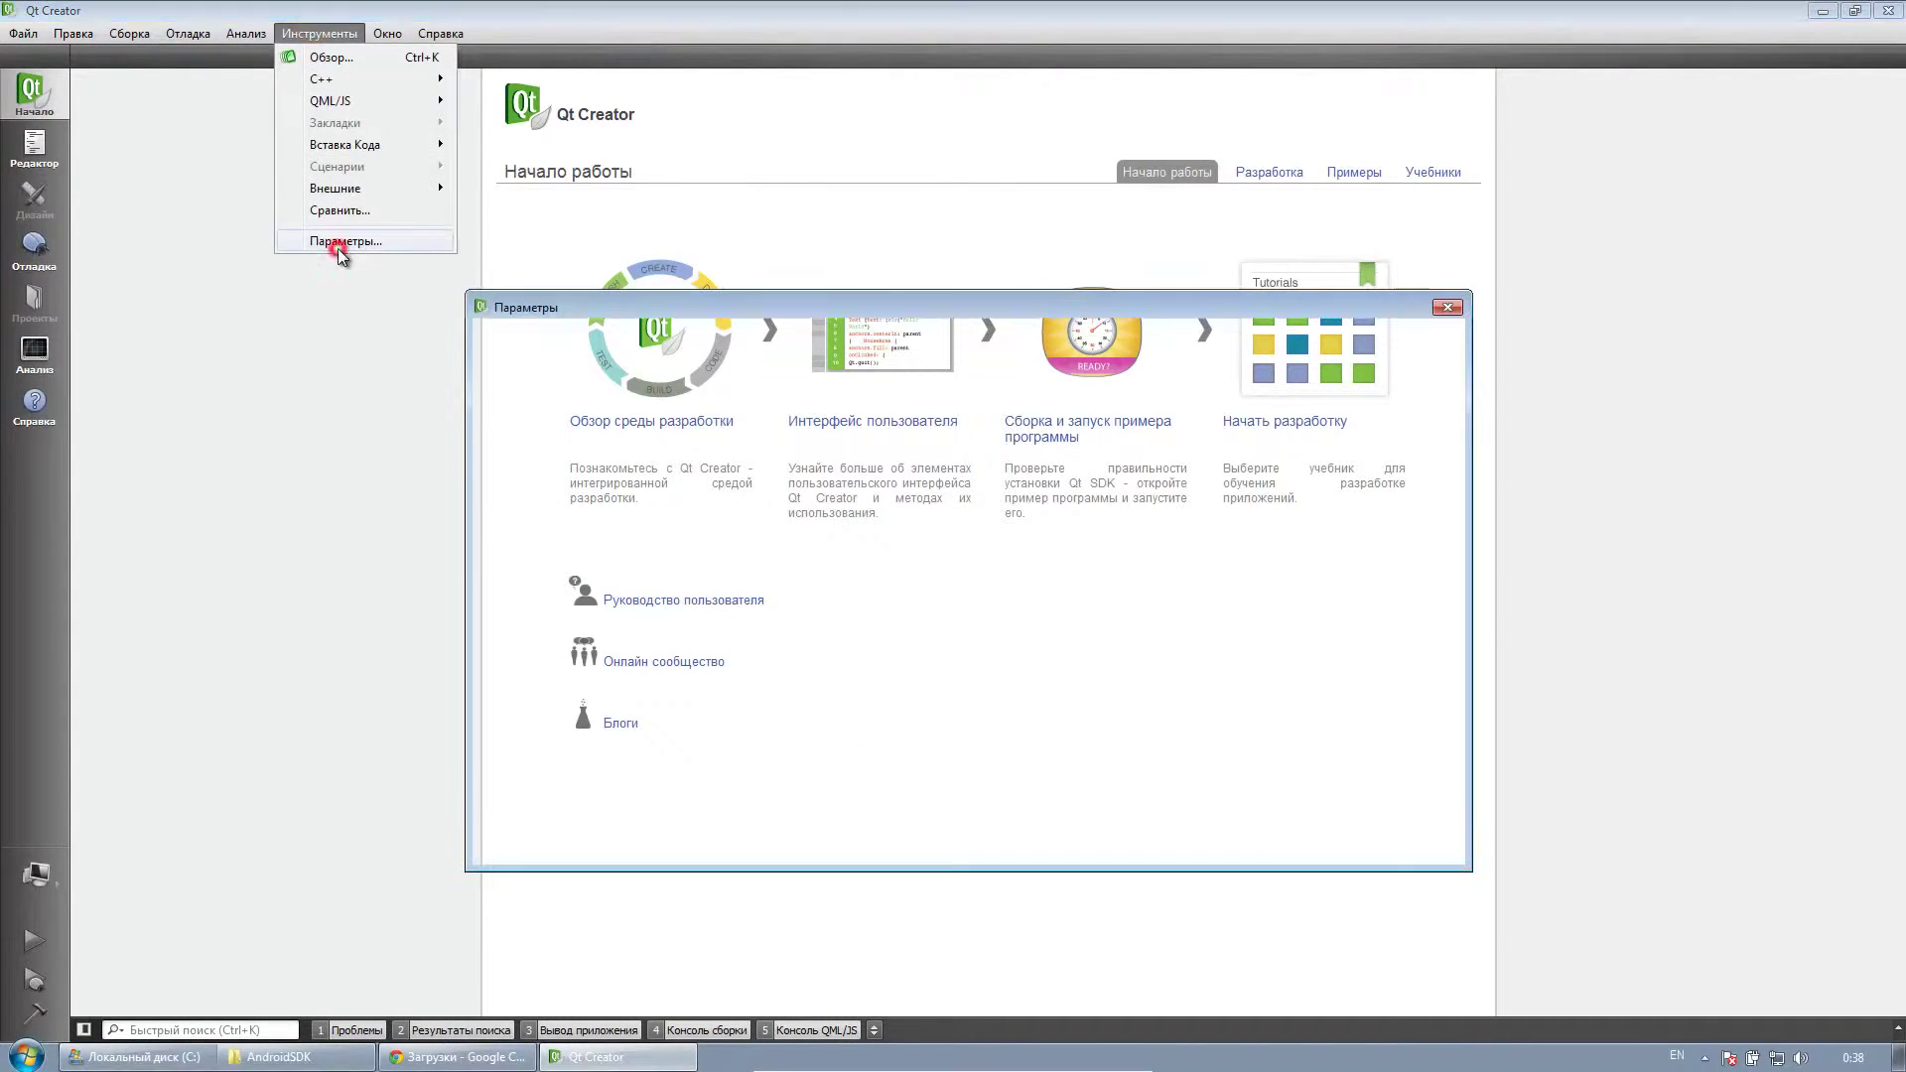
{"action": "left_click", "coordinate": [529, 566]}
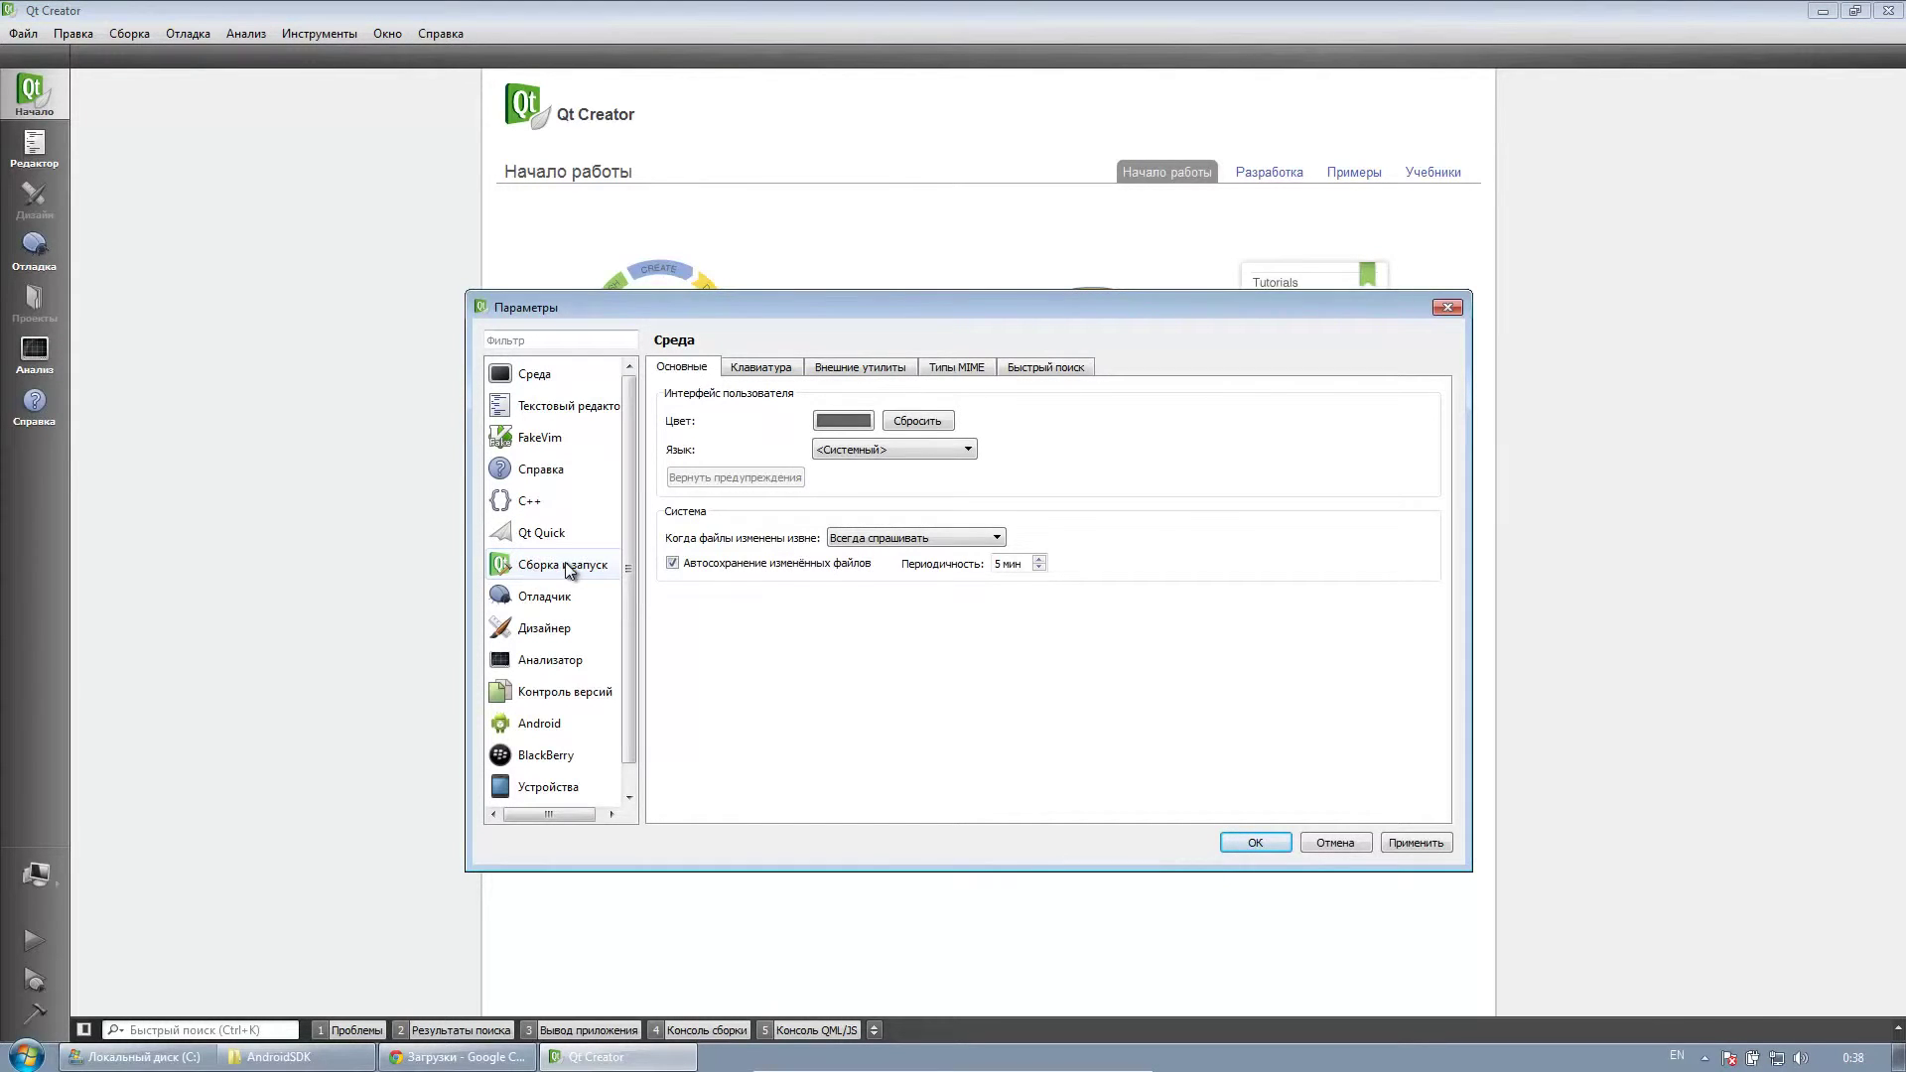
- Examine the kits (Комплекты), Qt versions (Профили Qt), compilers (Компиляторы) and CMake settings of the Build and Run category
{"action": "left_click", "coordinate": [778, 361]}
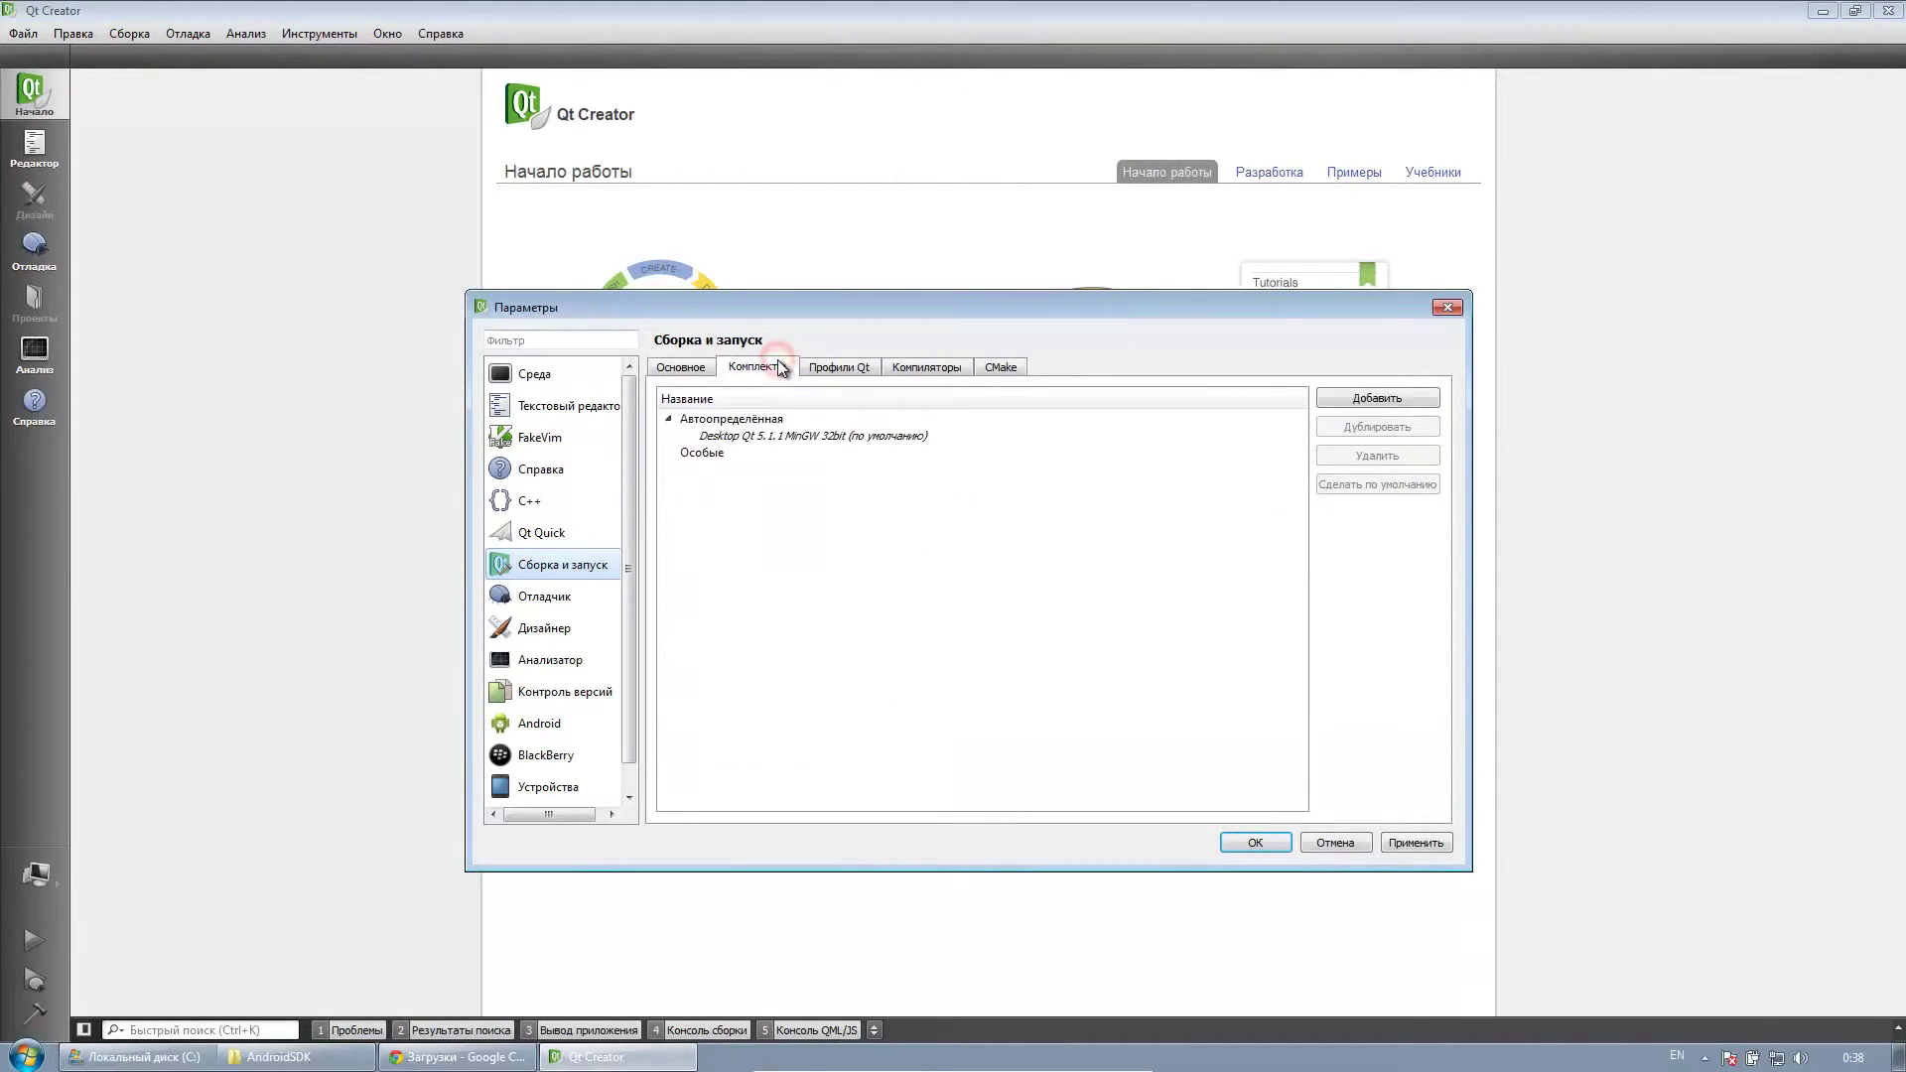
{"action": "left_click", "coordinate": [841, 367]}
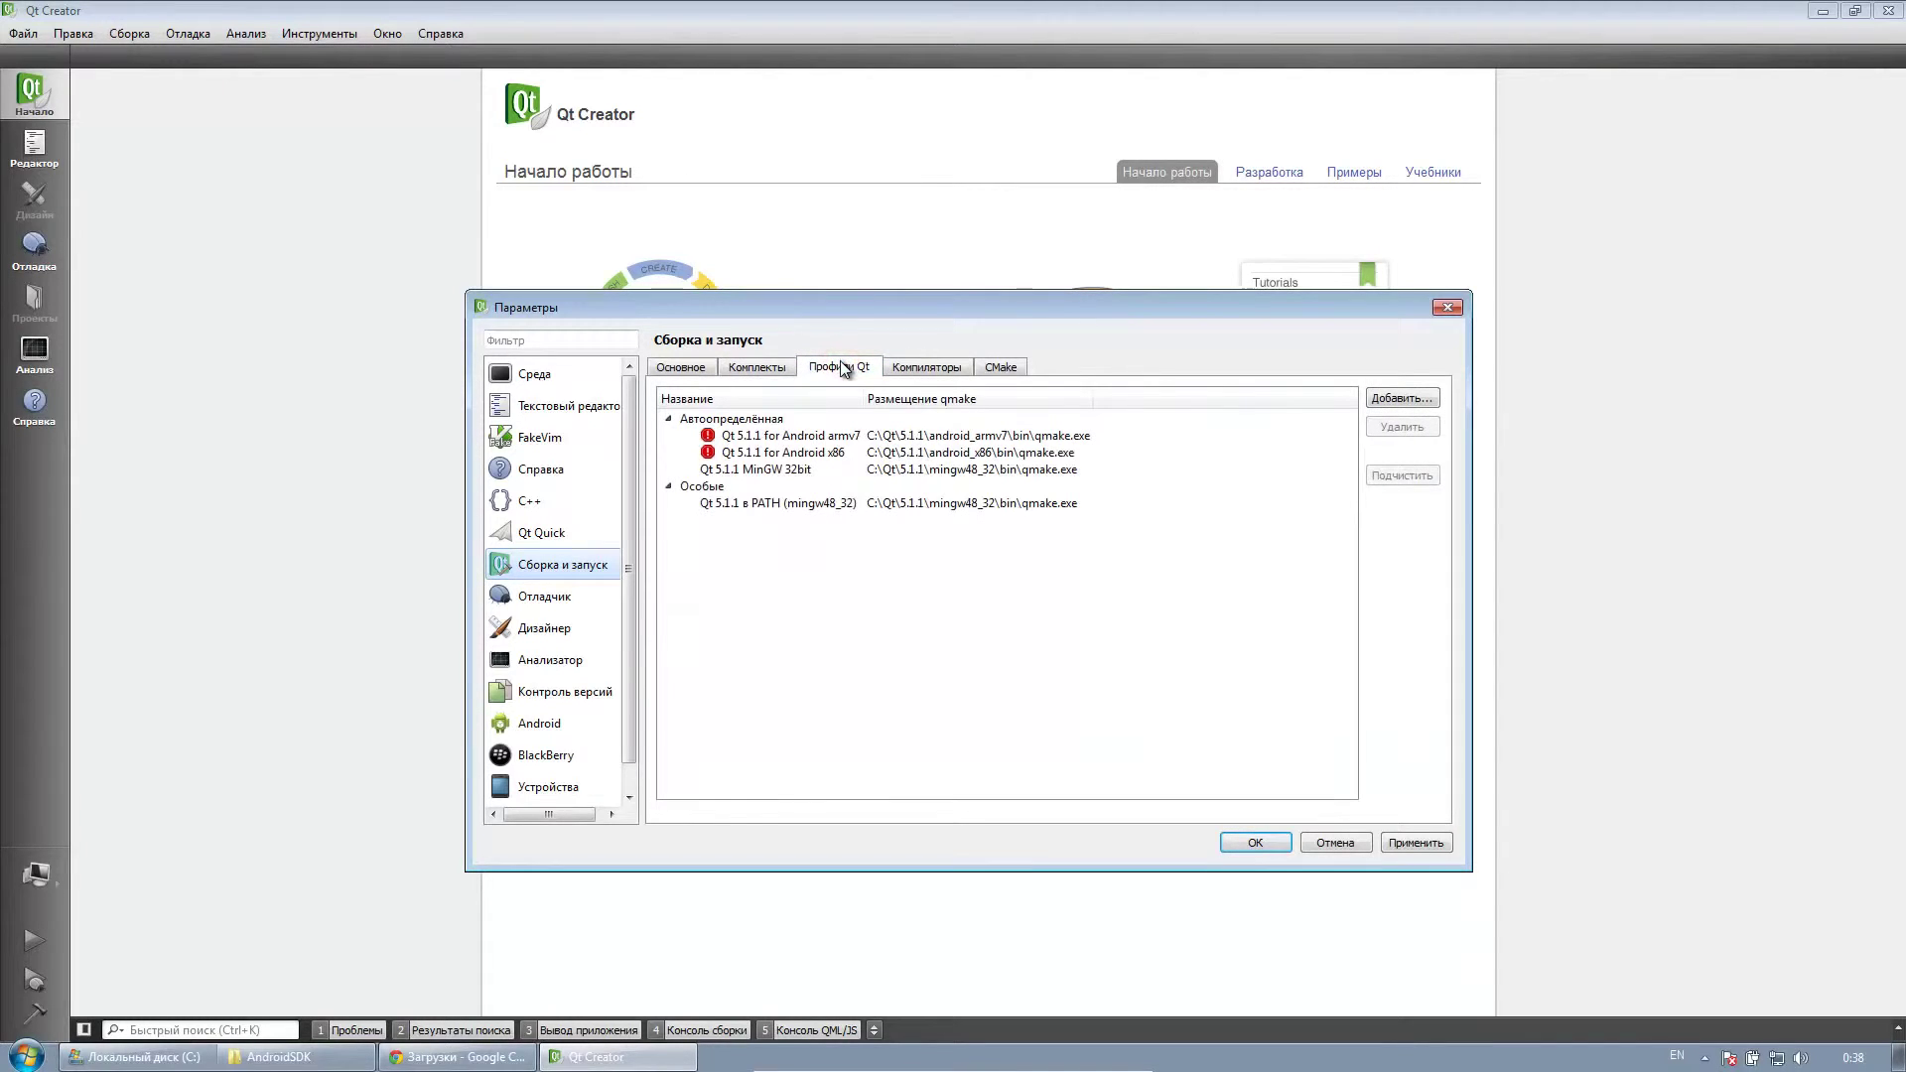
{"action": "left_click", "coordinate": [924, 369]}
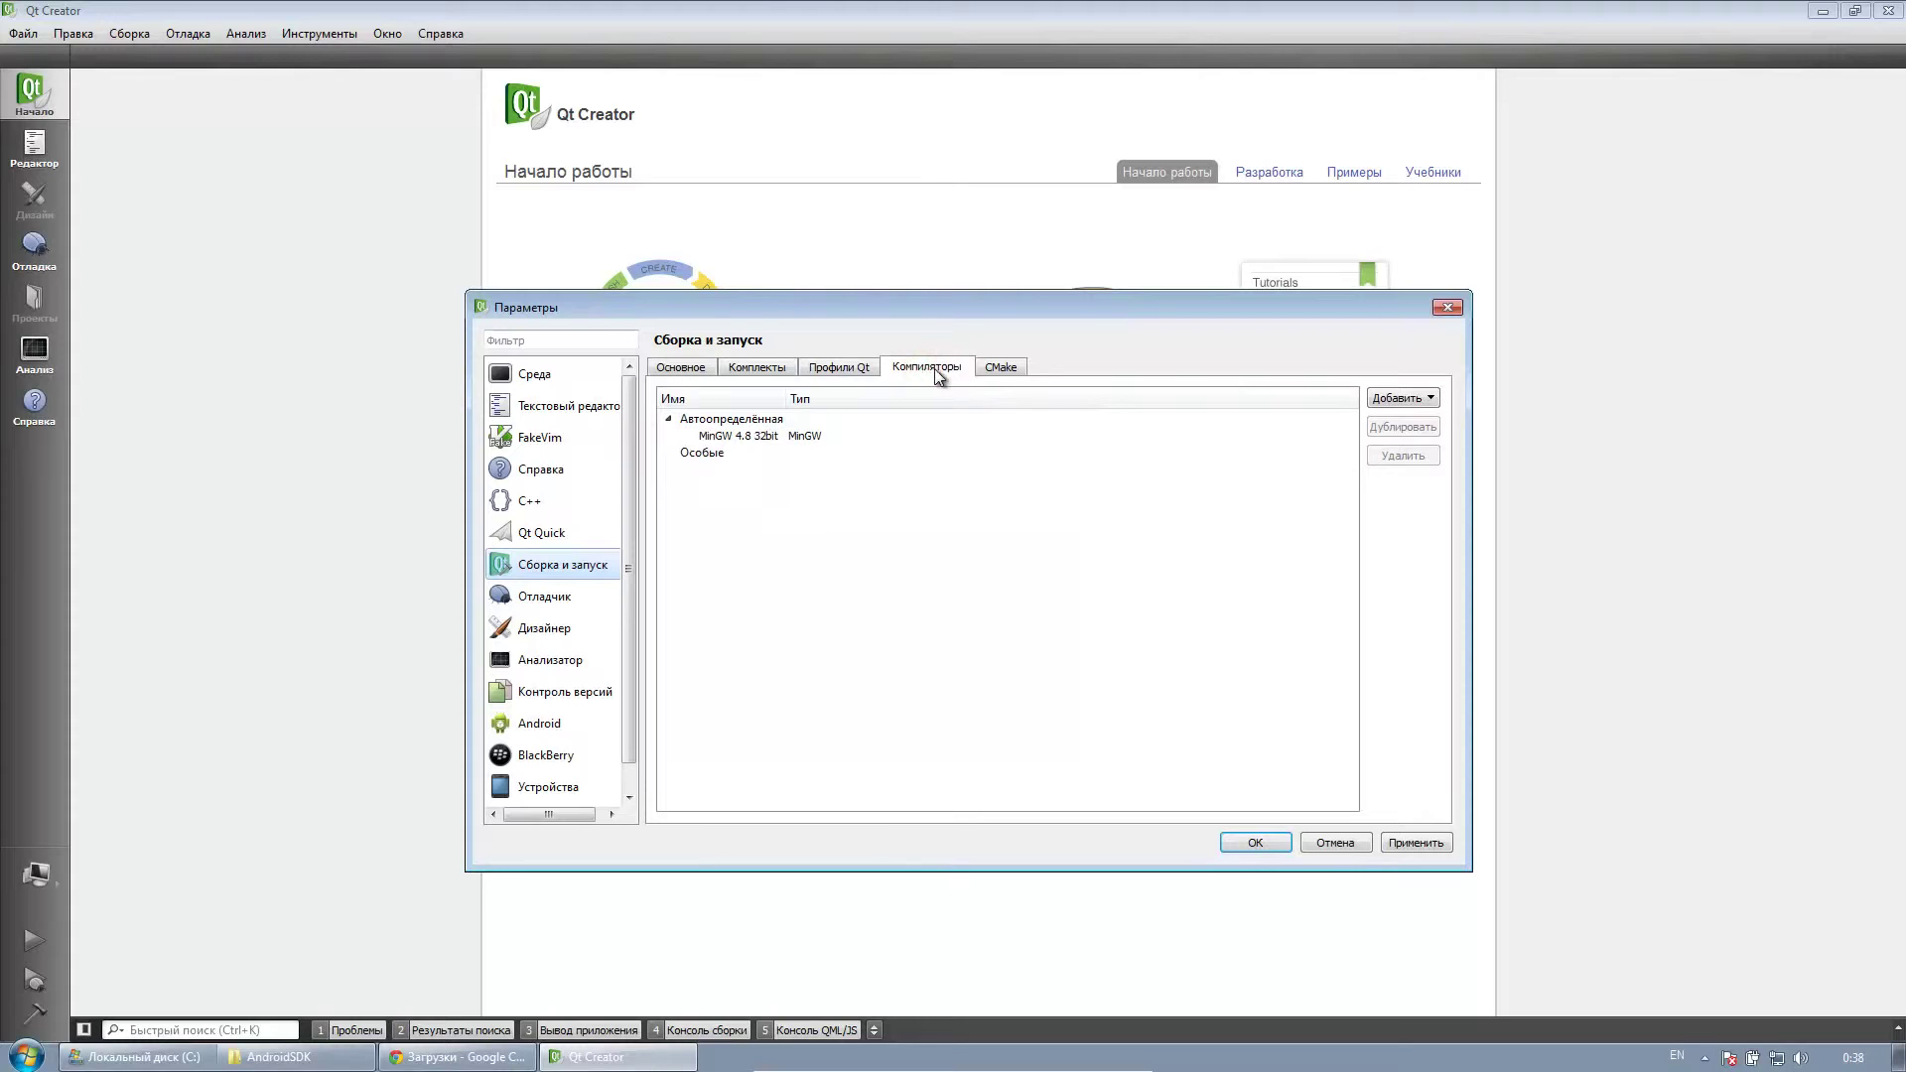
{"action": "left_click", "coordinate": [1008, 368]}
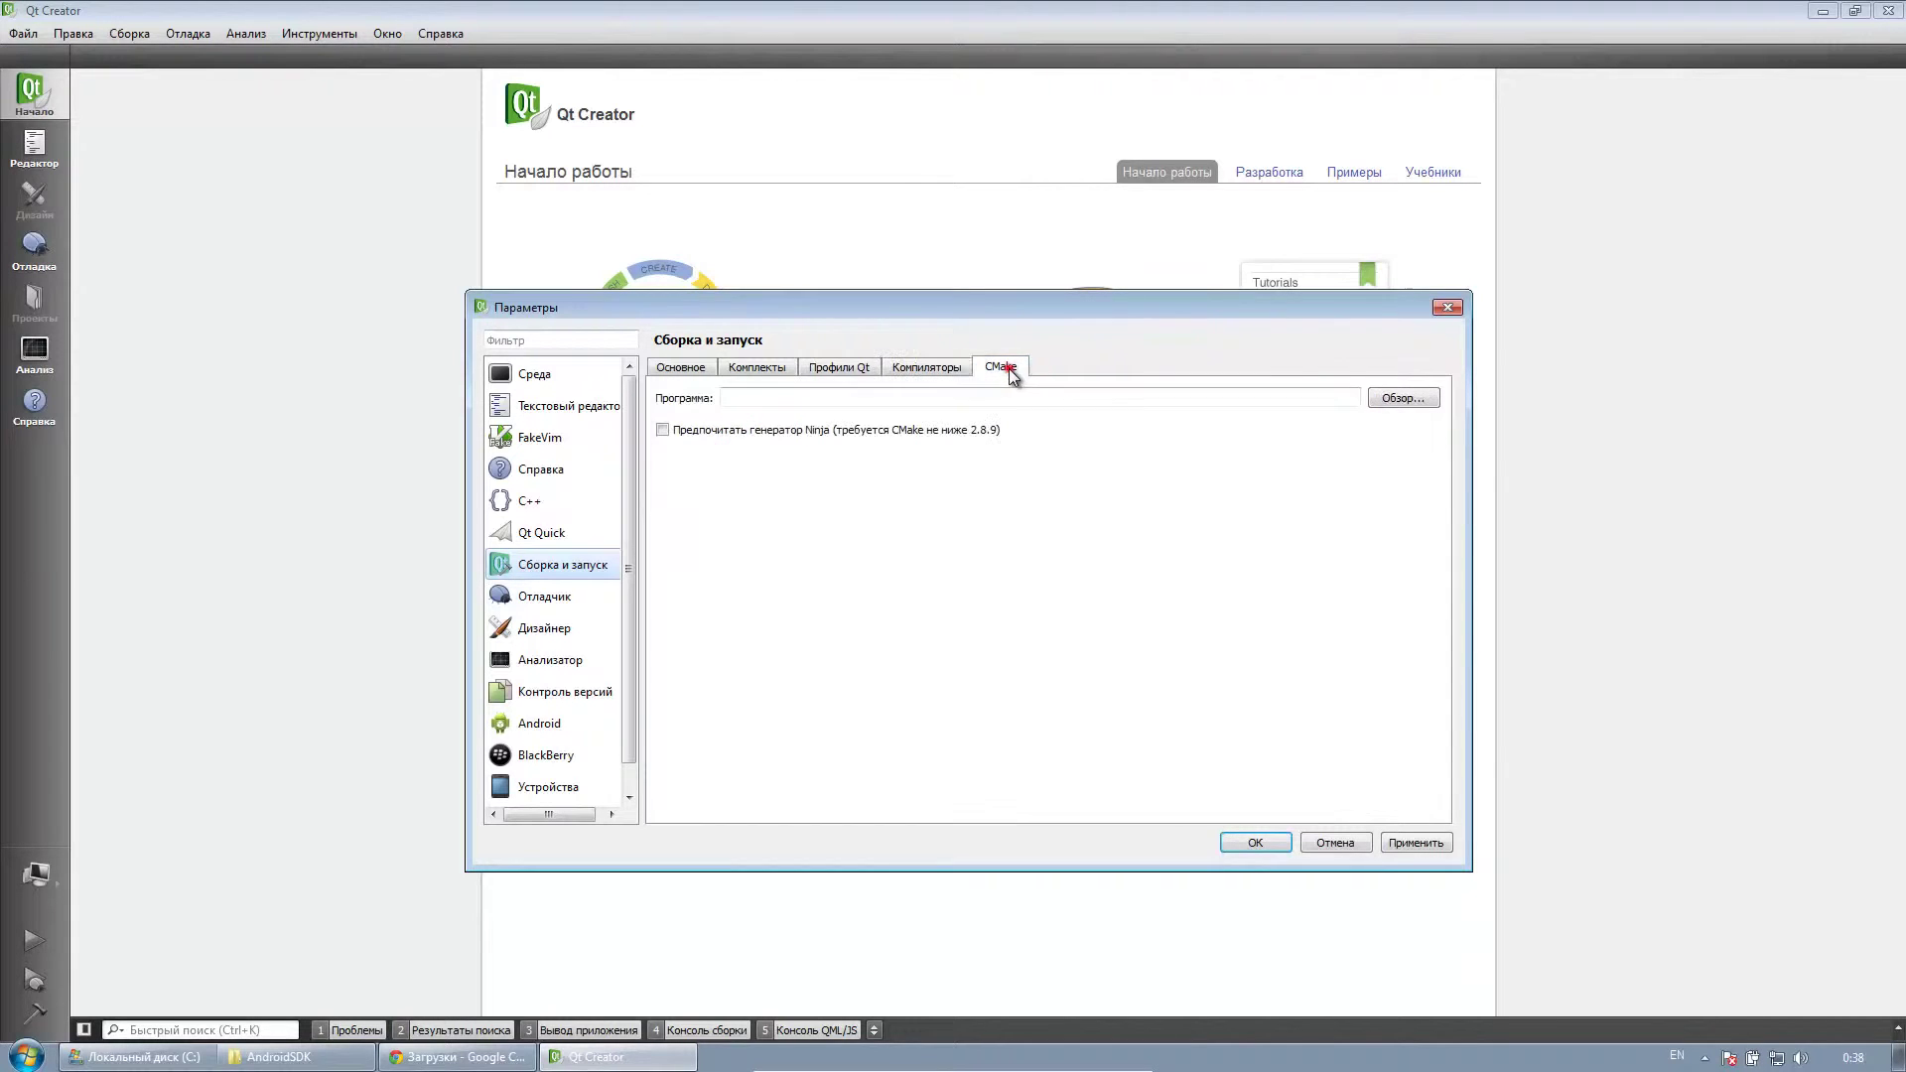
{"action": "left_click", "coordinate": [926, 369]}
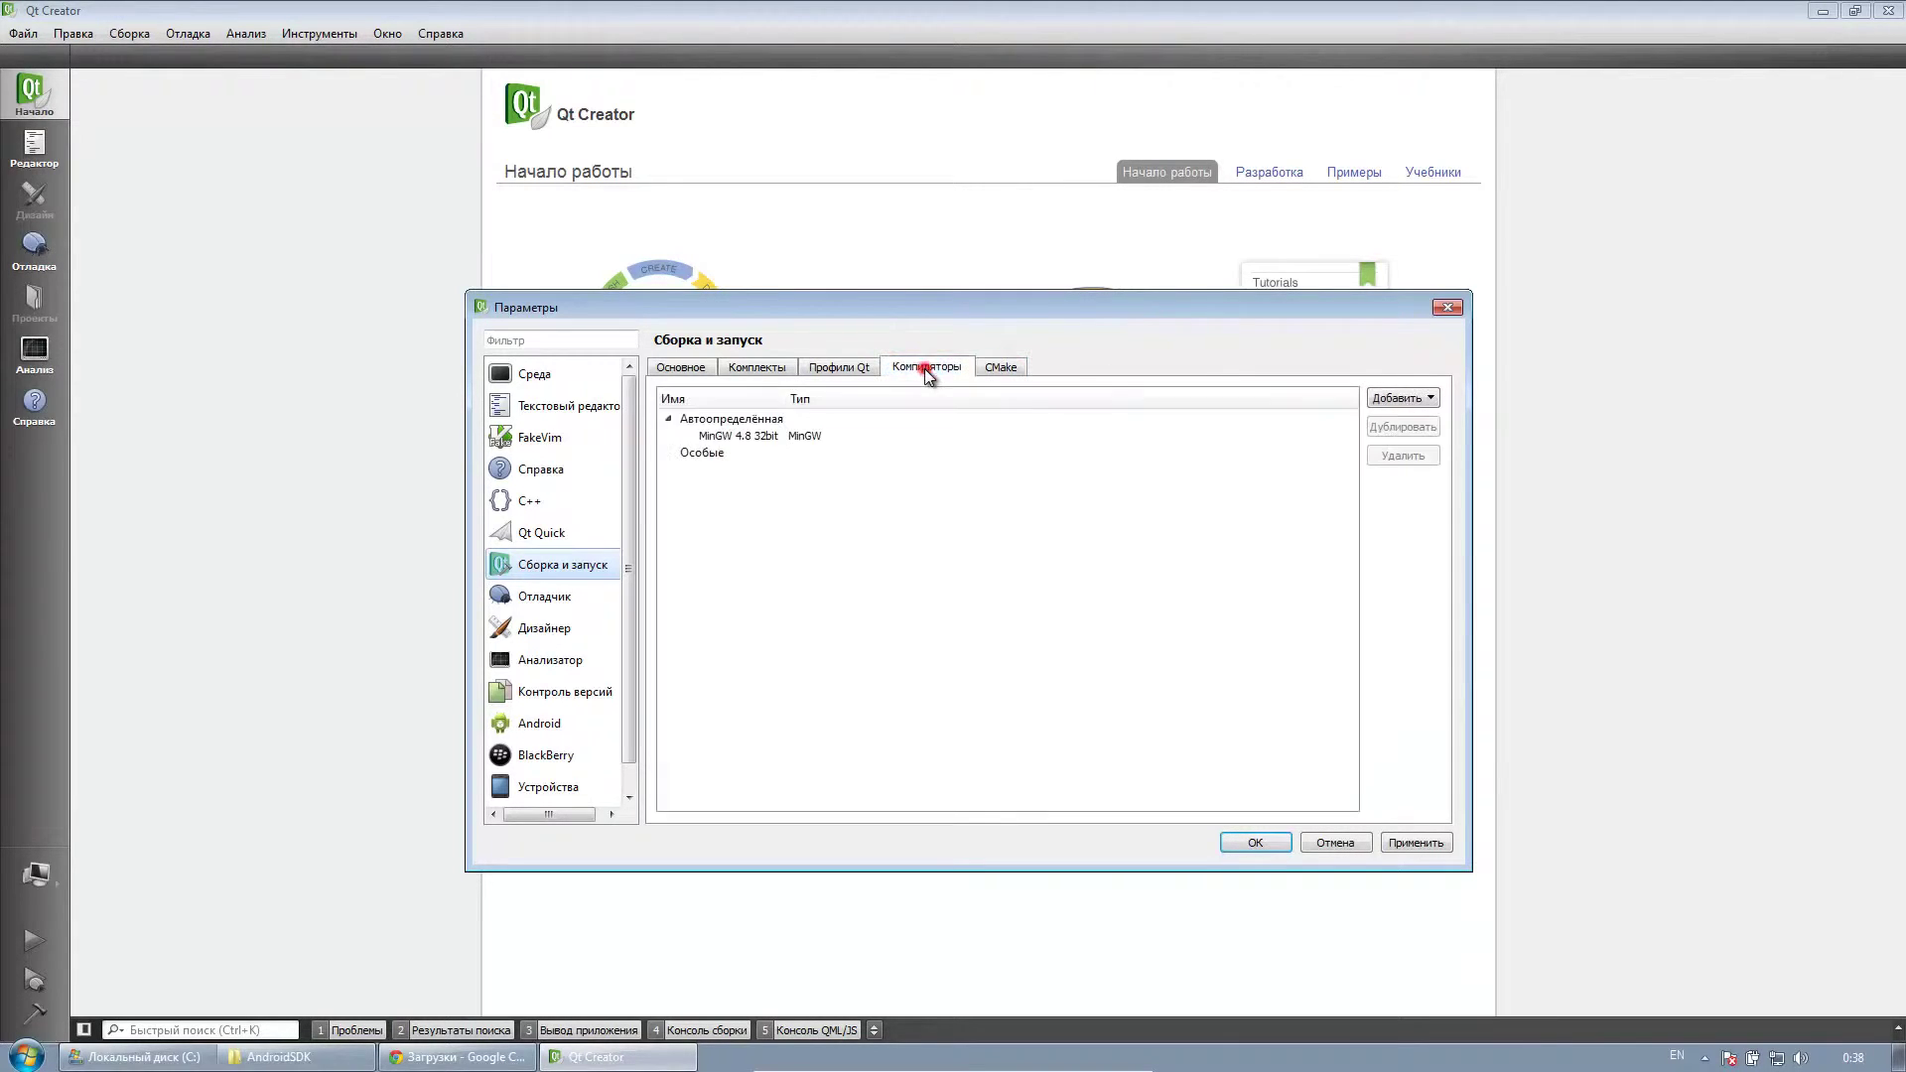
- In the Android options, set the Android SDK location to the folder C:\Android\AndroidSDK\sdk
{"action": "left_click", "coordinate": [529, 724]}
{"action": "left_click", "coordinate": [874, 395]}
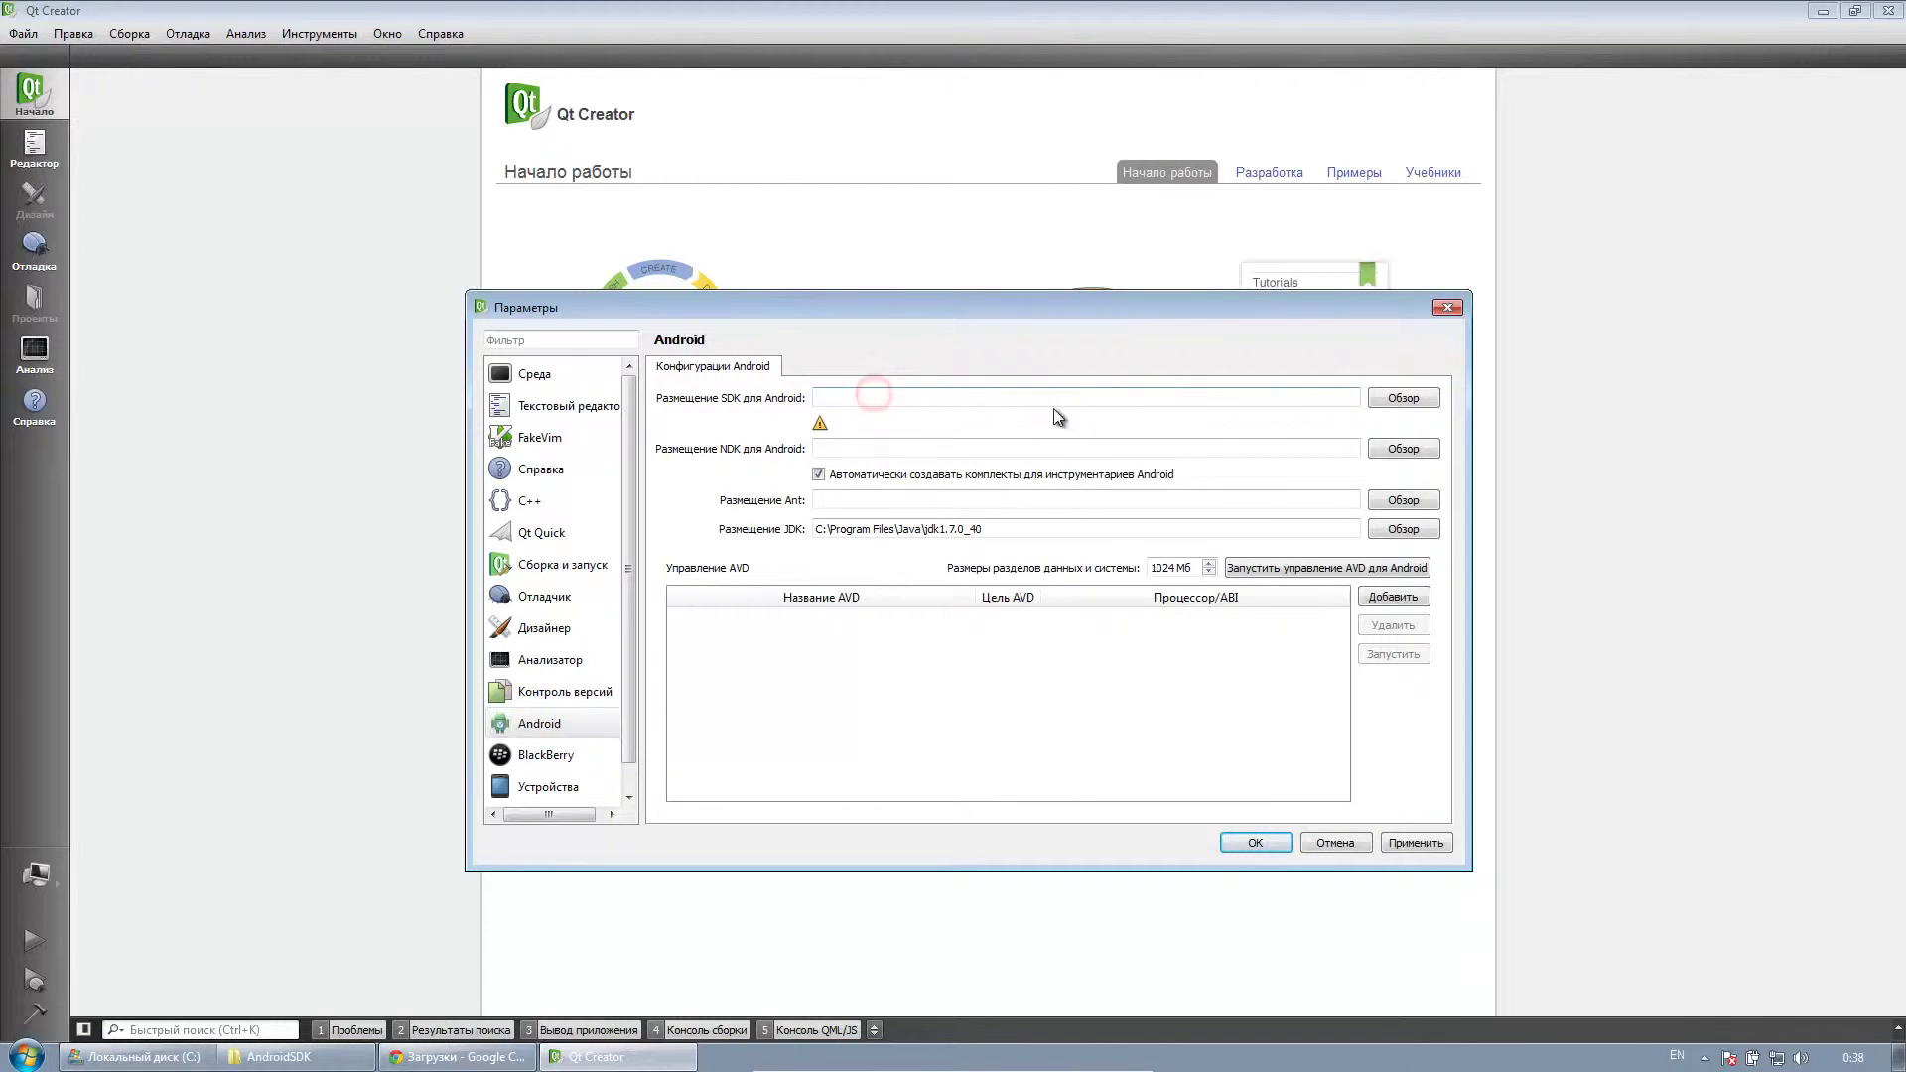
{"action": "left_click", "coordinate": [1404, 397]}
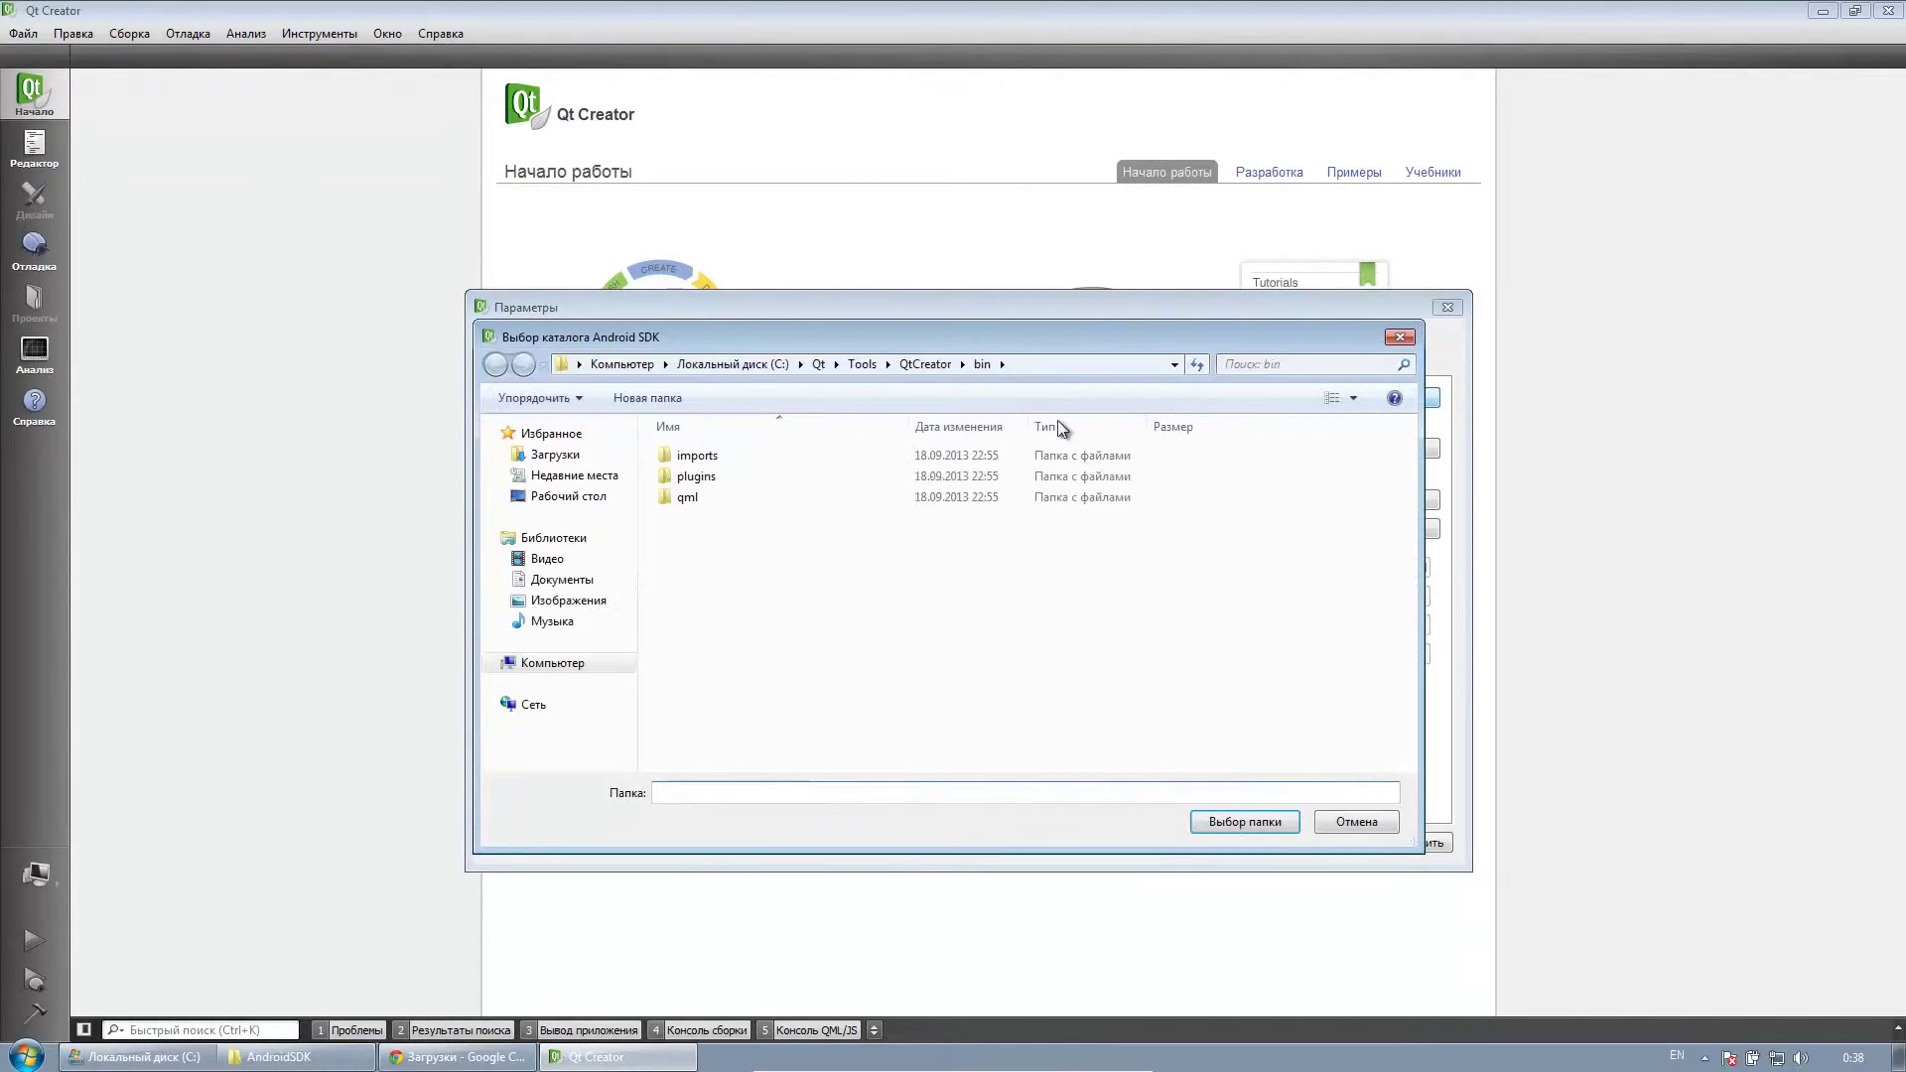
{"action": "left_click", "coordinate": [541, 663]}
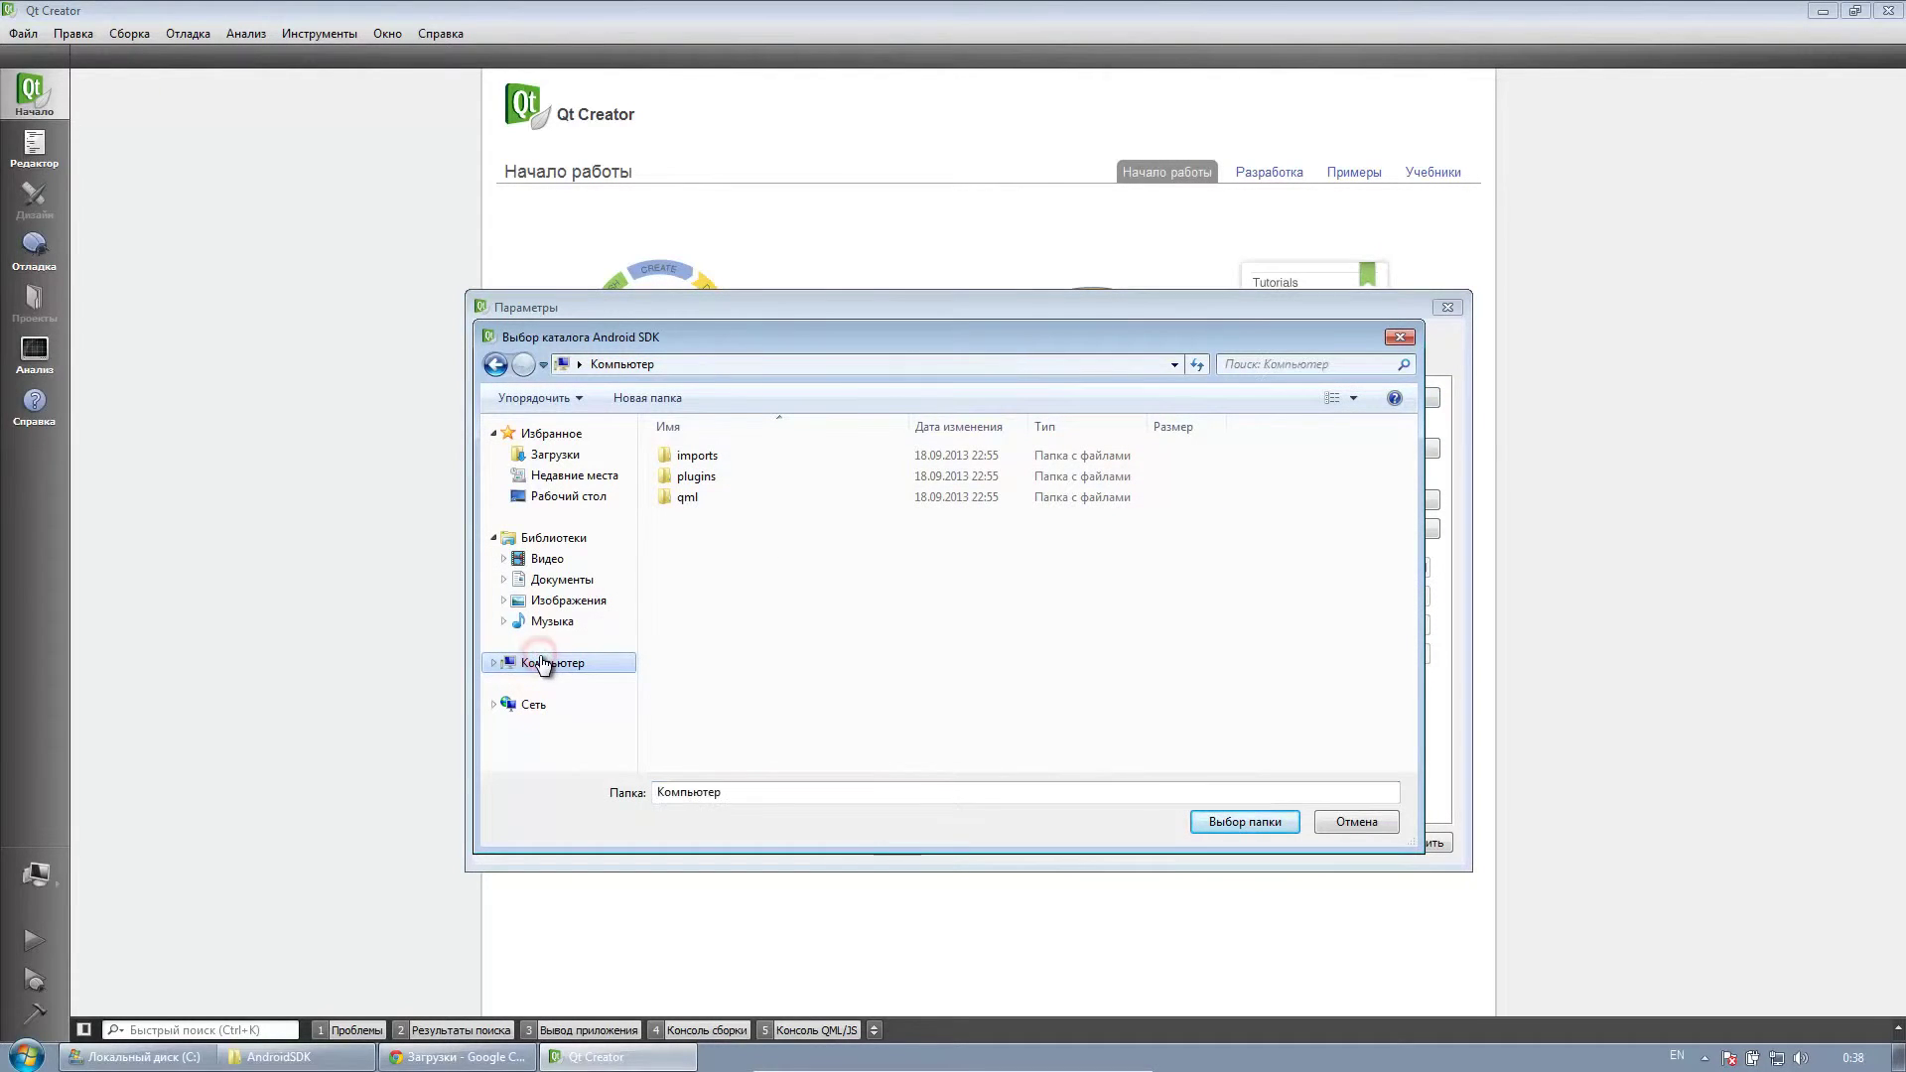
{"action": "left_click", "coordinate": [729, 486]}
{"action": "double_click", "coordinate": [728, 487]}
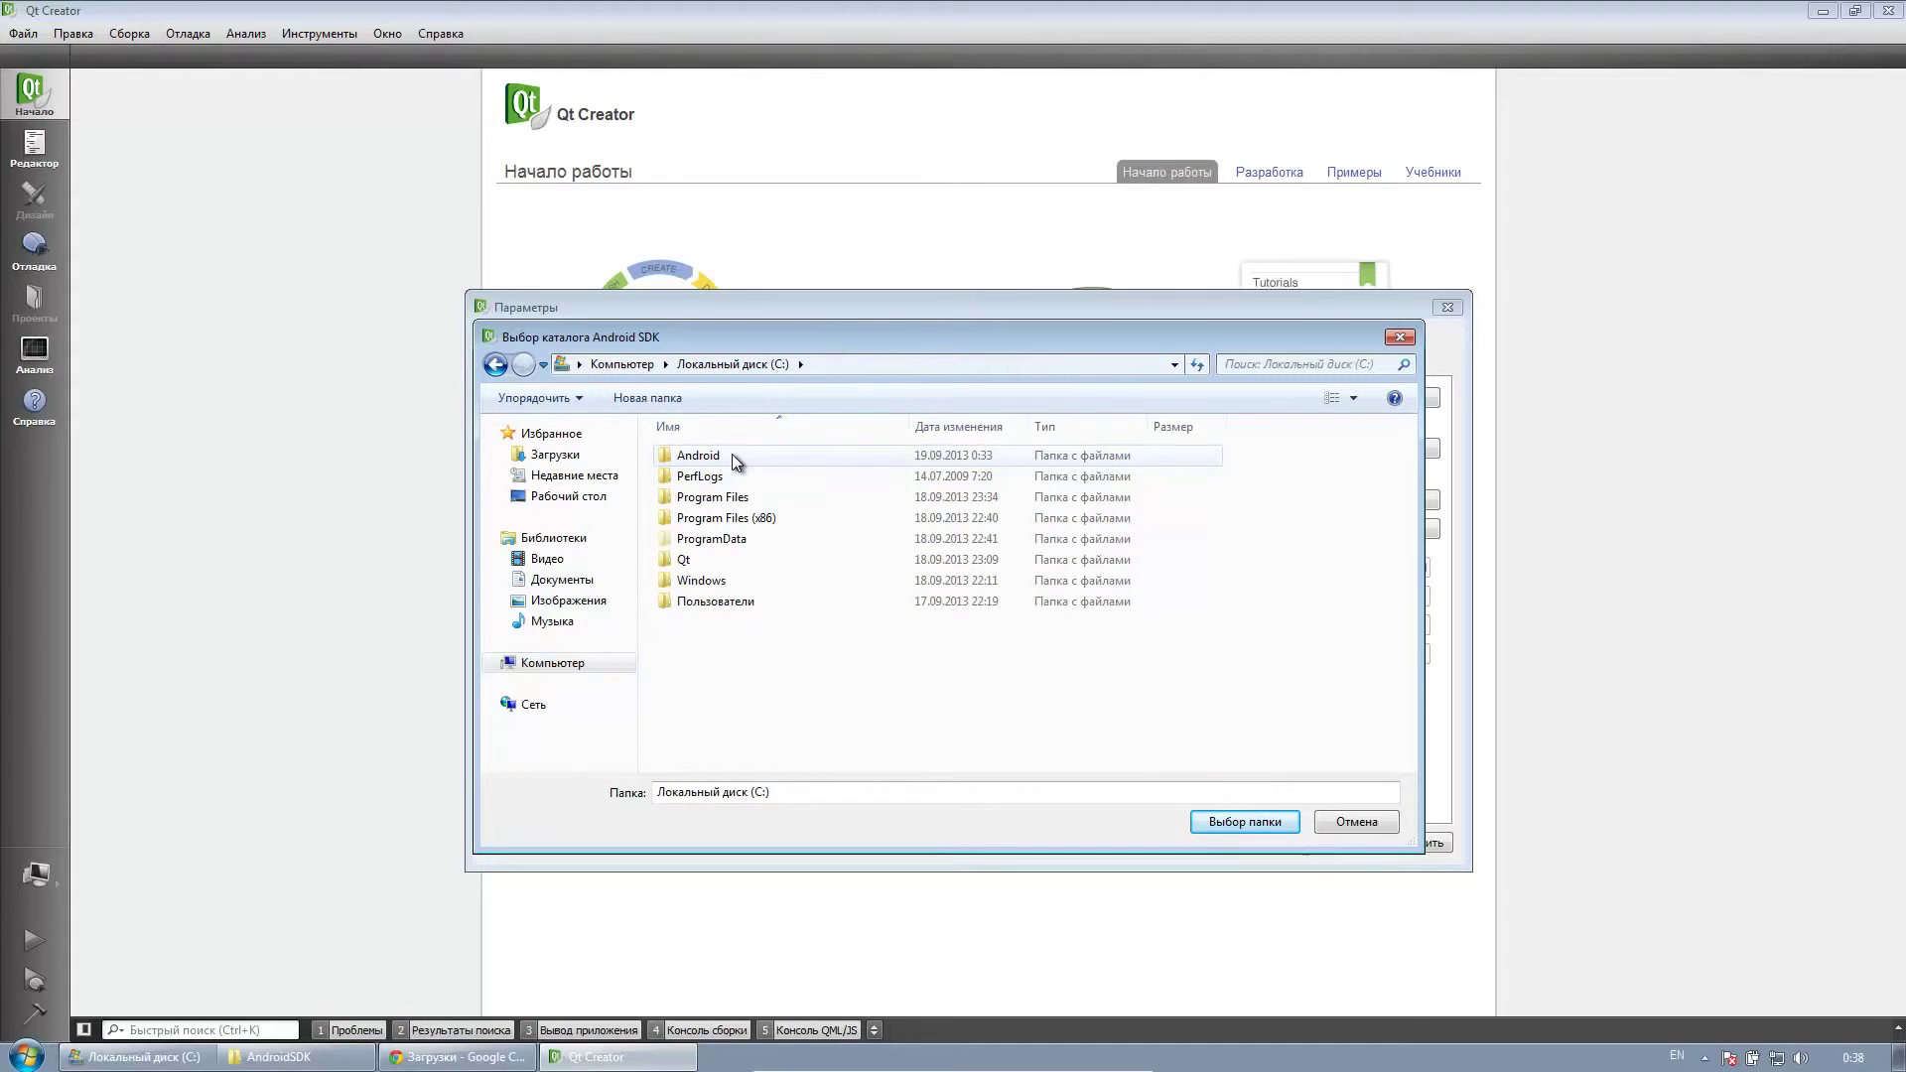
{"action": "double_click", "coordinate": [731, 455]}
{"action": "double_click", "coordinate": [728, 474]}
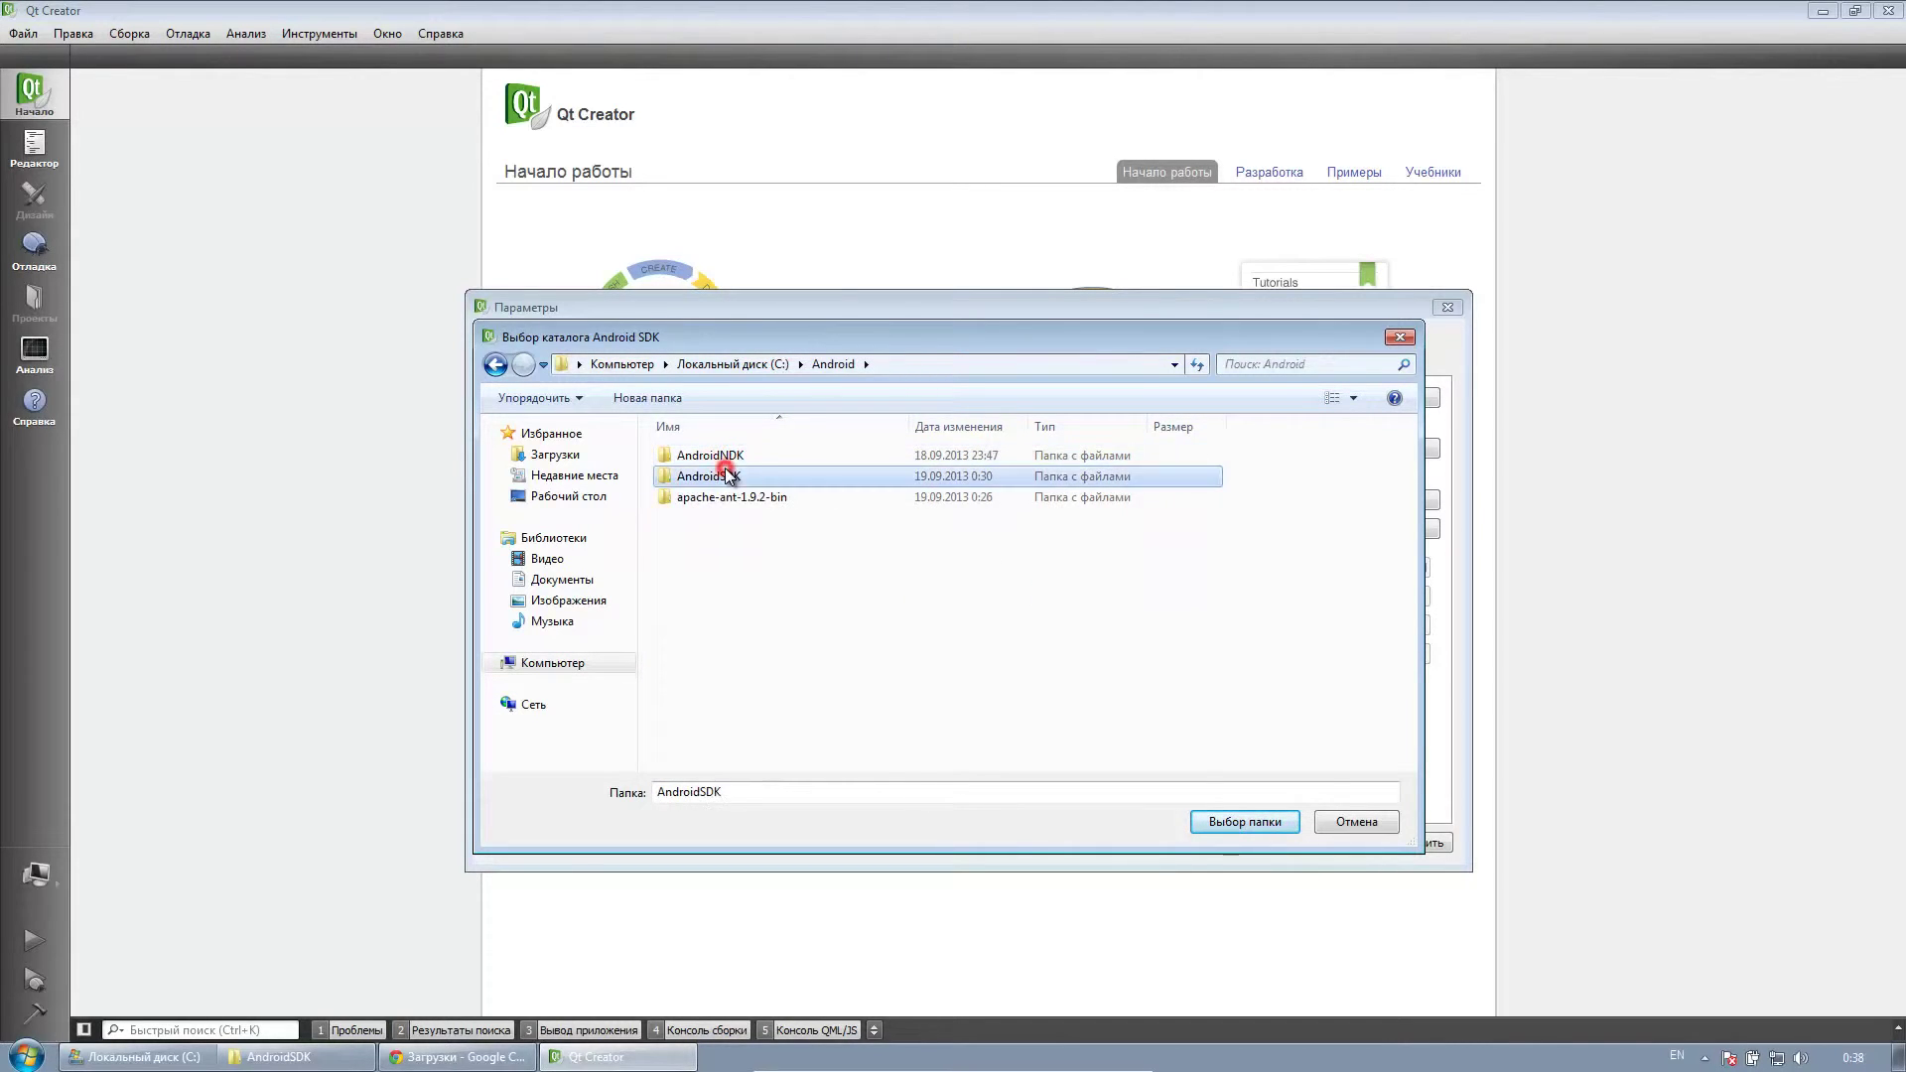
{"action": "double_click", "coordinate": [727, 475]}
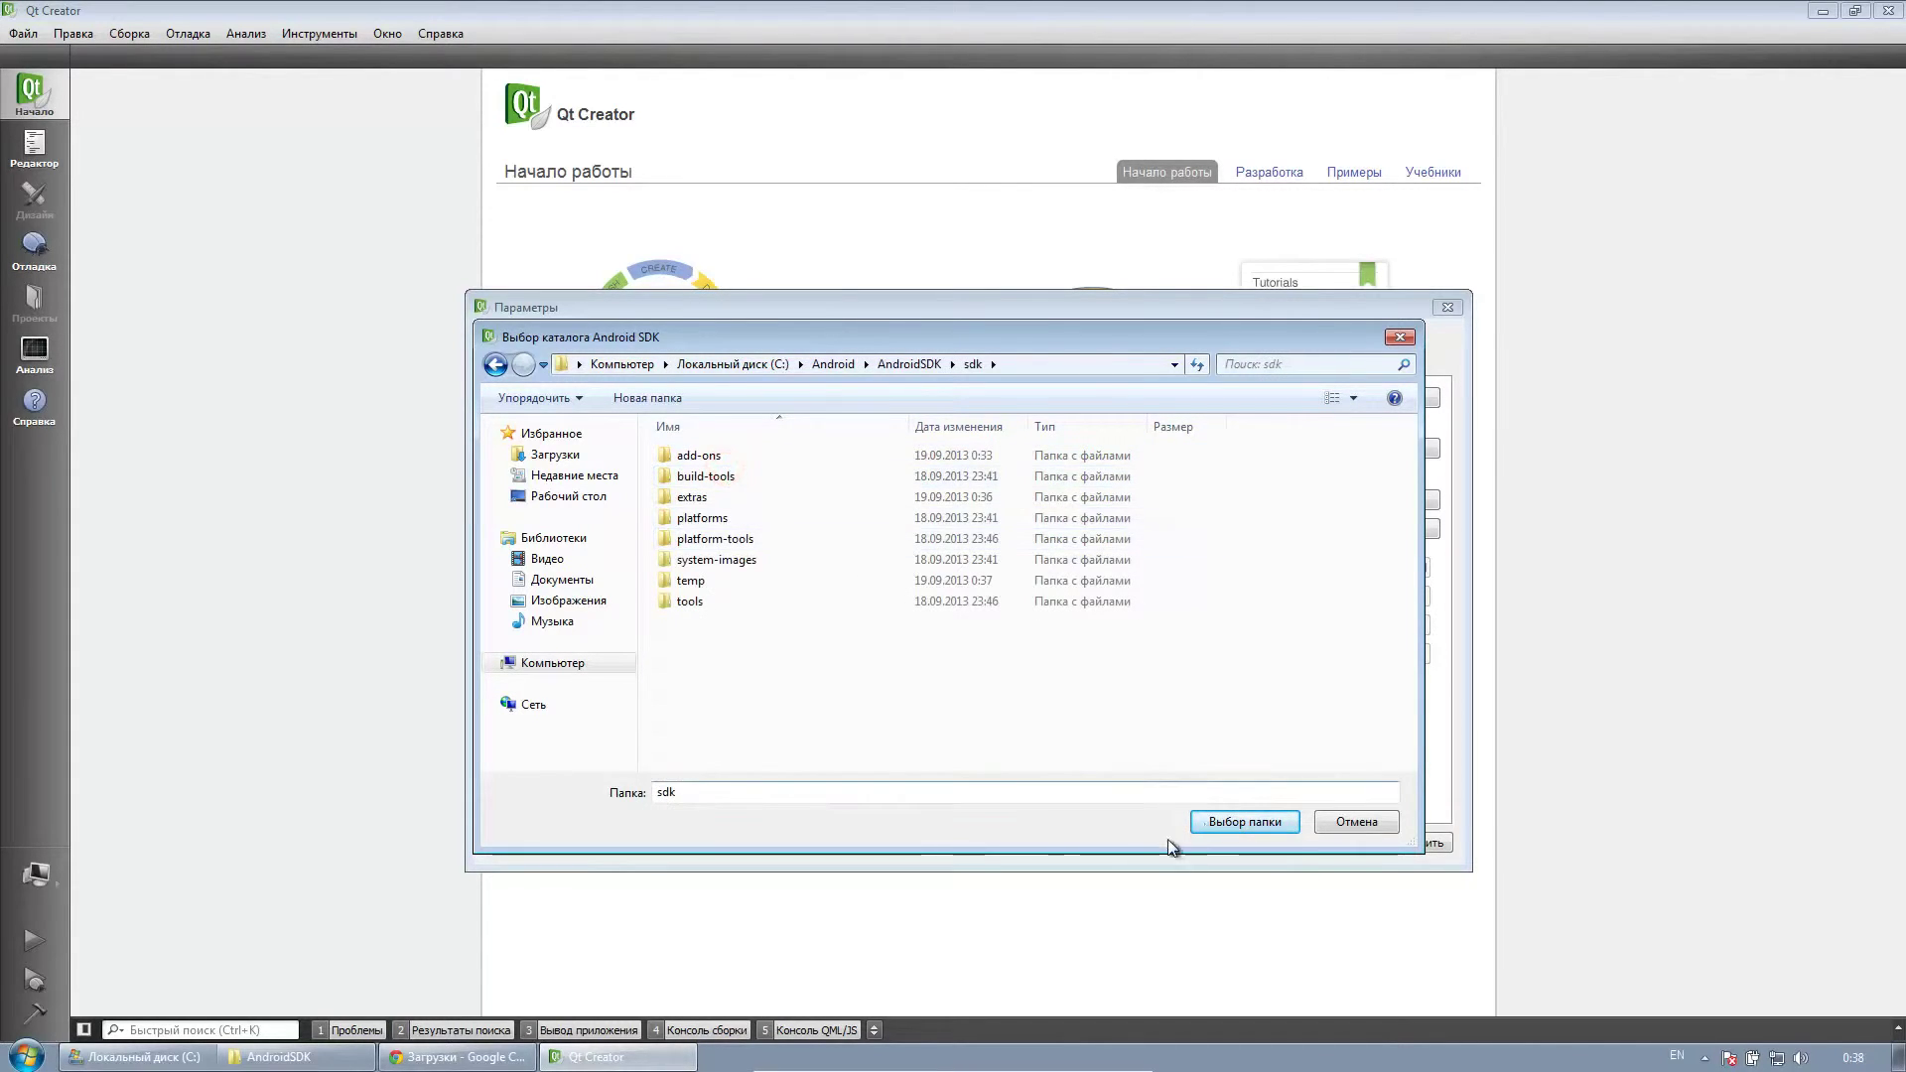
{"action": "left_click", "coordinate": [1206, 824]}
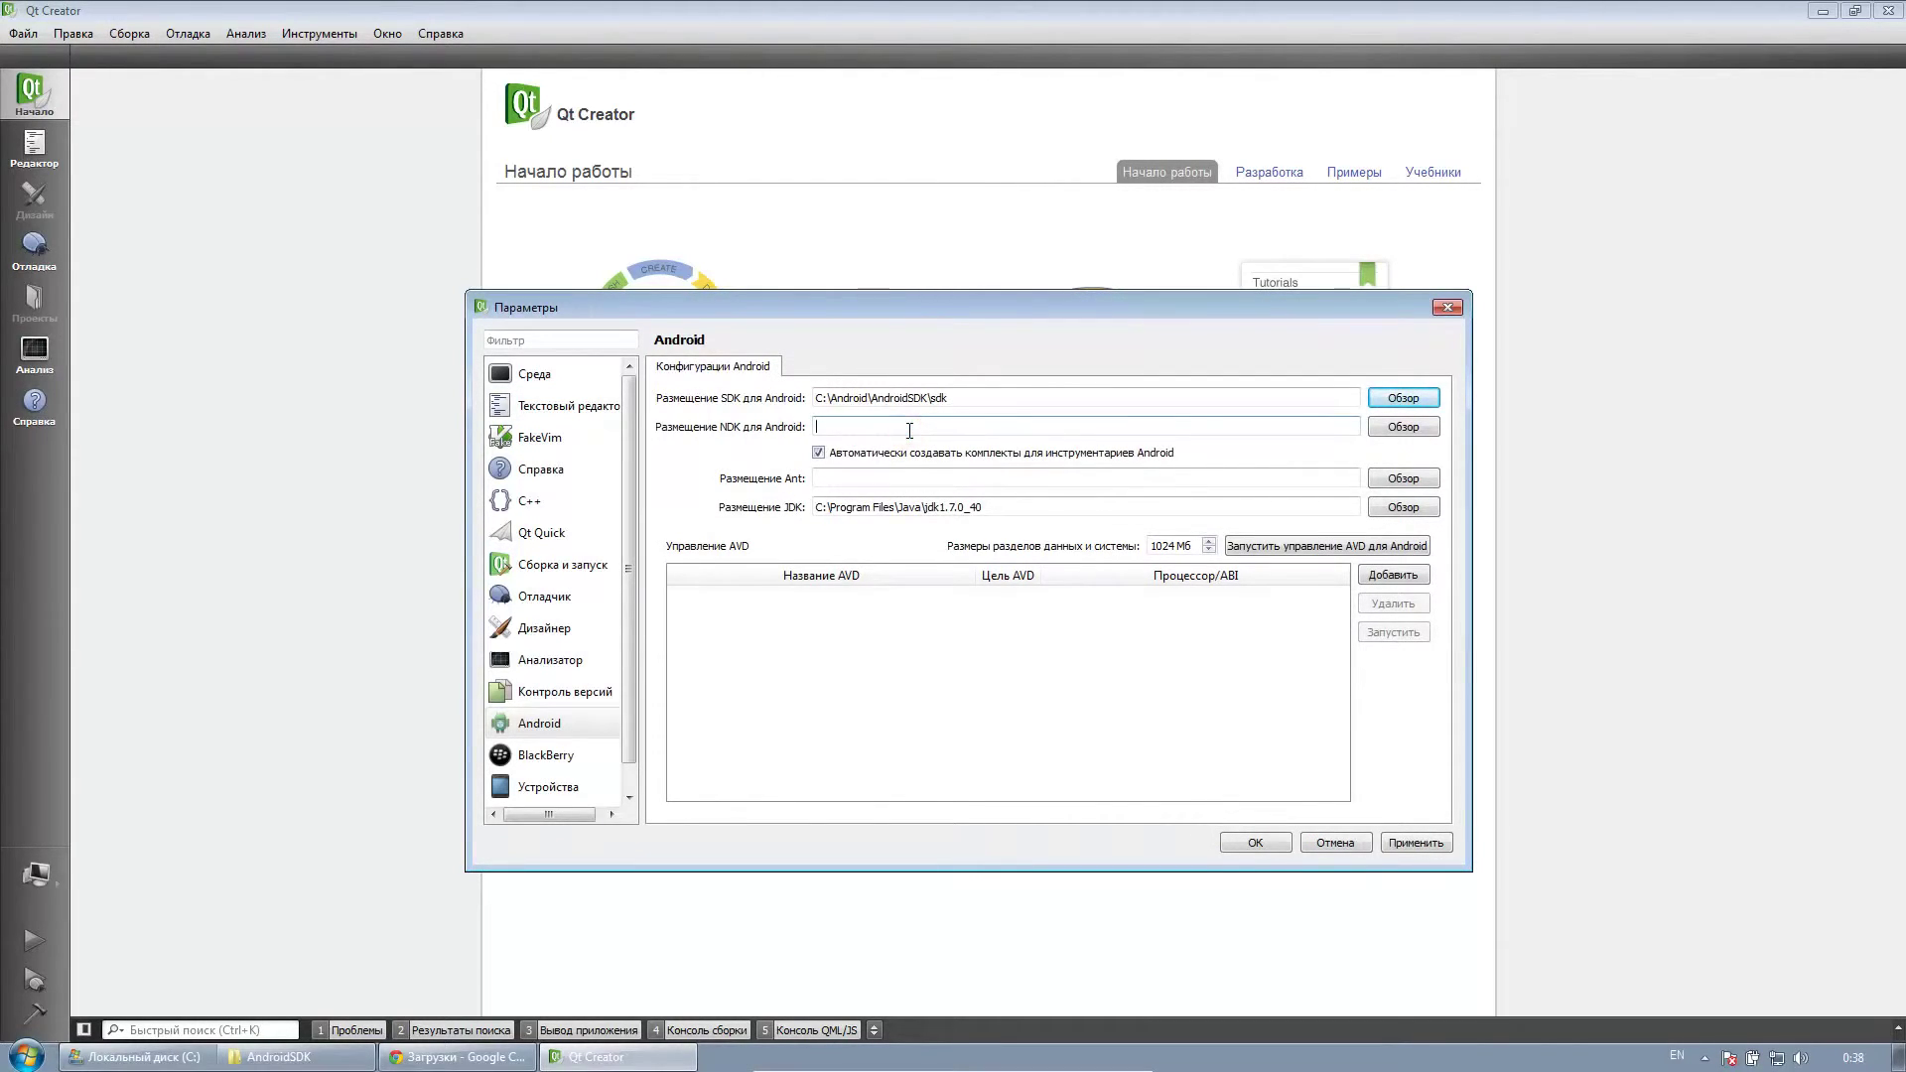
- Set the Android NDK location to the folder C:\Android\AndroidNDK\android-ndk-r9
{"action": "left_click", "coordinate": [1373, 433]}
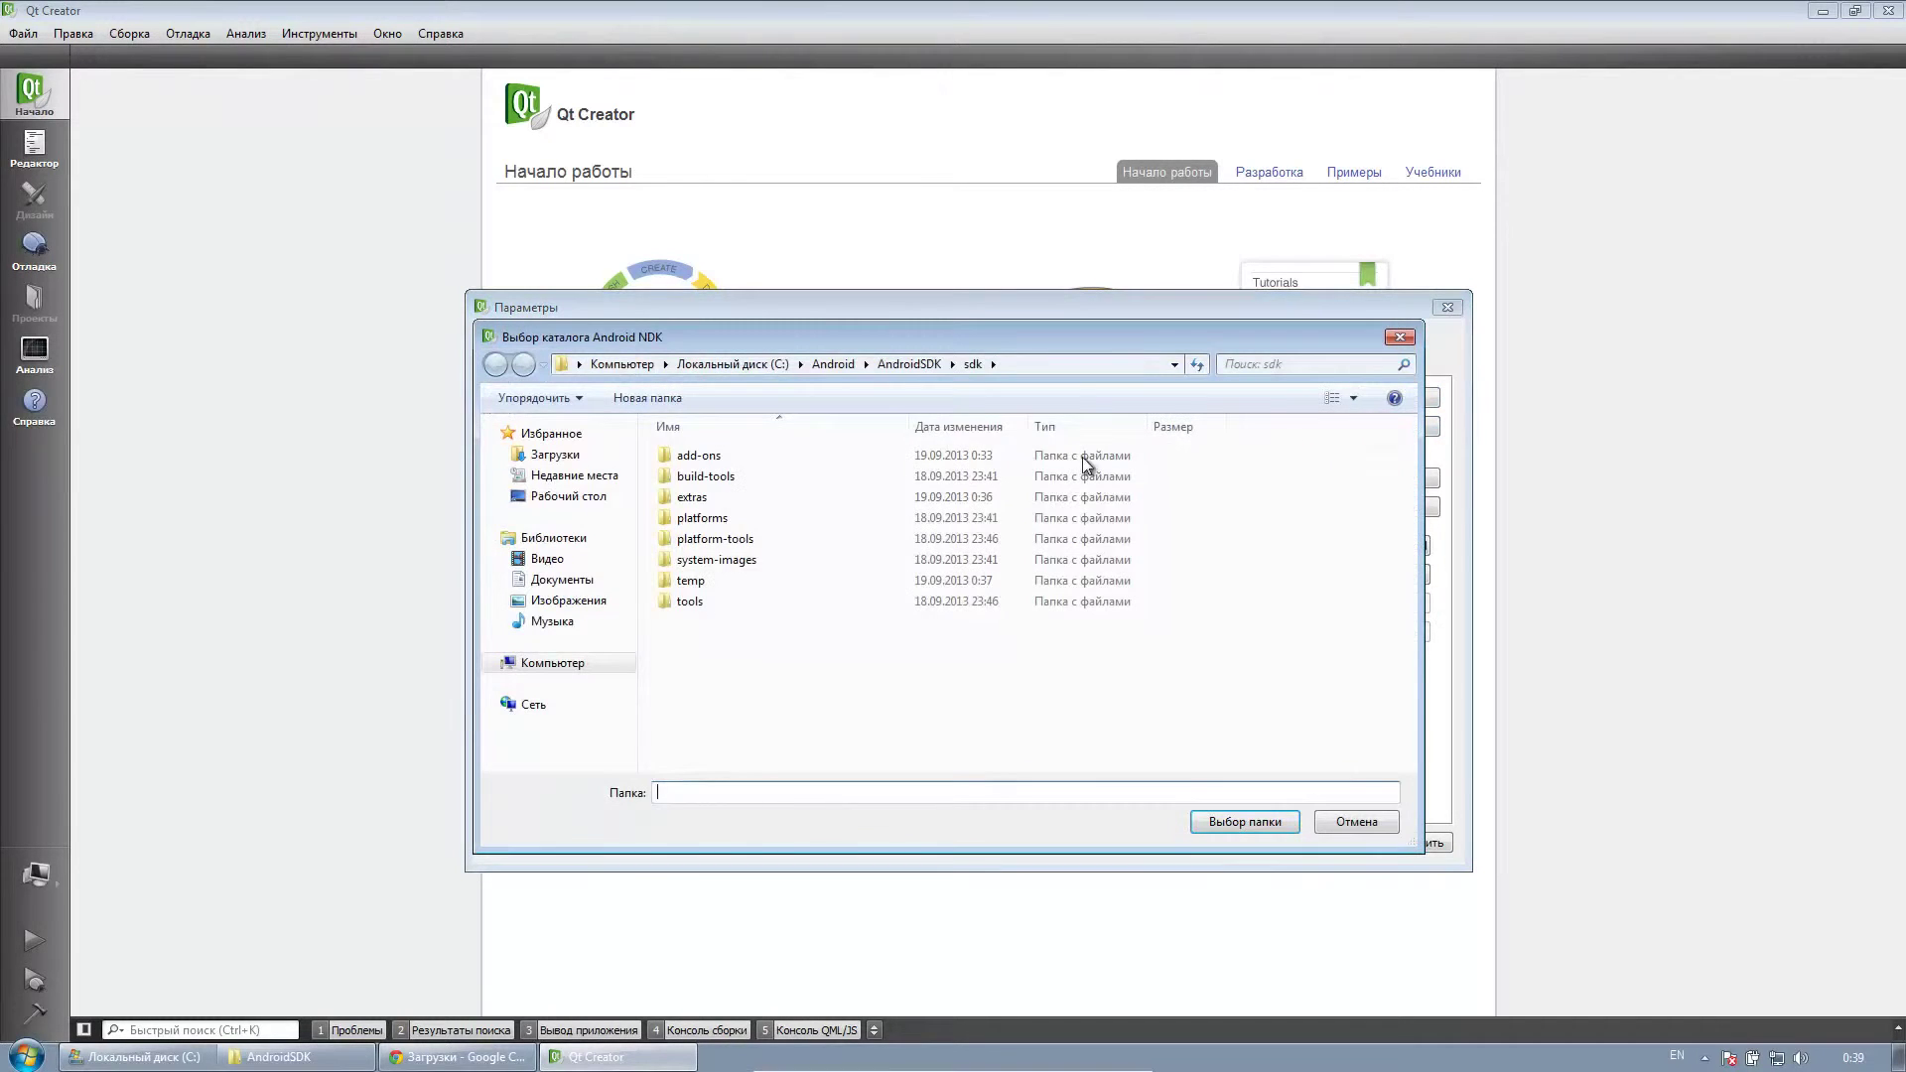
{"action": "left_click", "coordinate": [834, 364]}
{"action": "left_click", "coordinate": [730, 456]}
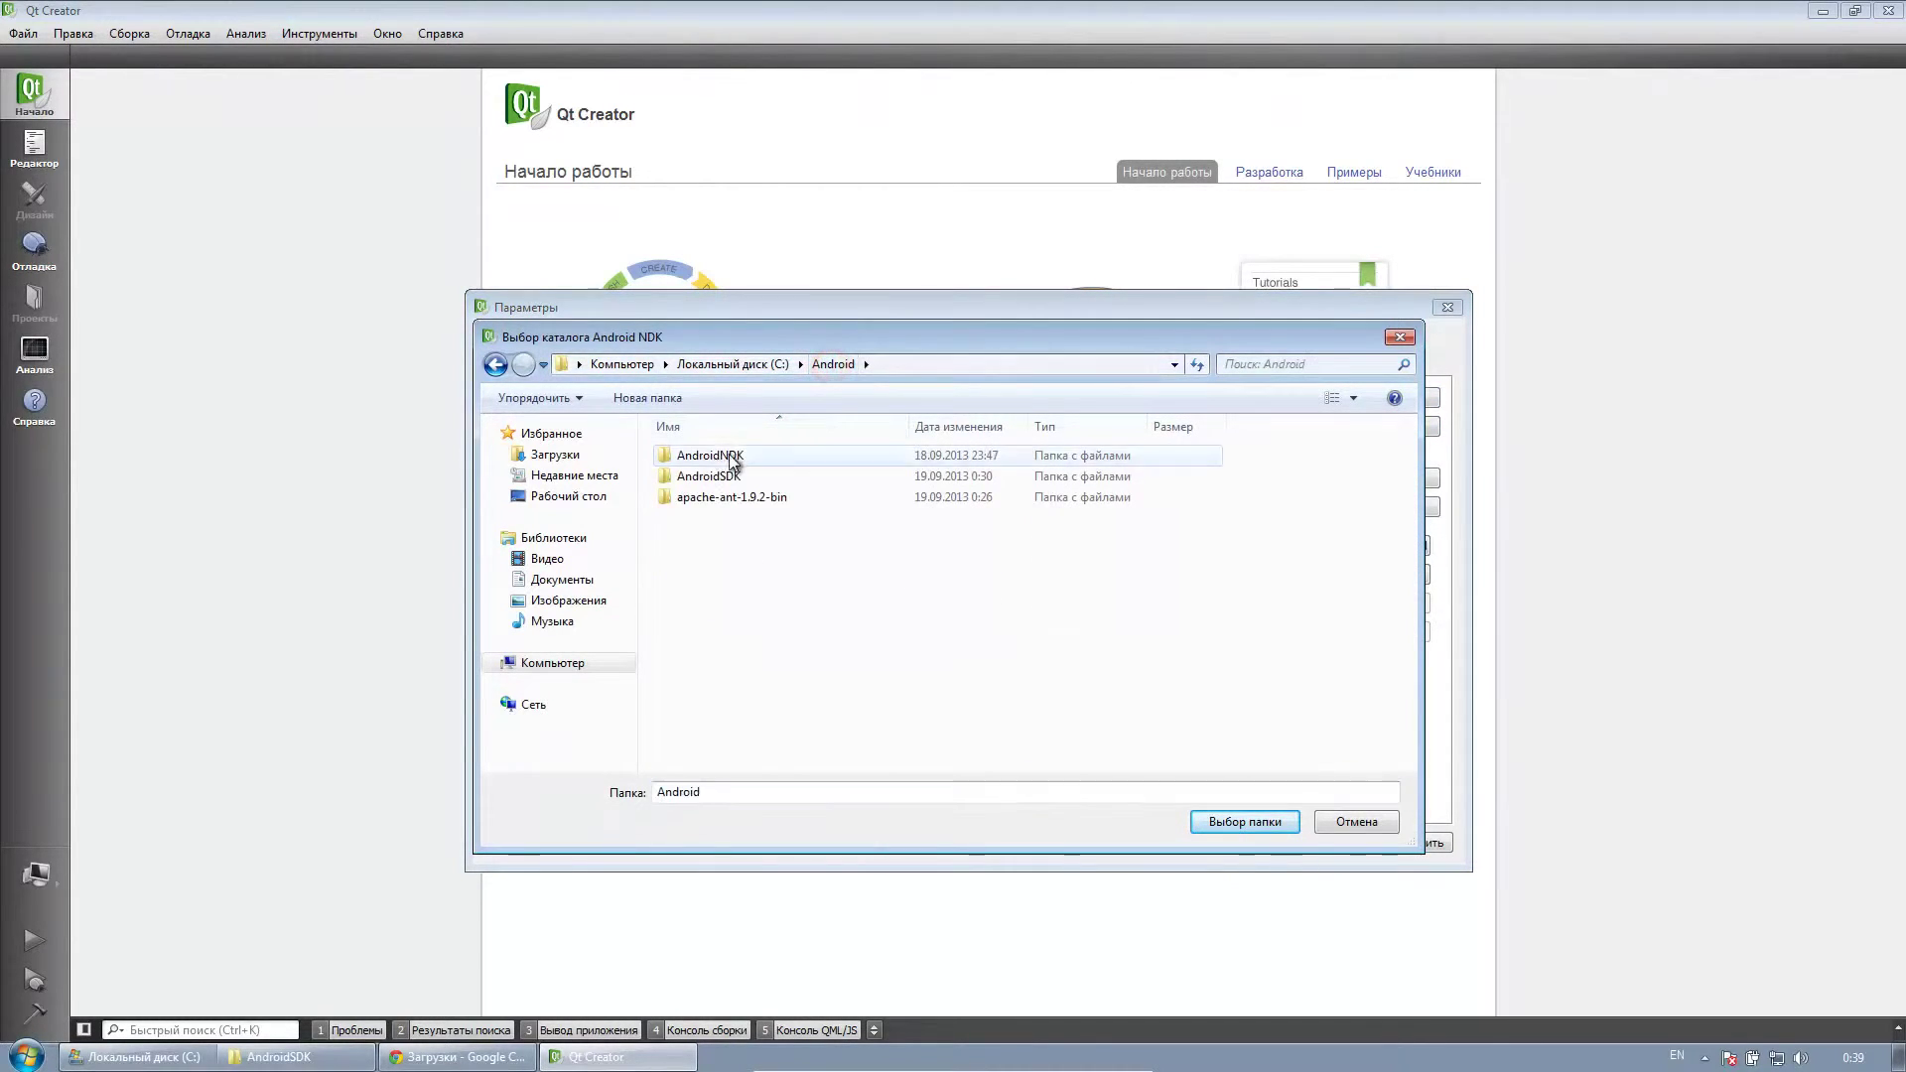
{"action": "double_click", "coordinate": [730, 456]}
{"action": "double_click", "coordinate": [800, 454]}
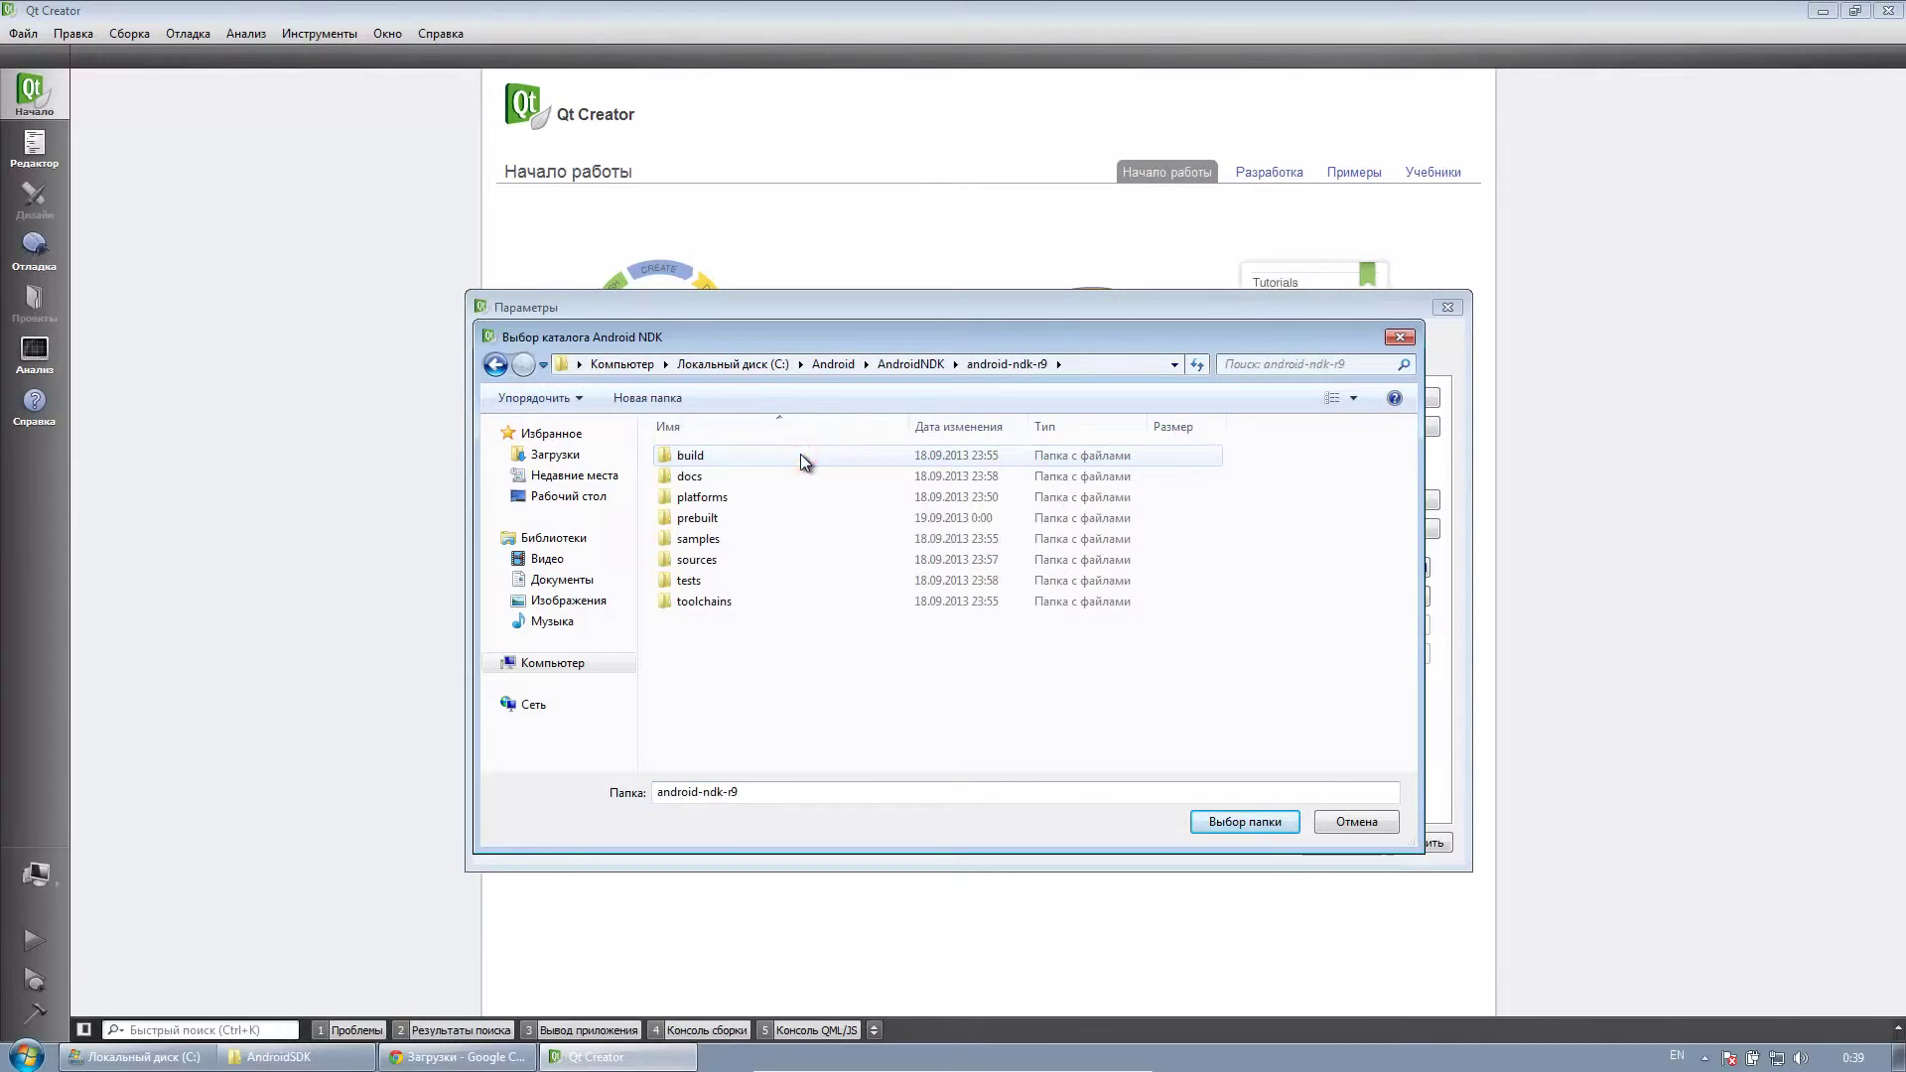
{"action": "left_click", "coordinate": [1229, 822]}
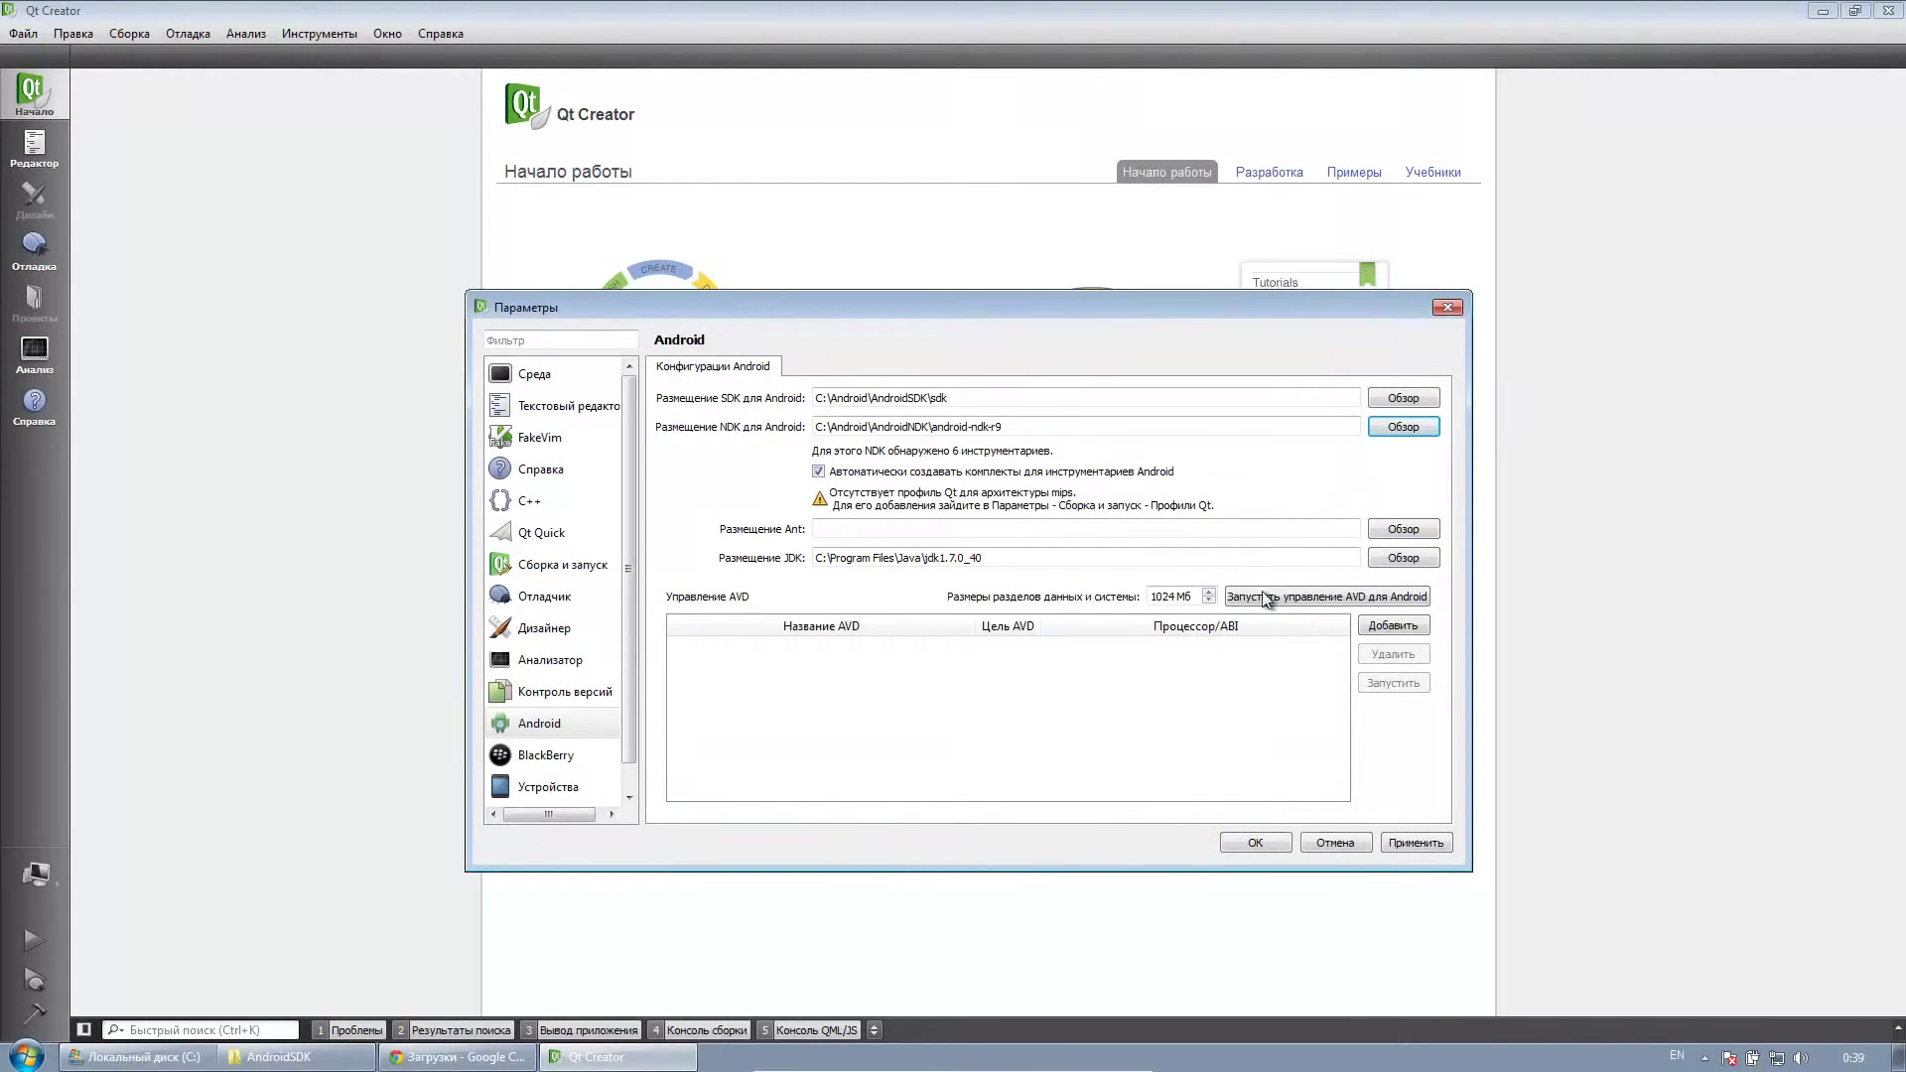
- Set the Ant location to C:\Android\apache-ant-1.9.2-bin\apache-ant-1.9.2\bin\ant.bat and apply the Android settings
{"action": "left_click", "coordinate": [1400, 531]}
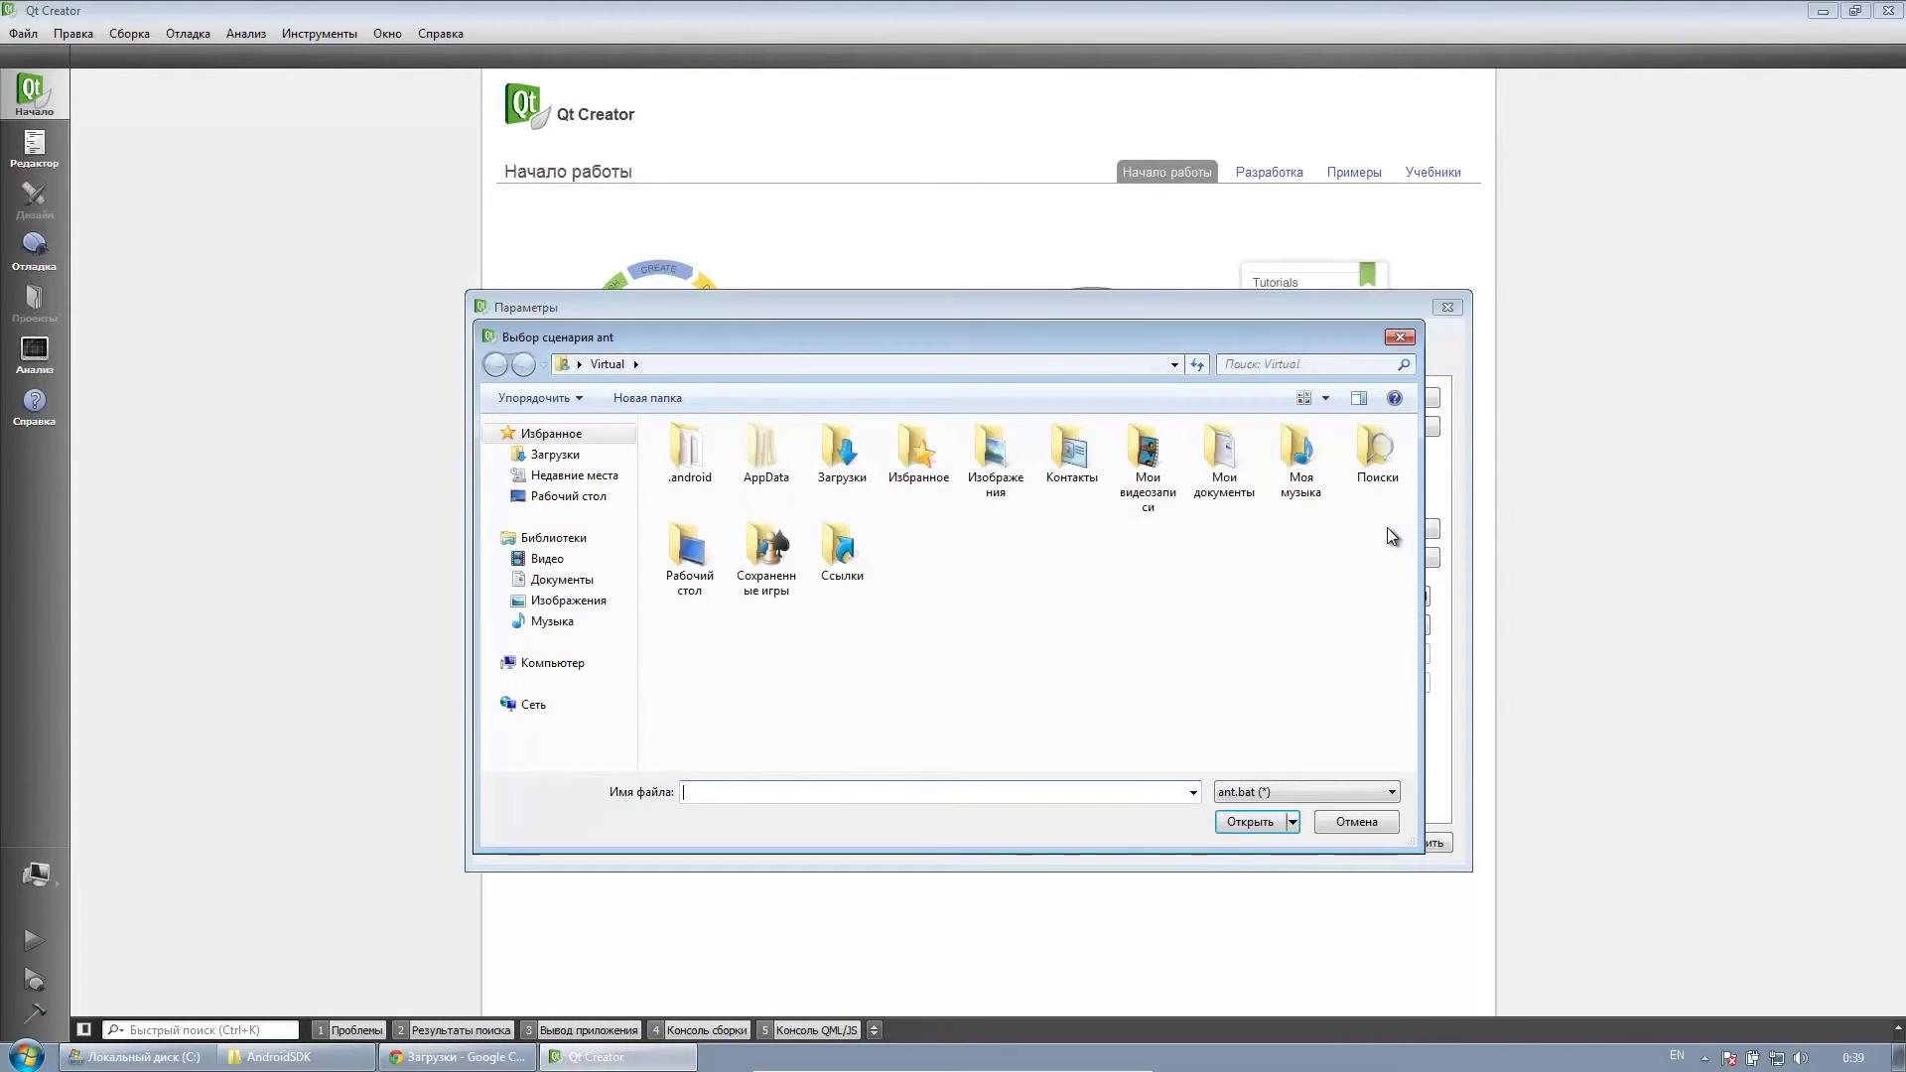
{"action": "left_click", "coordinate": [591, 663]}
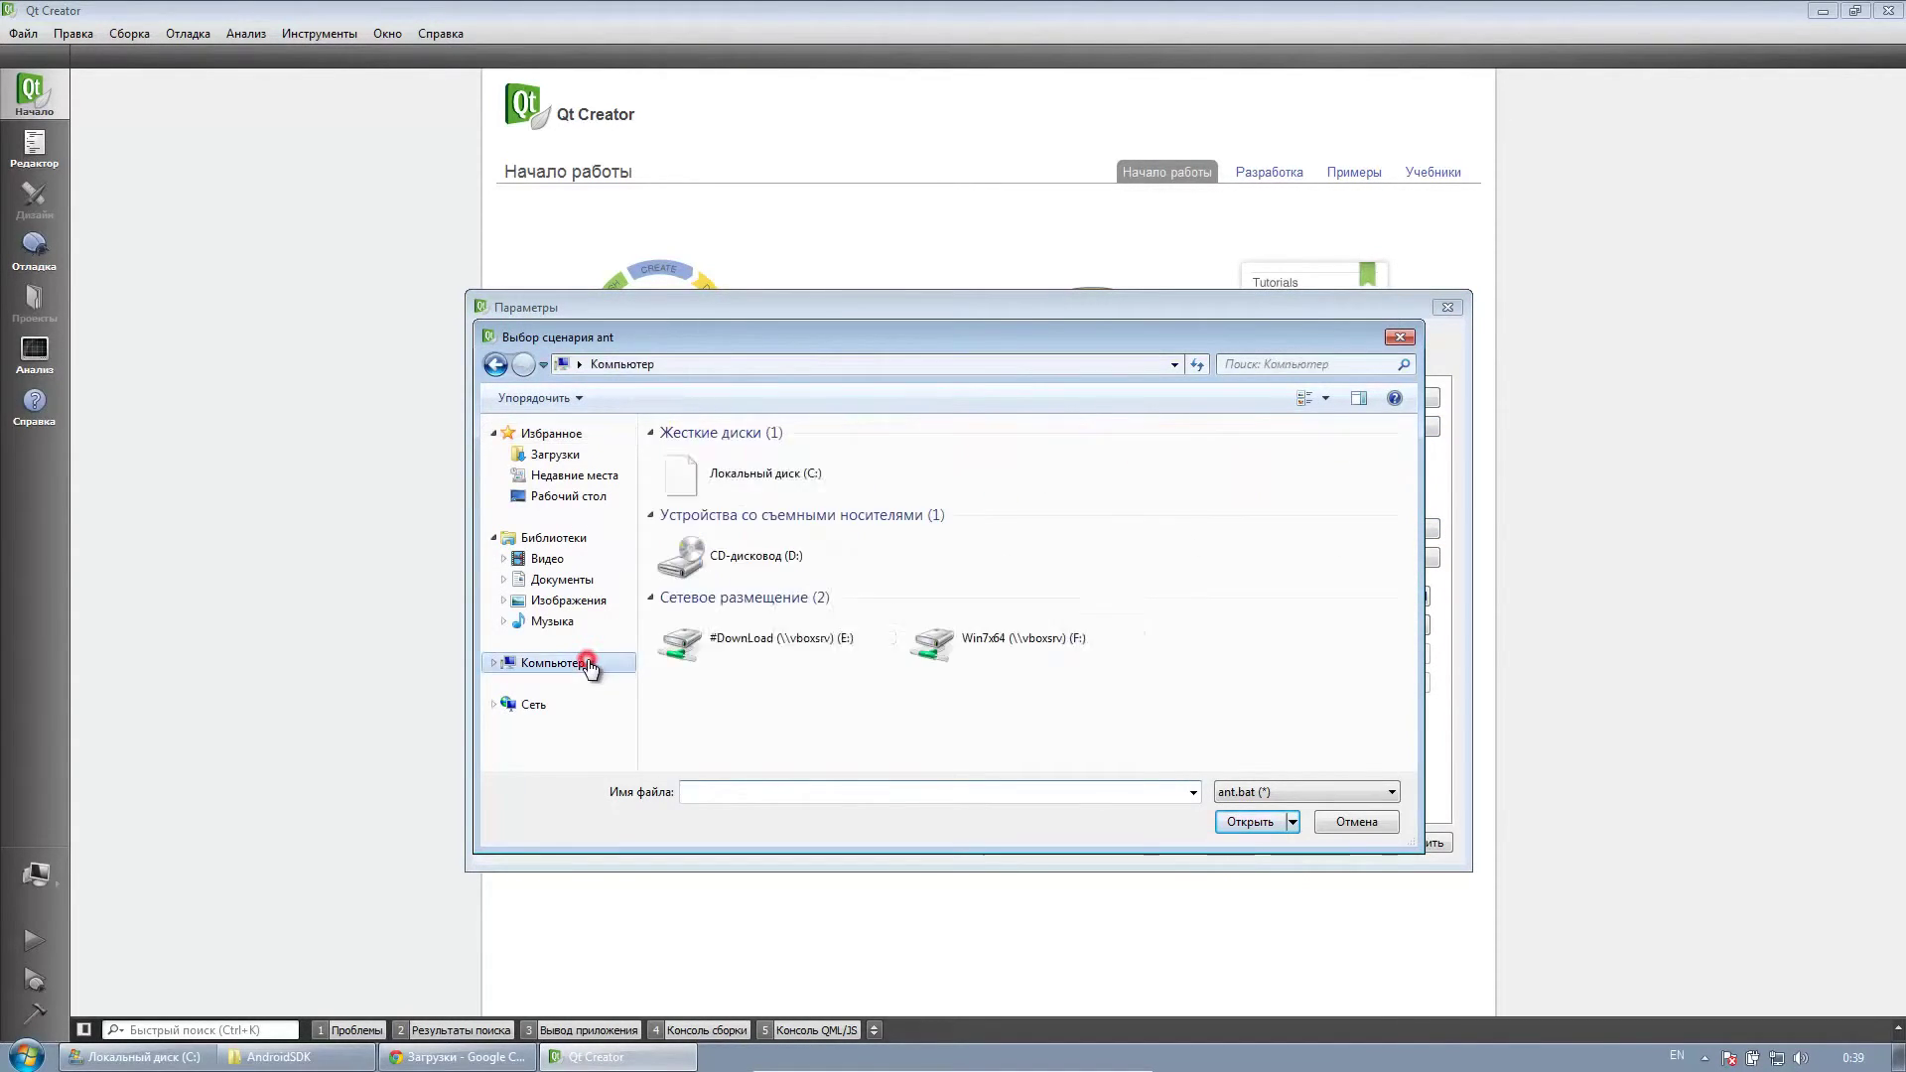
{"action": "double_click", "coordinate": [724, 472]}
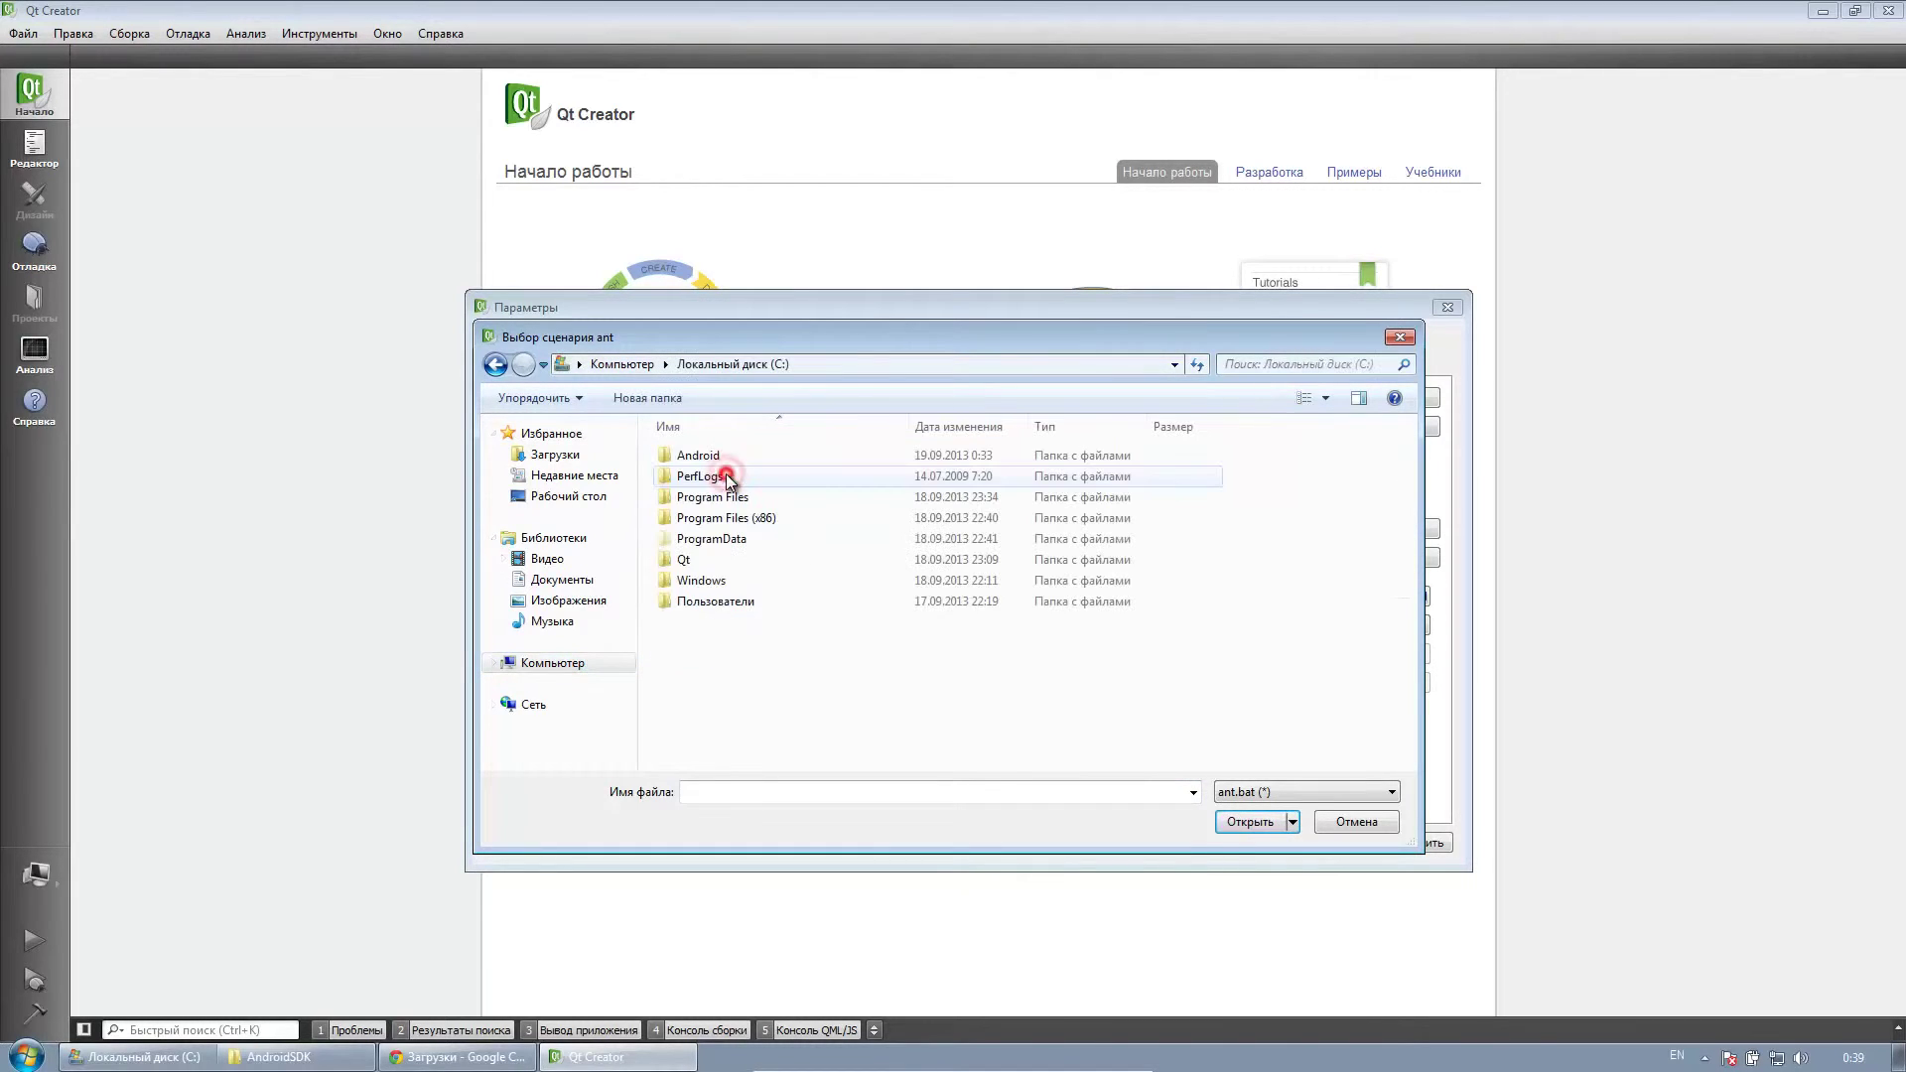
{"action": "double_click", "coordinate": [731, 456]}
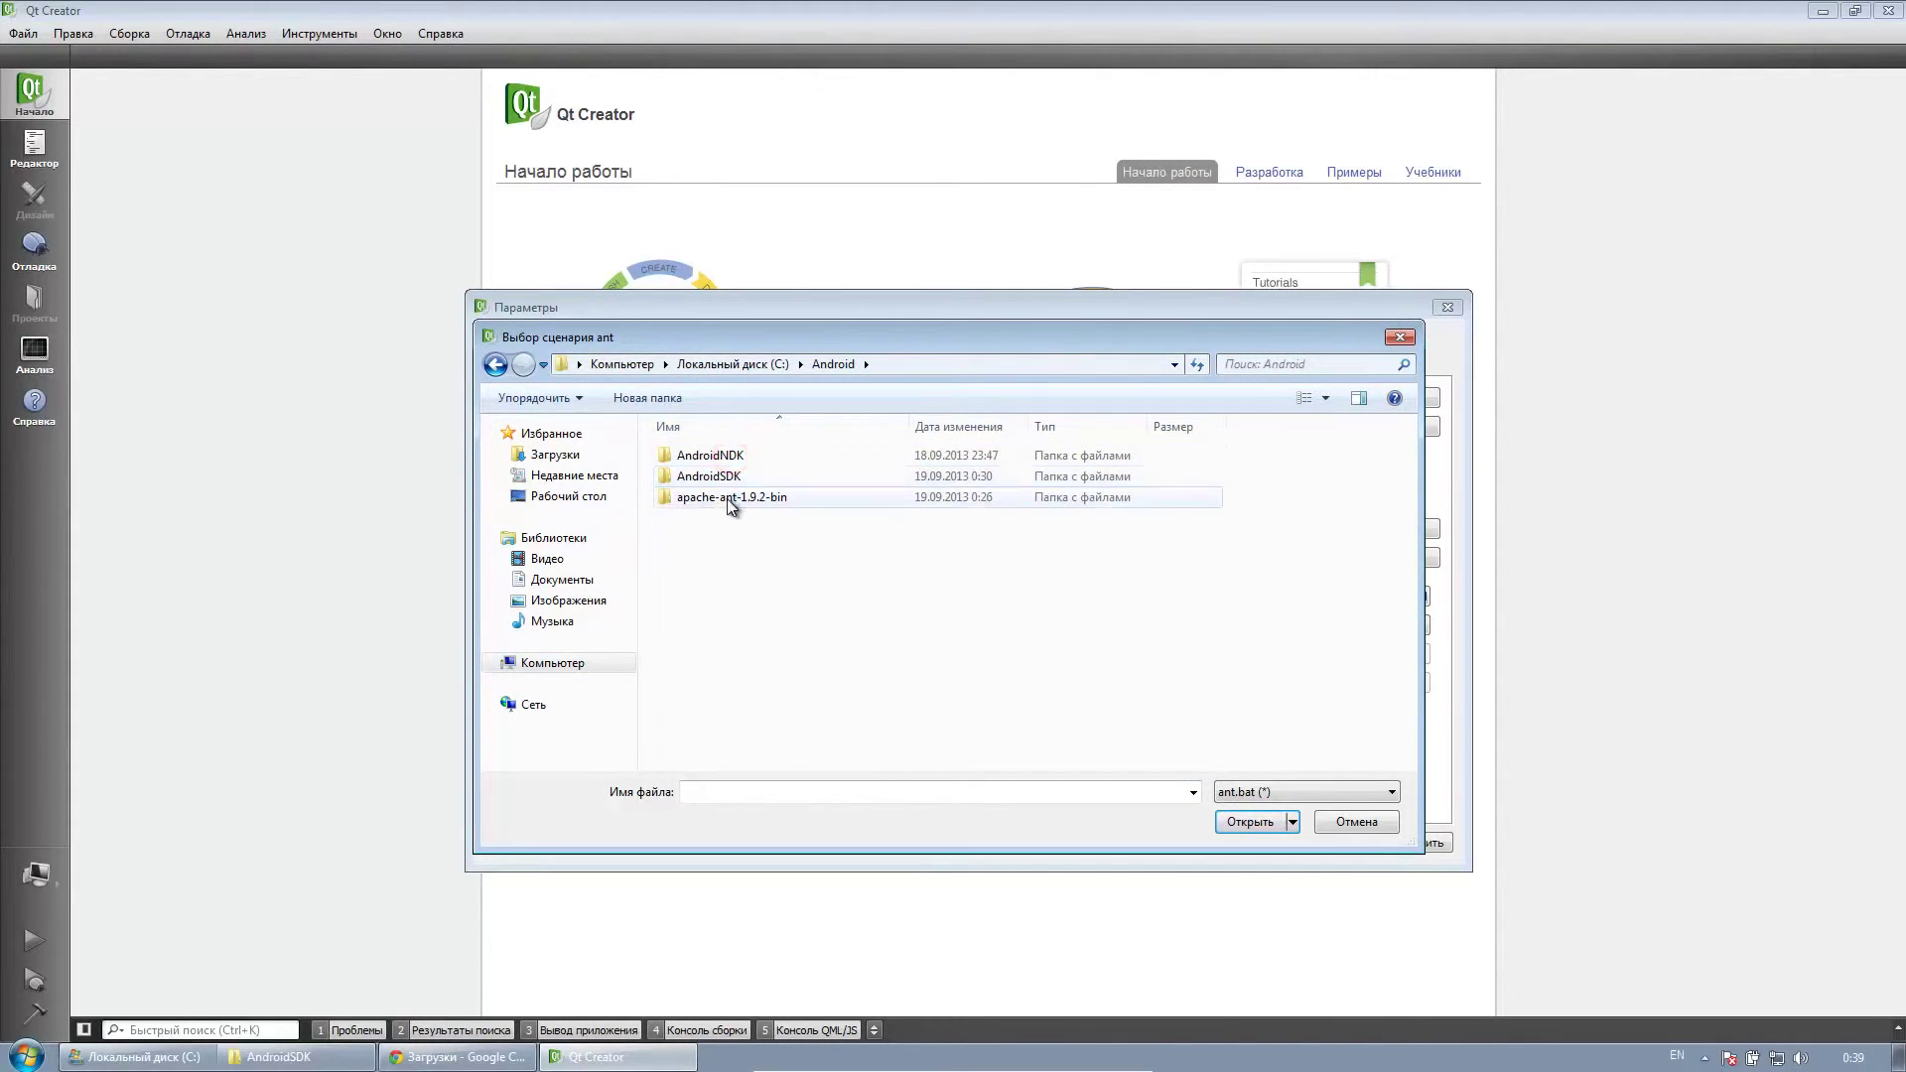
{"action": "left_click", "coordinate": [727, 499]}
{"action": "double_click", "coordinate": [725, 502]}
{"action": "double_click", "coordinate": [729, 463]}
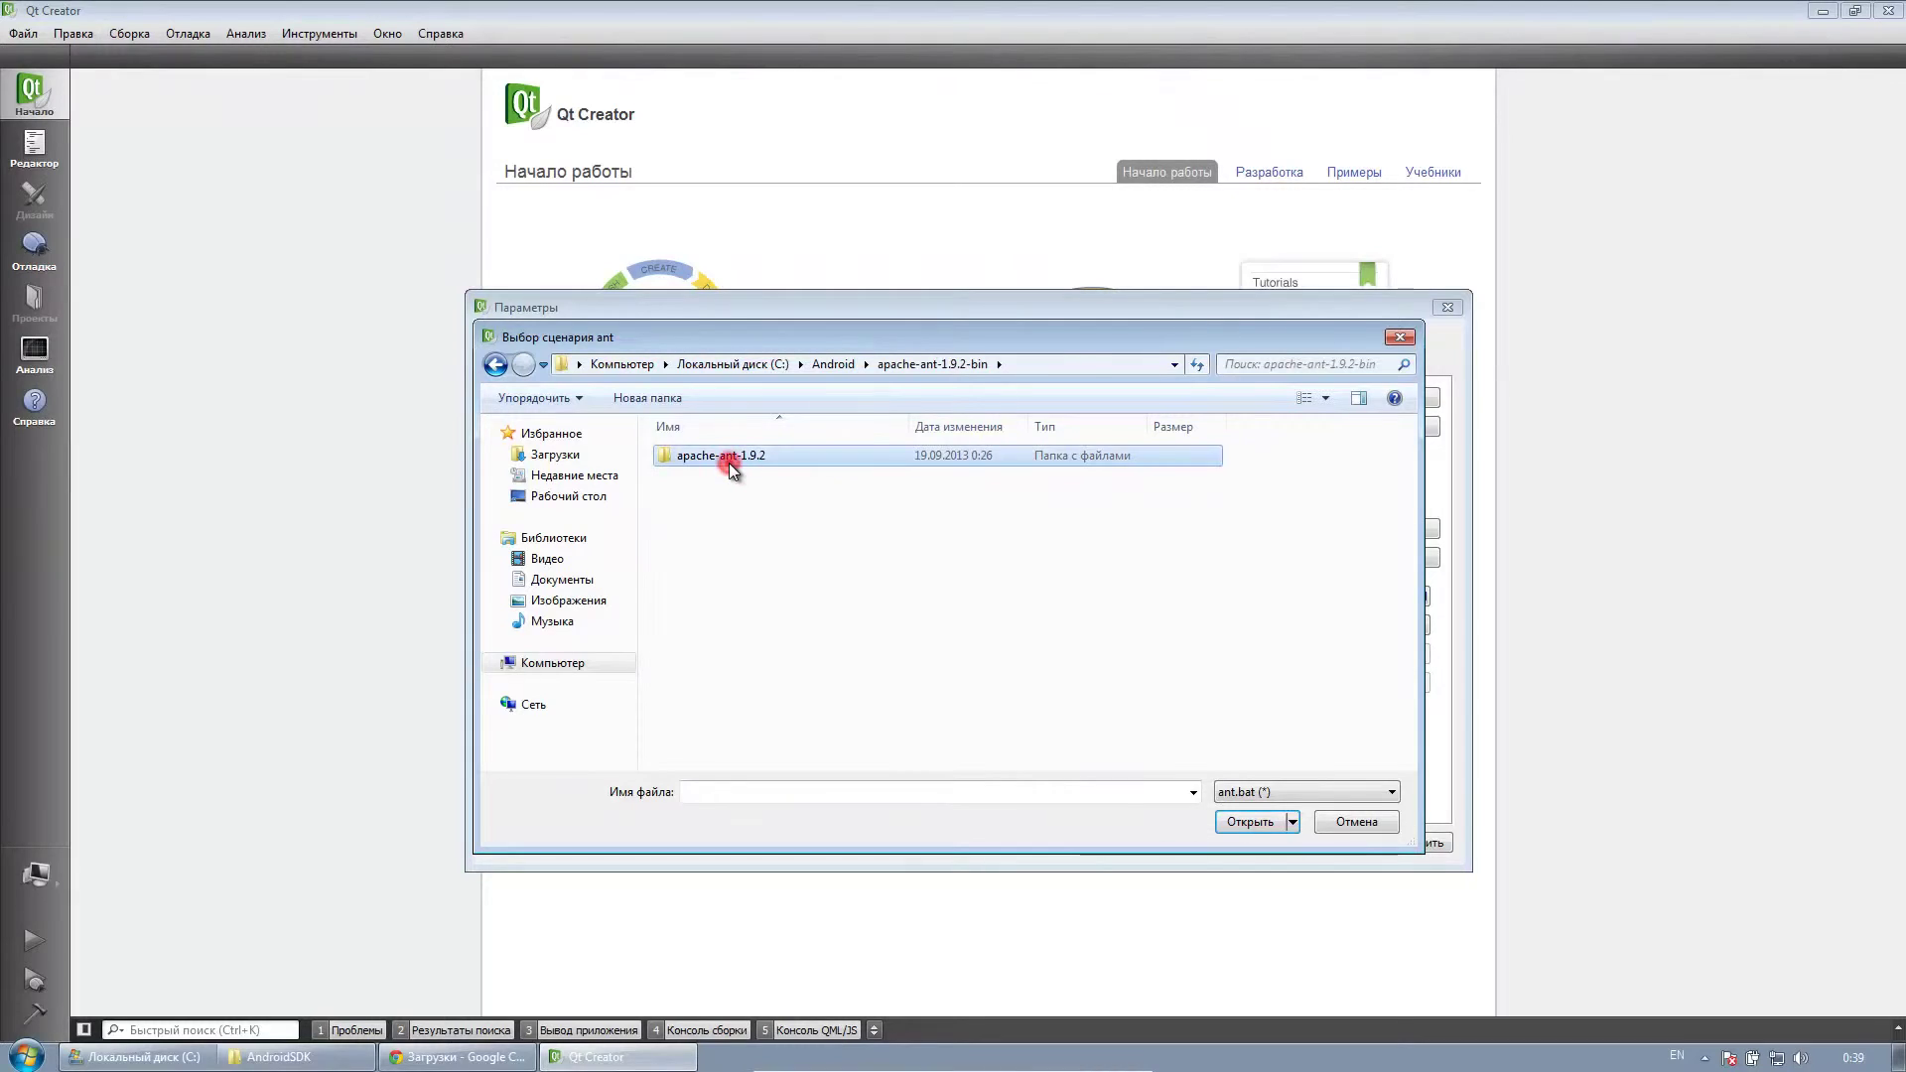
{"action": "double_click", "coordinate": [729, 463]}
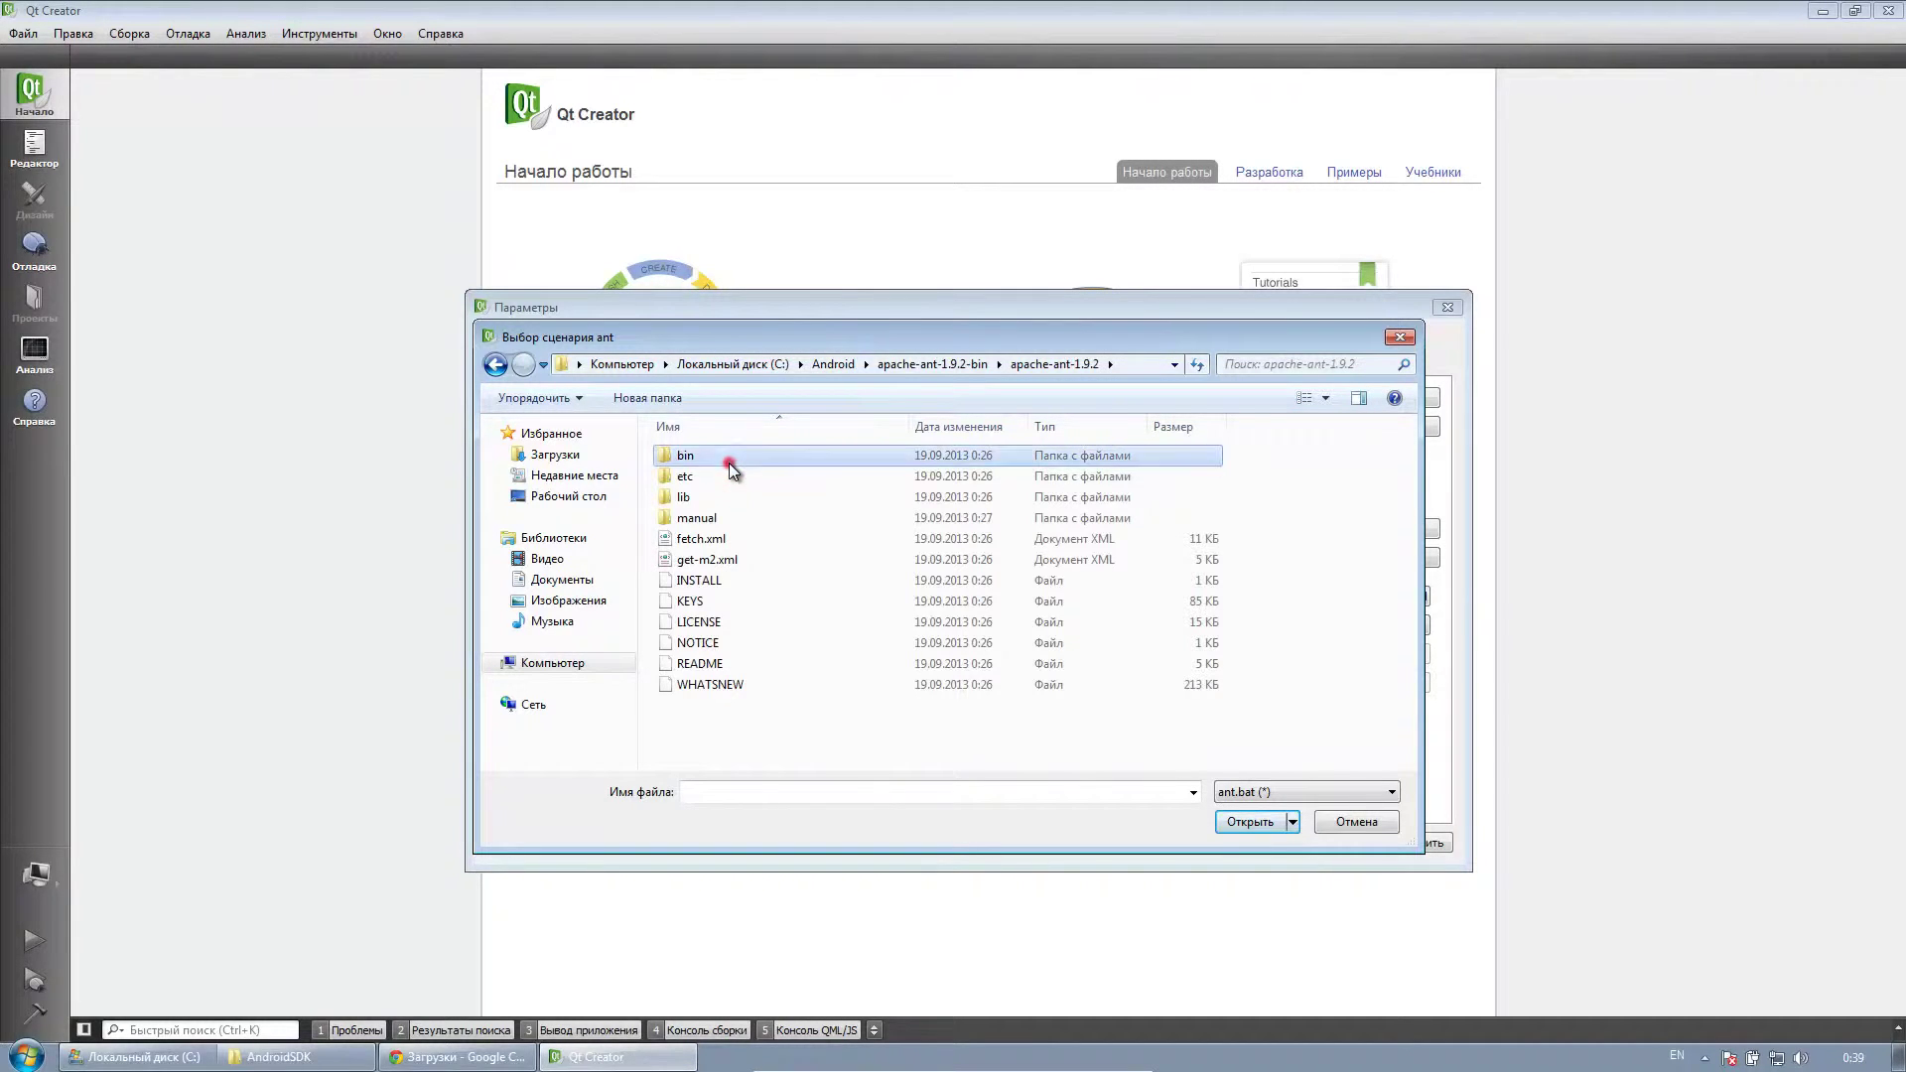
{"action": "left_click", "coordinate": [731, 477]}
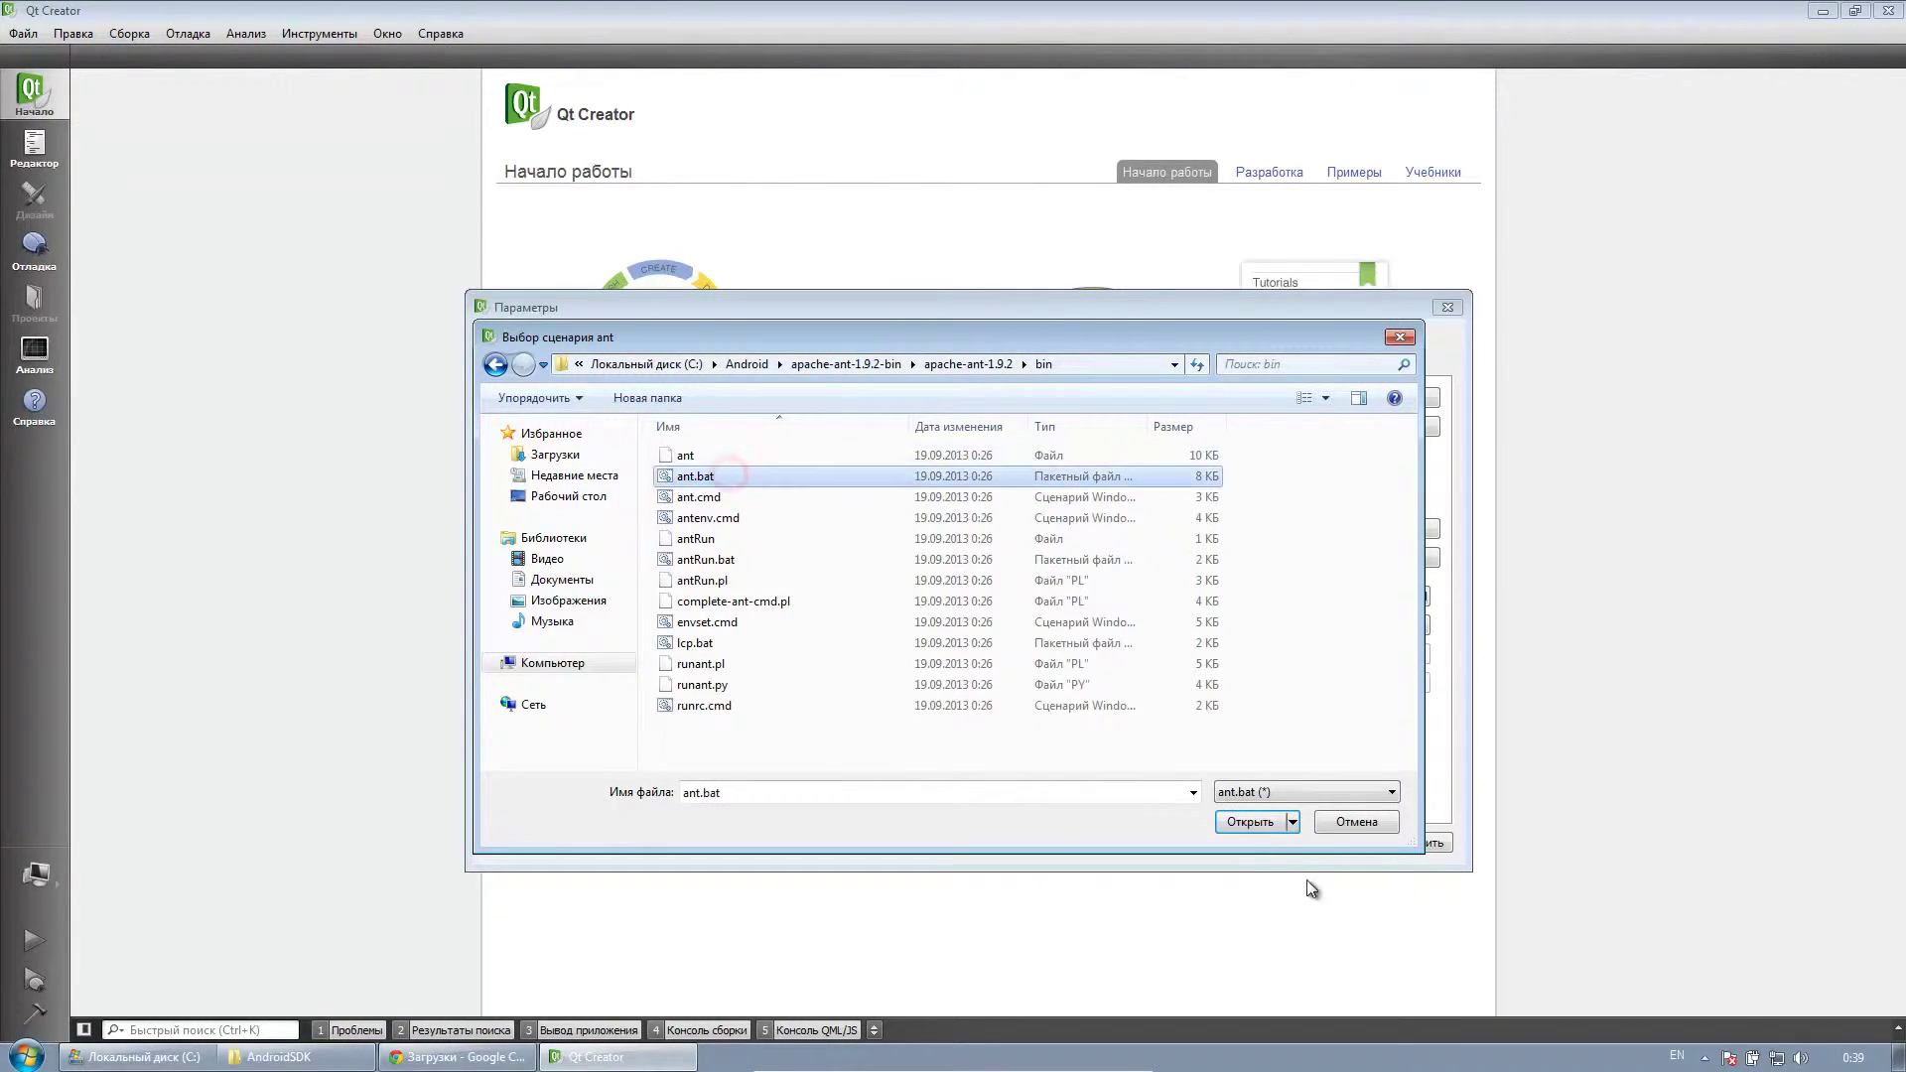
{"action": "left_click", "coordinate": [1253, 822]}
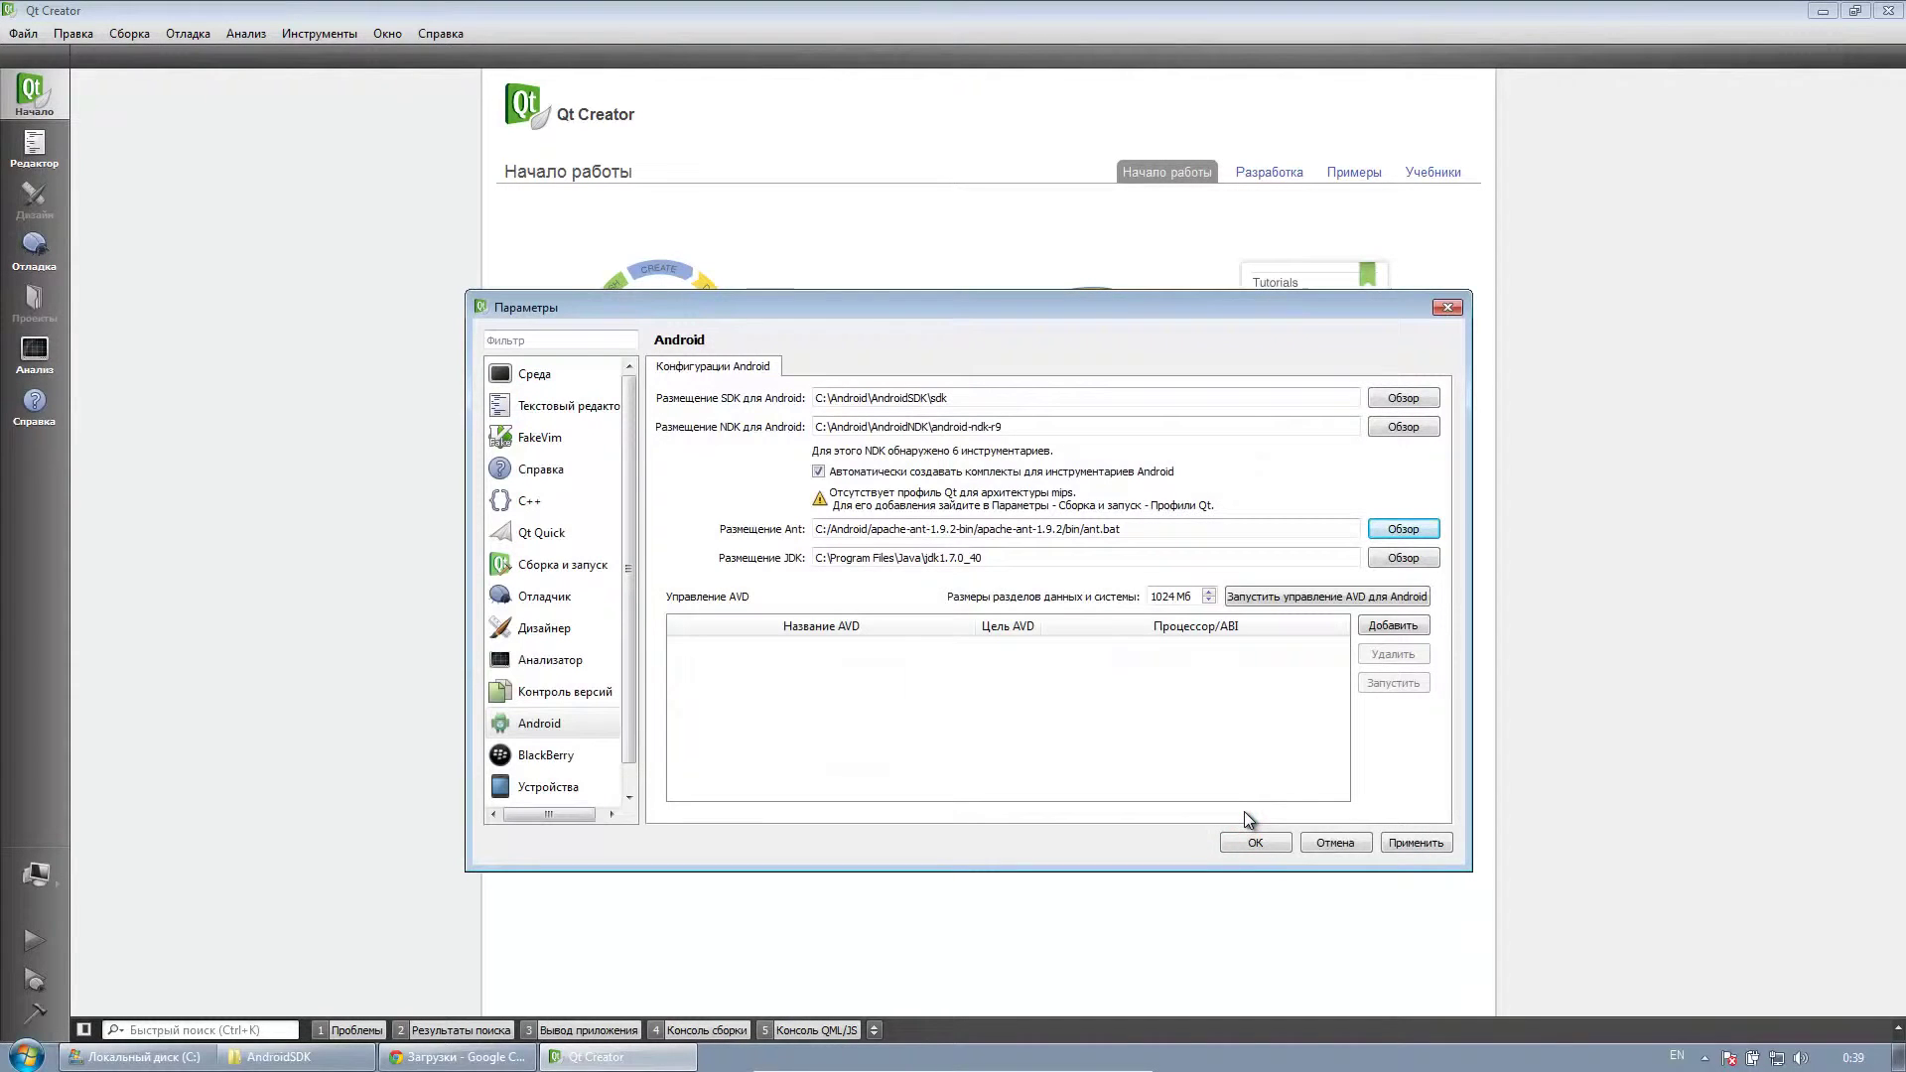
{"action": "left_click", "coordinate": [1405, 842]}
- Check the Build and Run category again for Android kits, Qt versions and compilers
{"action": "left_click", "coordinate": [598, 568]}
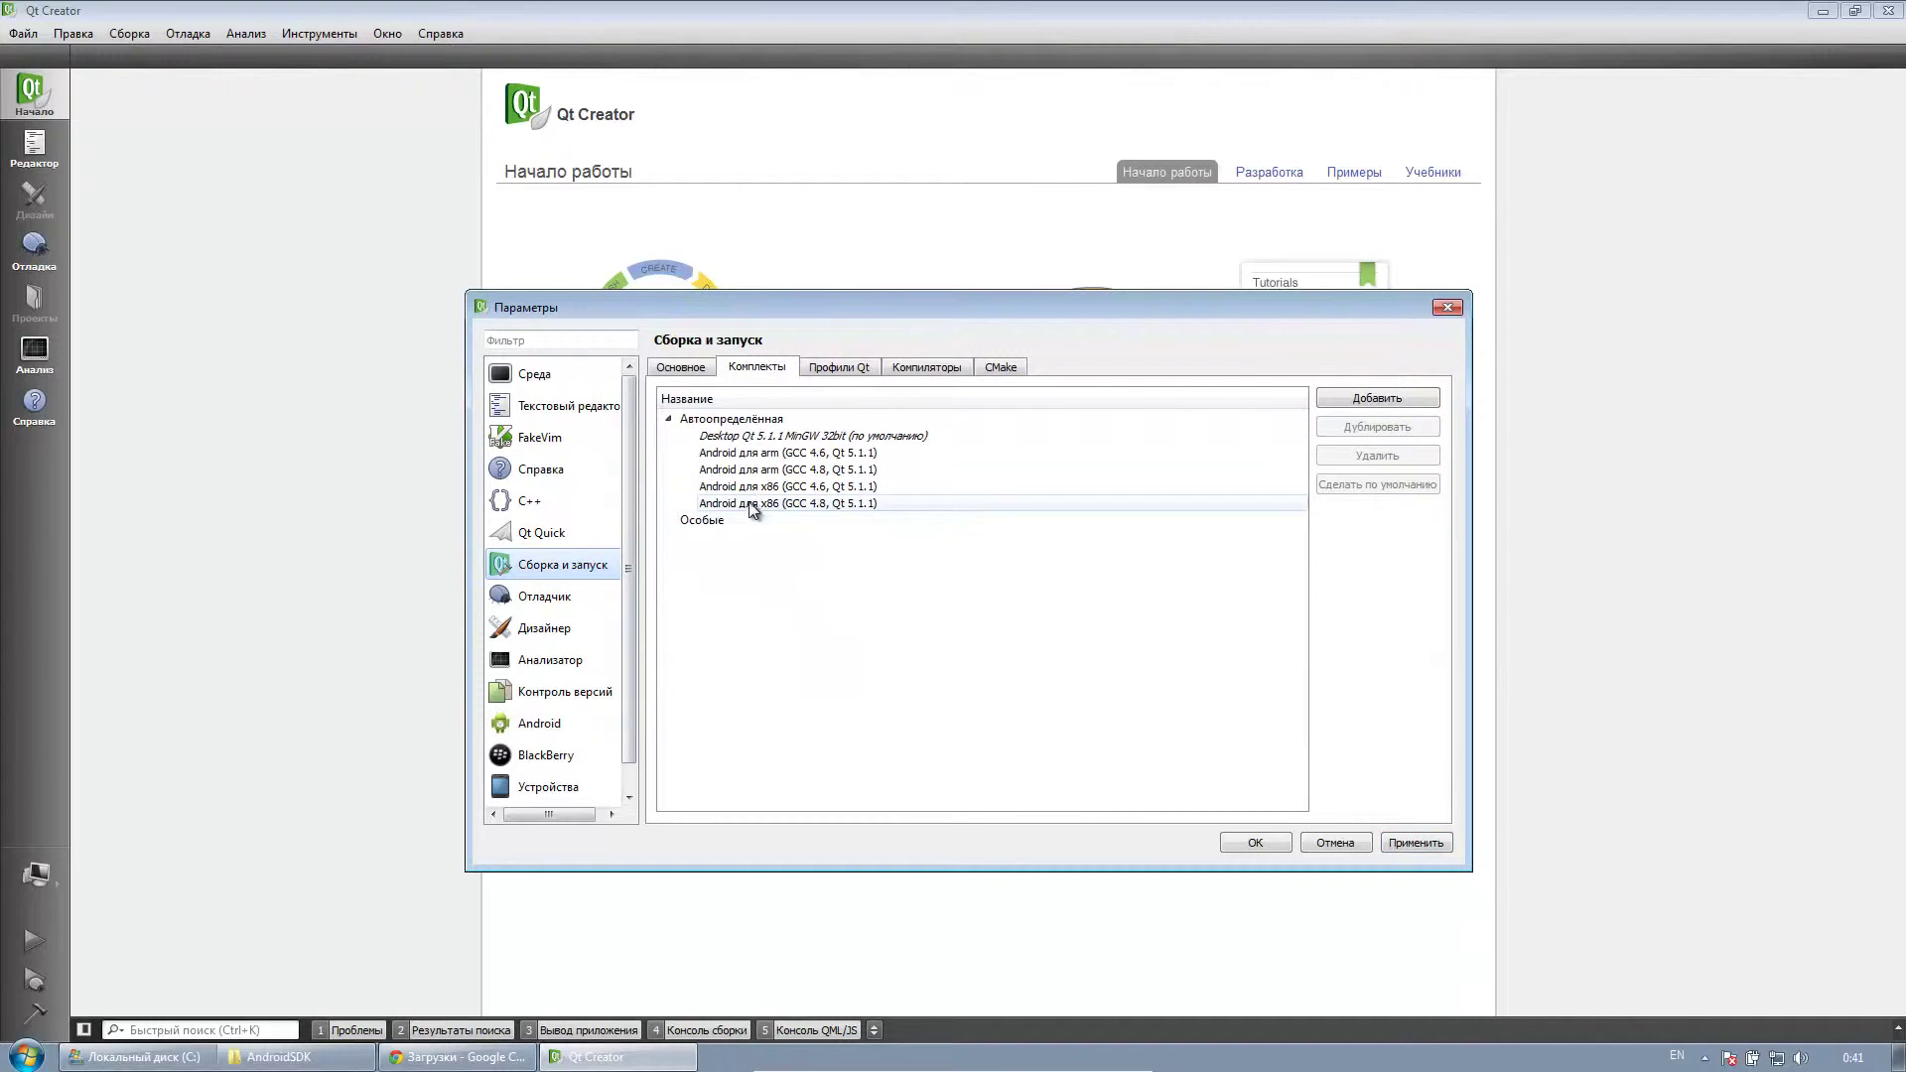
{"action": "left_click", "coordinate": [826, 371]}
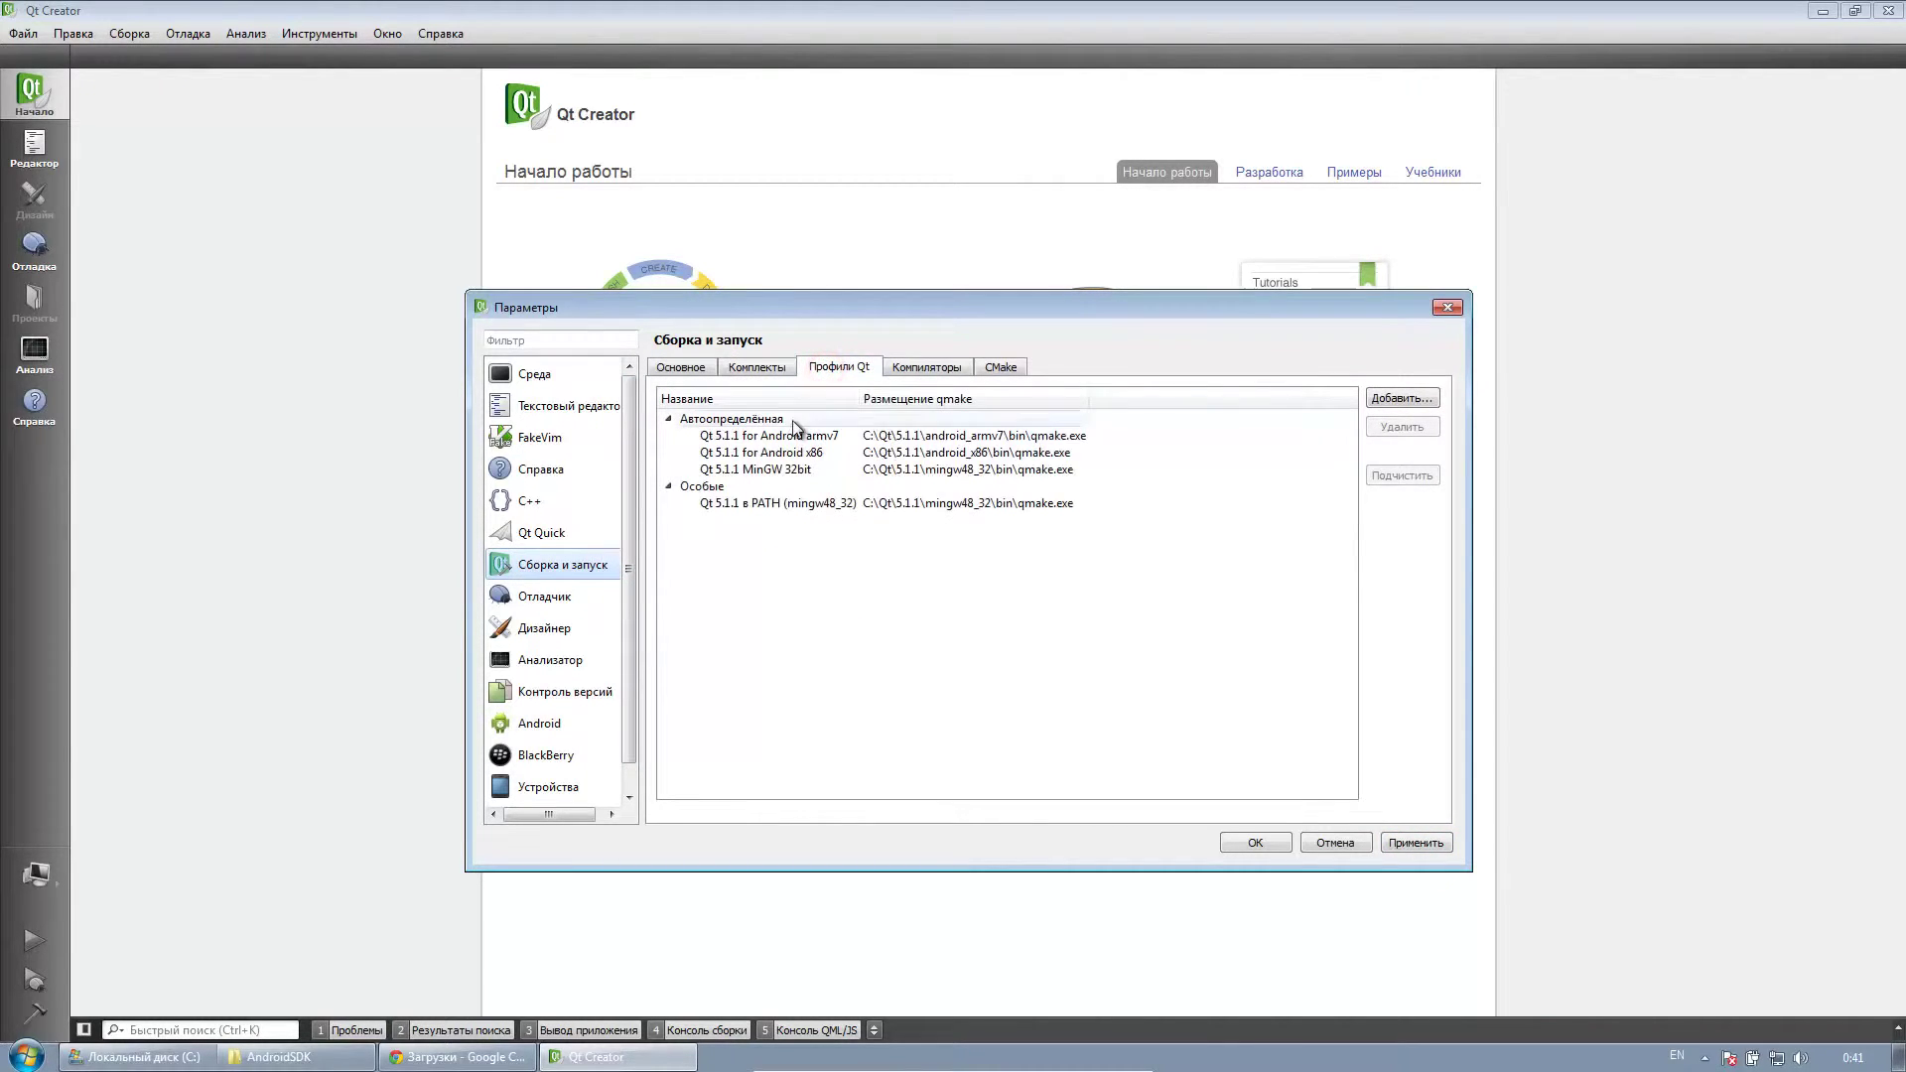
{"action": "left_click", "coordinate": [912, 371]}
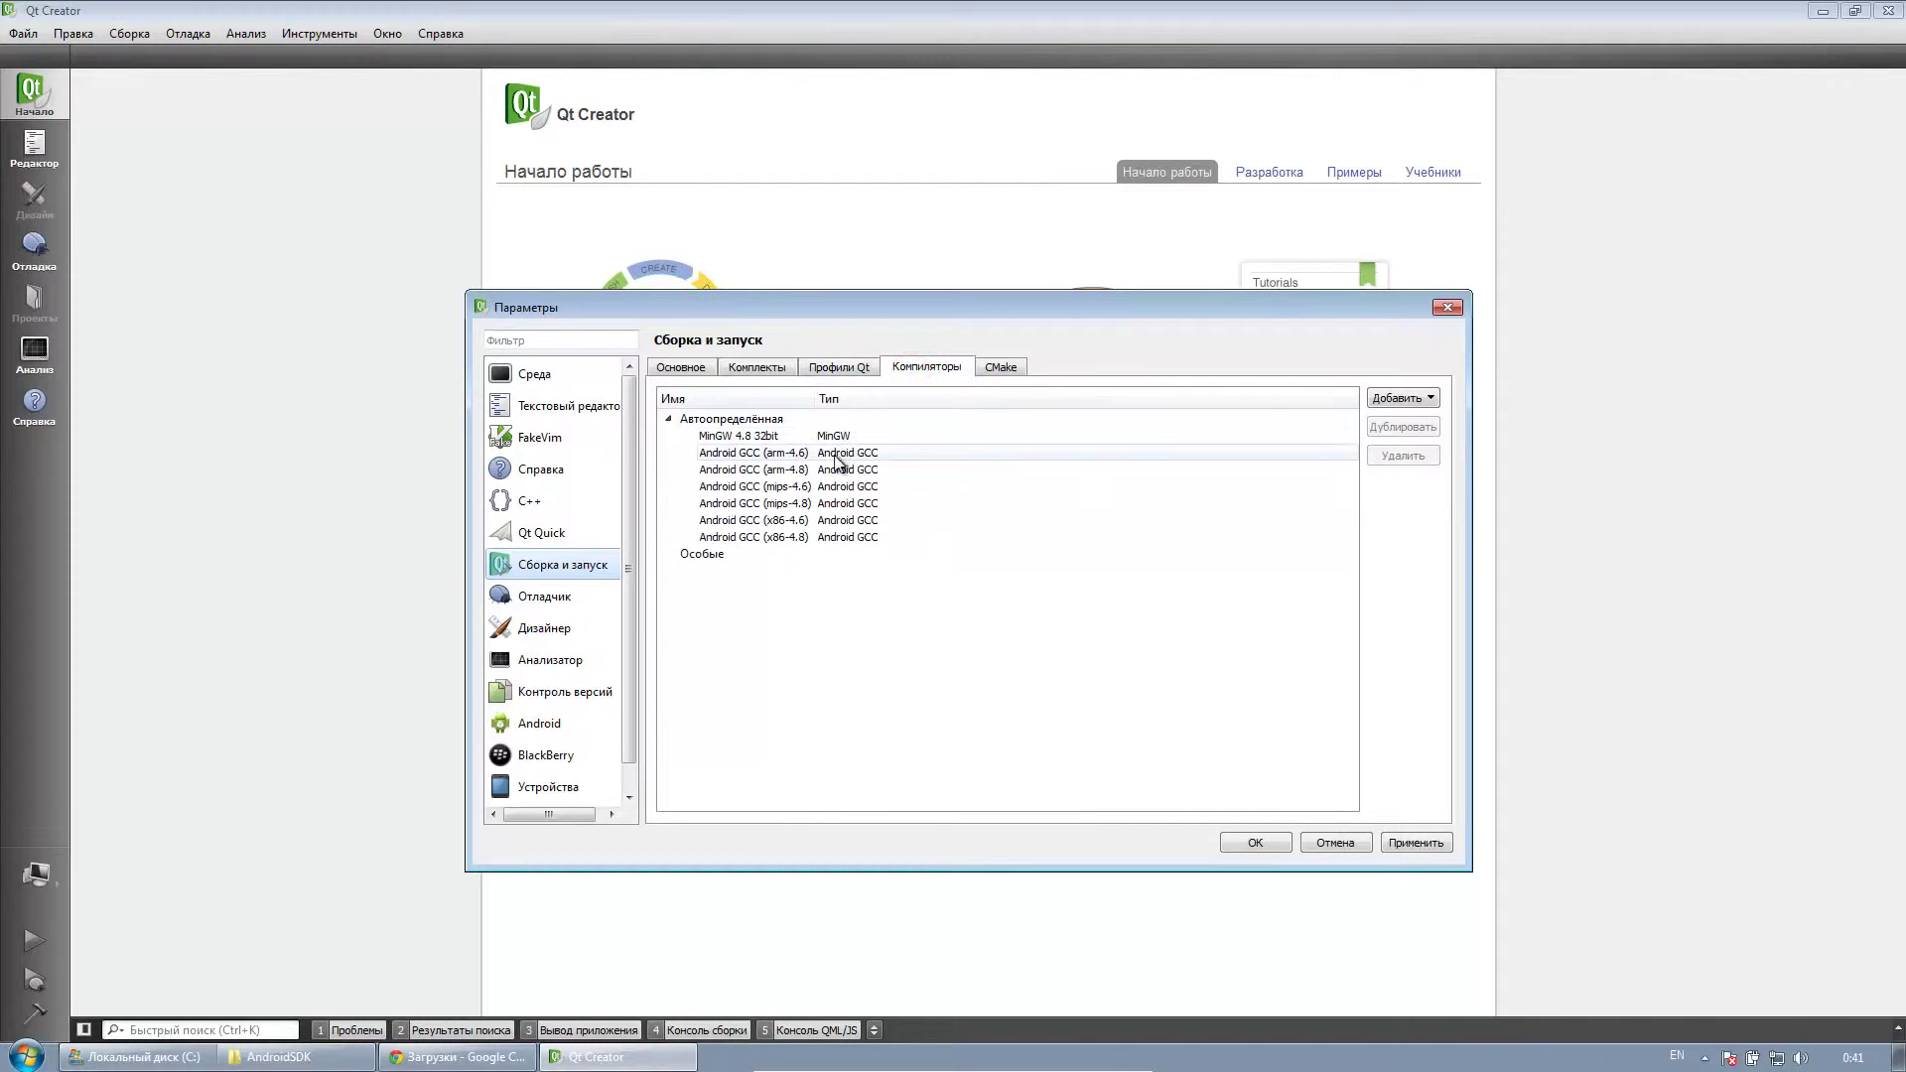
{"action": "left_click", "coordinate": [775, 371]}
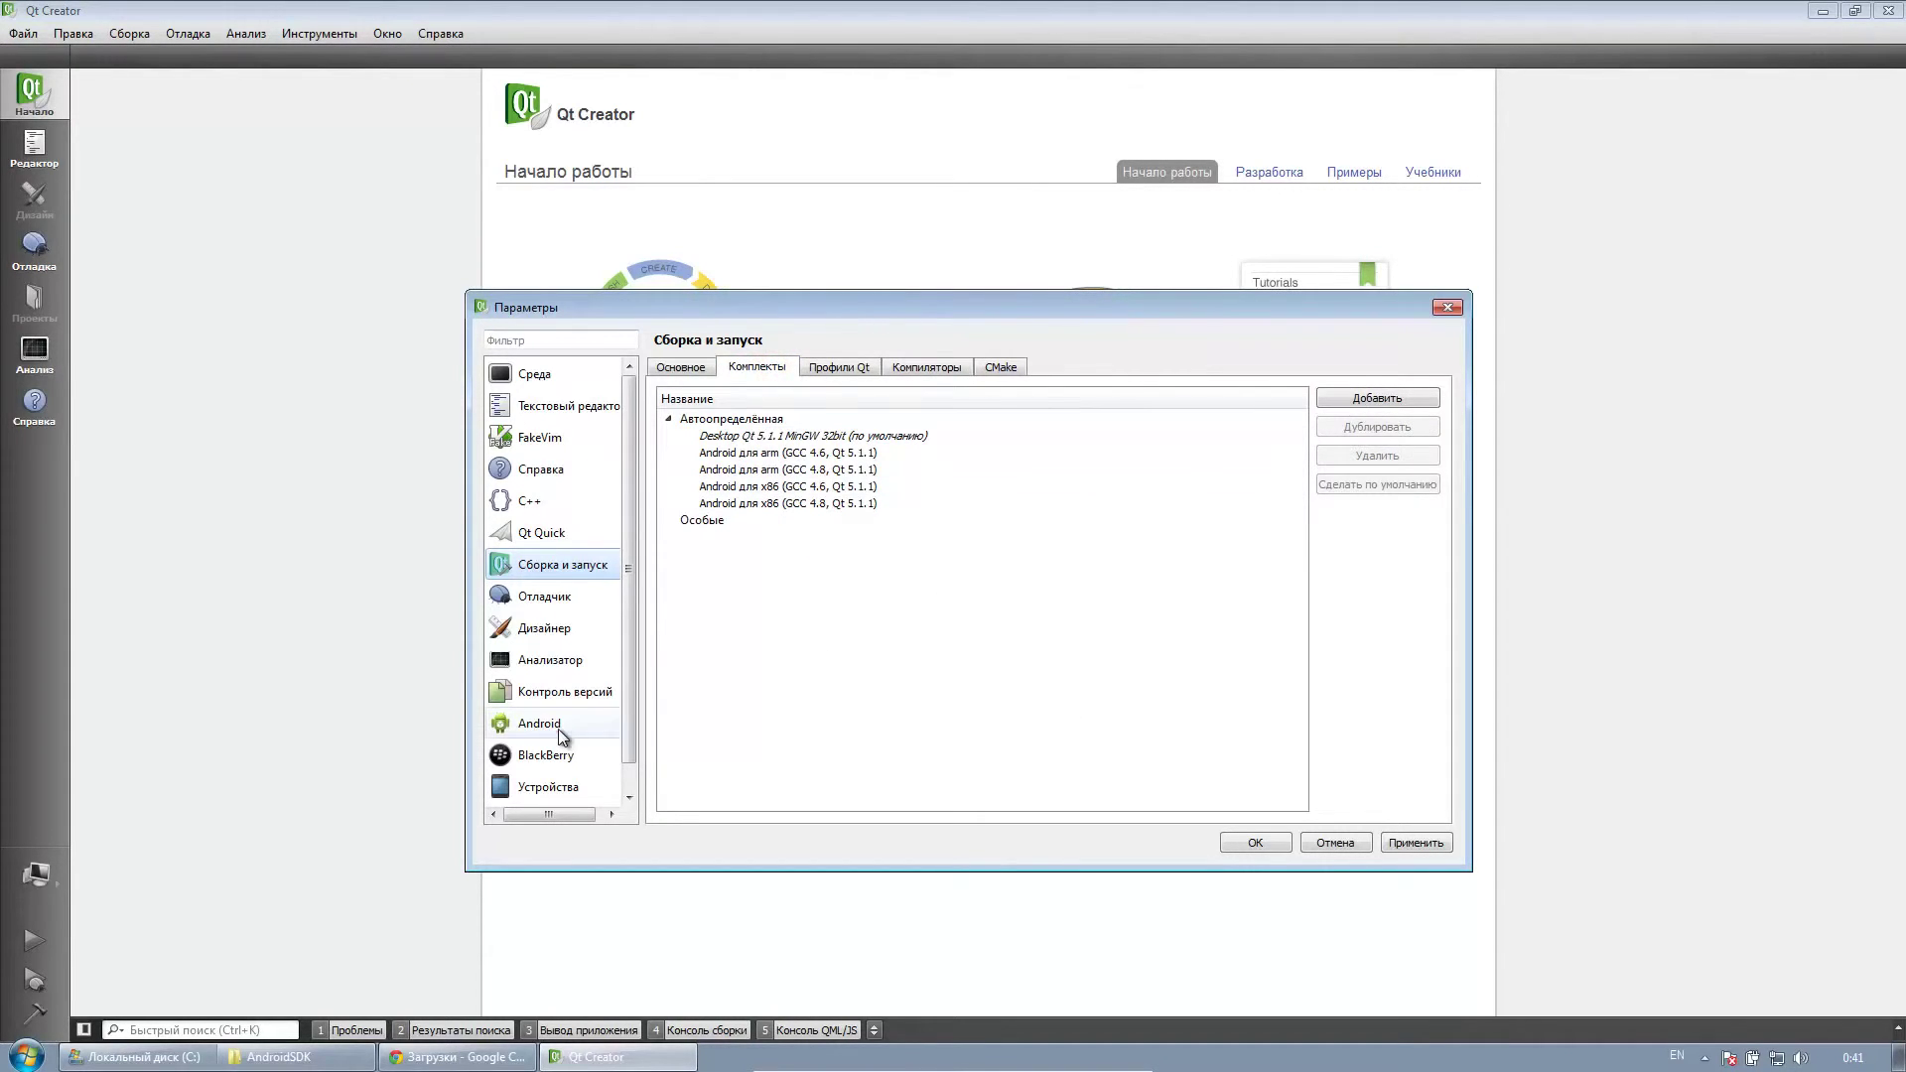
- Launch the Android Virtual Device Manager from the Android options and display its device definitions
{"action": "left_click", "coordinate": [555, 726]}
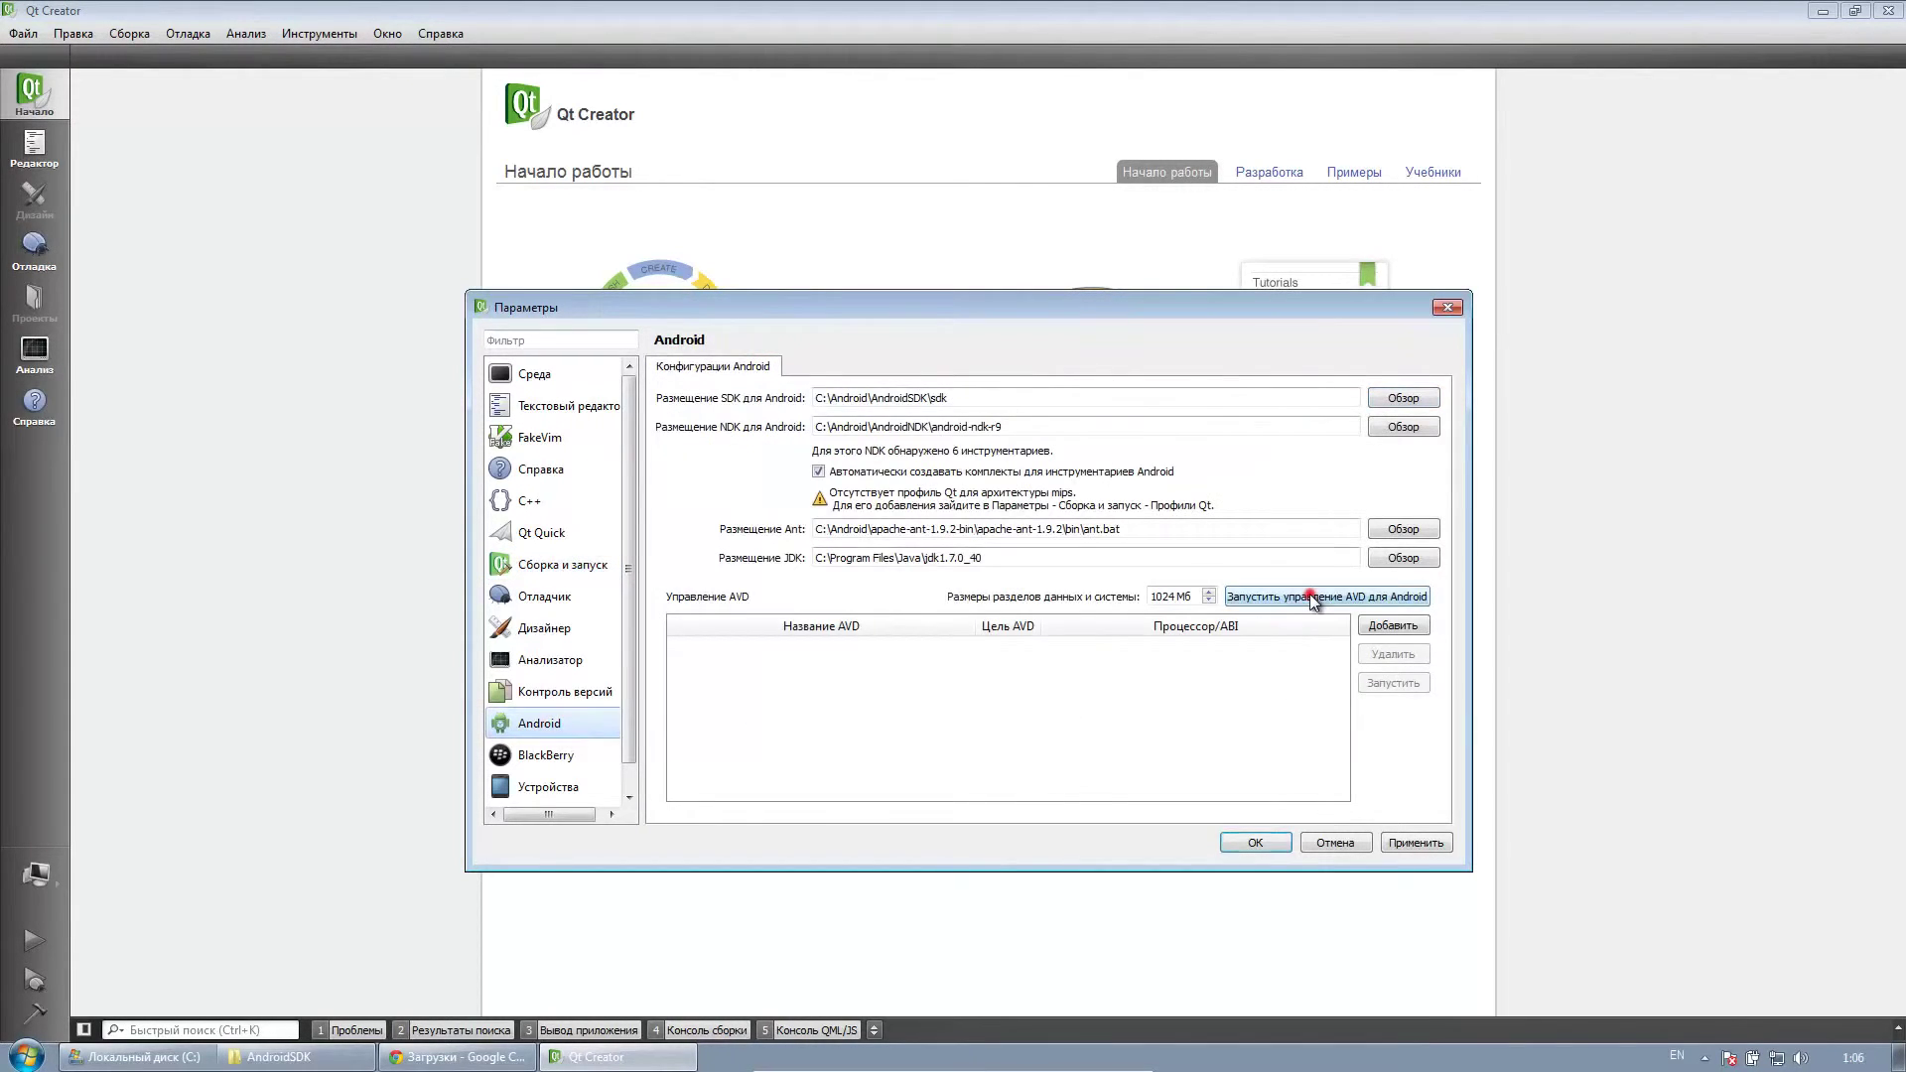
{"action": "left_click", "coordinate": [1310, 598]}
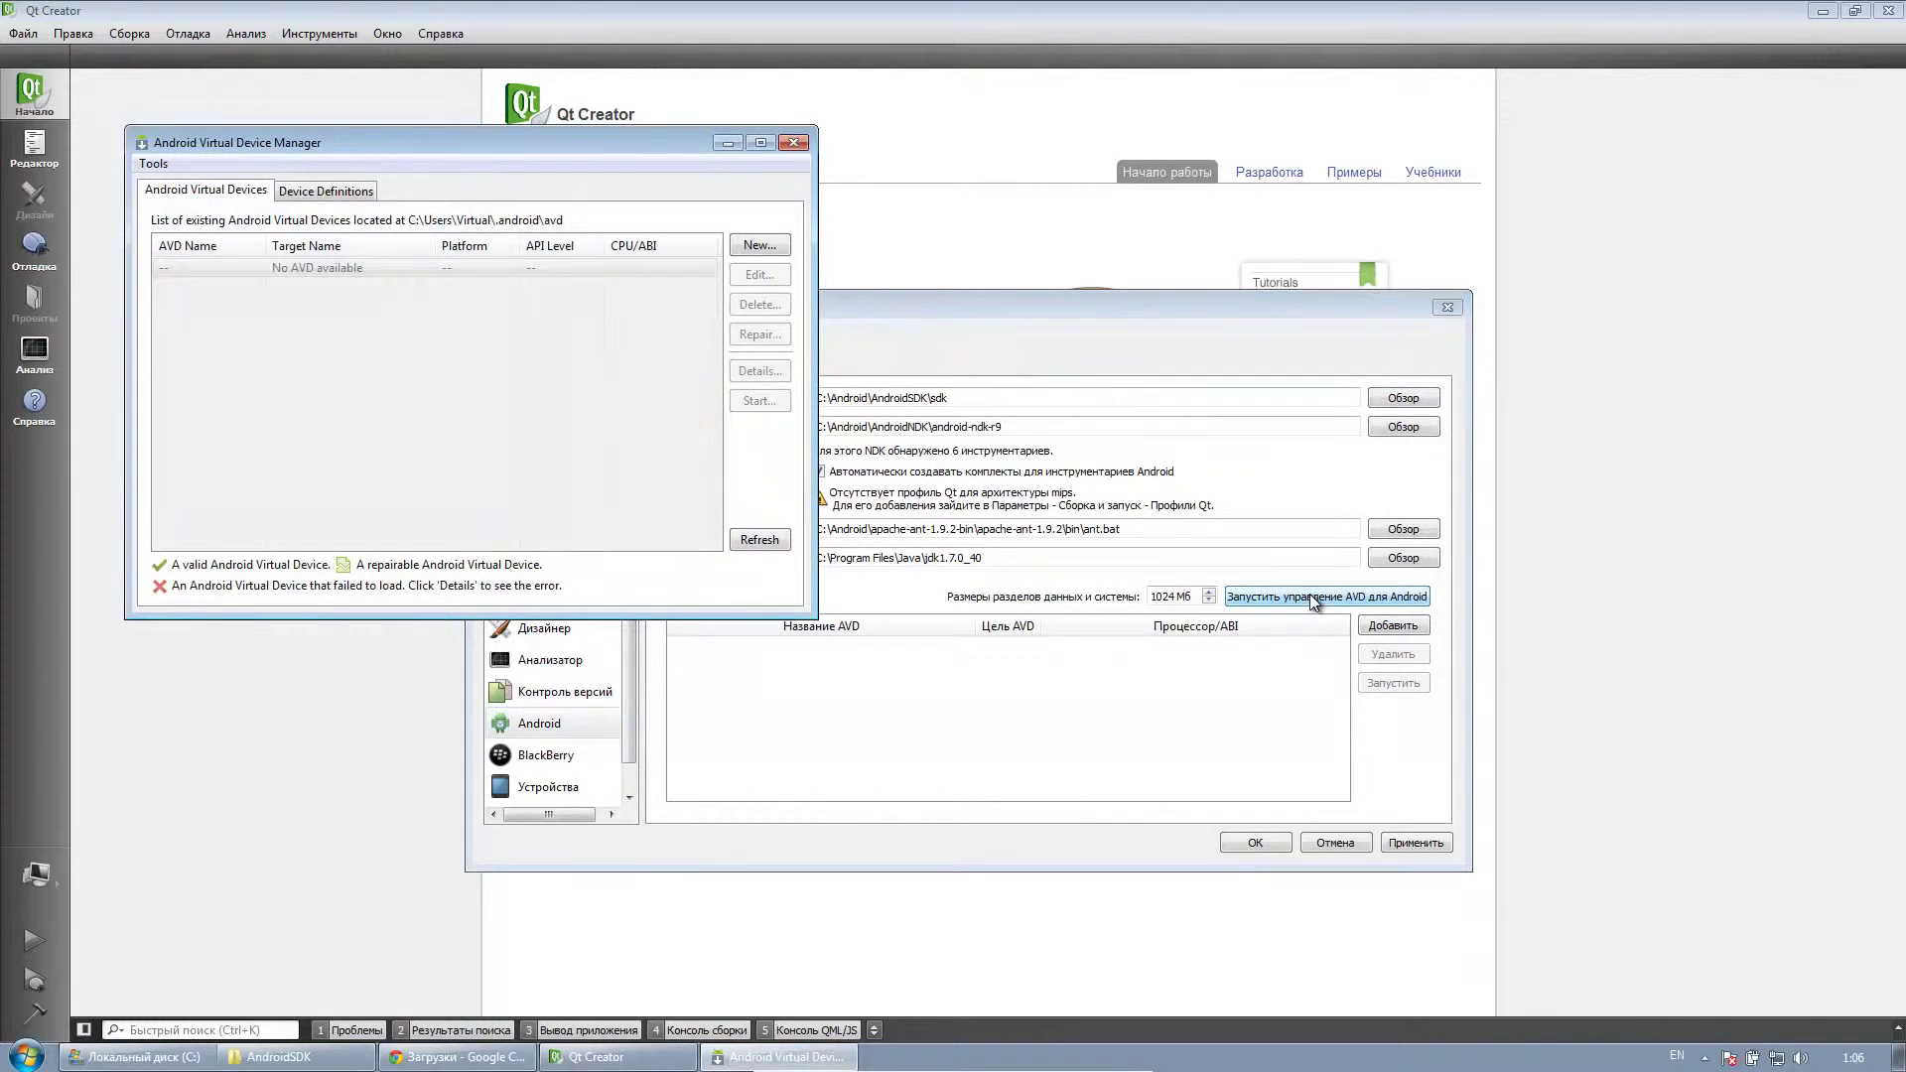
{"action": "left_click", "coordinate": [353, 192]}
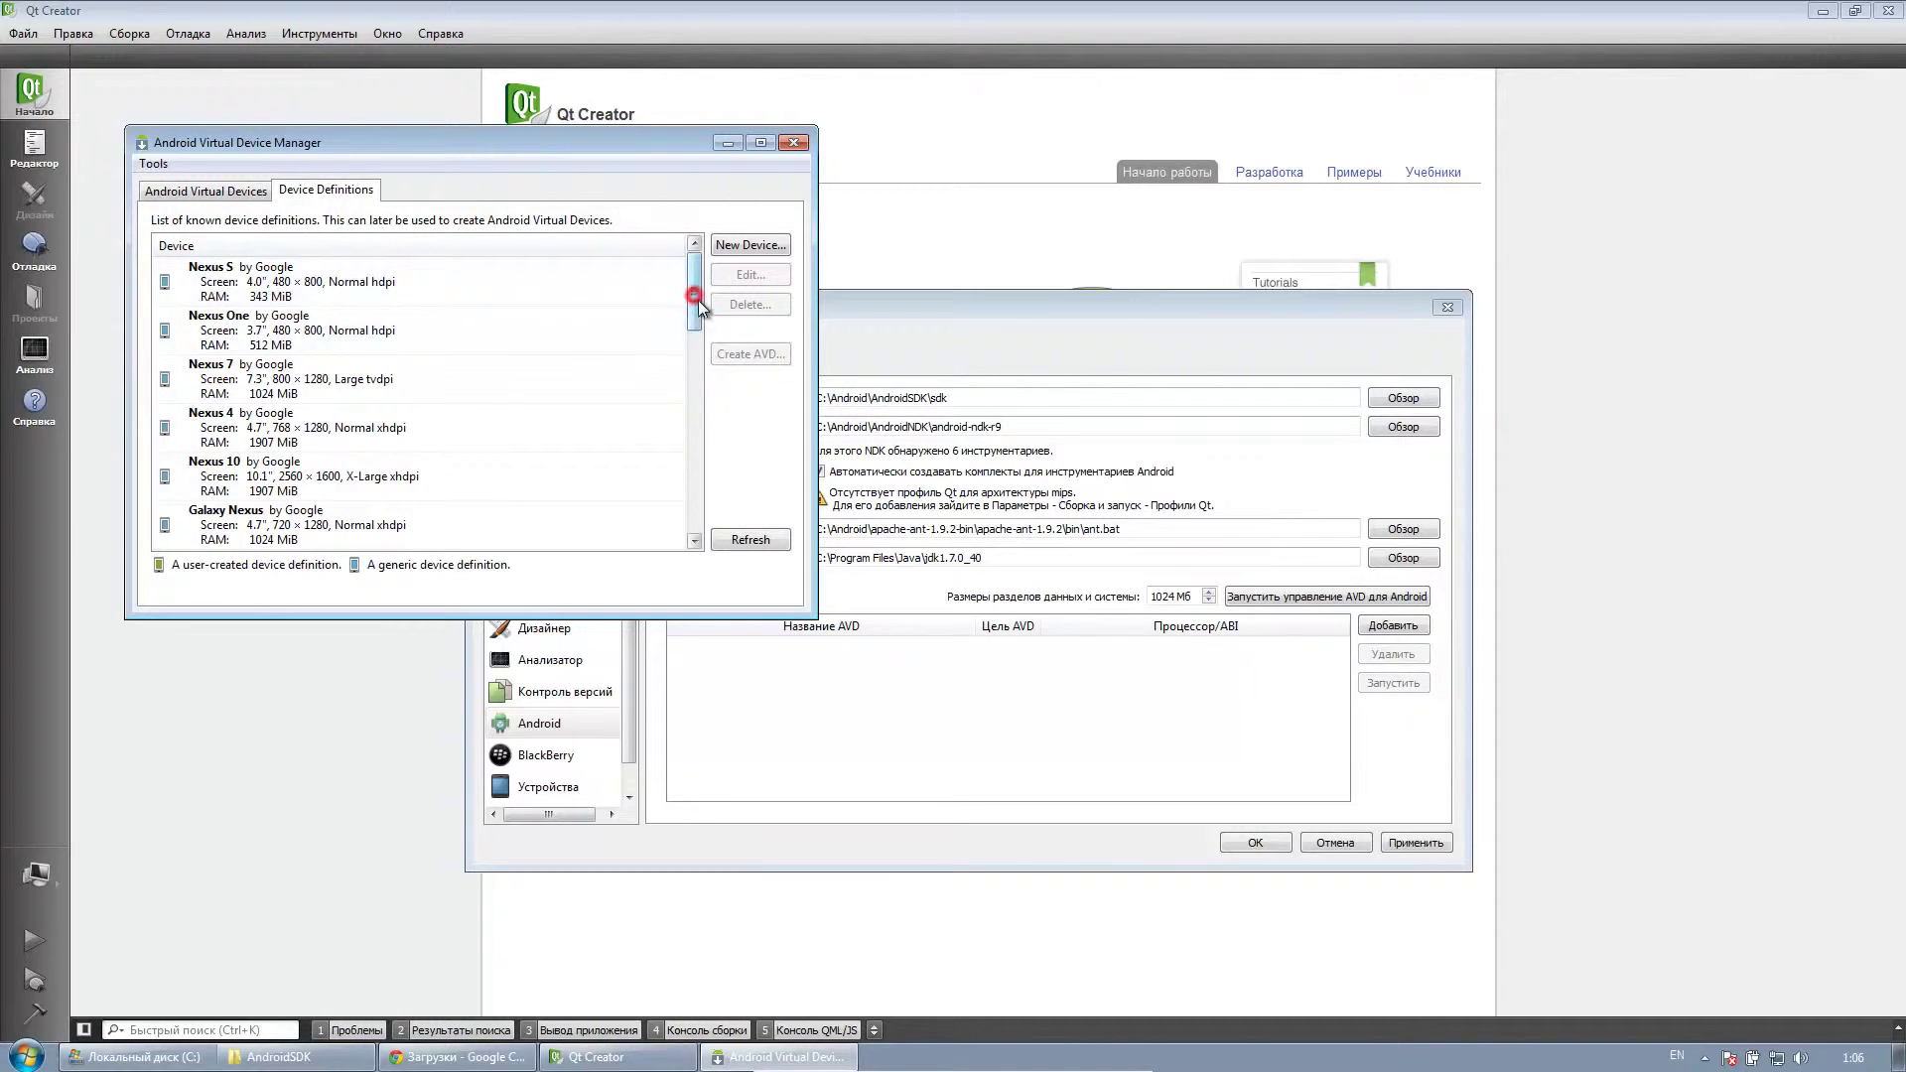
{"action": "mouse_move", "coordinate": [699, 299]}
{"action": "left_mouse_down"}
{"action": "mouse_move", "coordinate": [701, 503]}
{"action": "mouse_move", "coordinate": [695, 266]}
{"action": "left_mouse_up"}
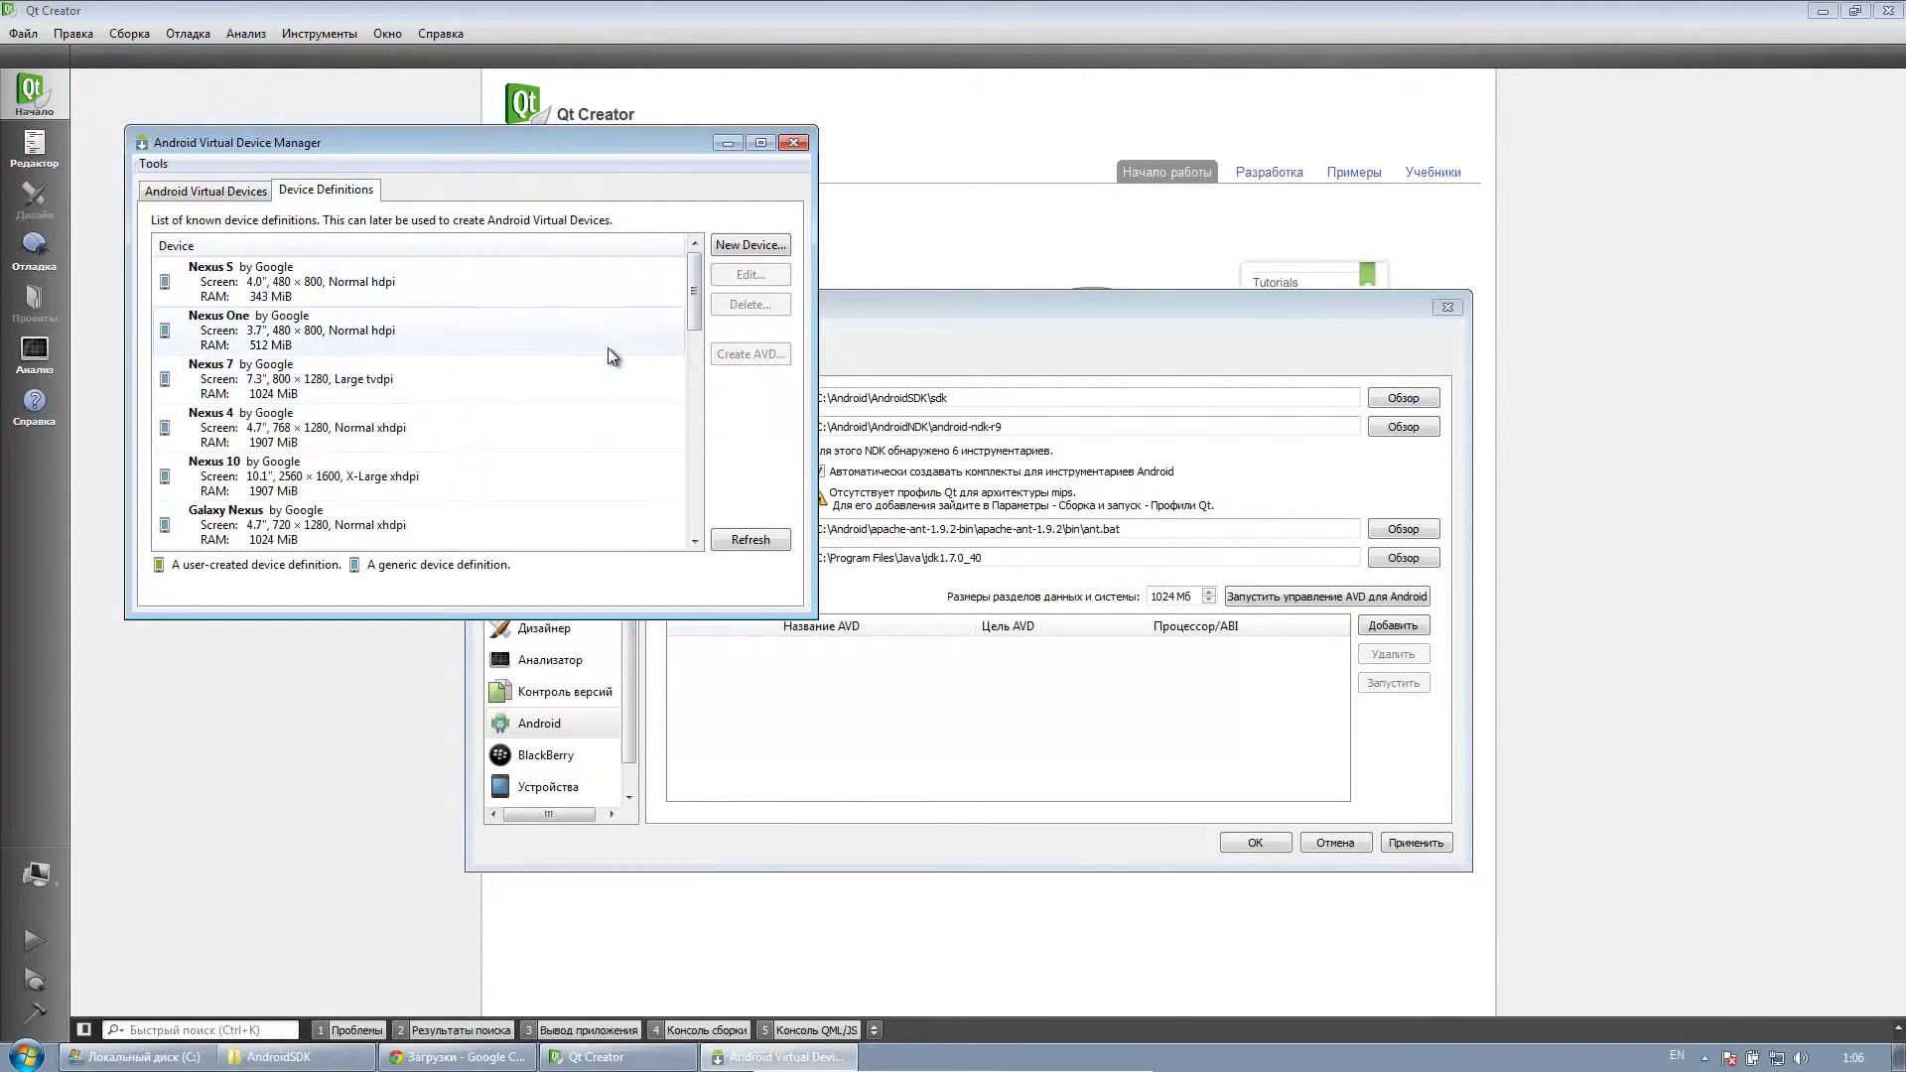
- Create an Android virtual device from the Nexus S definition with target Android 4.3 - API Level 18 and the ARM (armeabi-v7a) CPU
{"action": "left_click", "coordinate": [605, 304]}
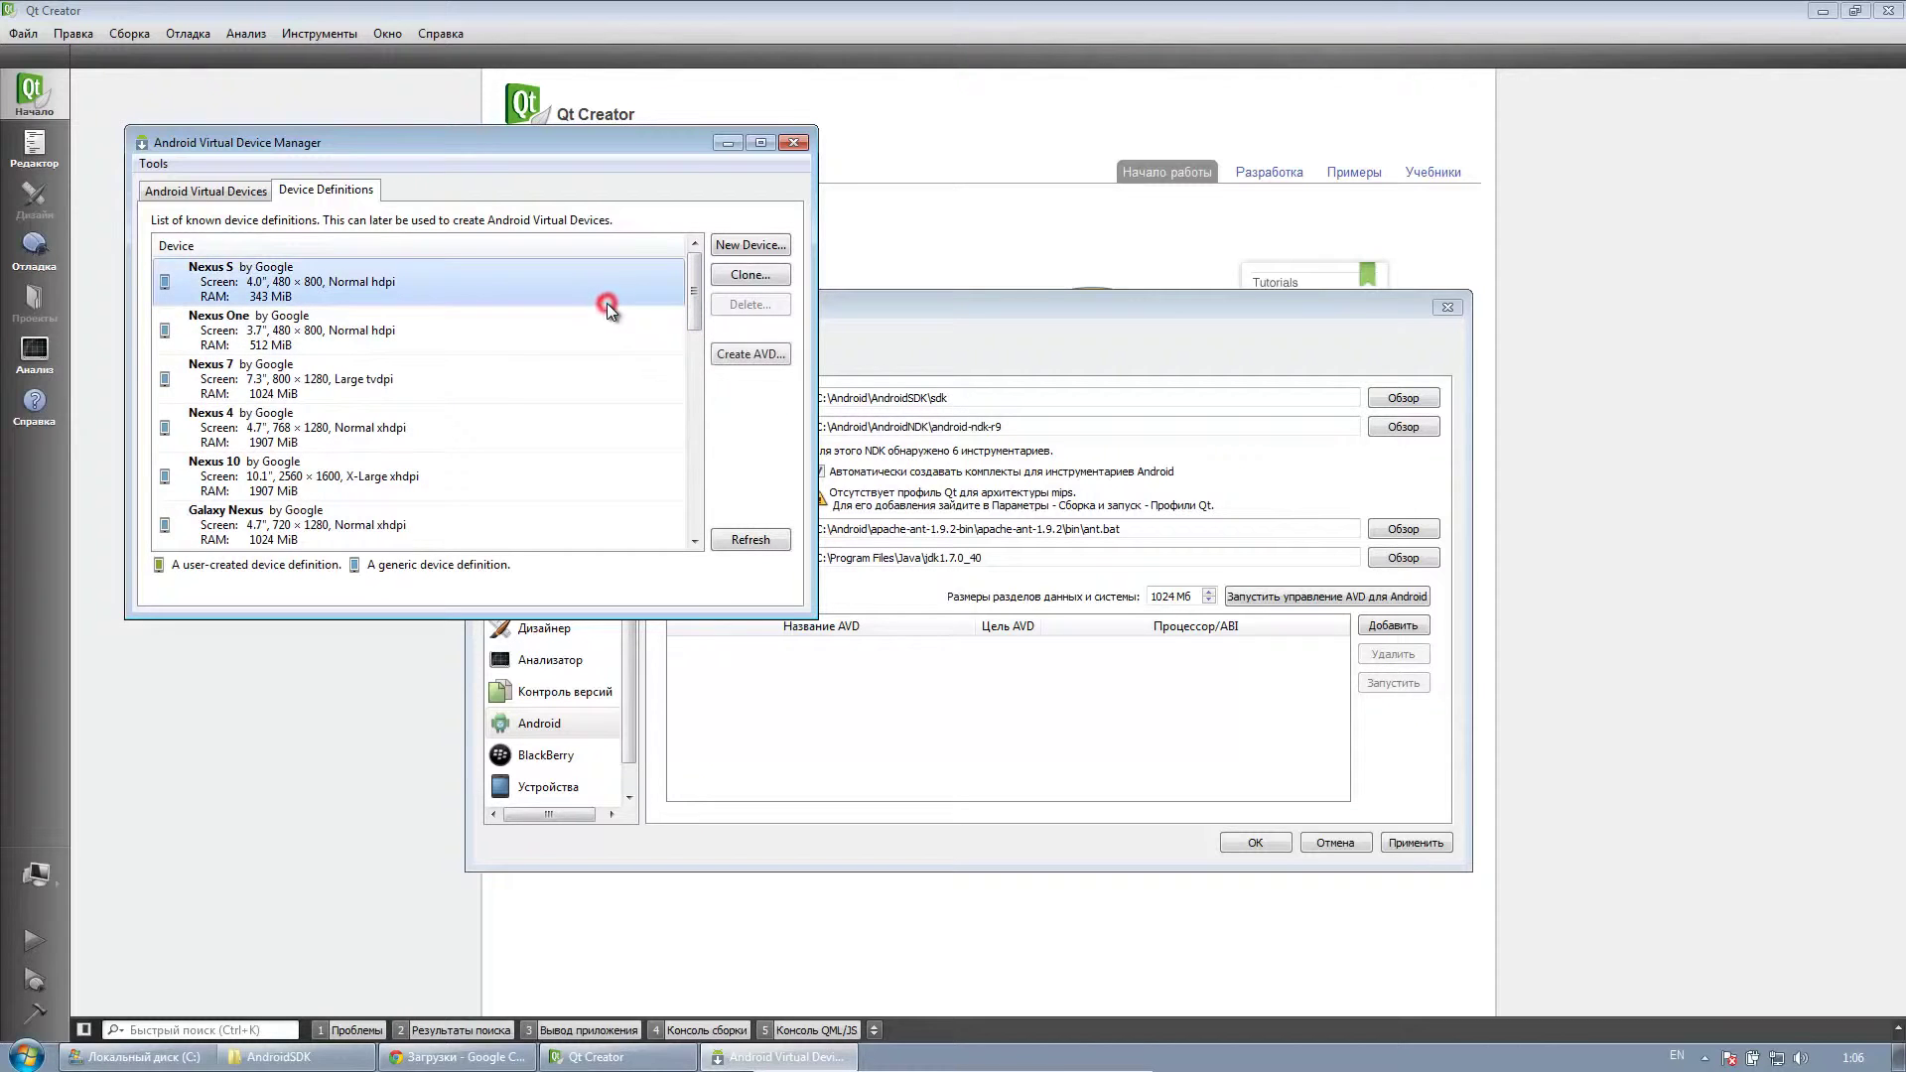
{"action": "left_click", "coordinate": [746, 354]}
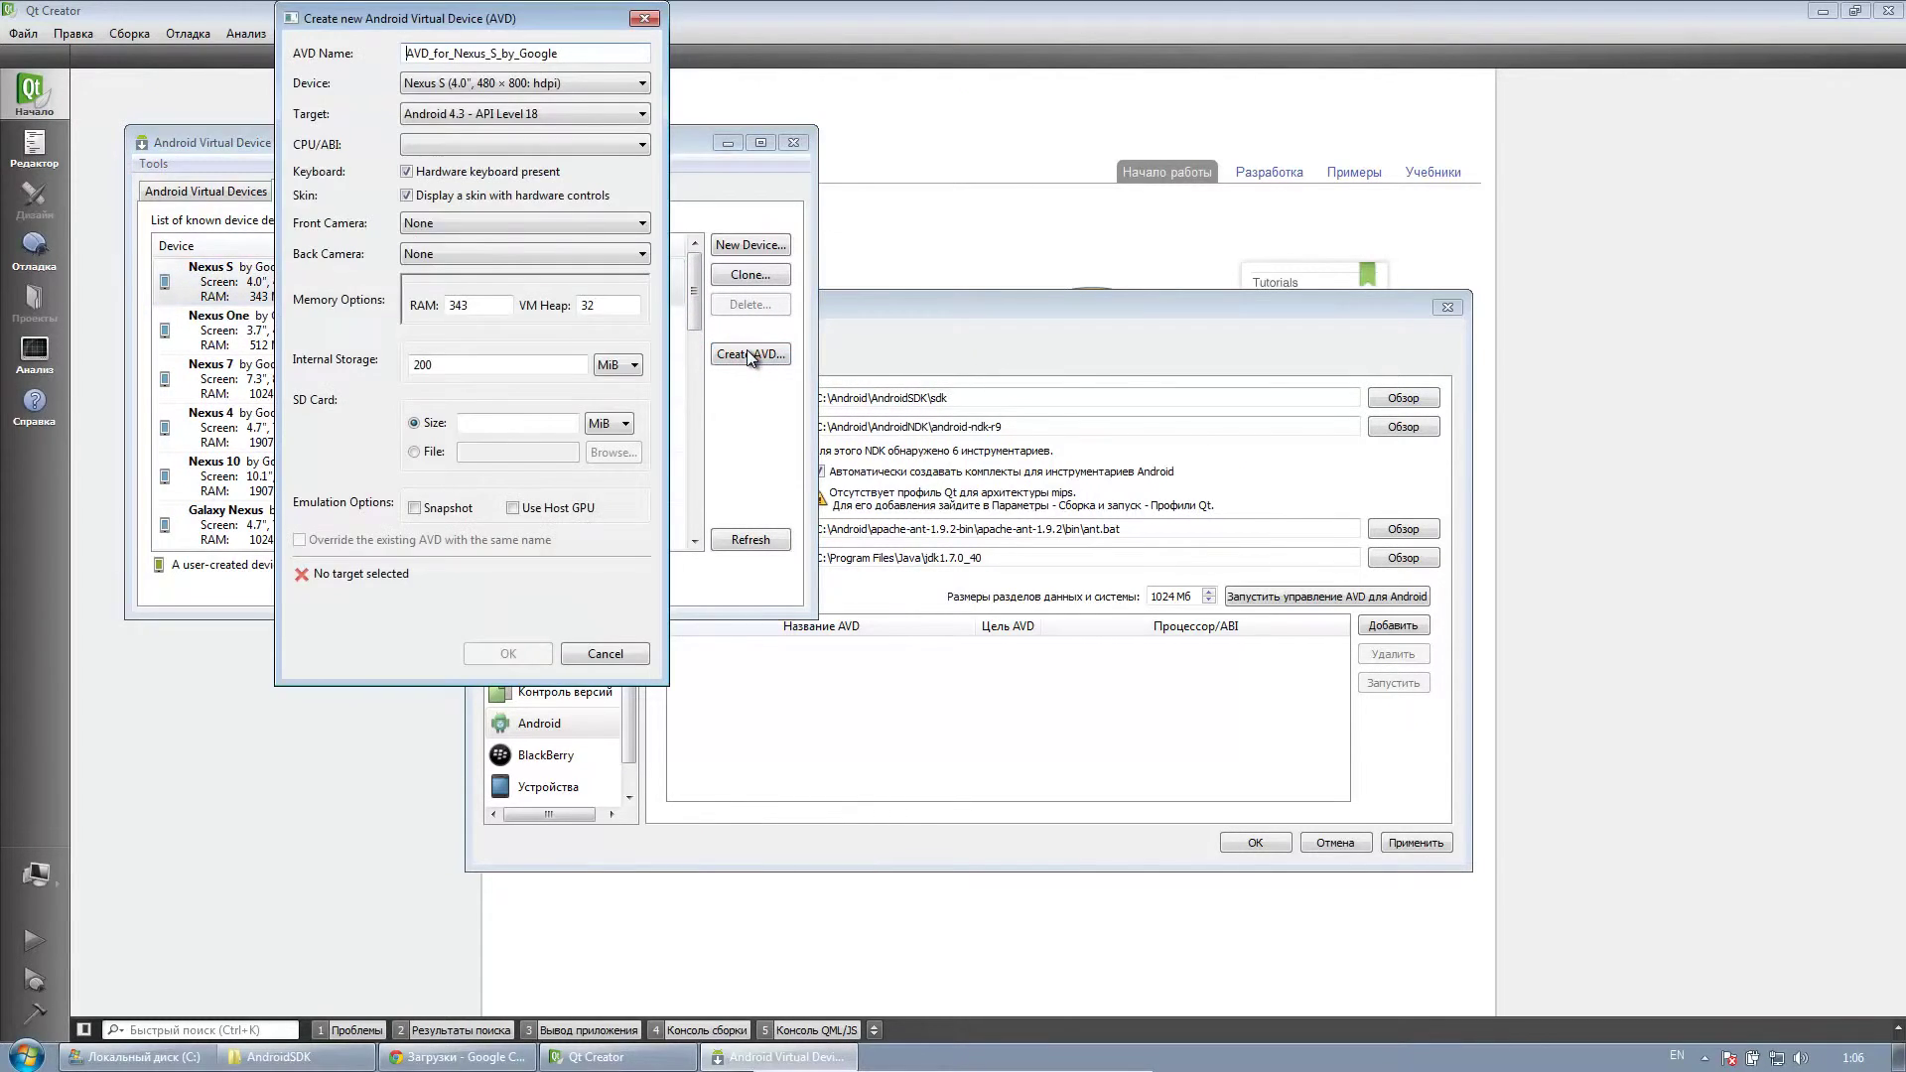
{"action": "left_click", "coordinate": [617, 114]}
{"action": "left_click", "coordinate": [616, 118]}
{"action": "left_click", "coordinate": [615, 143]}
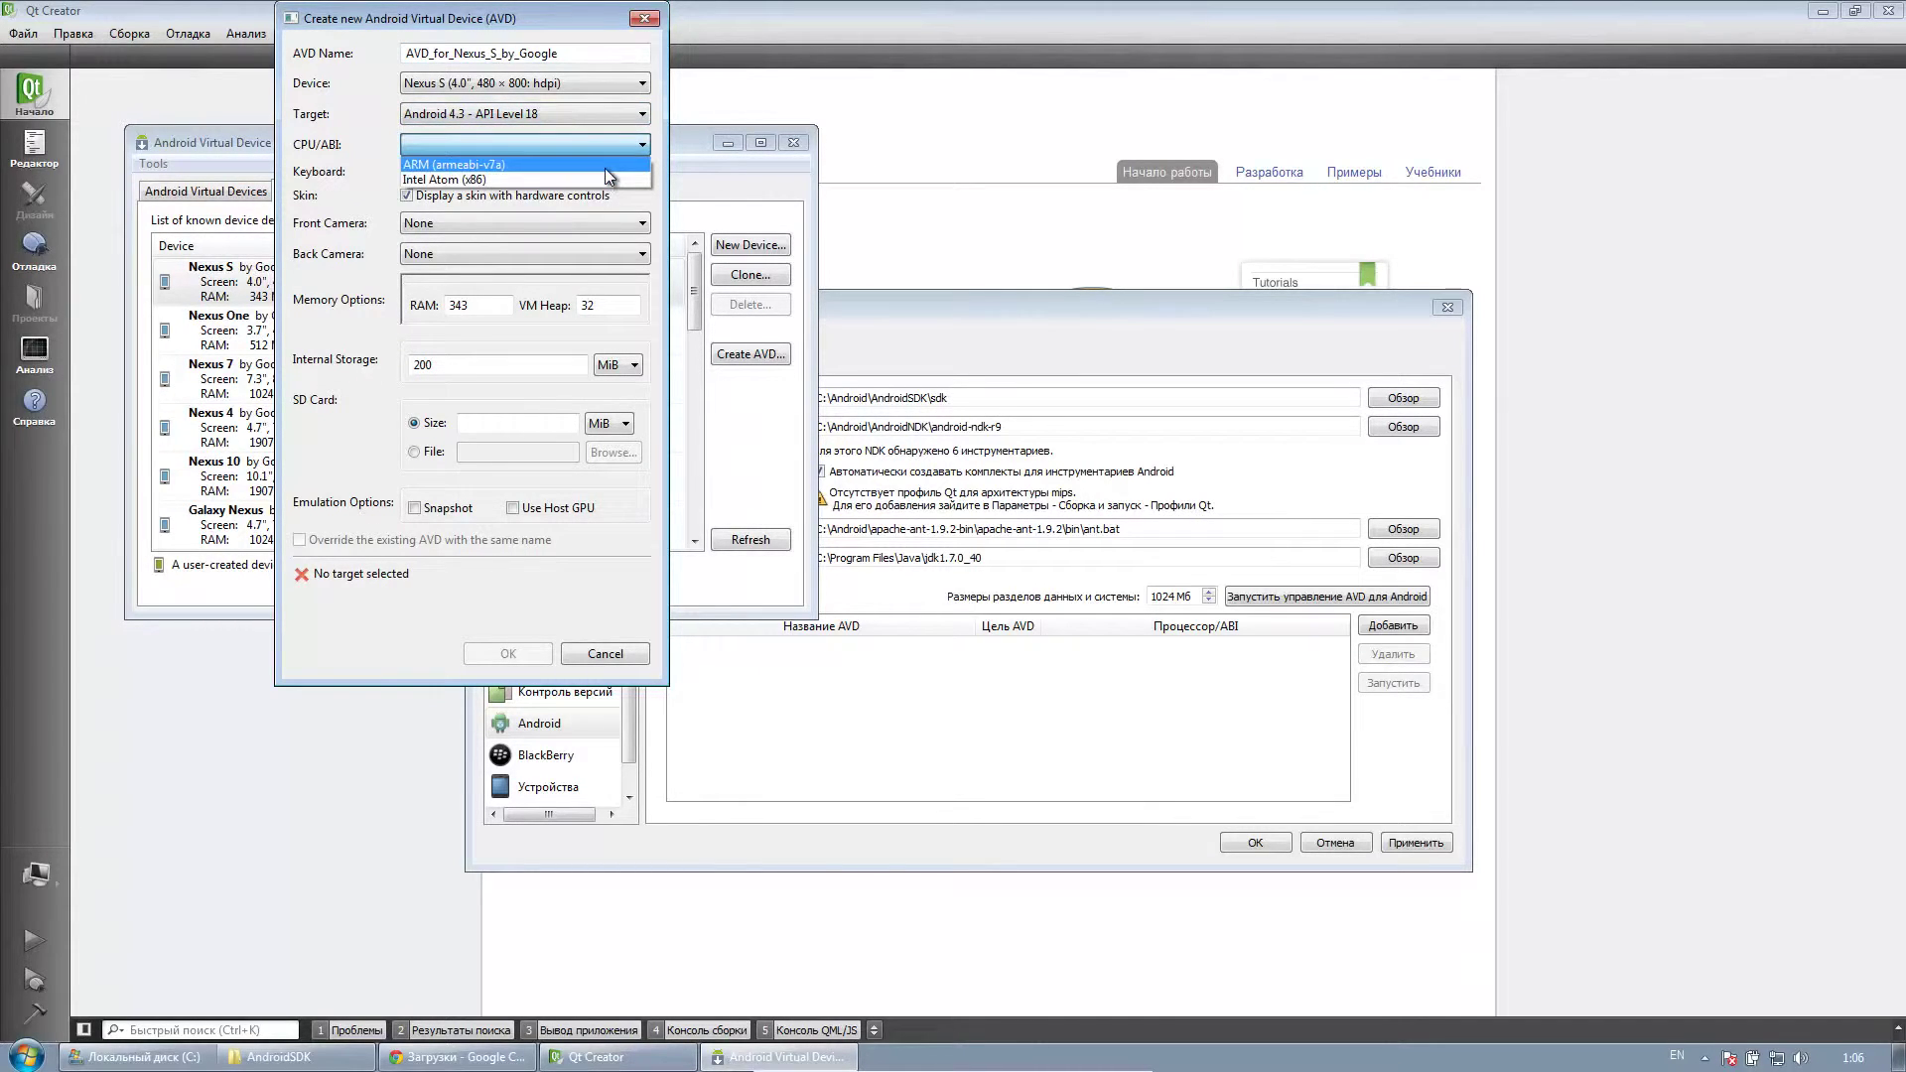
{"action": "left_click", "coordinate": [604, 168]}
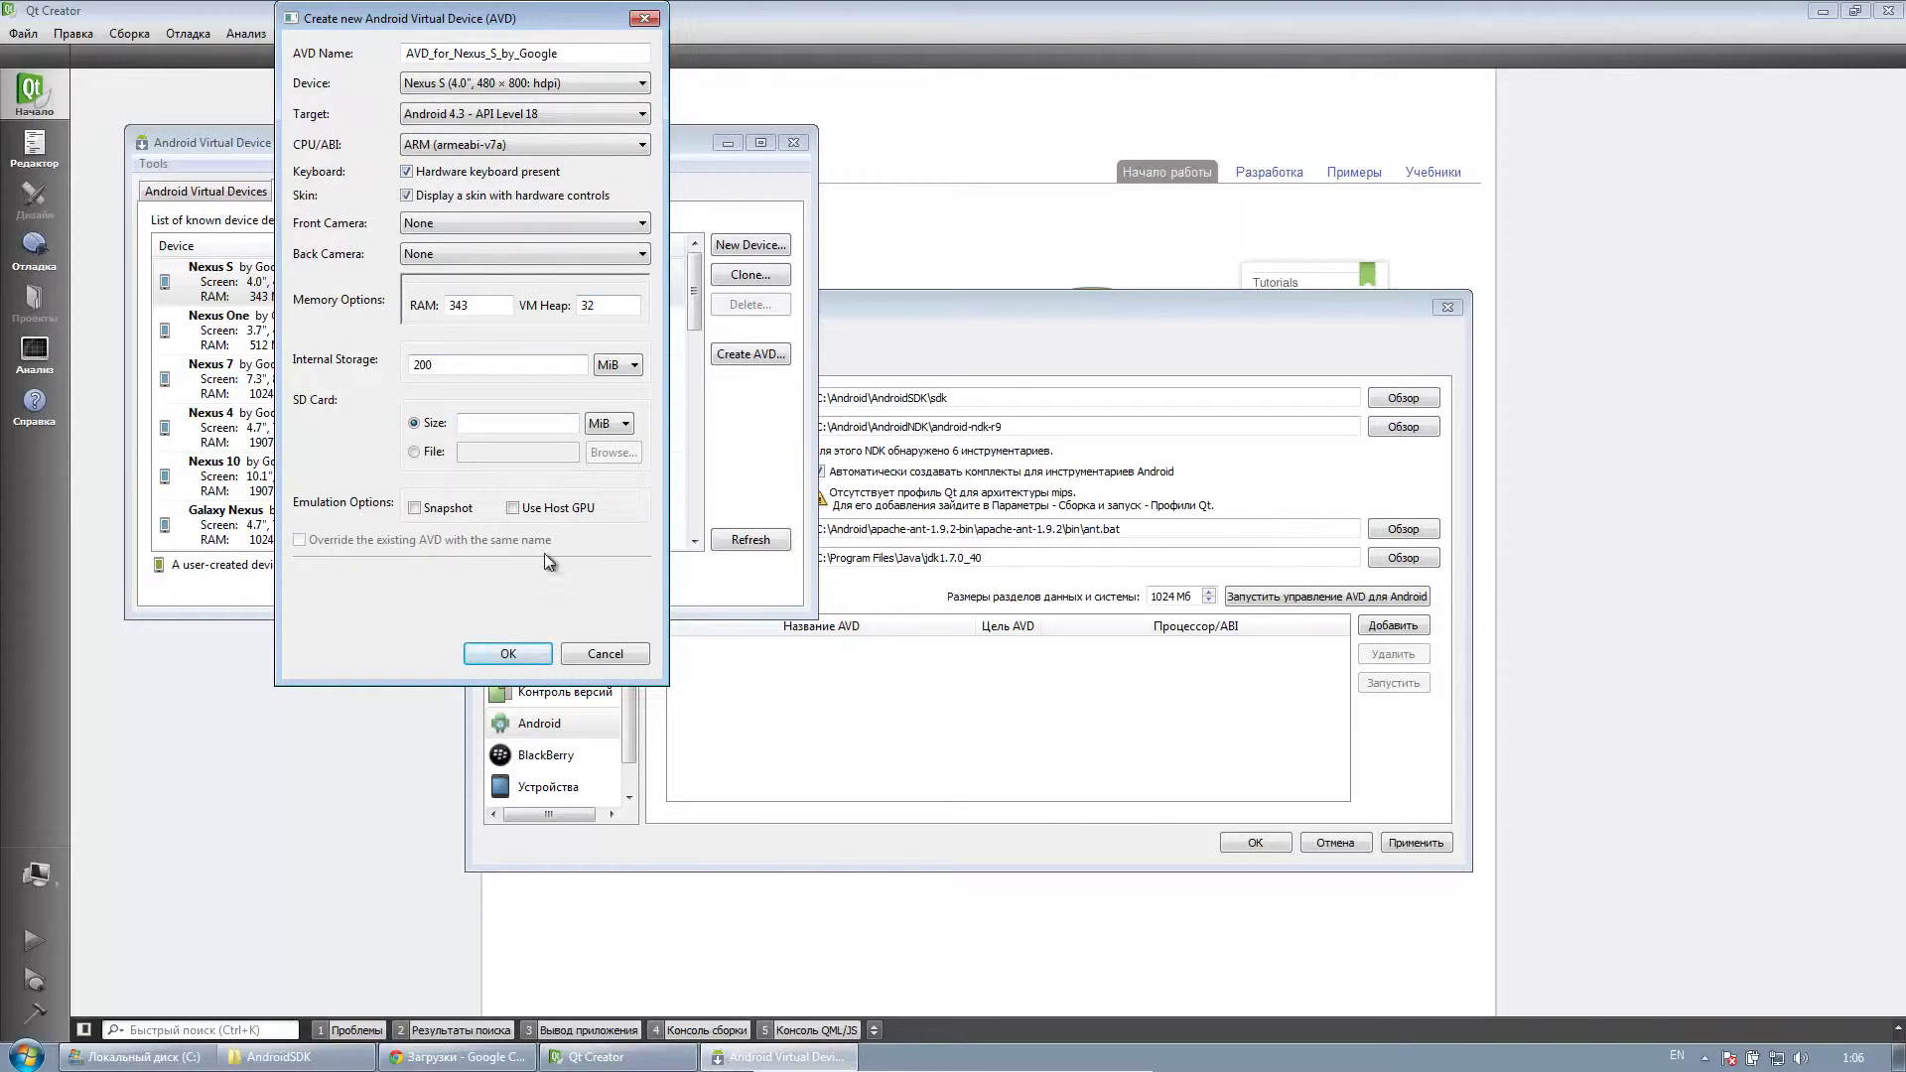
{"action": "left_click", "coordinate": [508, 653]}
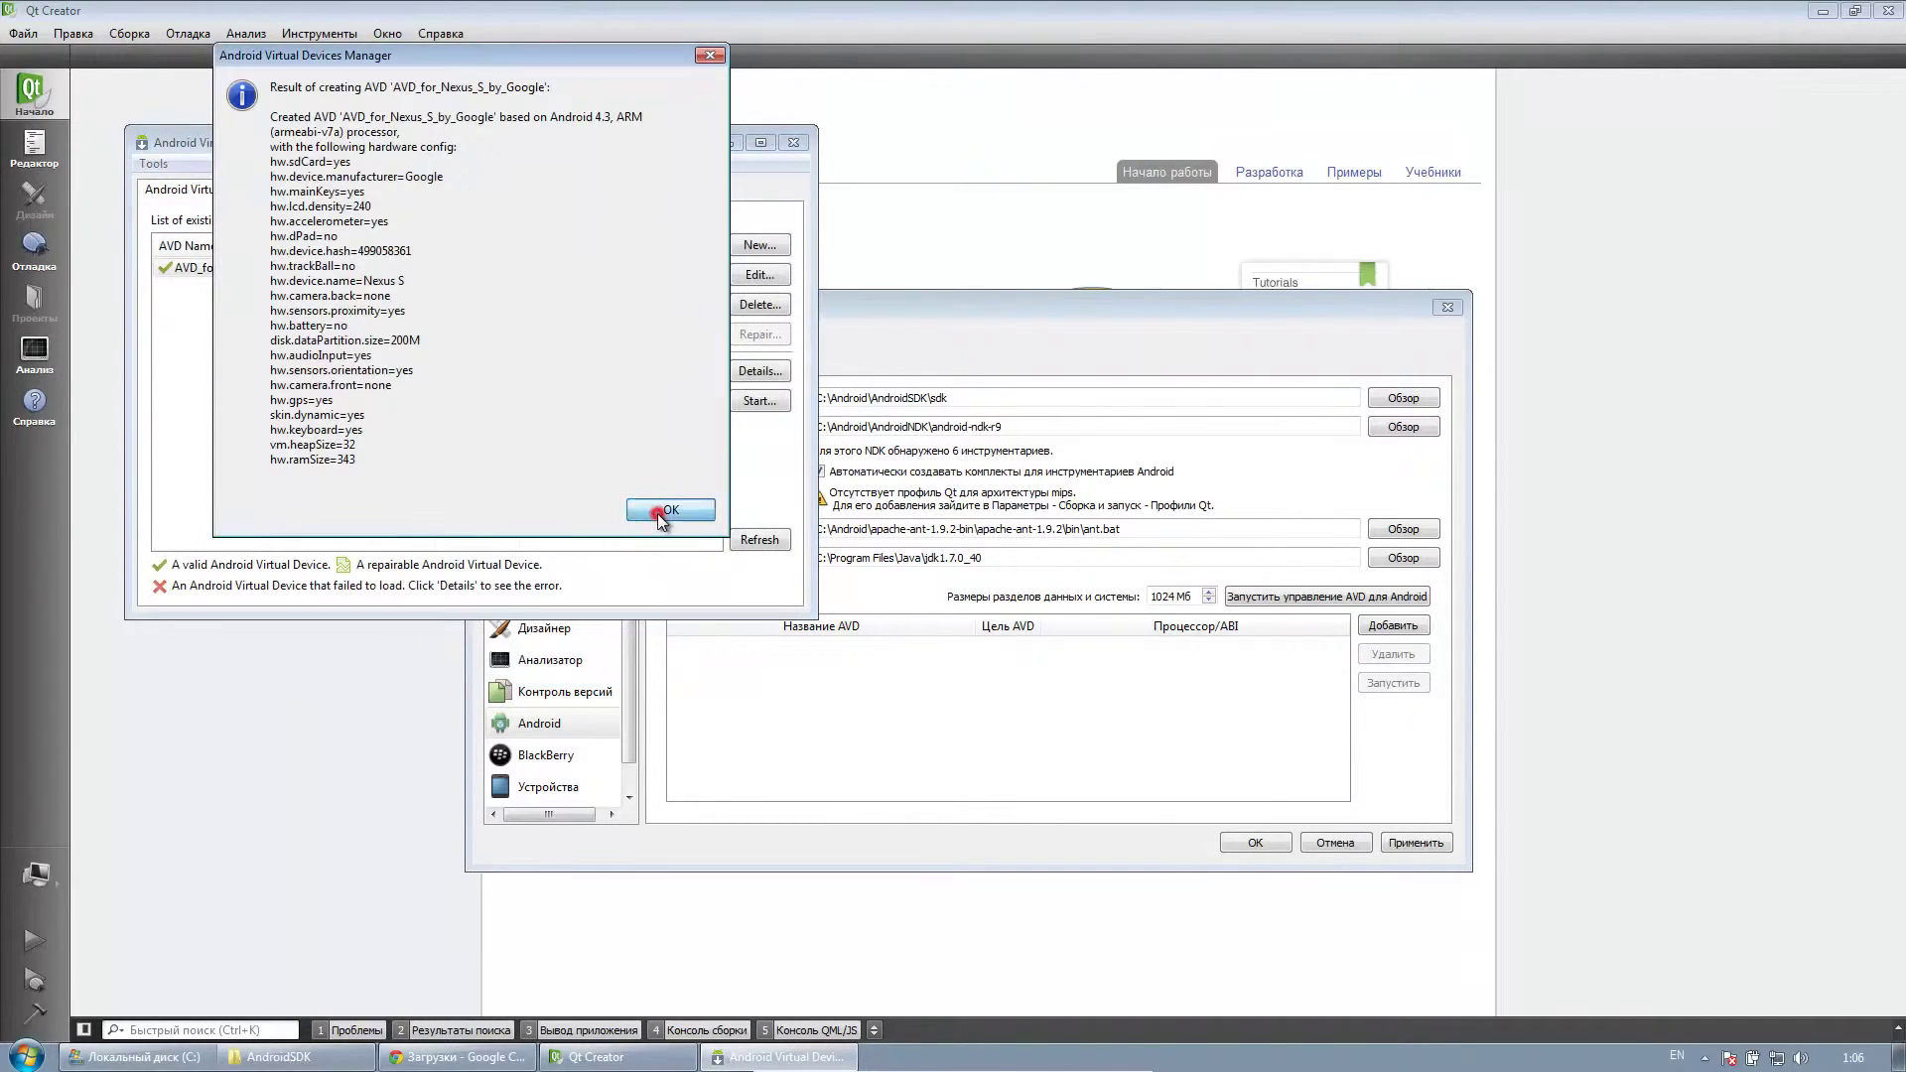
{"action": "left_click", "coordinate": [657, 510]}
- Launch the Nexus S virtual device with the default launch options, dismiss its home-screen hint and minimize the emulator
{"action": "left_click", "coordinate": [562, 274]}
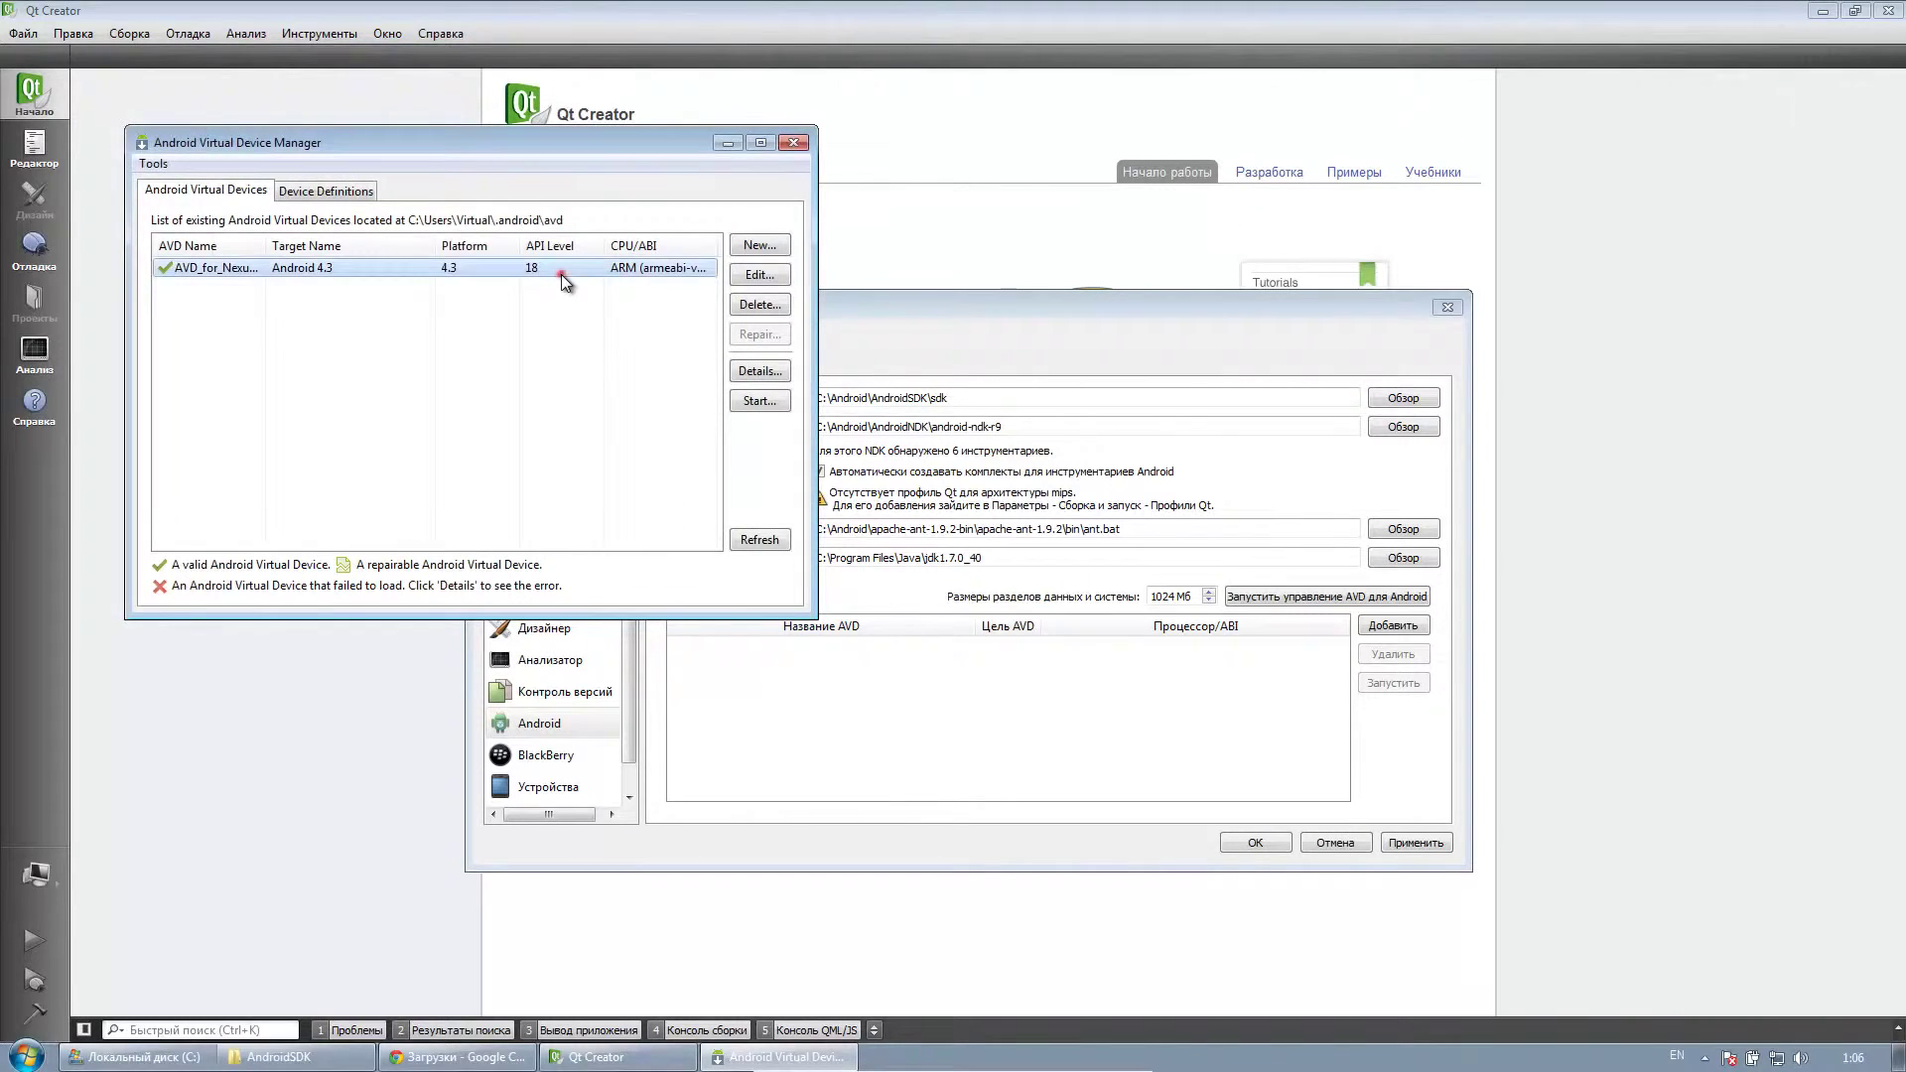
{"action": "left_click", "coordinate": [742, 402]}
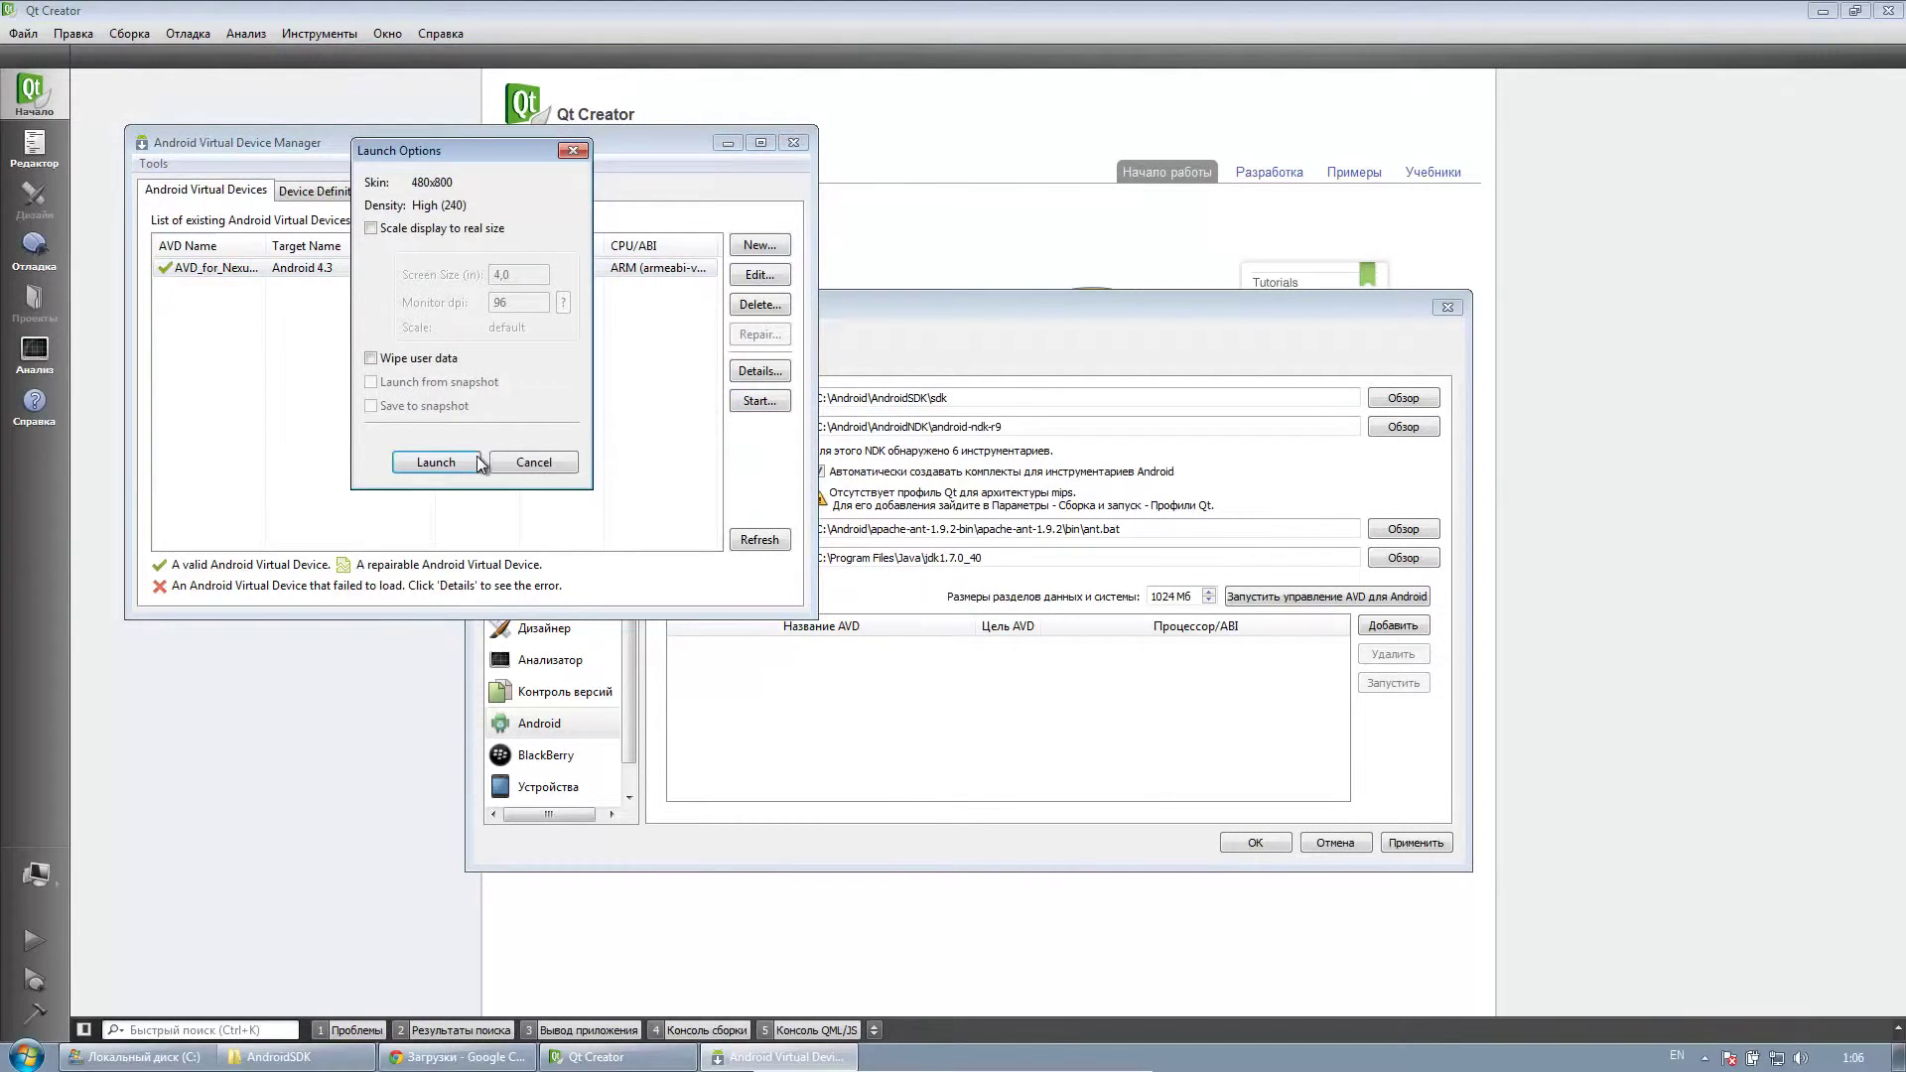
{"action": "left_click", "coordinate": [476, 459]}
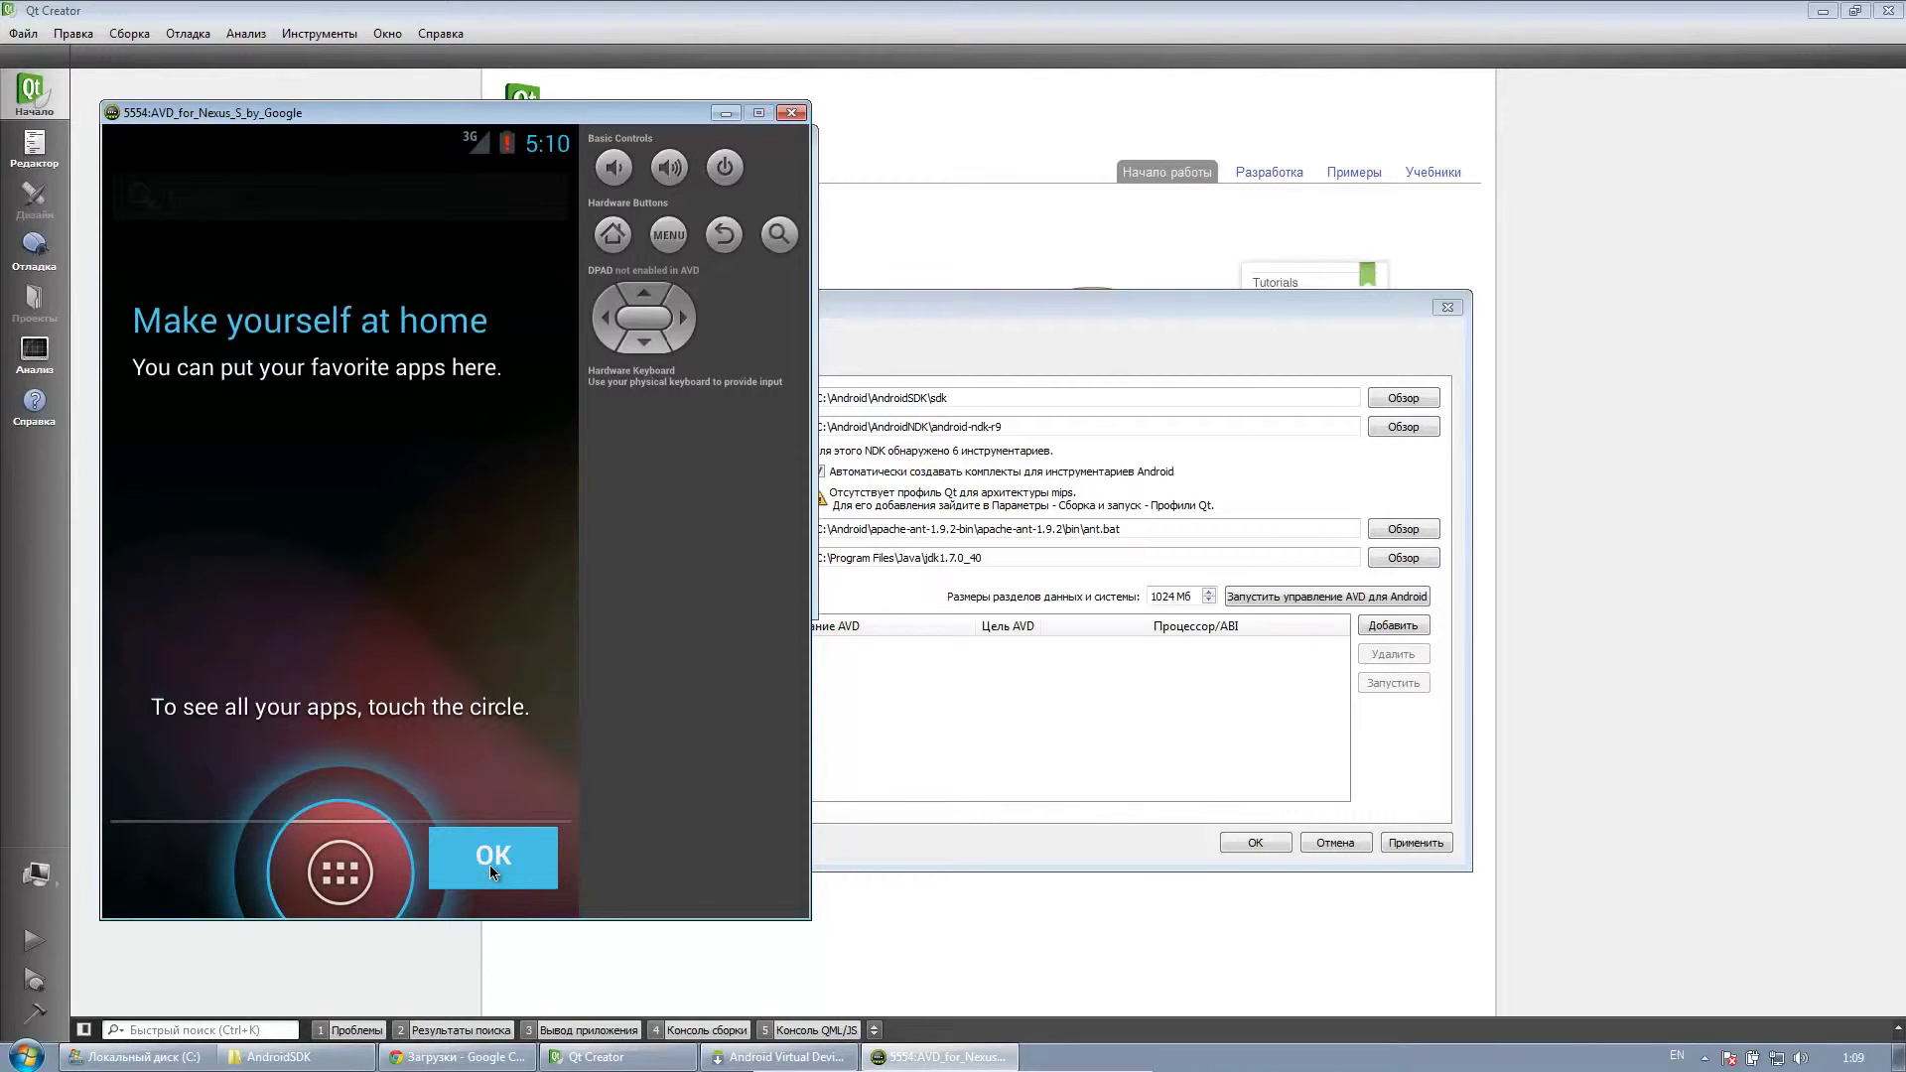
{"action": "left_click", "coordinate": [491, 866]}
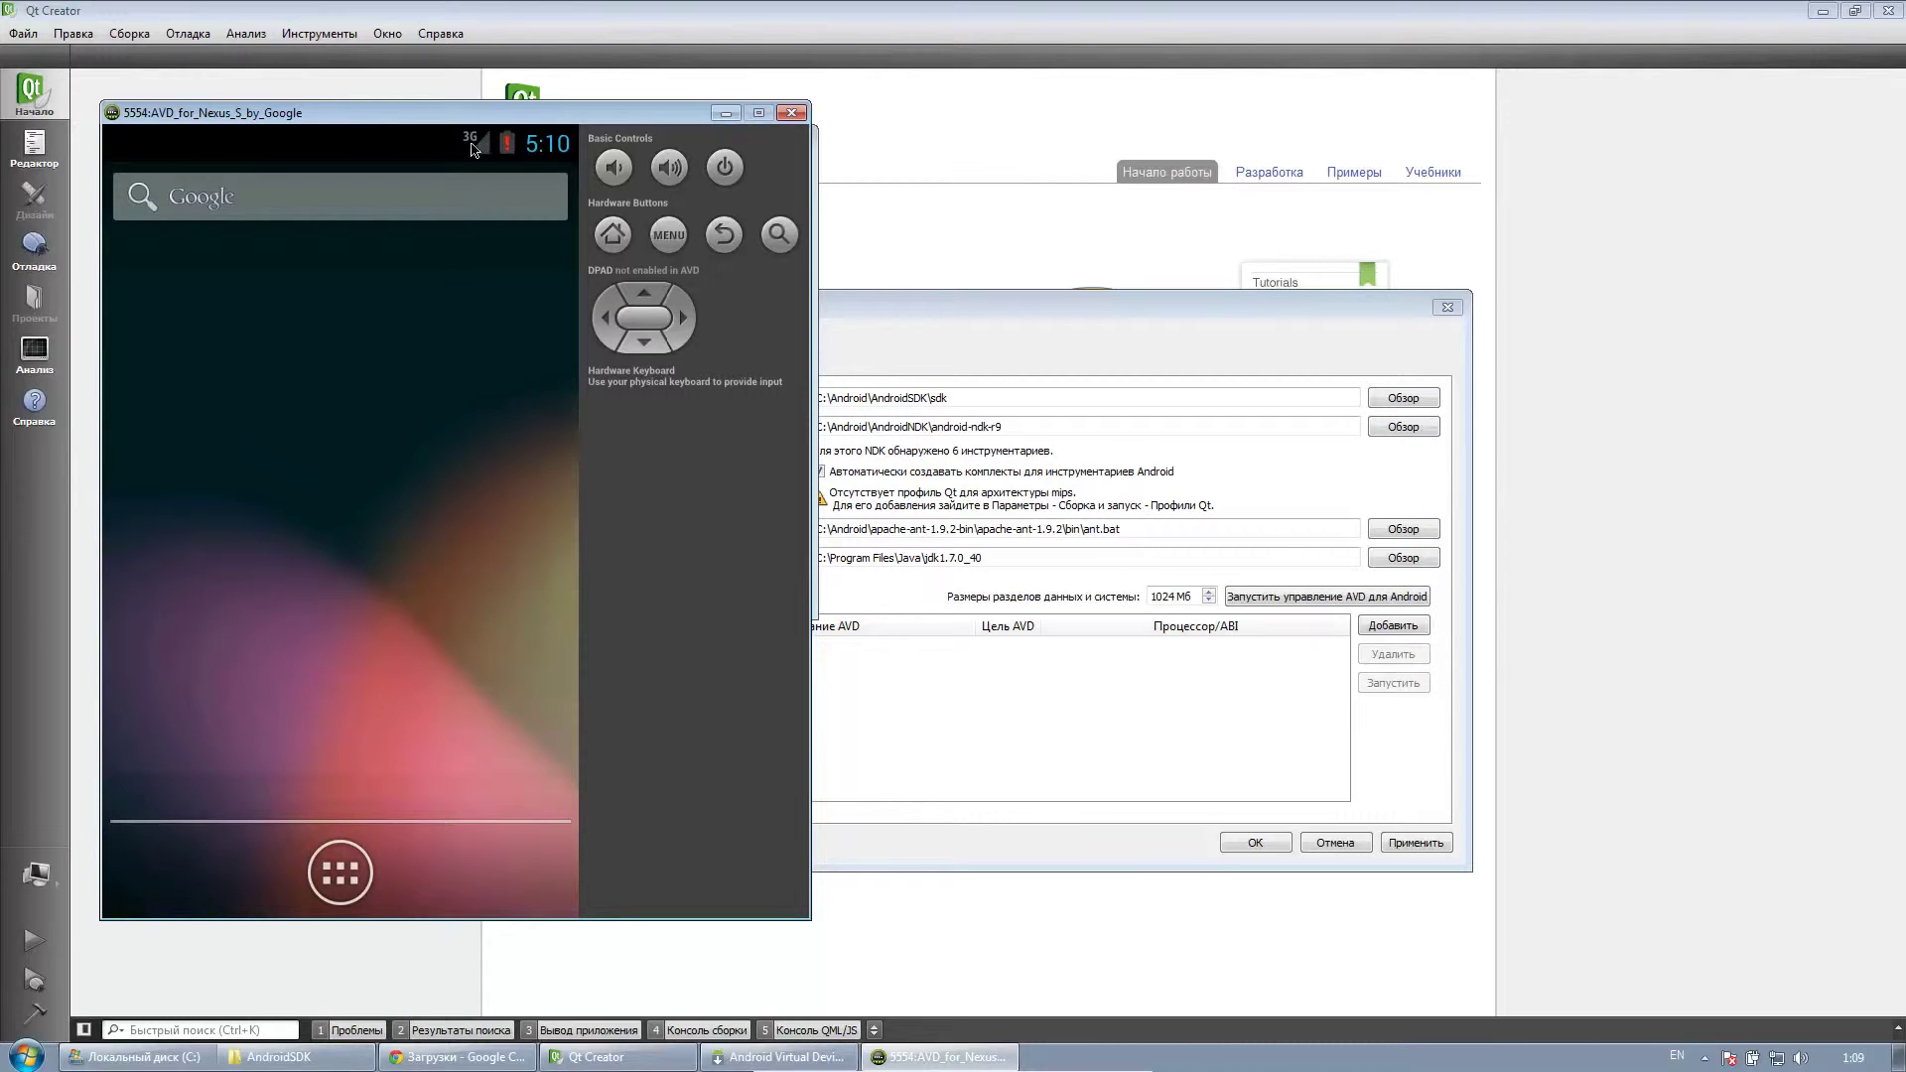
{"action": "left_click_drag", "start_coordinate": [460, 110], "coordinate": [1064, 80]}
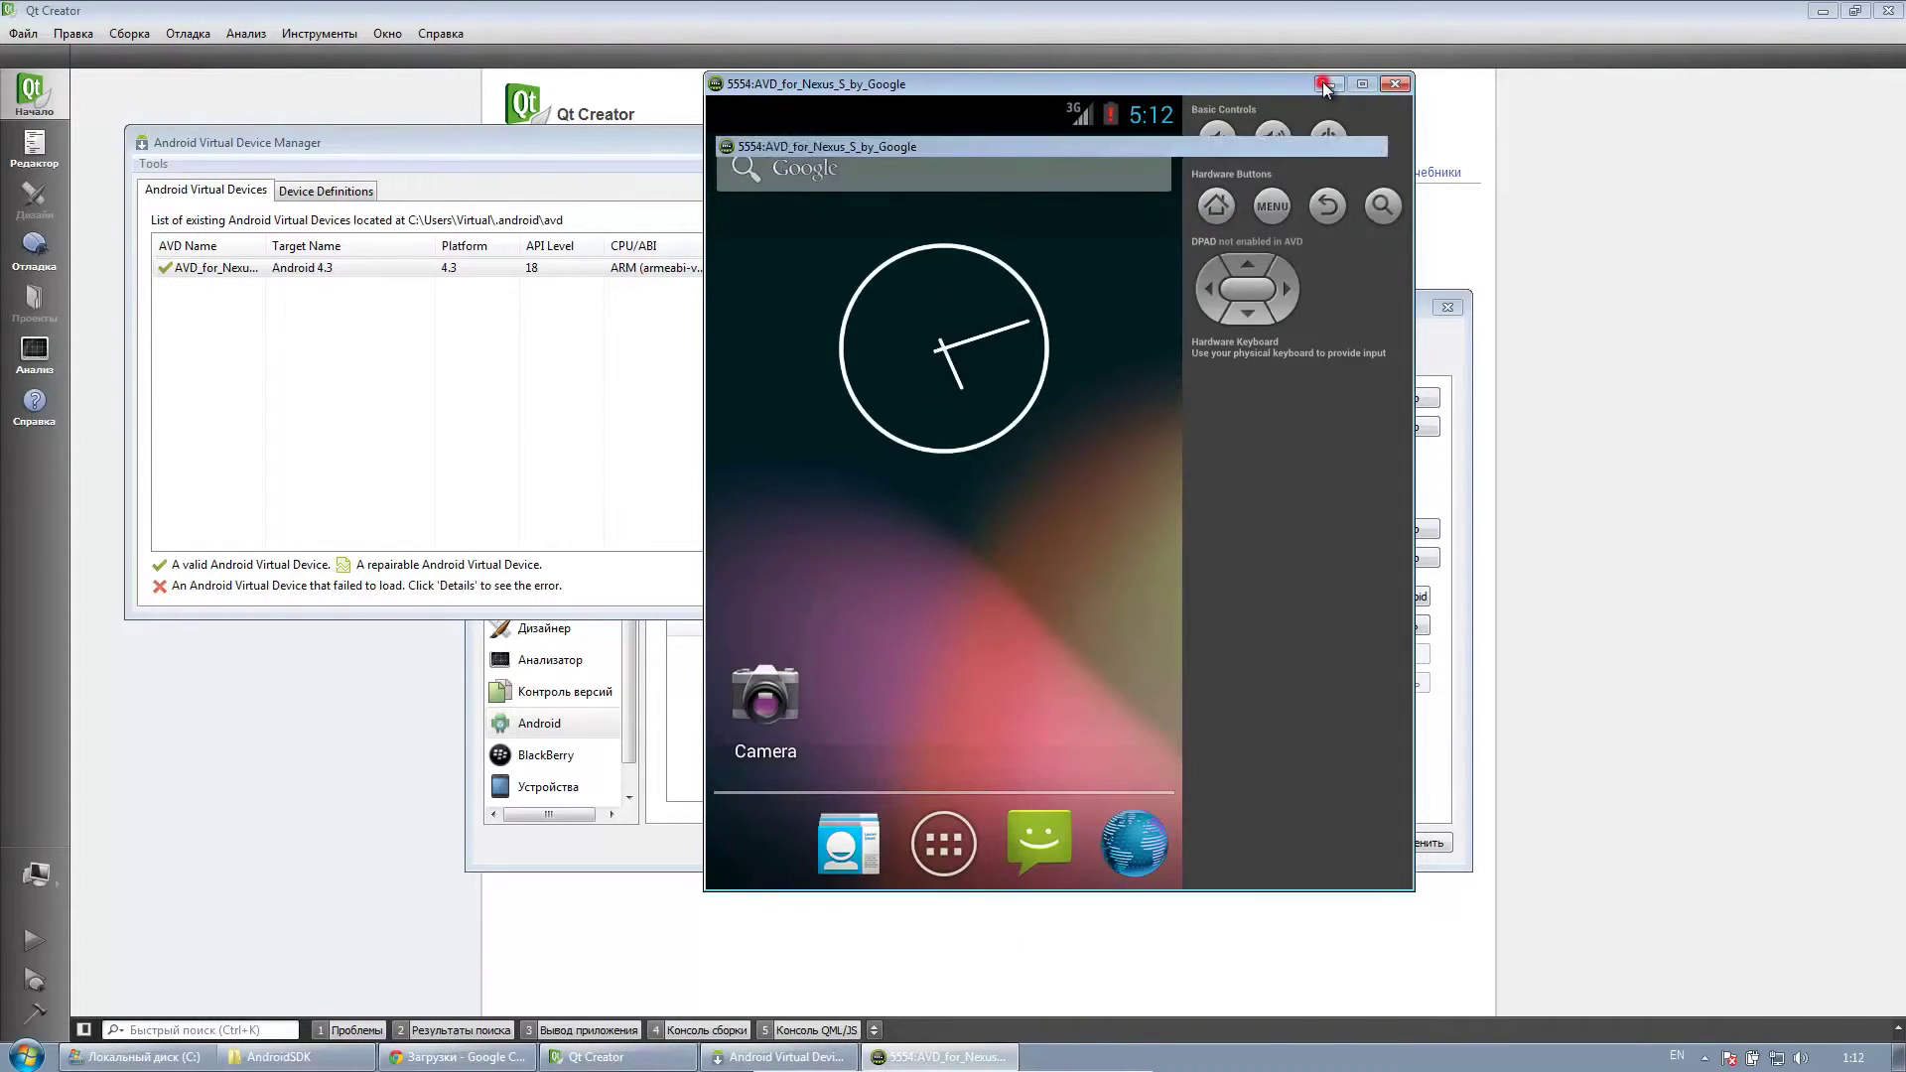
{"action": "left_click", "coordinate": [1326, 84]}
- Close the Android Virtual Device Manager and accept the options after reviewing the Build and Run kits
{"action": "left_click", "coordinate": [799, 149]}
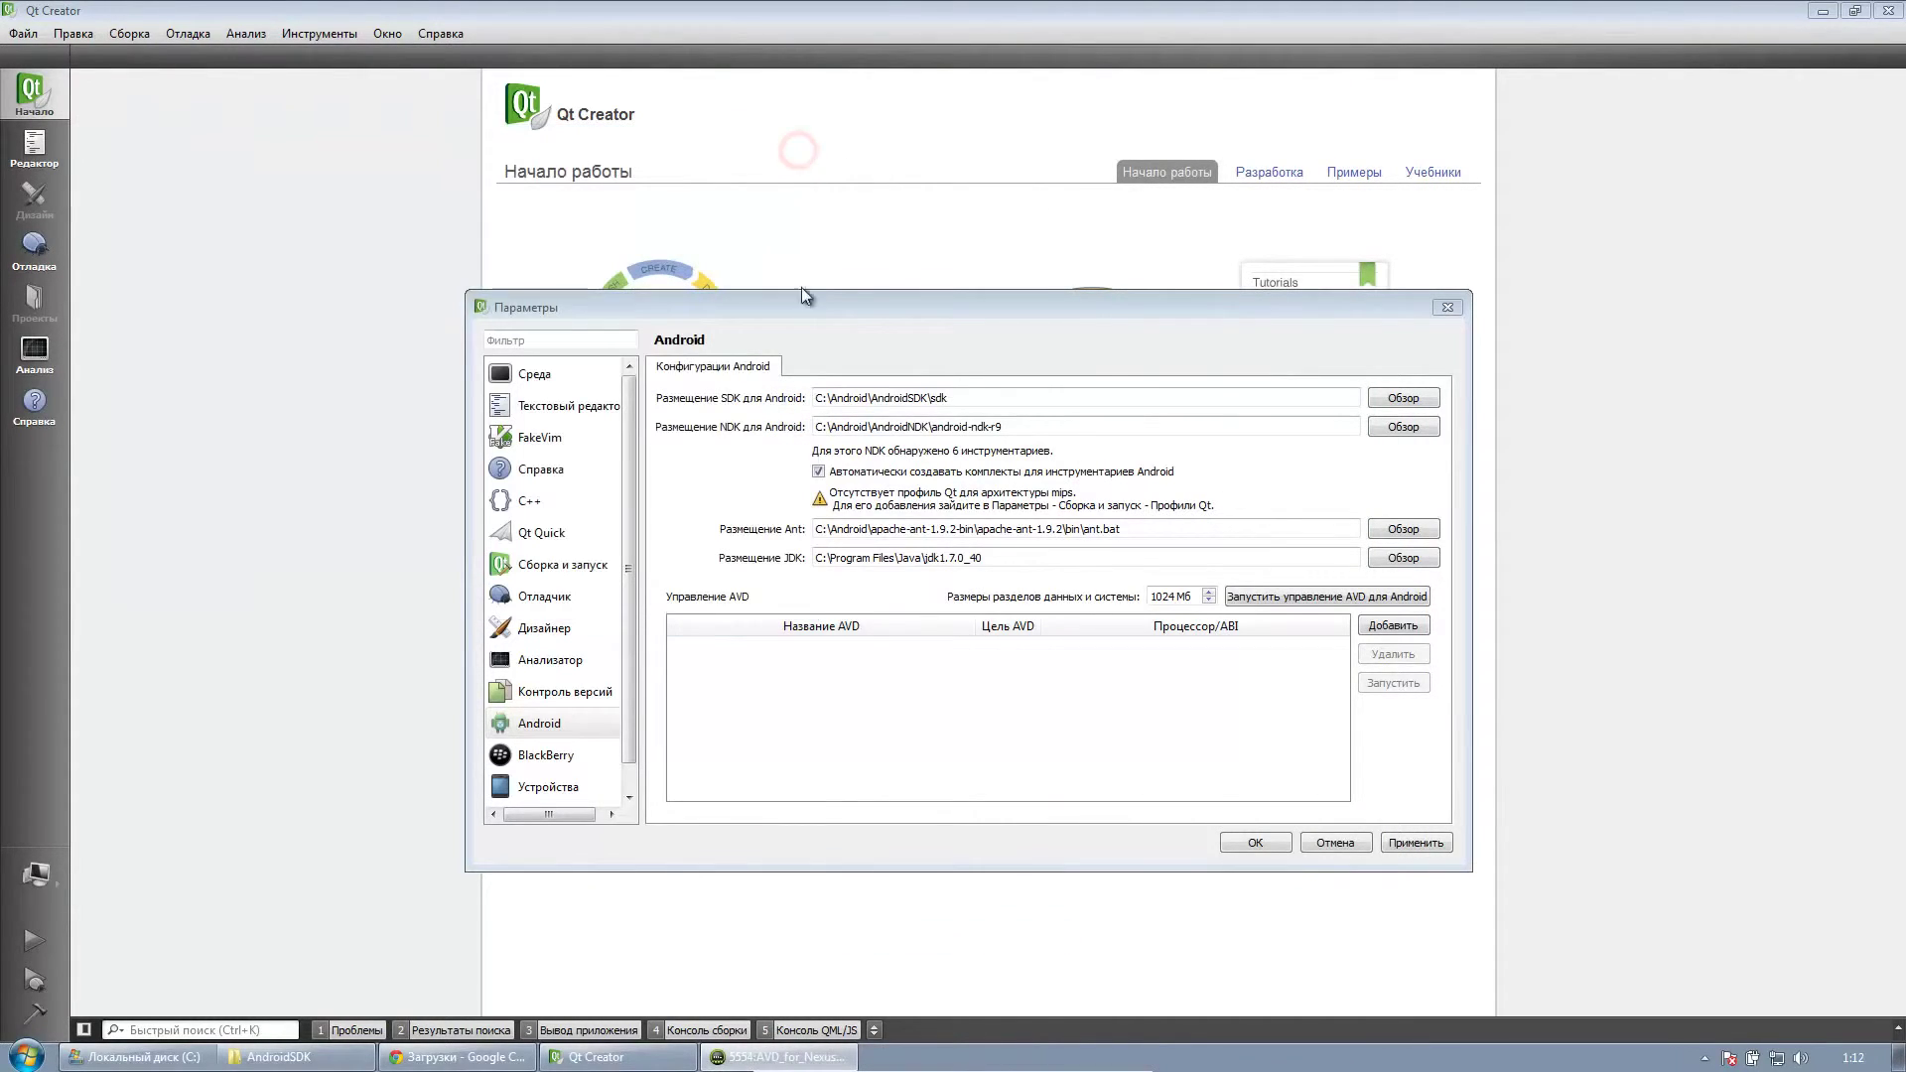
{"action": "left_click", "coordinate": [587, 574]}
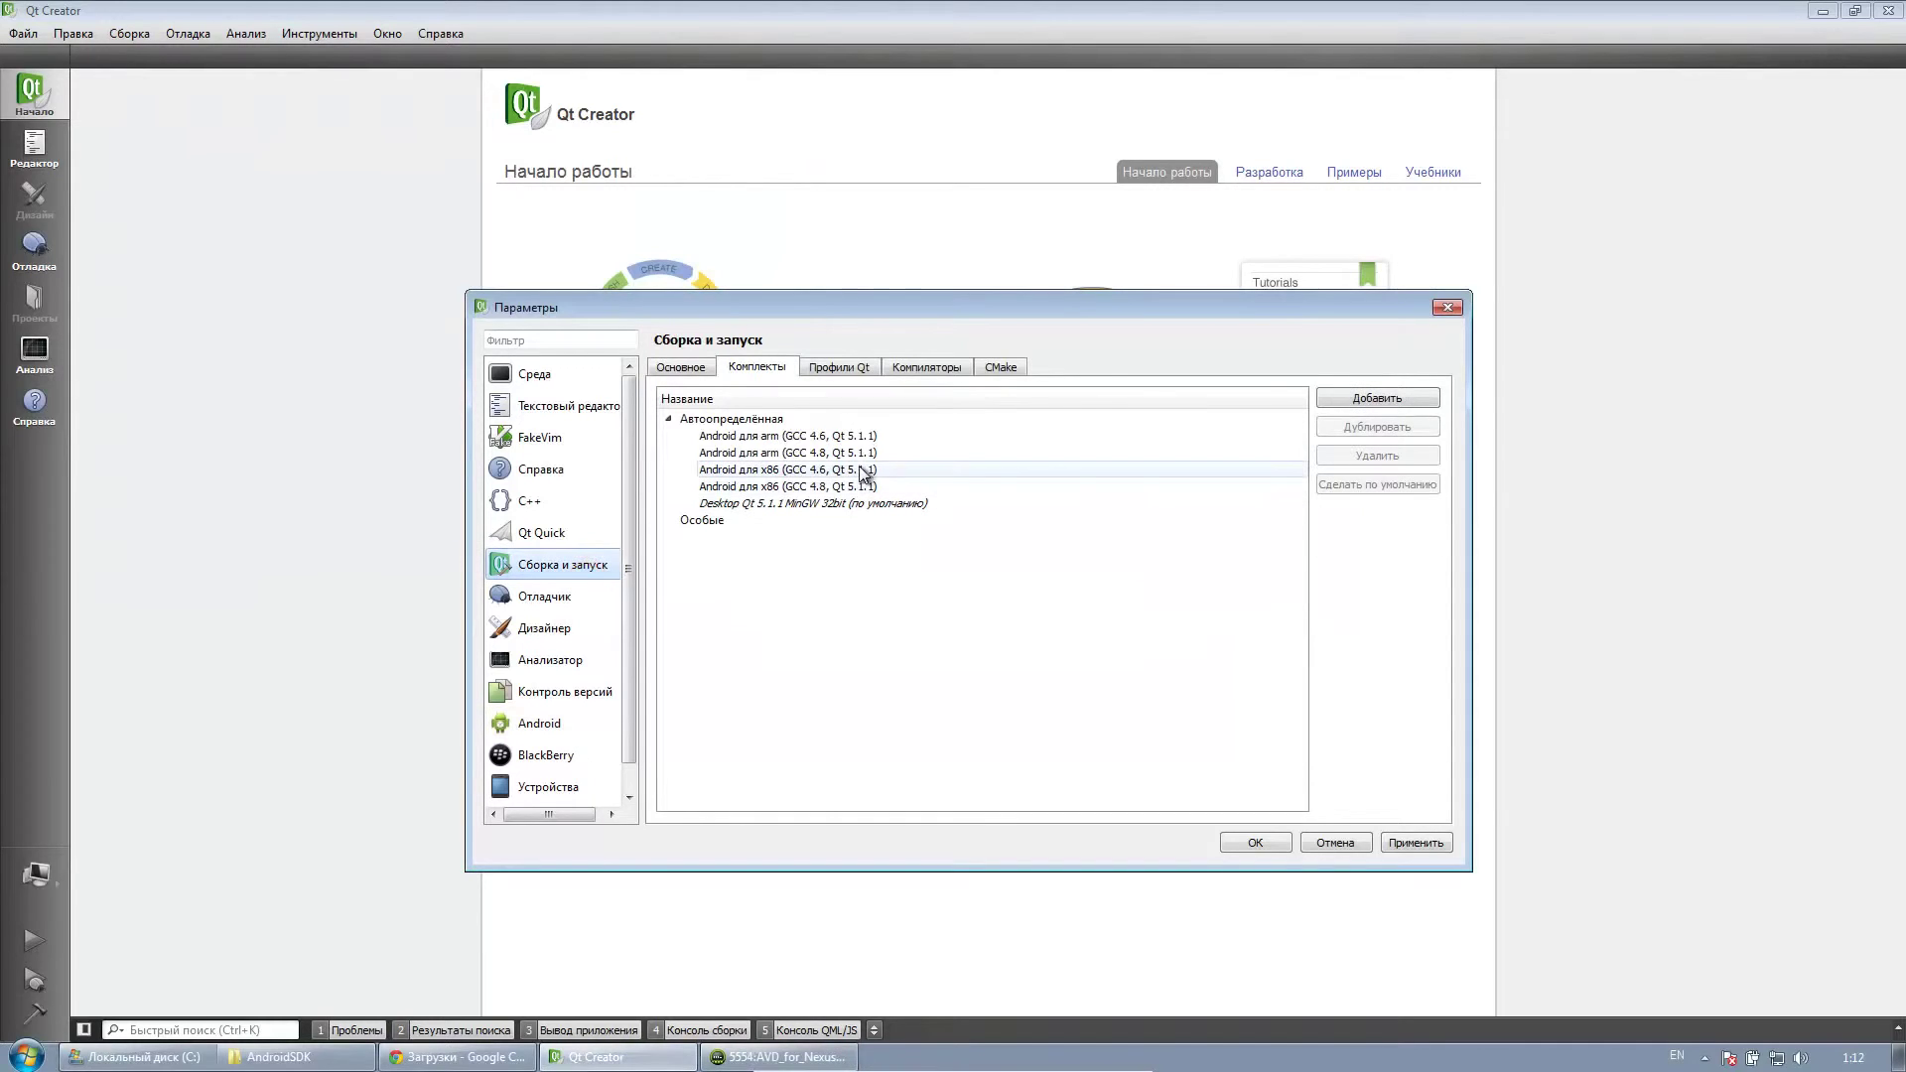
{"action": "left_click", "coordinate": [1258, 841]}
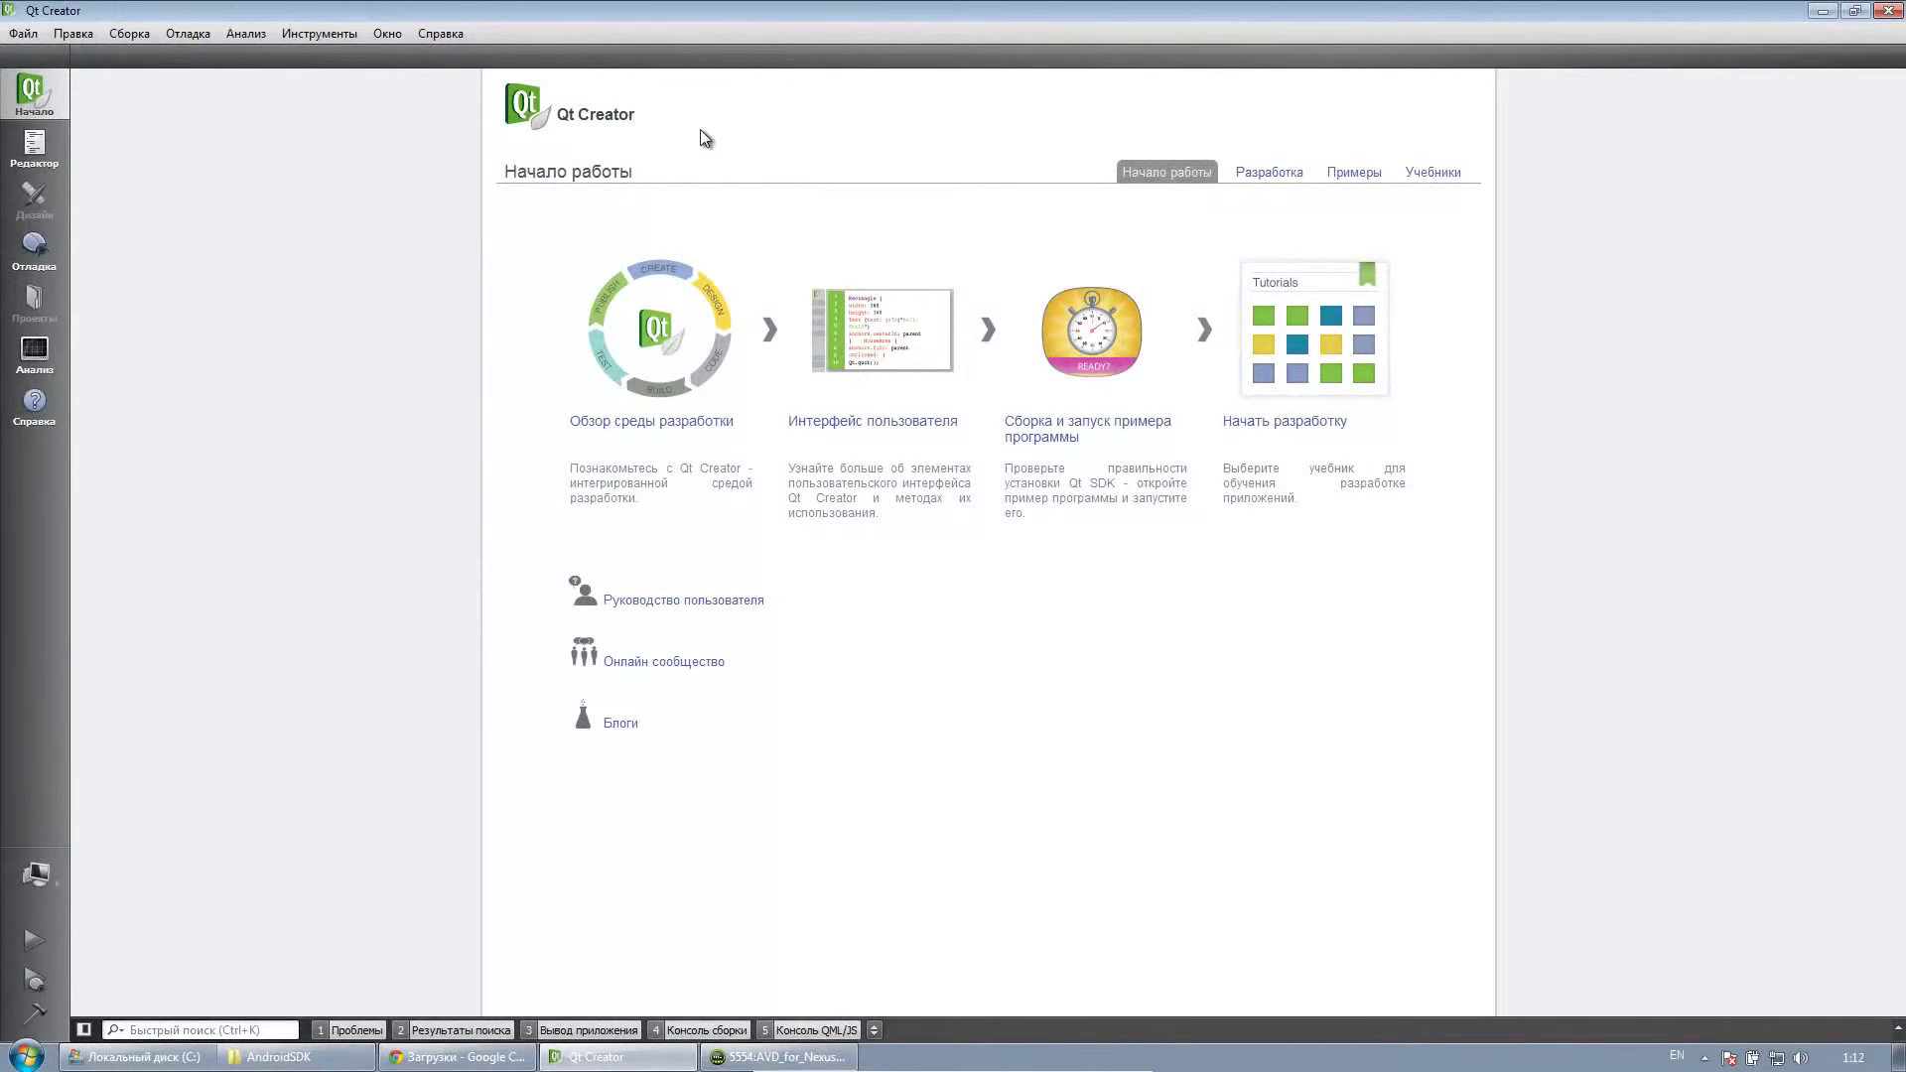
- Start a new project, look through the application templates and choose the Qt GUI application template
{"action": "left_click", "coordinate": [1272, 174]}
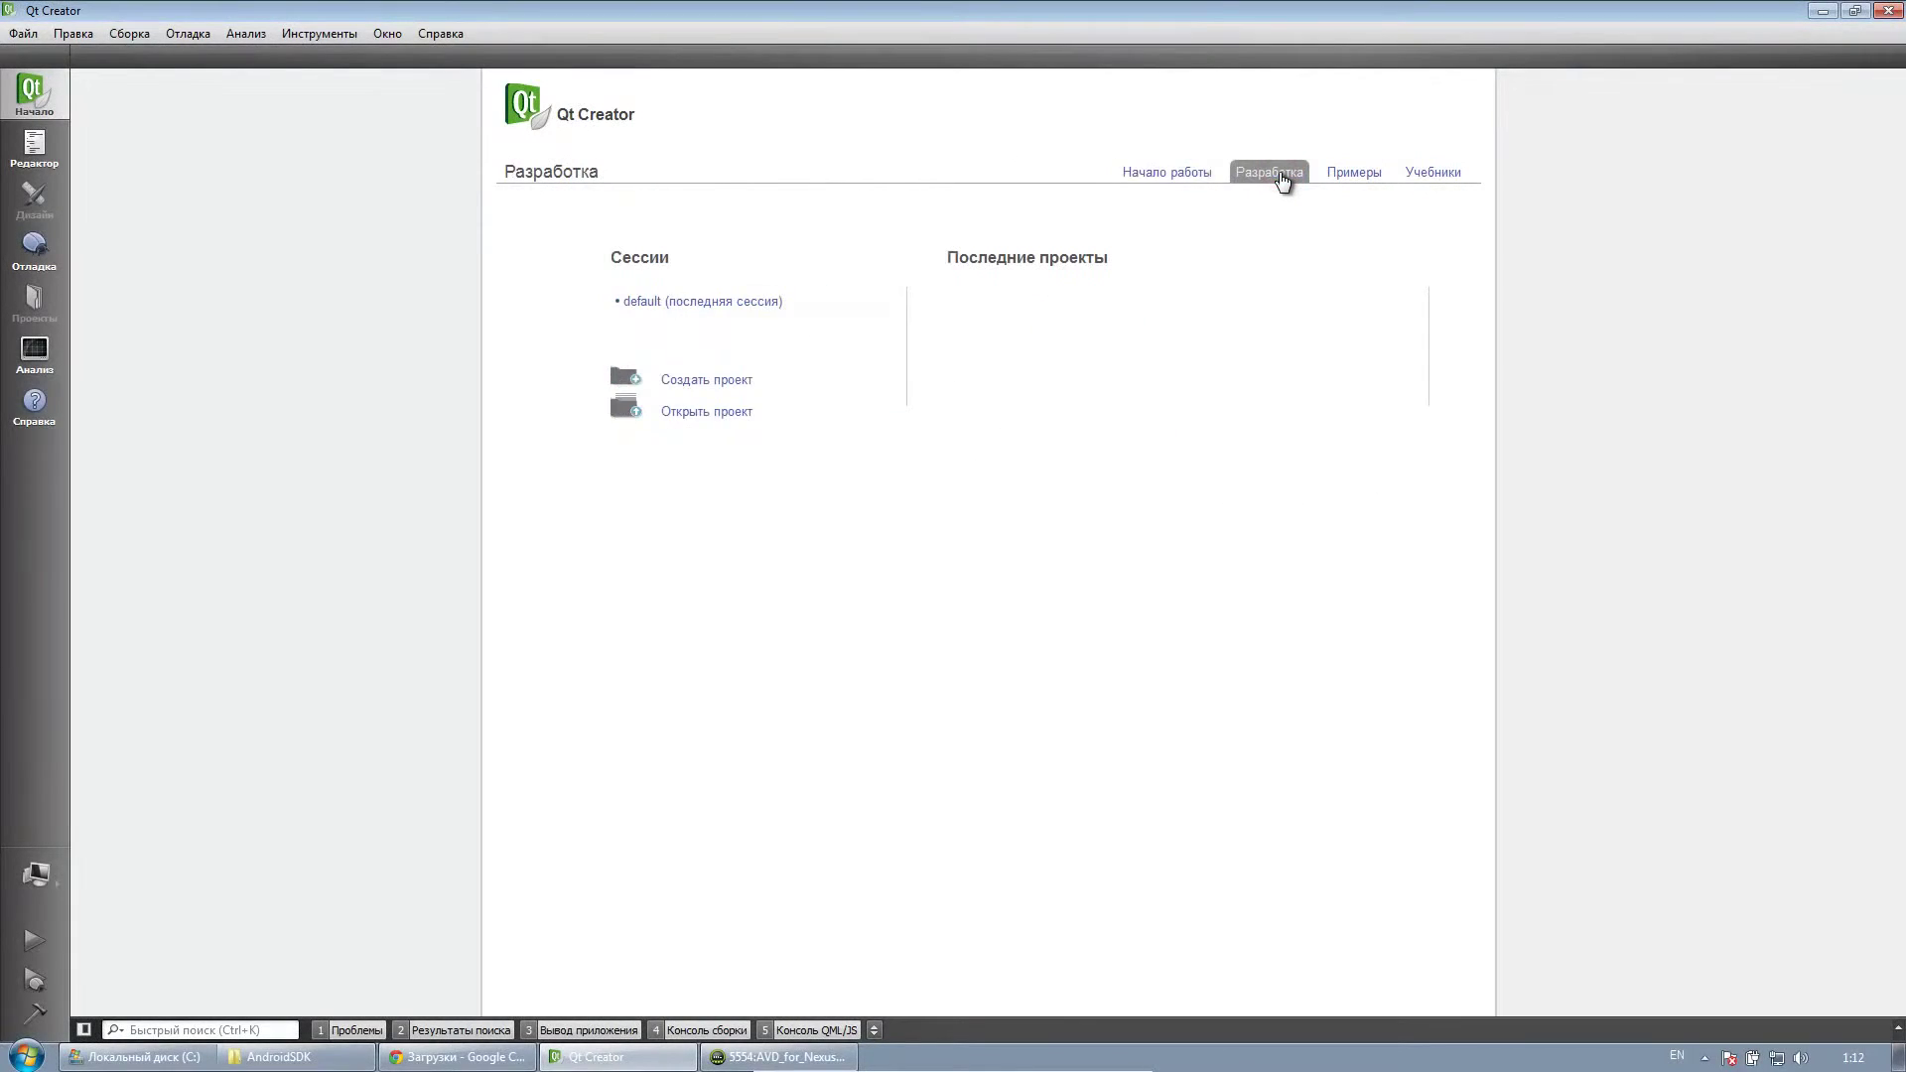
{"action": "left_click", "coordinate": [643, 411]}
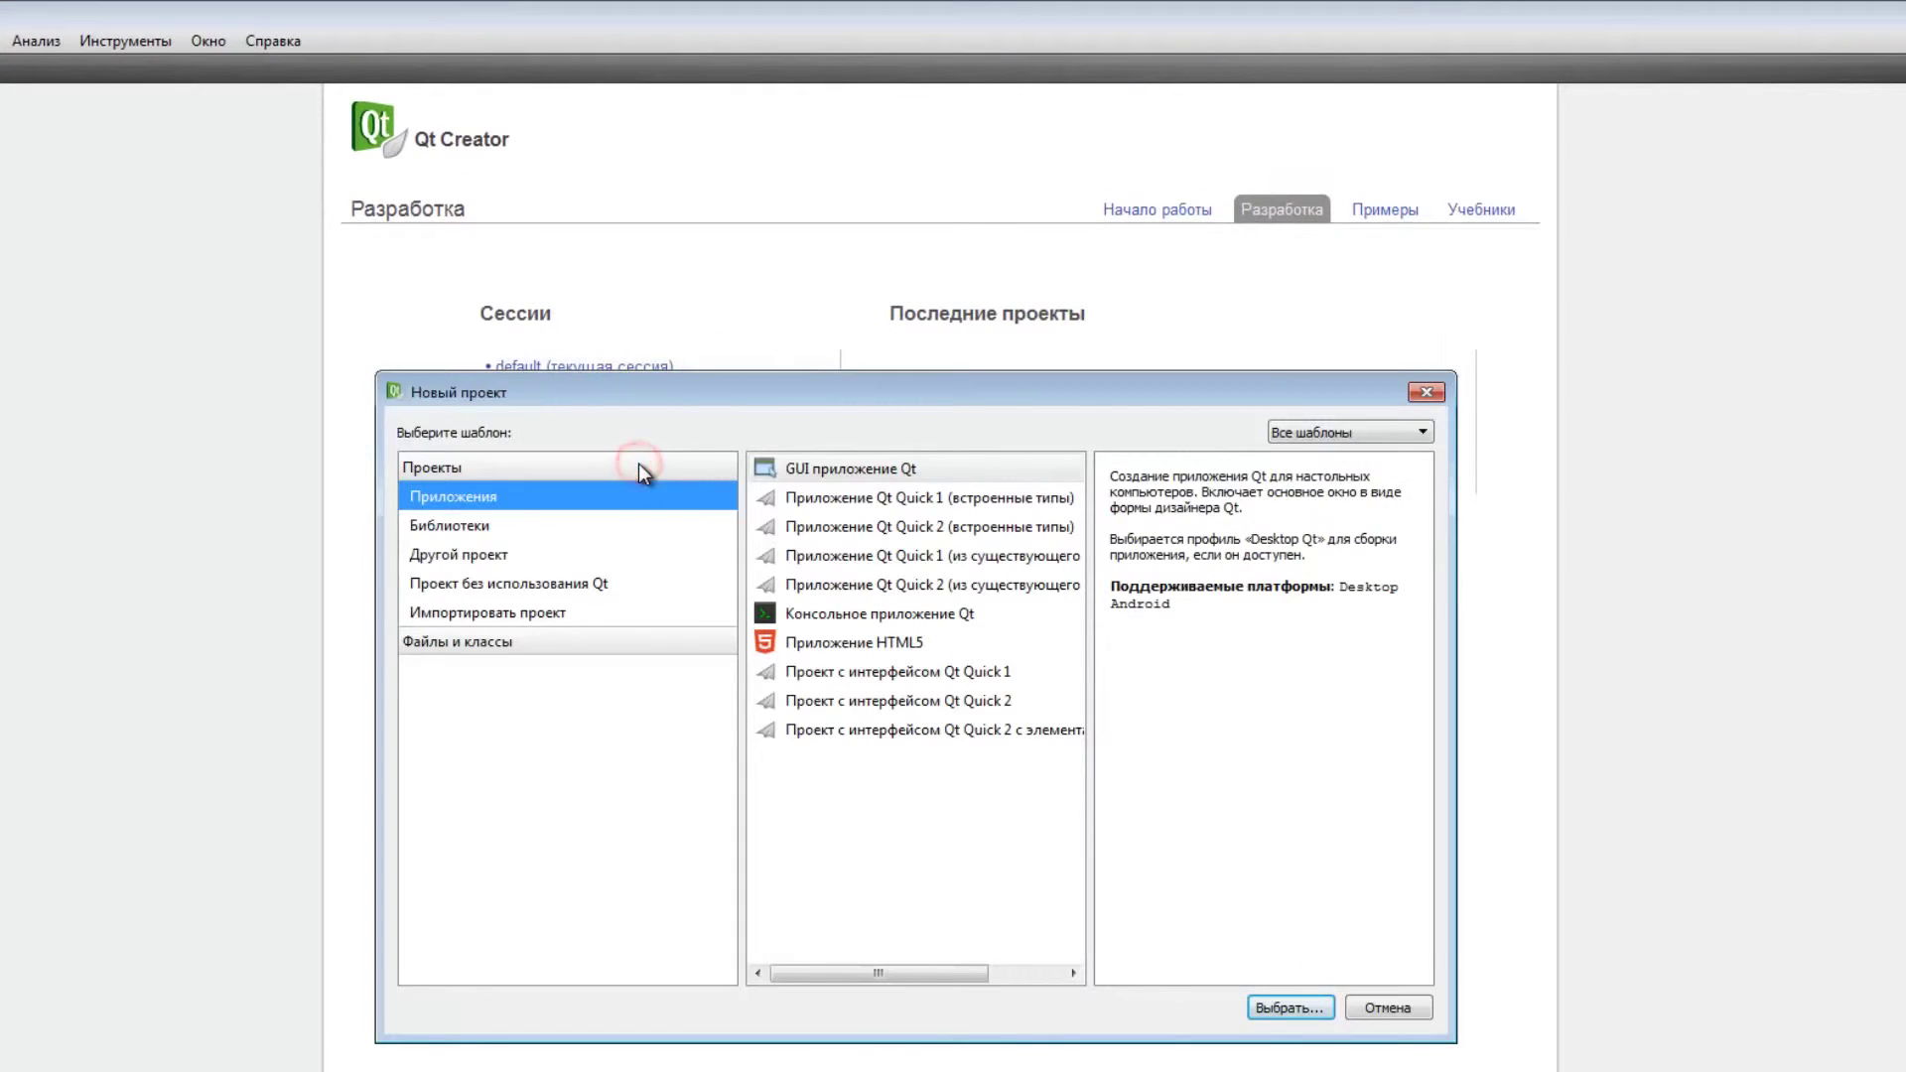
{"action": "left_click", "coordinate": [853, 494]}
{"action": "left_click", "coordinate": [850, 529]}
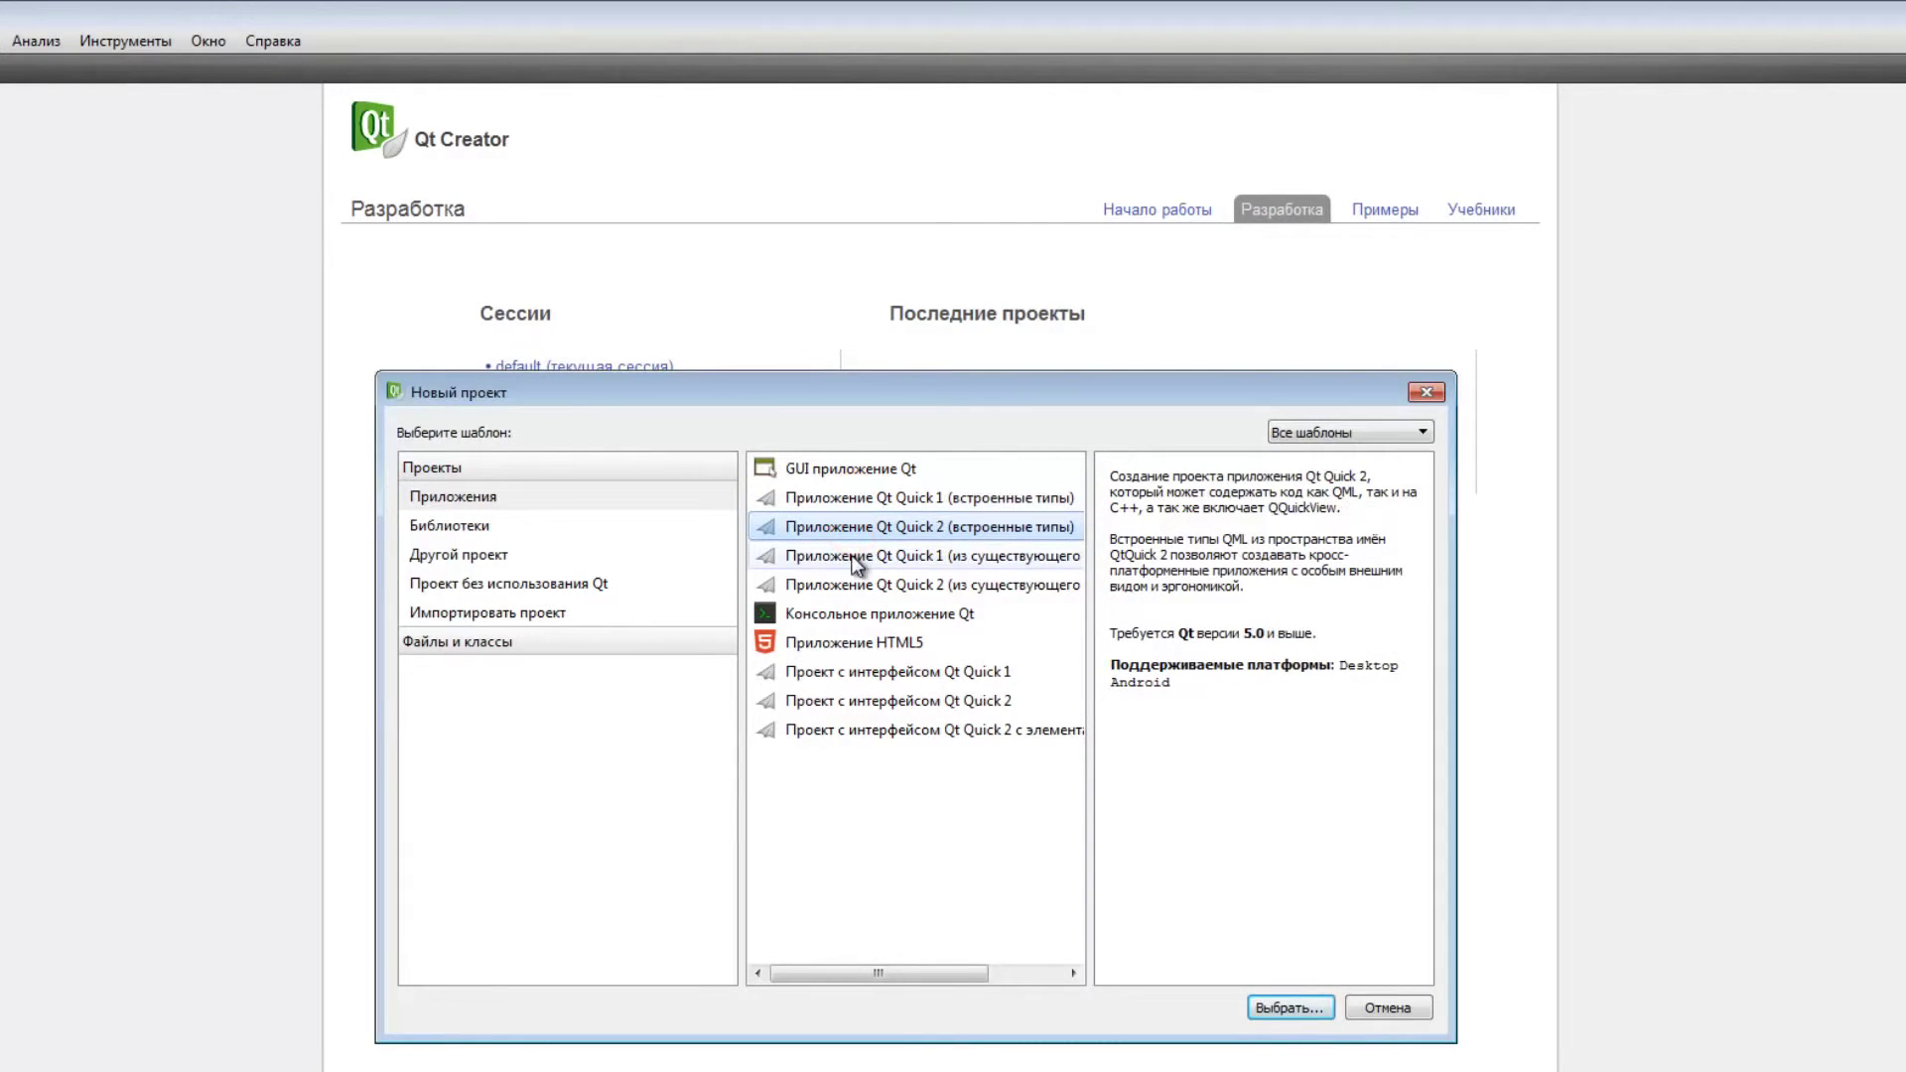
{"action": "left_click", "coordinate": [847, 611]}
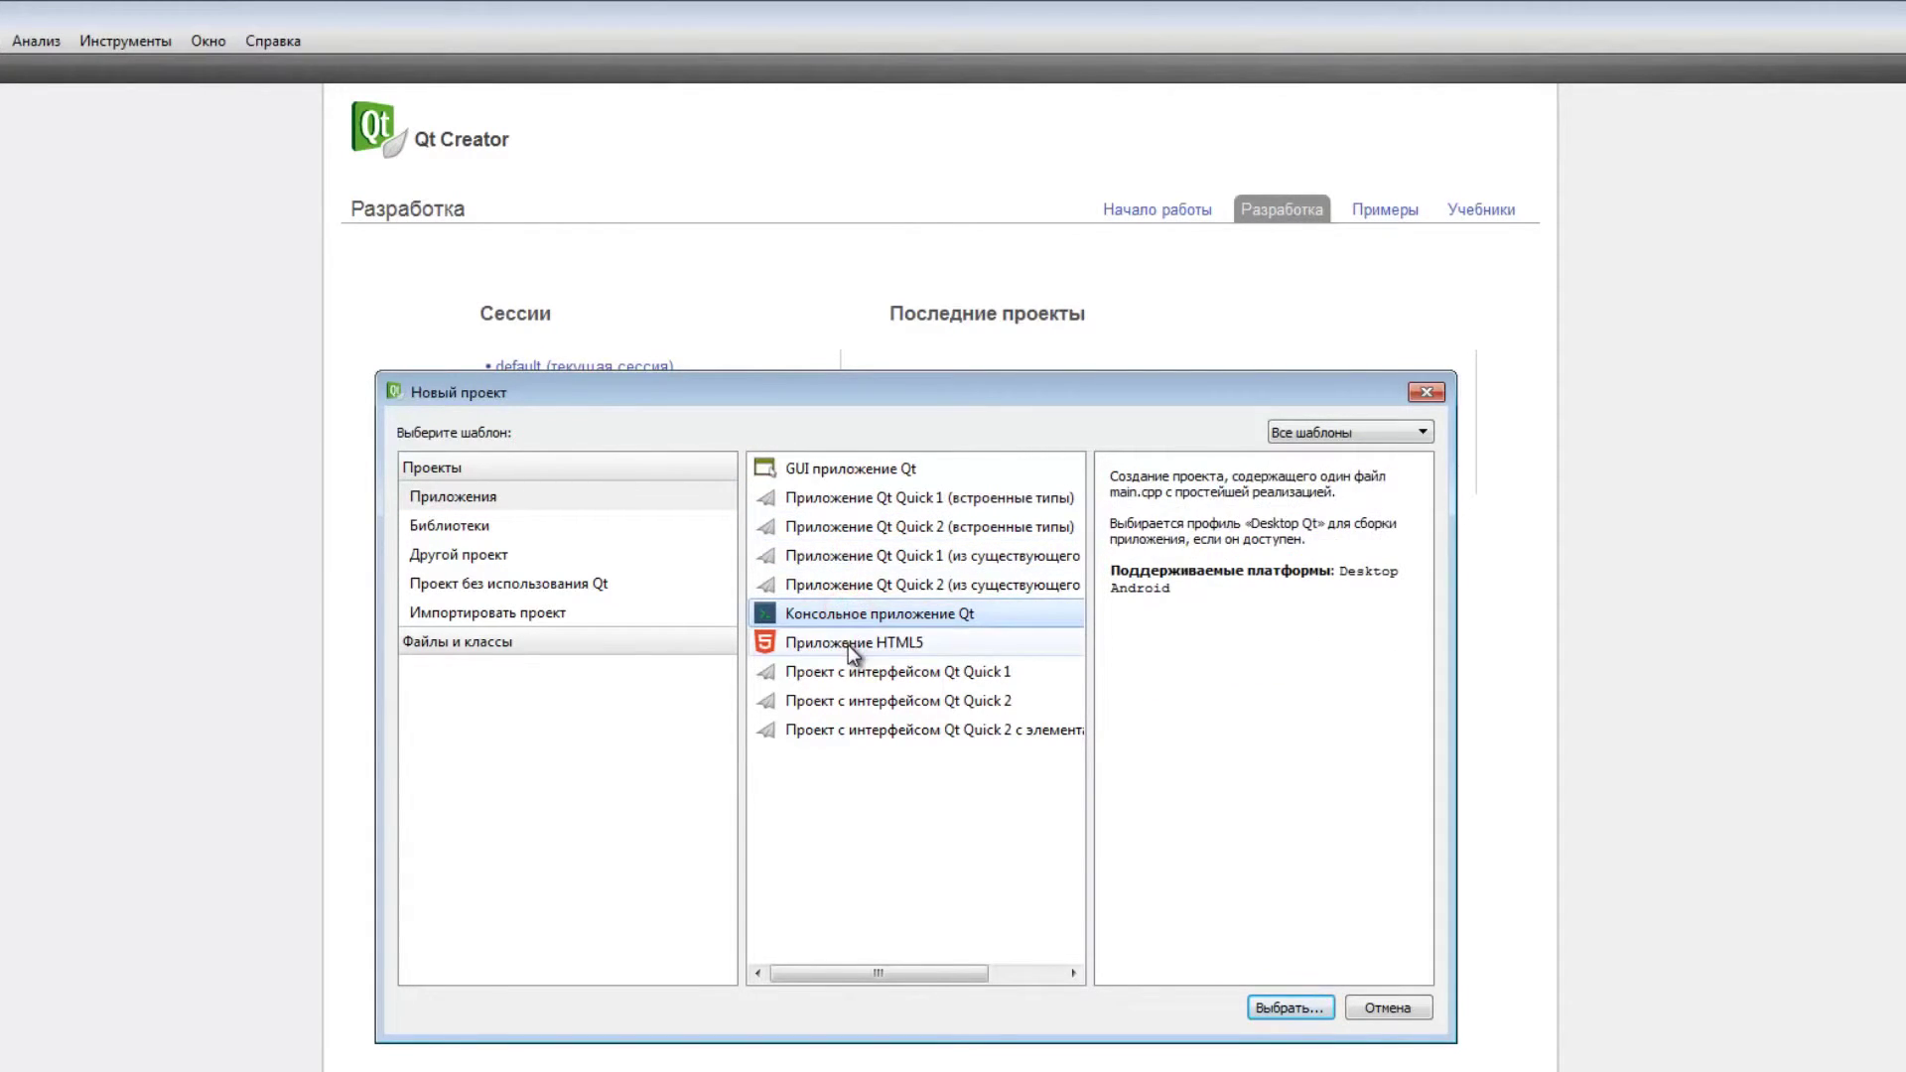
{"action": "left_click", "coordinate": [847, 645]}
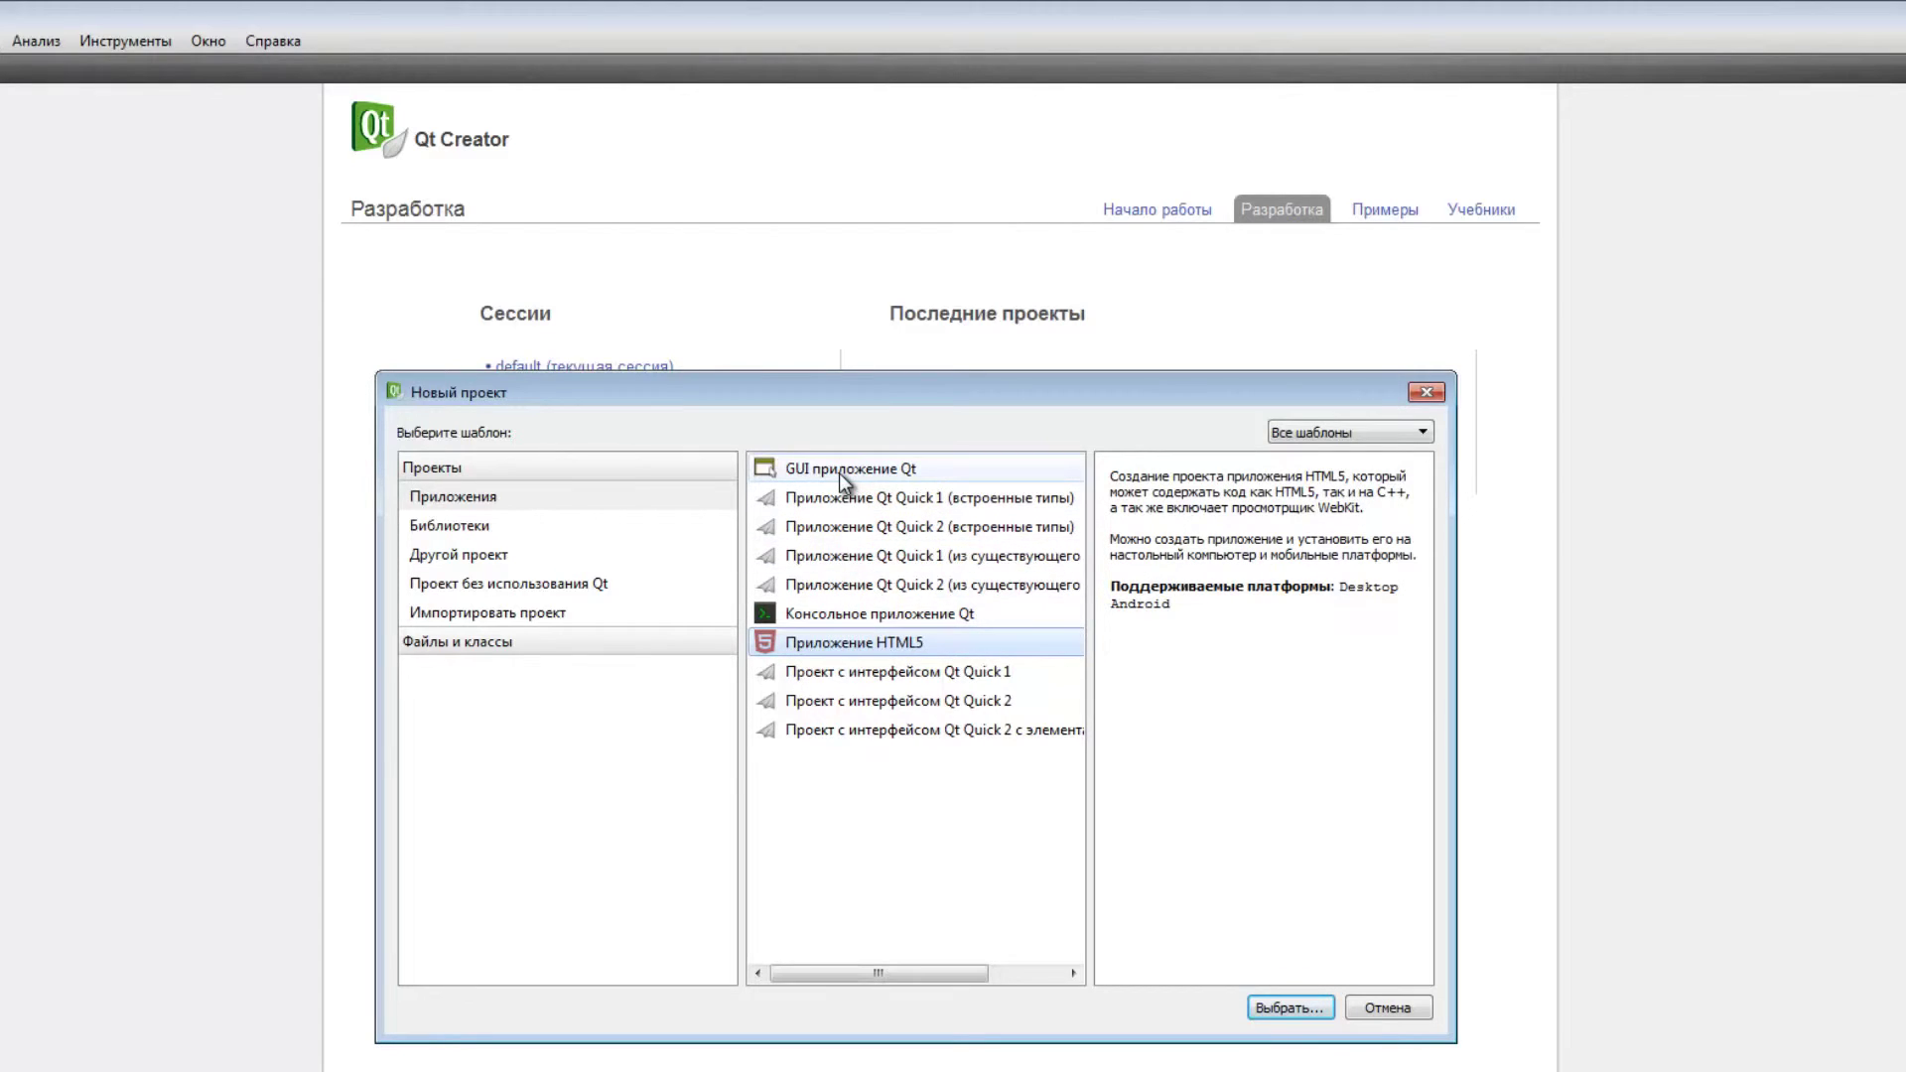
{"action": "left_click", "coordinate": [836, 733]}
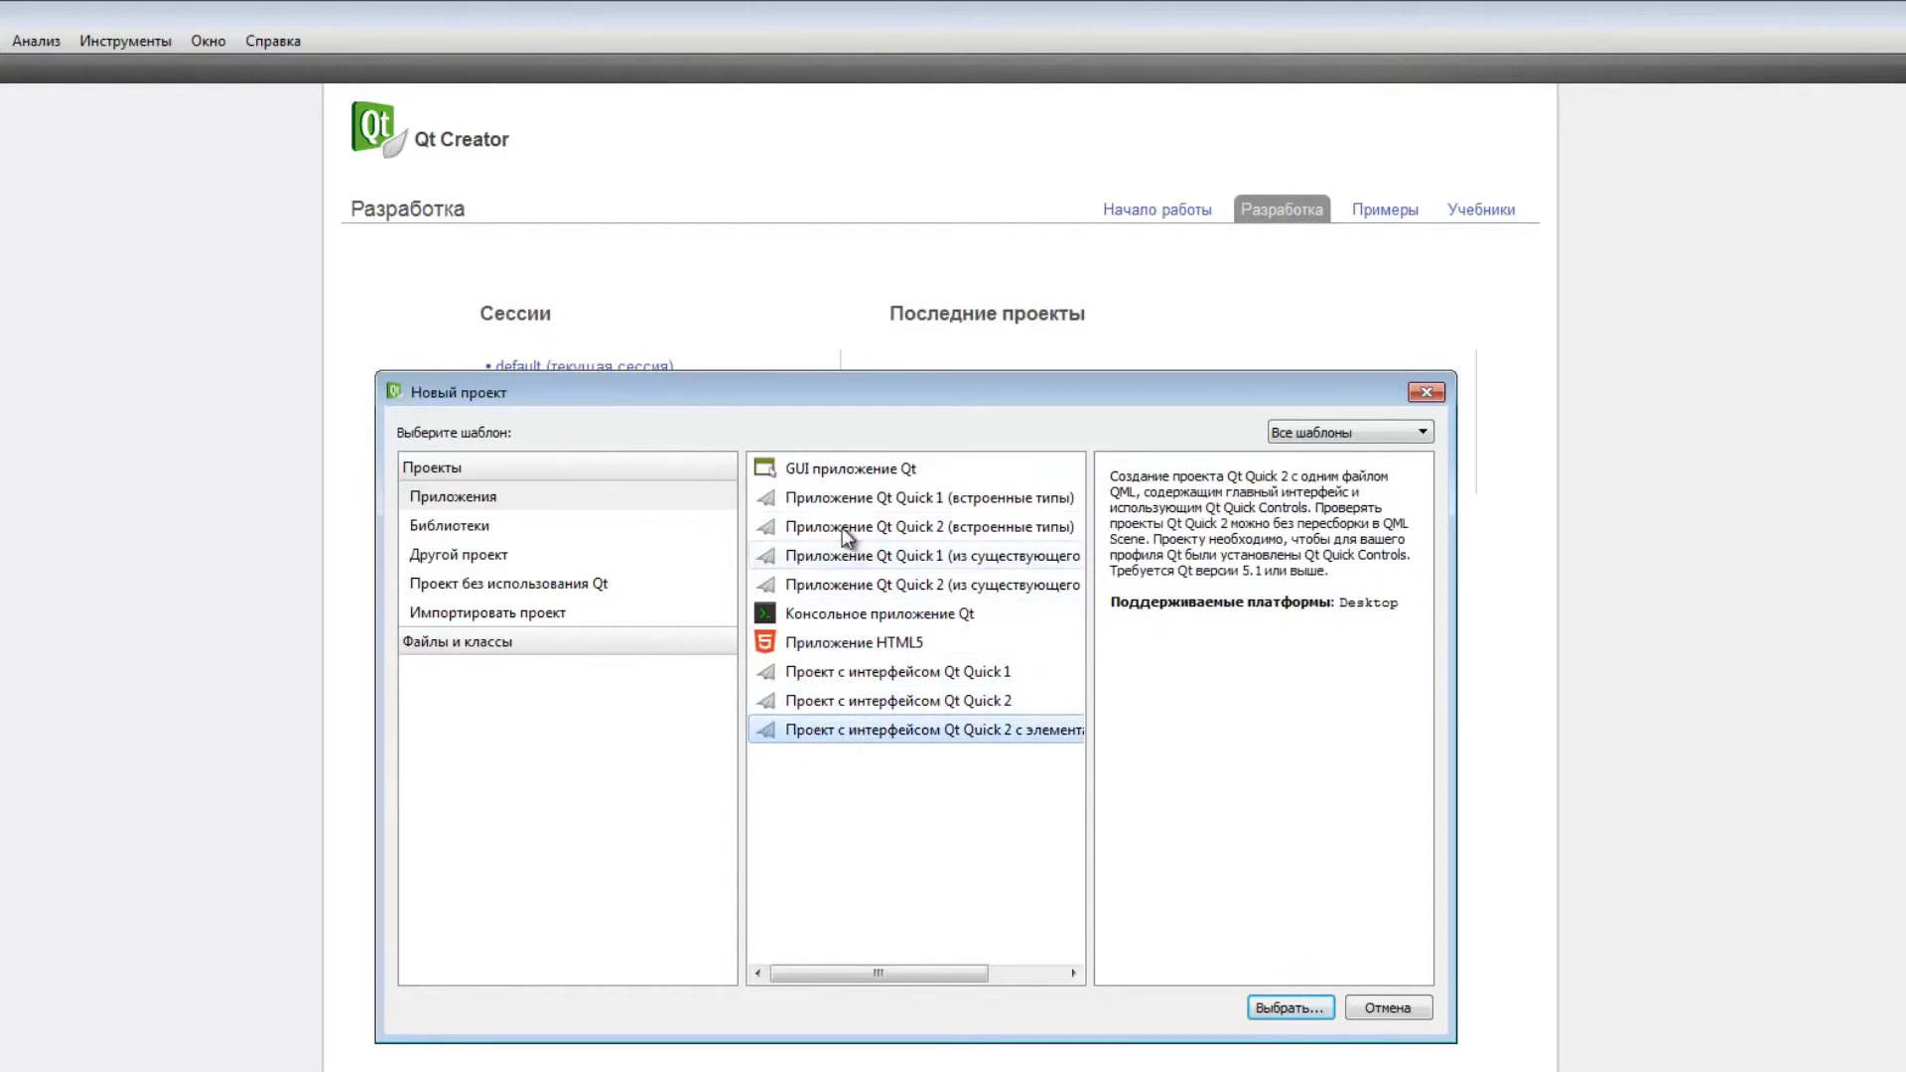
{"action": "left_click", "coordinate": [832, 466]}
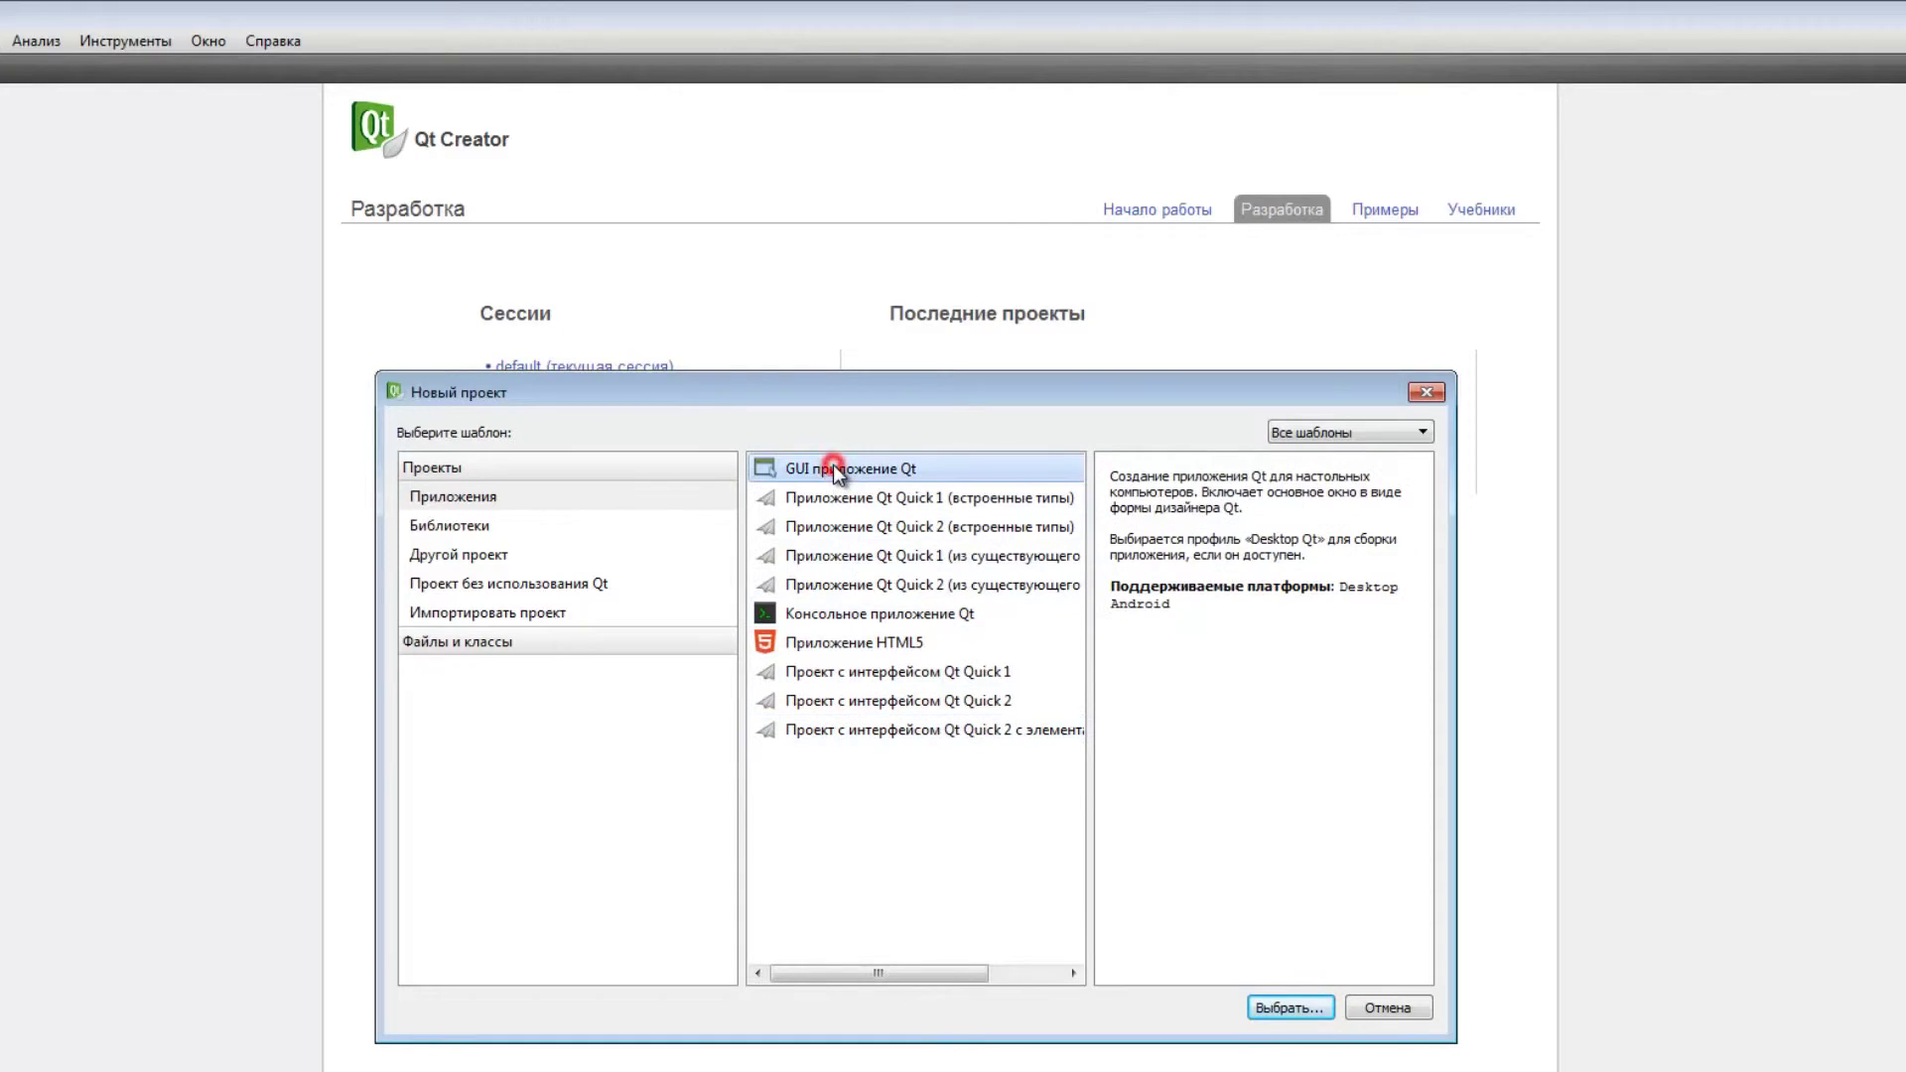
{"action": "left_click", "coordinate": [1266, 1008]}
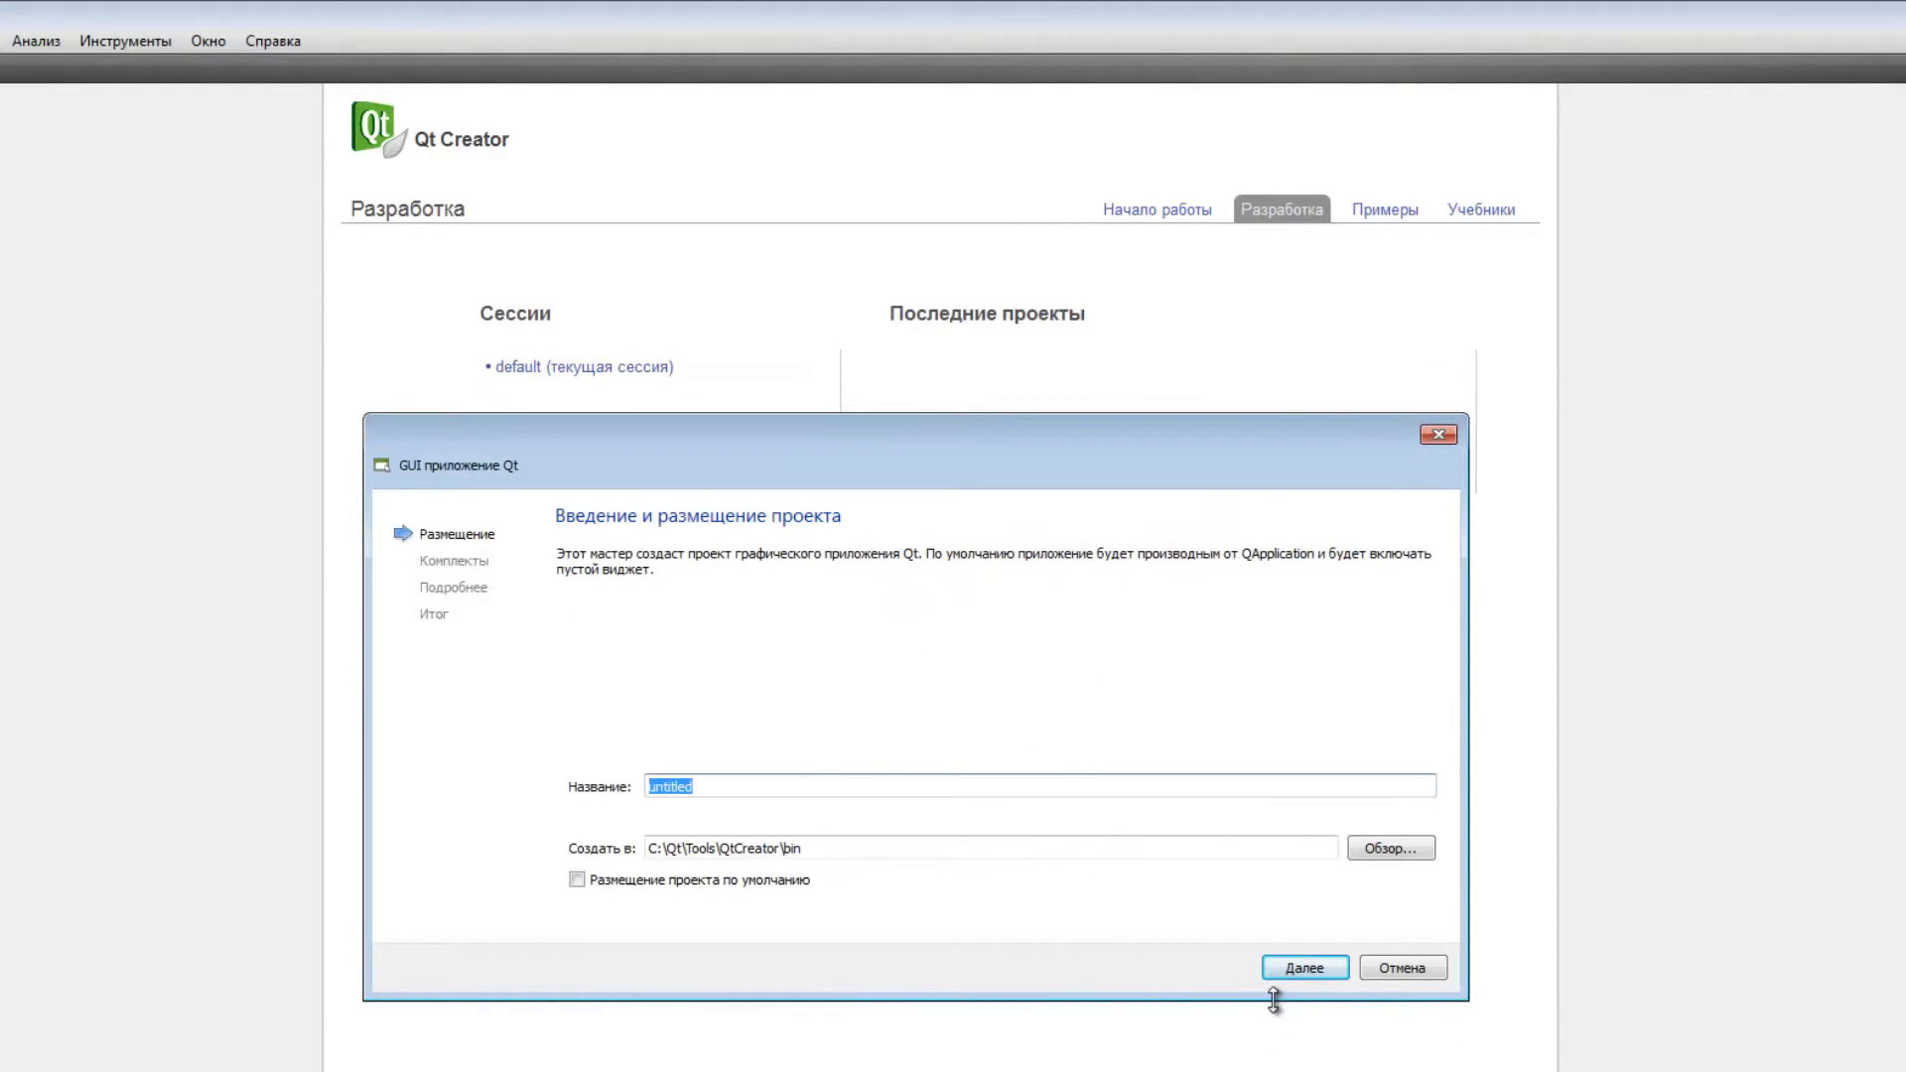
- Name the project AndroidTest, add the Android for arm (GCC 4.8, Qt 5.1.1) kit alongside the Desktop kit and finish the wizard
{"action": "type", "text": "AndroidTest"}
{"action": "left_click", "coordinate": [1277, 976]}
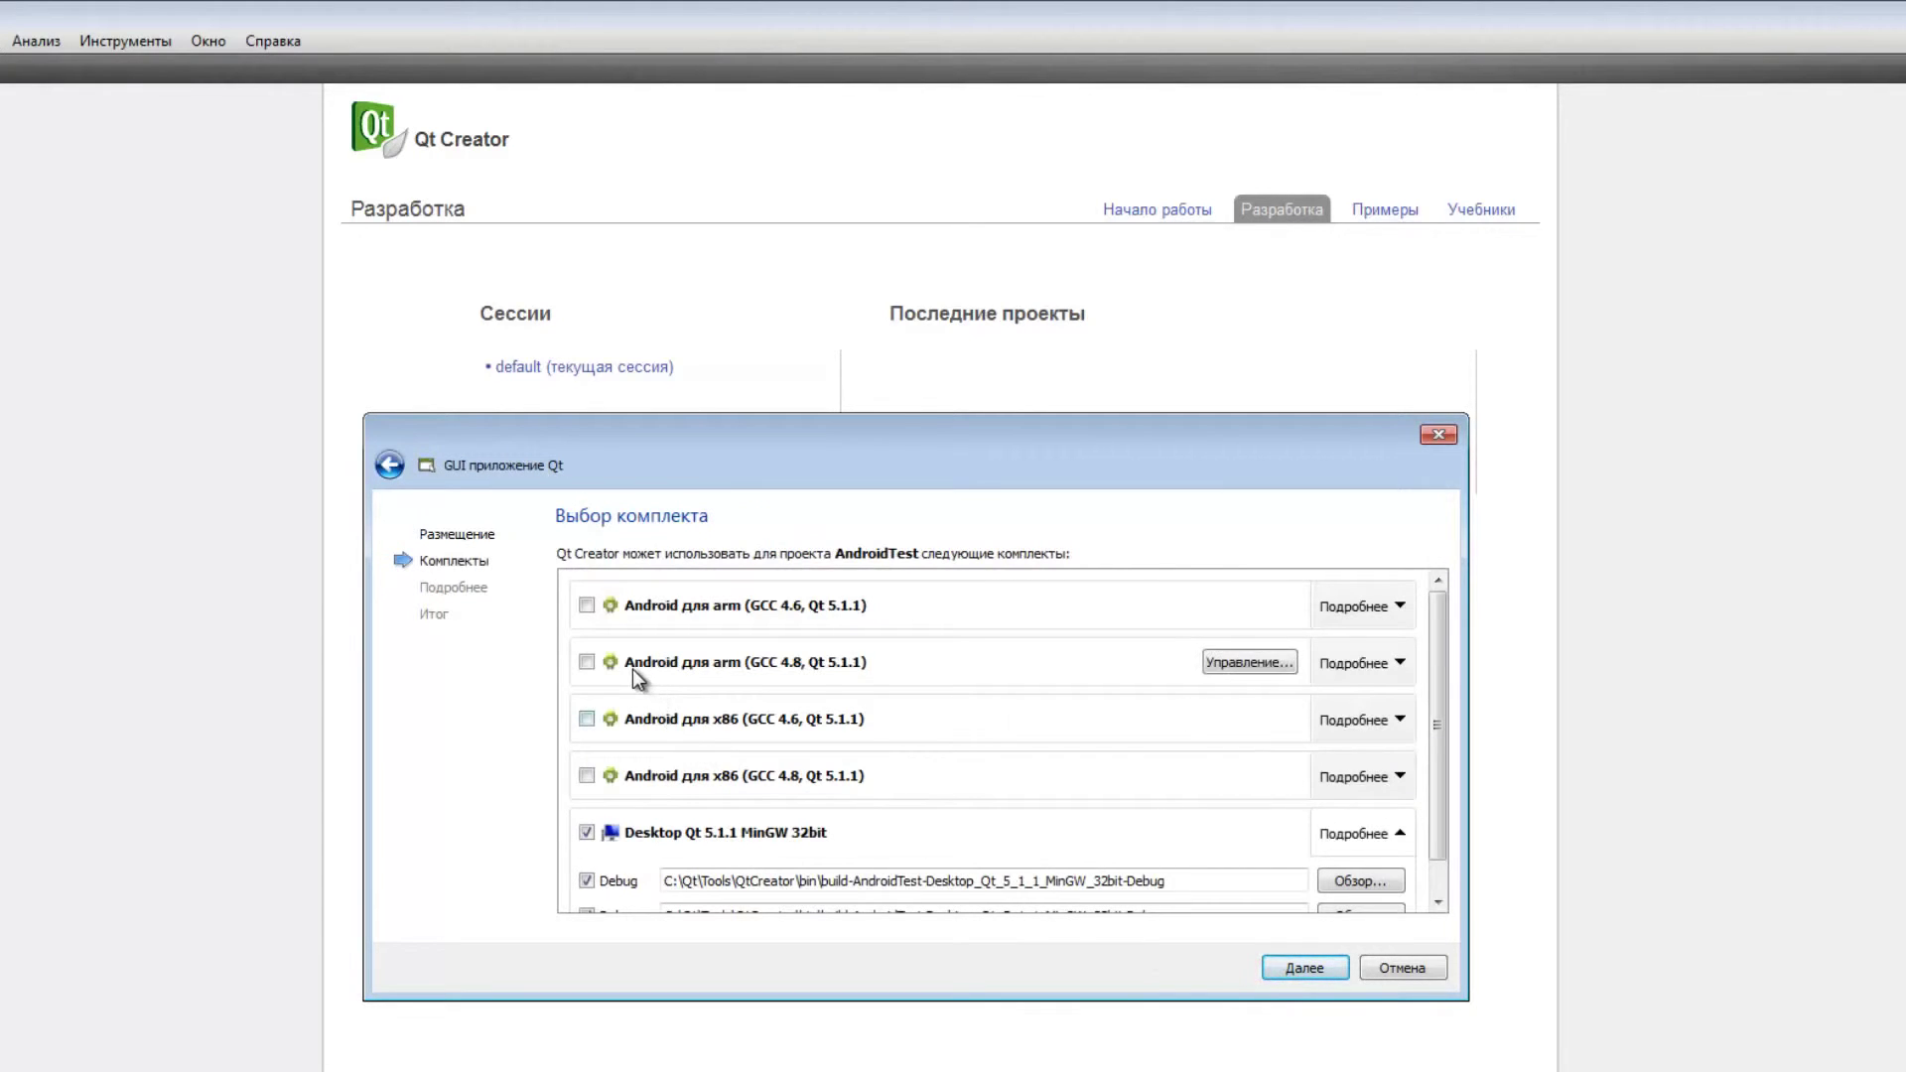
{"action": "left_click", "coordinate": [585, 662]}
{"action": "left_click", "coordinate": [1289, 967]}
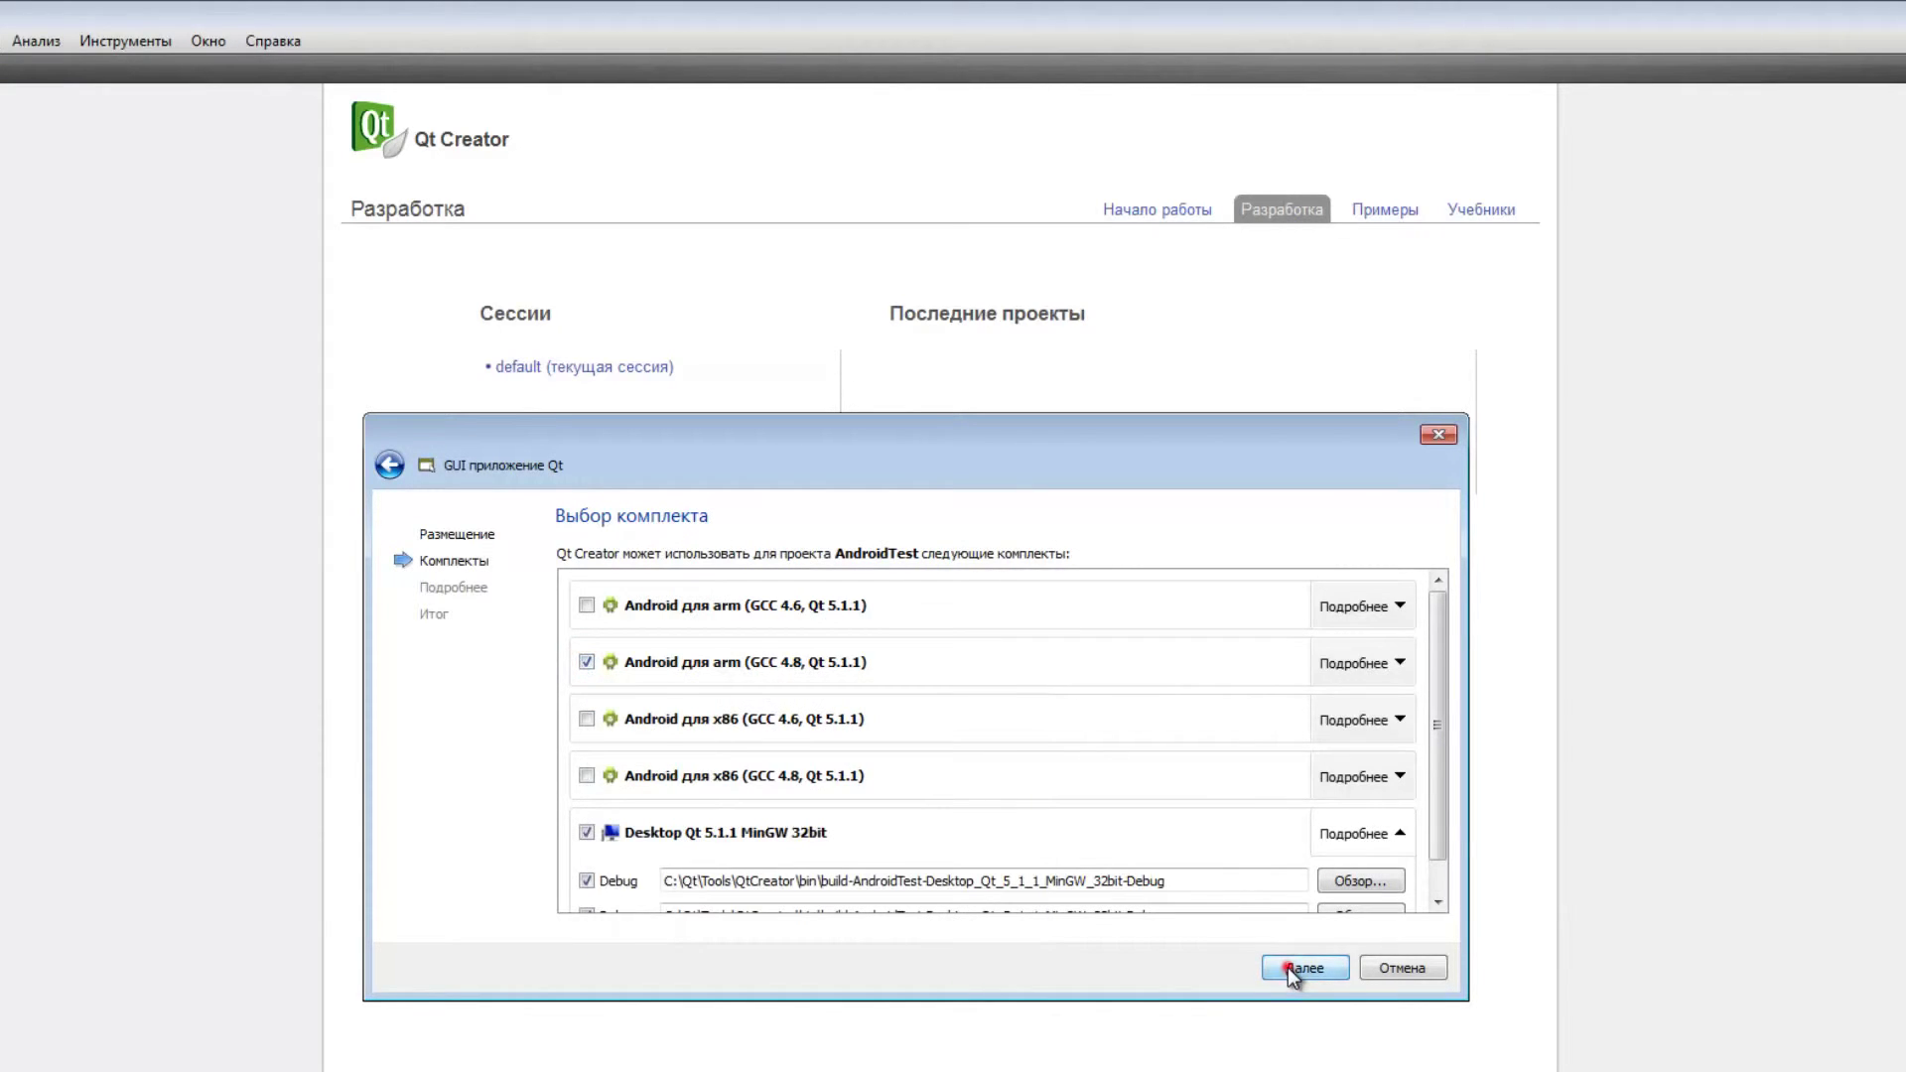
{"action": "left_click", "coordinate": [1289, 967]}
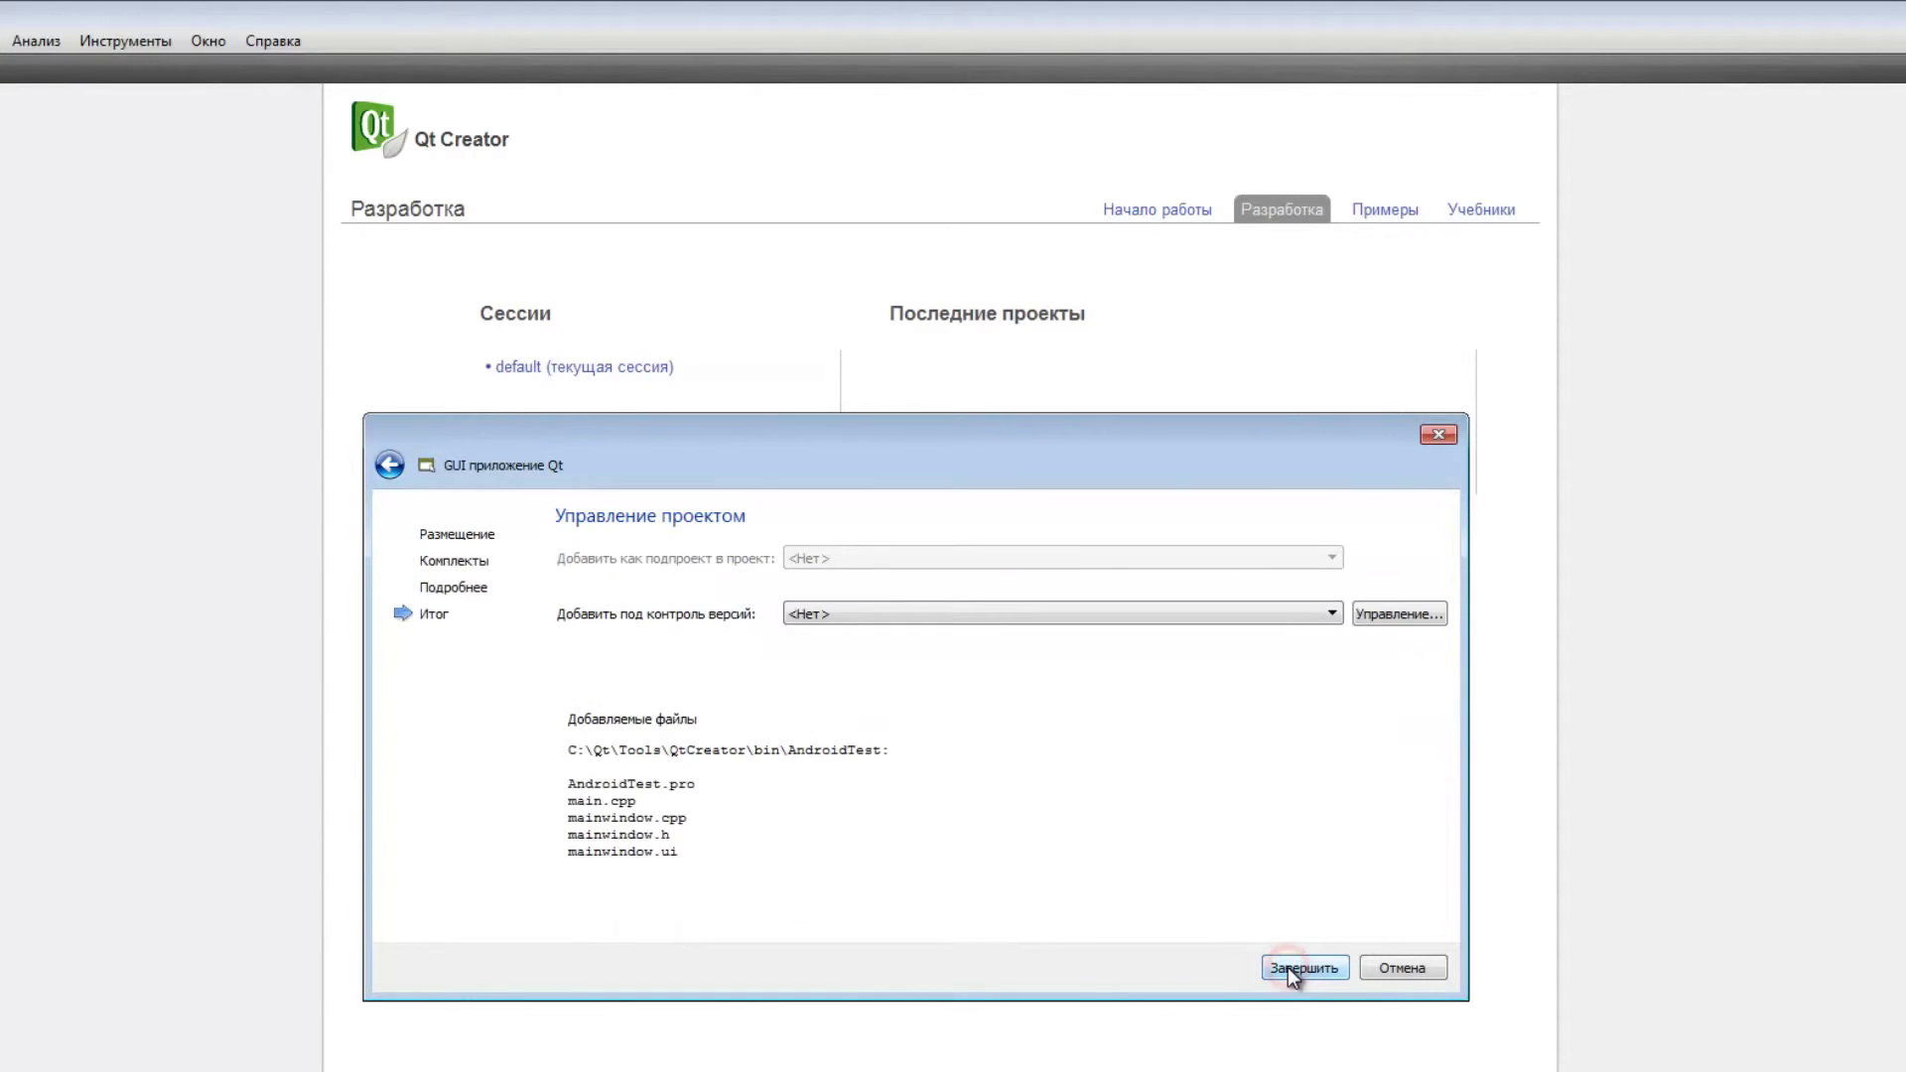
{"action": "left_click", "coordinate": [1288, 967]}
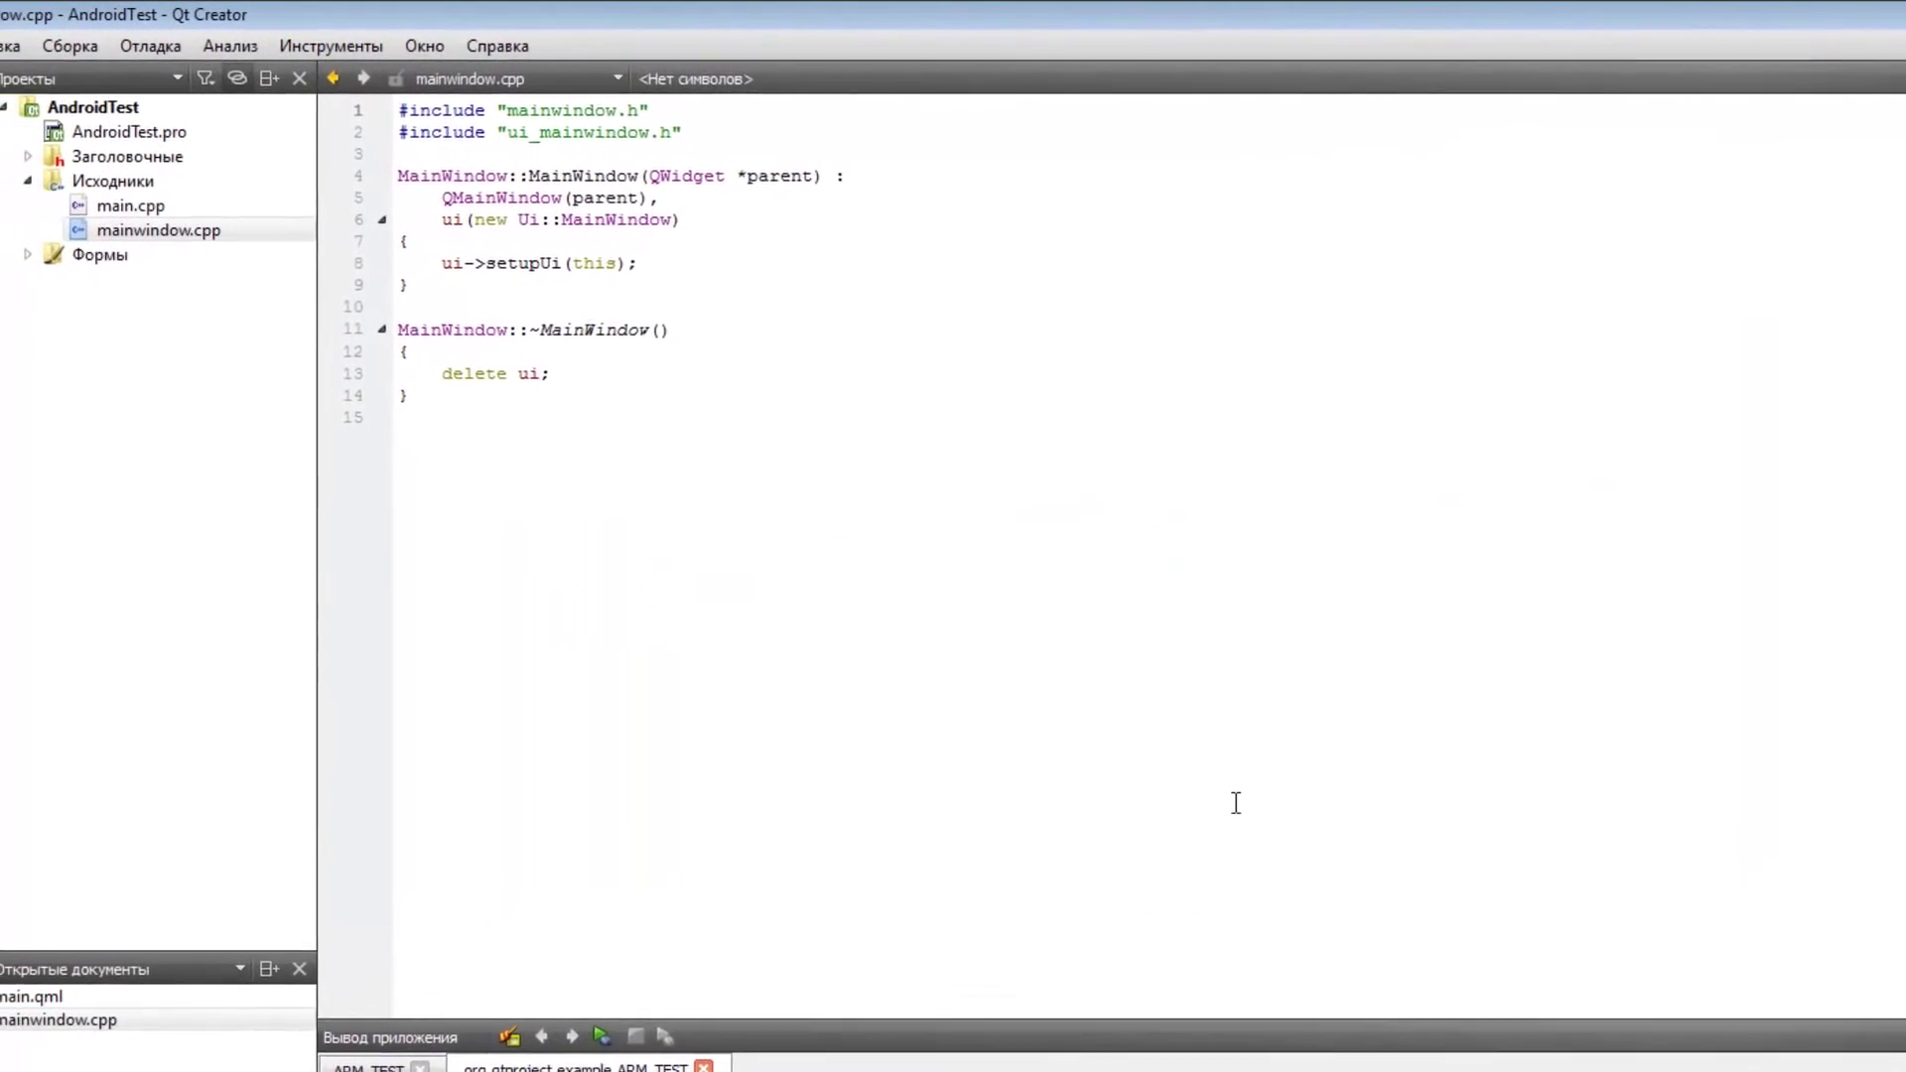
- Open the mainwindow.ui form of the AndroidTest project in the form designer
{"action": "left_click", "coordinate": [28, 254]}
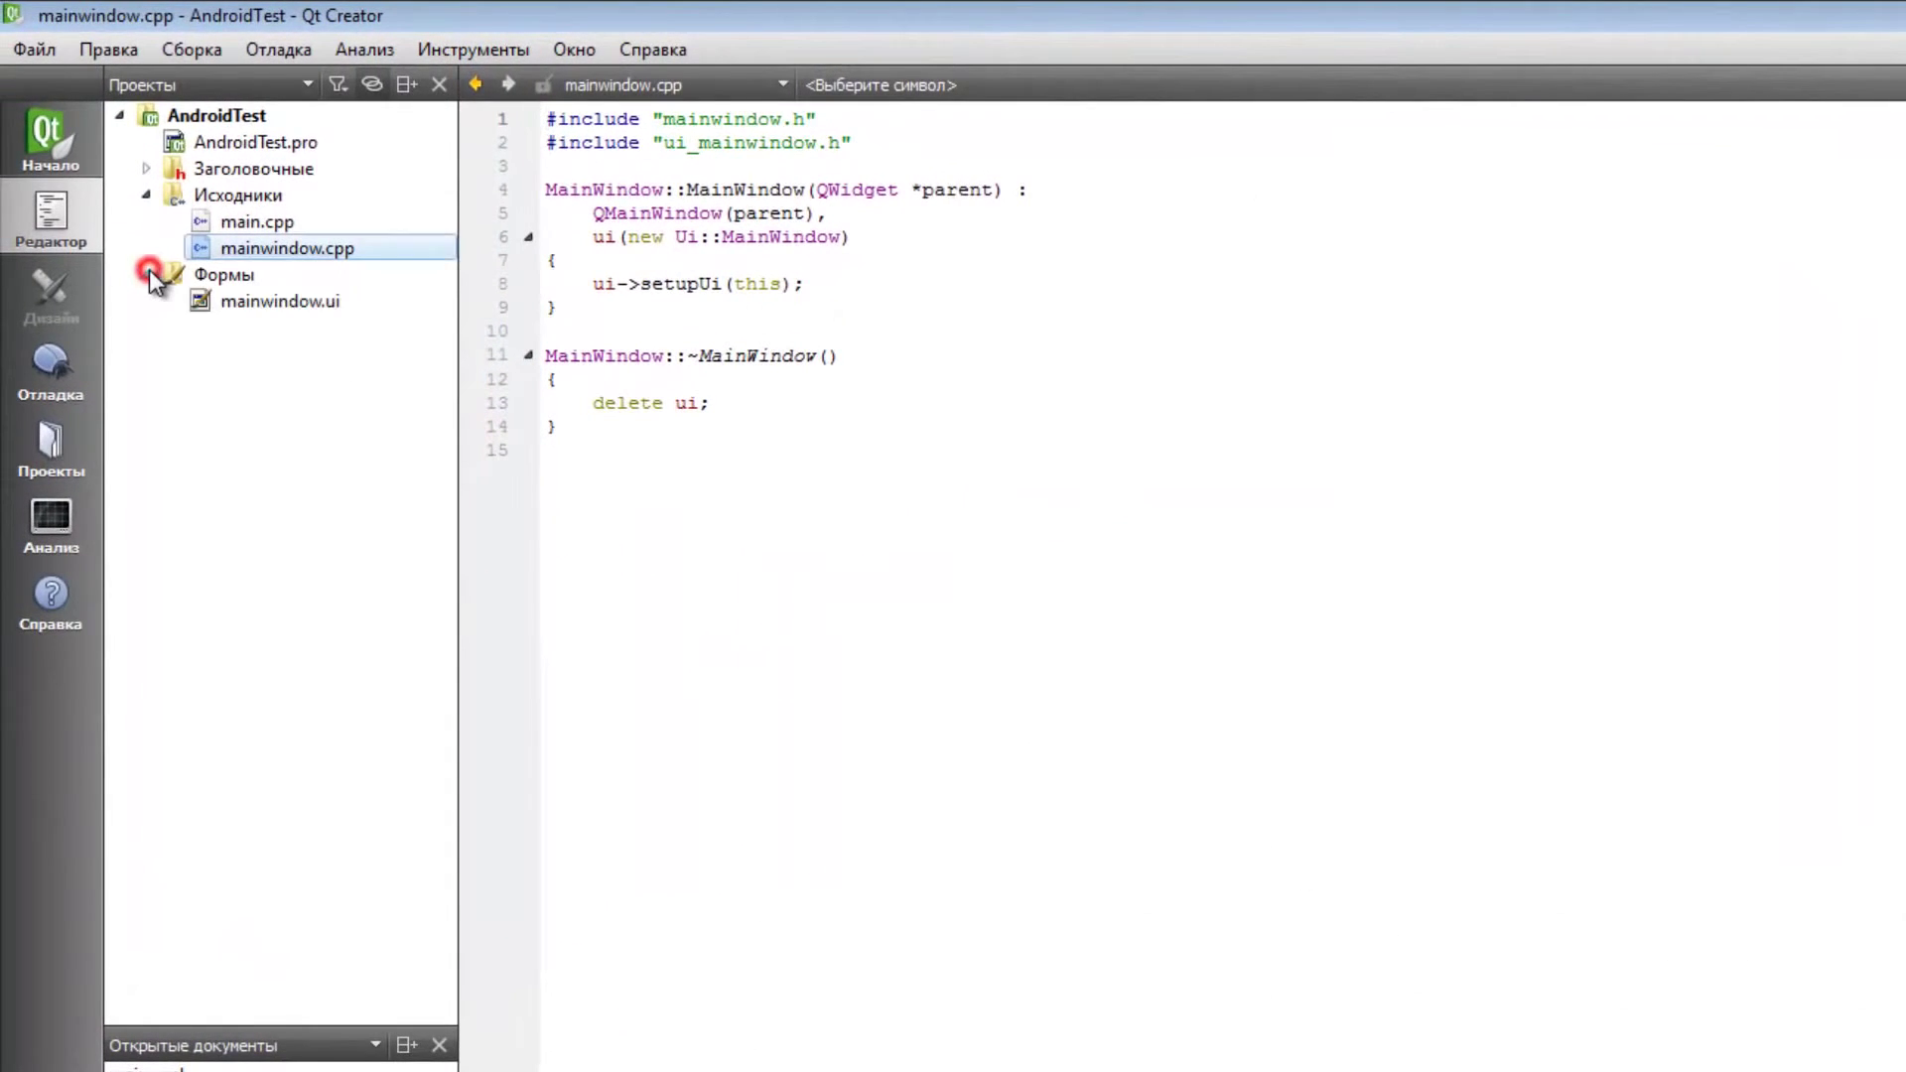
{"action": "left_click", "coordinate": [219, 309]}
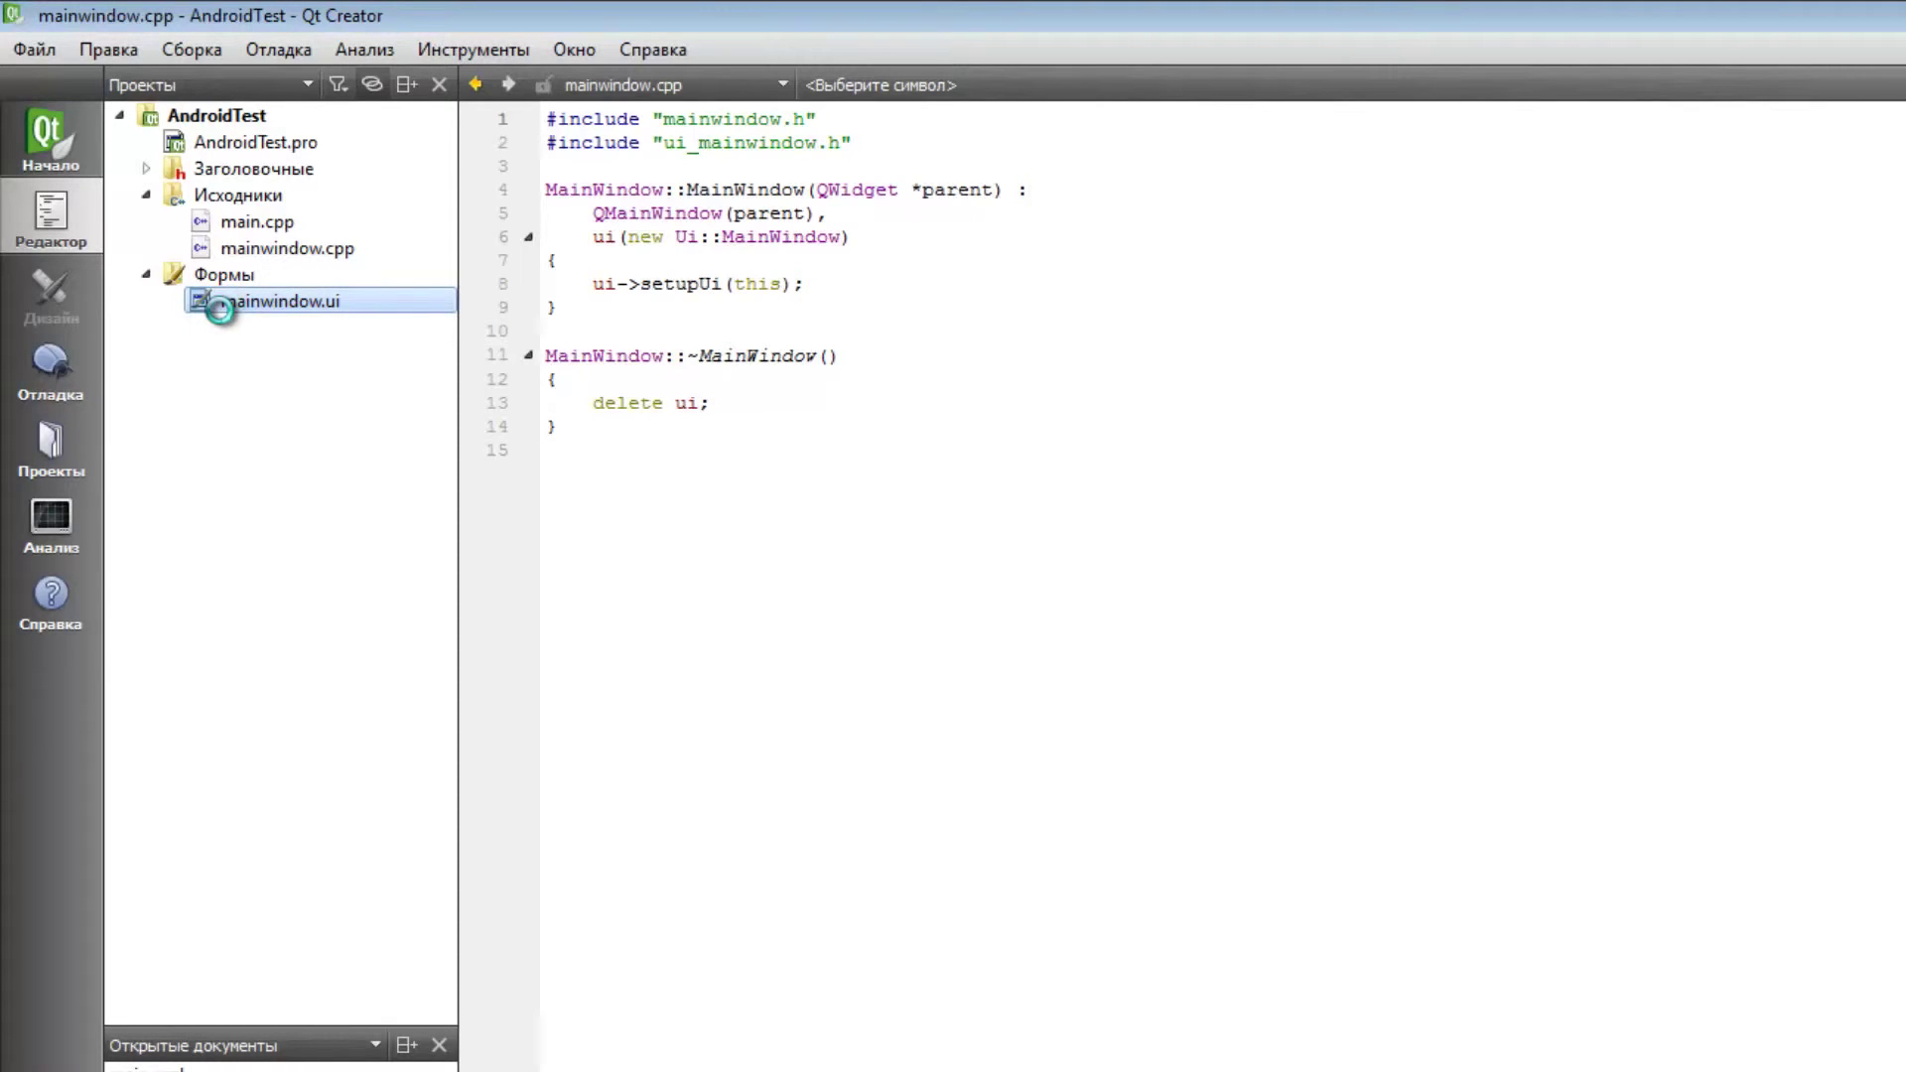
{"action": "double_click", "coordinate": [218, 303]}
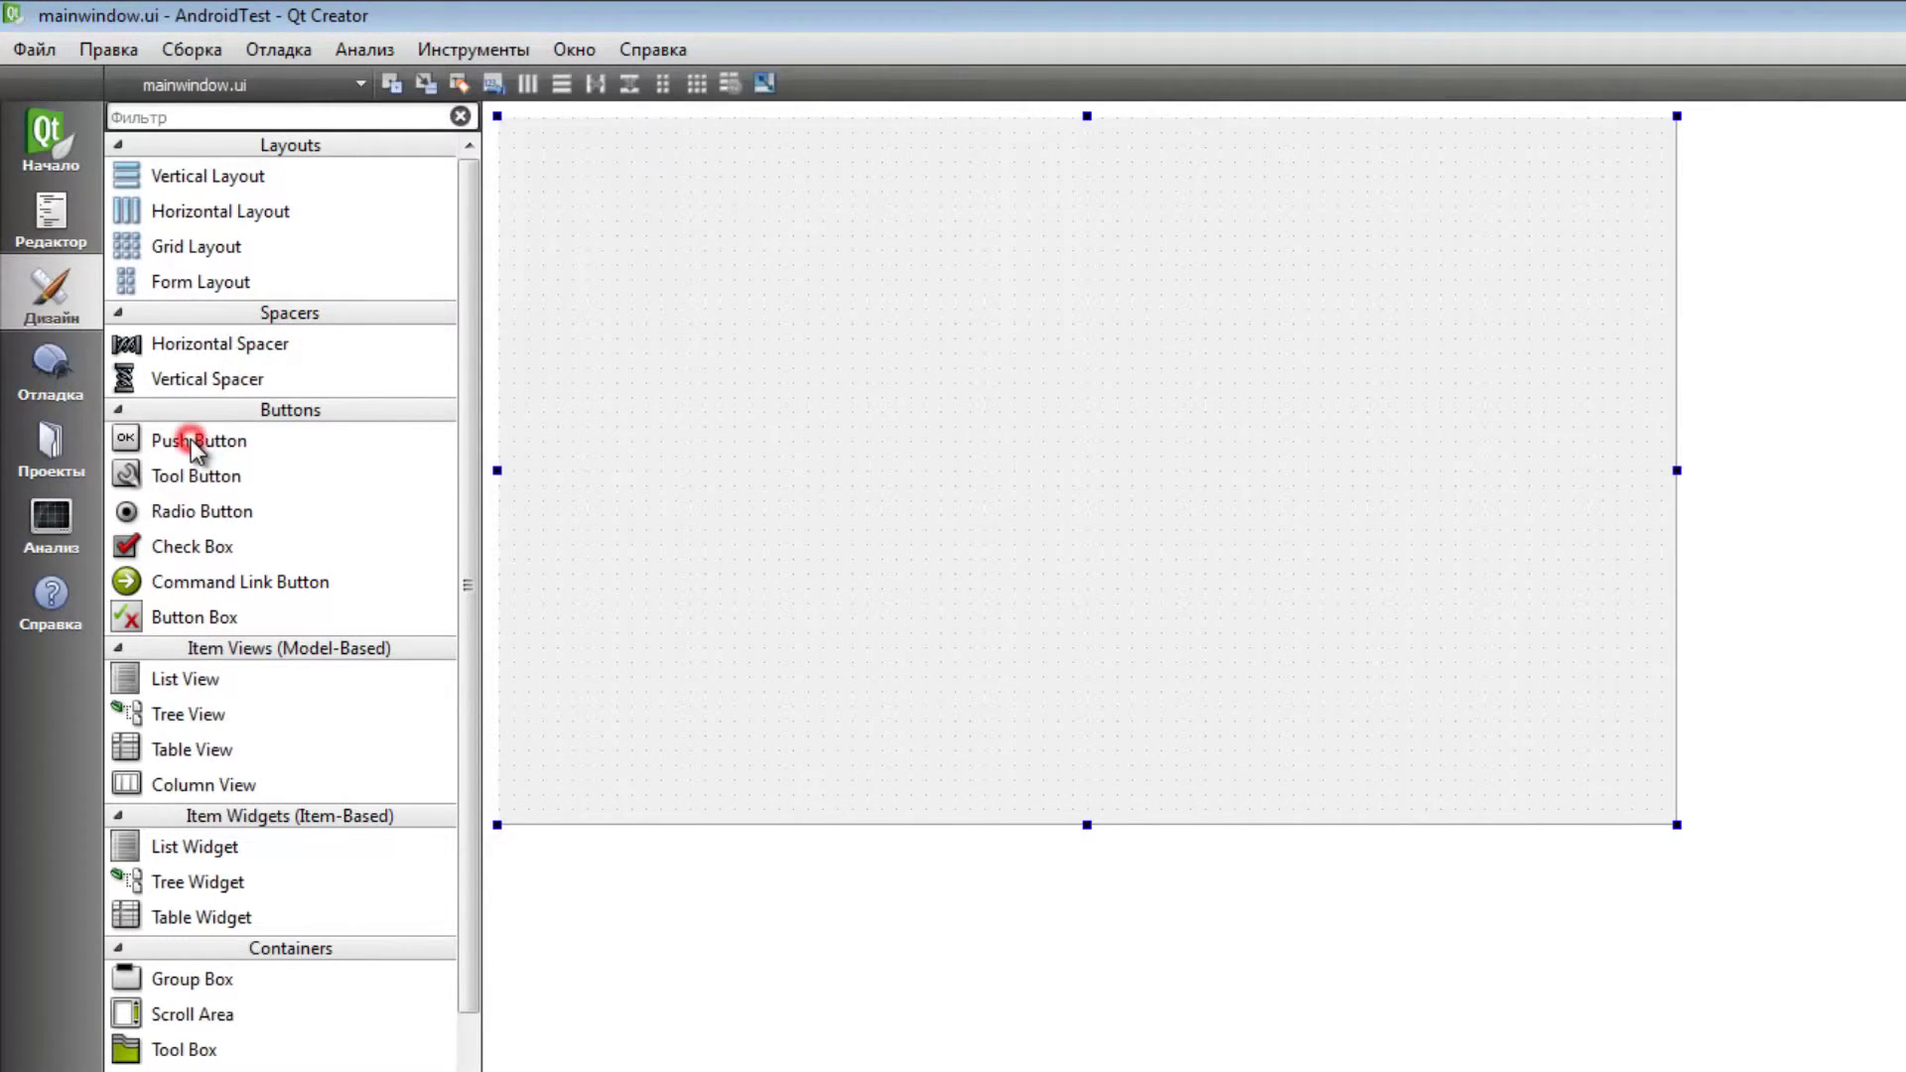
- Place an enlarged push button near the centre of the form and label it "Hello, Android!"
{"action": "left_click_drag", "start_coordinate": [191, 439], "coordinate": [1154, 503]}
{"action": "double_click", "coordinate": [1115, 481]}
{"action": "type", "text": "He"}
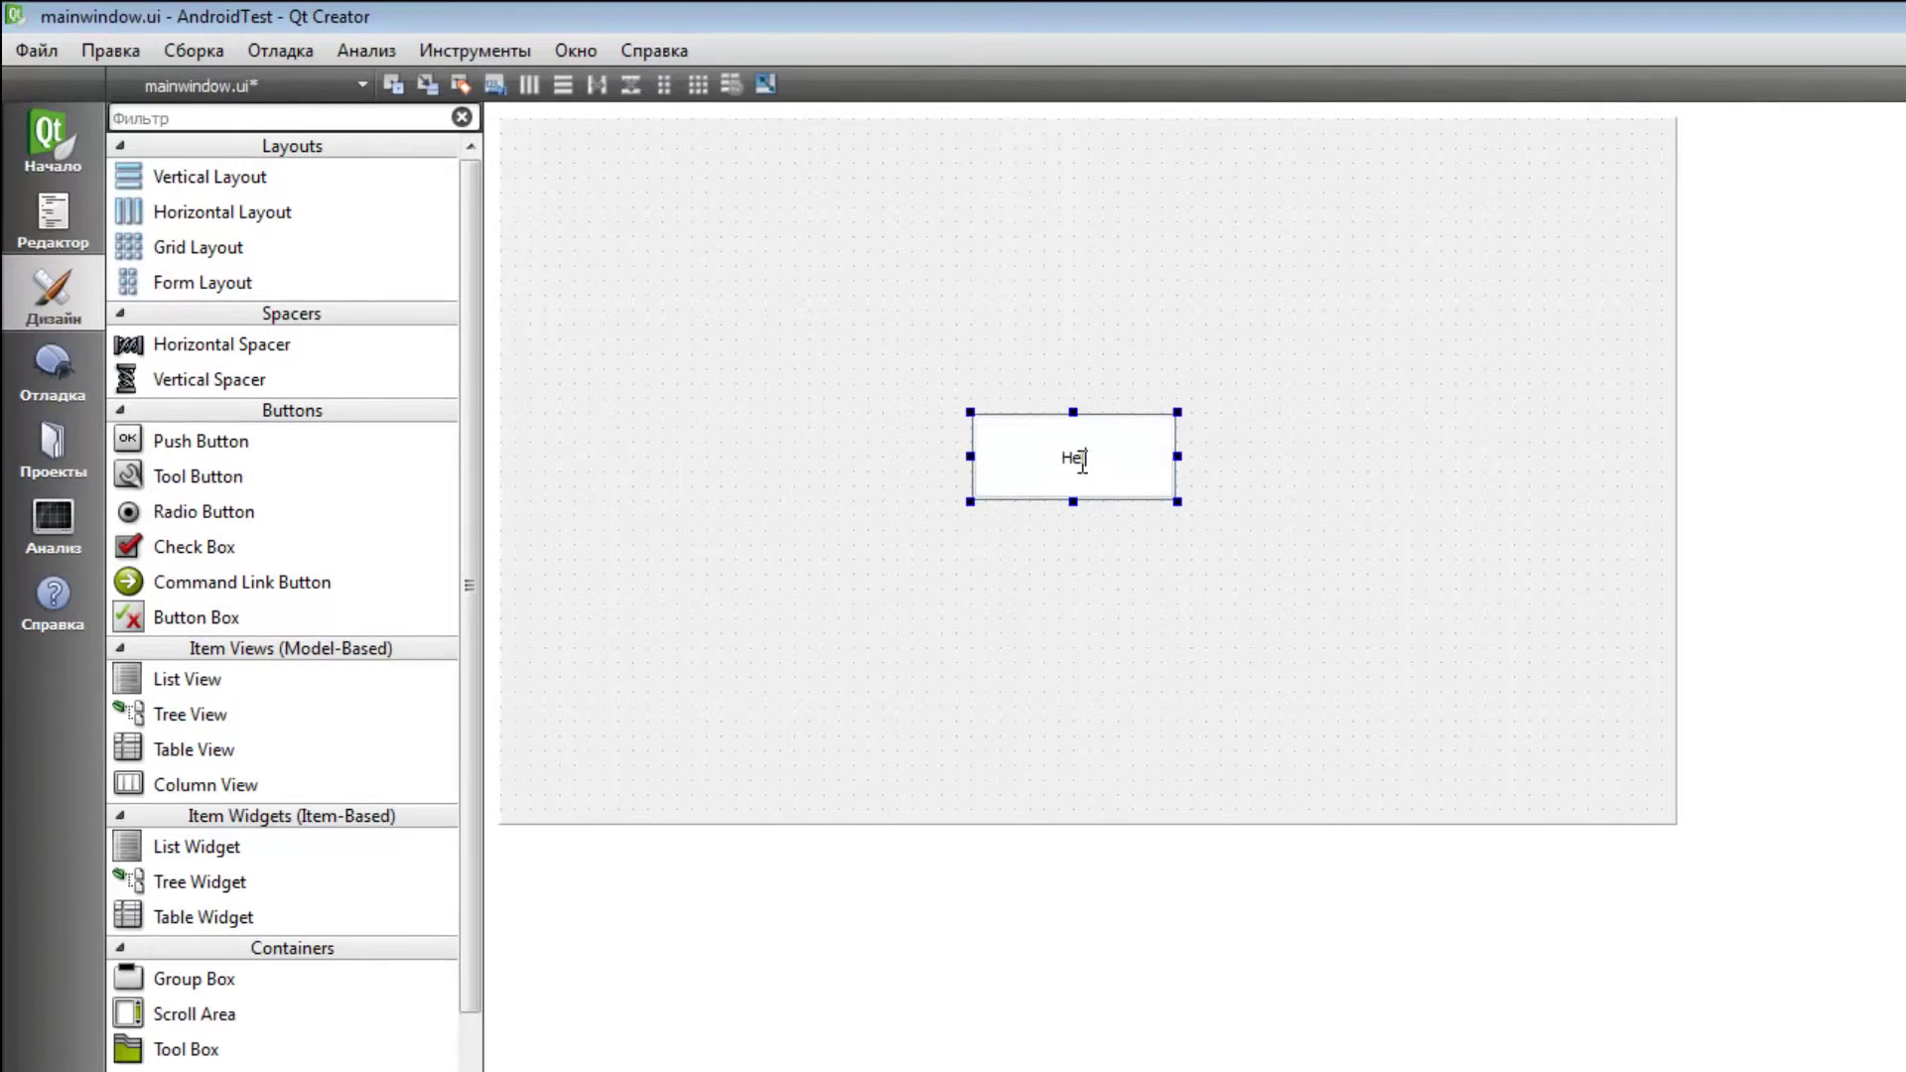
{"action": "type", "text": "llo, Android!"}
{"action": "key", "text": "Return"}
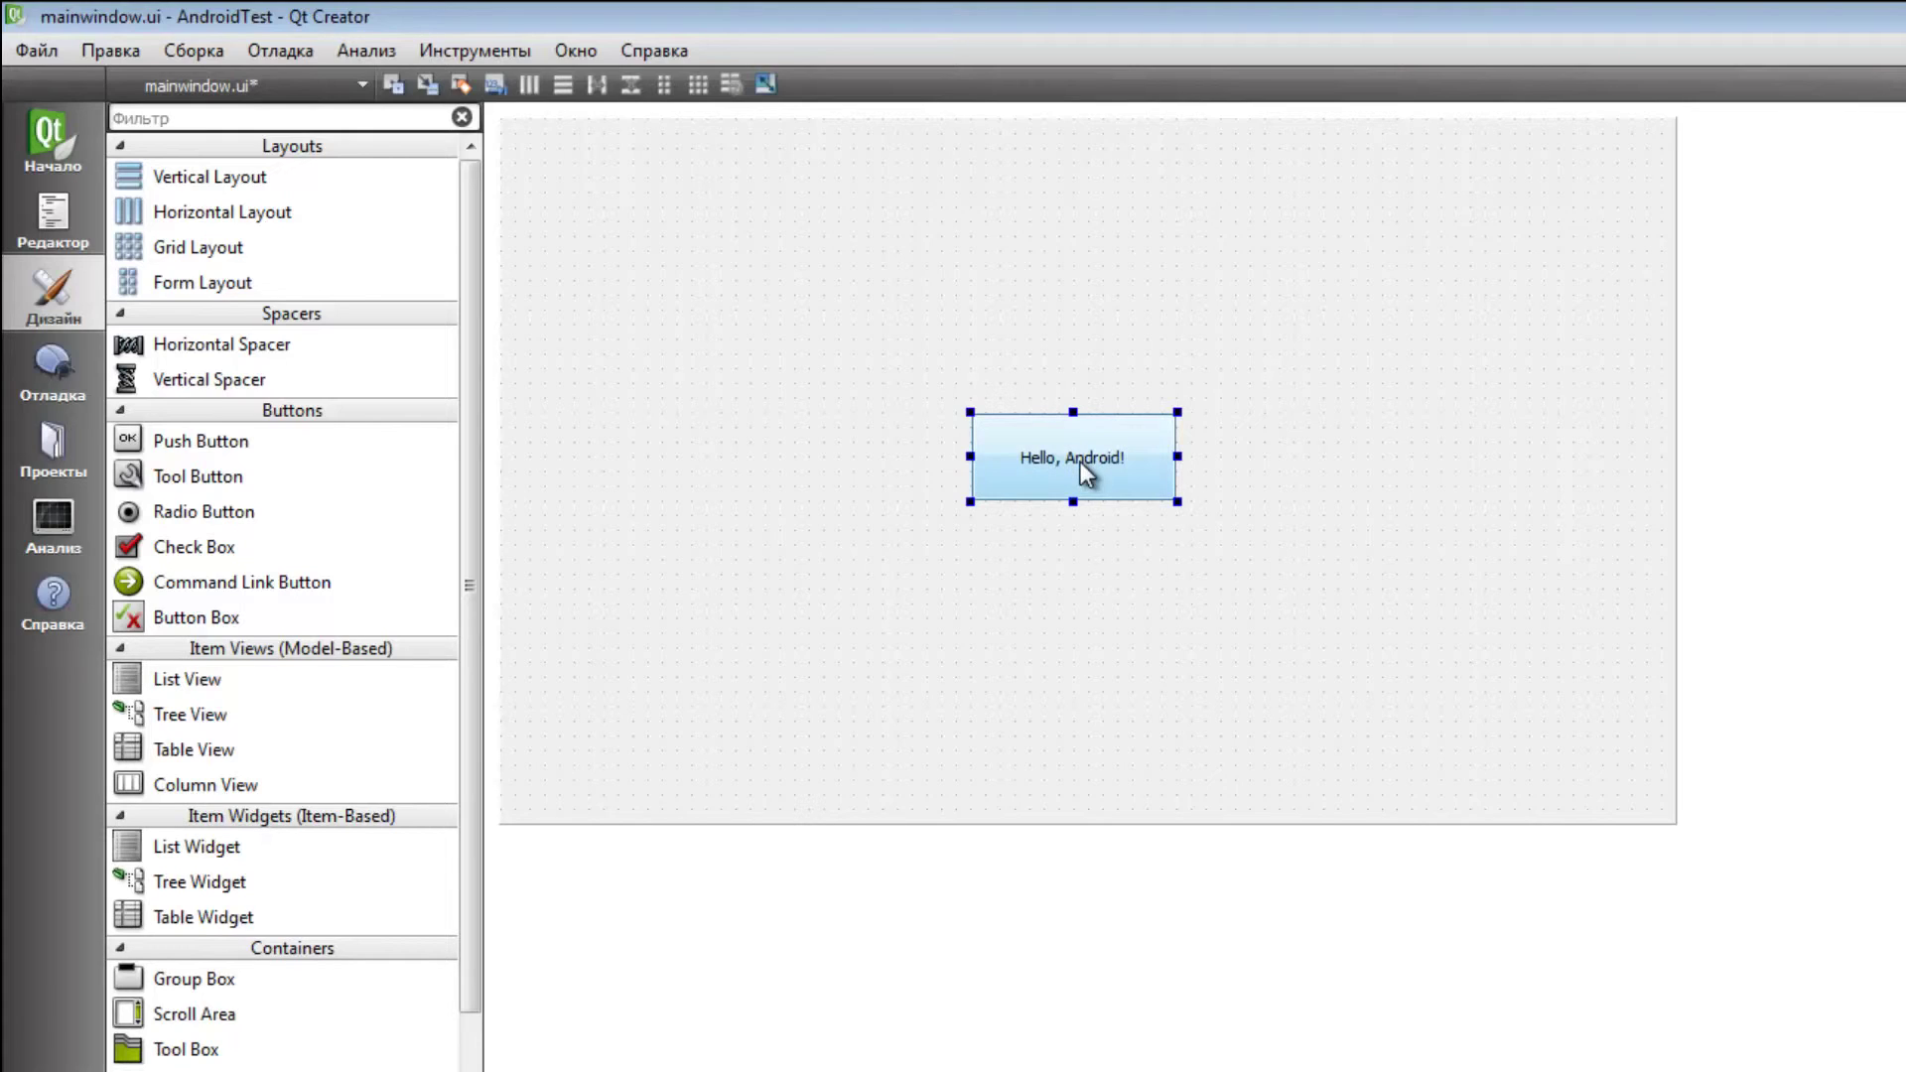
- Shrink the form, mainly in width, and move the "Hello, Android!" button left to near the centre of the resized form
{"action": "left_click", "coordinate": [1178, 600]}
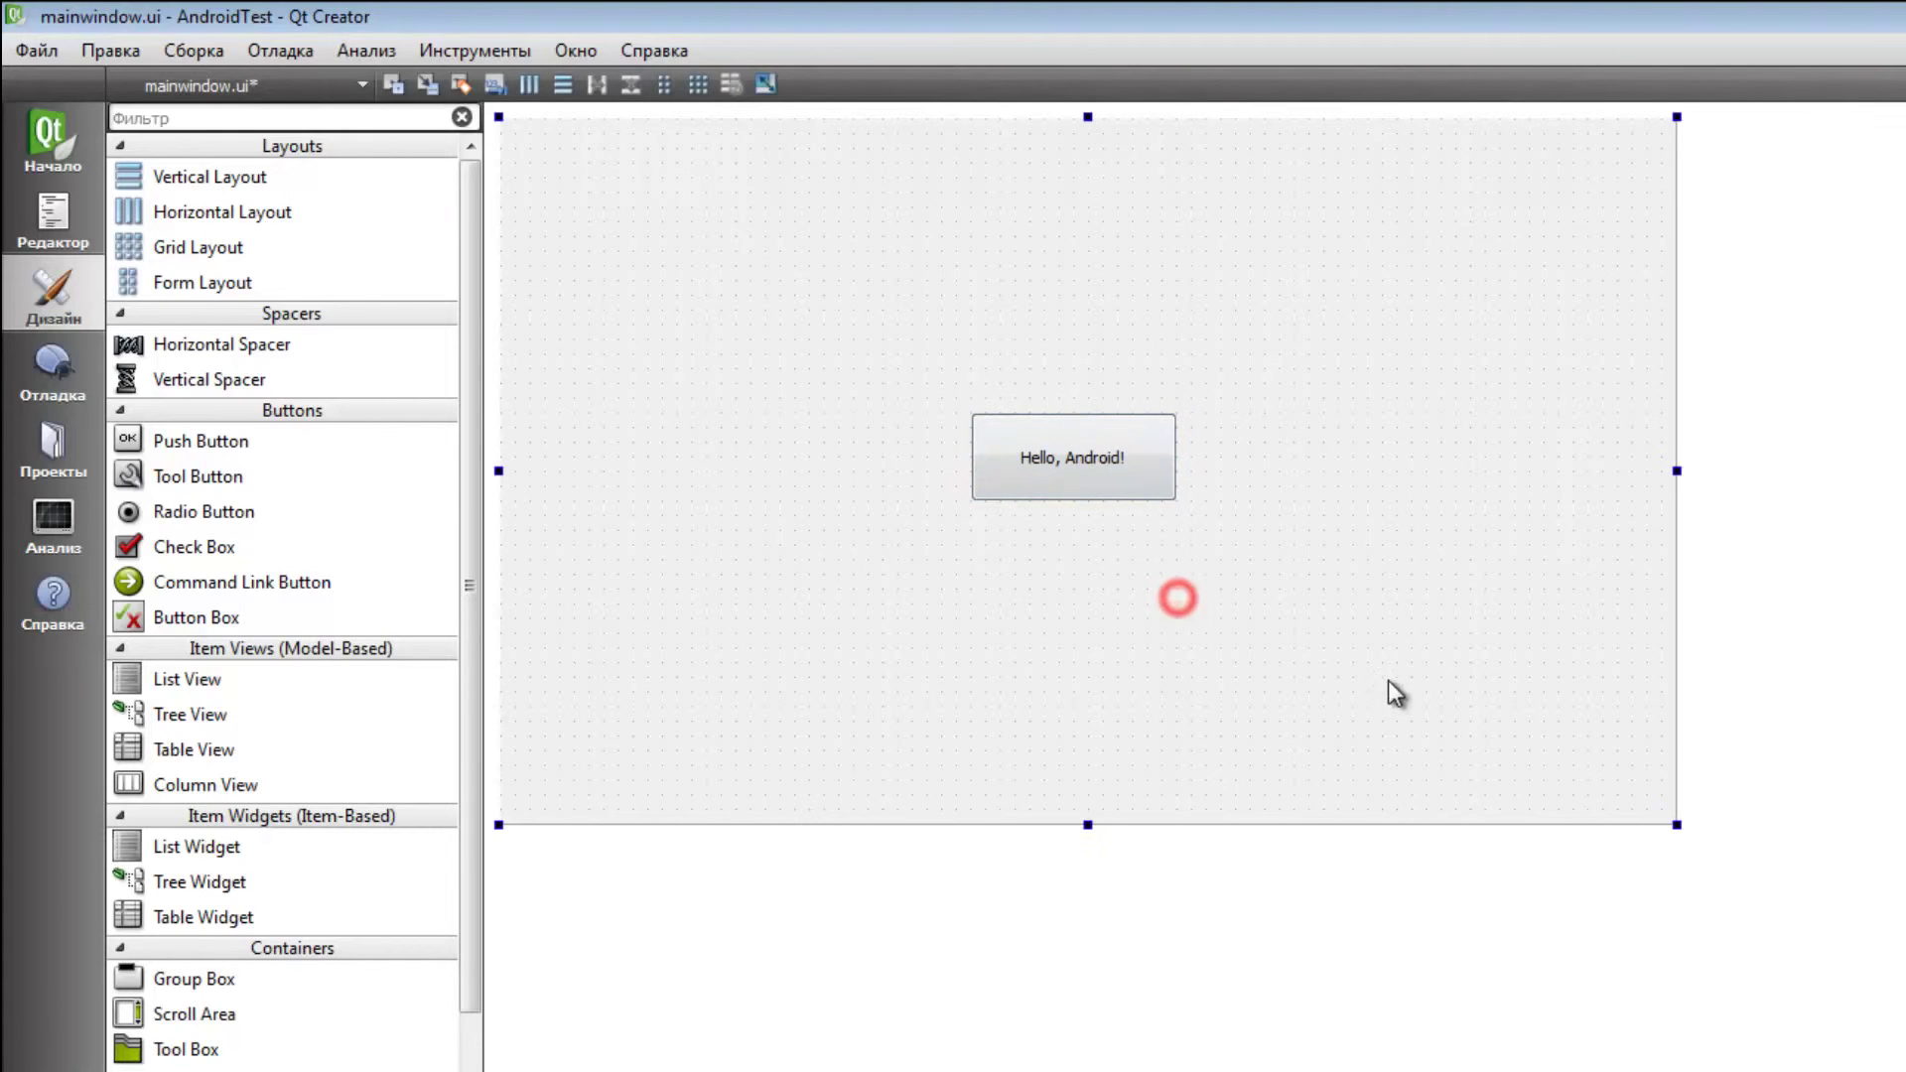
{"action": "left_click_drag", "start_coordinate": [1676, 824], "coordinate": [1319, 791]}
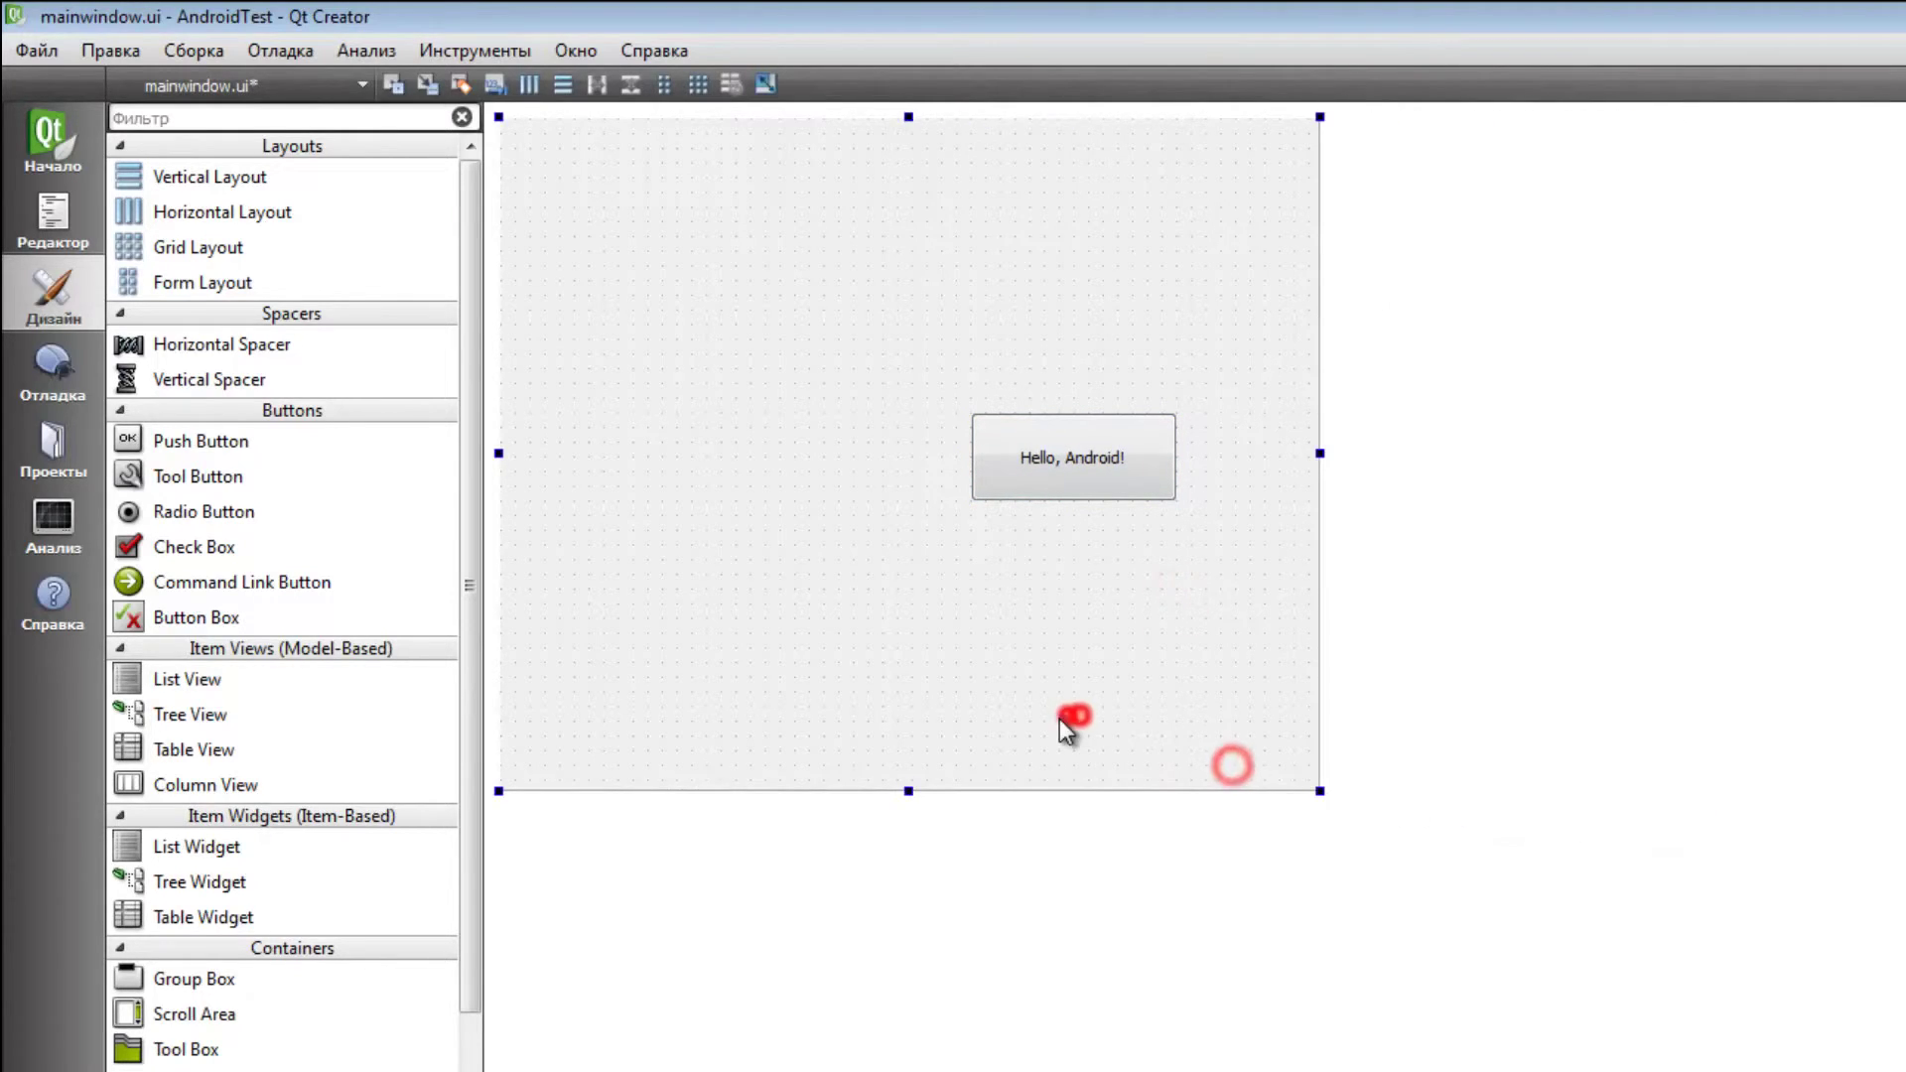
{"action": "left_click", "coordinate": [1116, 463]}
{"action": "key", "text": "Delete"}
{"action": "key", "text": "ctrl+z"}
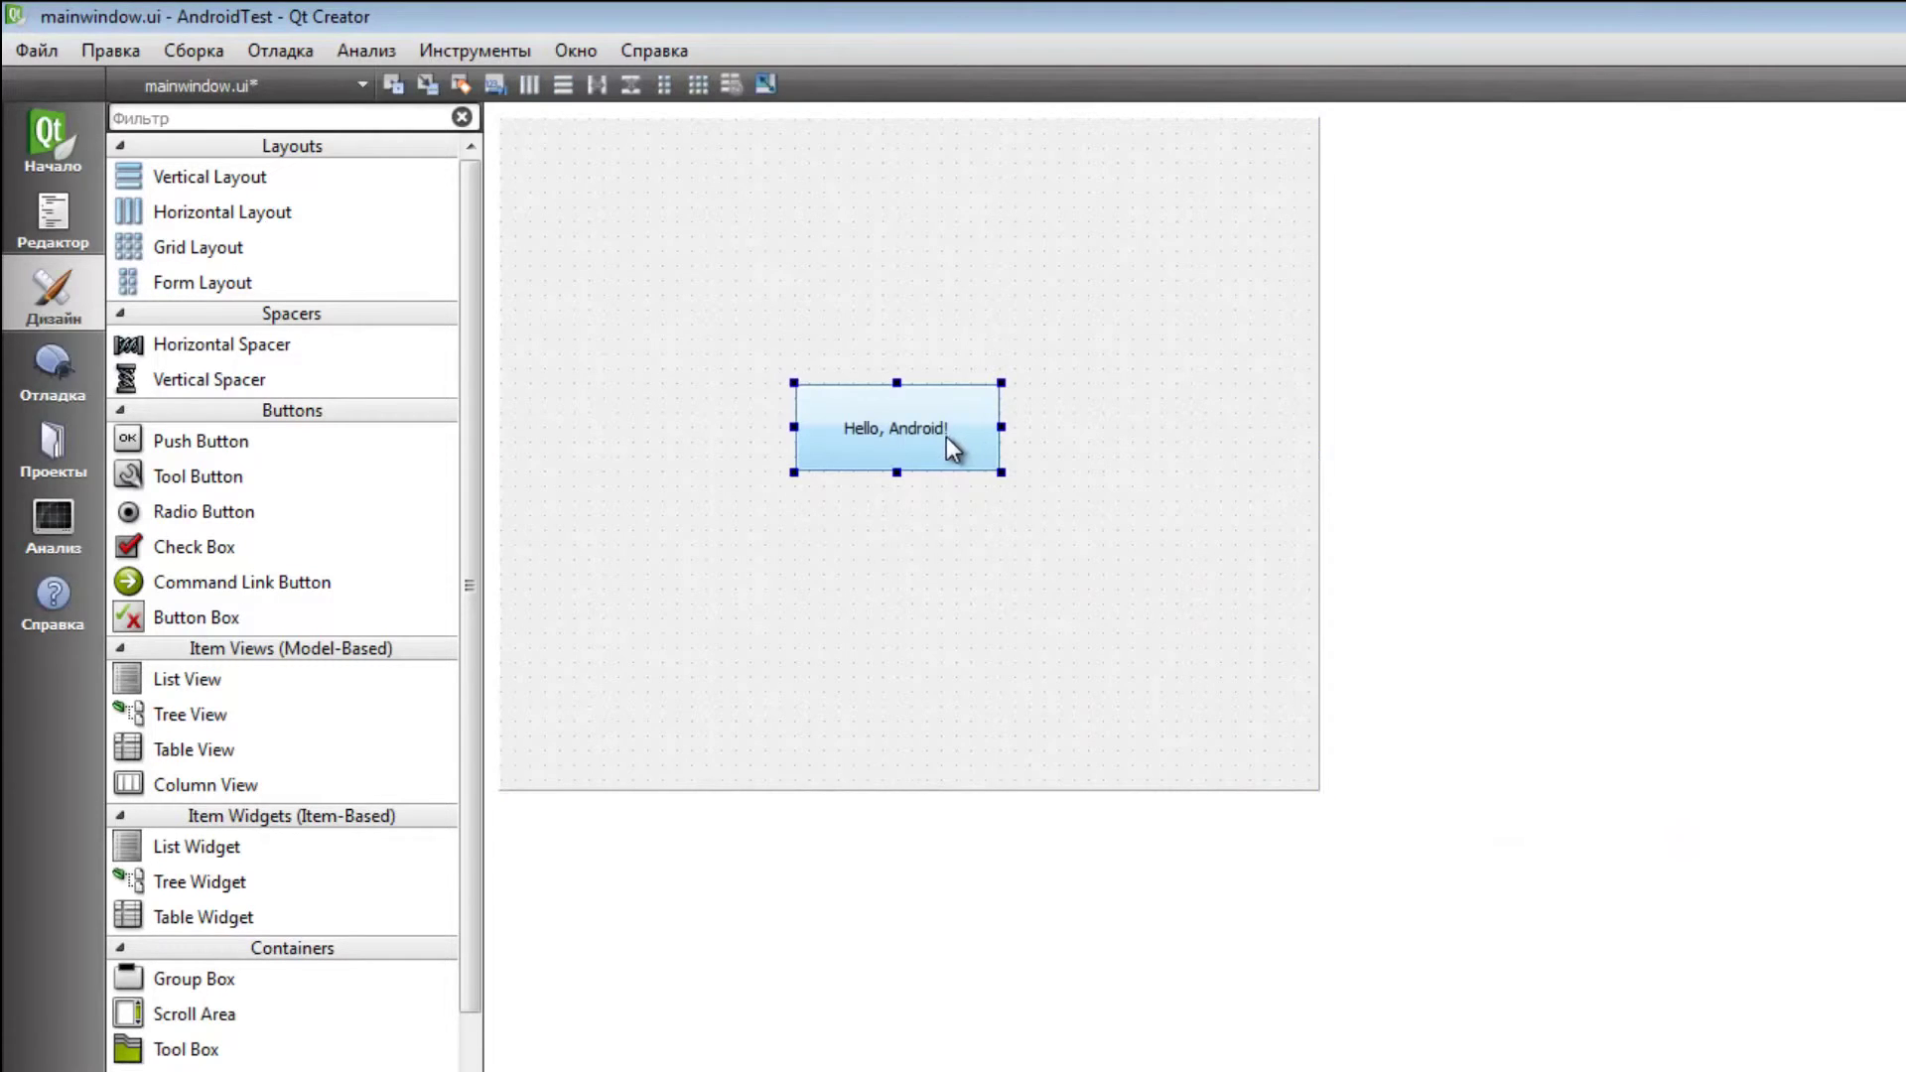
{"action": "left_click", "coordinate": [907, 438]}
{"action": "key", "text": "Delete"}
{"action": "key", "text": "ctrl+z"}
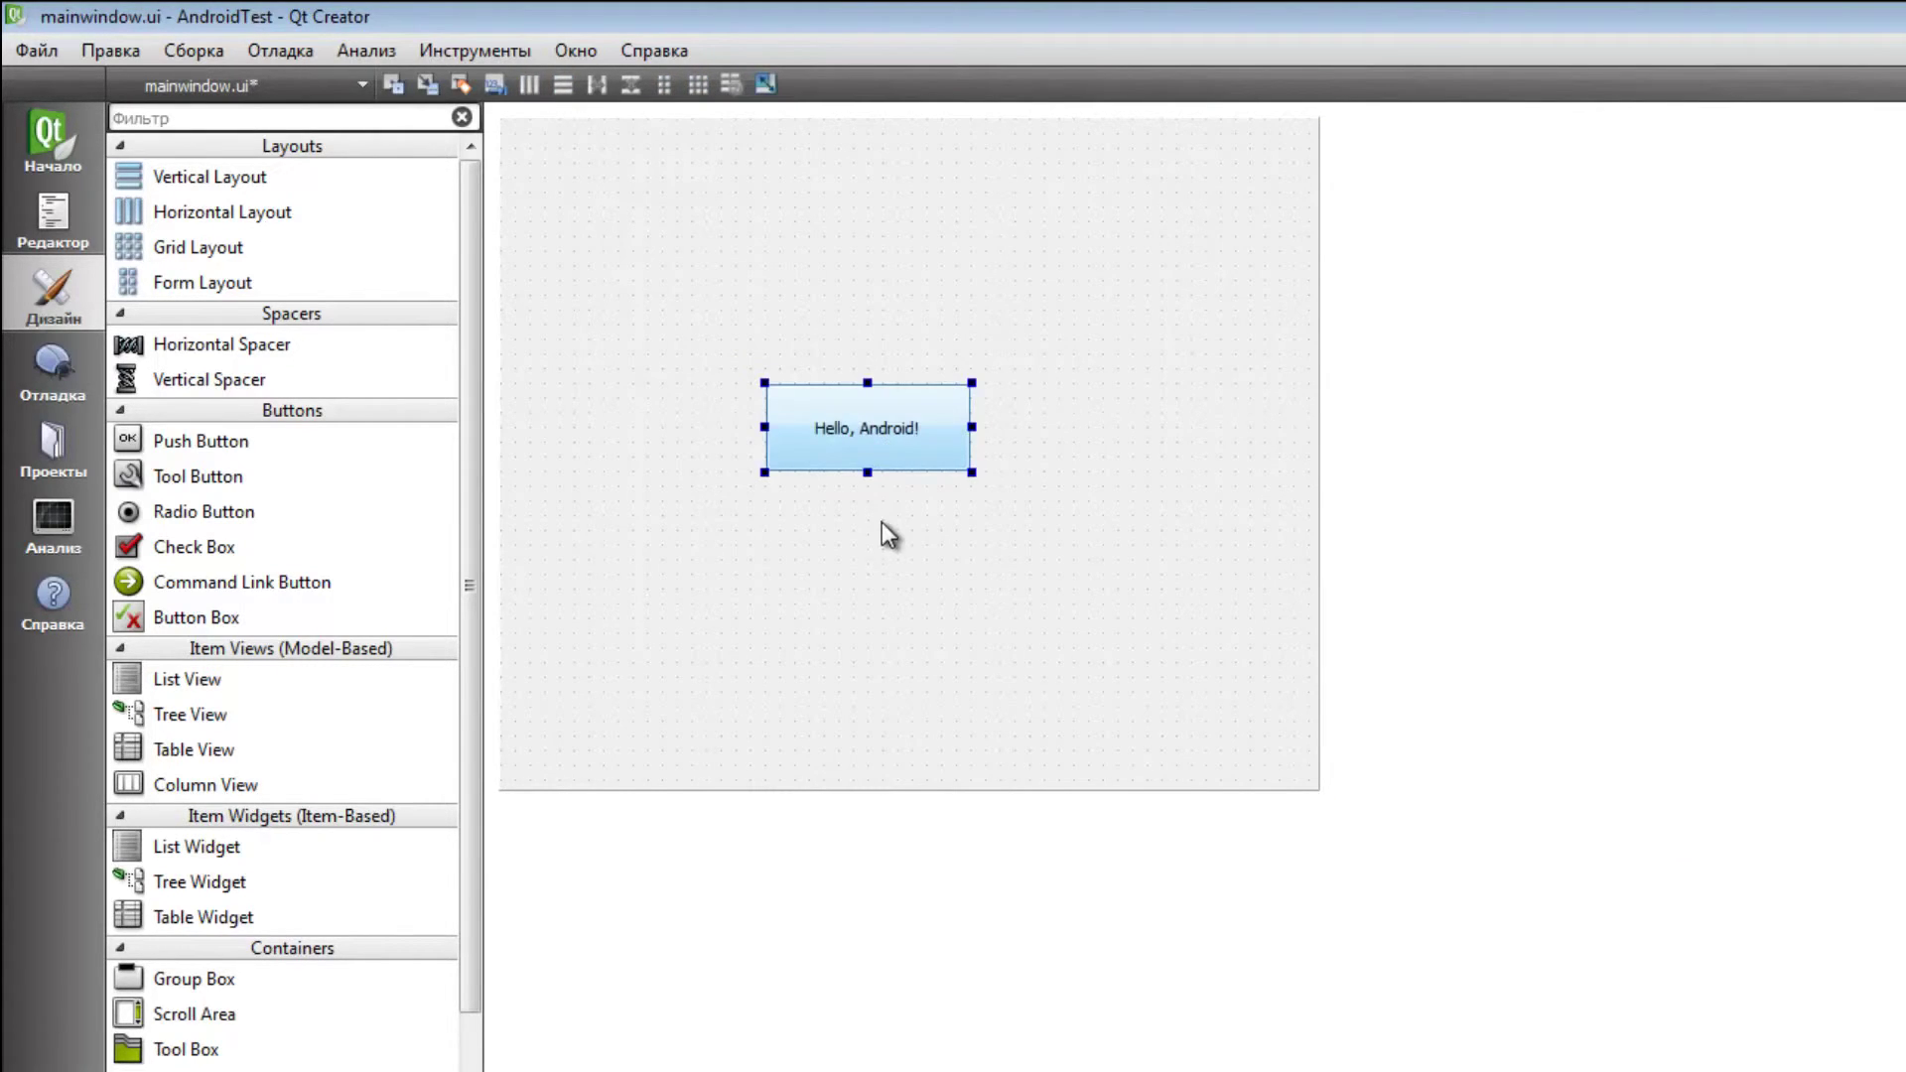
{"action": "left_click", "coordinate": [881, 522]}
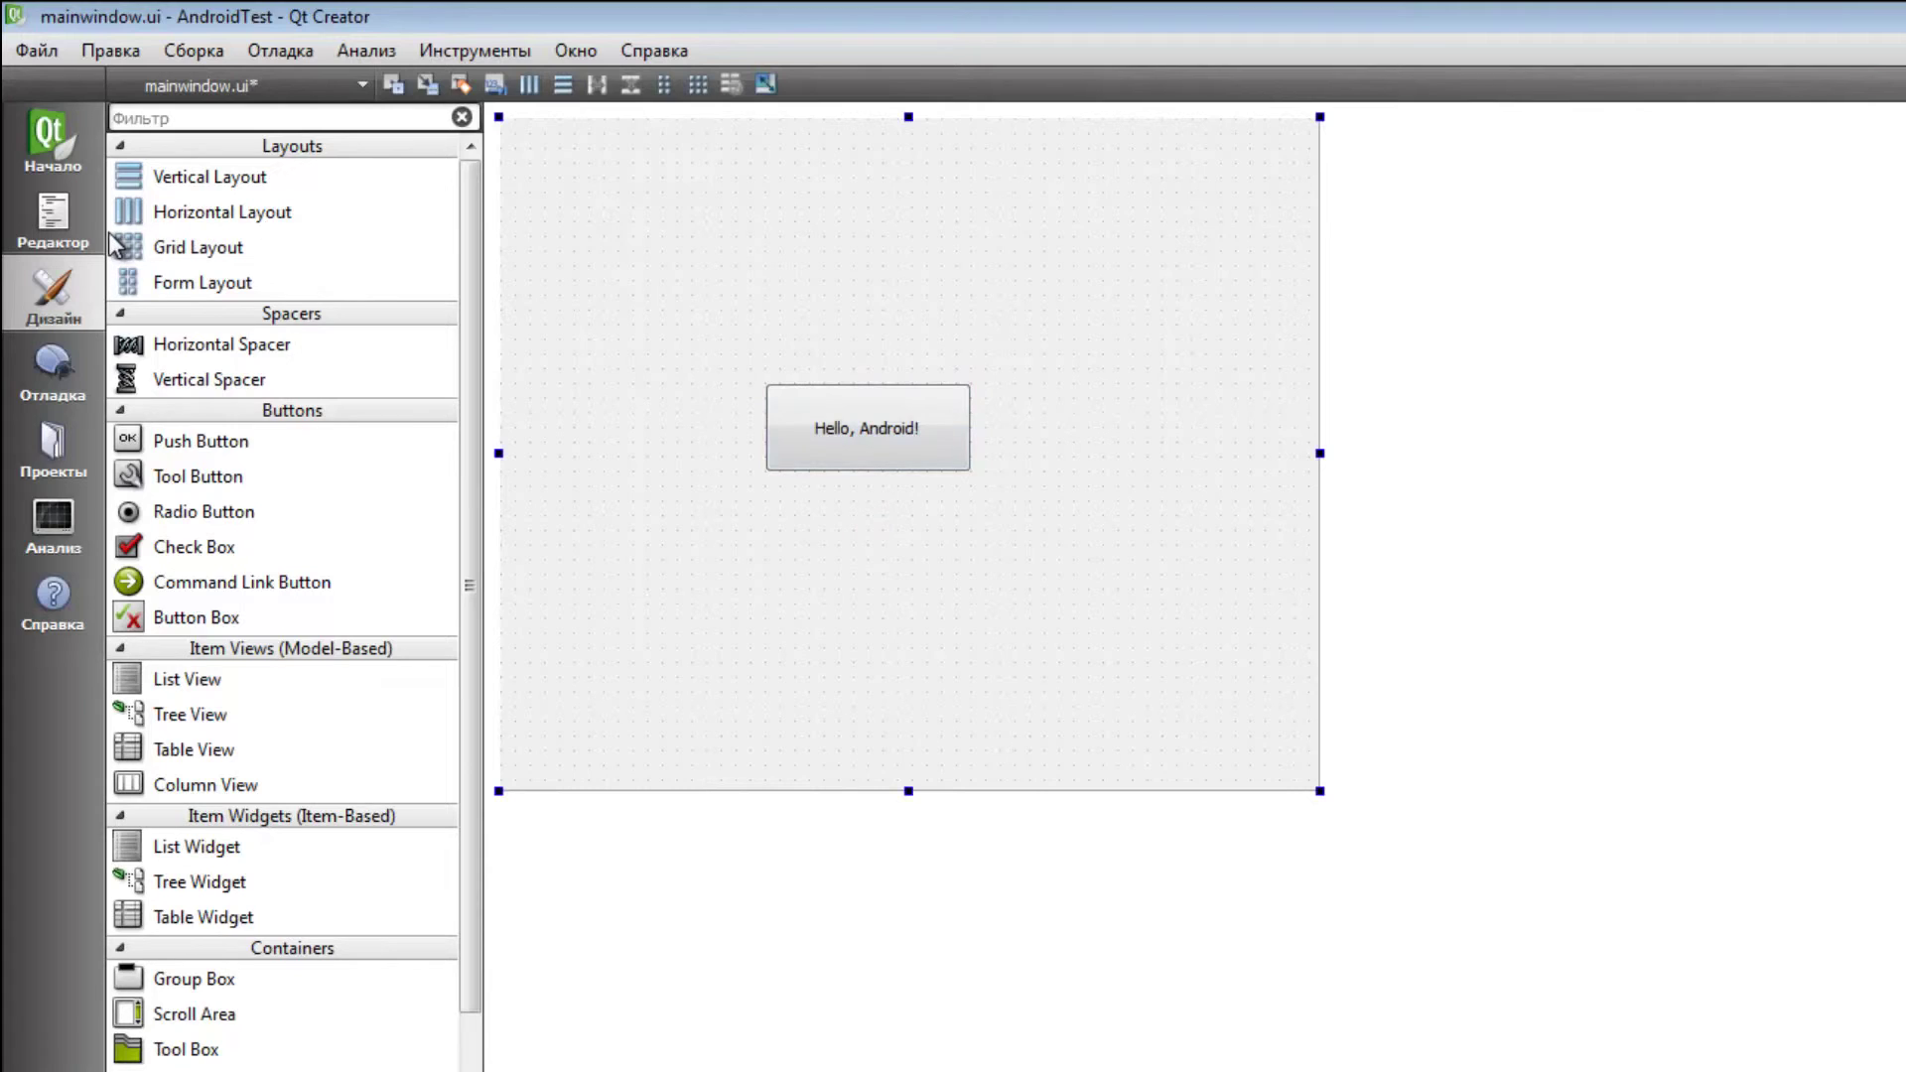
- Leave the form designer and open the mainwindow.cpp source file in the code editor
{"action": "left_click", "coordinate": [53, 217]}
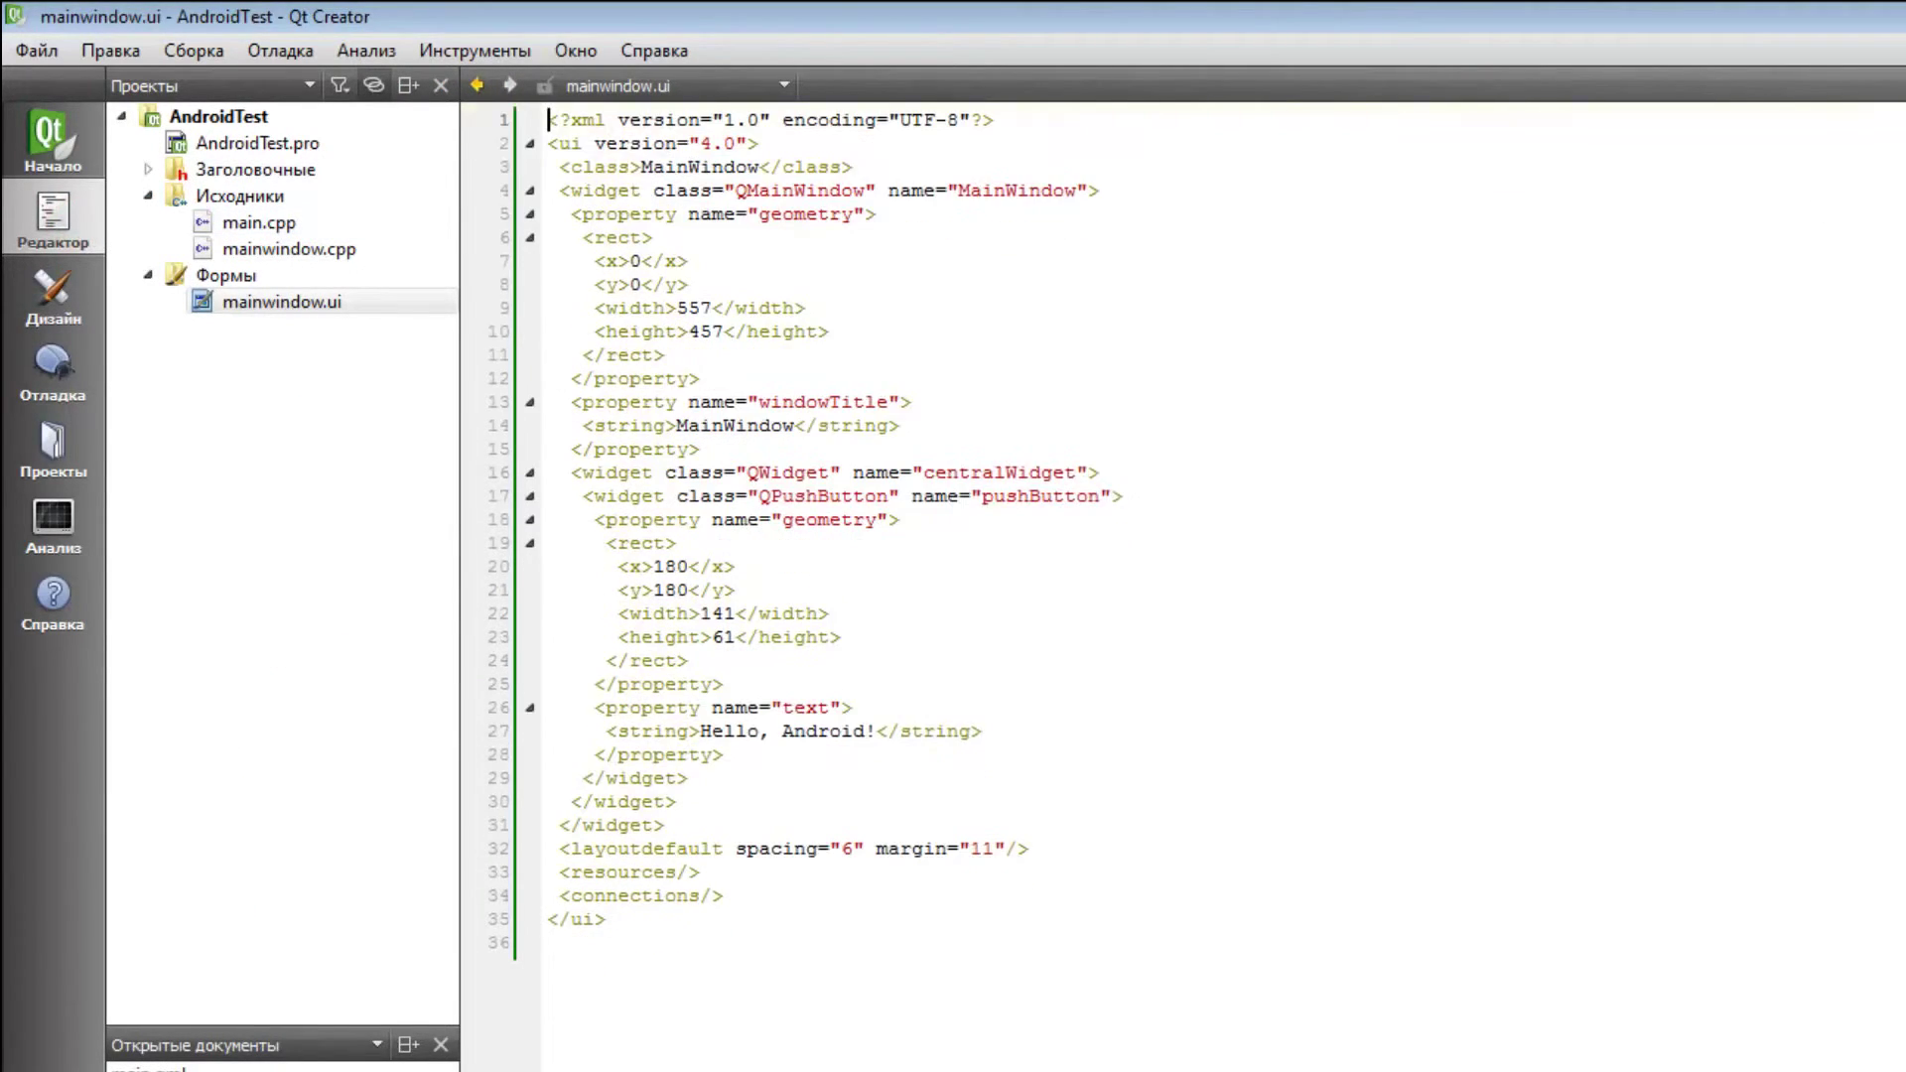
{"action": "left_click", "coordinate": [289, 248]}
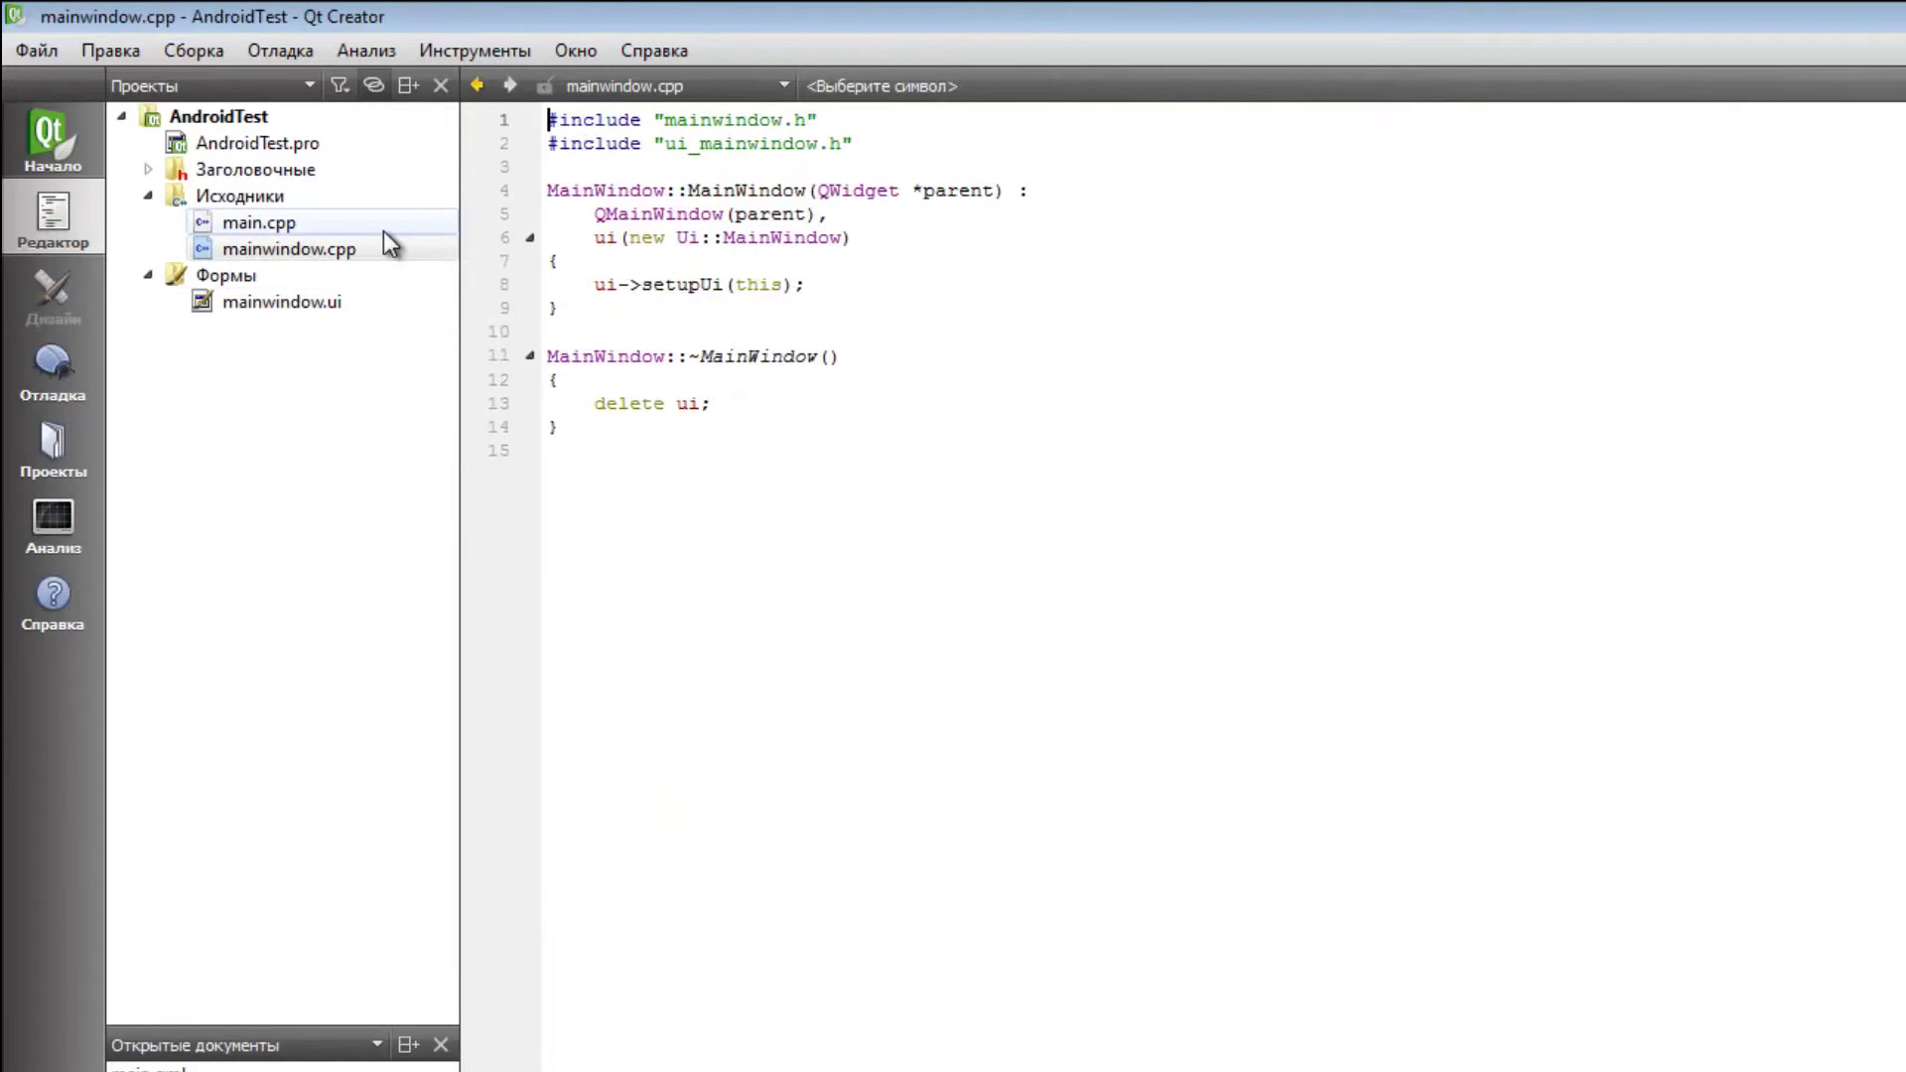
{"action": "left_click", "coordinate": [744, 304]}
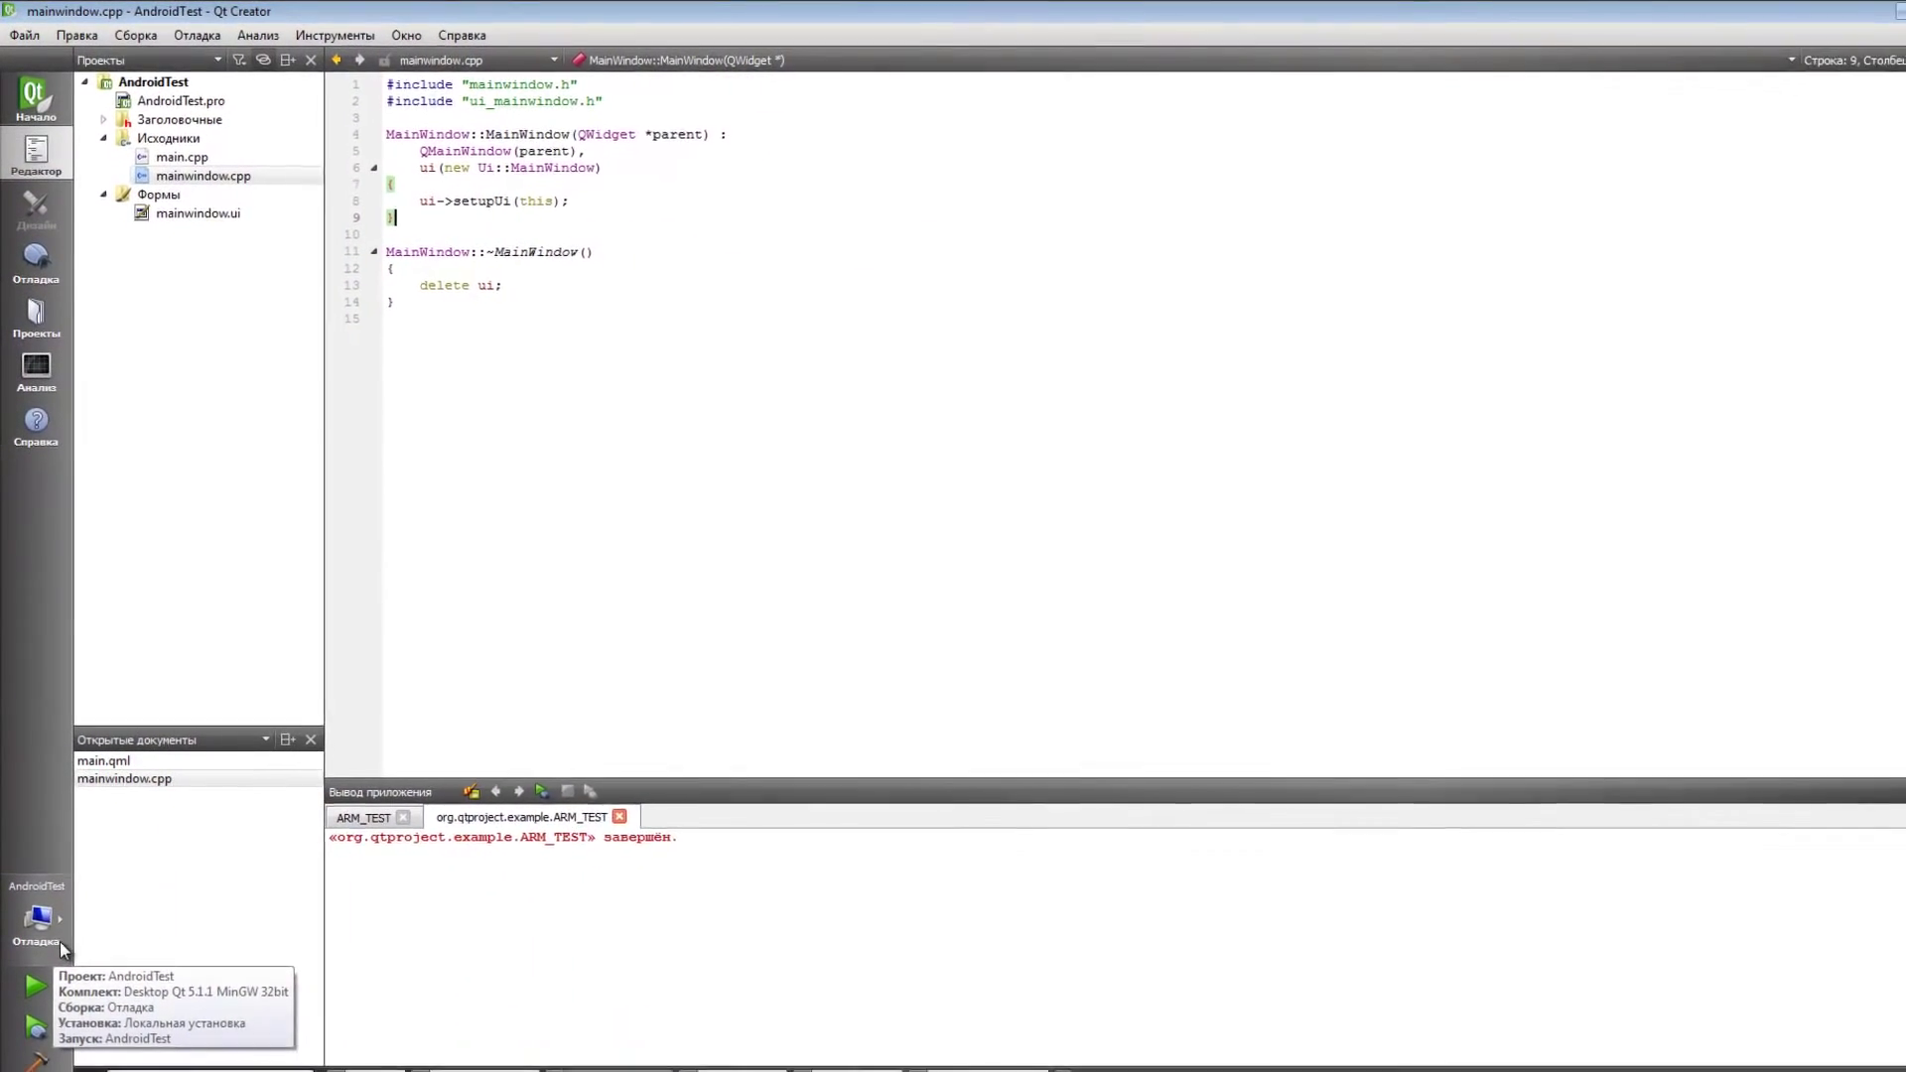
- Build and run AndroidTest with the Desktop kit, try its "Hello, Android!" button and close the application window
{"action": "left_click", "coordinate": [39, 1054]}
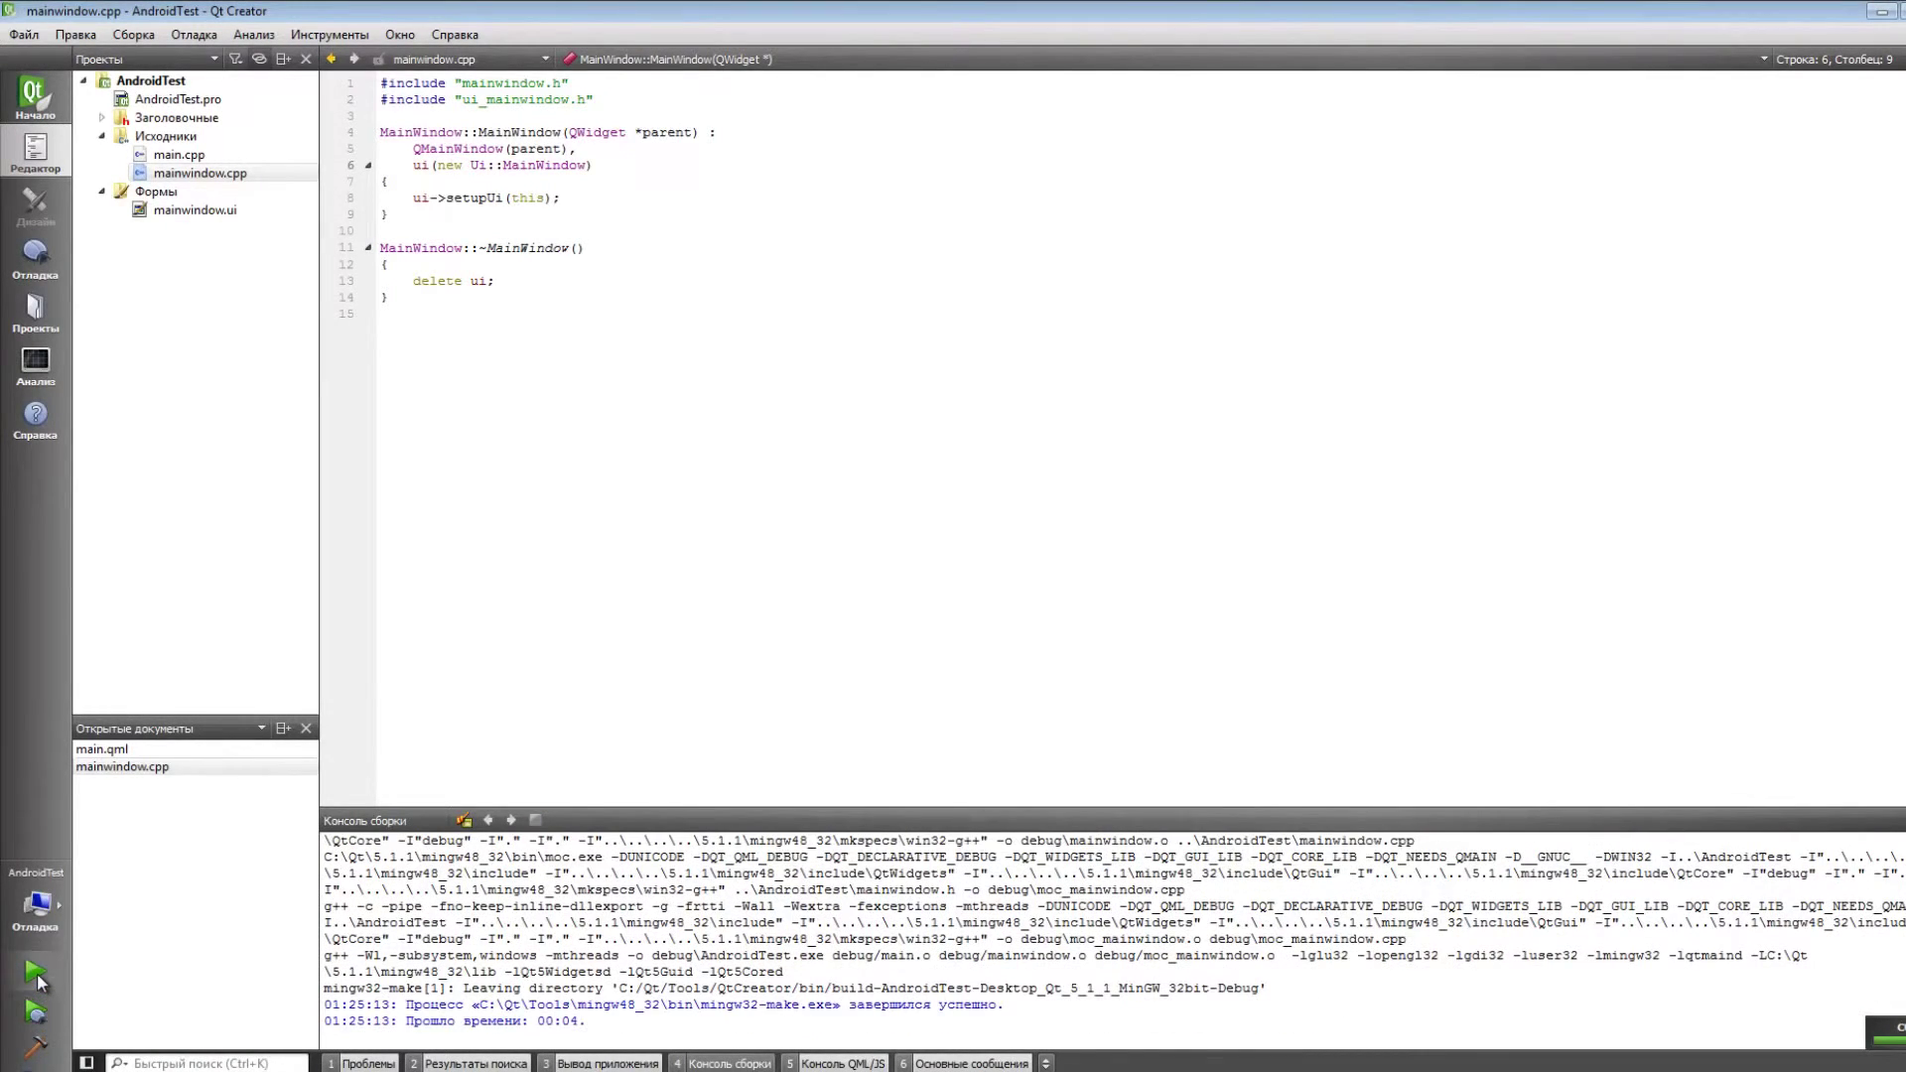
{"action": "left_click", "coordinate": [38, 977]}
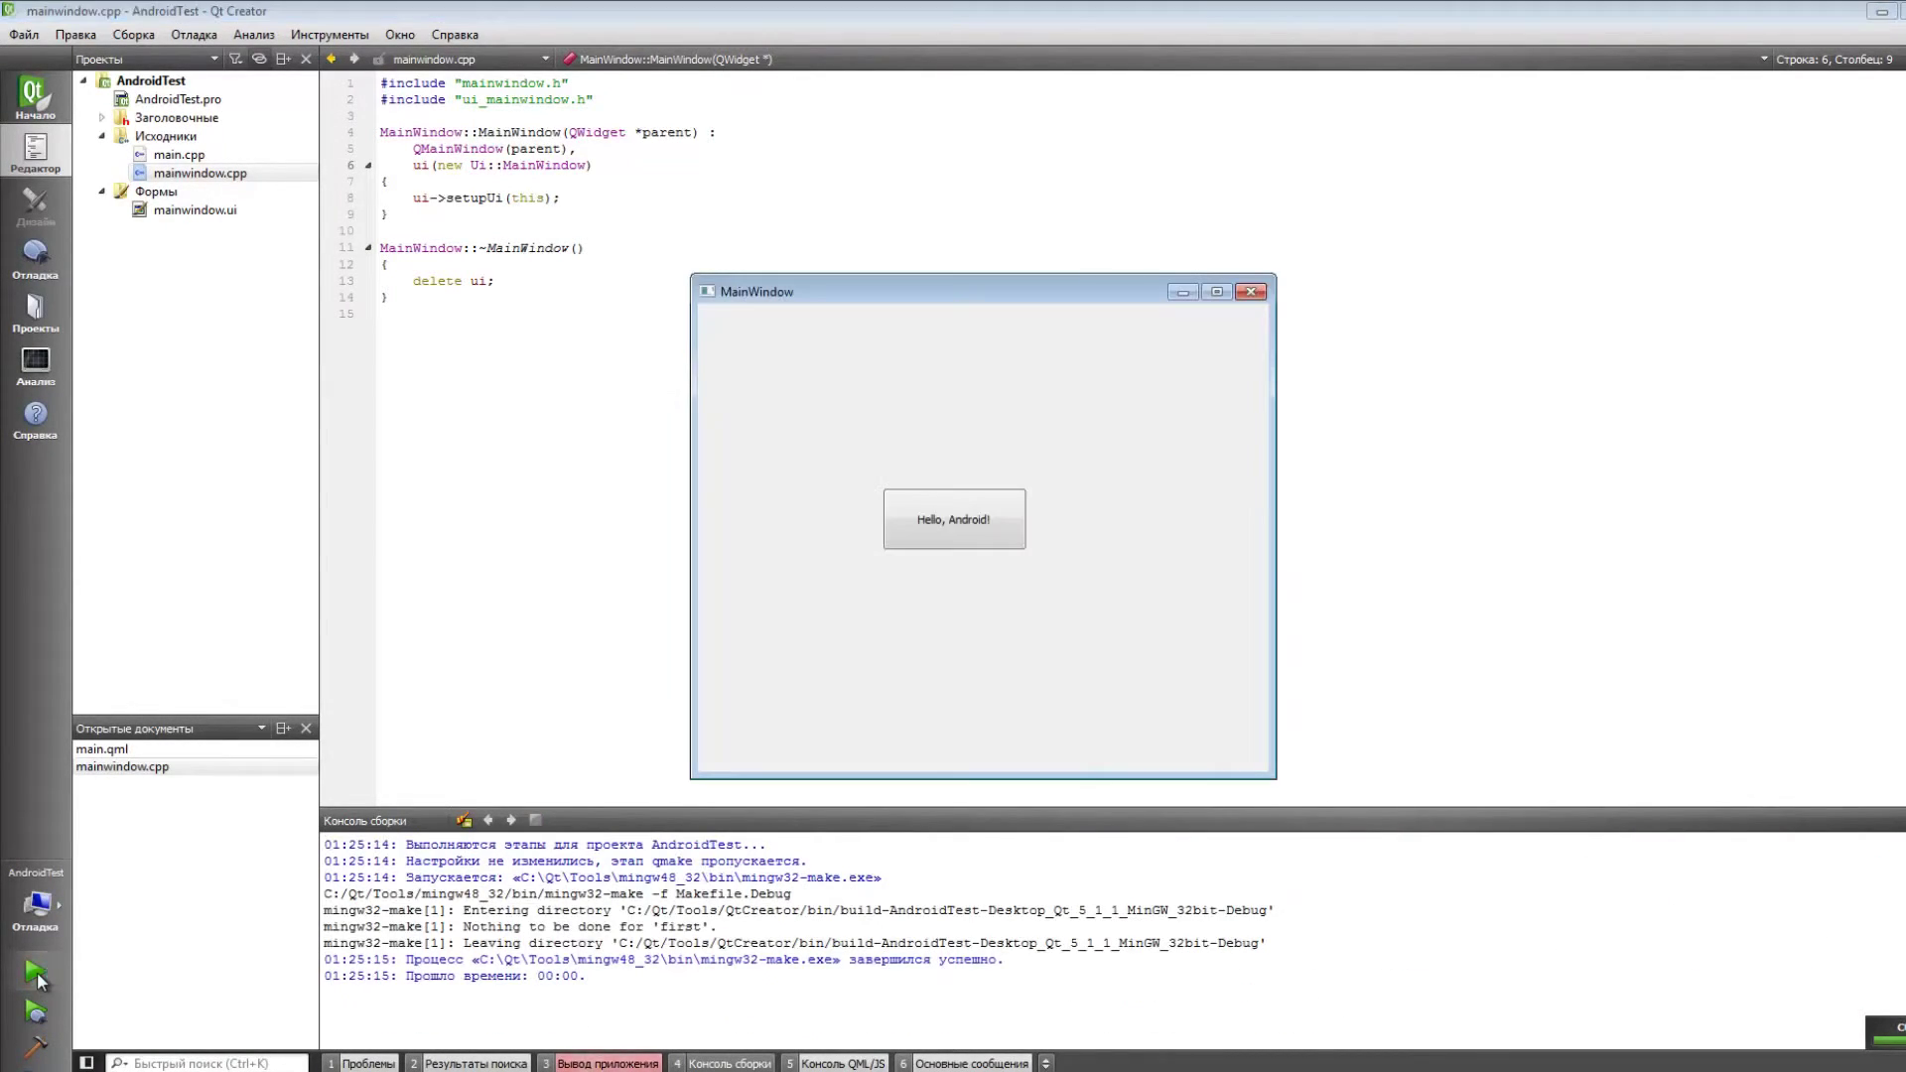
{"action": "left_click", "coordinate": [933, 520]}
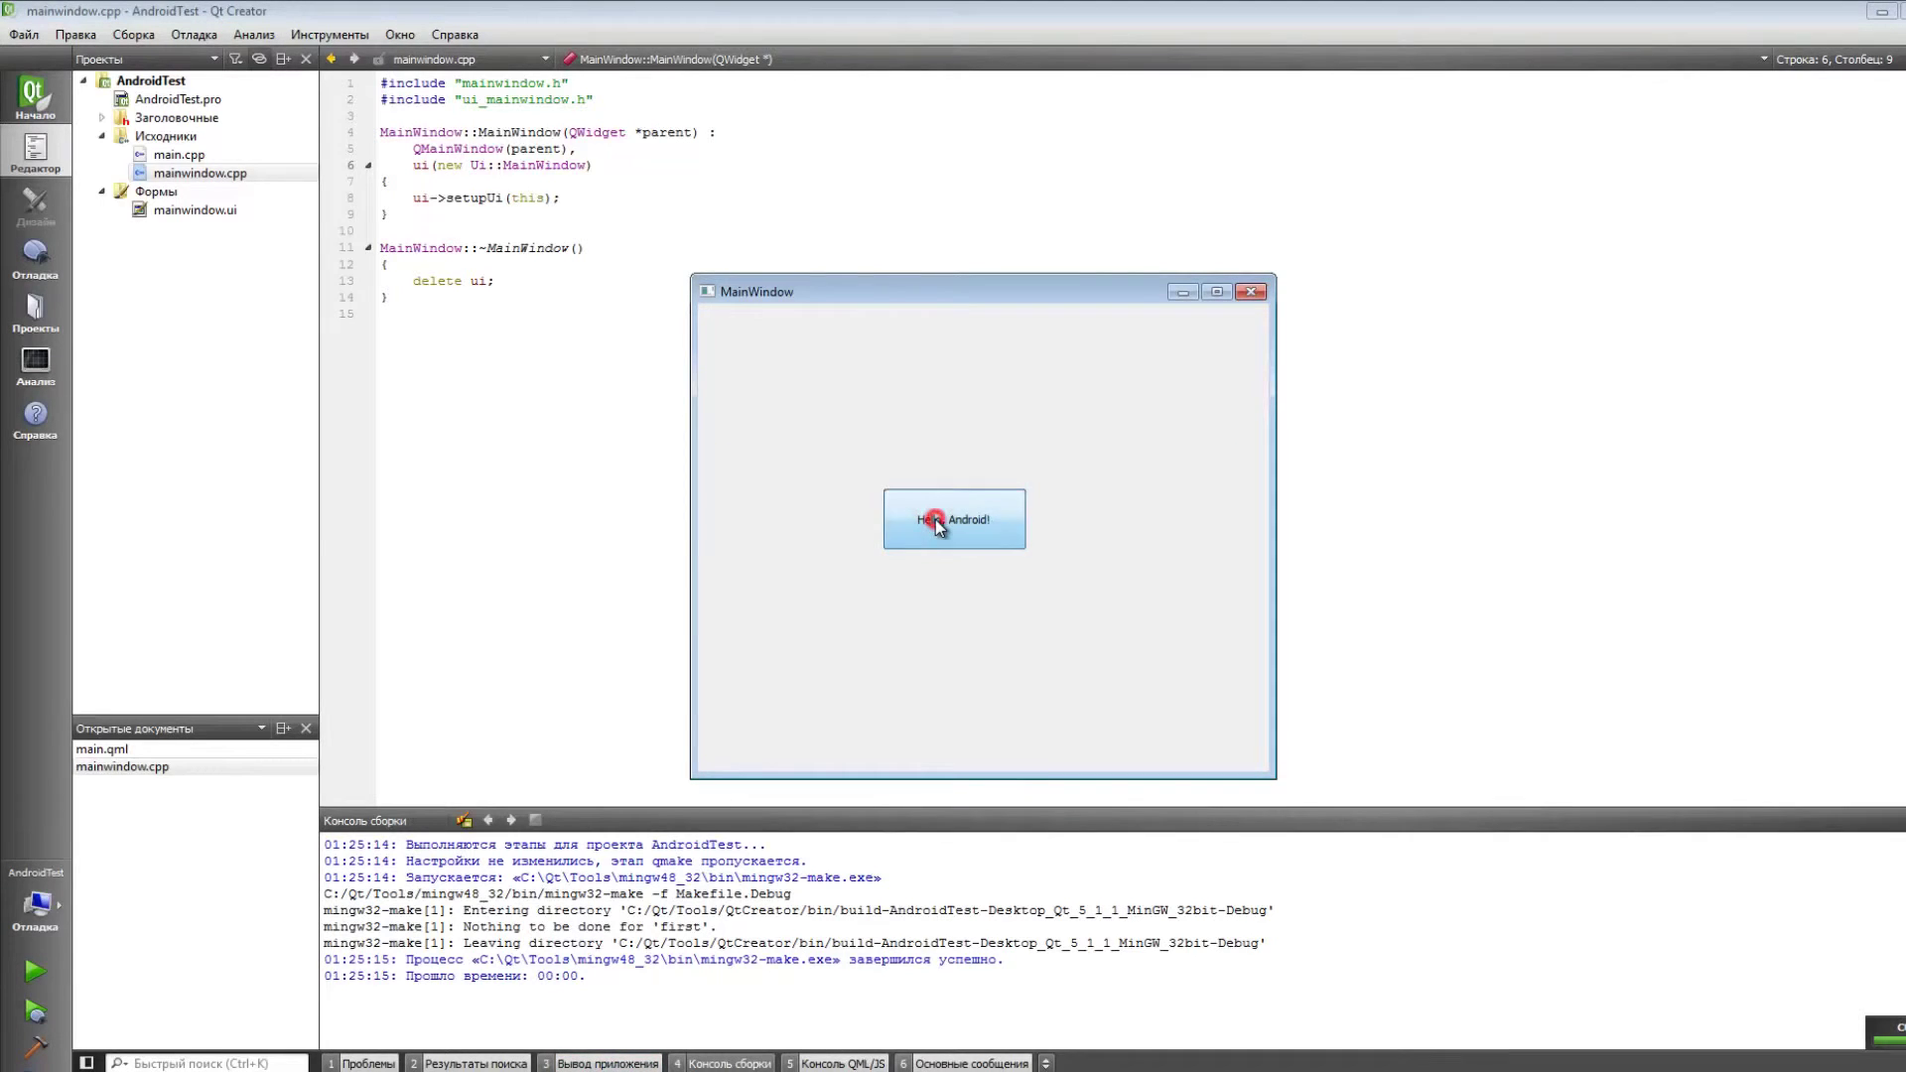
{"action": "left_click", "coordinate": [1253, 294]}
{"action": "left_click", "coordinate": [996, 374]}
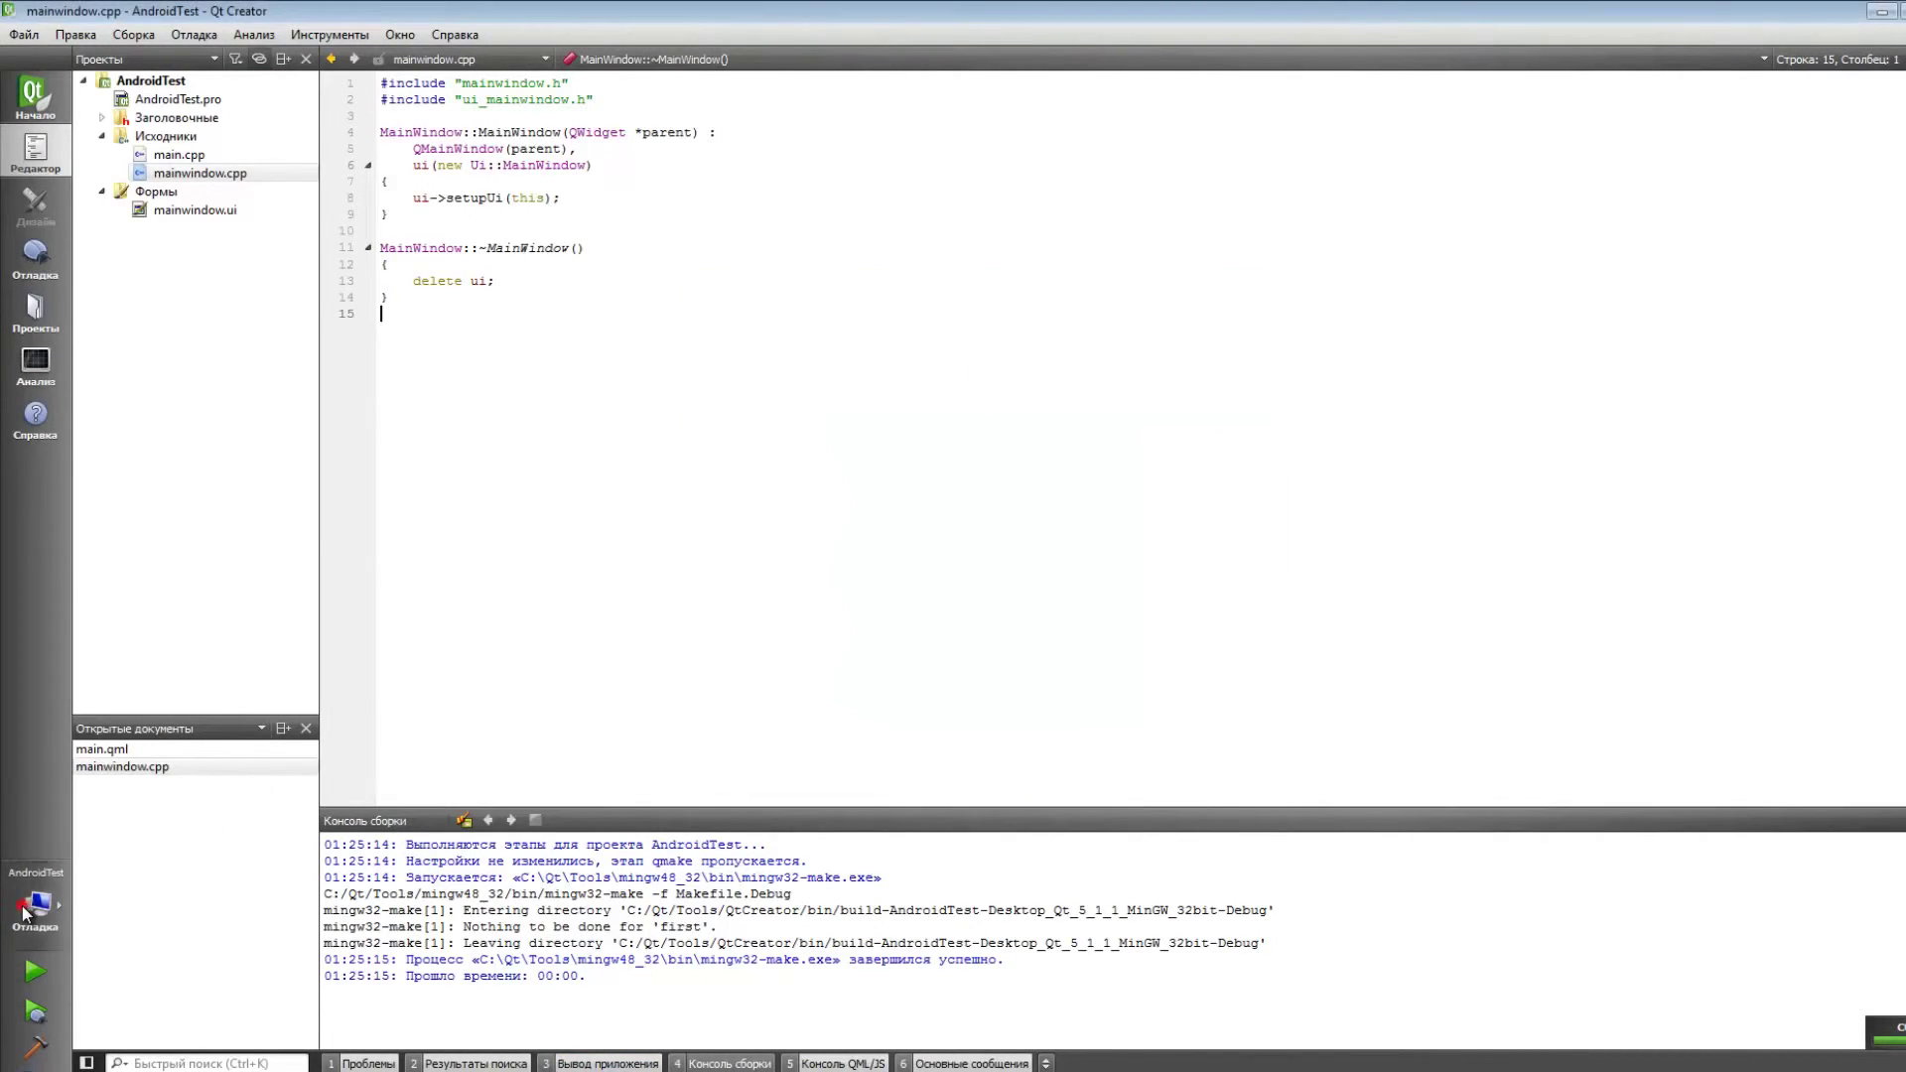
- Switch the active kit to Android for arm (GCC 4.8, Qt 5.1.1), then build and run AndroidTest
{"action": "left_click", "coordinate": [29, 905]}
{"action": "left_click", "coordinate": [139, 900]}
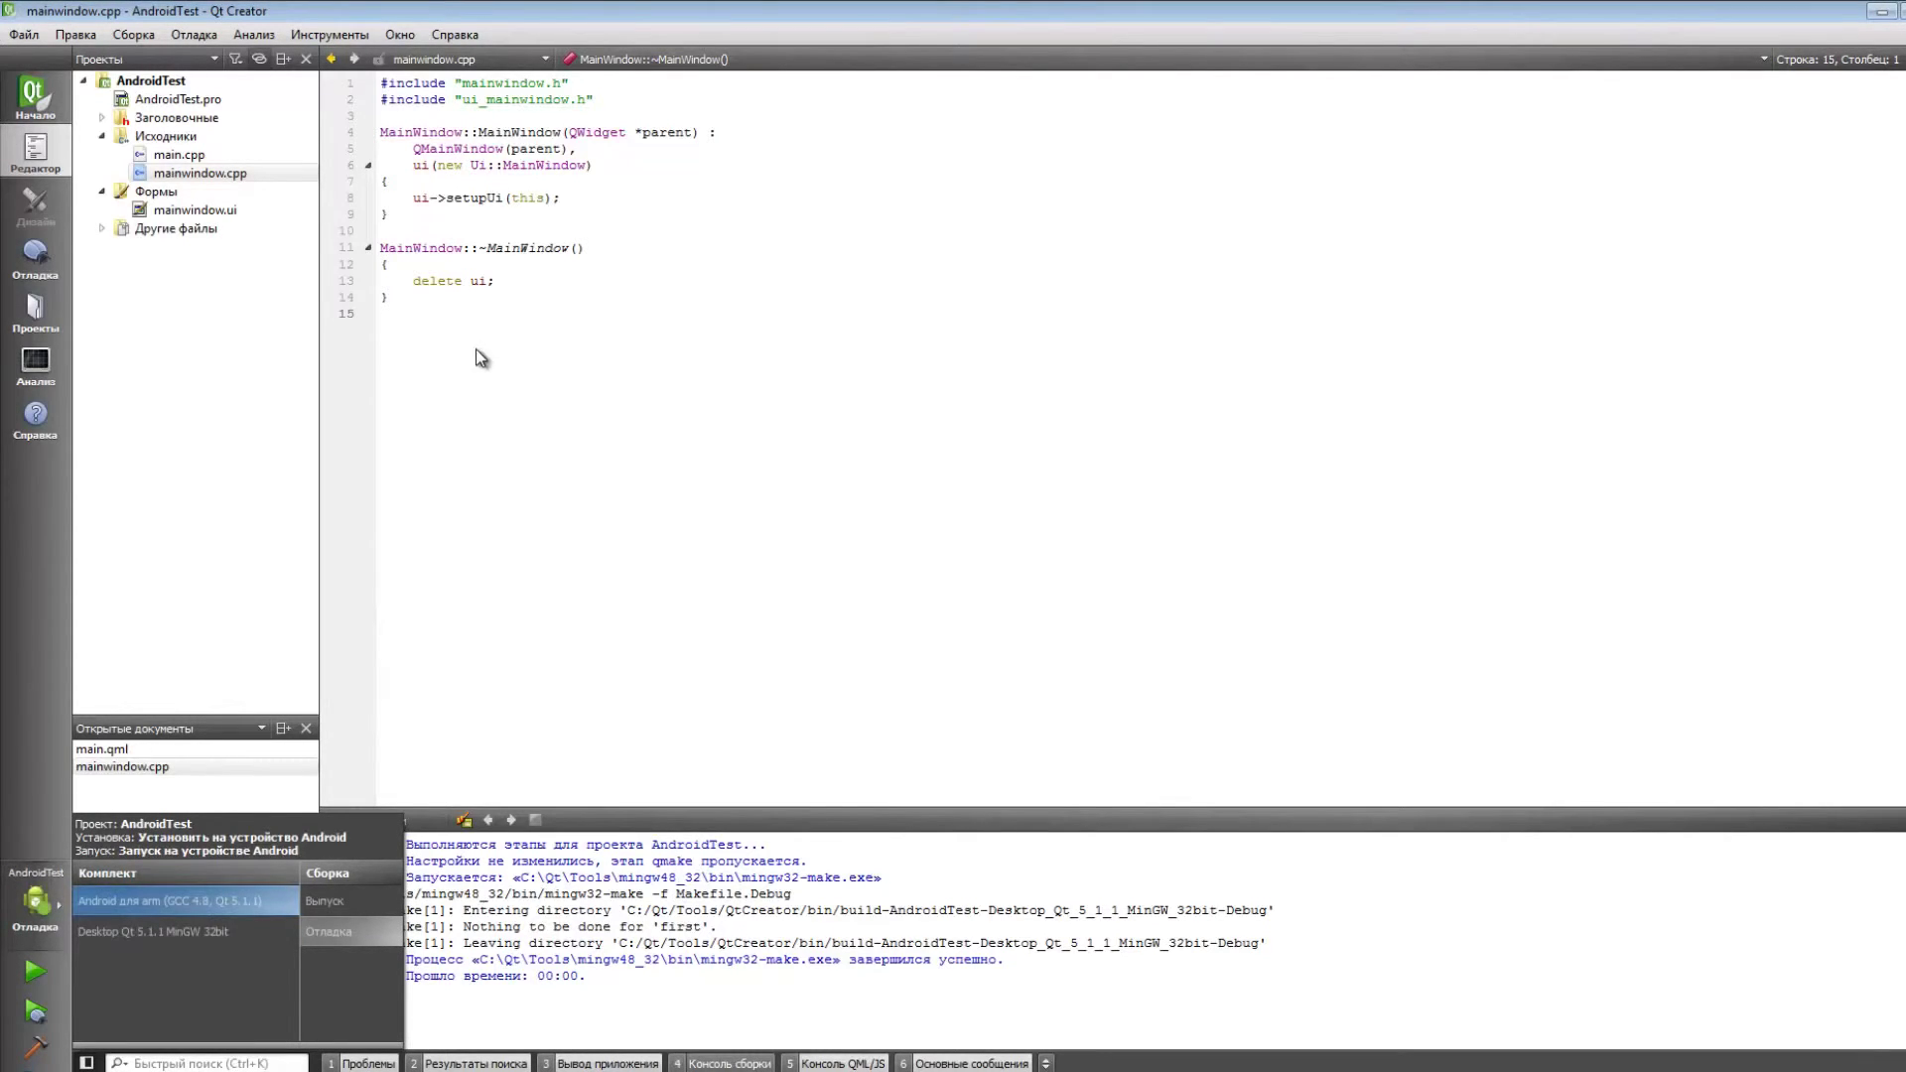
{"action": "left_click", "coordinate": [486, 298]}
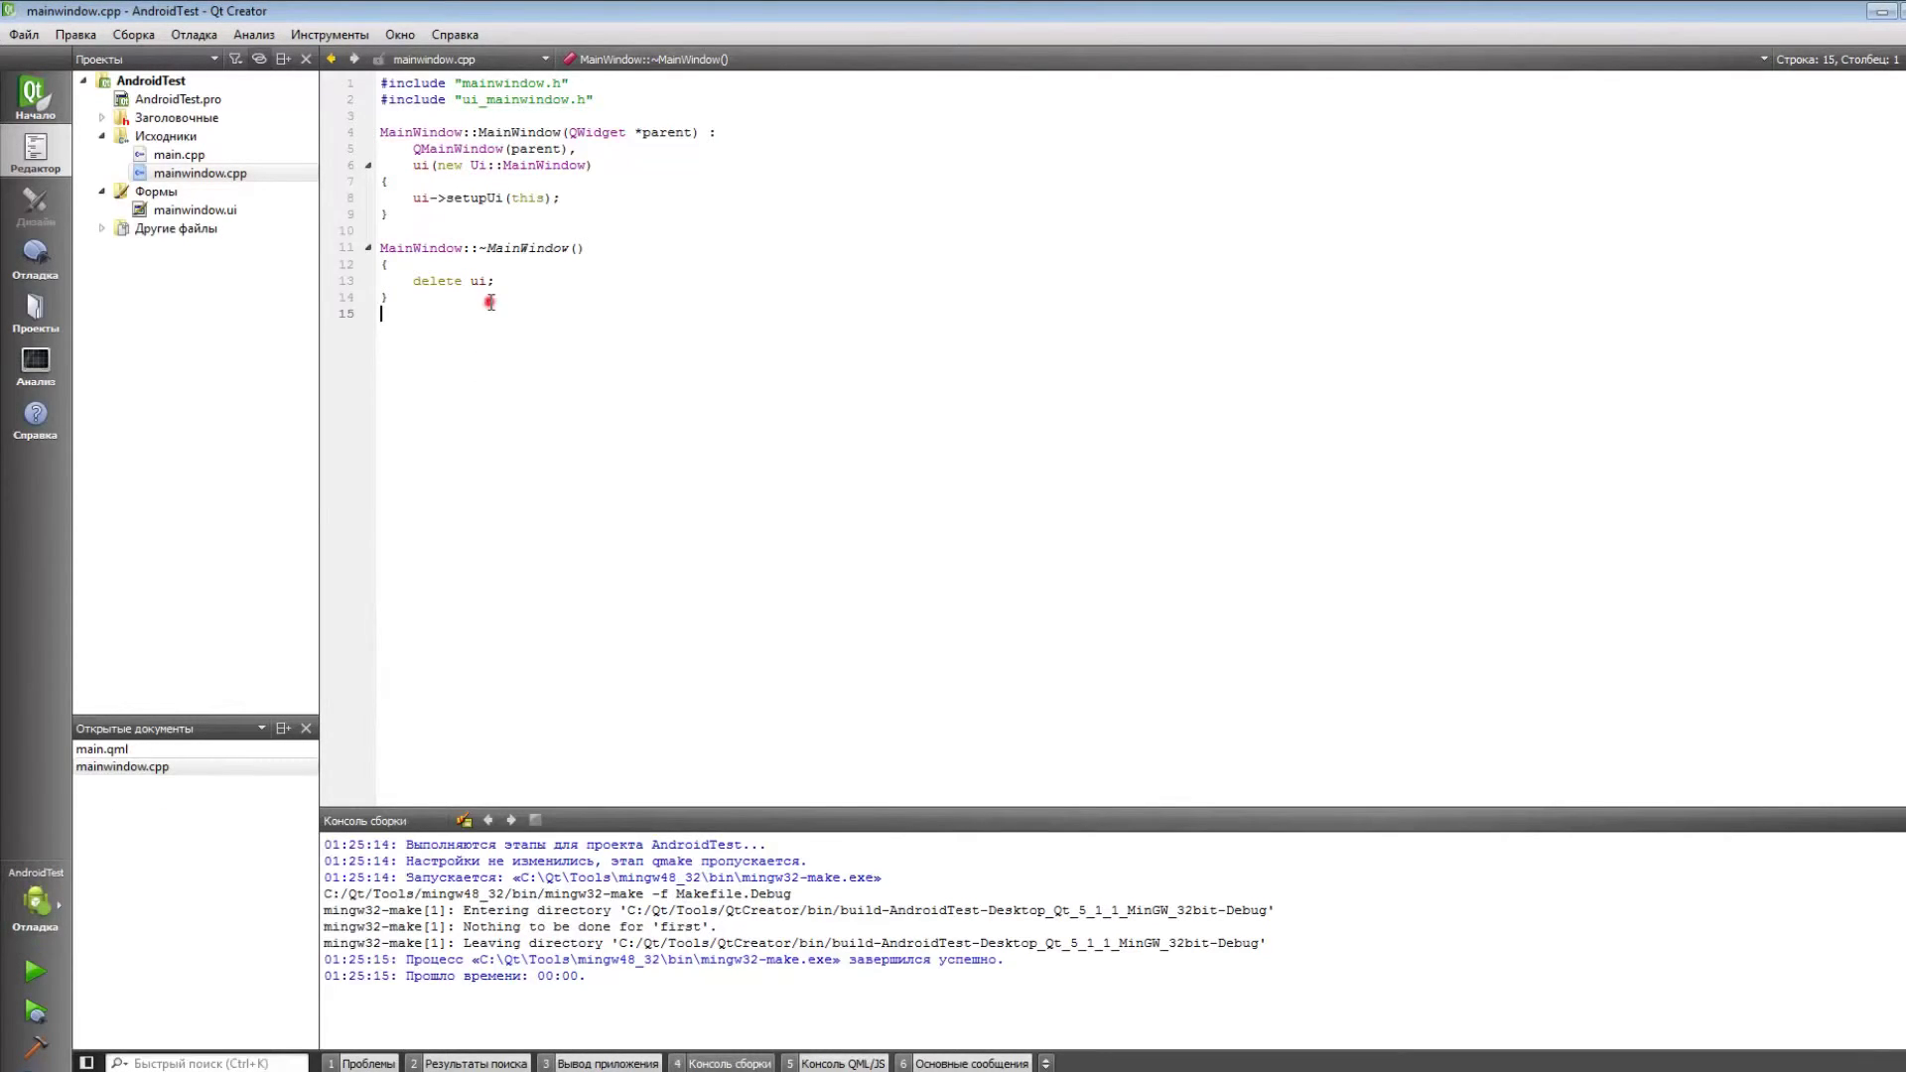
{"action": "left_click", "coordinate": [35, 1046]}
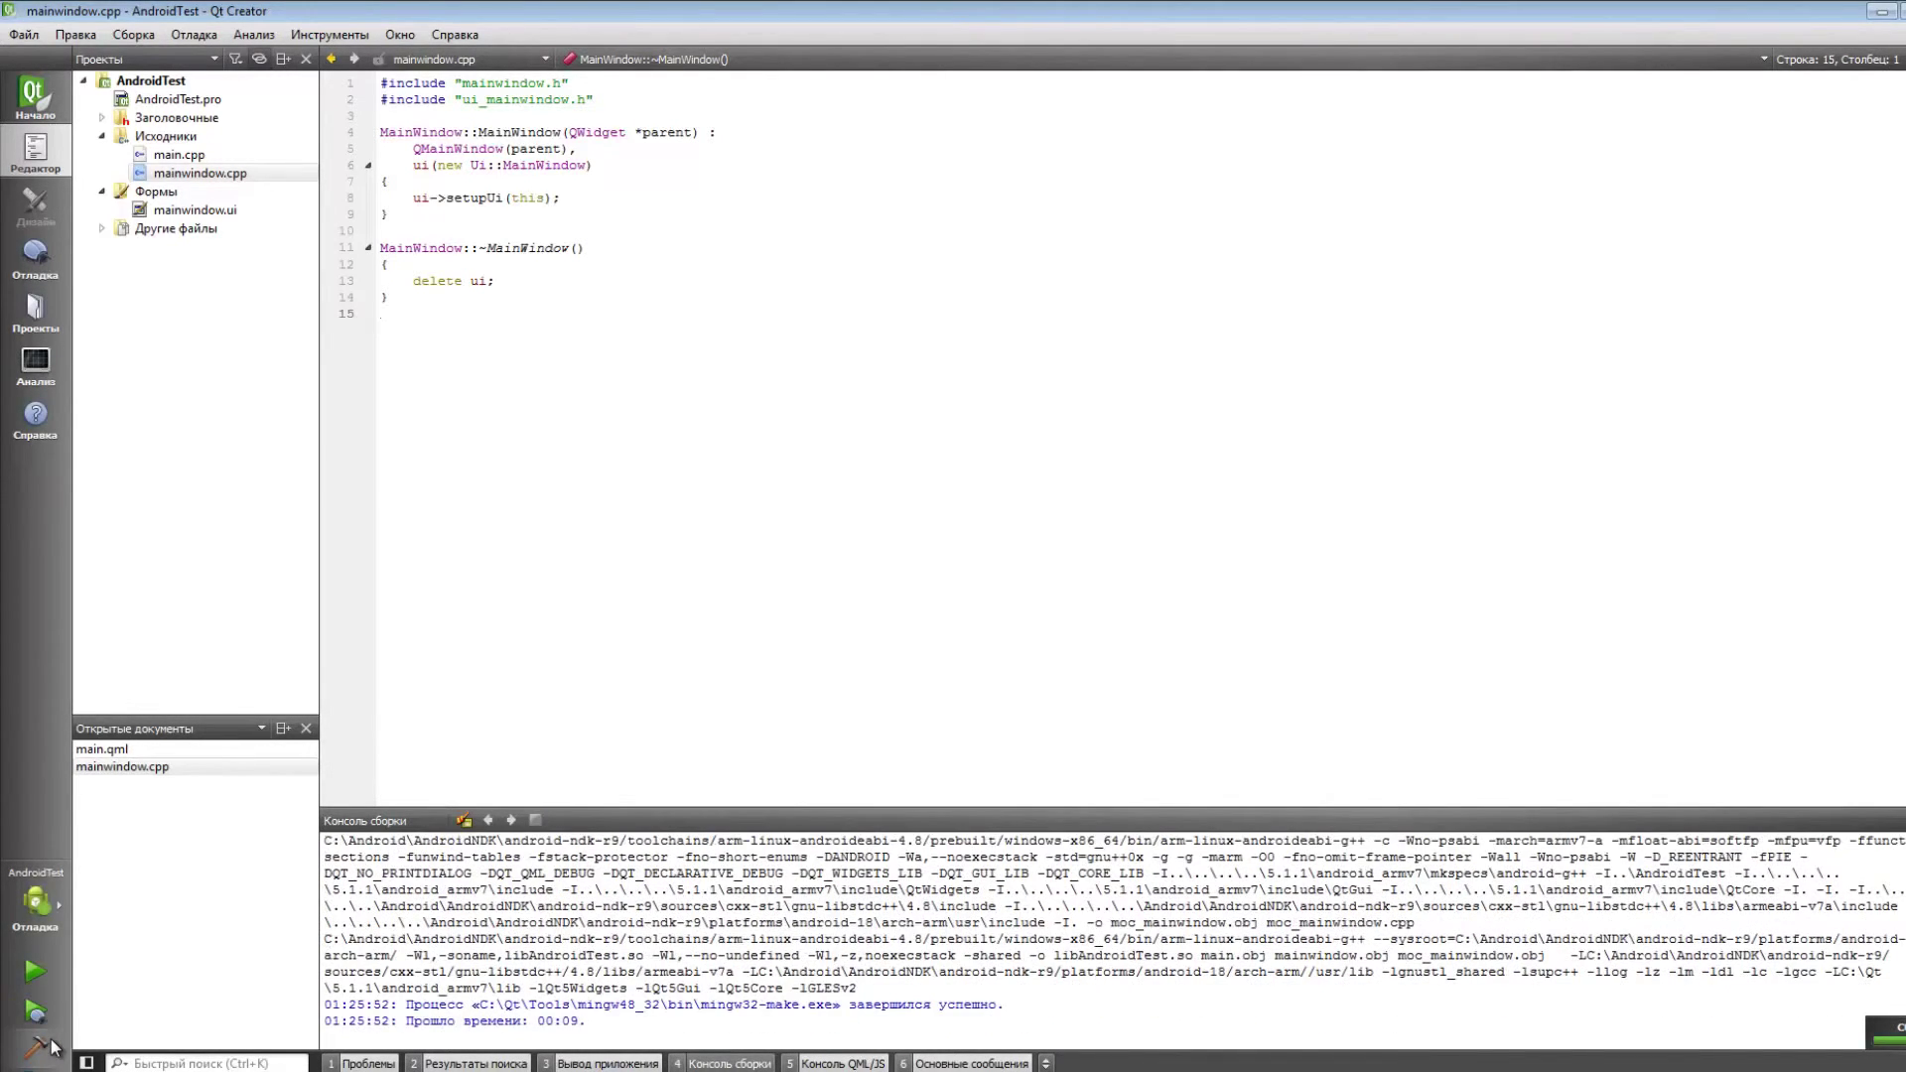
{"action": "left_click", "coordinate": [57, 977]}
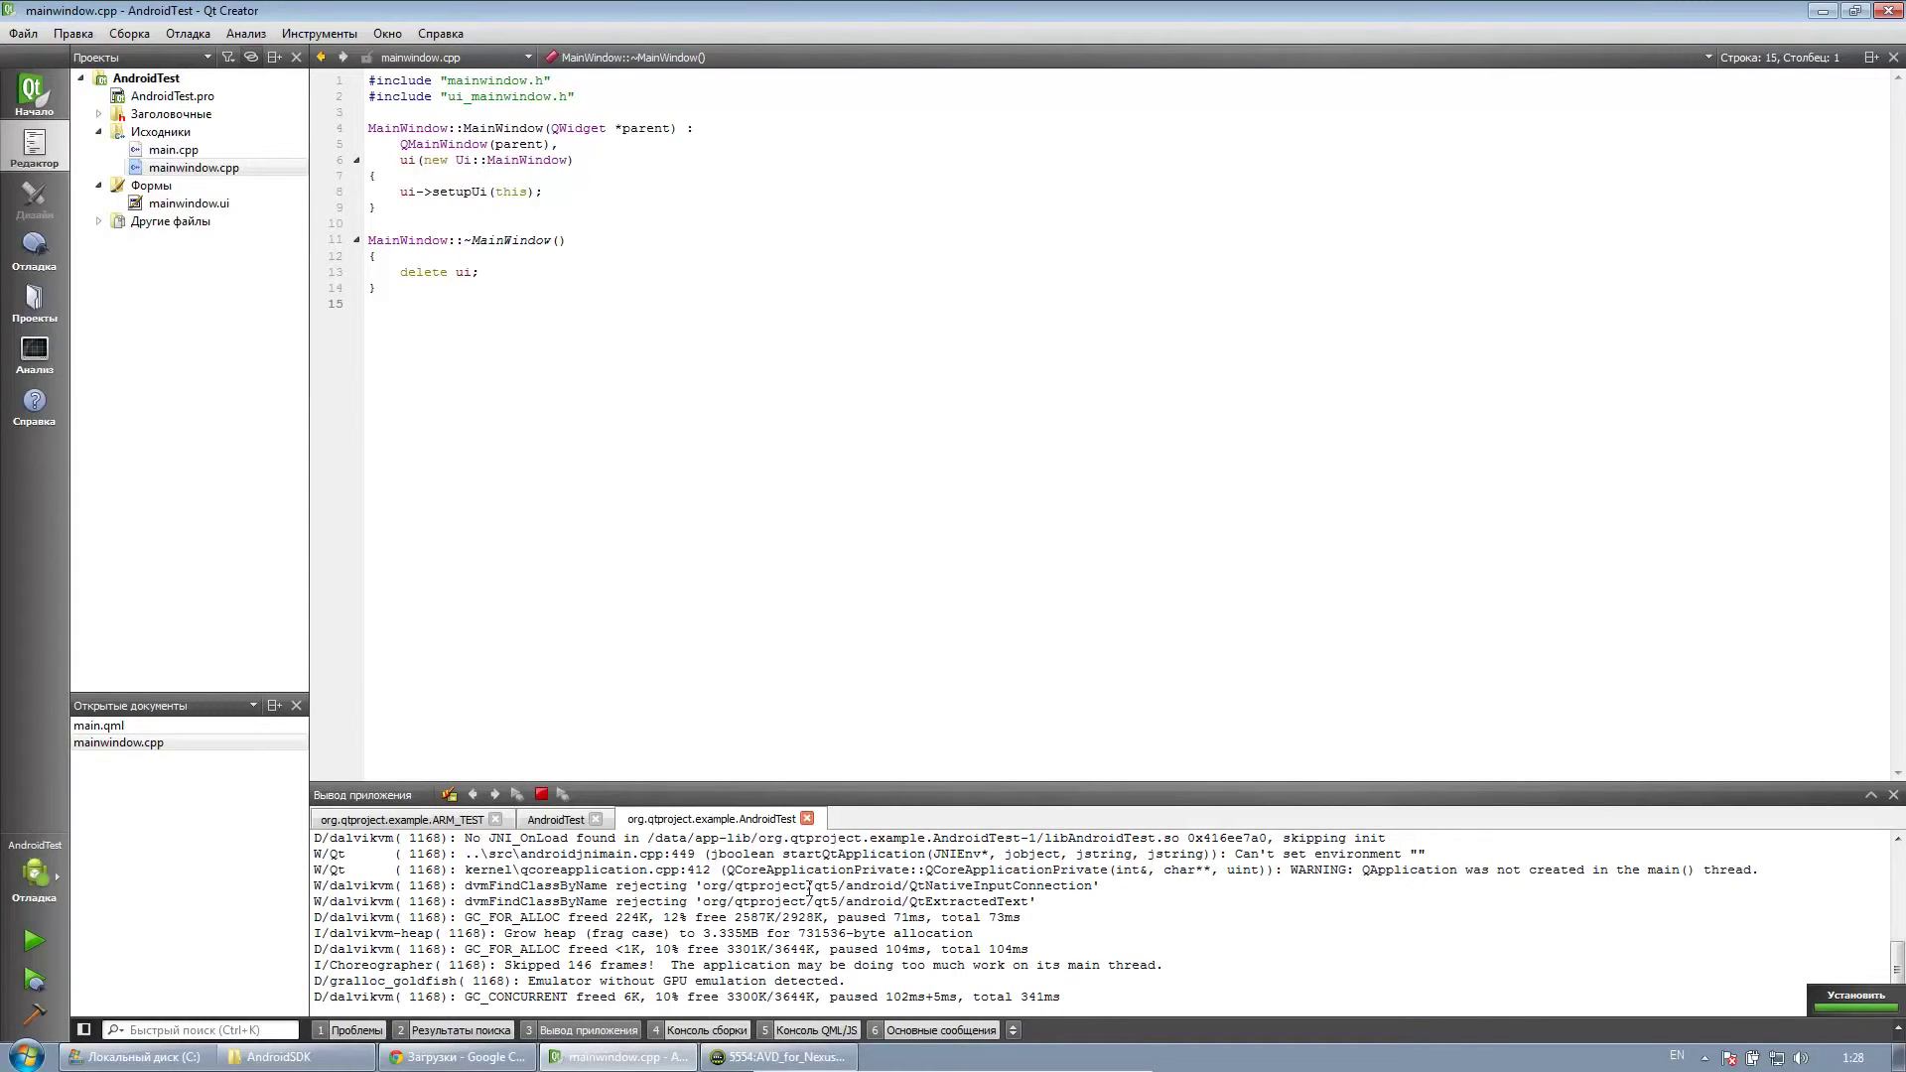
- Bring up the AVD_for_Nexus_S_by_Google emulator, wake its dimmed screen and try the "Hello, Android" button several times
{"action": "mouse_move", "coordinate": [746, 1059]}
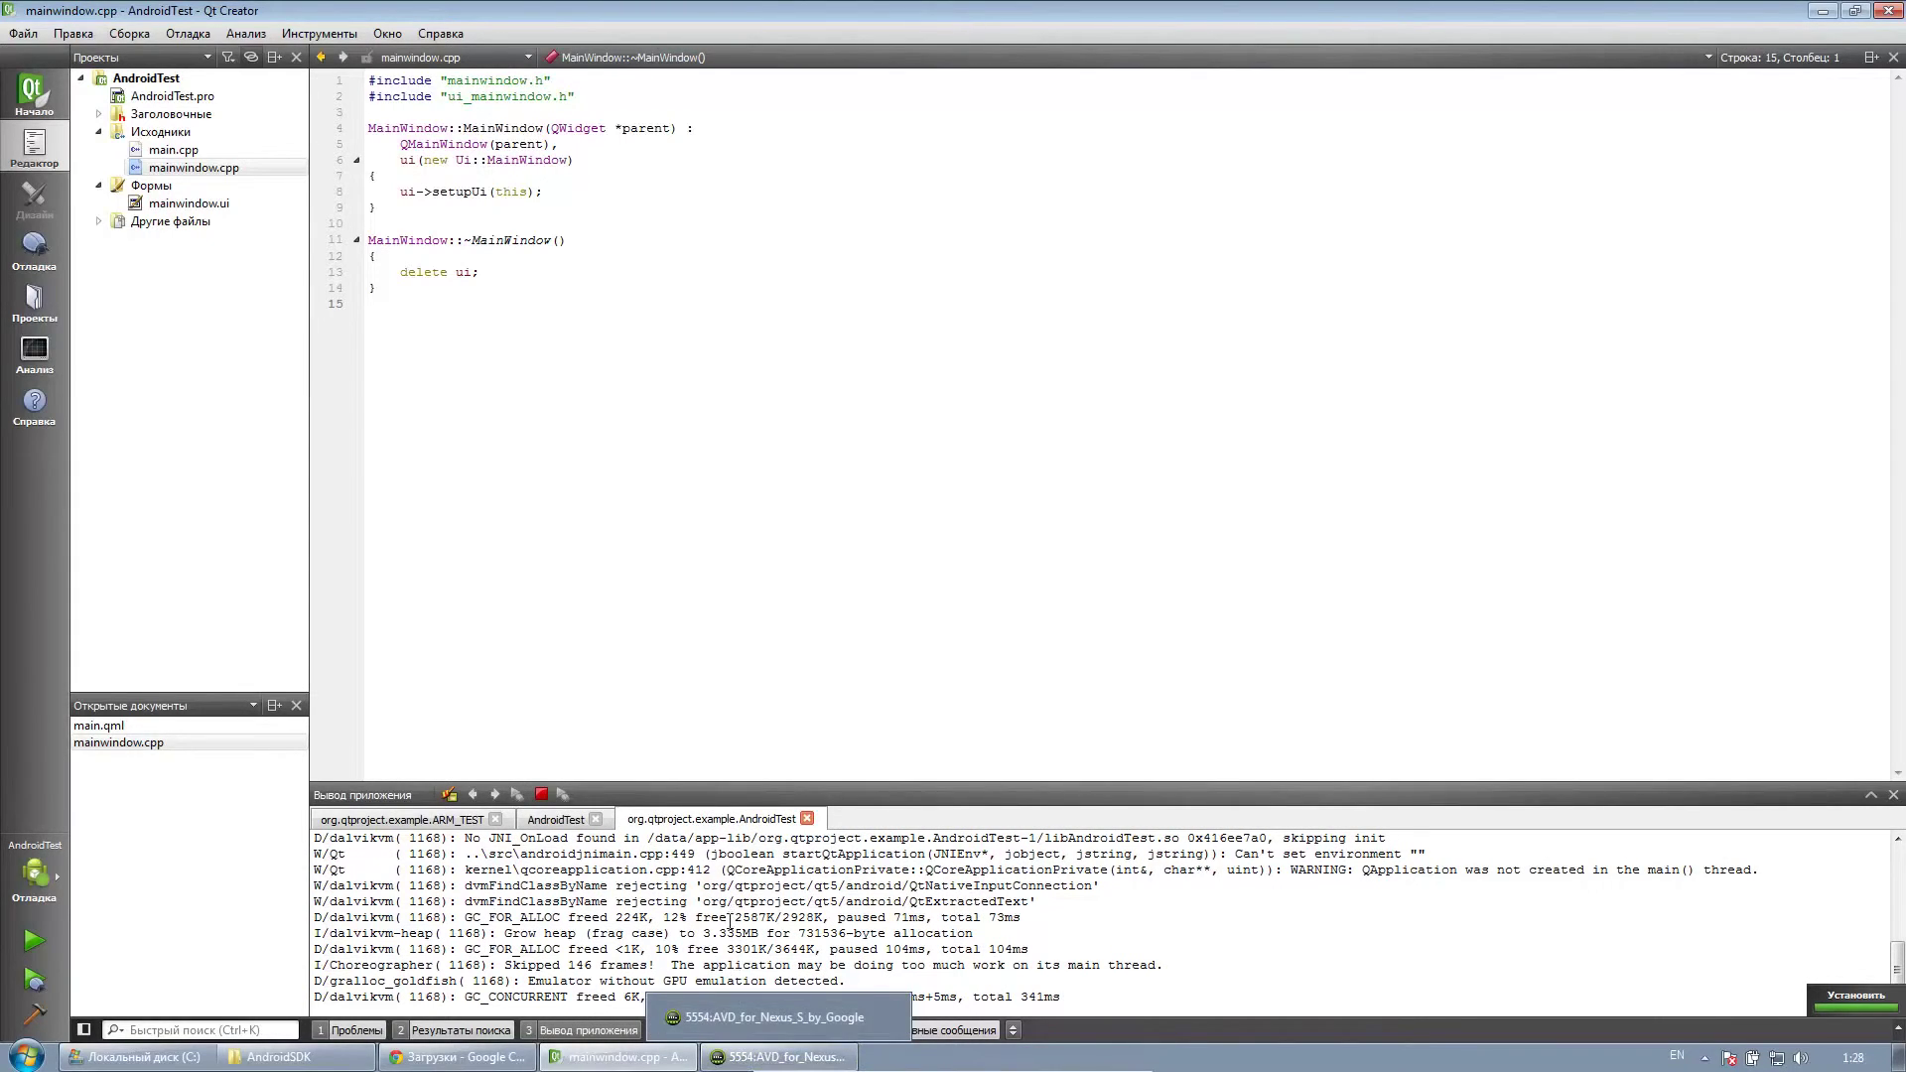
{"action": "left_click", "coordinate": [740, 1057]}
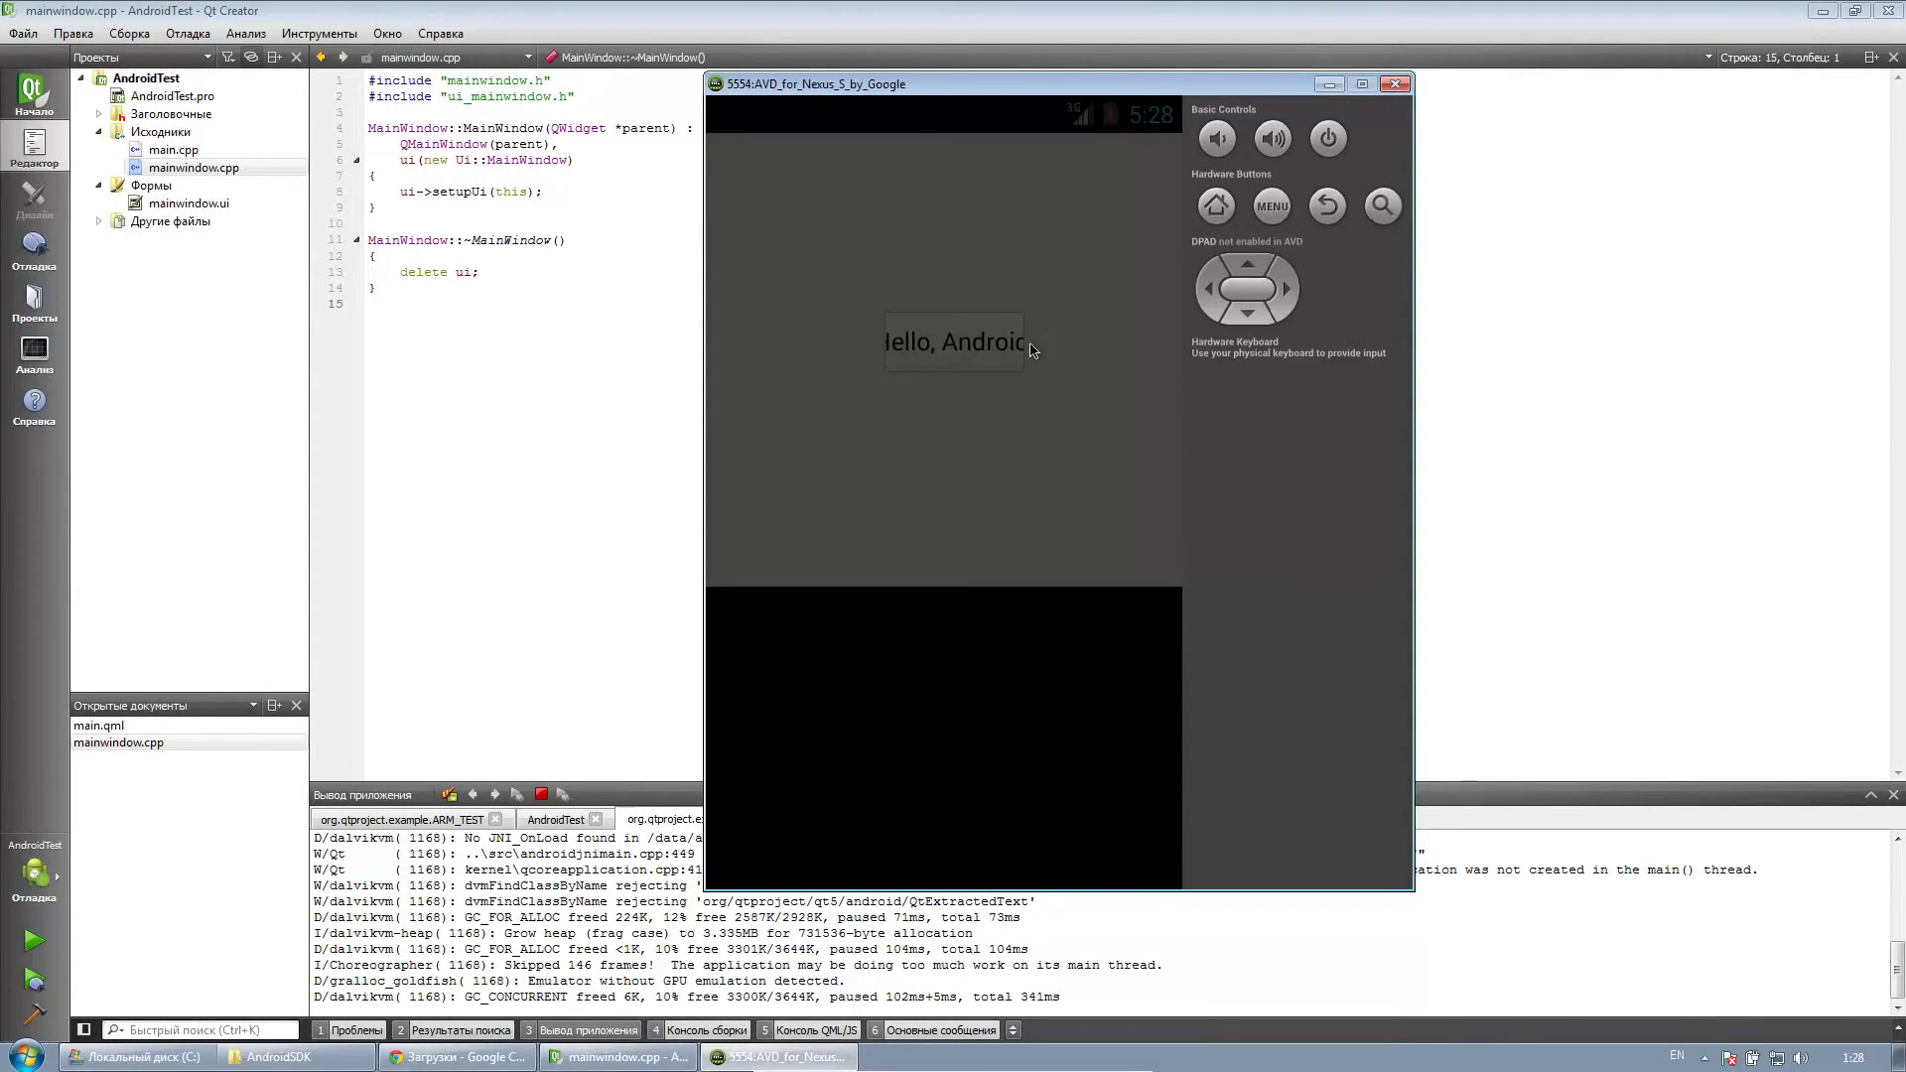
{"action": "left_click", "coordinate": [1088, 272]}
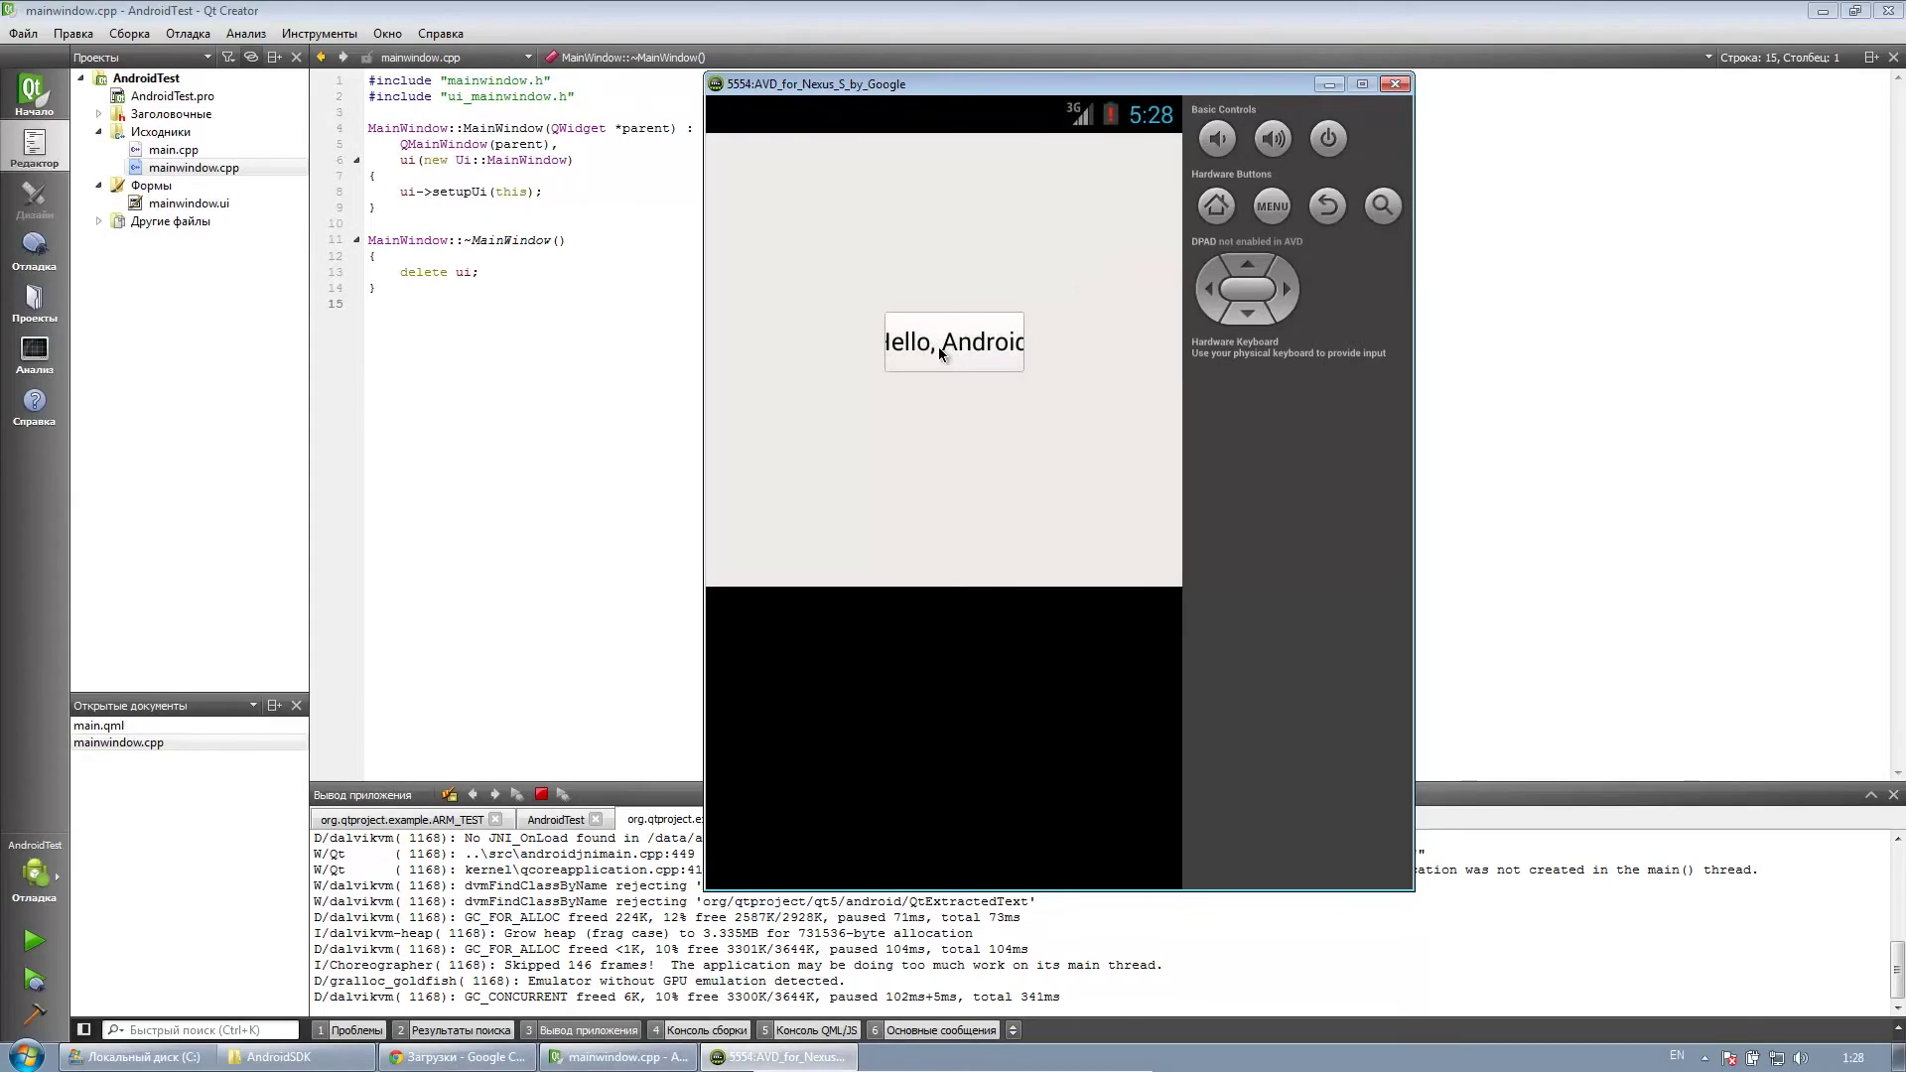
{"action": "left_click", "coordinate": [941, 352]}
{"action": "left_click", "coordinate": [948, 352]}
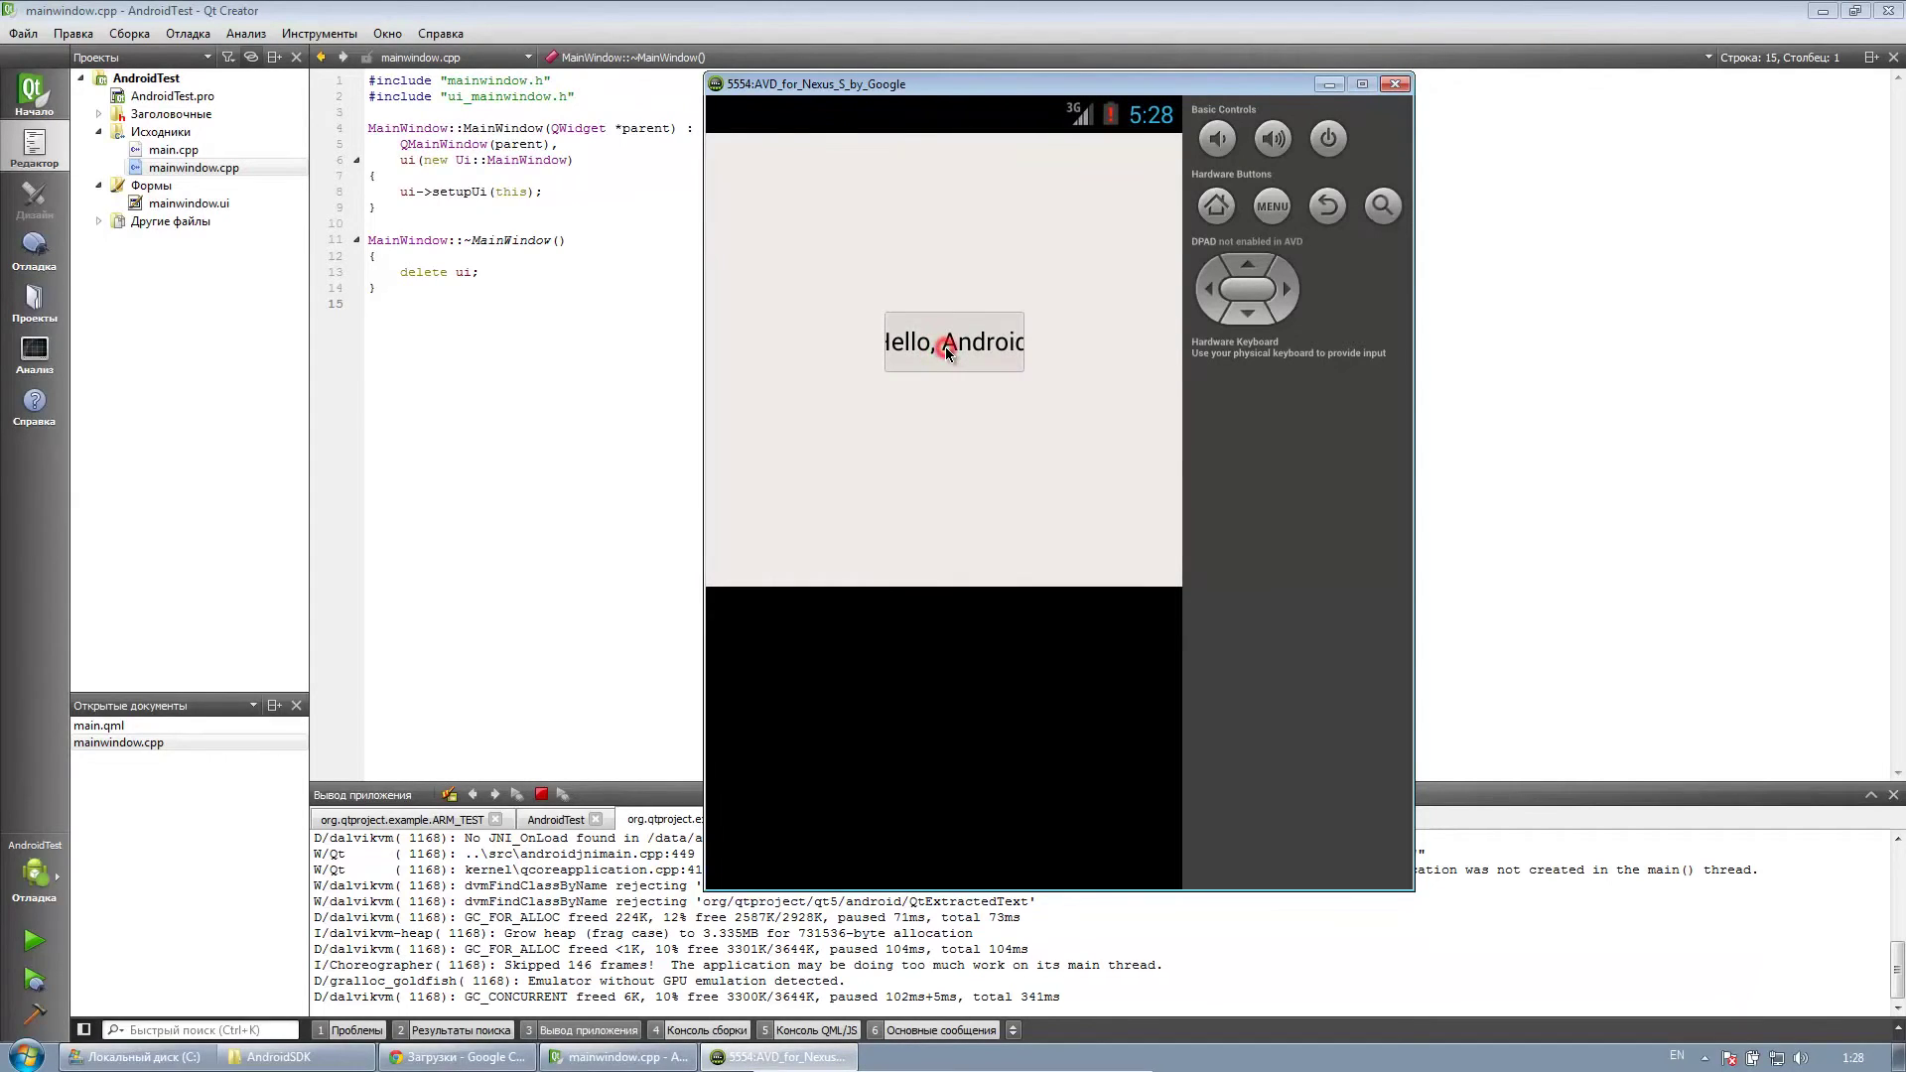
{"action": "left_click", "coordinate": [951, 354]}
{"action": "left_click", "coordinate": [951, 353]}
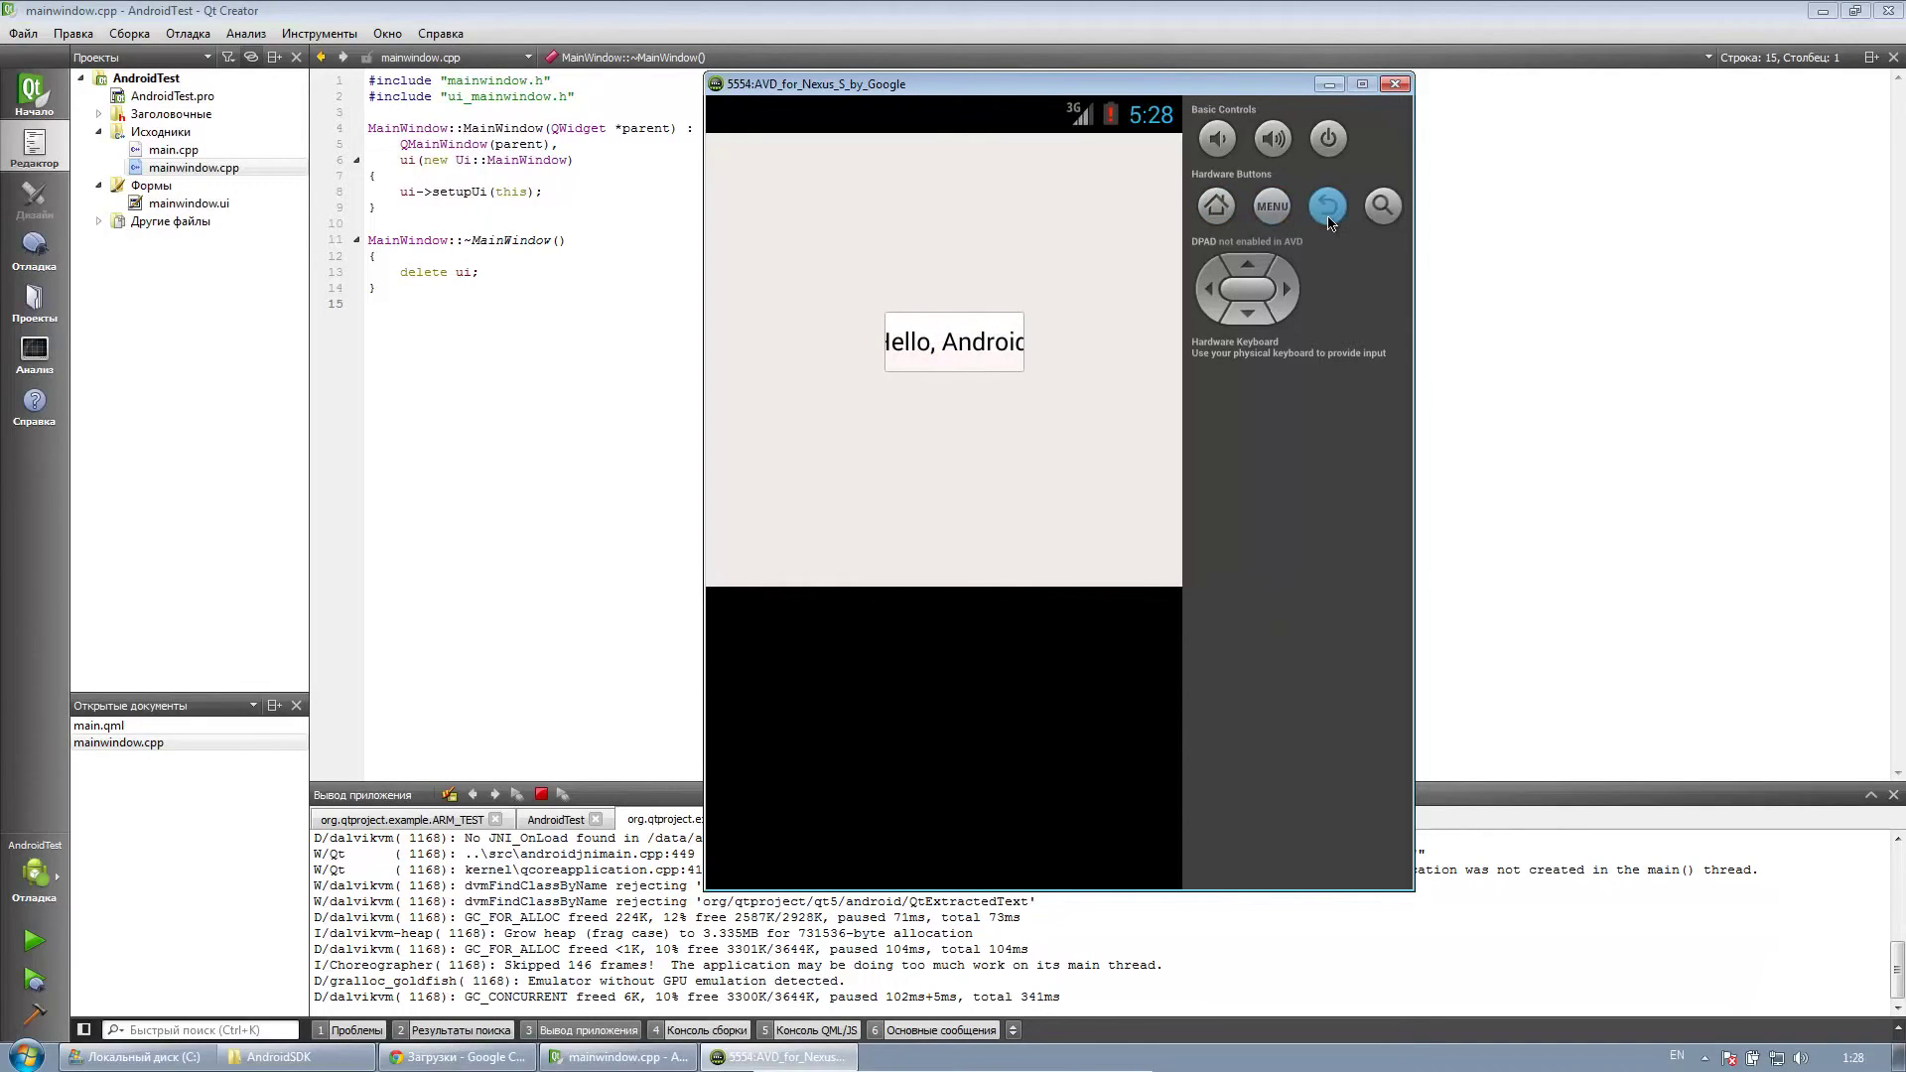
- Stop the running AndroidTest application, go back to the emulator's home screen and close the emulator
{"action": "left_click", "coordinate": [541, 795]}
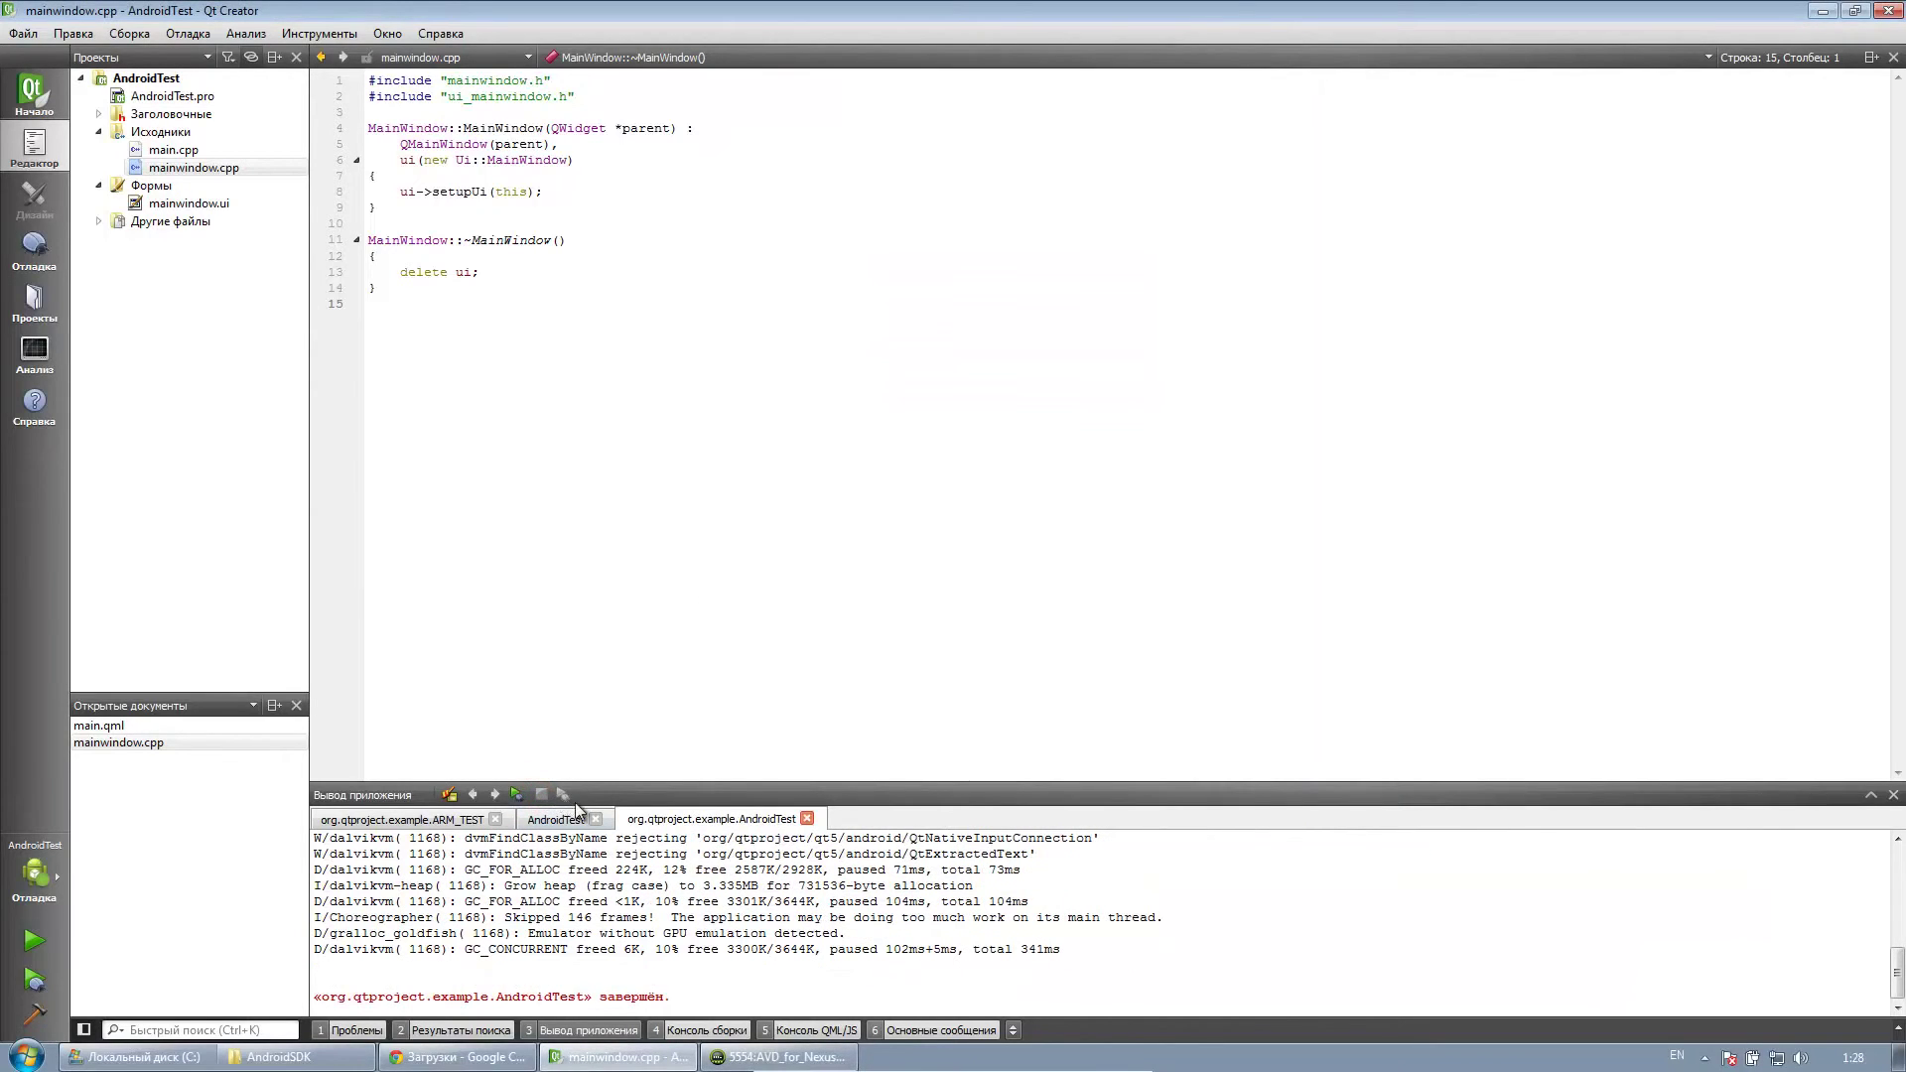
{"action": "left_click", "coordinate": [737, 1058]}
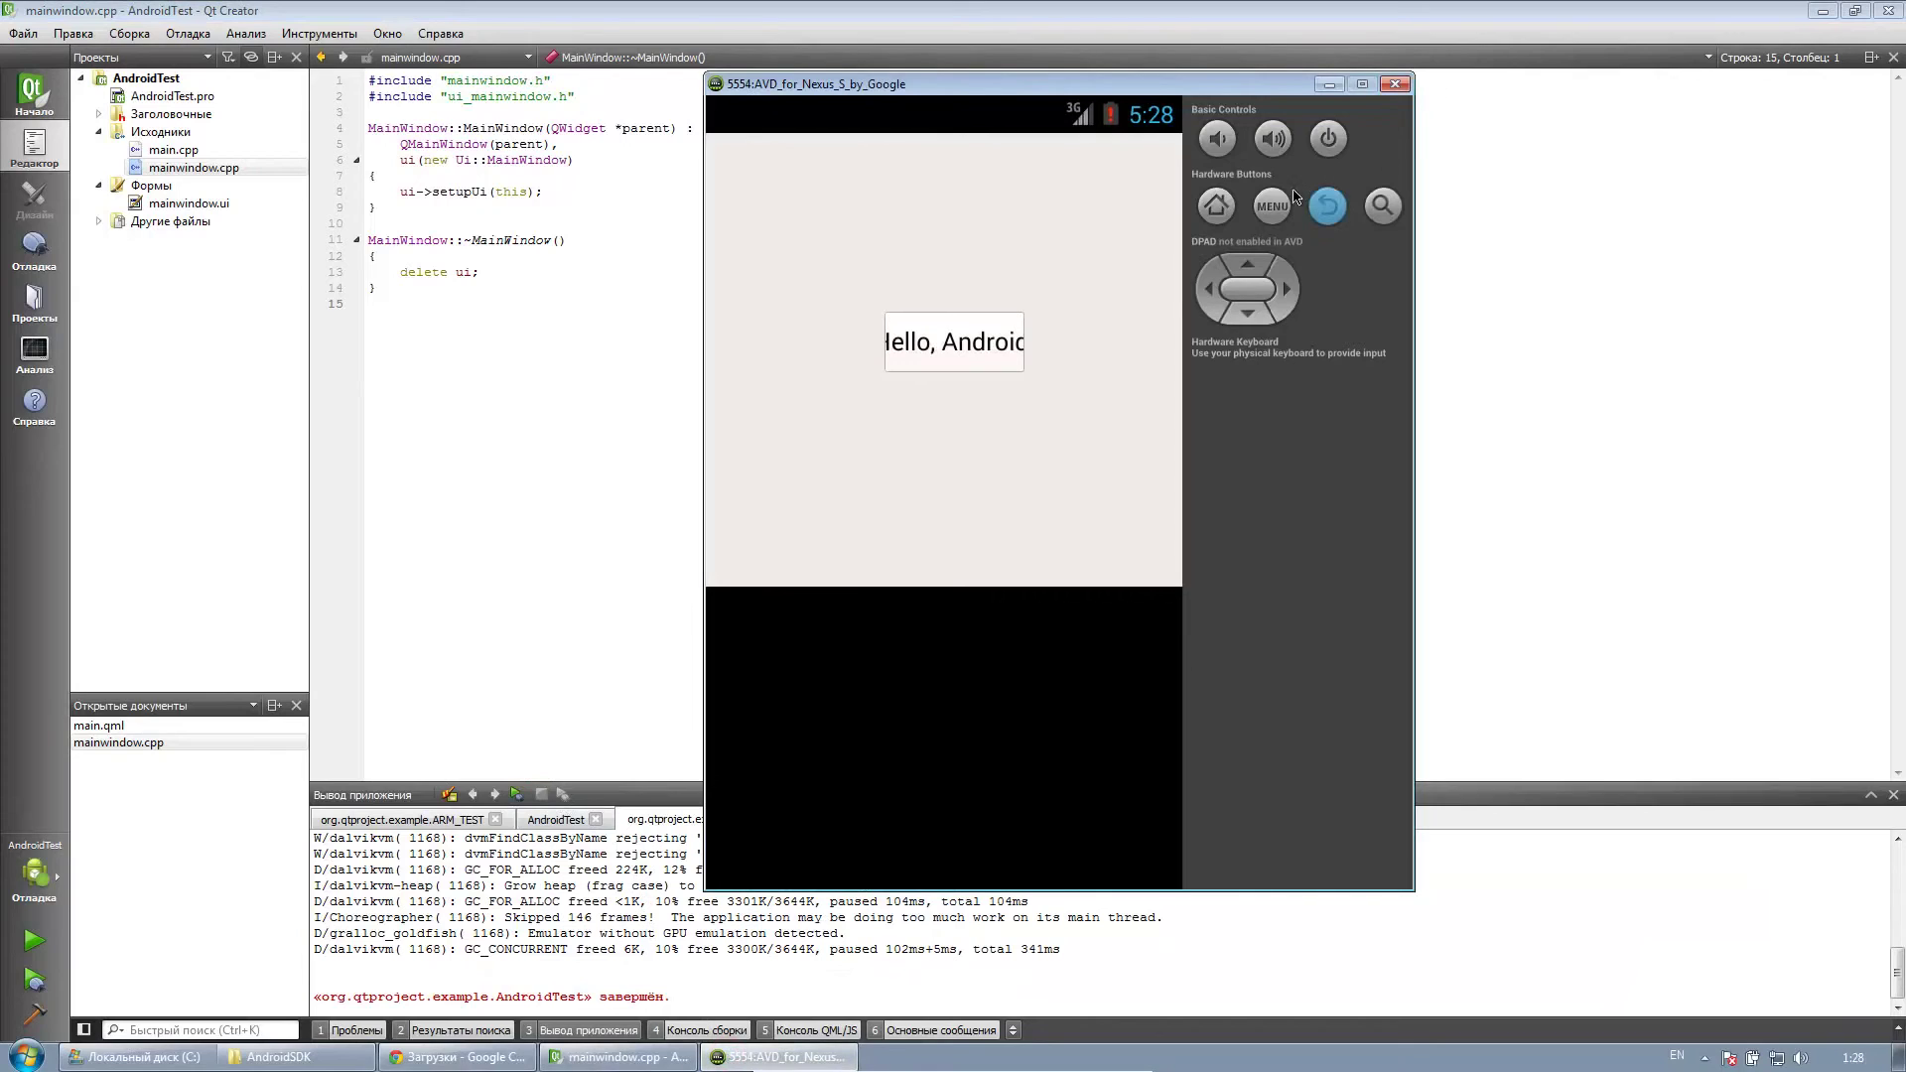
{"action": "left_click", "coordinate": [1335, 212]}
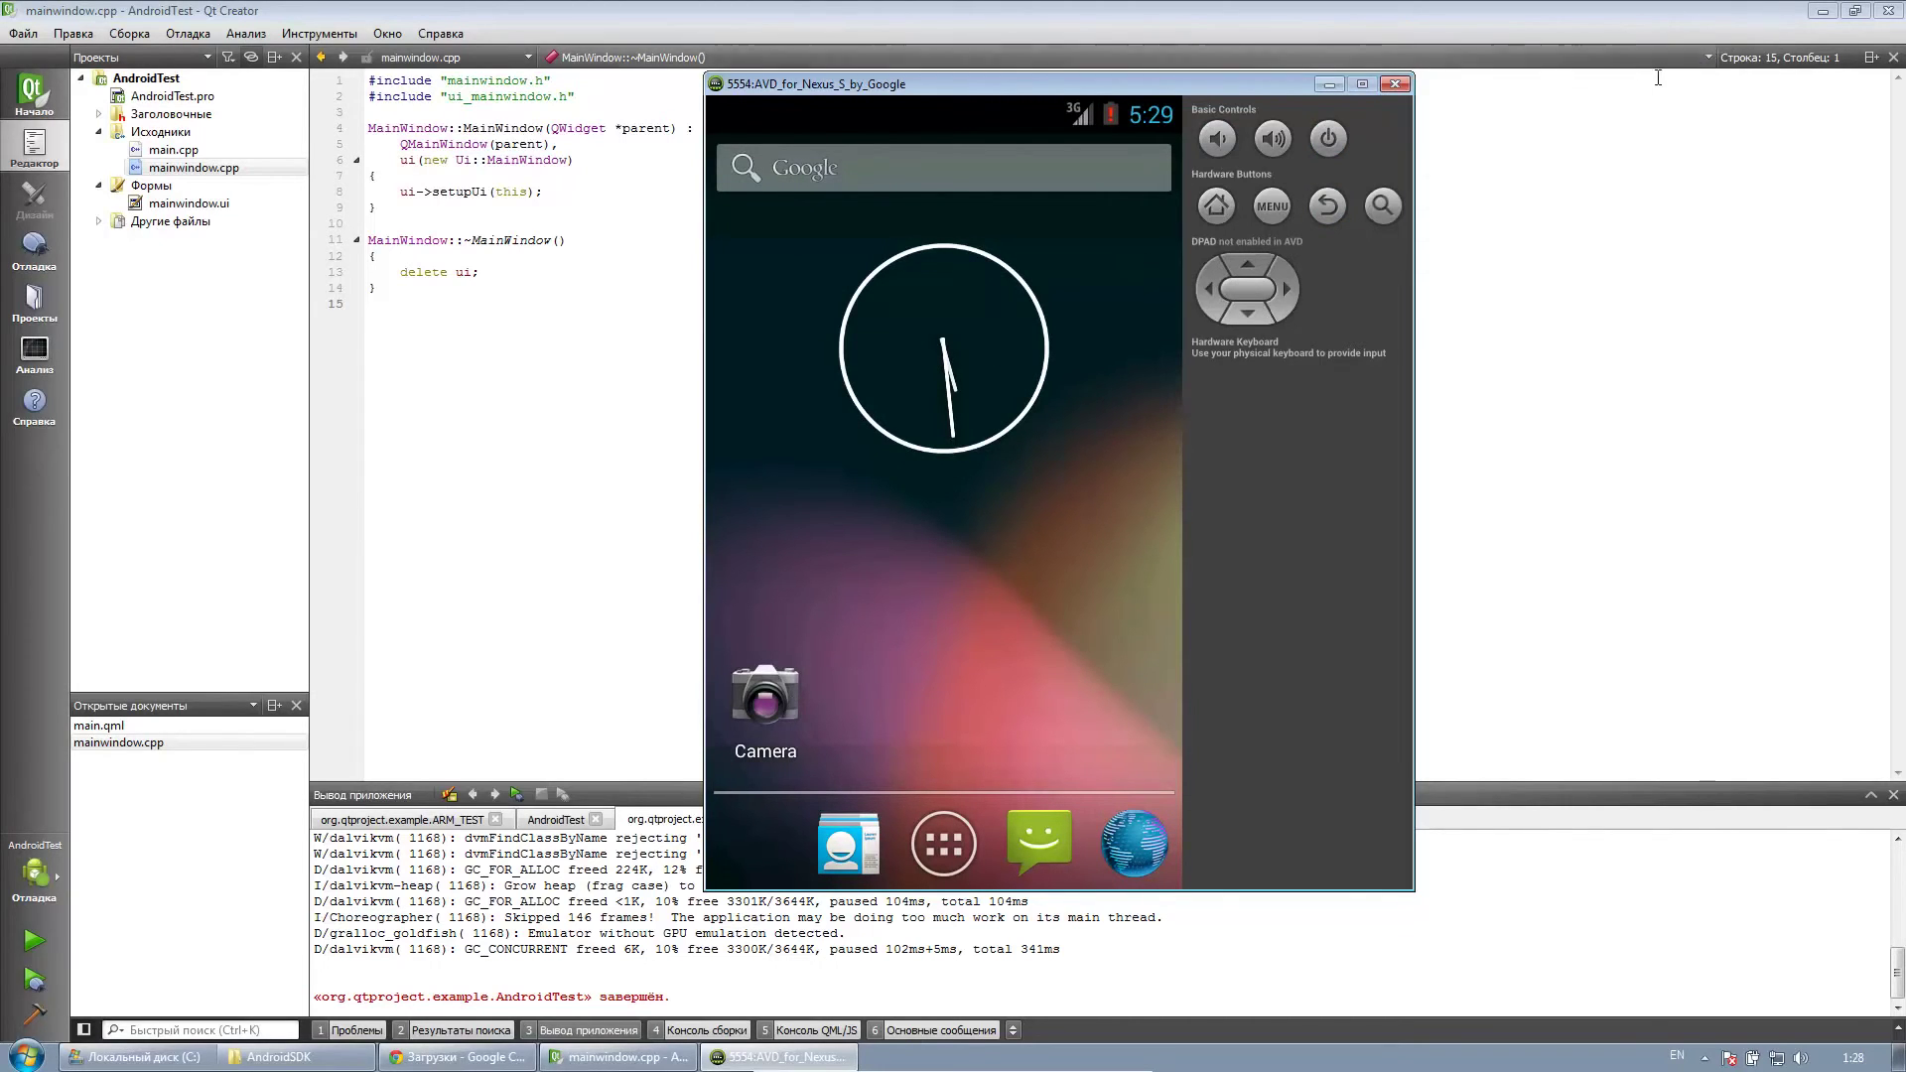
{"action": "left_click", "coordinate": [1396, 85]}
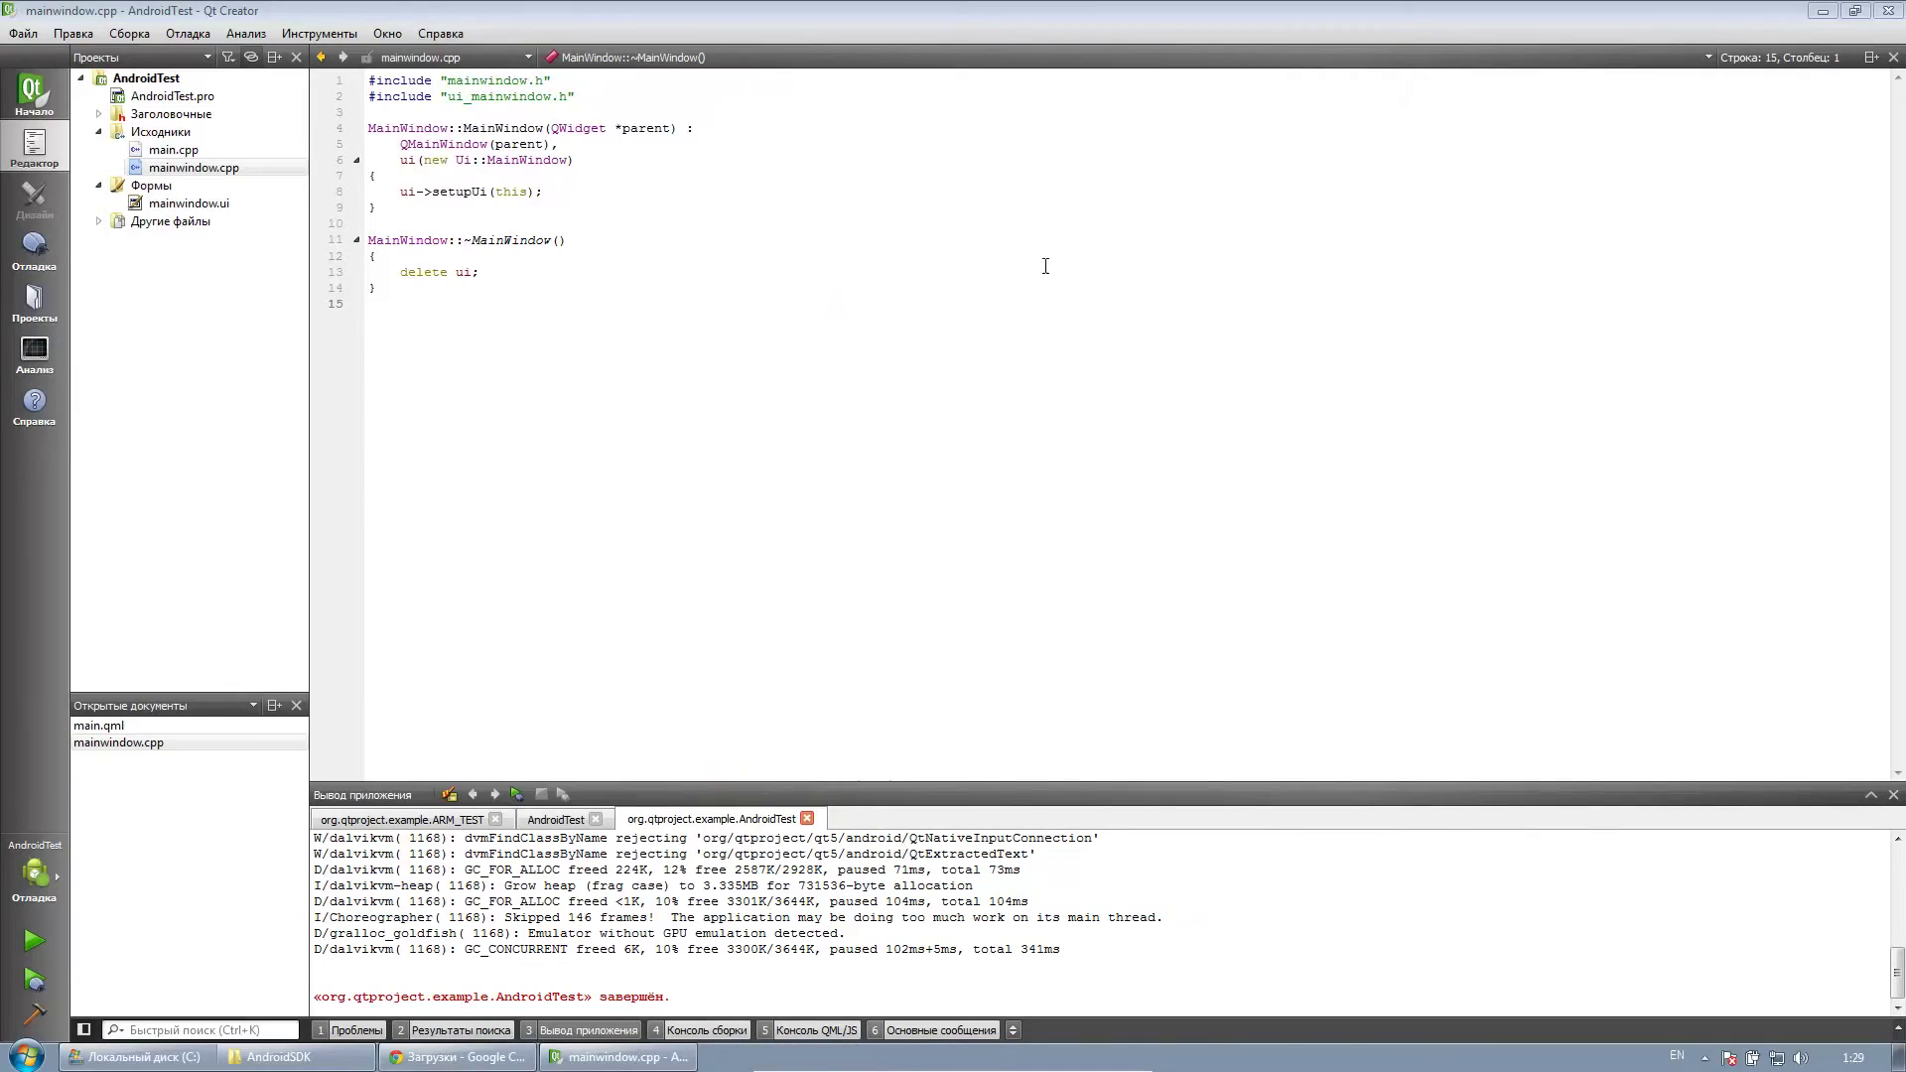
- Examine the Android kit's run settings in the project, covering package creation, Qt deployment options and application data copying
{"action": "left_click", "coordinate": [46, 310]}
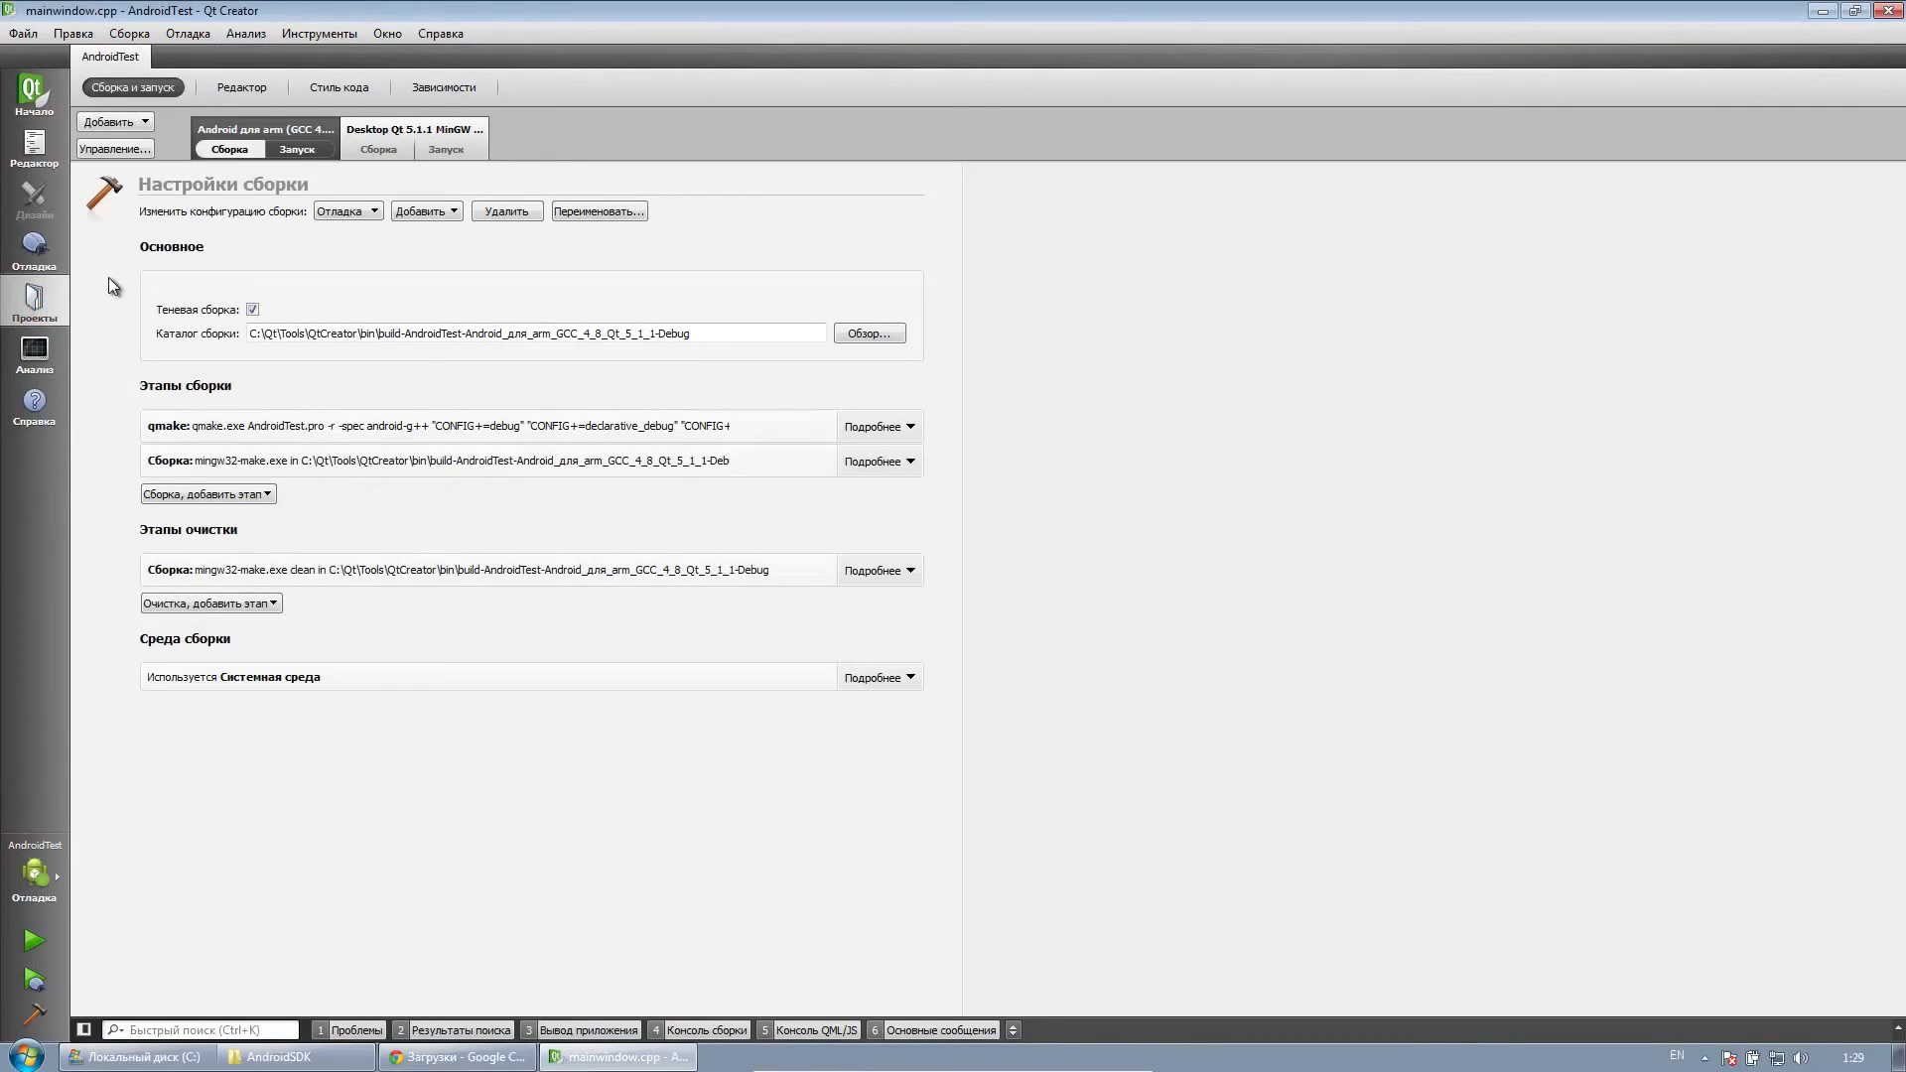
{"action": "left_click", "coordinate": [286, 149]}
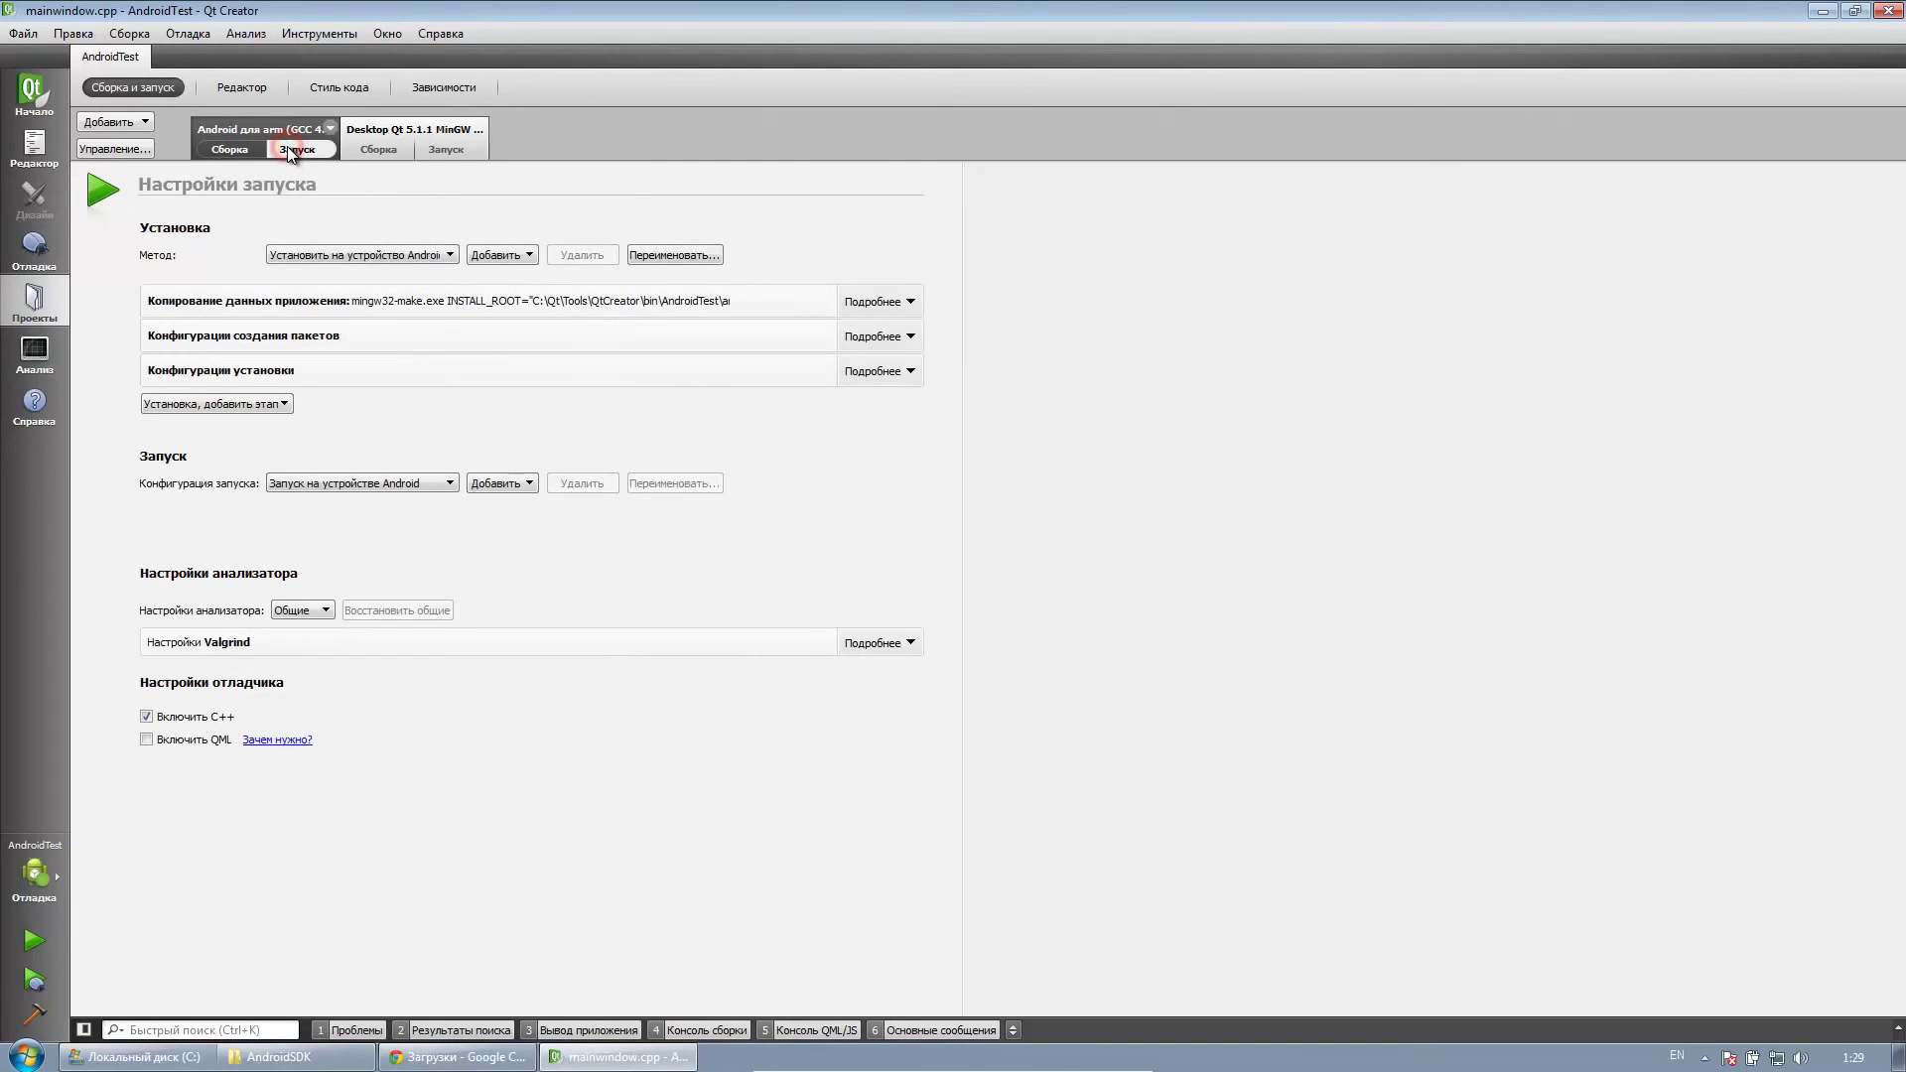
{"action": "left_click", "coordinate": [898, 339]}
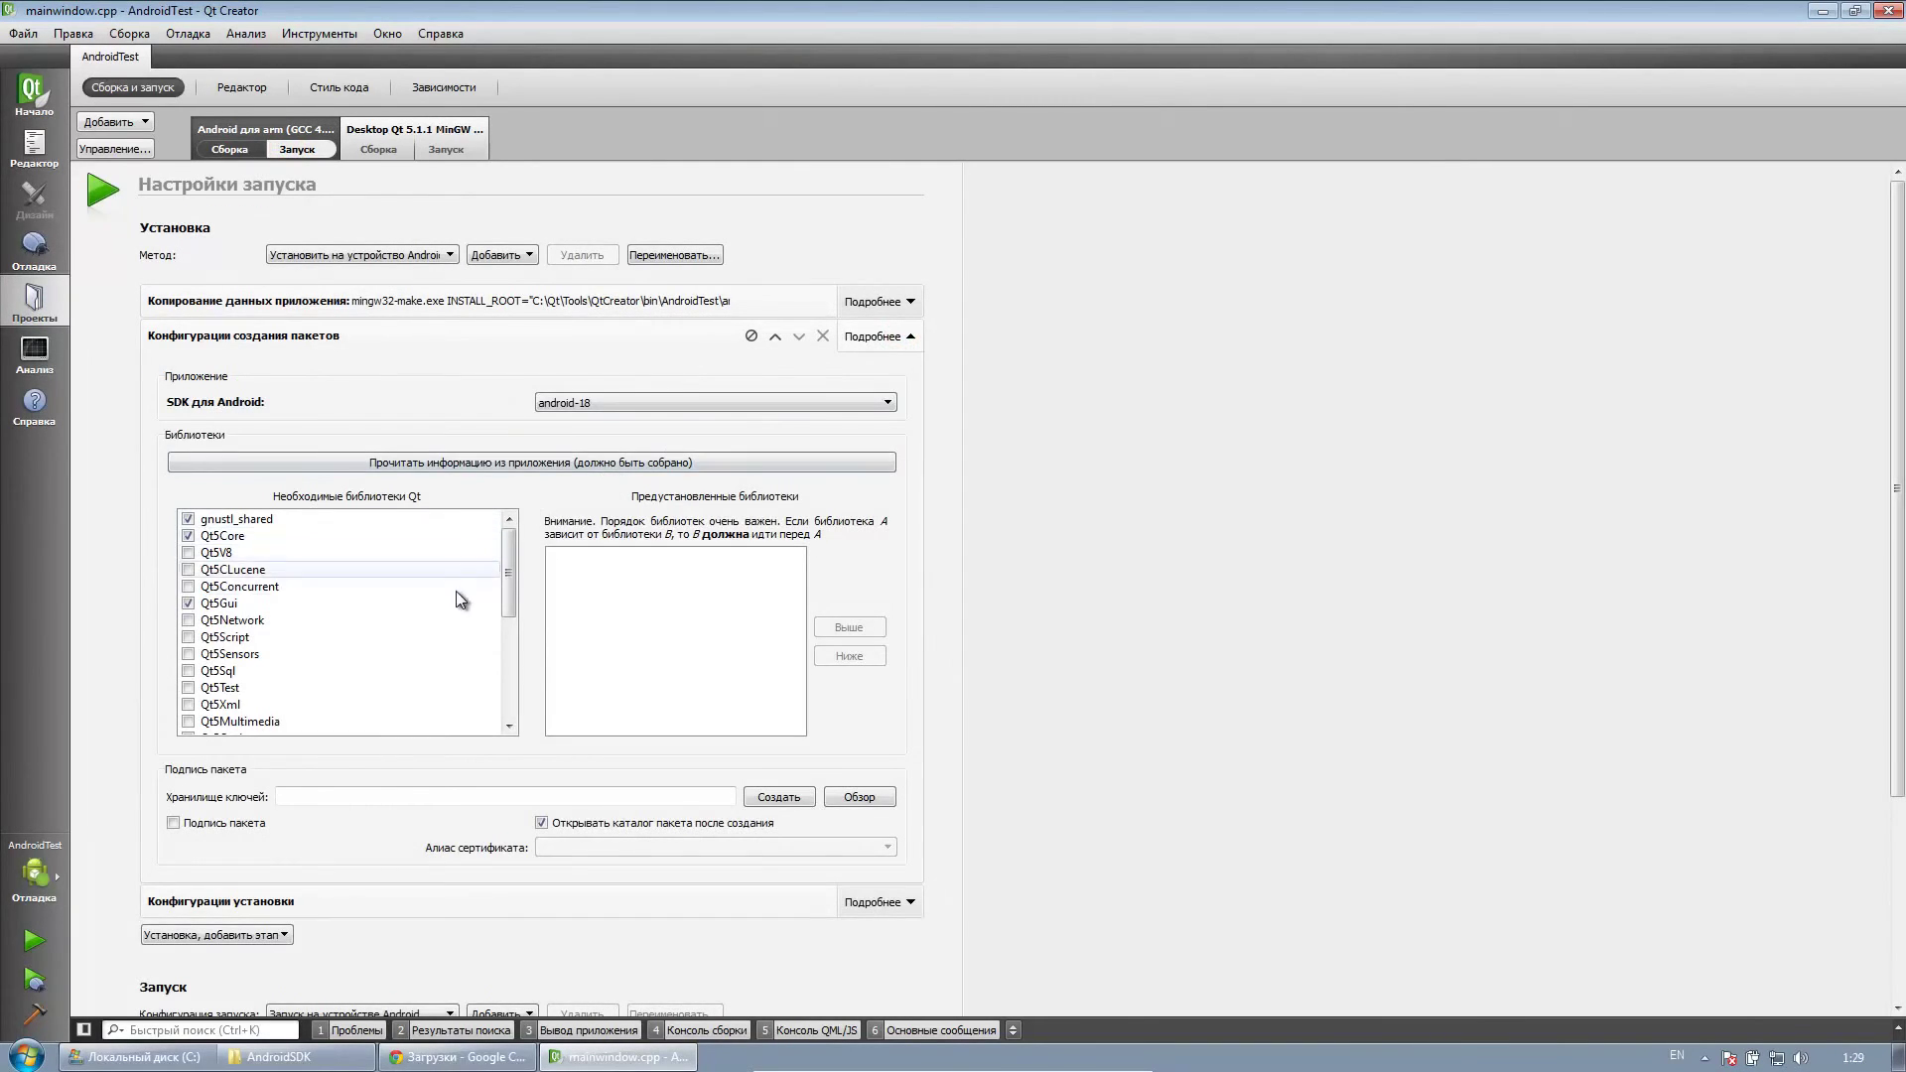
{"action": "left_click", "coordinate": [598, 402]}
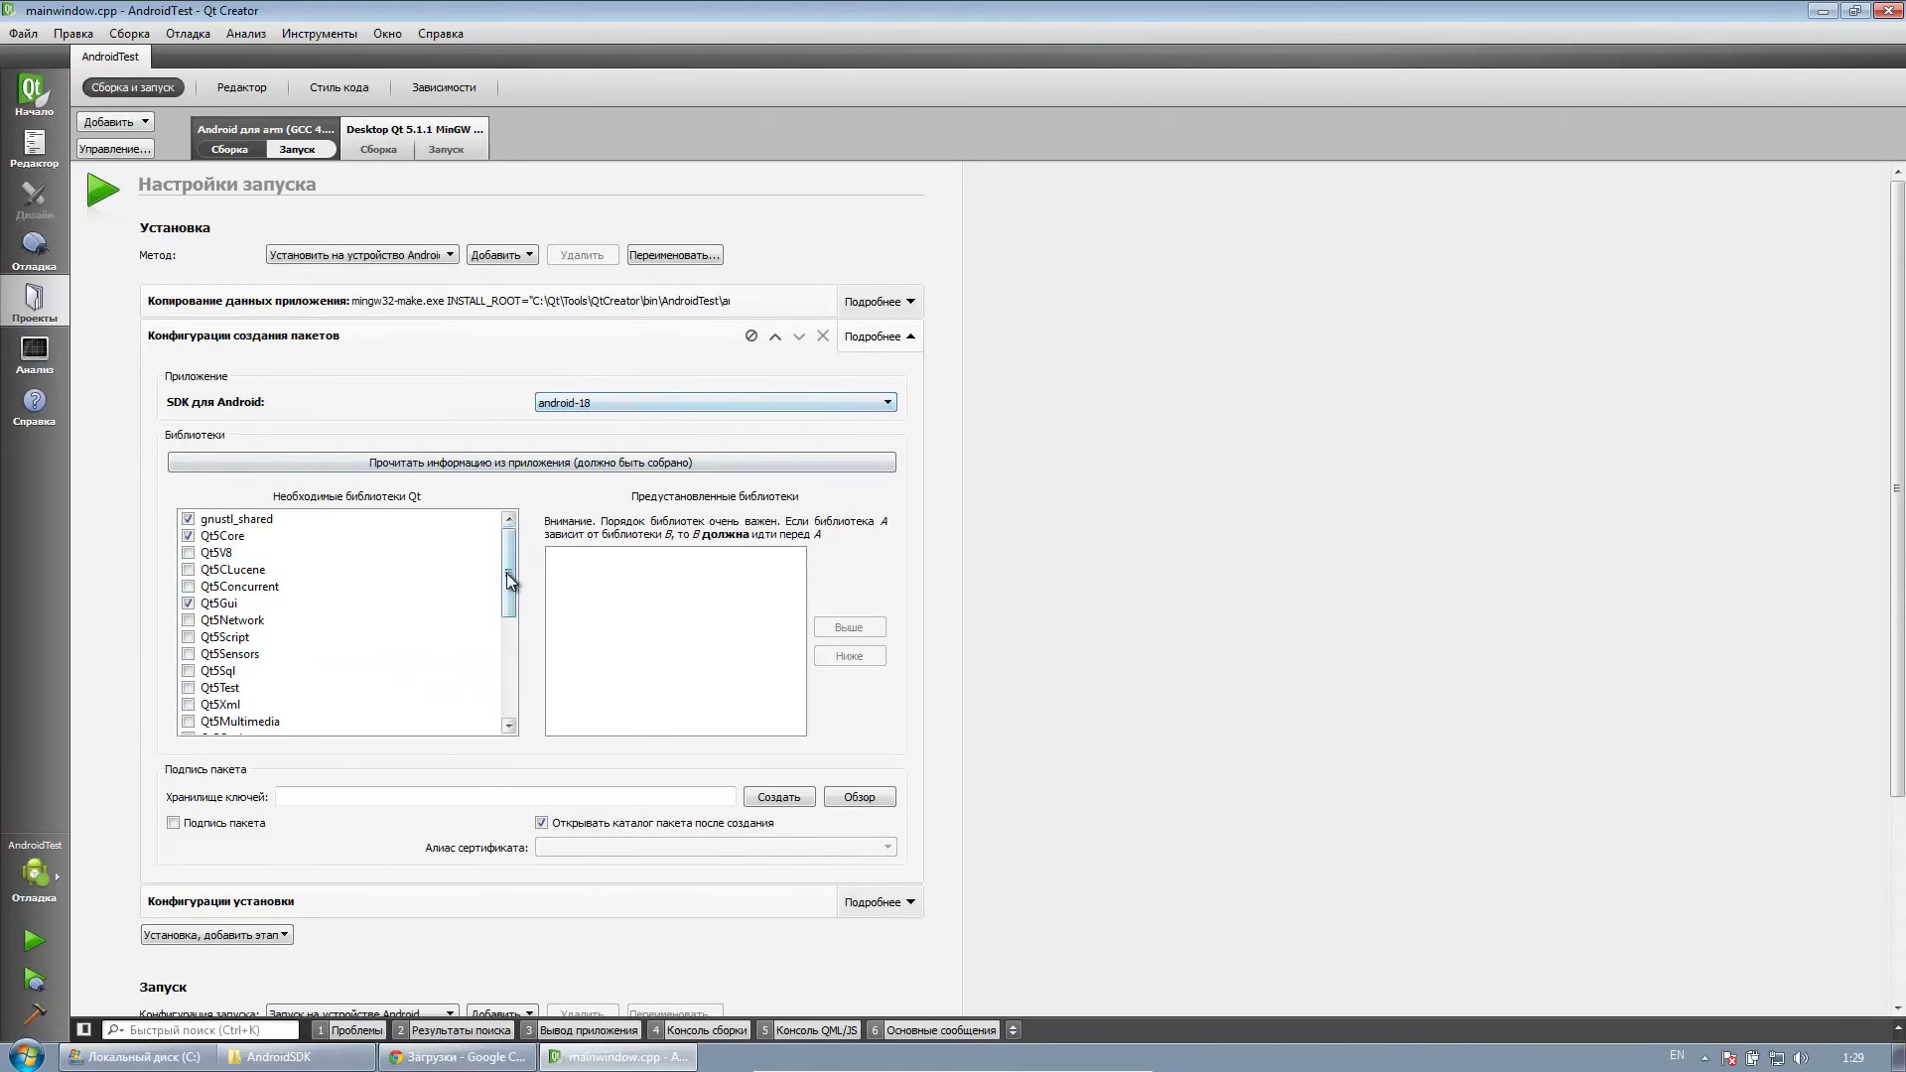
{"action": "left_click_drag", "start_coordinate": [508, 603], "coordinate": [510, 564]}
{"action": "left_click", "coordinate": [899, 905]}
{"action": "scroll", "coordinate": [1003, 861], "scroll_direction": "down", "scroll_amount": 3}
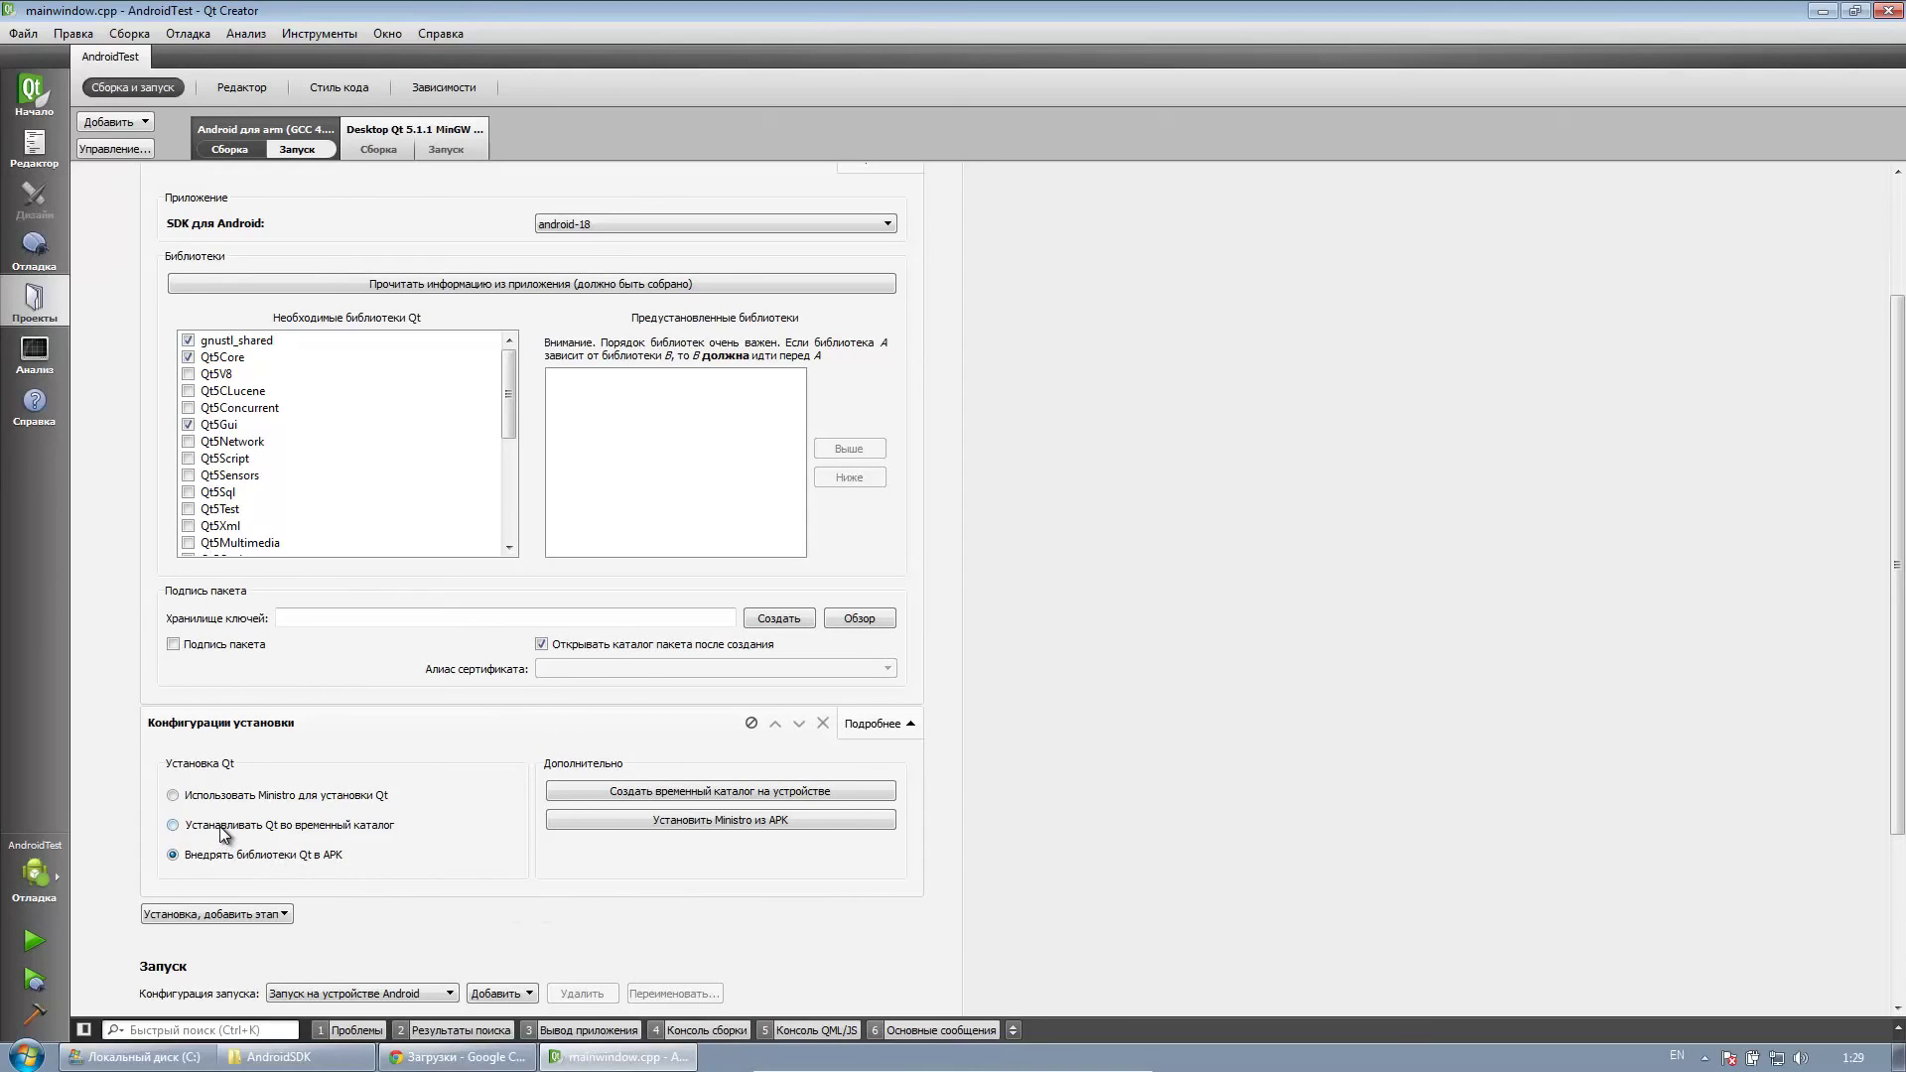
{"action": "scroll", "coordinate": [563, 883], "scroll_direction": "down", "scroll_amount": 1}
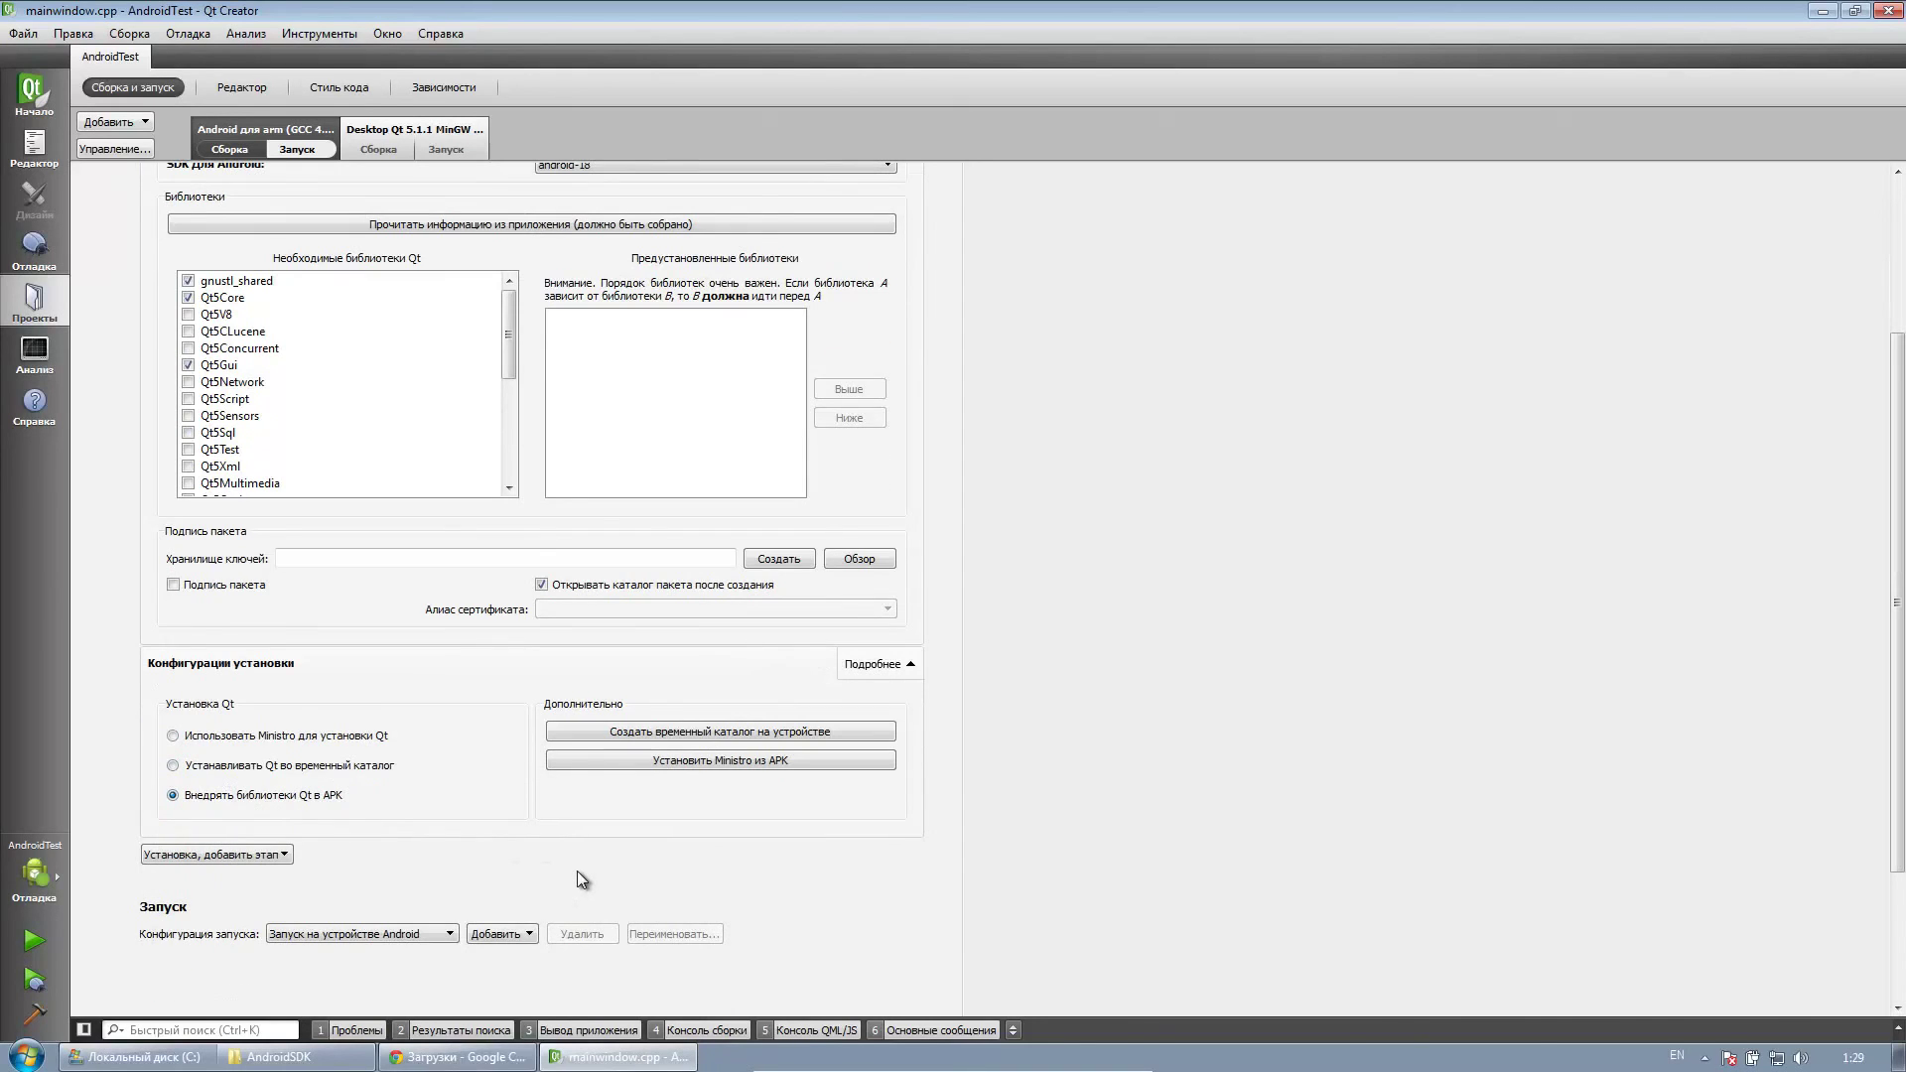
{"action": "scroll", "coordinate": [580, 873], "scroll_direction": "up", "scroll_amount": 4}
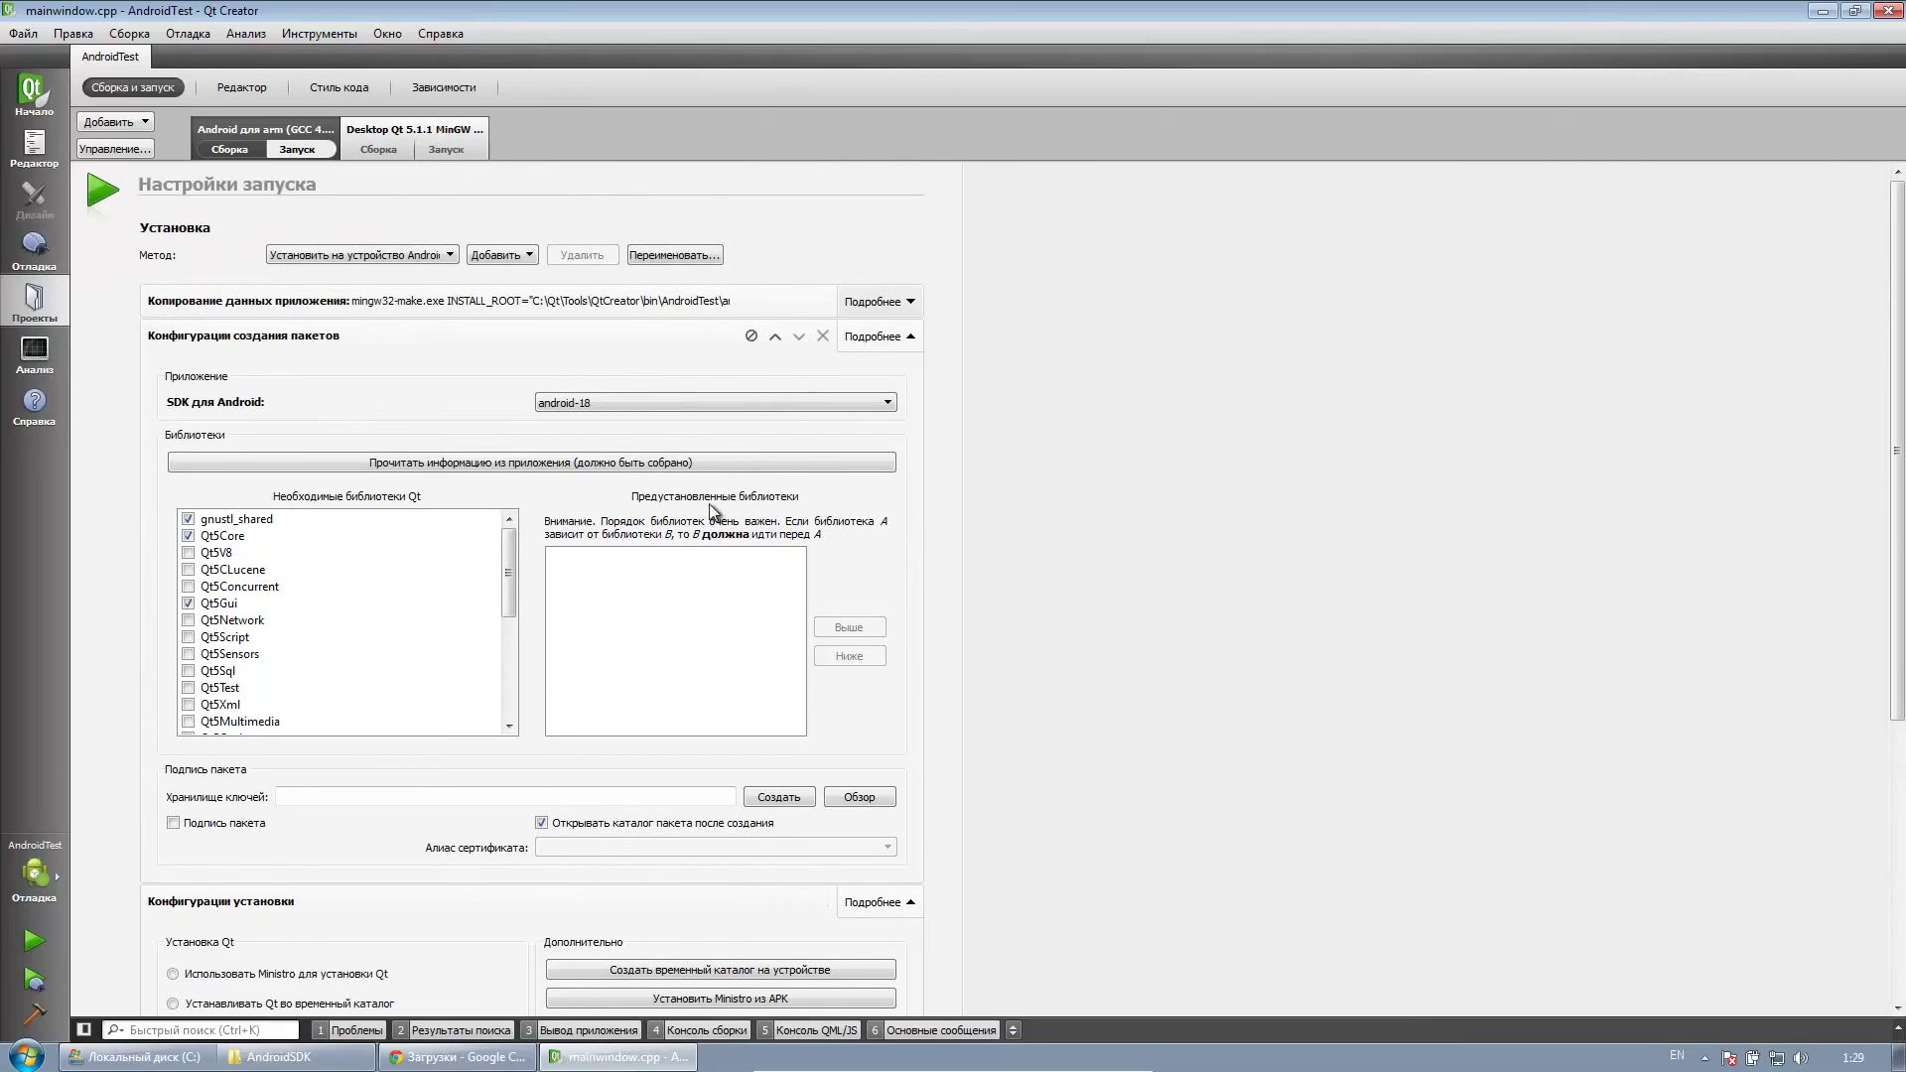
{"action": "left_click", "coordinate": [908, 301]}
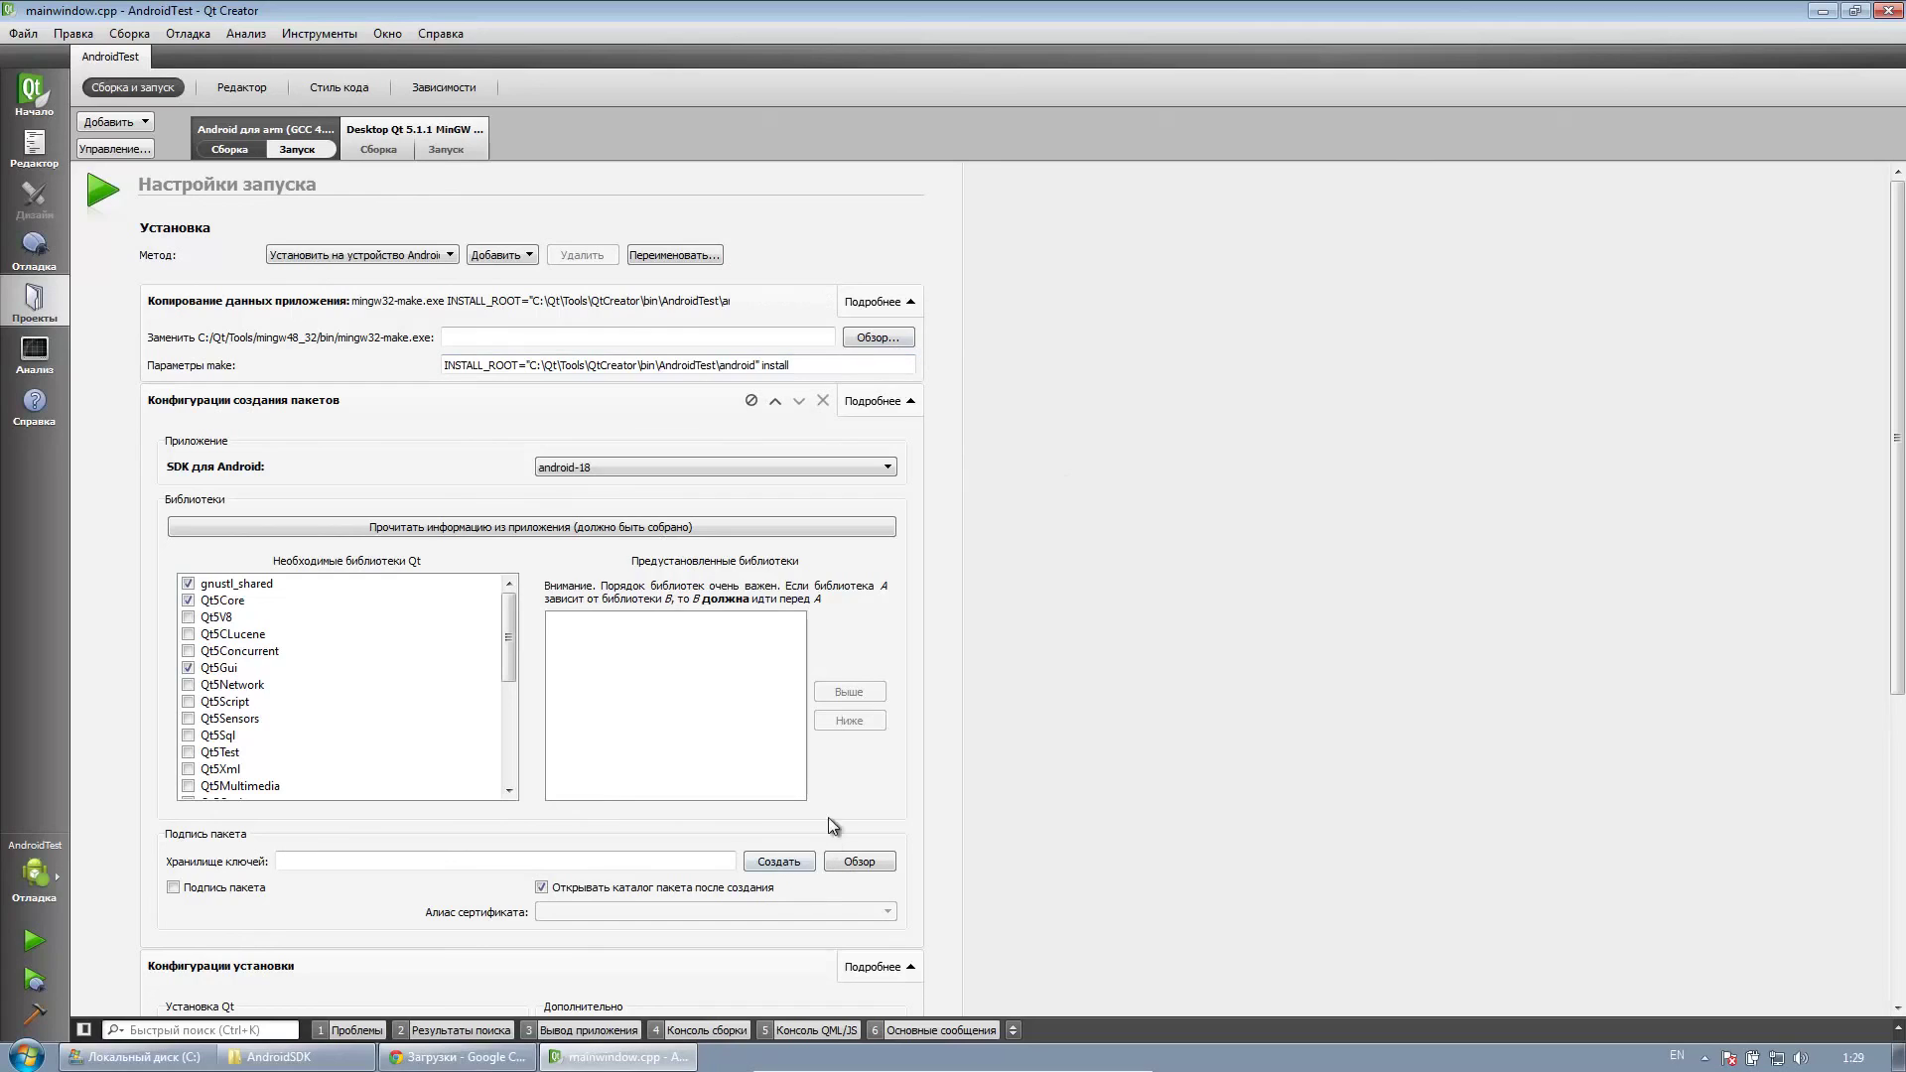
- Return to mainwindow.cpp in the code editor and close the IDE
{"action": "left_click", "coordinate": [35, 149]}
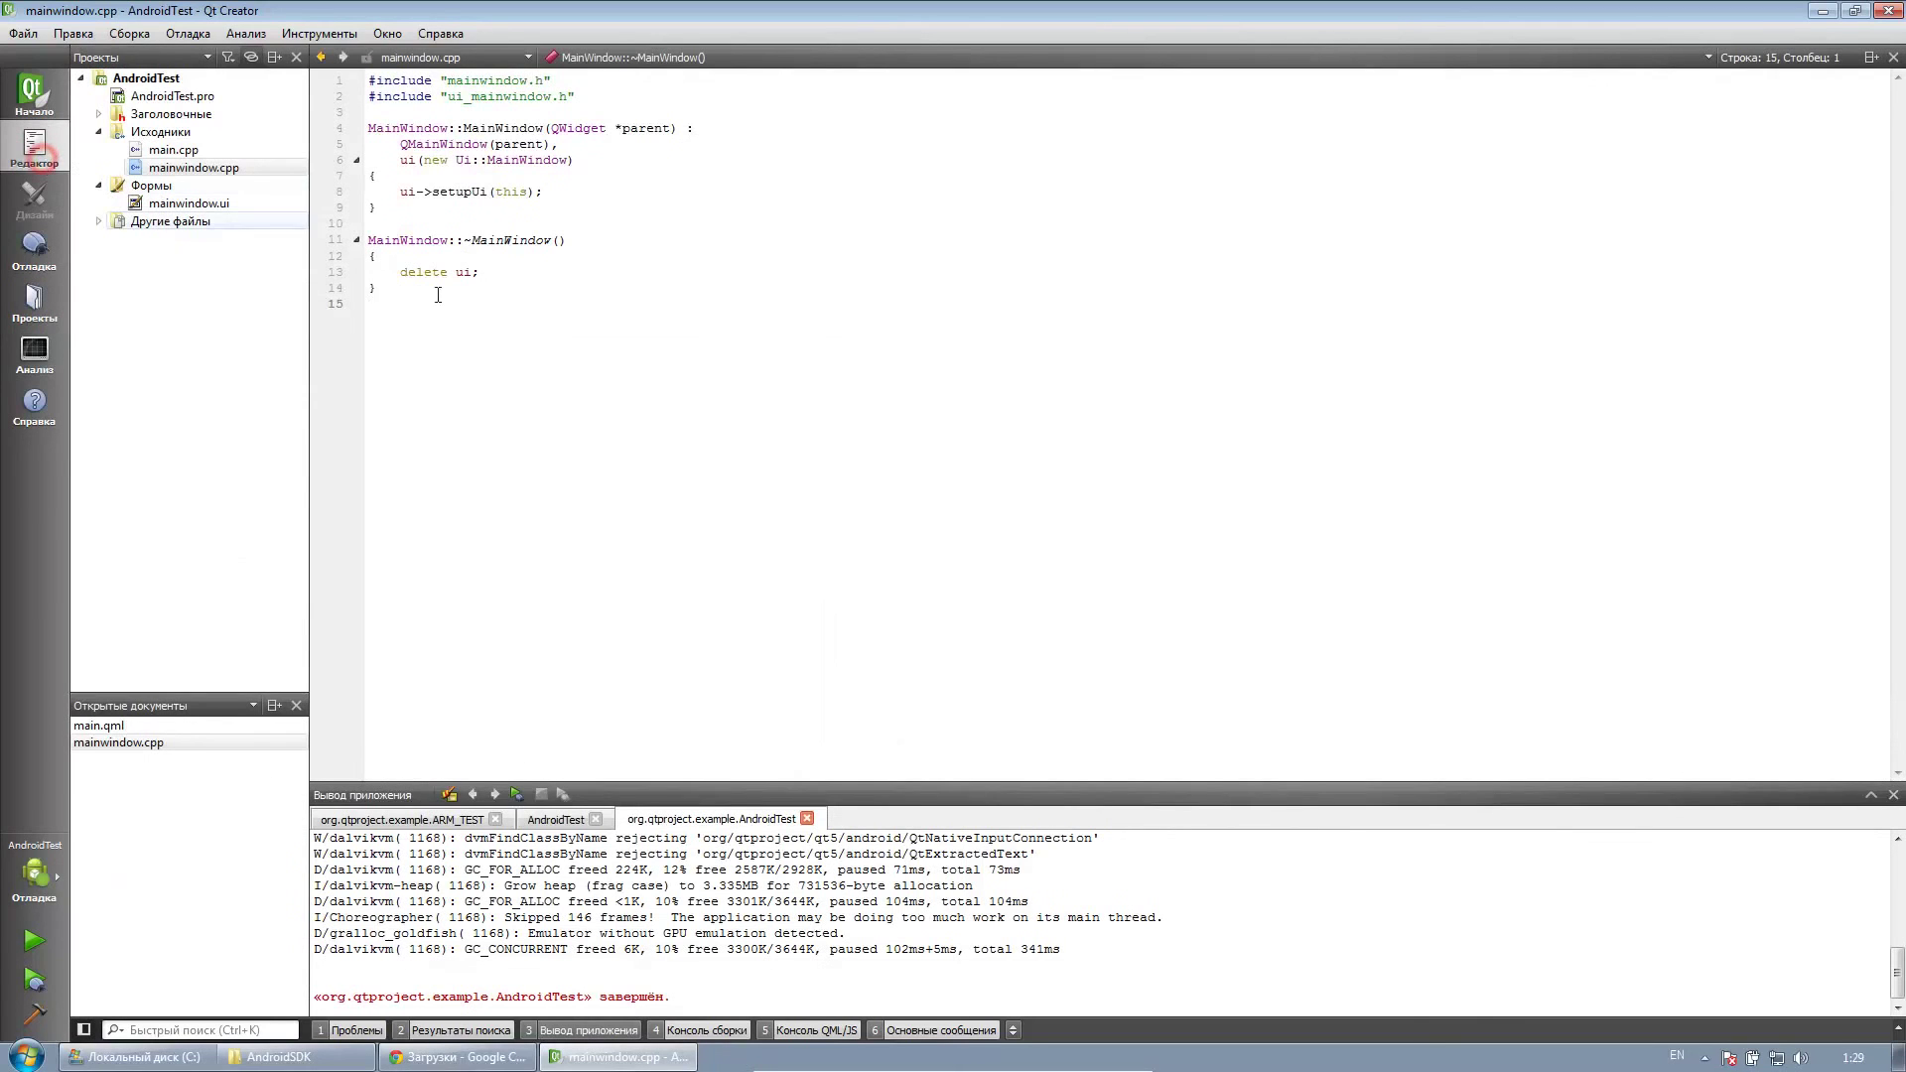
{"action": "left_click", "coordinate": [681, 405]}
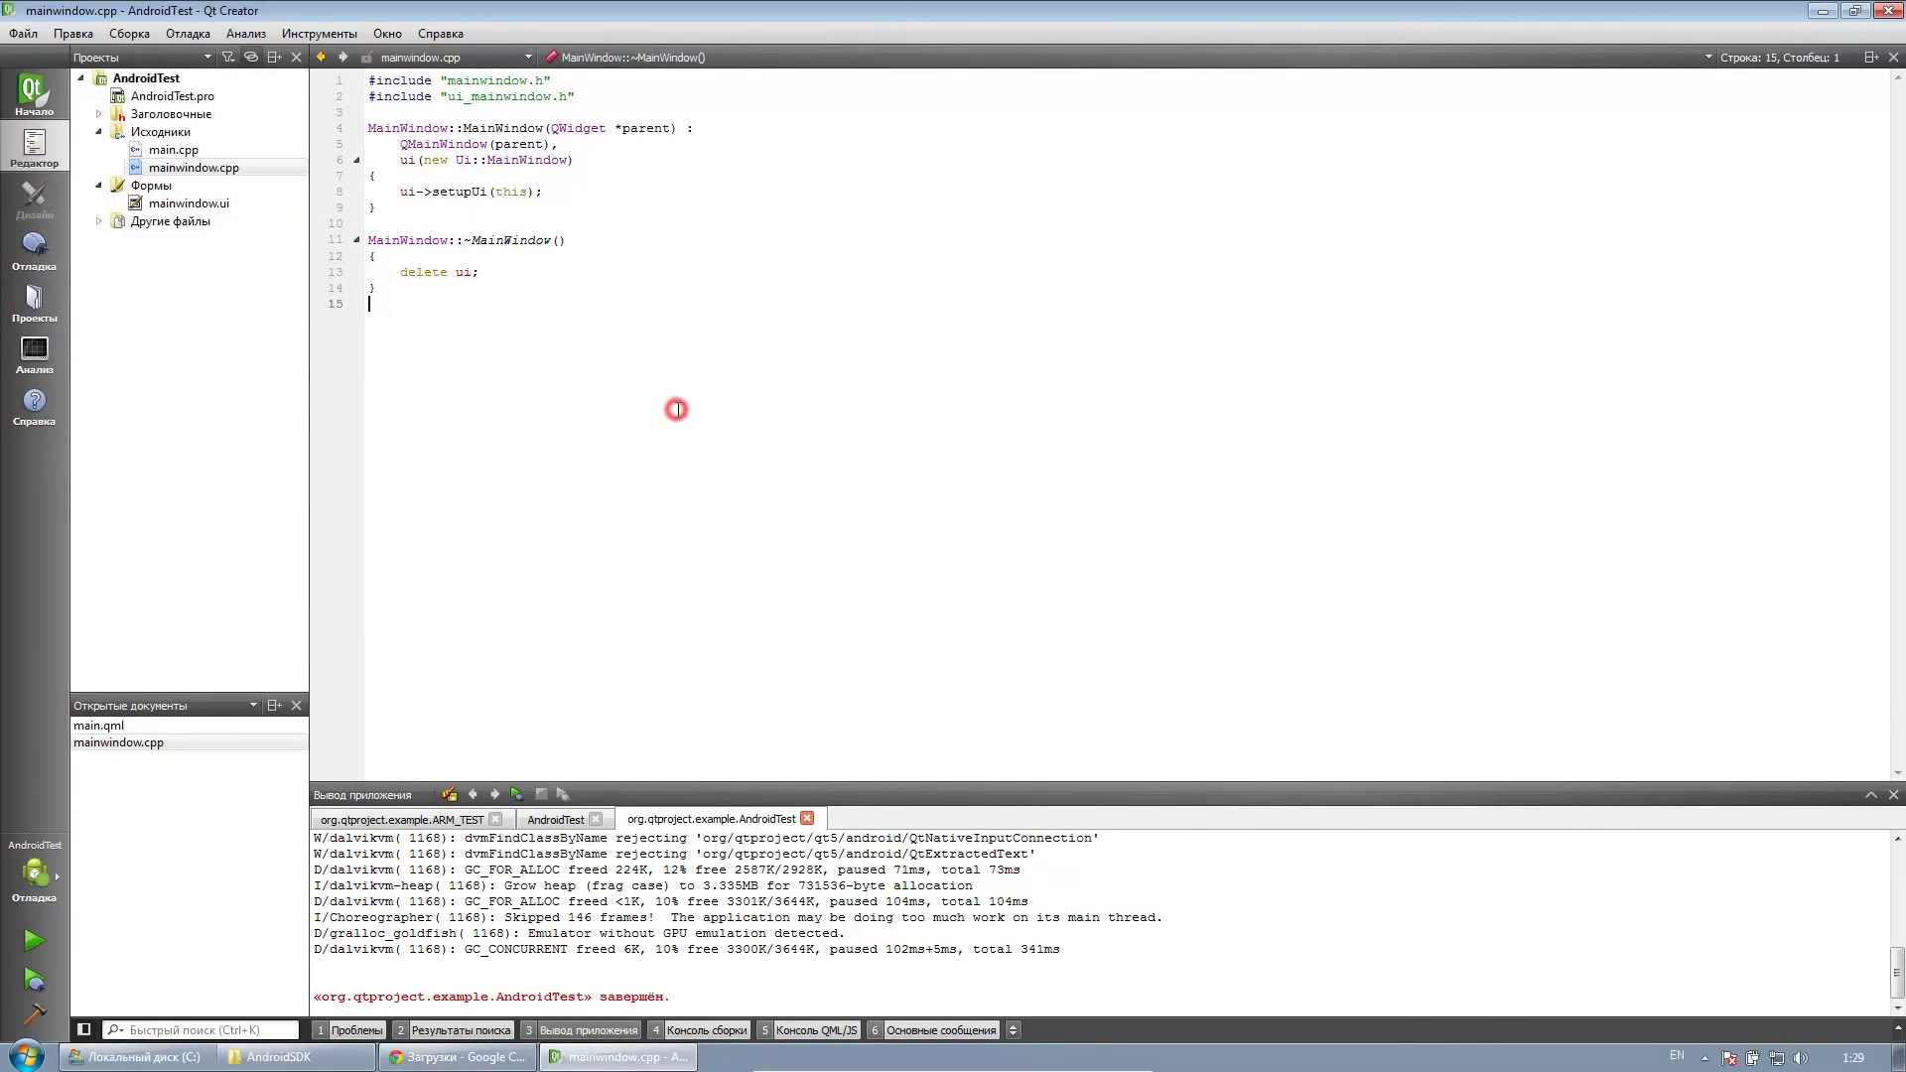
{"action": "left_click", "coordinate": [1886, 11]}
{"action": "left_click", "coordinate": [1185, 429]}
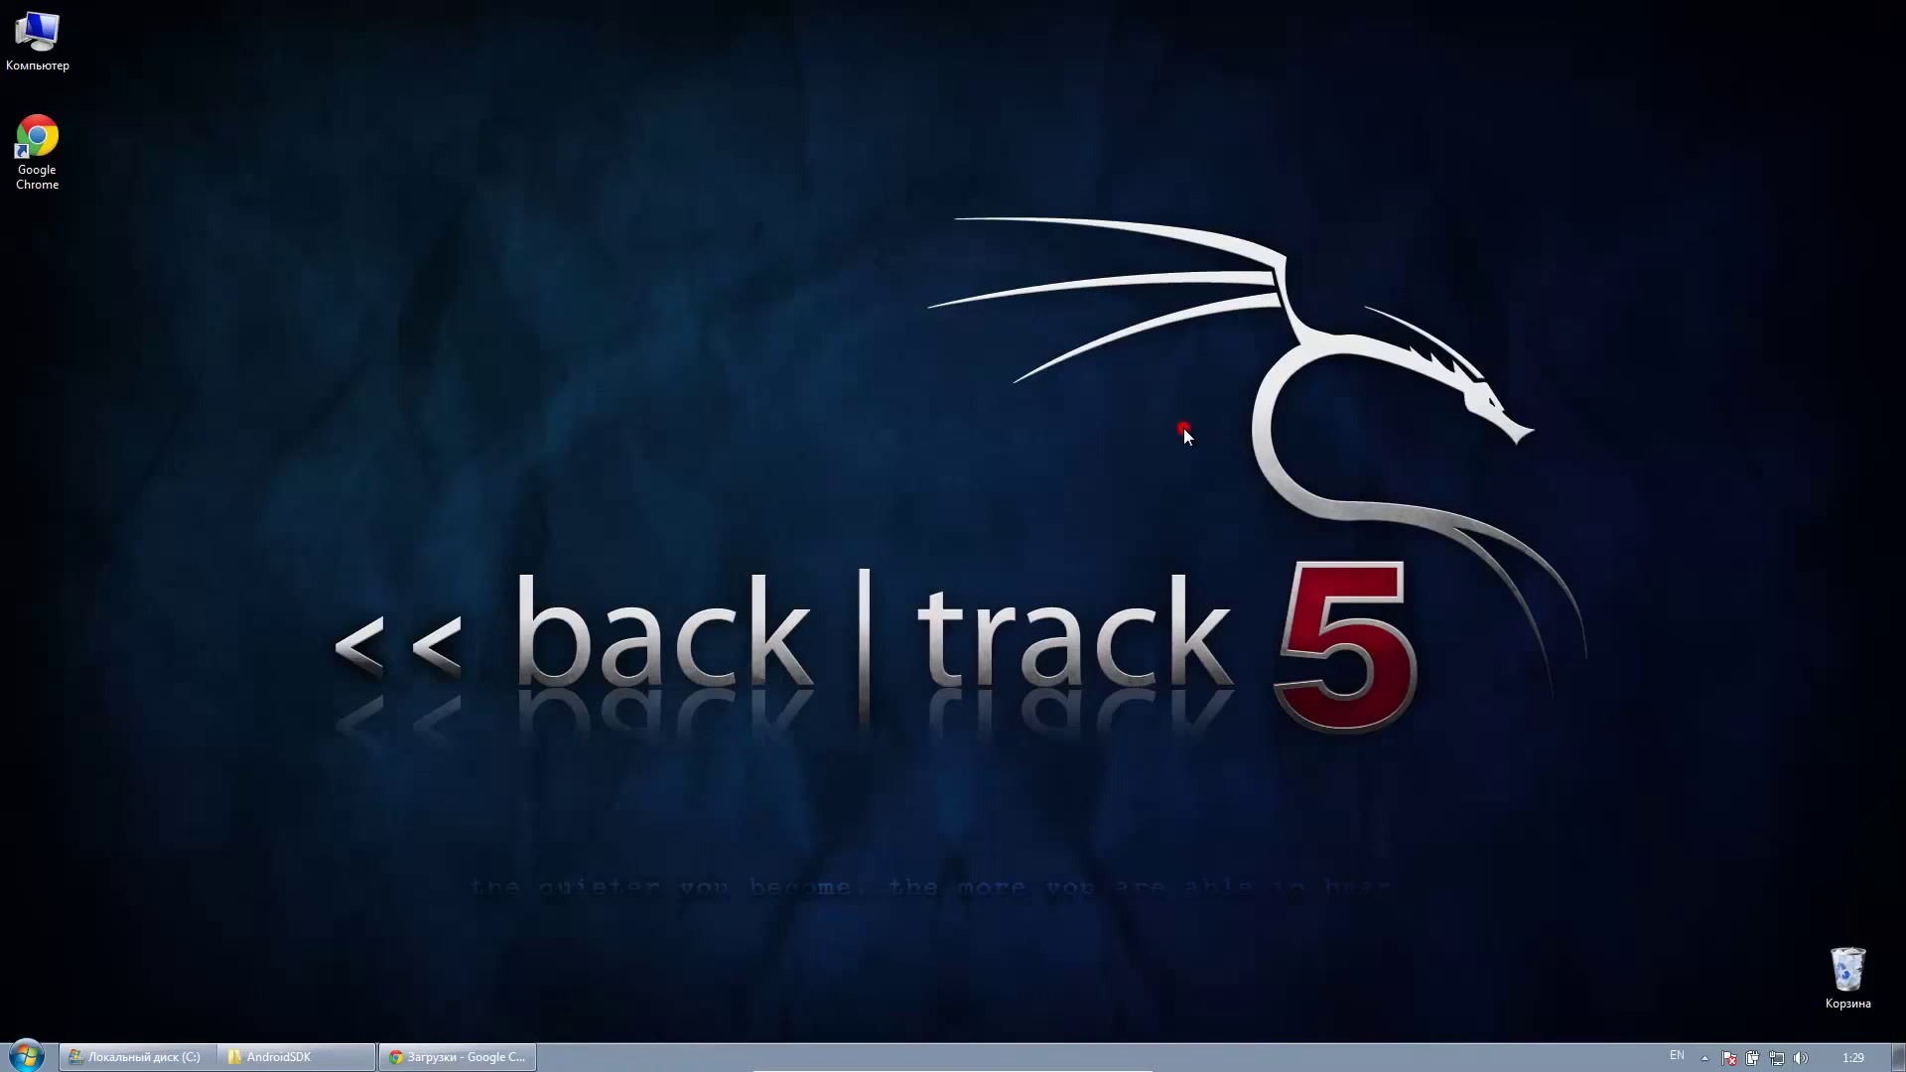